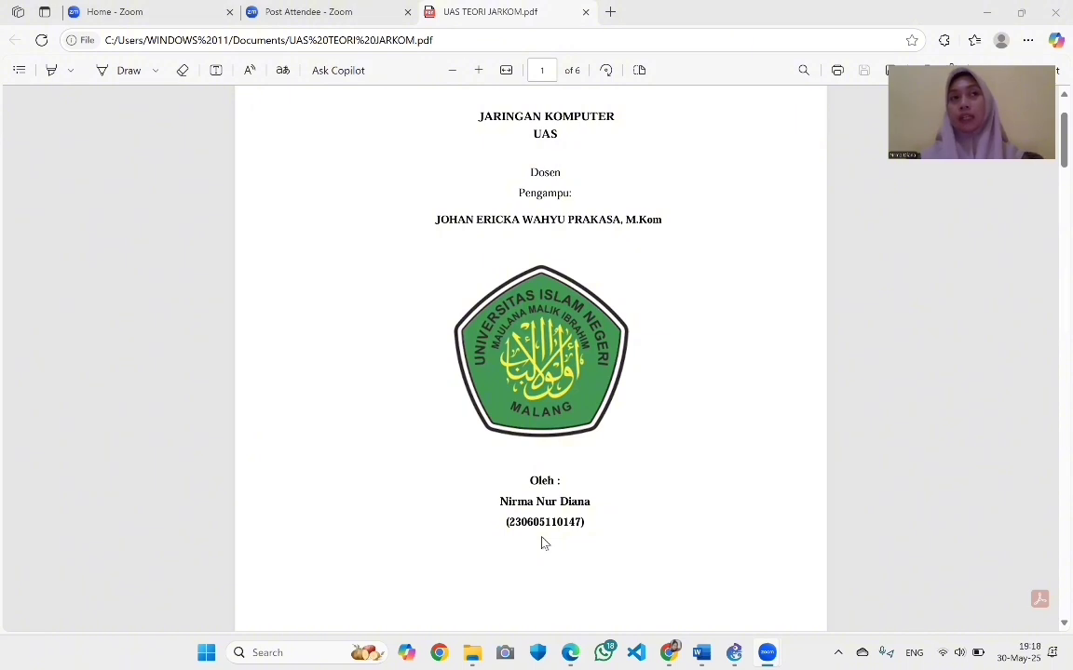
# Scroll the UAS TEORI JARKOM PDF from its cover page down to page 2's exam questions
pyautogui.scroll(1, 545, 544)
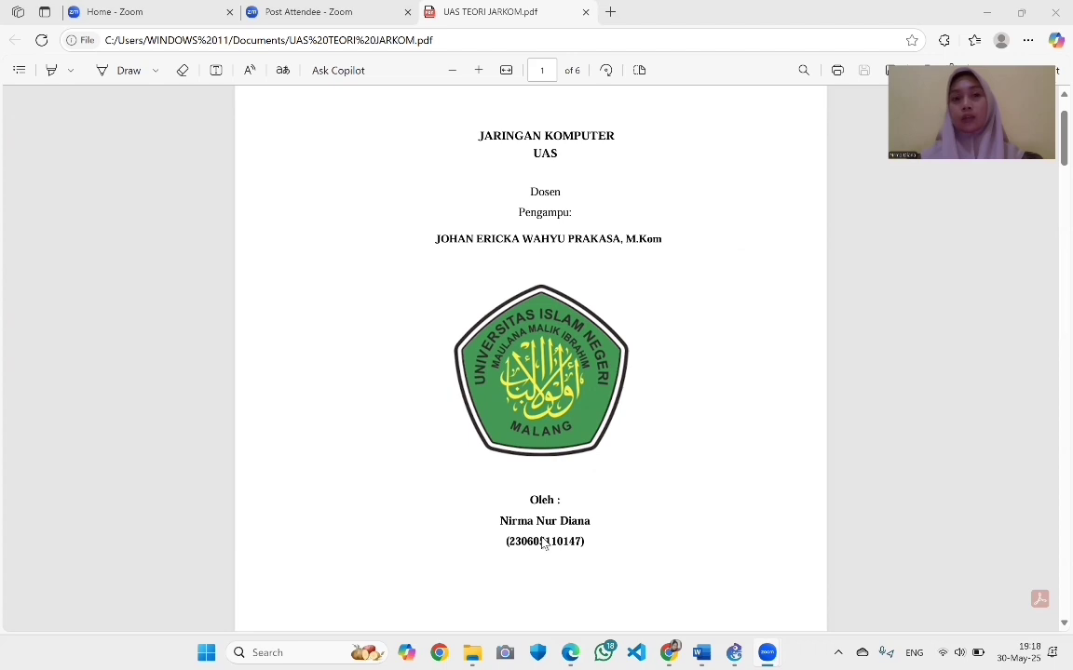
pyautogui.scroll(-2, 544, 544)
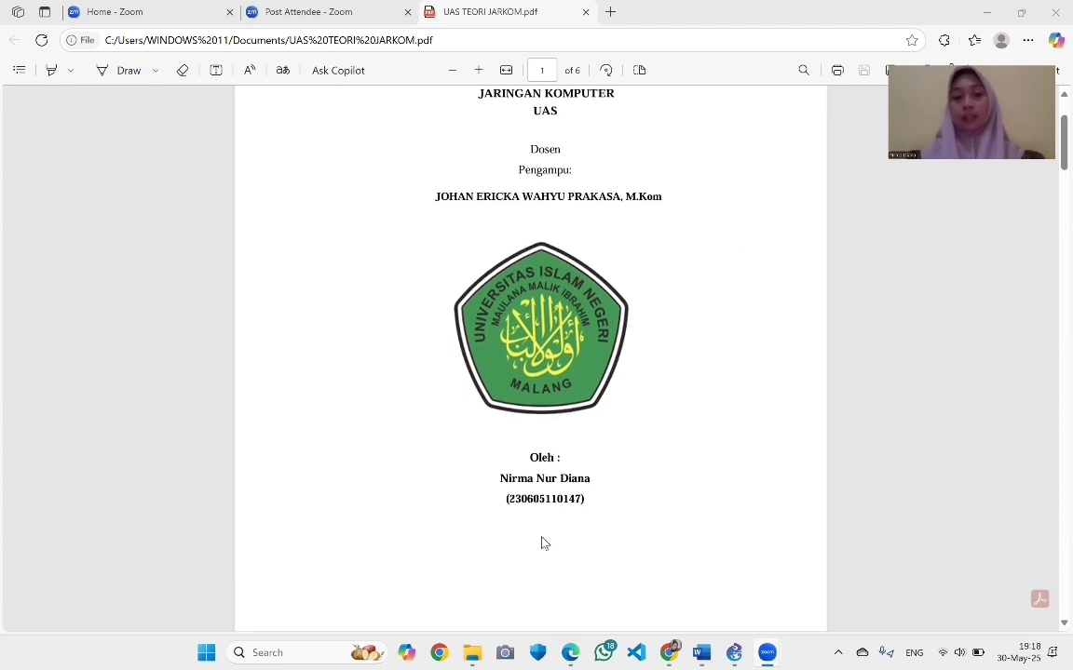
pyautogui.scroll(2, 545, 544)
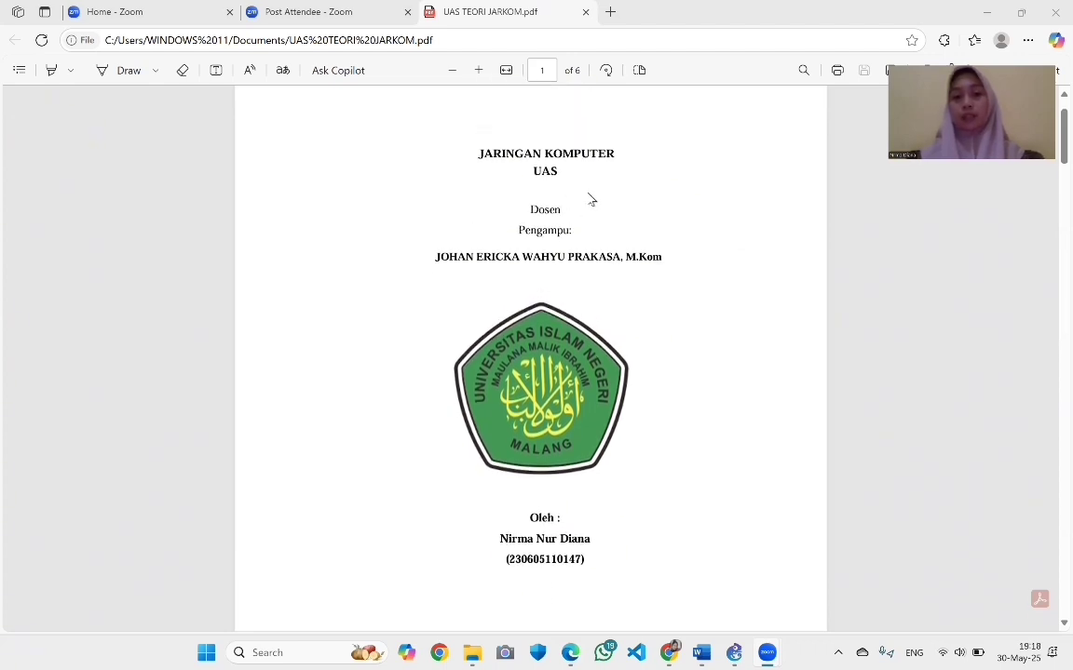
pyautogui.scroll(1, 590, 199)
pyautogui.scroll(-4, 589, 200)
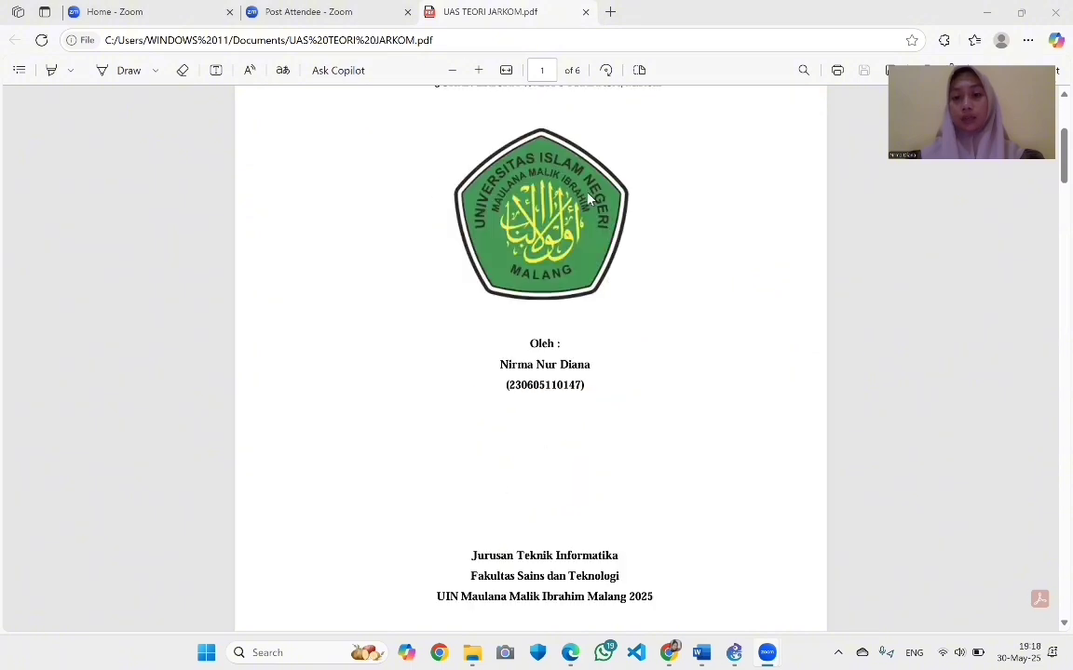
pyautogui.scroll(-10, 587, 199)
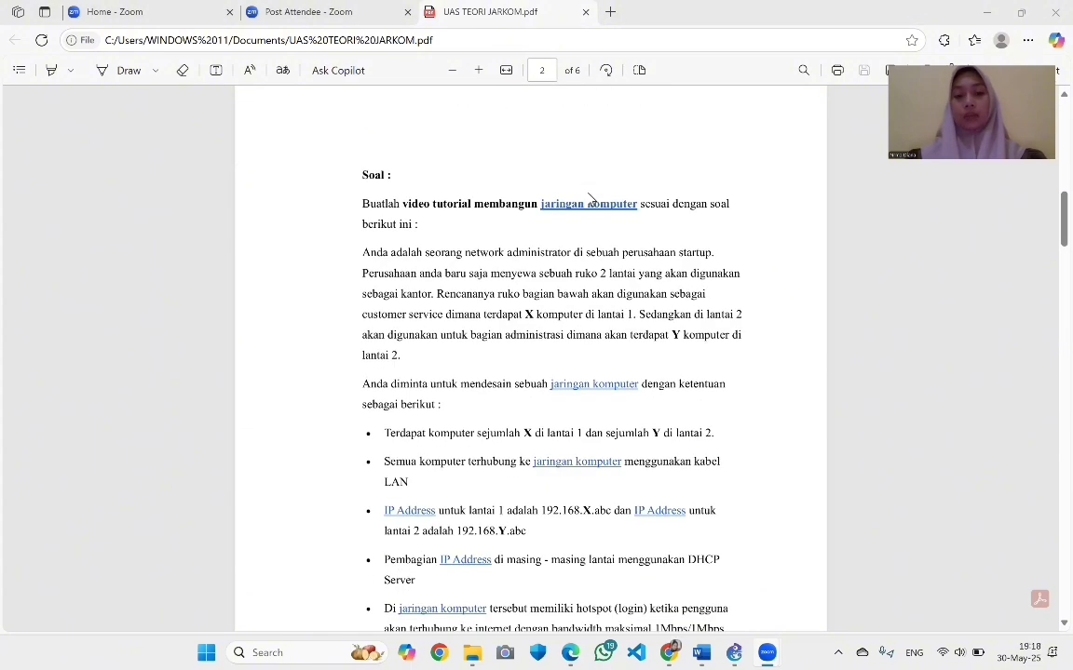
# Read through page 2's requirements and task list down to page 3
pyautogui.scroll(-1, 589, 199)
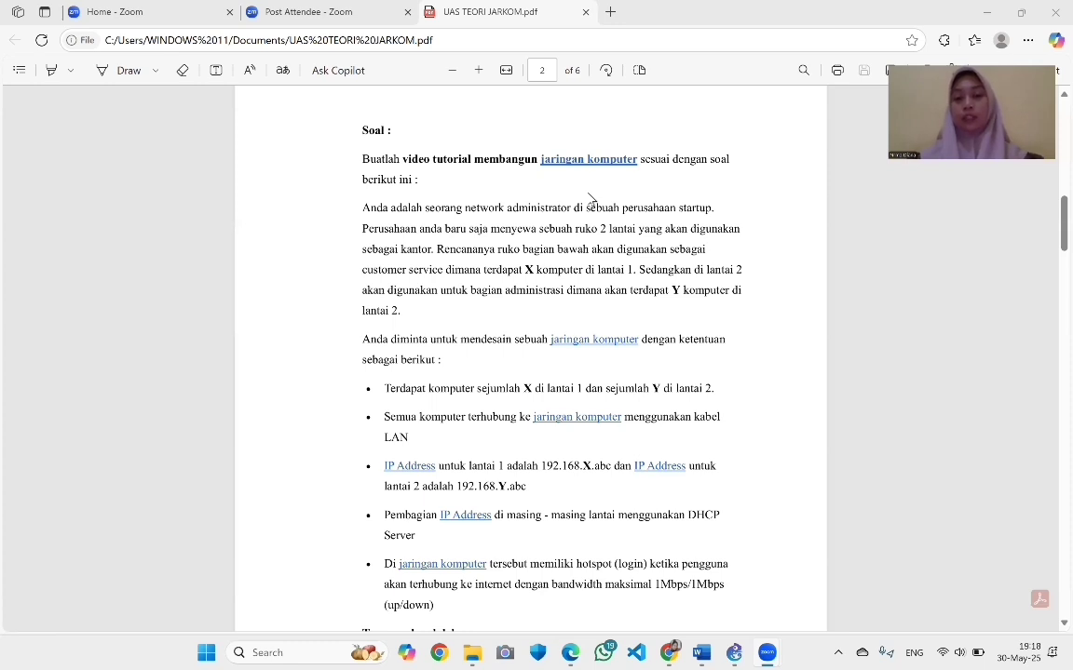
pyautogui.scroll(-1, 443, 253)
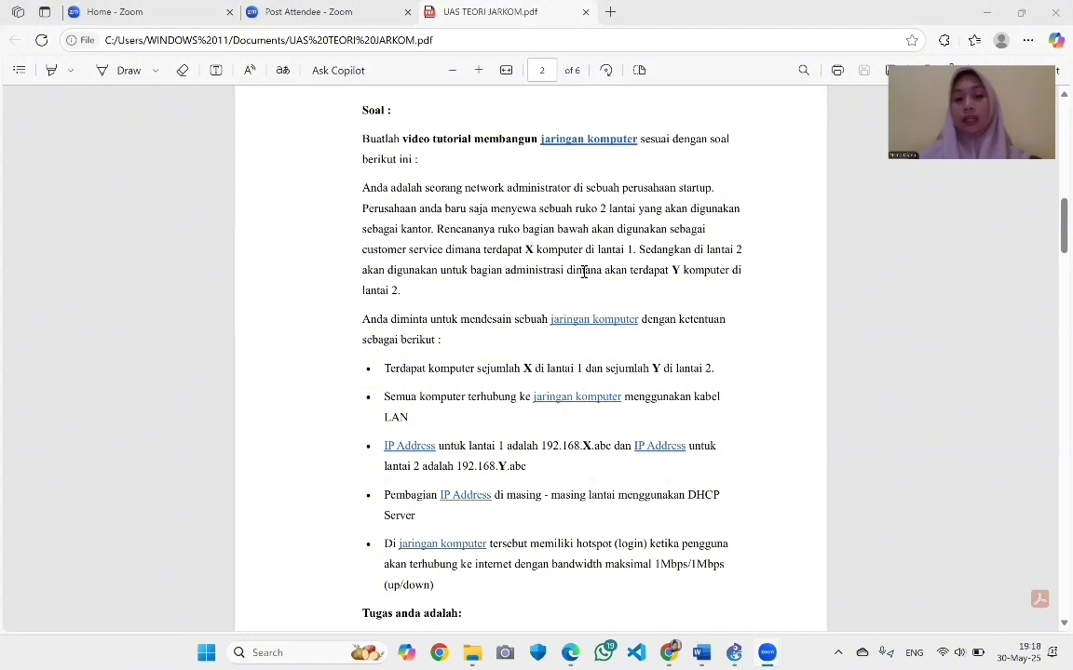
pyautogui.scroll(-1, 583, 271)
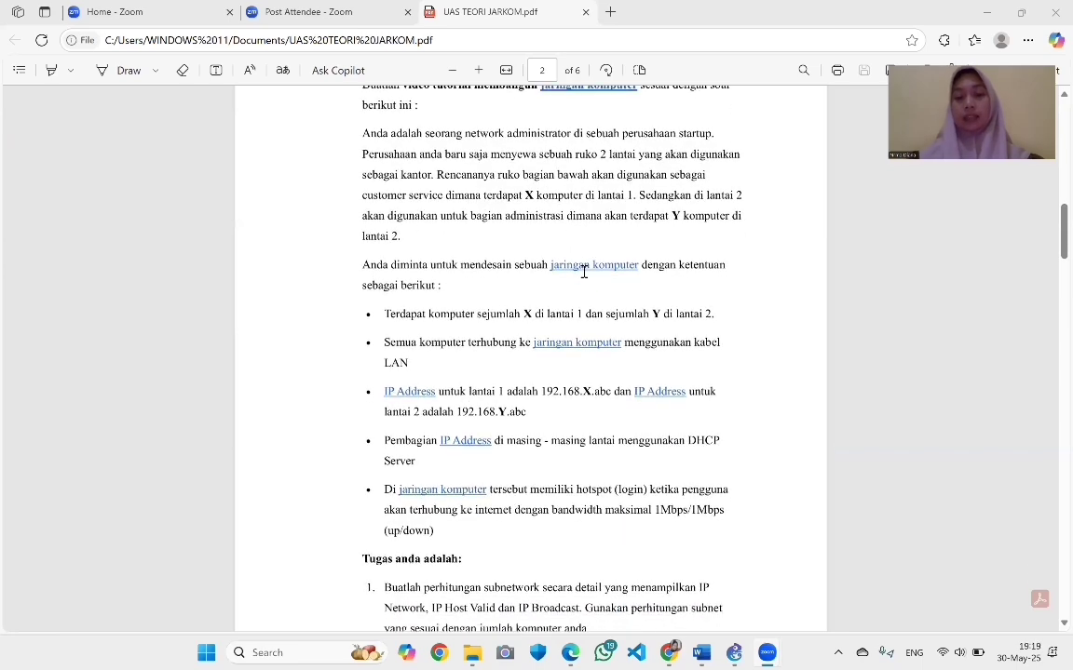
pyautogui.scroll(1, 584, 271)
pyautogui.scroll(-4, 584, 271)
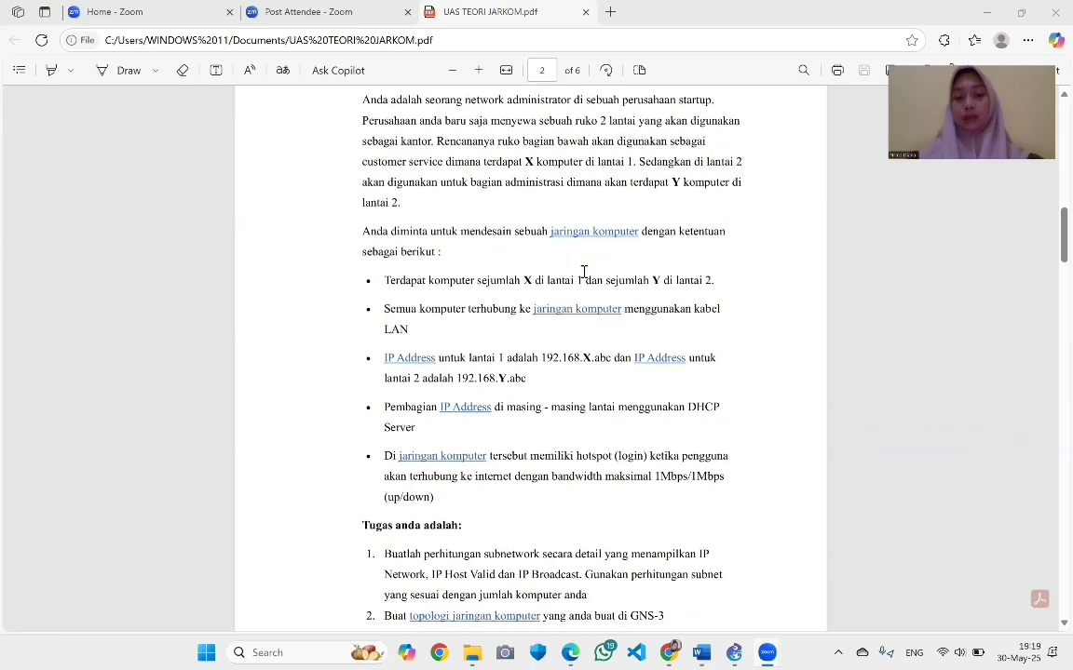
pyautogui.scroll(-3, 584, 271)
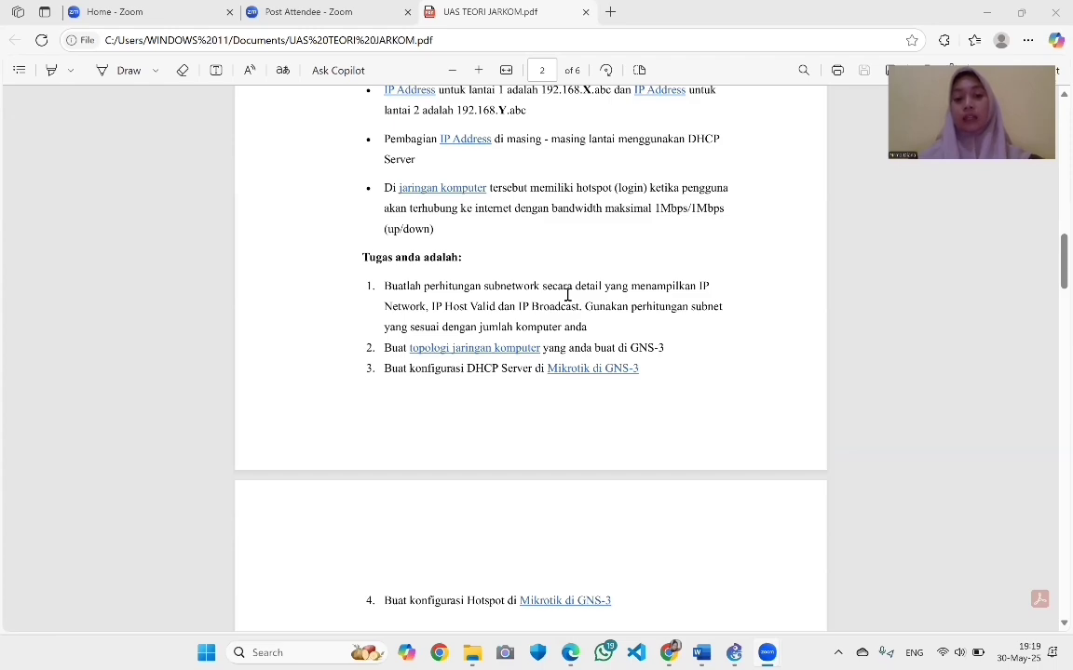
pyautogui.scroll(-10, 567, 295)
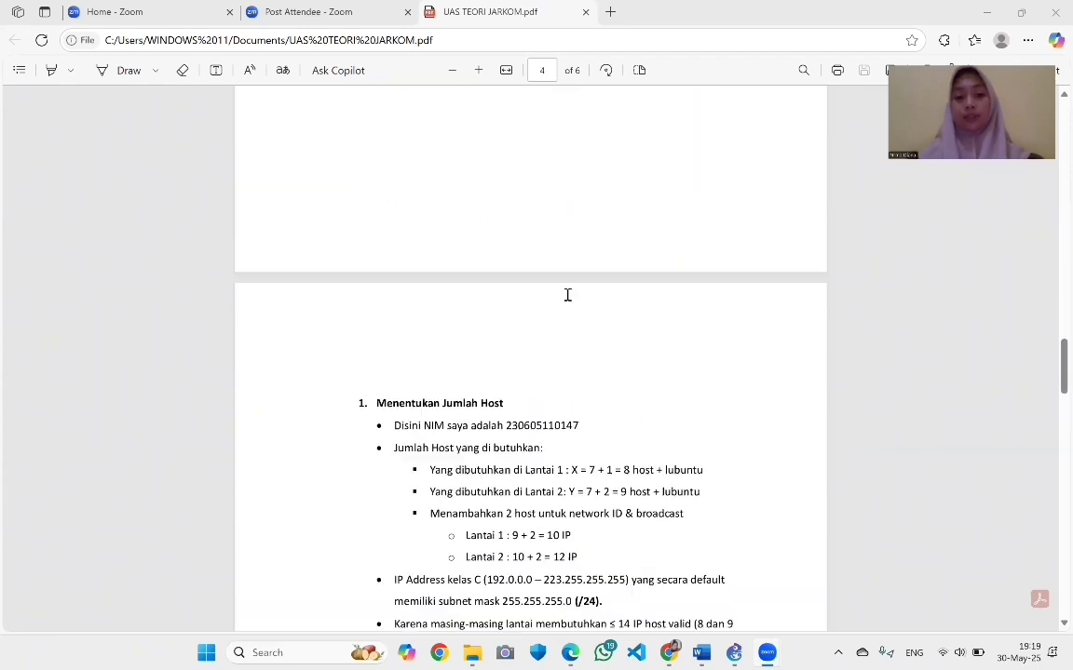
pyautogui.scroll(-2, 567, 295)
pyautogui.scroll(8, 567, 295)
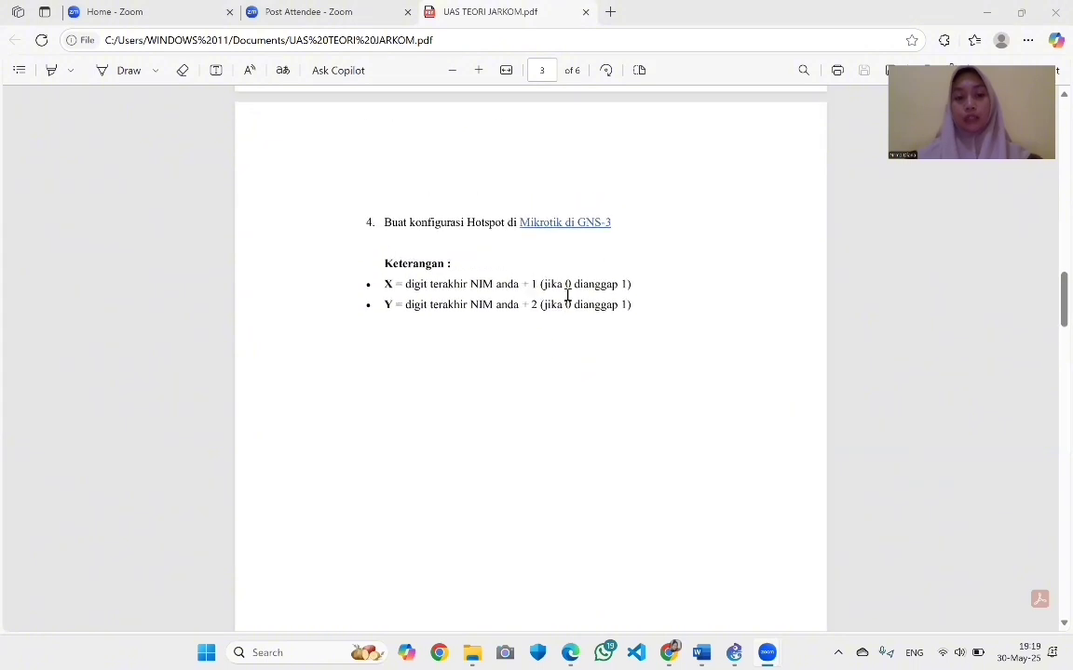
# Highlight X in the Keterangan notes, deselect it, and move on to page 4's /28 subnet answer
pyautogui.doubleClick(384, 285)
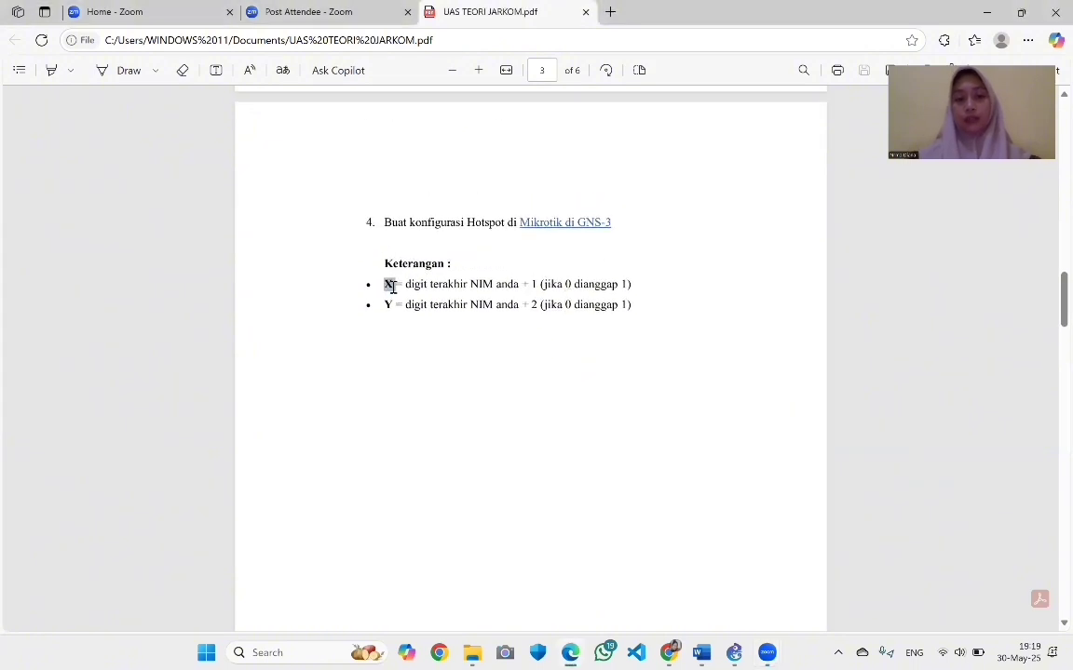
pyautogui.click(491, 289)
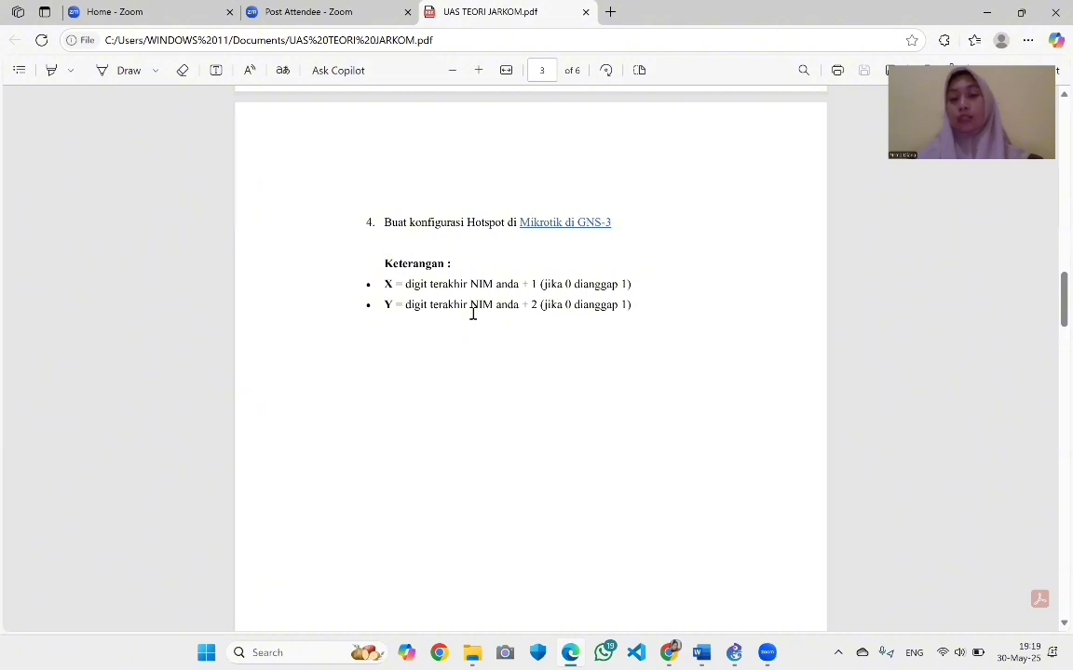
pyautogui.scroll(-10, 472, 314)
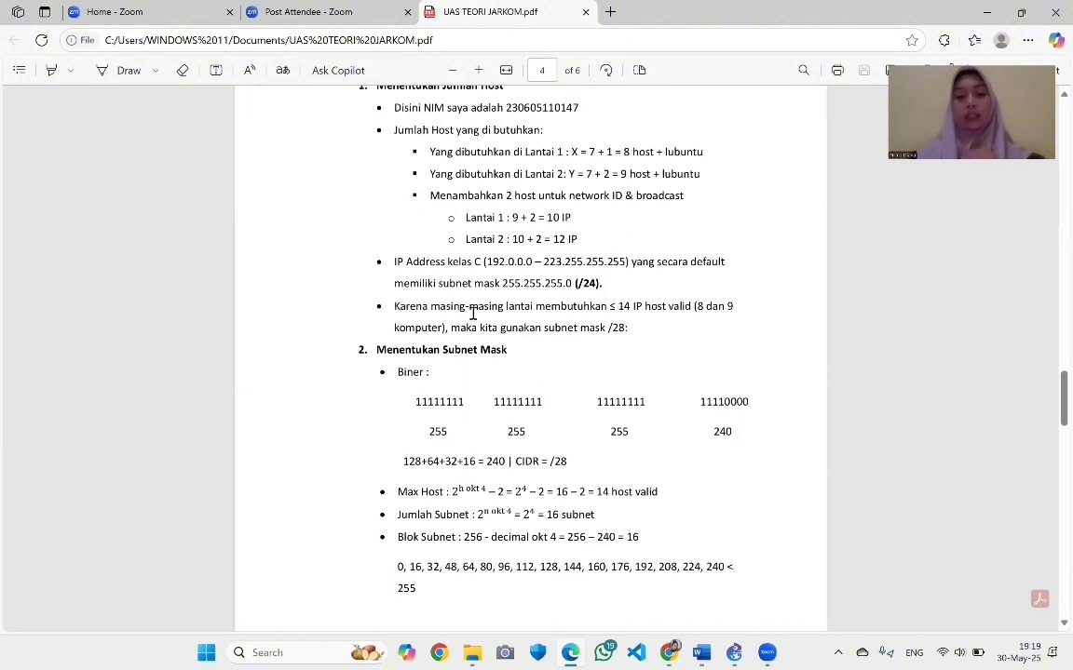
pyautogui.scroll(2, 487, 257)
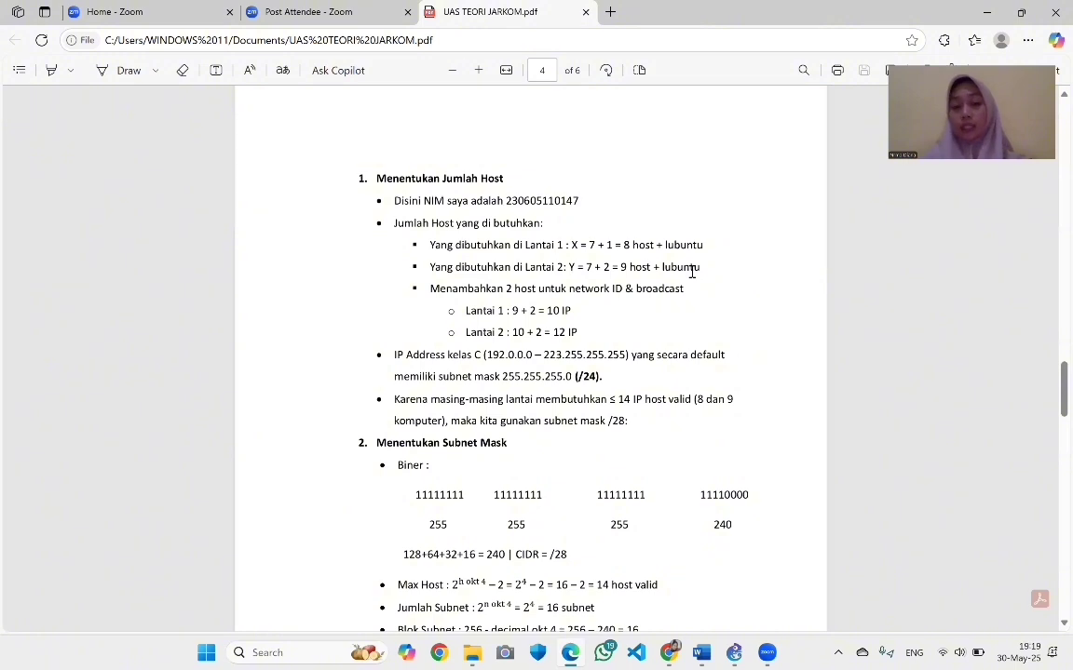
pyautogui.scroll(-1, 692, 270)
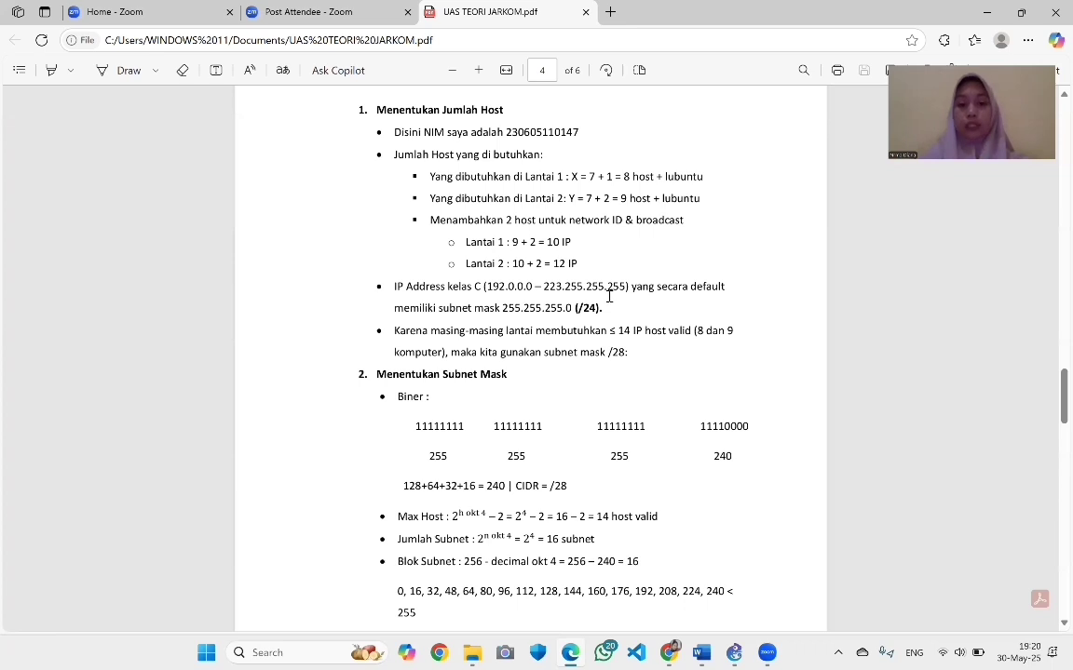
pyautogui.scroll(-3, 609, 297)
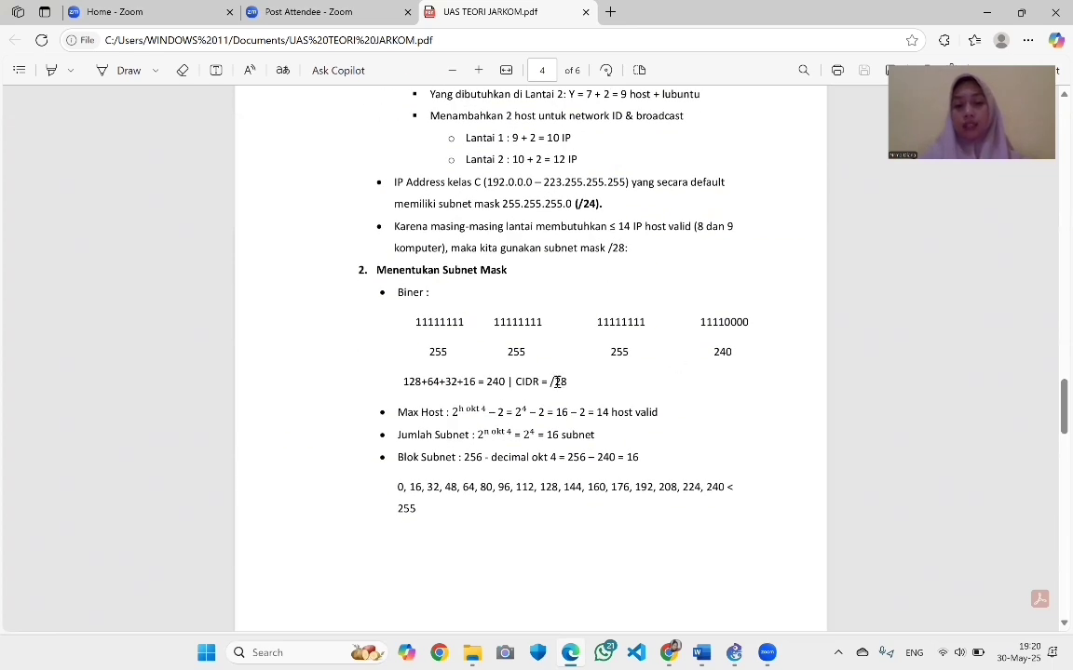
pyautogui.moveTo(551, 382); pyautogui.dragTo(568, 382)
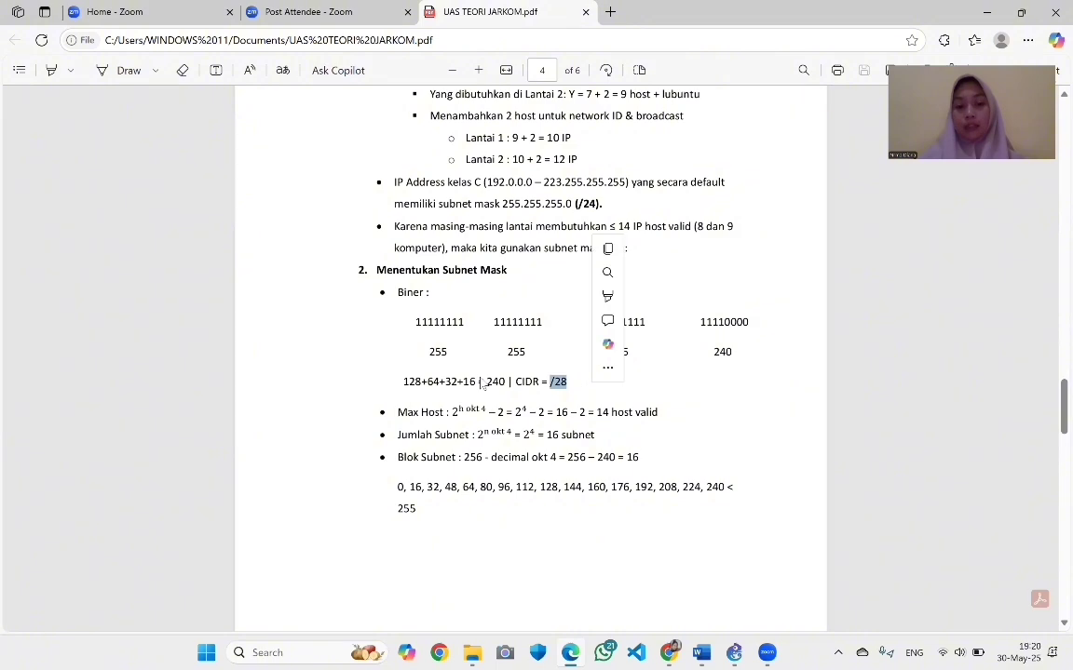
pyautogui.moveTo(478, 382); pyautogui.dragTo(504, 382)
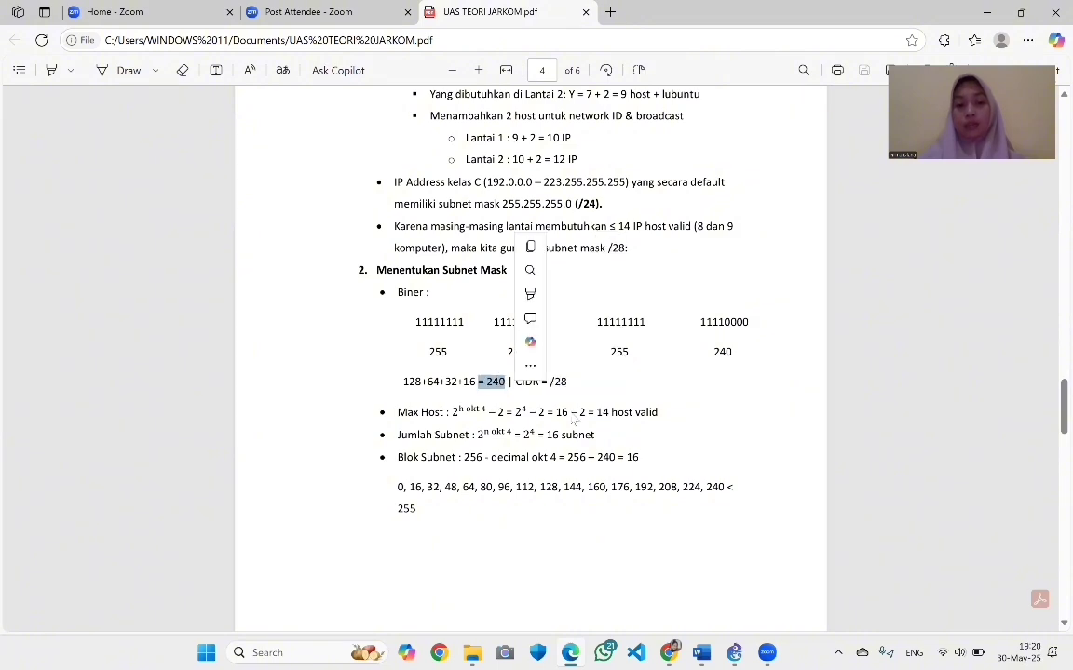
pyautogui.click(518, 380)
pyautogui.scroll(4, 590, 225)
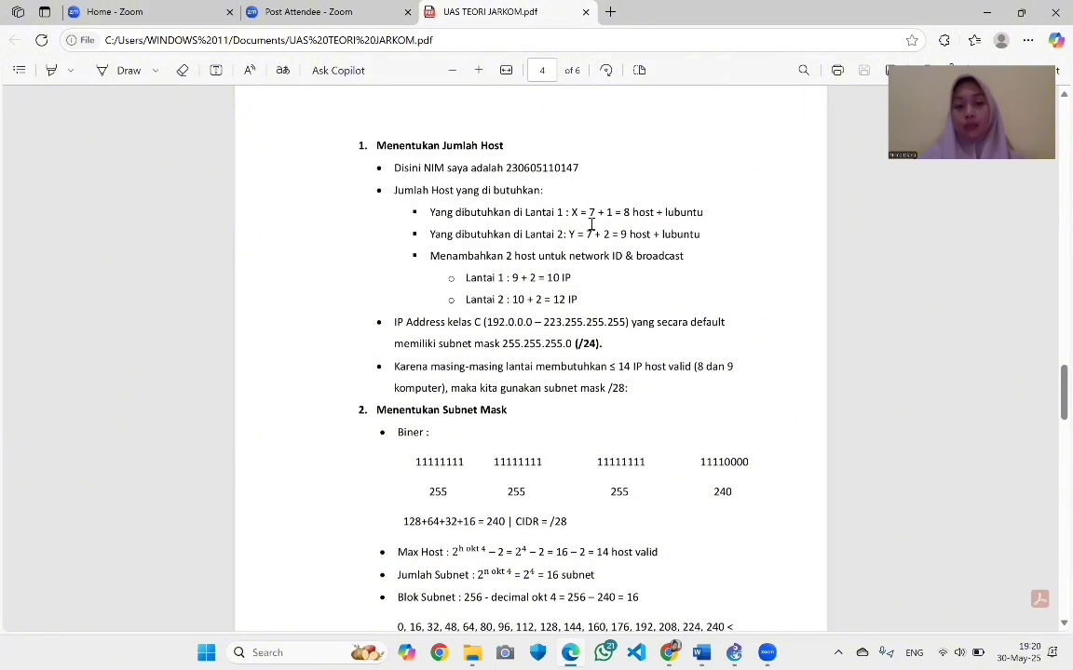
pyautogui.scroll(-4, 576, 311)
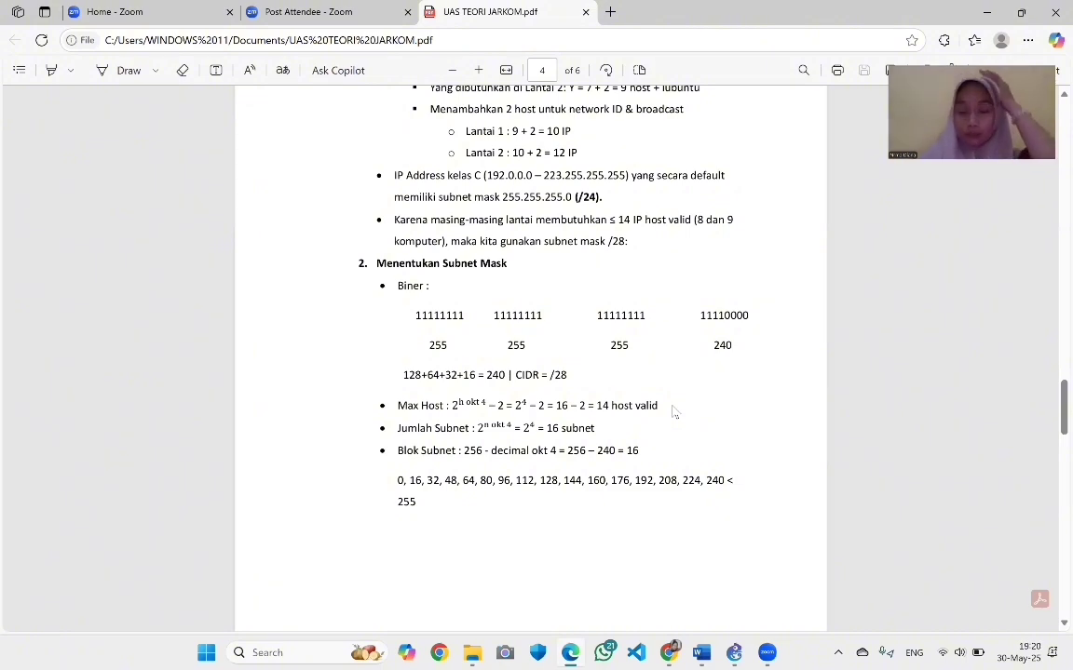
pyautogui.scroll(-2, 675, 411)
pyautogui.scroll(-10, 675, 411)
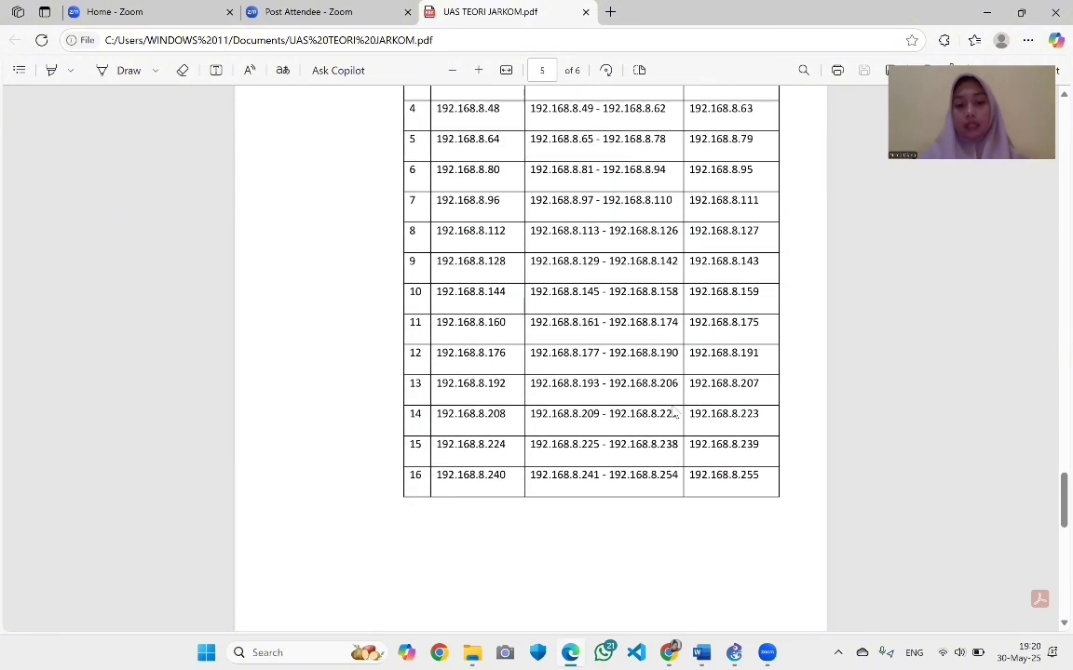
pyautogui.scroll(-4, 676, 411)
pyautogui.scroll(15, 675, 412)
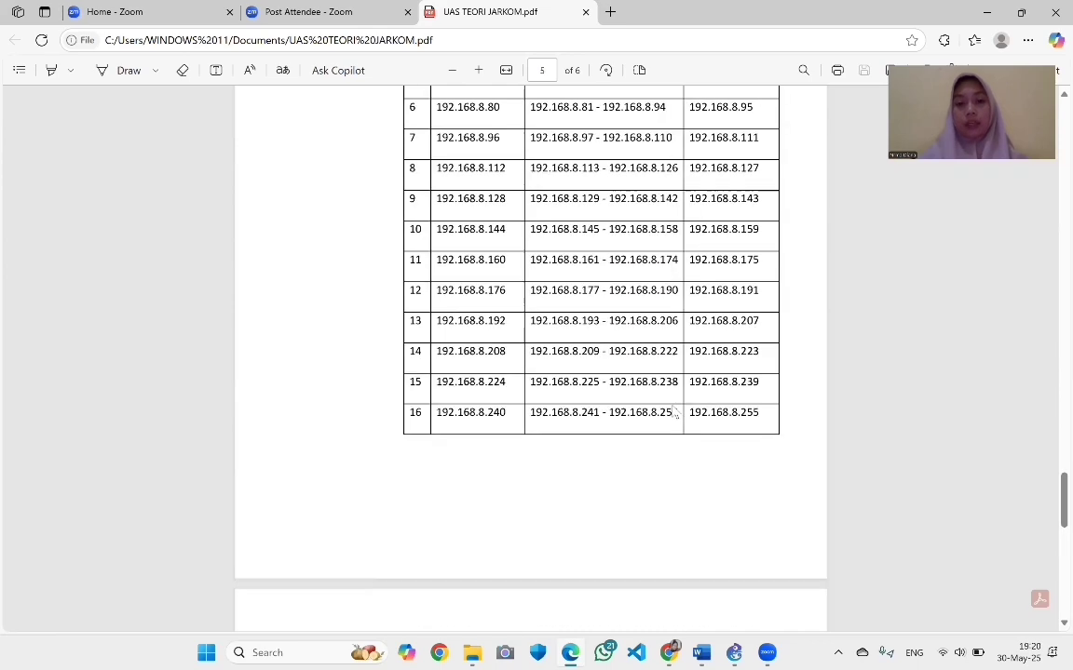
pyautogui.scroll(14, 675, 411)
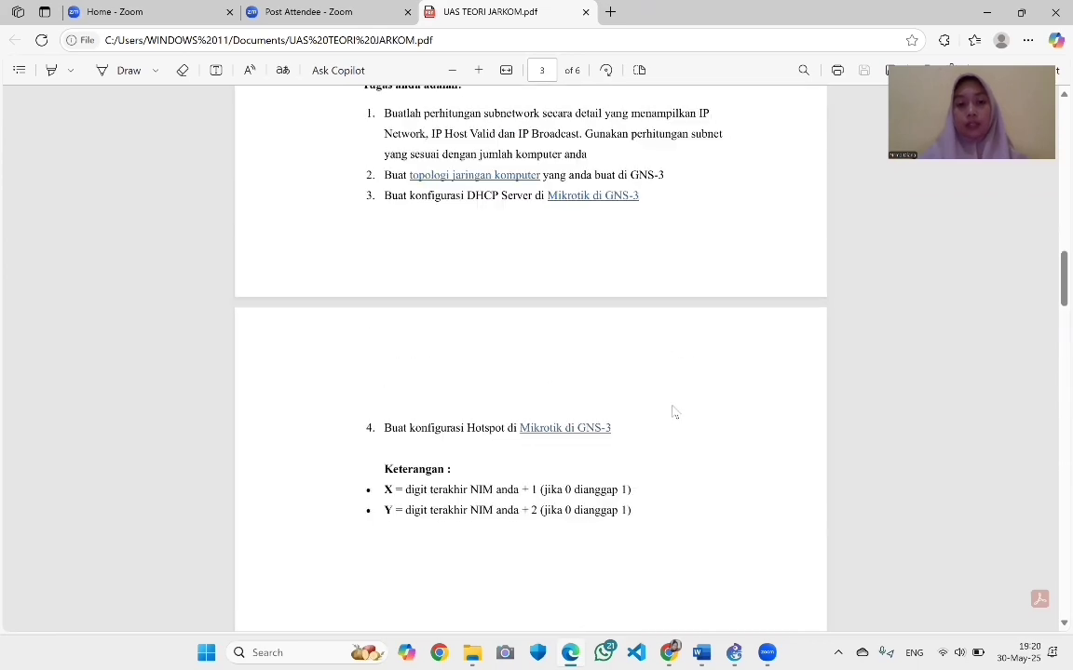
# Bring page 3's hotspot task 4 into view and highlight its 1Mbps/1Mbps bandwidth limit
pyautogui.scroll(-1, 675, 411)
pyautogui.scroll(-1, 675, 412)
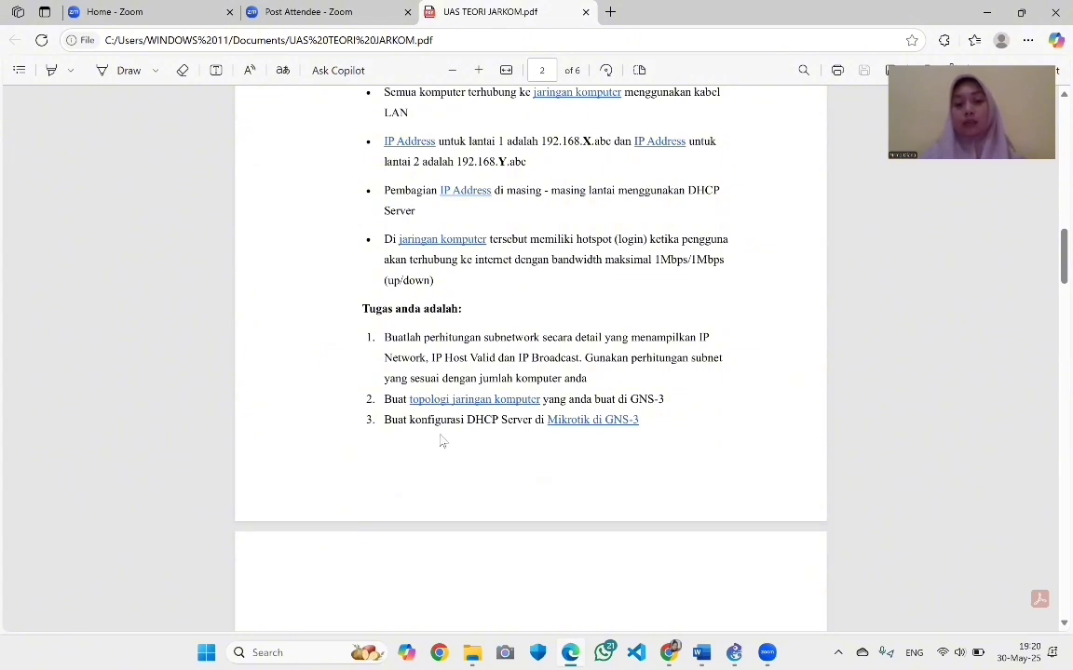
pyautogui.scroll(2, 537, 432)
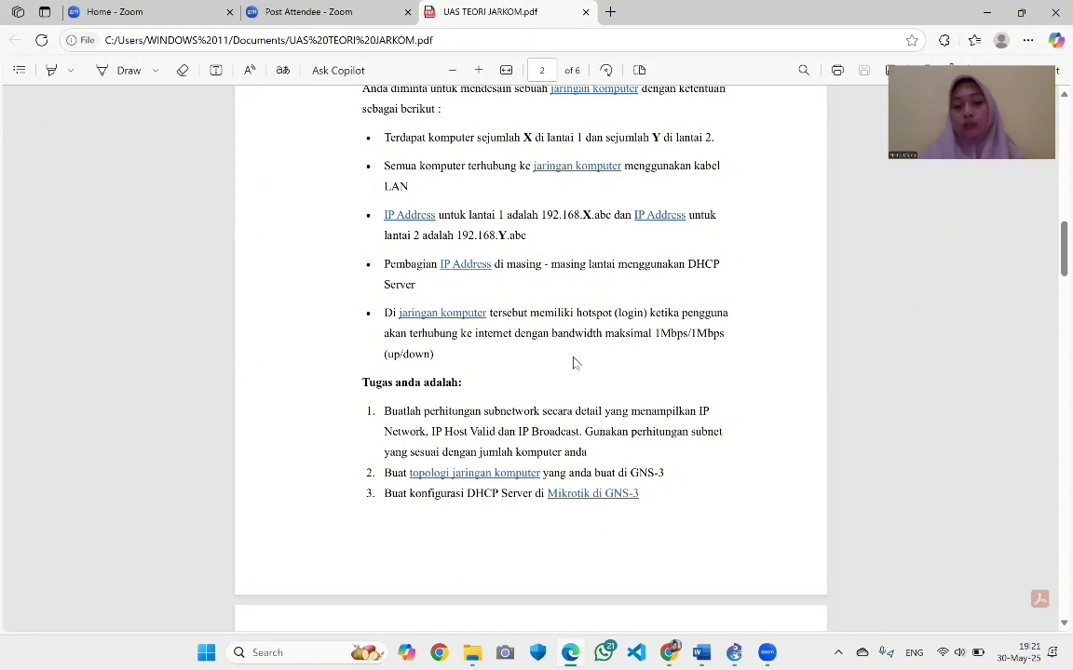
pyautogui.moveTo(552, 335); pyautogui.dragTo(732, 351)
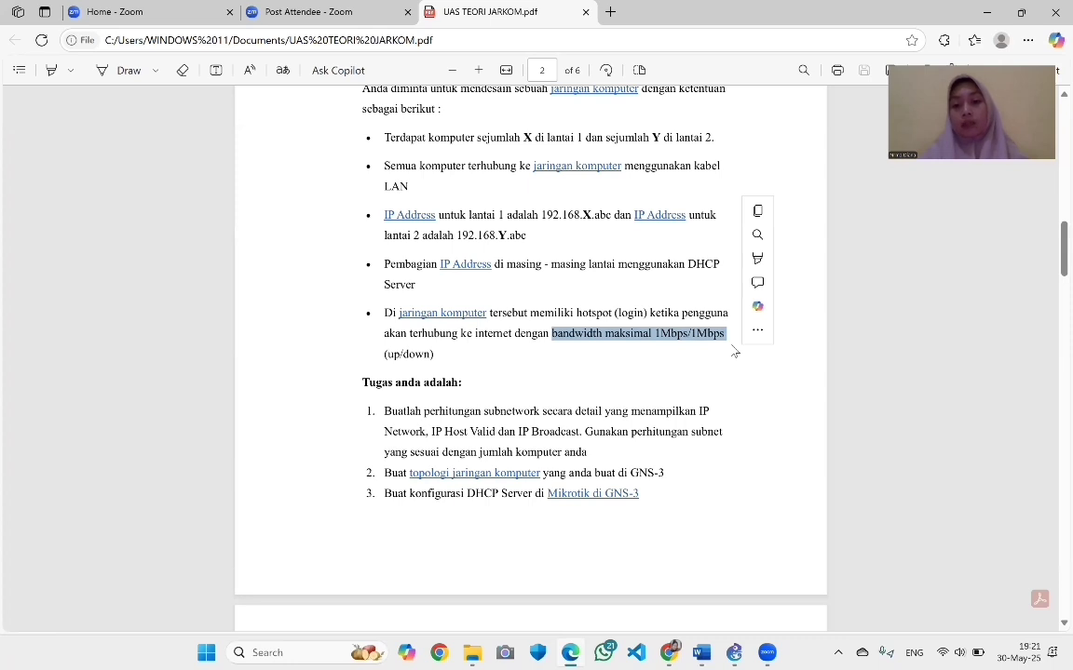
pyautogui.click(655, 364)
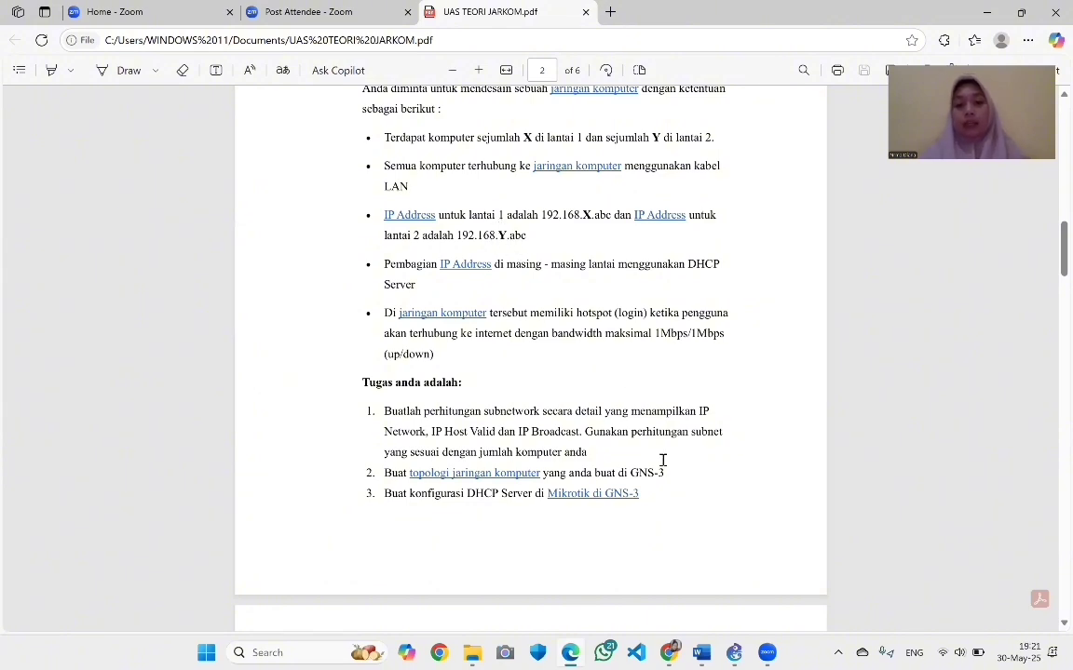
pyautogui.scroll(1, 662, 460)
pyautogui.scroll(-5, 662, 460)
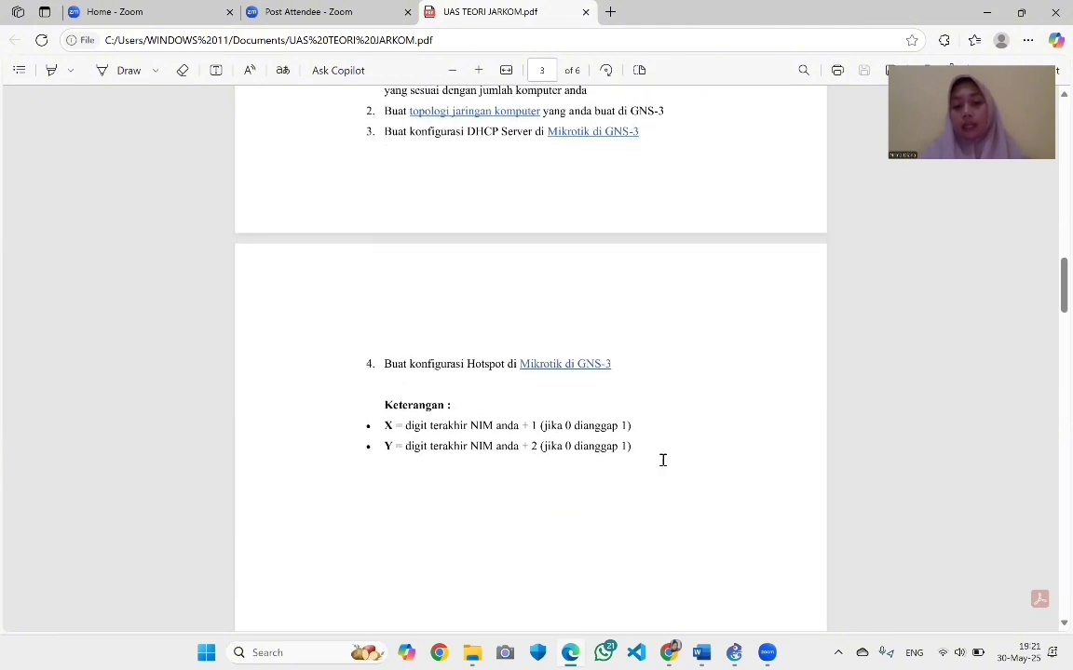
# Switch to the GNS3 UAS-Teori project and open the Edit menu
pyautogui.click(733, 652)
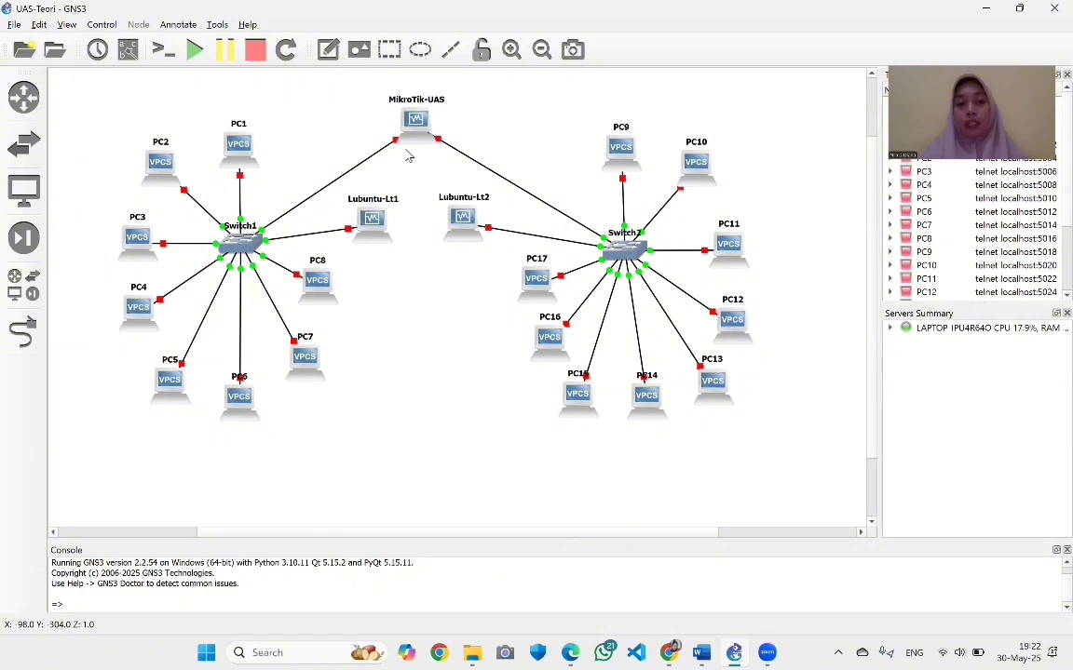
pyautogui.click(39, 24)
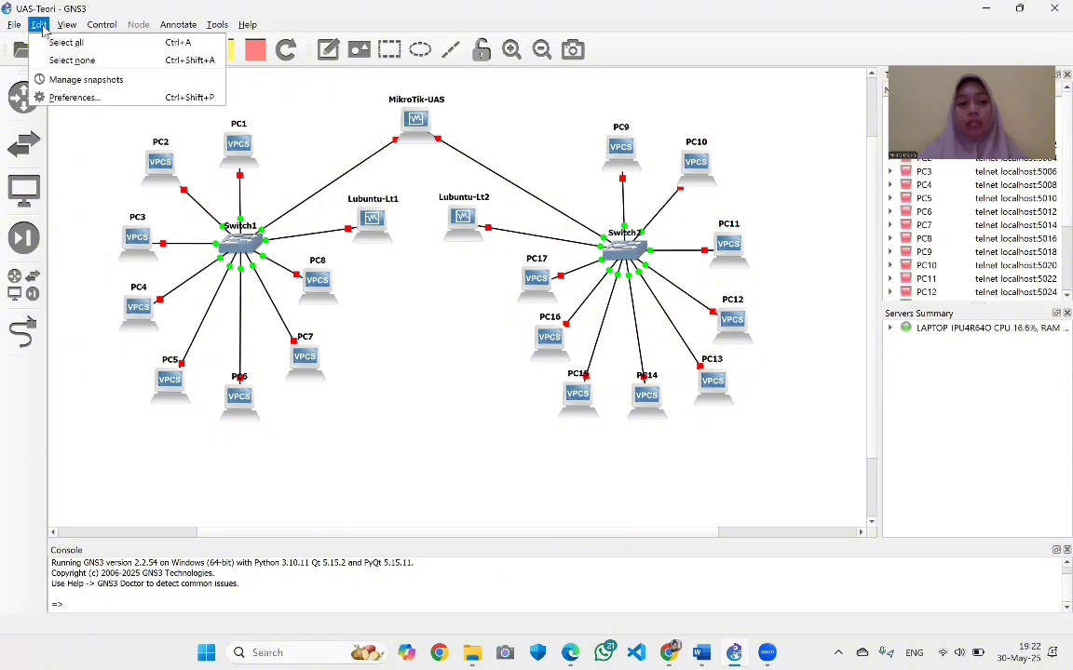
pyautogui.click(65, 100)
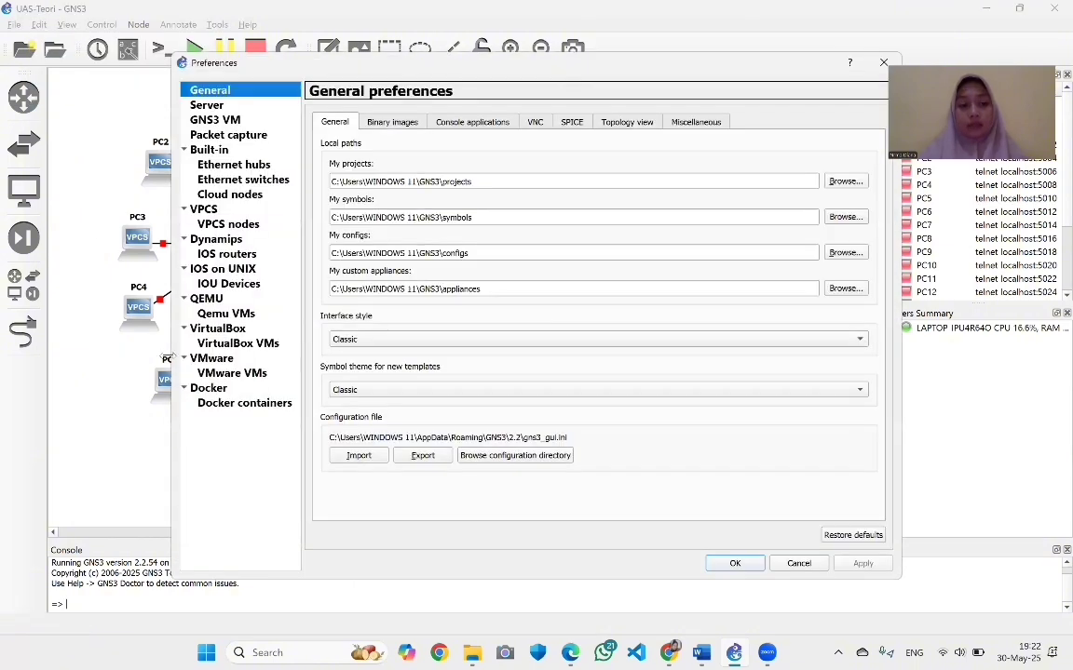
pyautogui.click(226, 342)
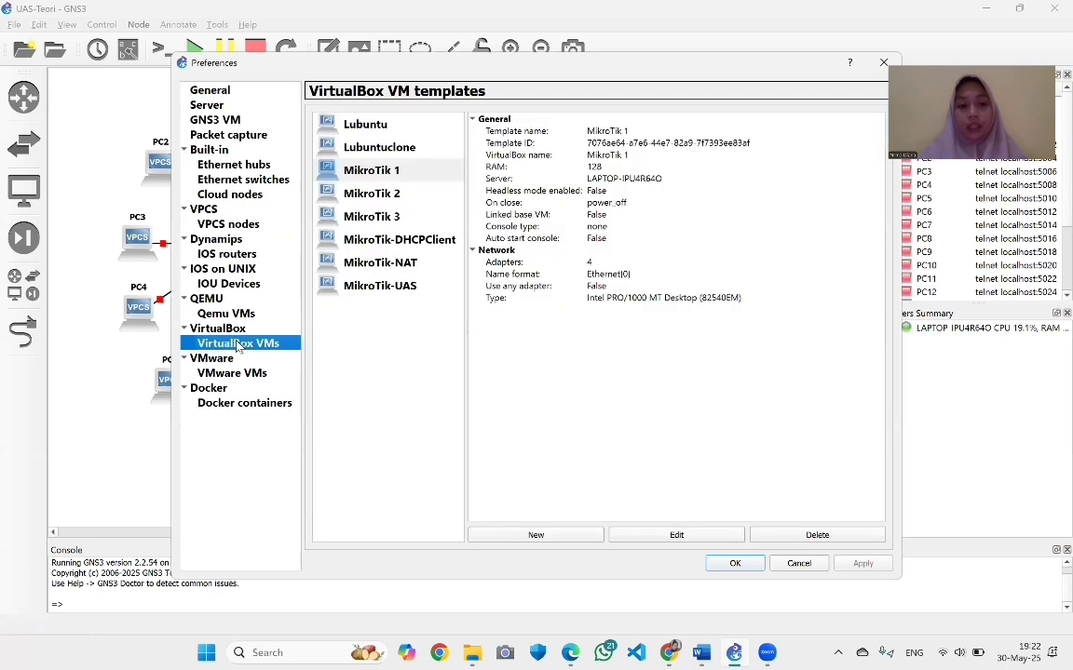
pyautogui.click(411, 289)
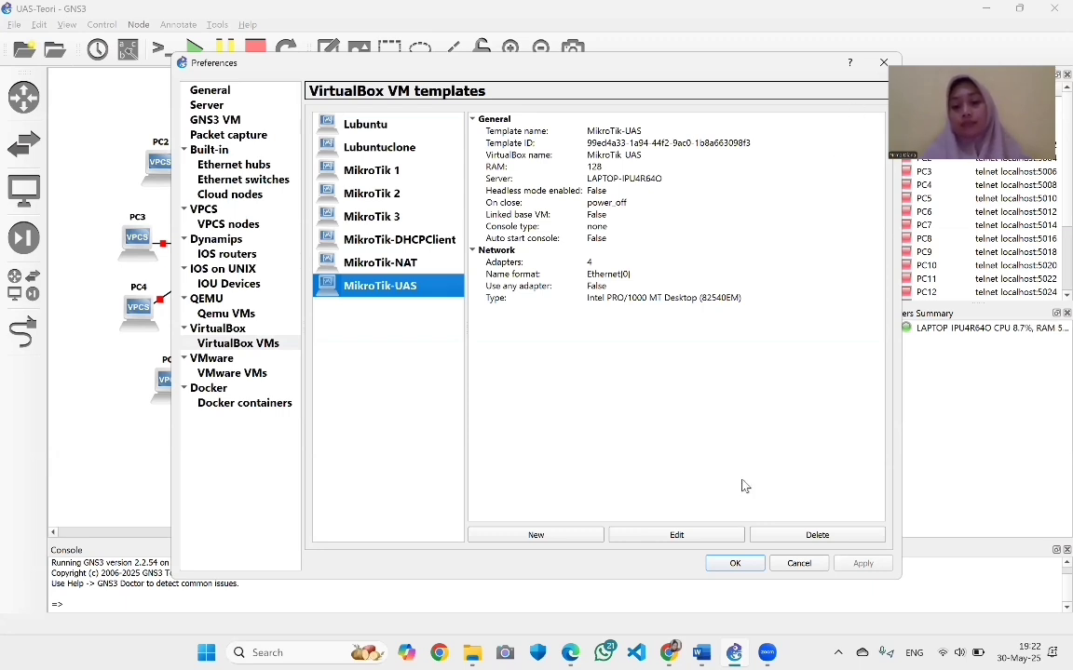
pyautogui.click(728, 563)
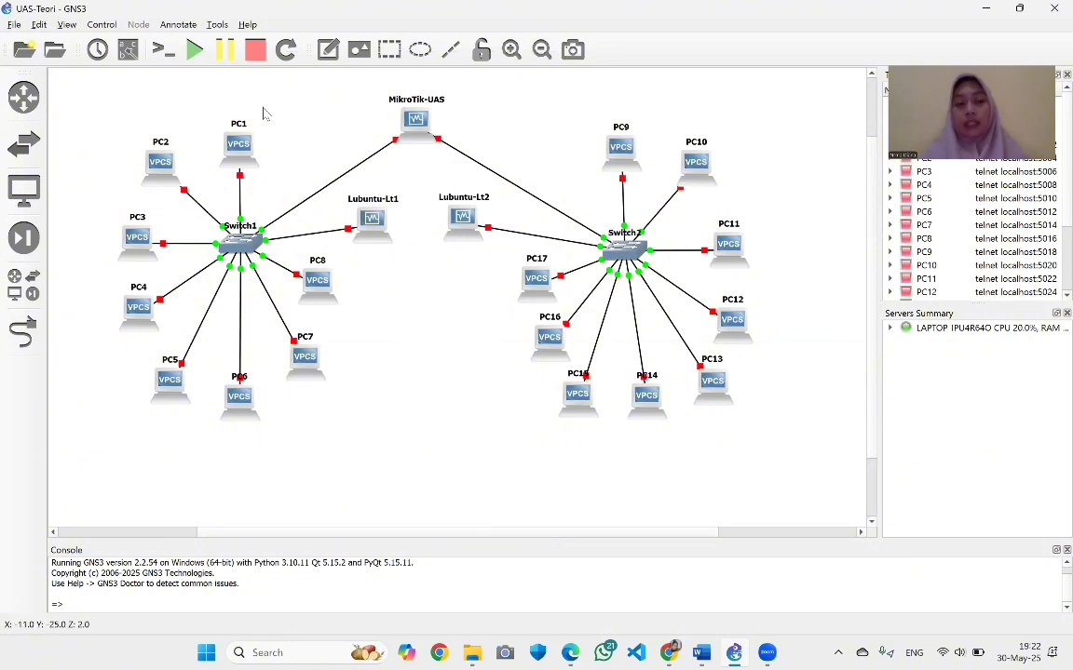
# Start all GNS3 devices and check that the MikroTik-NAT VM console is booting
pyautogui.click(193, 49)
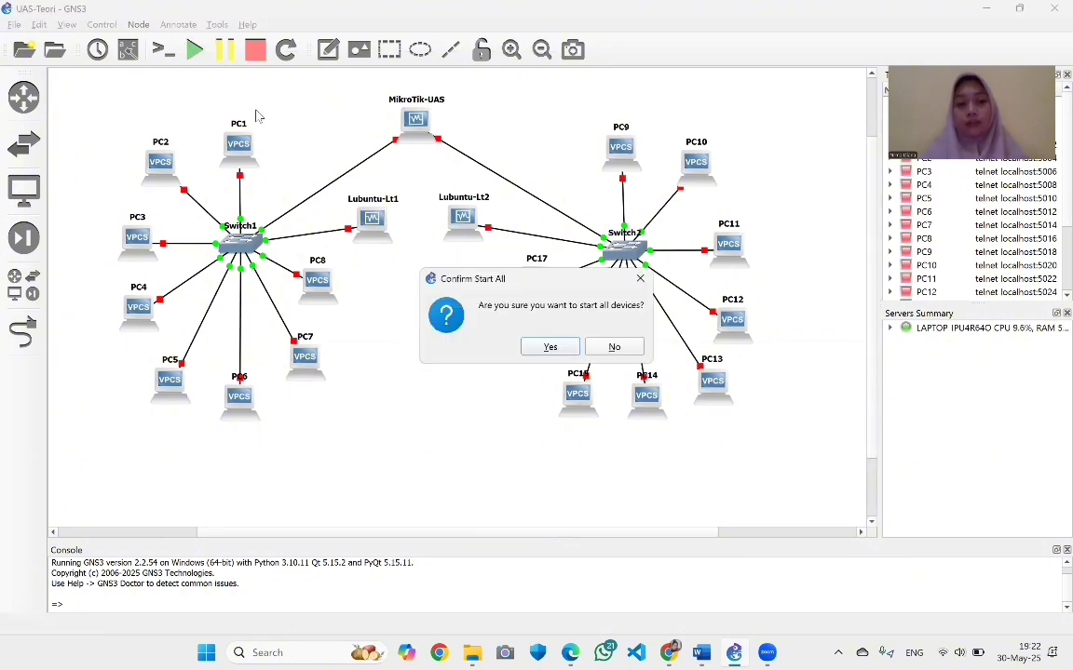
pyautogui.click(549, 347)
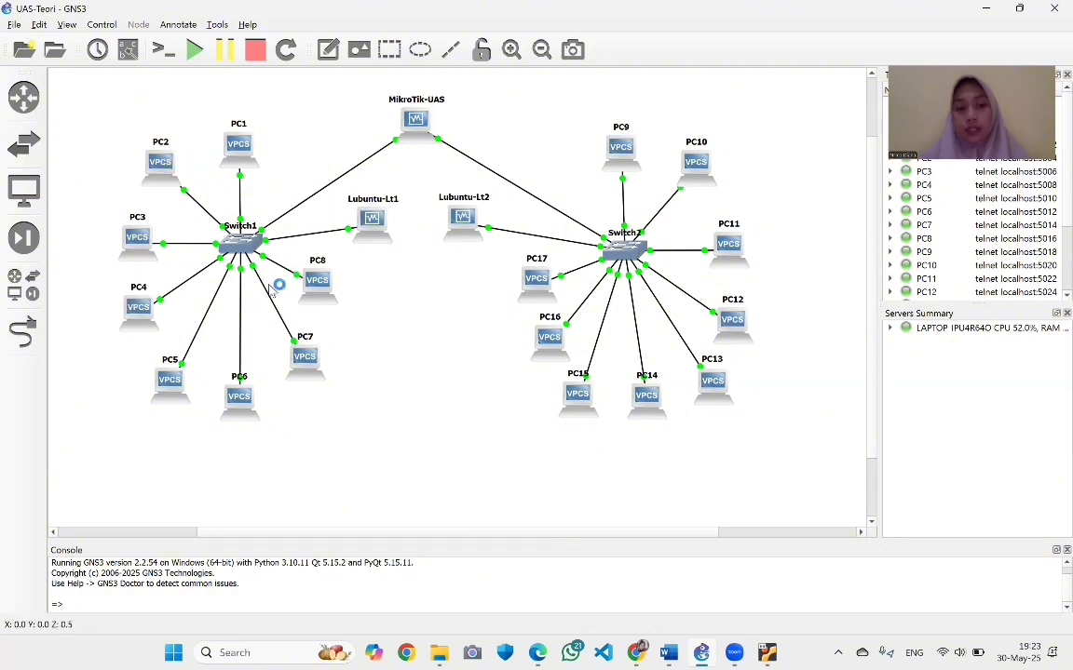
pyautogui.moveTo(766, 653)
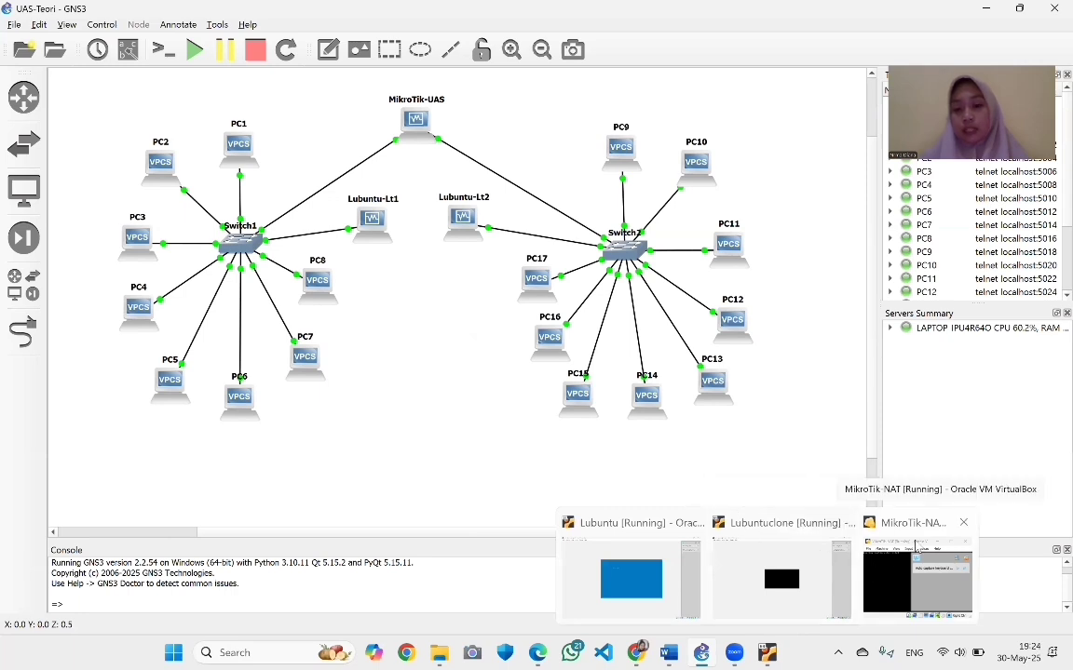
pyautogui.click(908, 556)
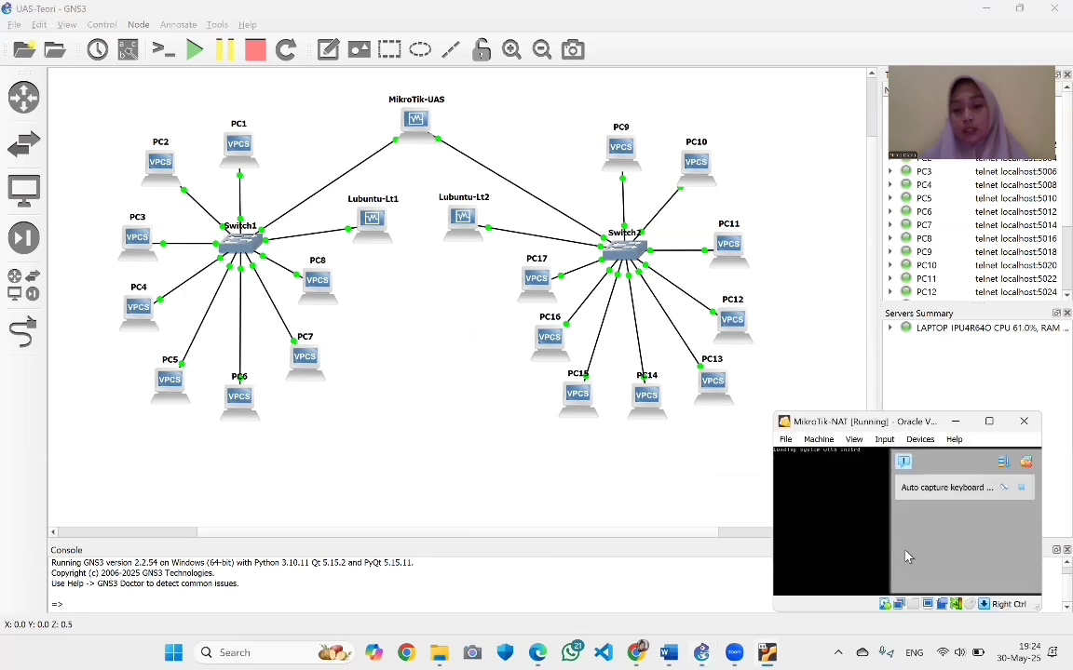
pyautogui.click(1021, 488)
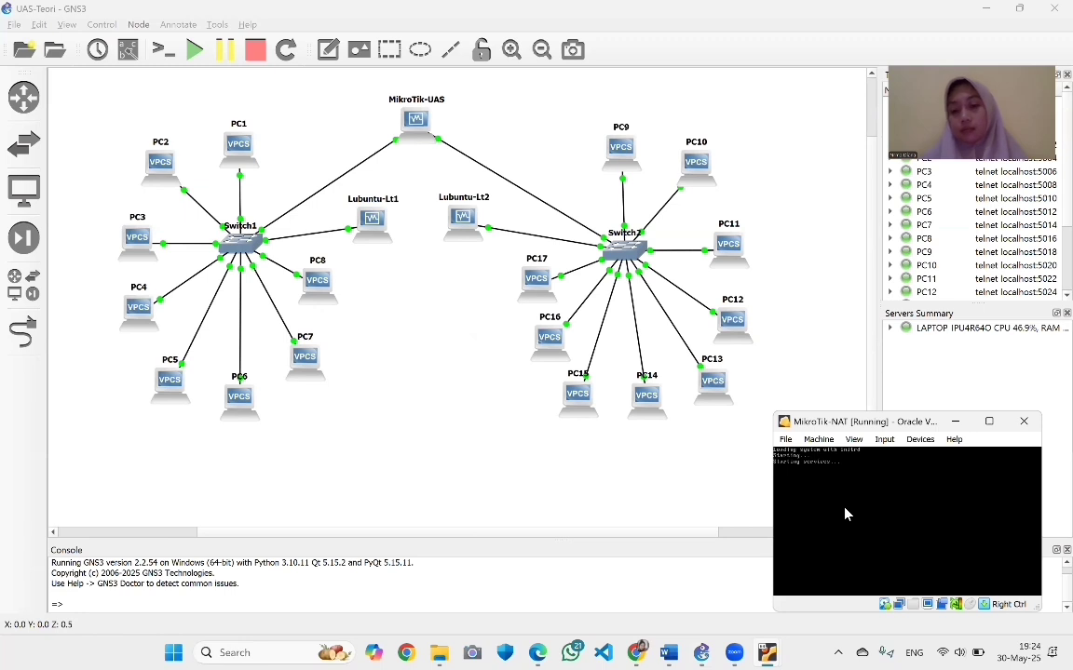
pyautogui.click(481, 481)
# Launch WinBox by searching 'winb' in Windows search
pyautogui.click(279, 653)
pyautogui.write('w')
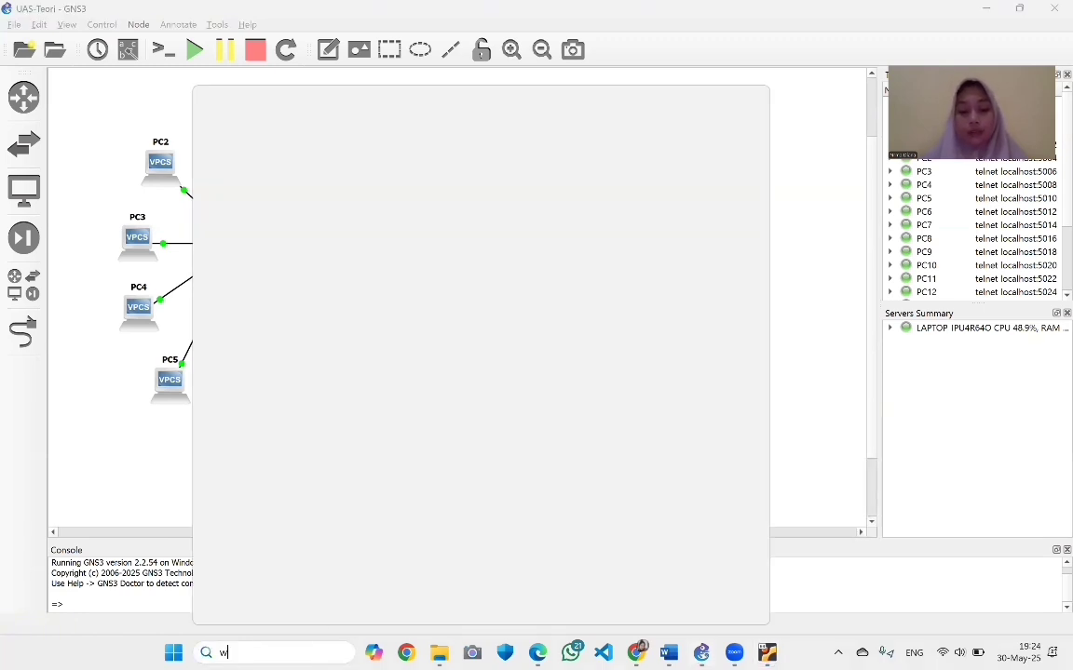
pyautogui.write('inb')
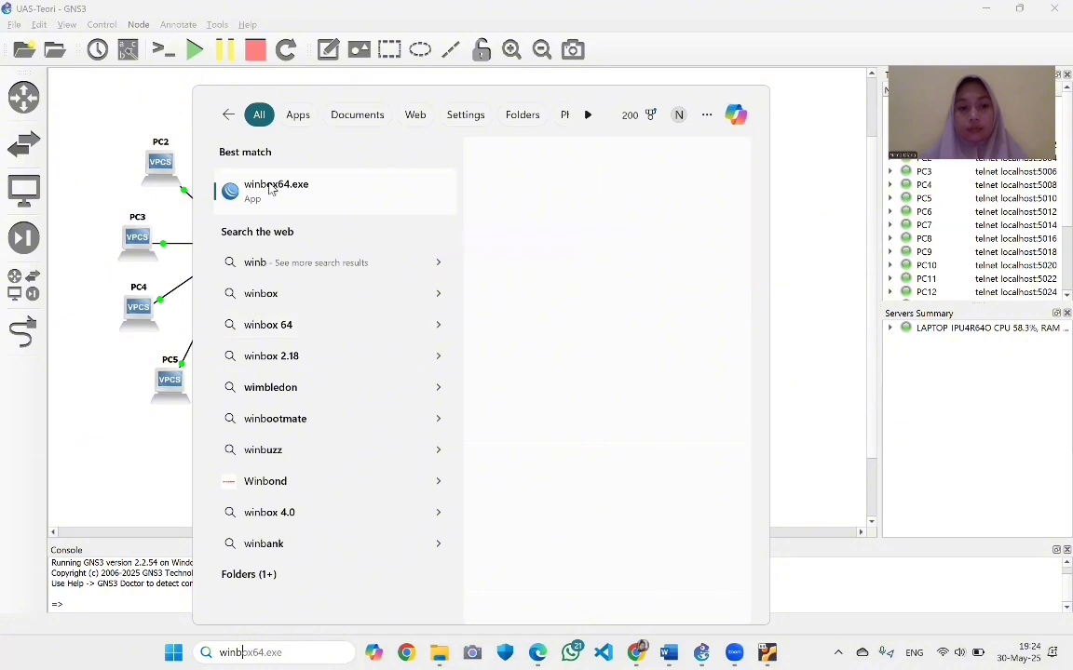
pyautogui.click(270, 189)
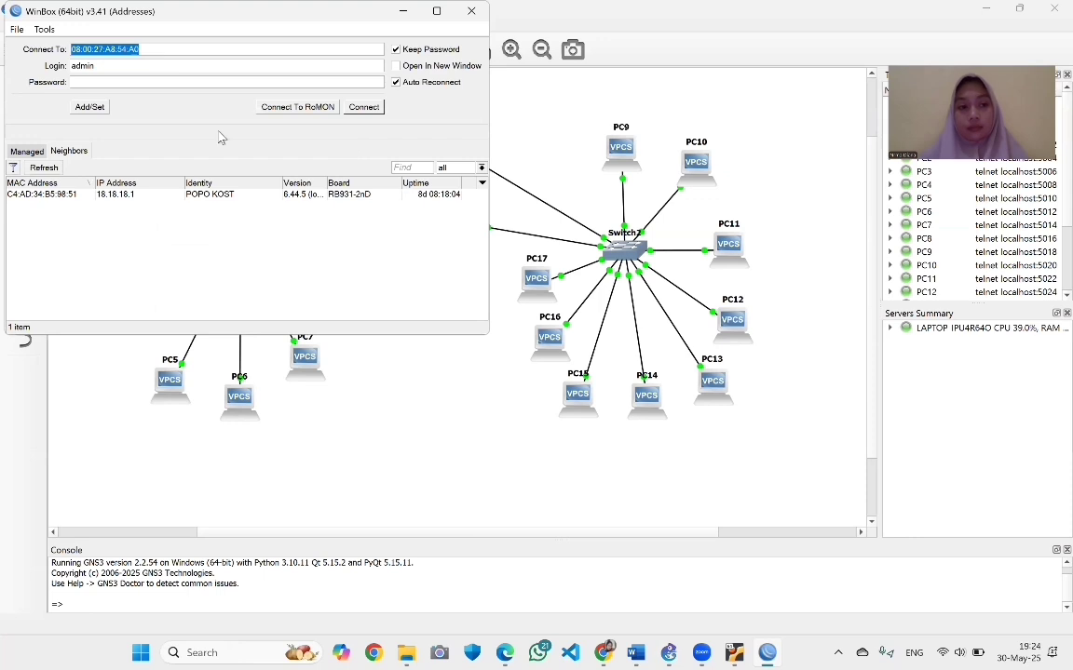
# Refresh the Neighbors list, select the MikroTikUAS router and connect to it
pyautogui.click(51, 169)
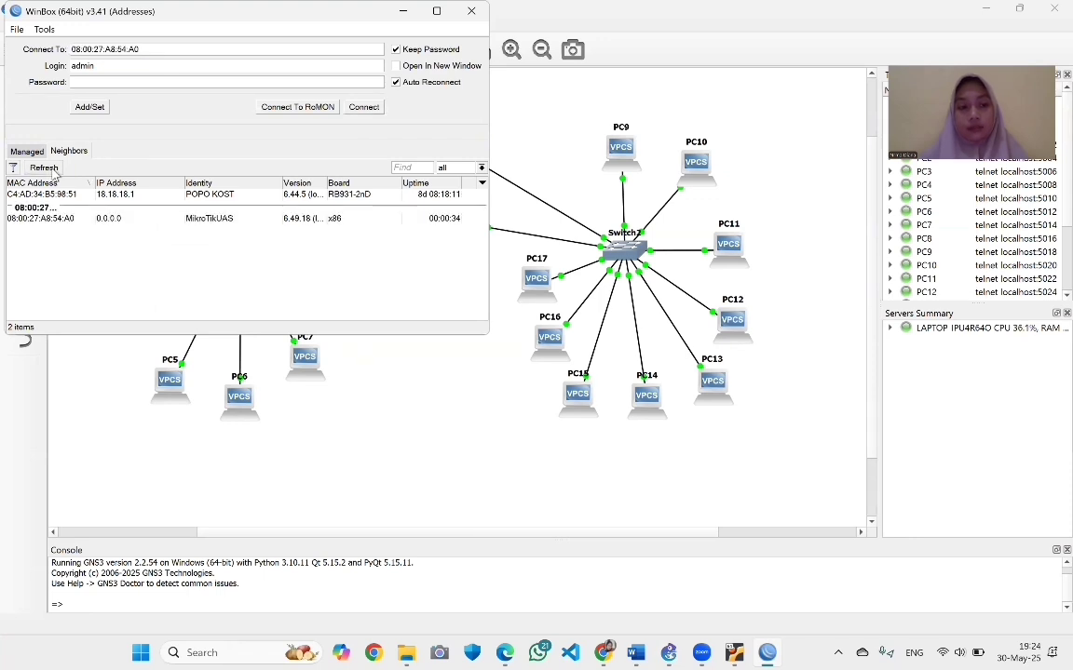
pyautogui.click(31, 149)
pyautogui.click(67, 152)
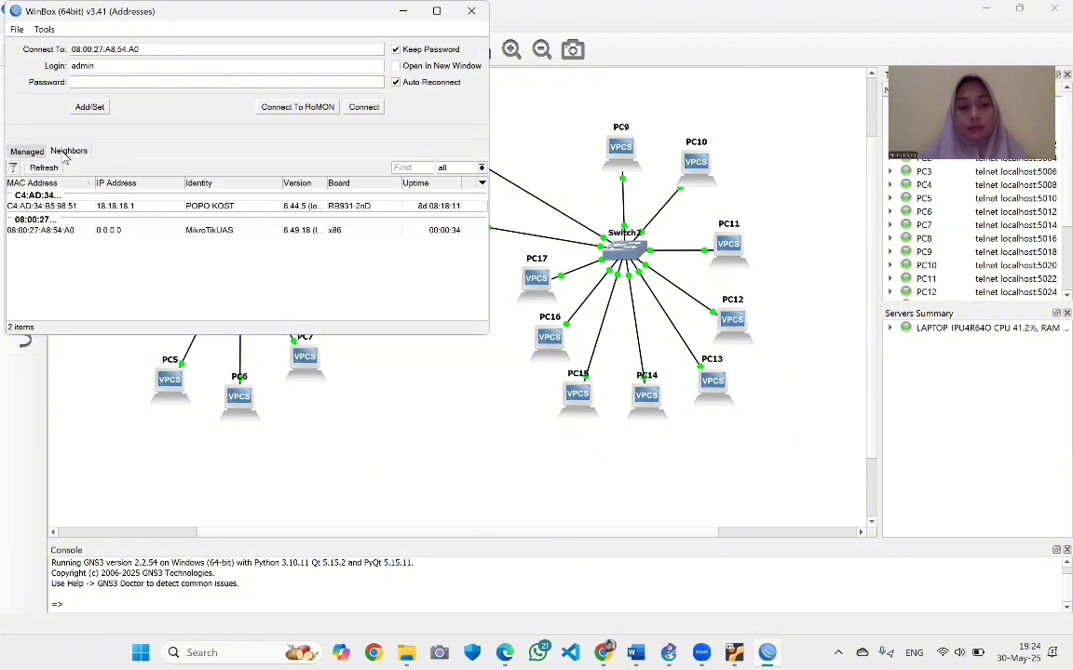
pyautogui.click(60, 232)
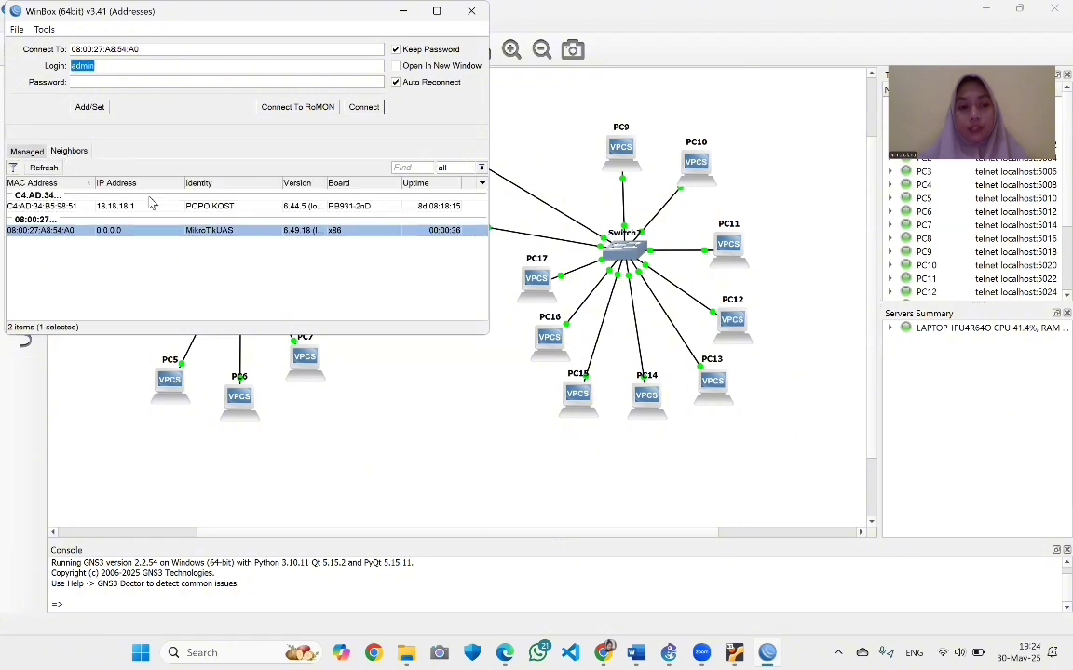
pyautogui.click(364, 107)
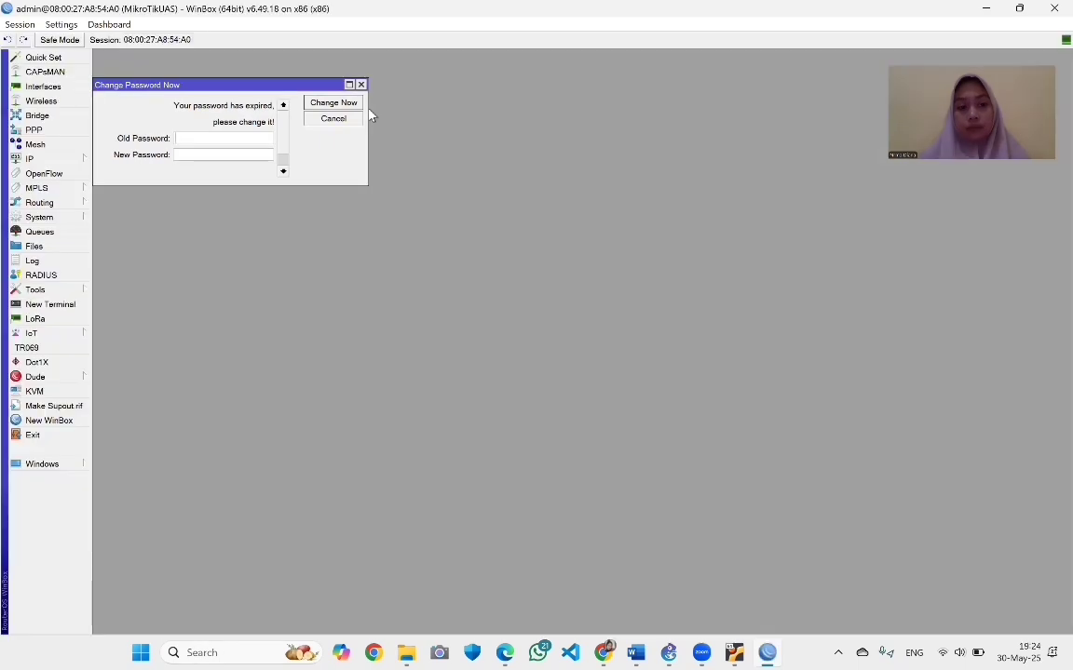
# Close the Change Password Now prompt without setting a new admin password
pyautogui.click(362, 85)
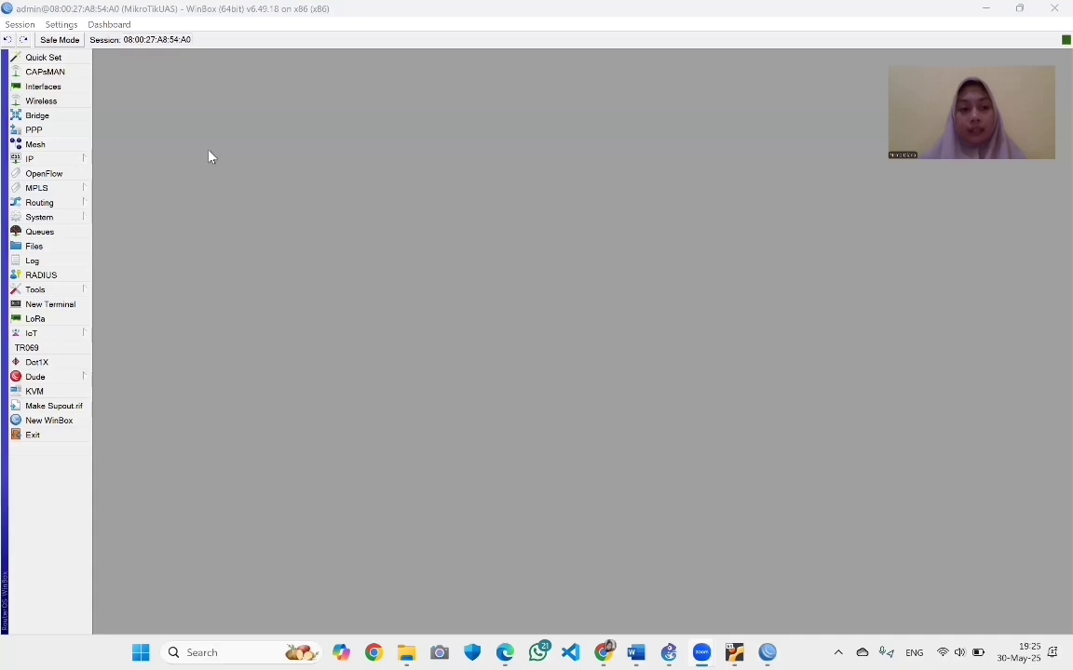
# Rename ether2 to ether-internet in the Interfaces list
pyautogui.click(42, 86)
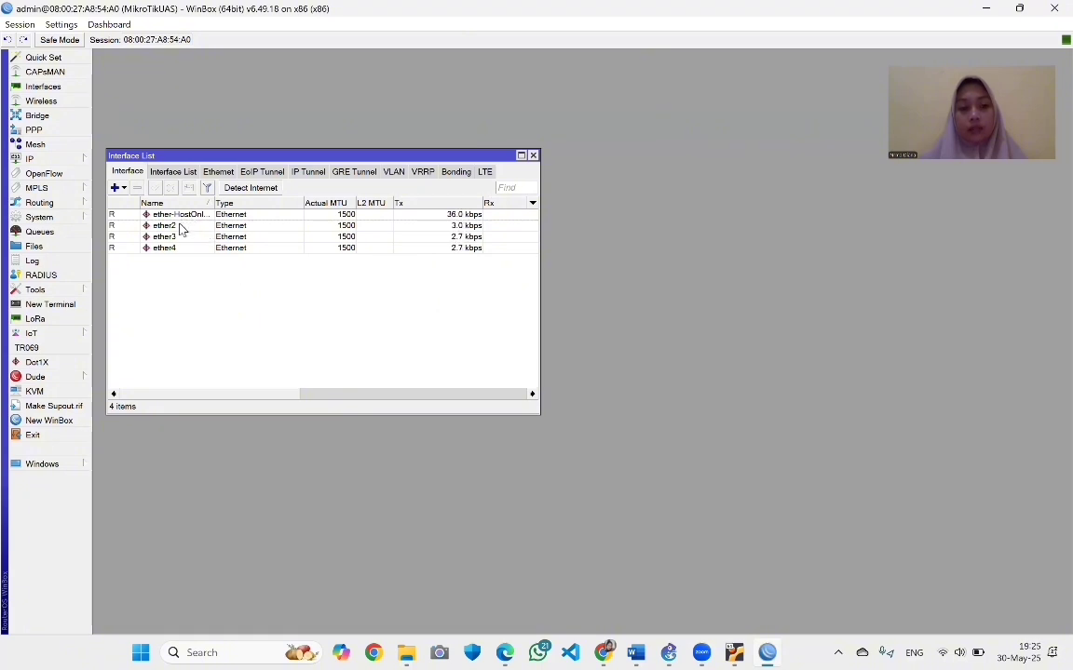
pyautogui.doubleClick(179, 226)
pyautogui.write('ether')
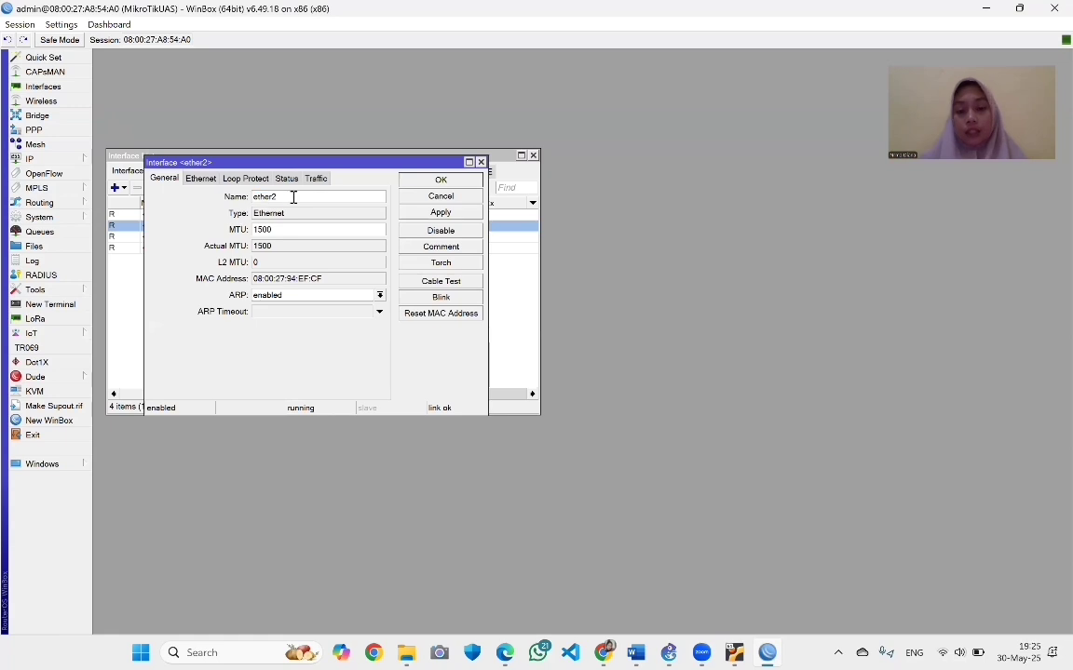
pyautogui.write('-in')
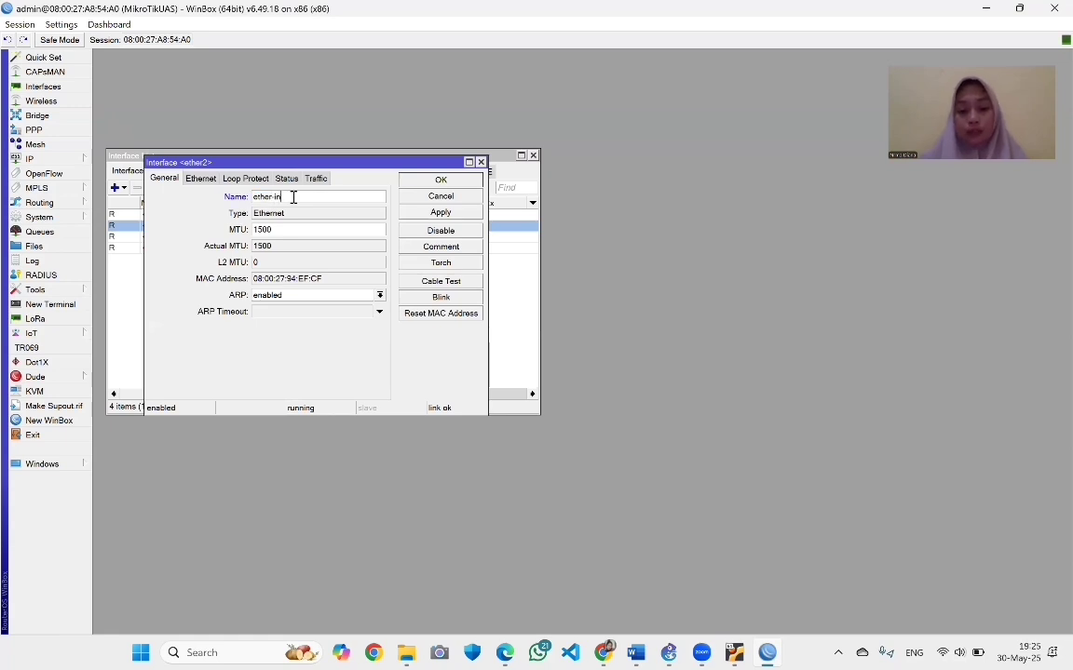
pyautogui.write('ternet')
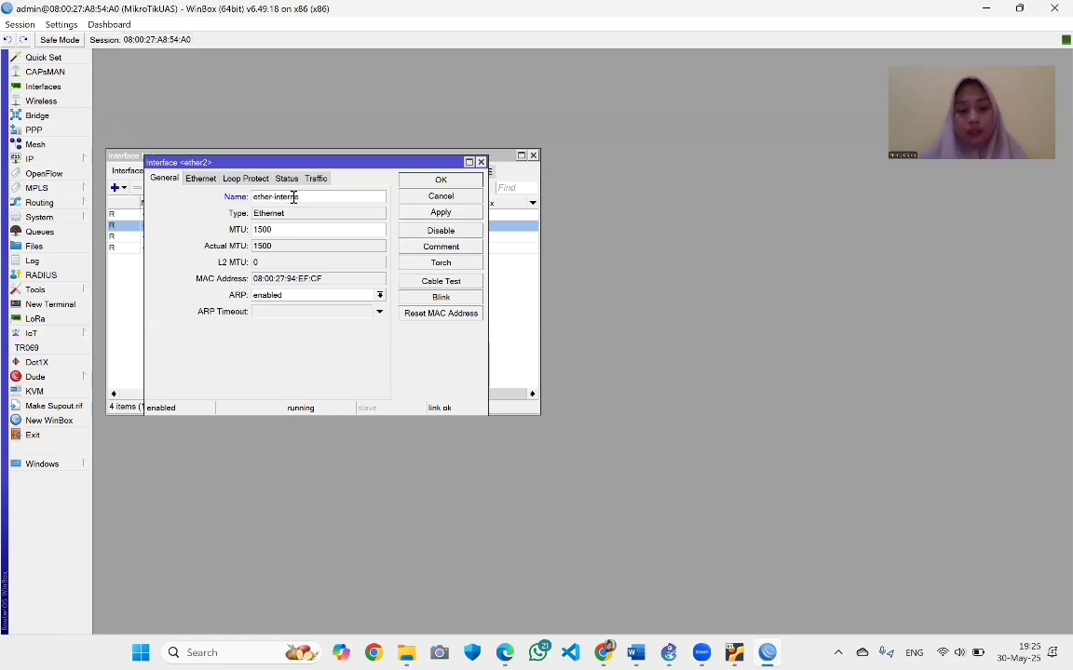
pyautogui.click(434, 212)
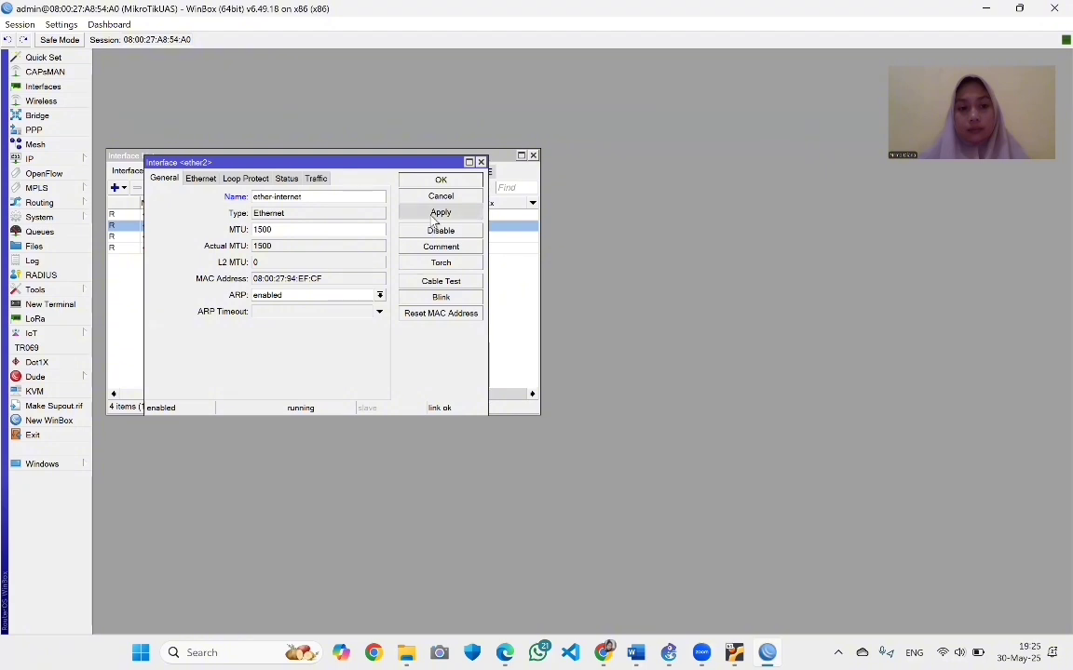
pyautogui.click(438, 180)
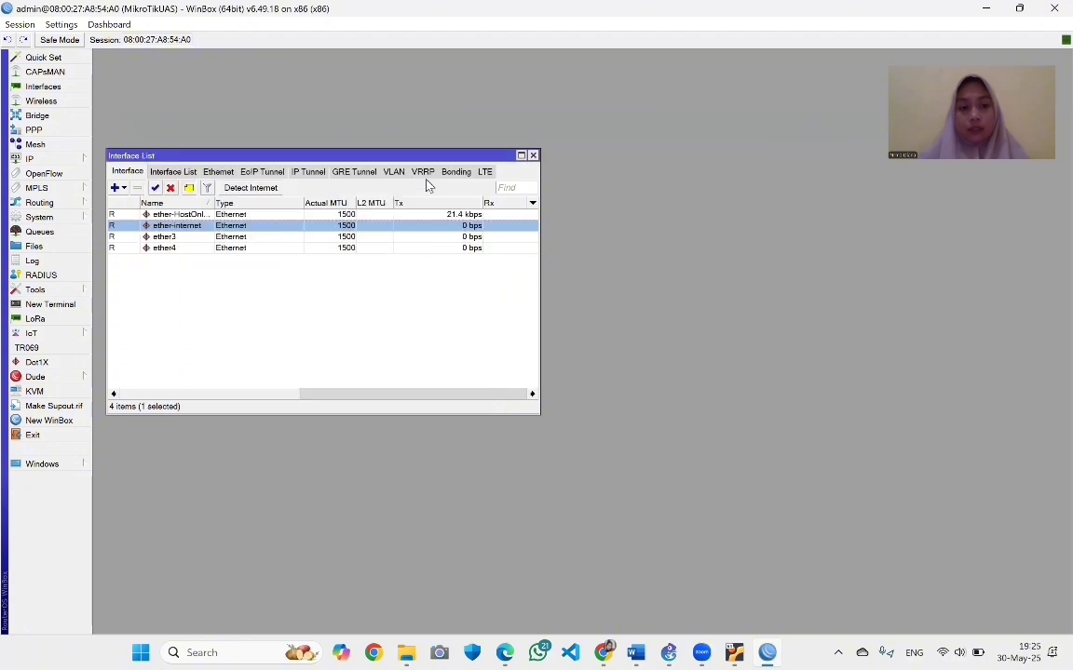
# Rename ether3 to ether-Lt1
pyautogui.doubleClick(185, 235)
pyautogui.click(289, 197)
pyautogui.press('BackSpace')
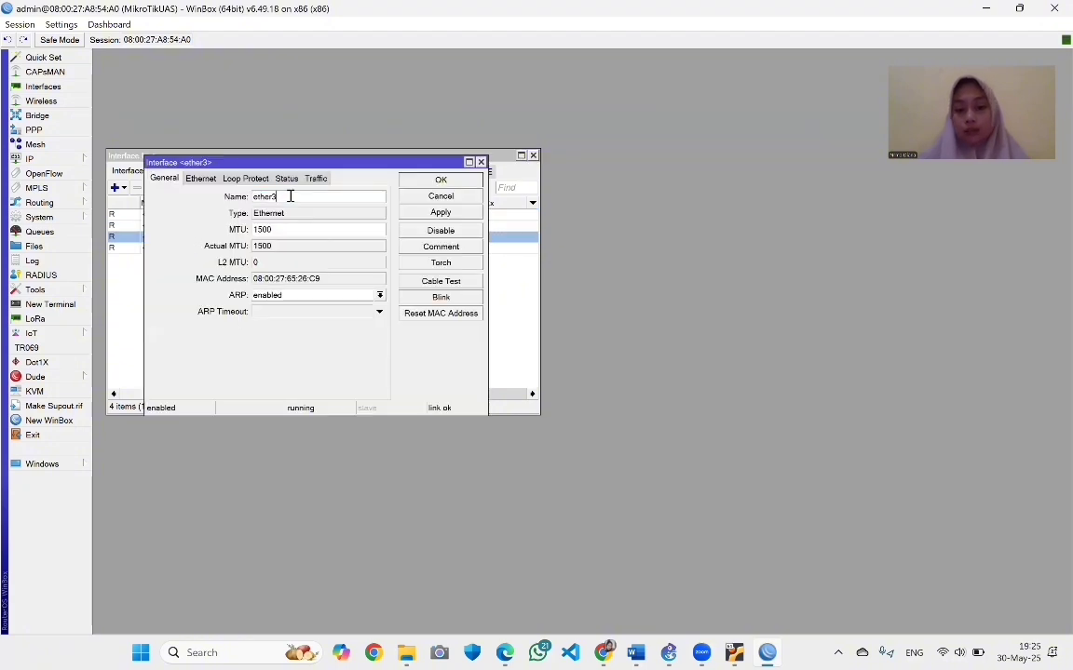
pyautogui.write('-Lt1')
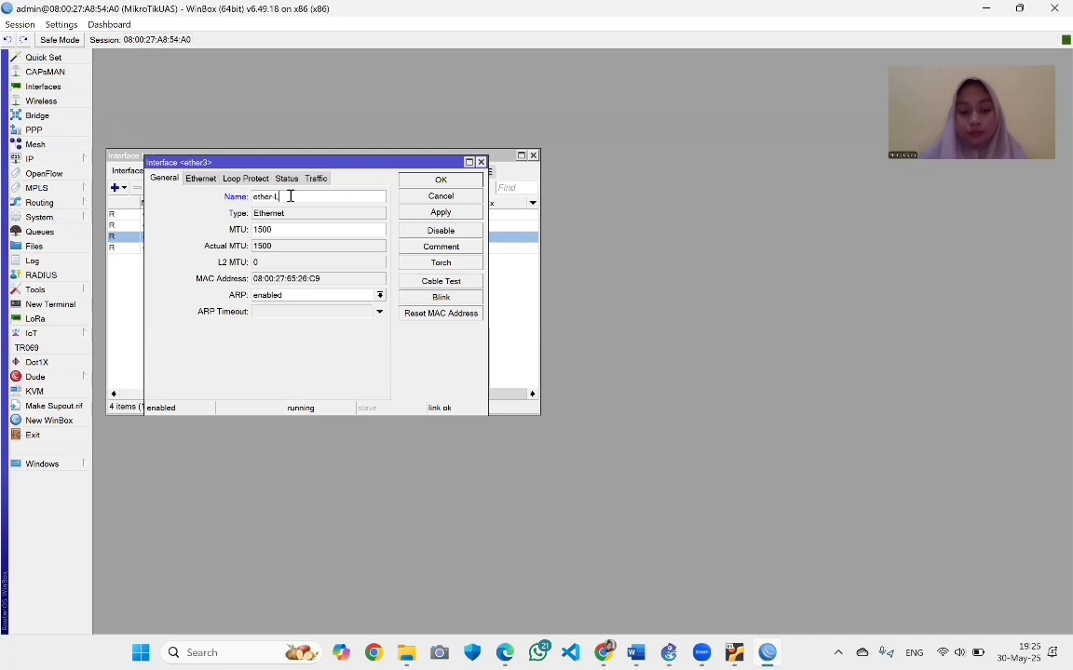
pyautogui.click(440, 211)
pyautogui.click(434, 191)
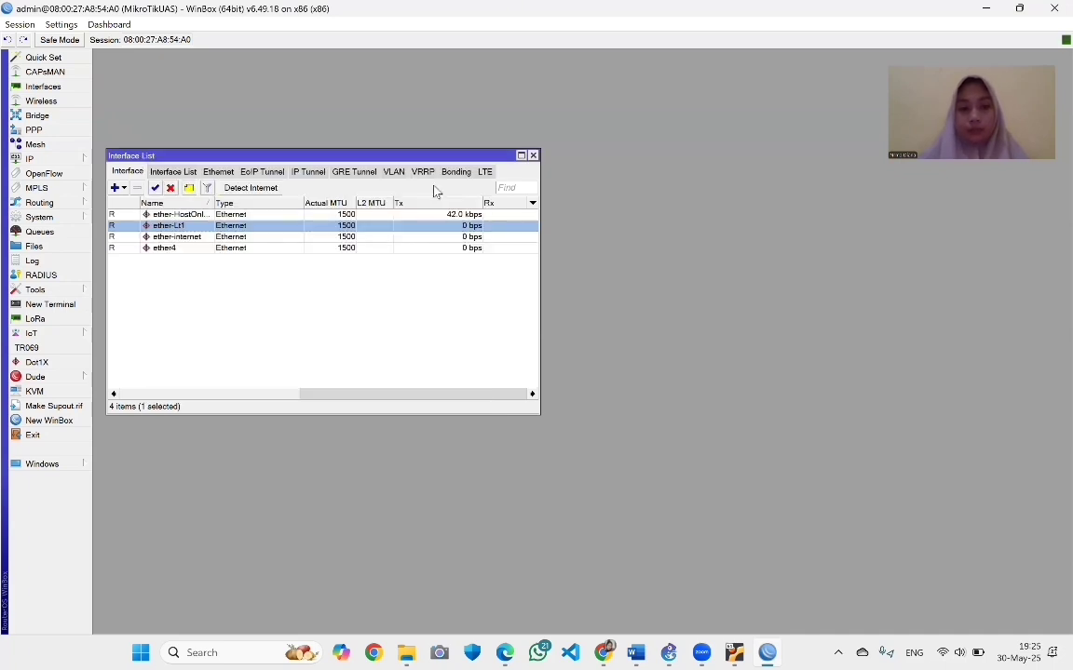
# Rename ether4 to ether-Lt2
pyautogui.doubleClick(177, 248)
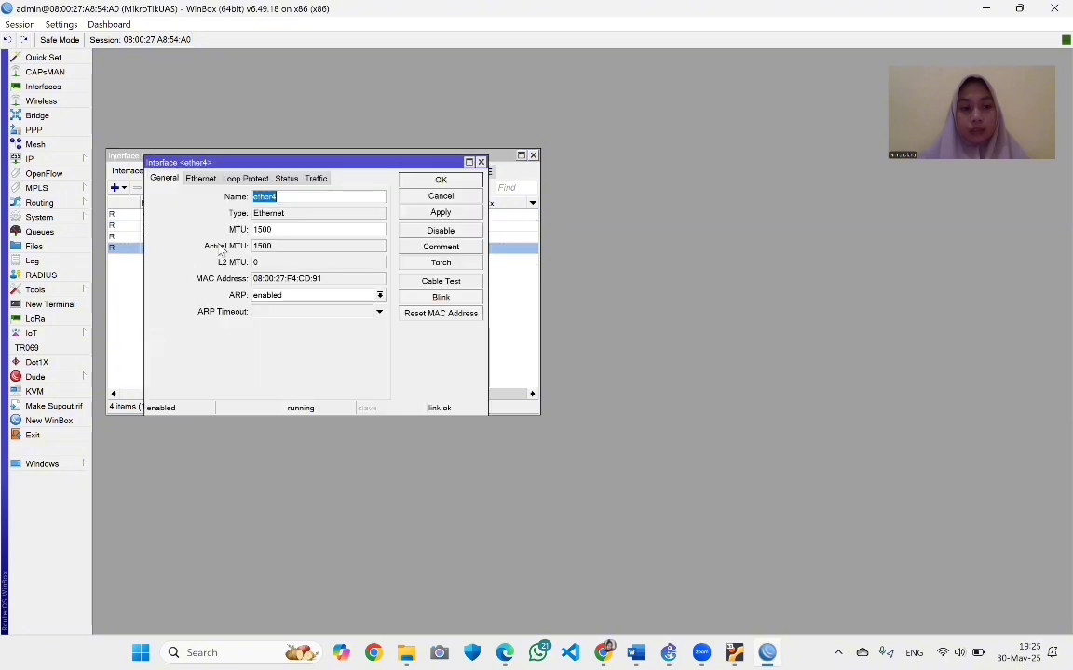
pyautogui.click(301, 199)
pyautogui.press('BackSpace')
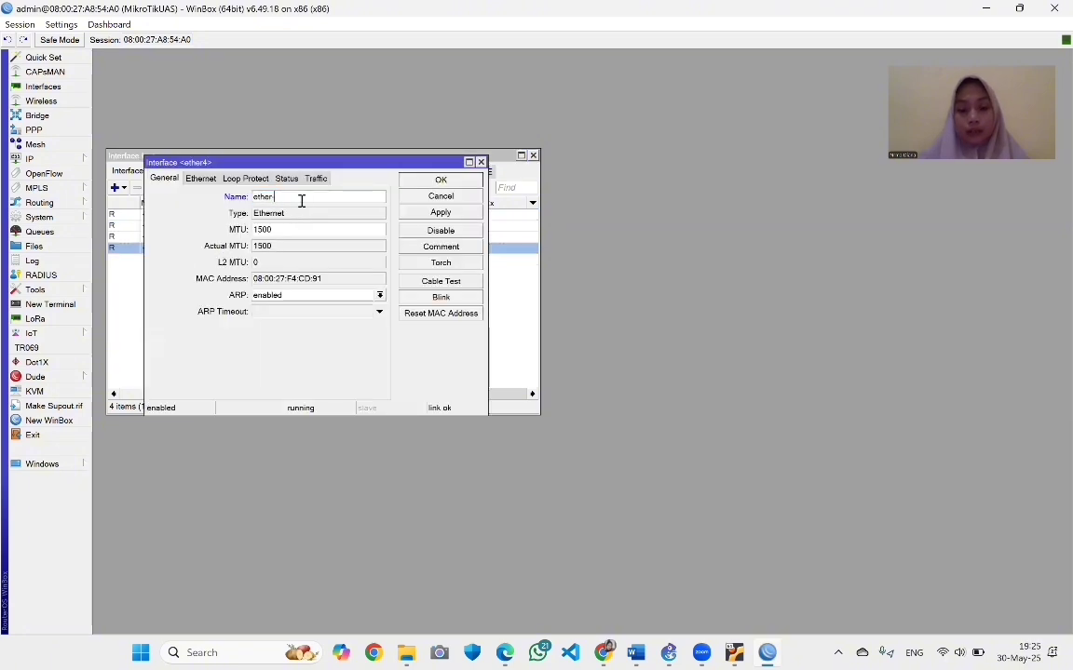
pyautogui.write('-Lt2')
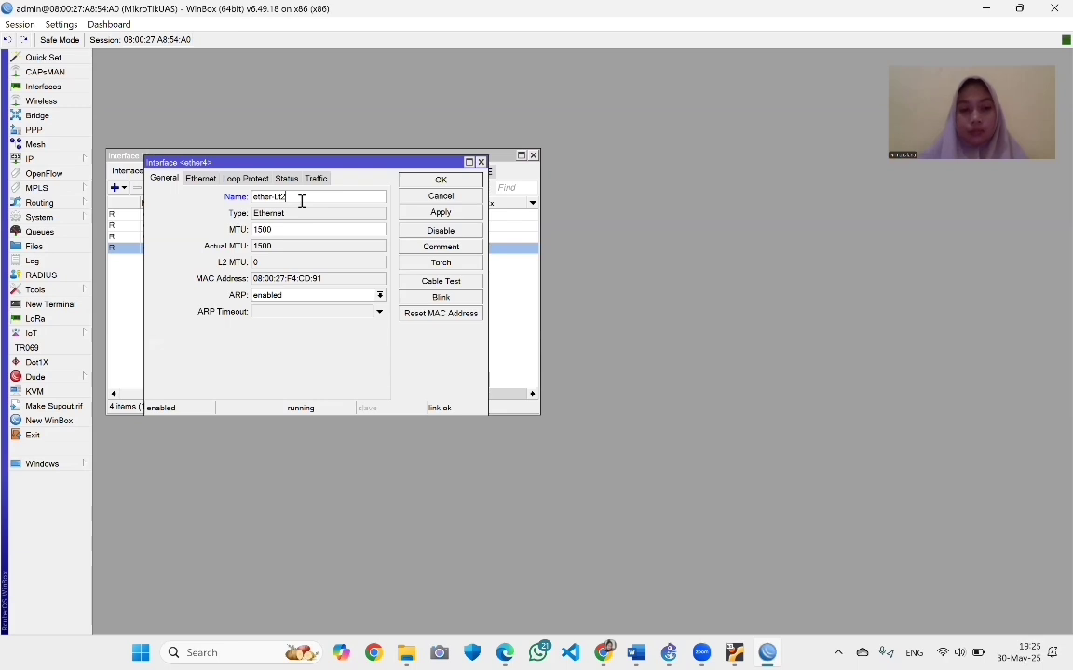
pyautogui.click(412, 213)
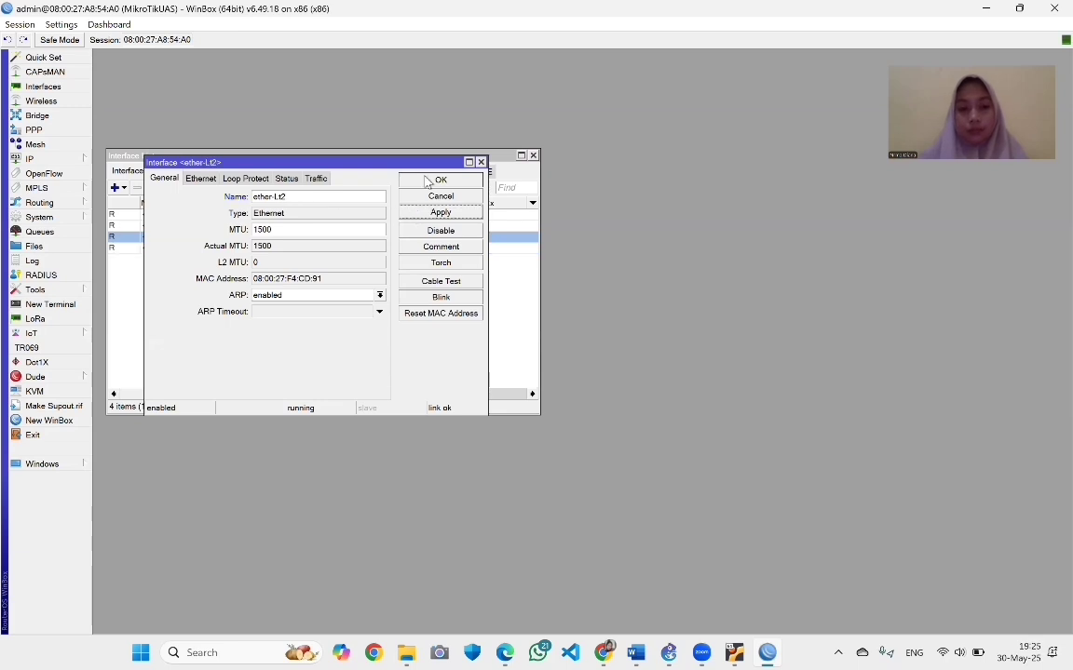
pyautogui.click(438, 180)
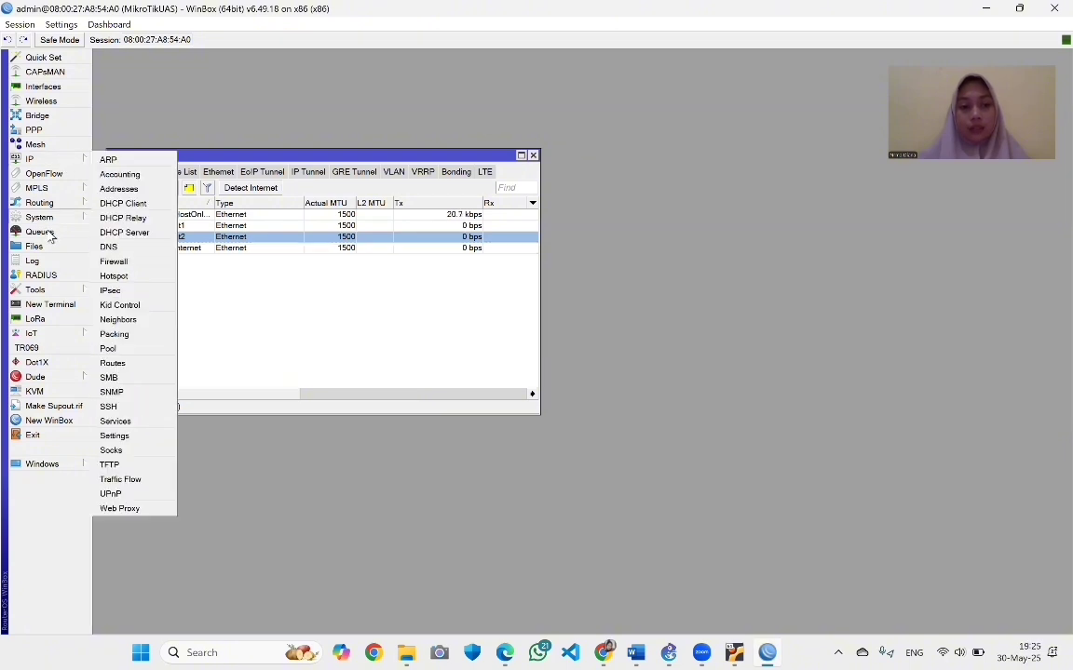
pyautogui.moveTo(46, 219)
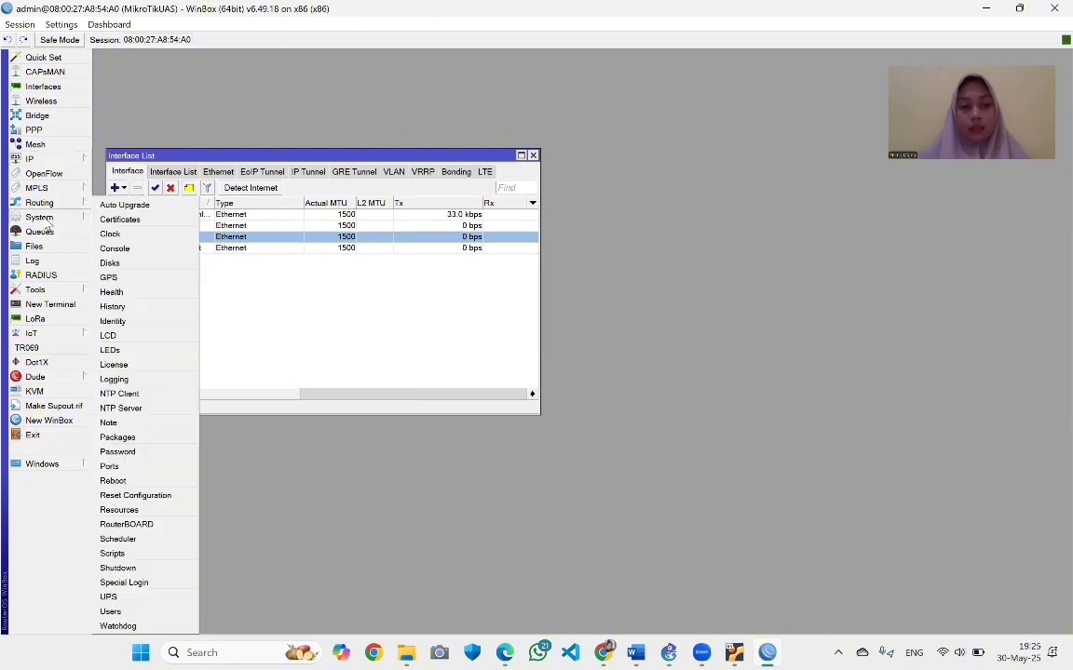
pyautogui.click(113, 322)
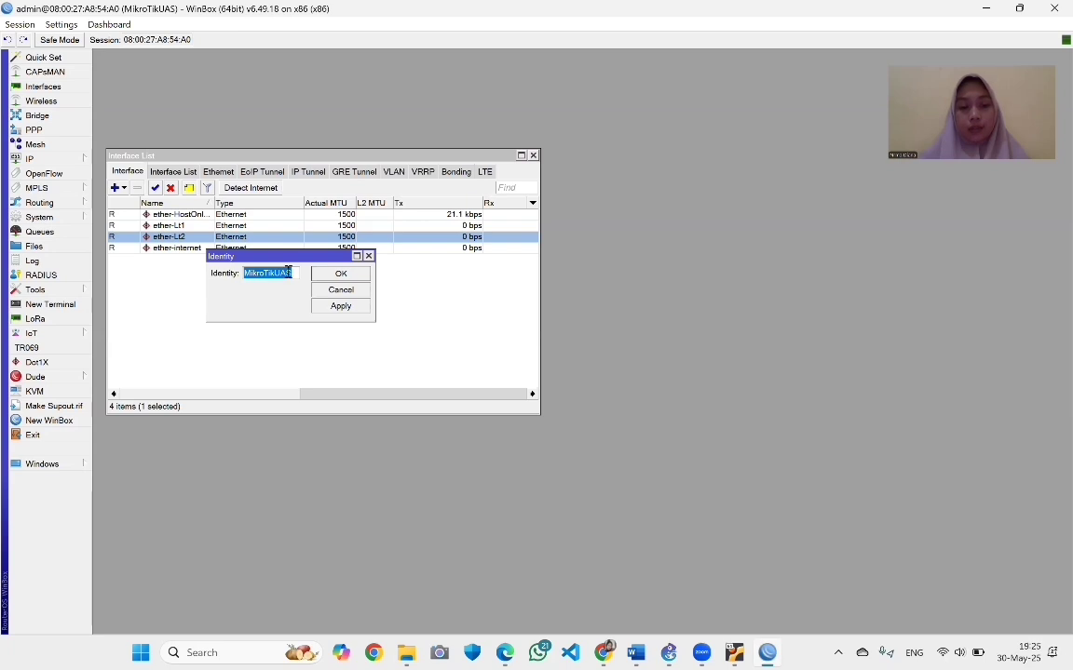
pyautogui.click(340, 305)
pyautogui.click(340, 274)
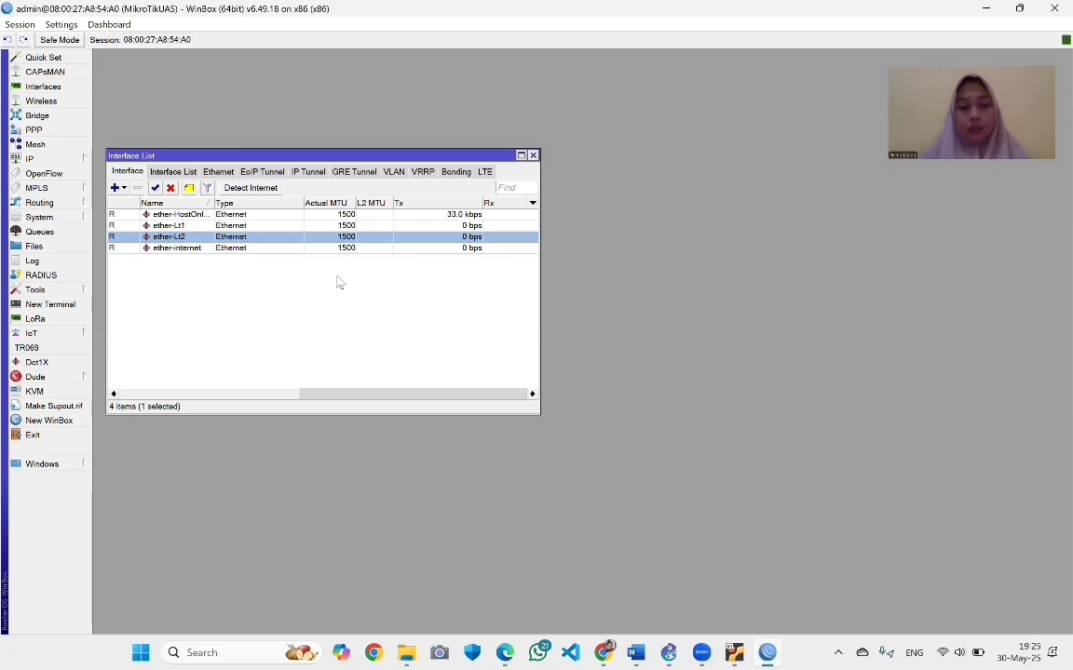
pyautogui.click(53, 158)
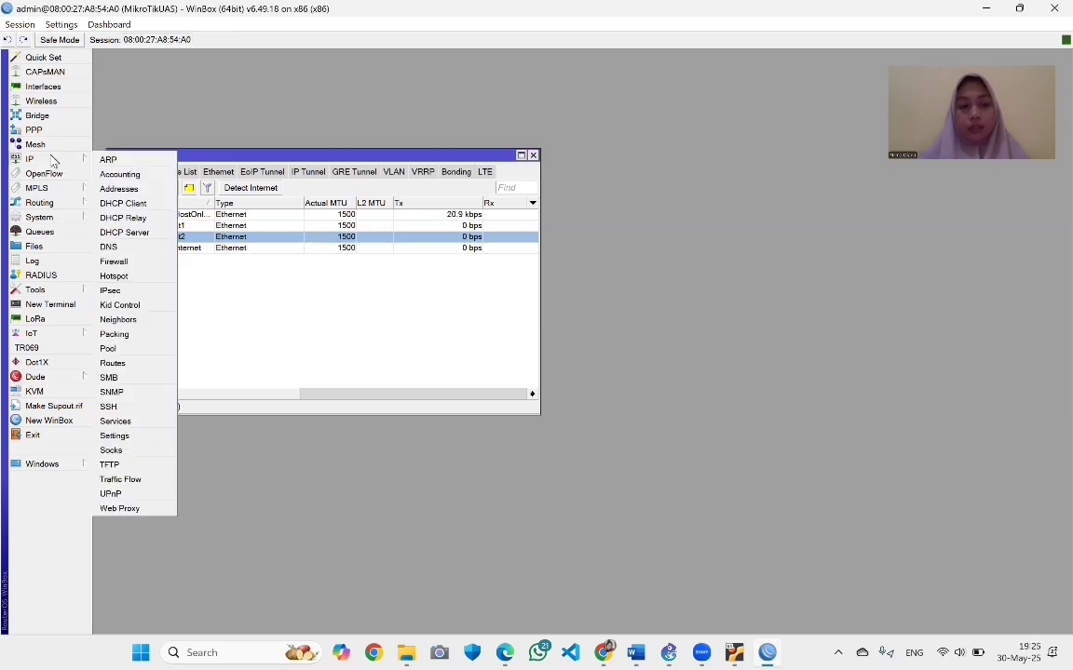
# Add address 192.168.8.1/28 on ether-Lt1 and verify the new entry
pyautogui.click(116, 189)
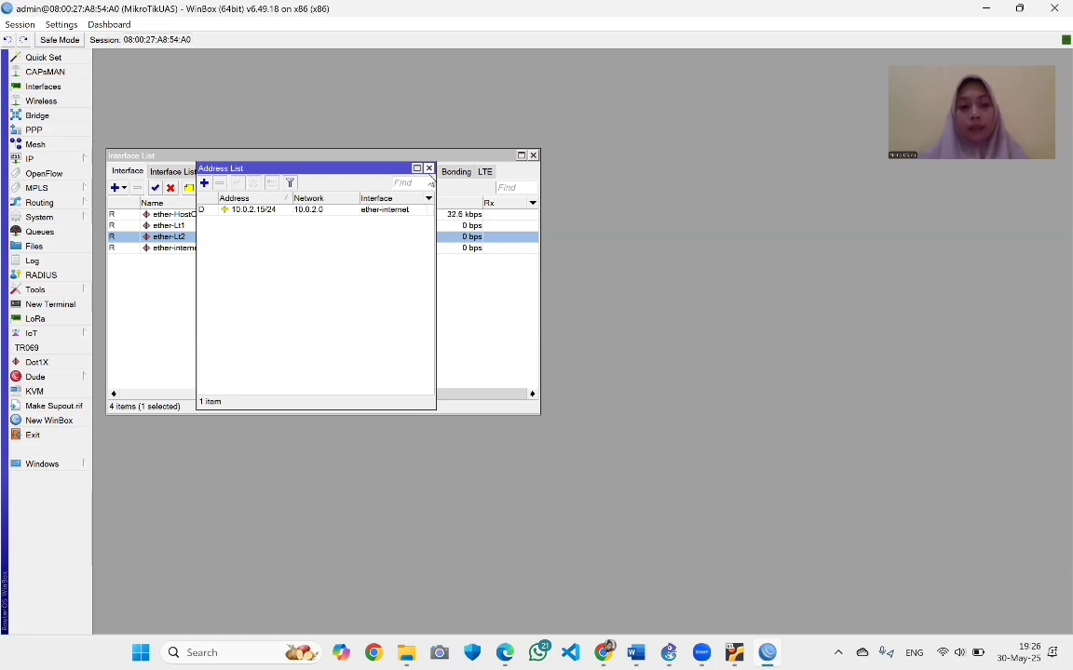
pyautogui.click(428, 169)
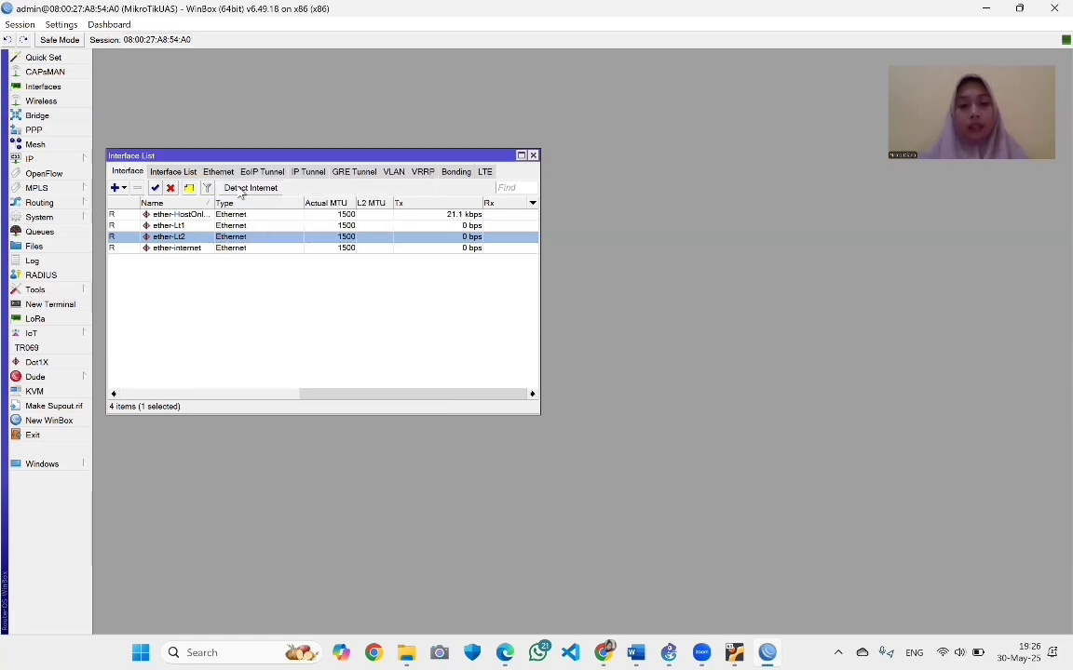
pyautogui.click(80, 160)
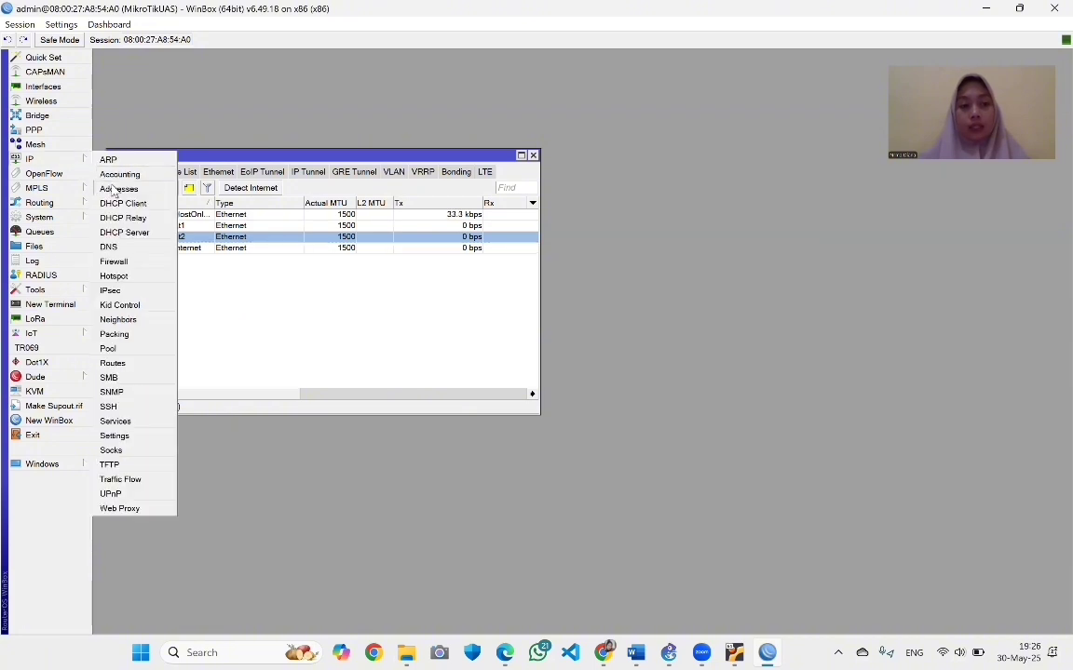
pyautogui.click(114, 189)
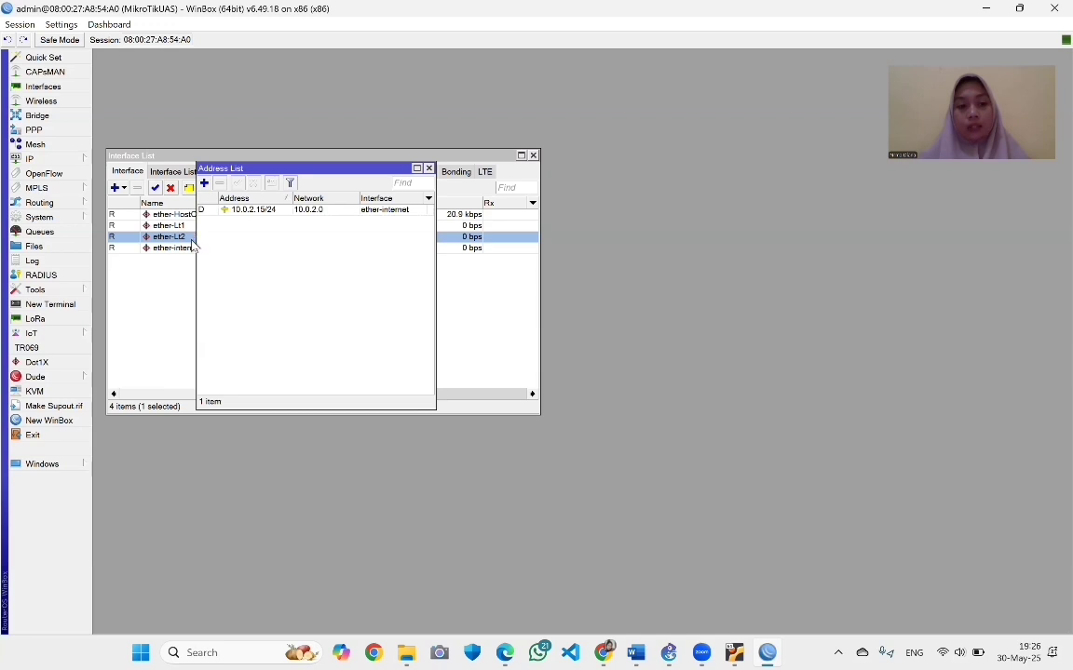
pyautogui.click(204, 183)
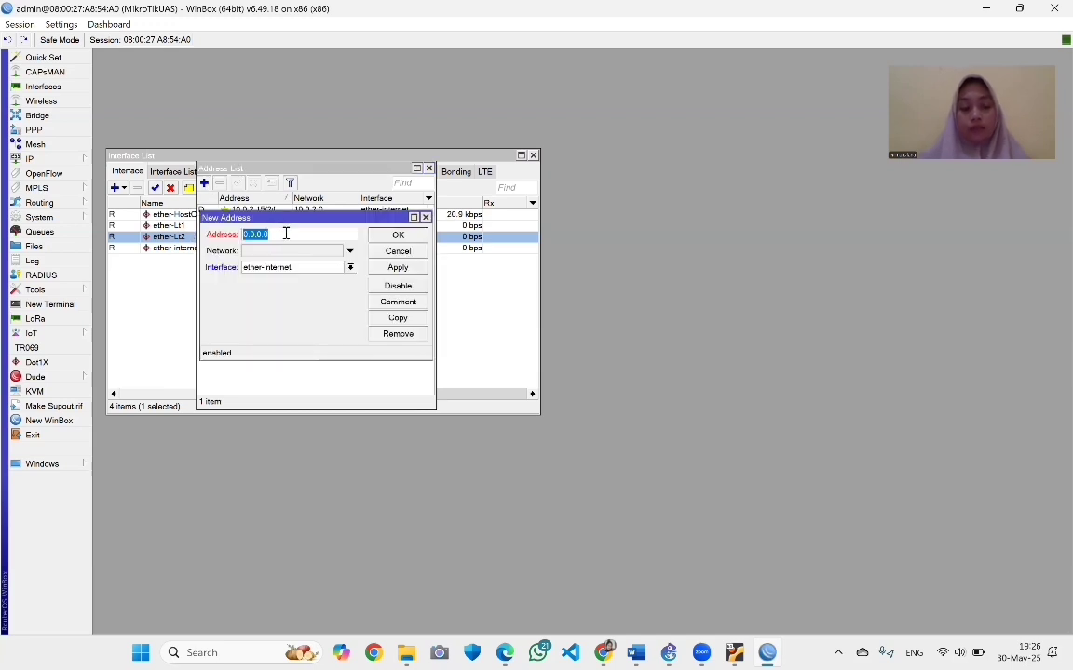
pyautogui.write('192')
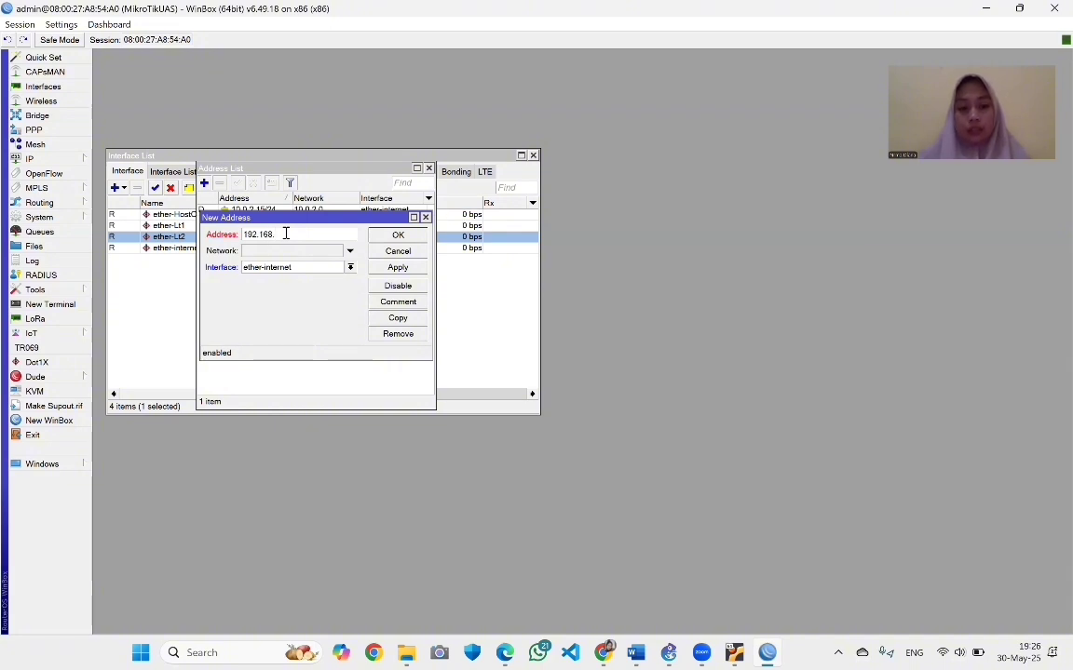
pyautogui.write('.168.8')
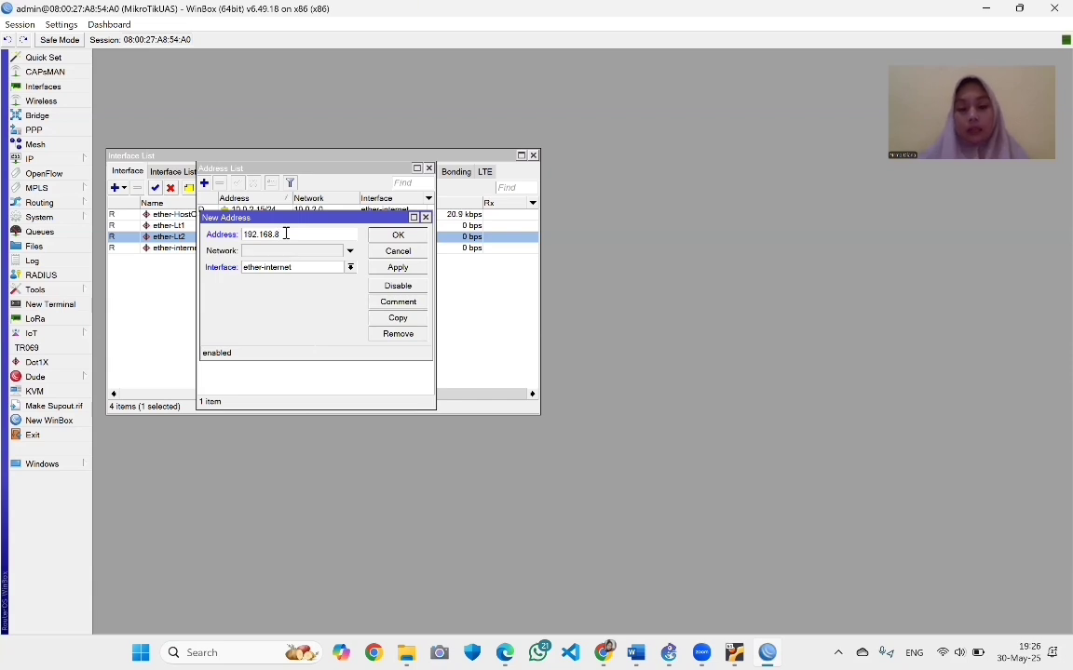
pyautogui.write('.')
pyautogui.write('1')
pyautogui.write('/28')
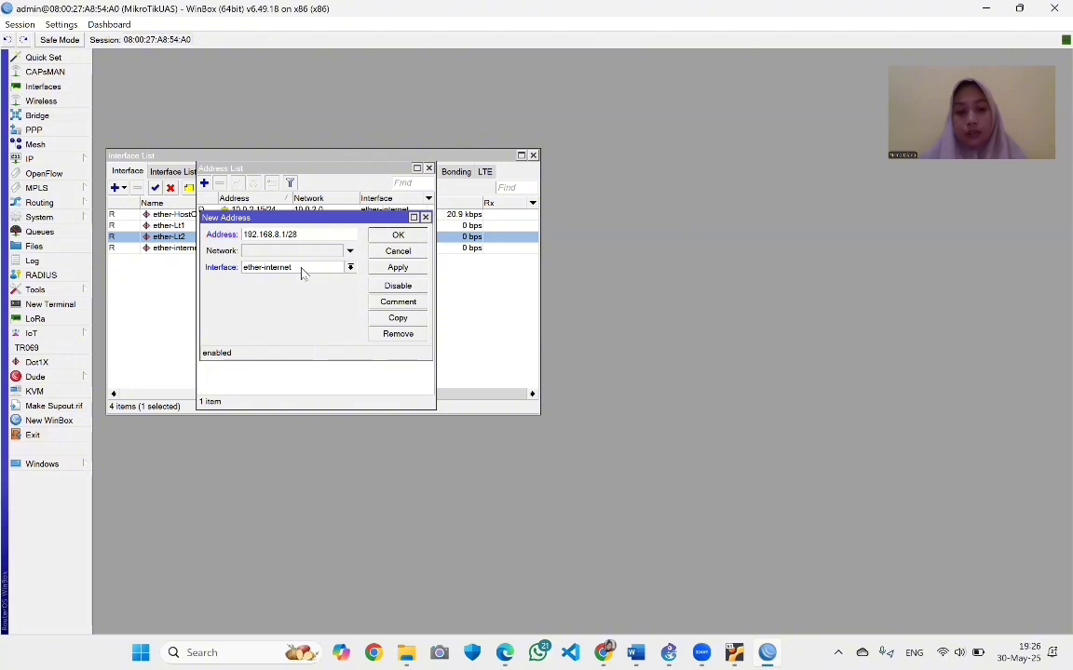
pyautogui.click(350, 268)
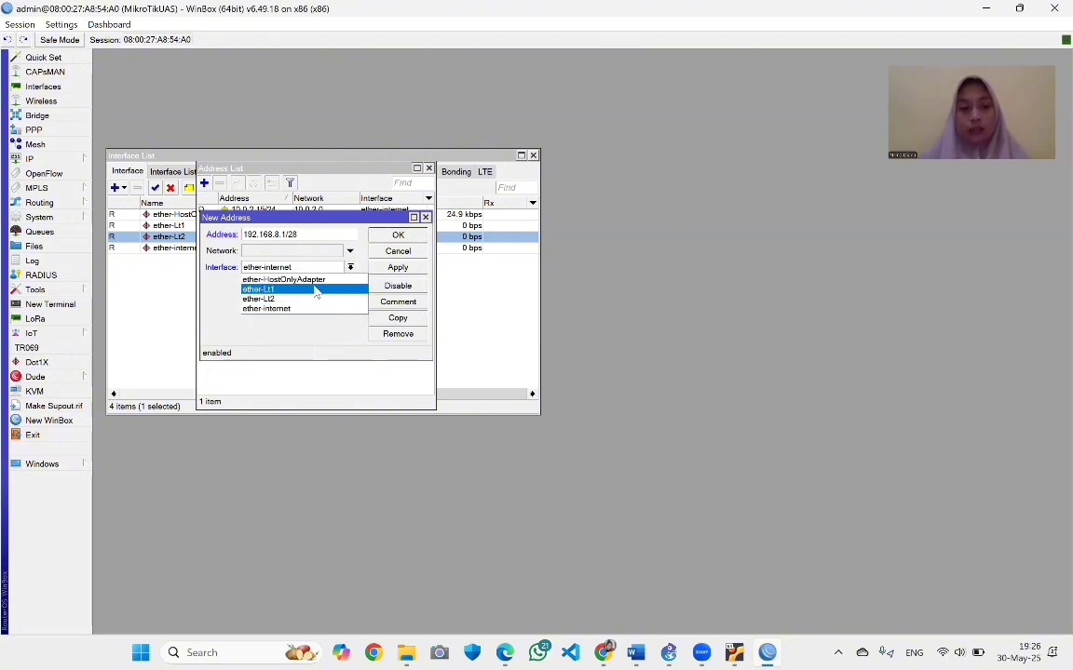
pyautogui.click(317, 291)
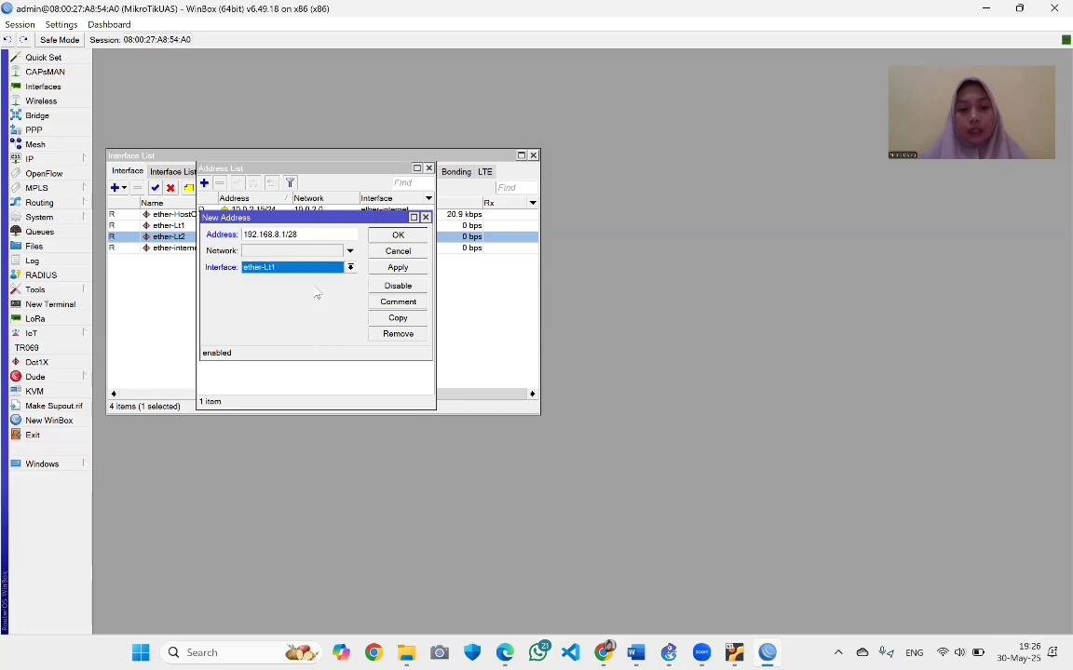
pyautogui.click(399, 270)
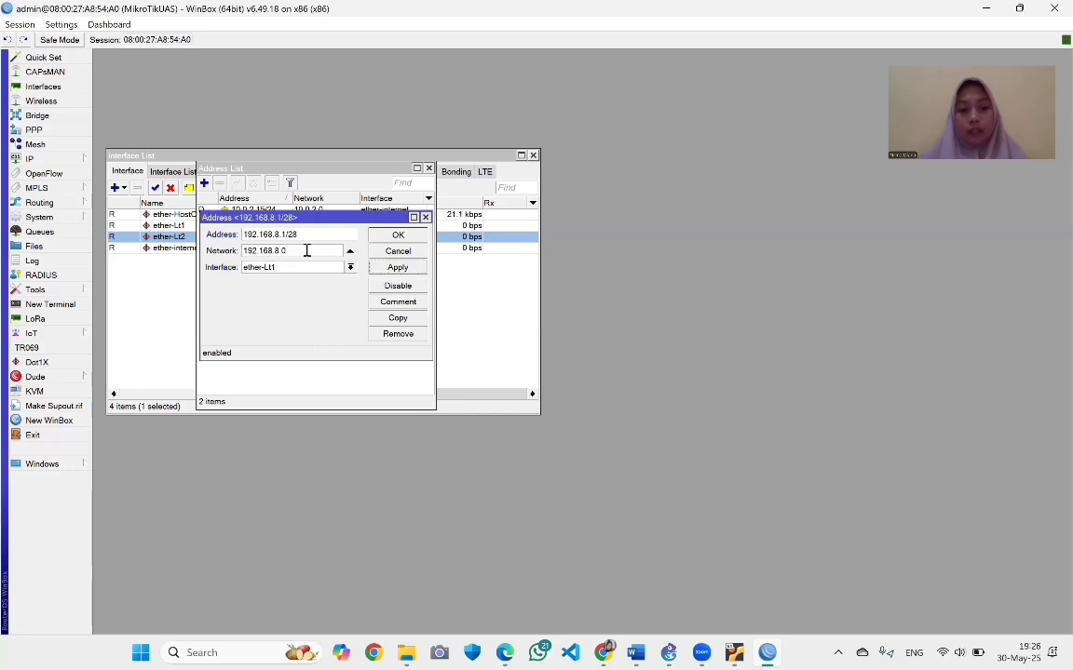
pyautogui.click(398, 235)
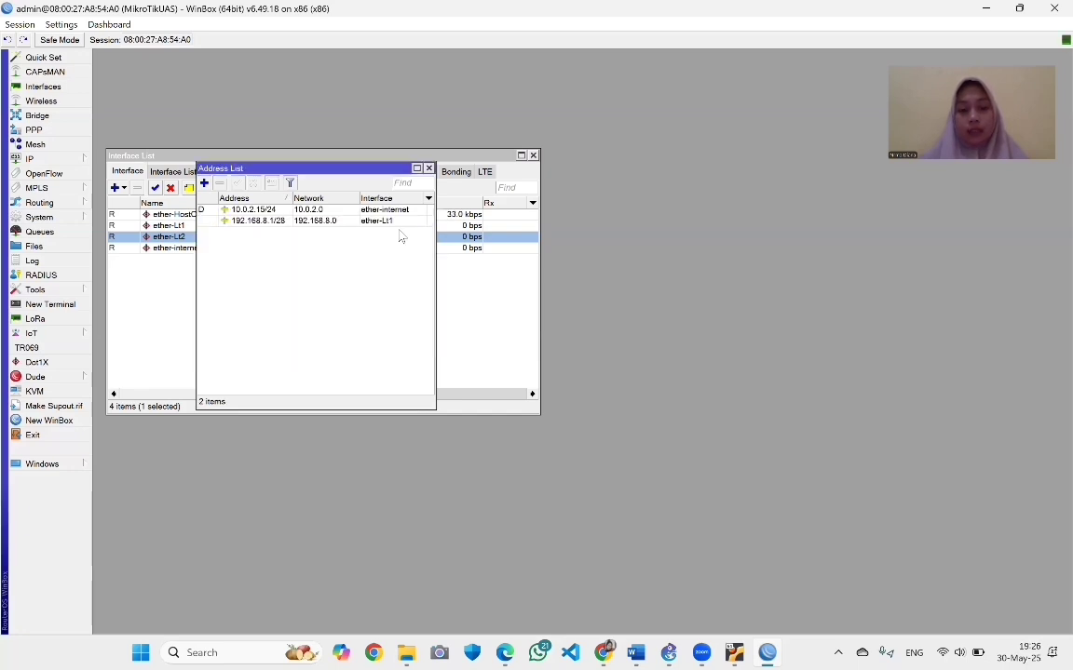
pyautogui.doubleClick(309, 221)
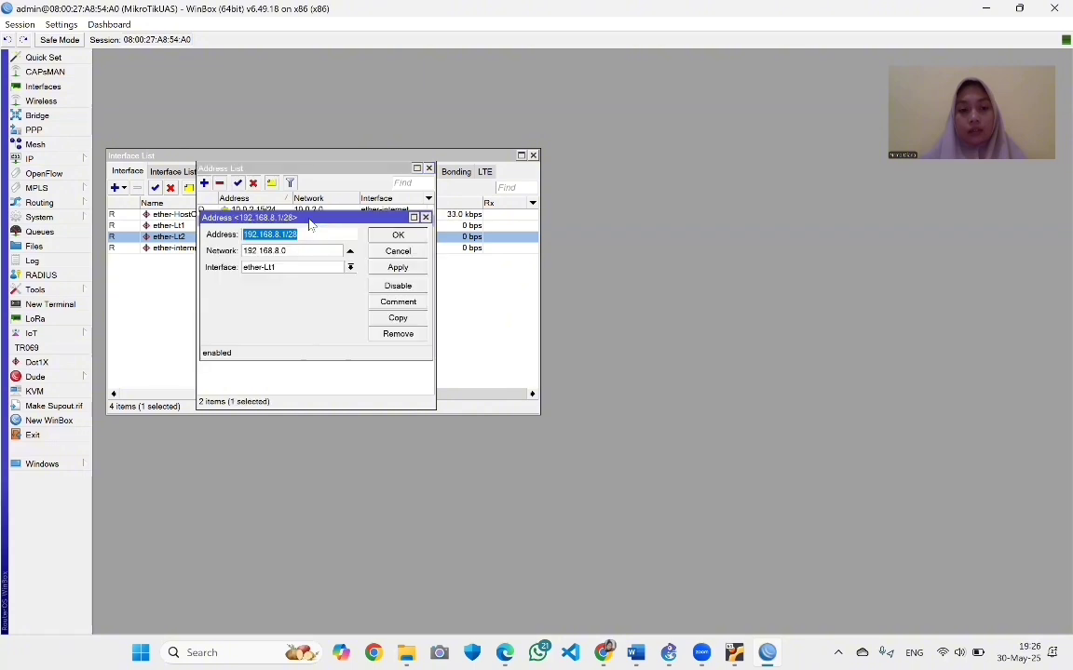
pyautogui.click(397, 236)
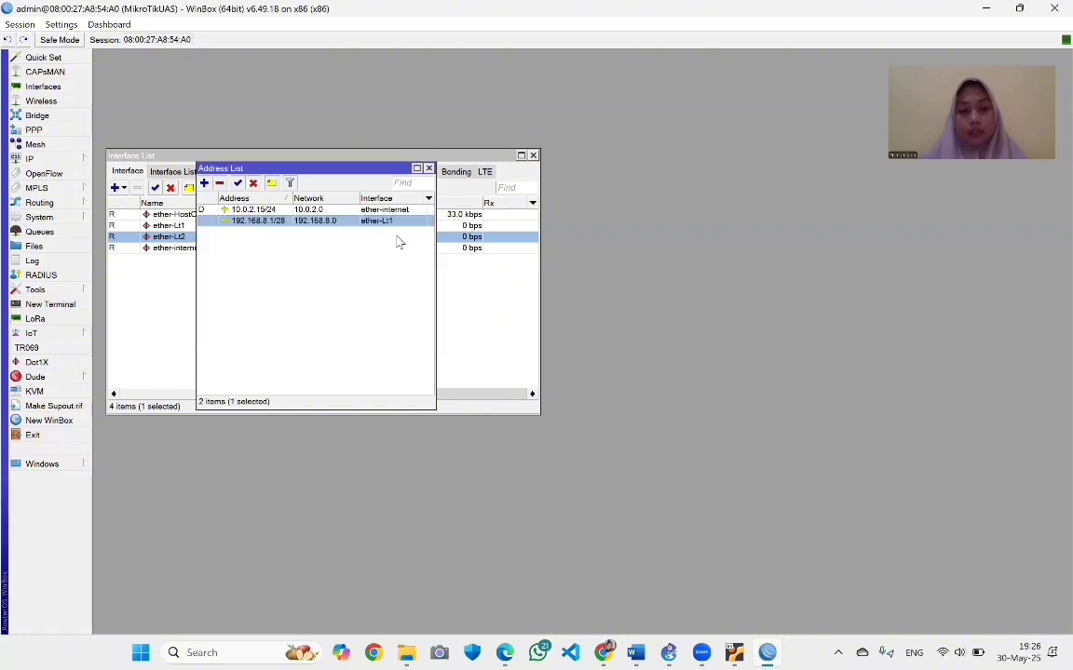
# Add address 192.168.9.1/28 on ether-Lt2
pyautogui.click(204, 183)
pyautogui.write('1')
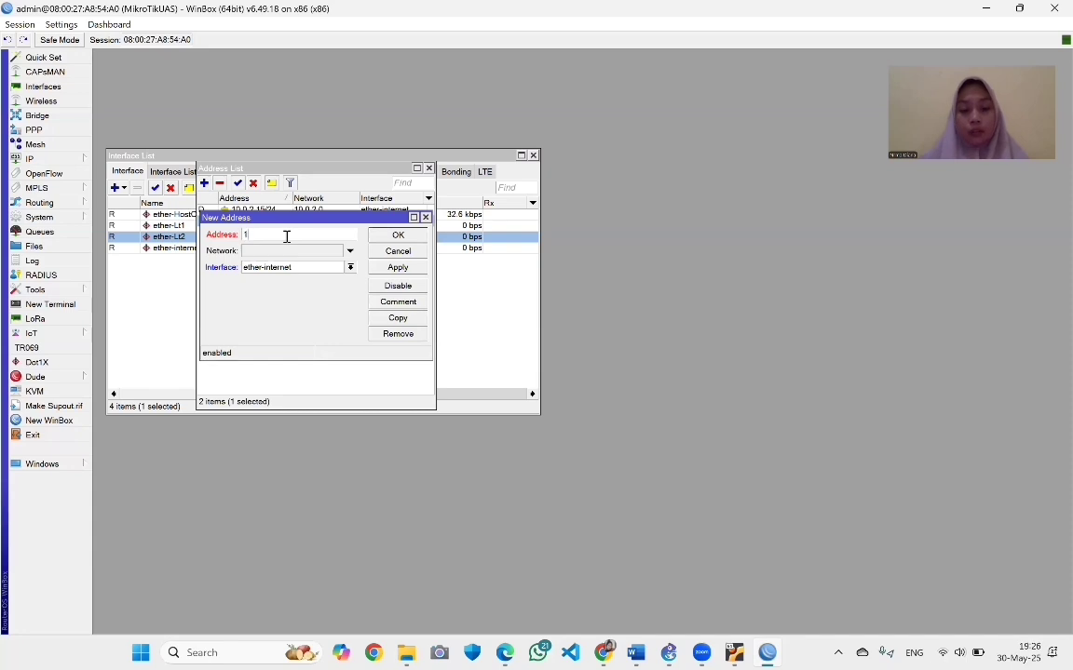
pyautogui.write('92.168')
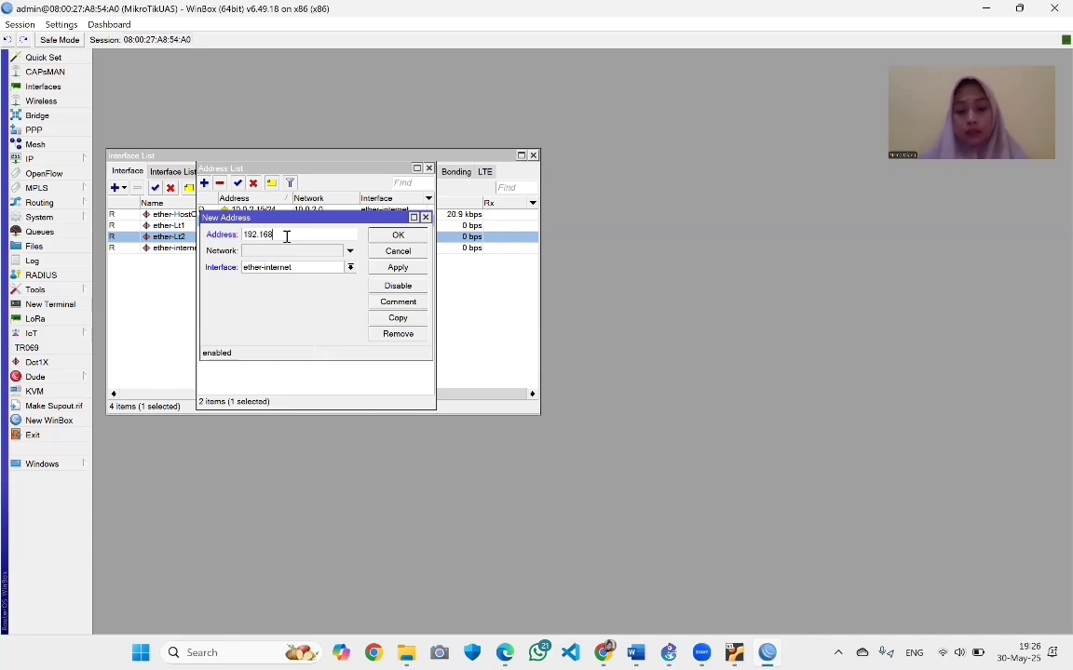
pyautogui.write('.9')
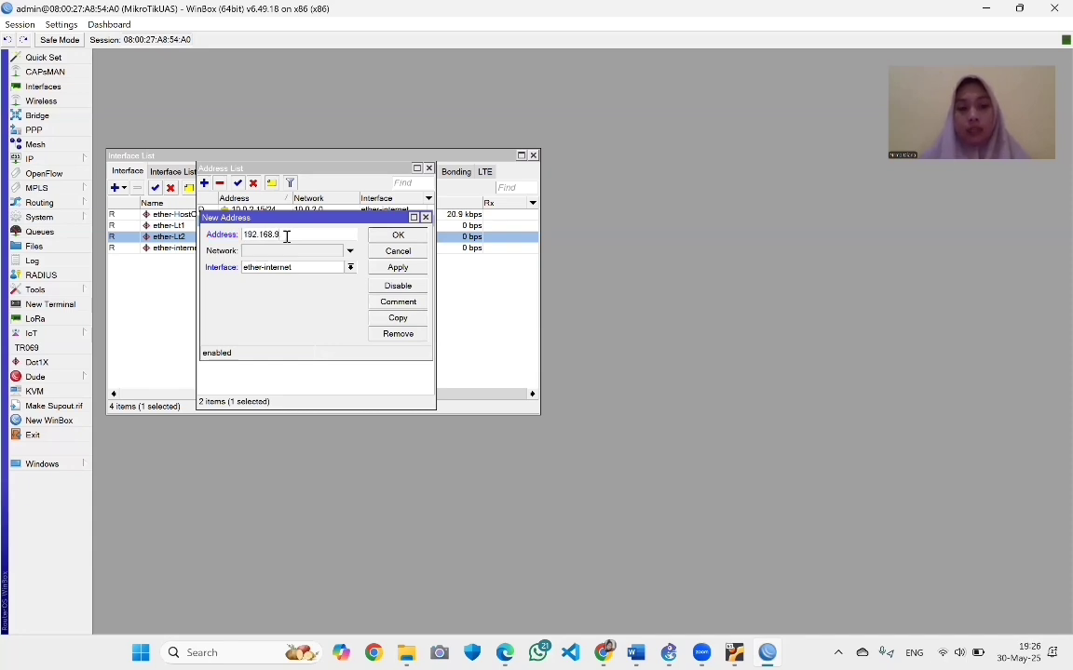
pyautogui.write('.1')
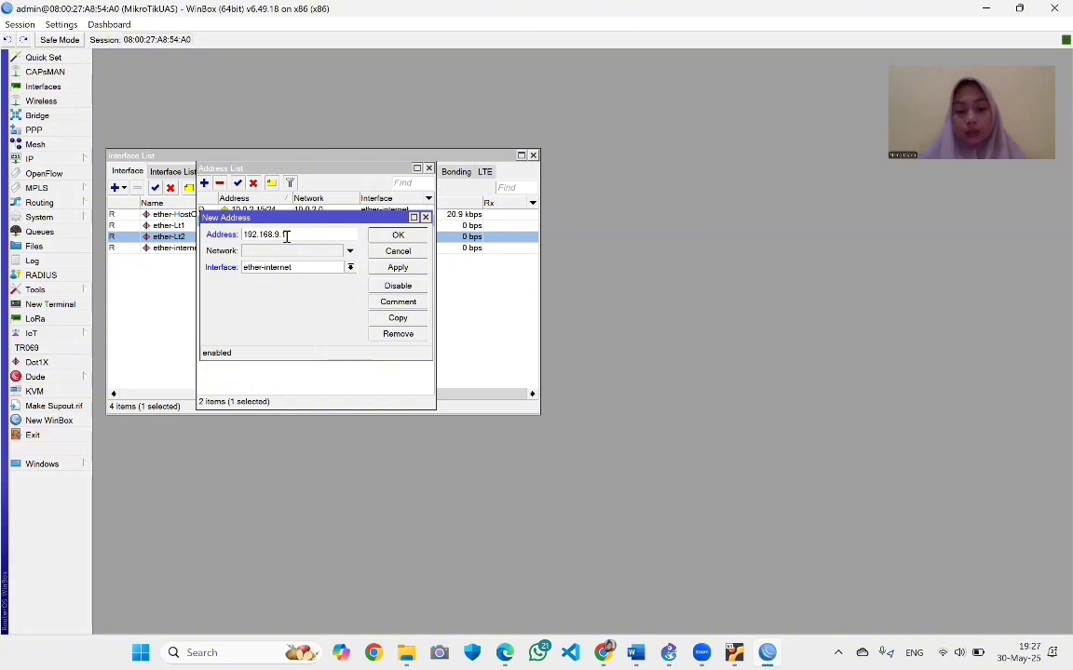
pyautogui.write('/28')
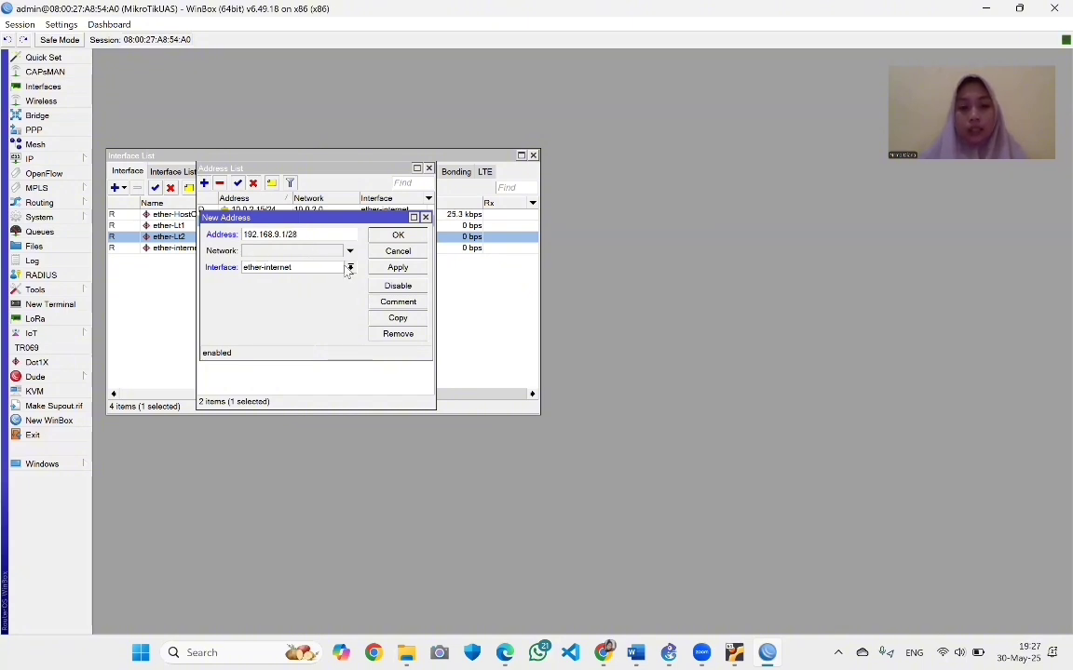
pyautogui.click(312, 267)
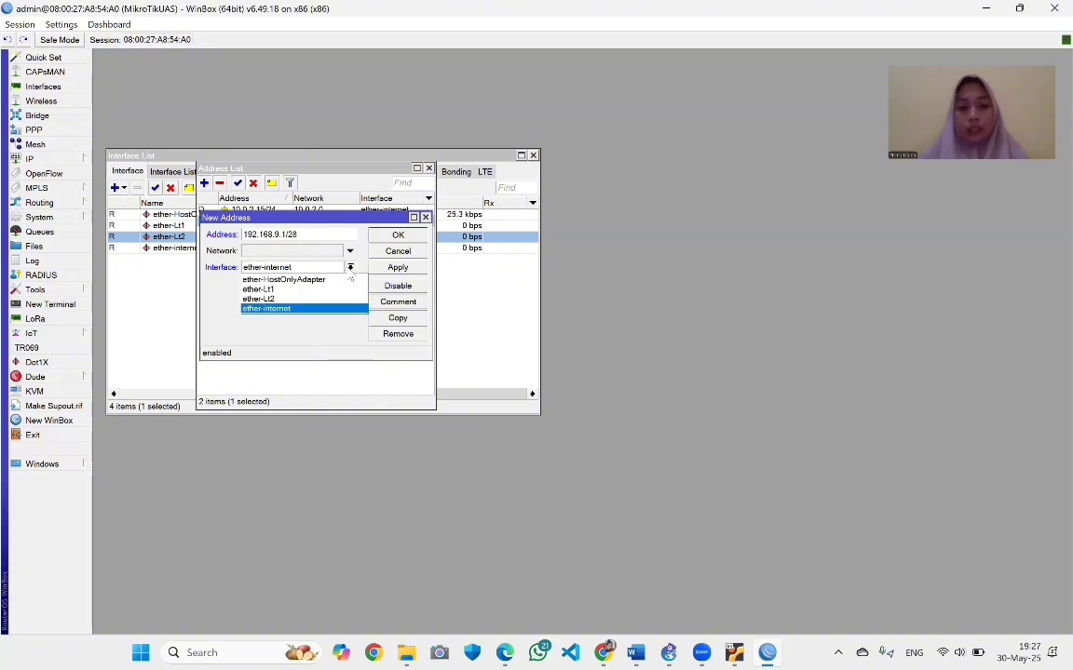
pyautogui.click(298, 299)
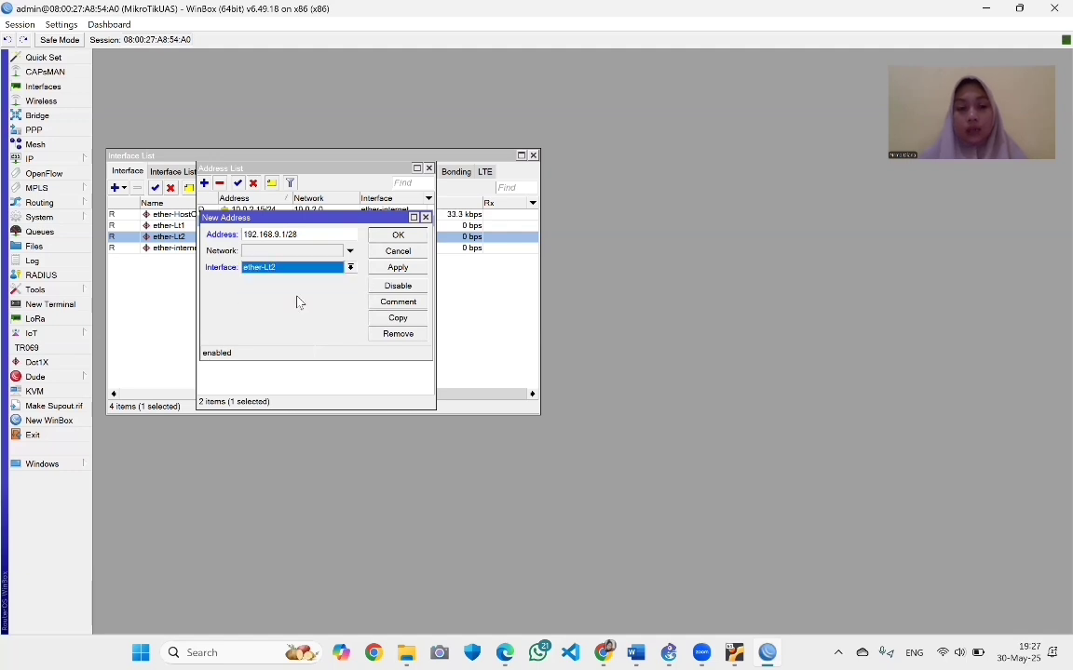
pyautogui.click(410, 270)
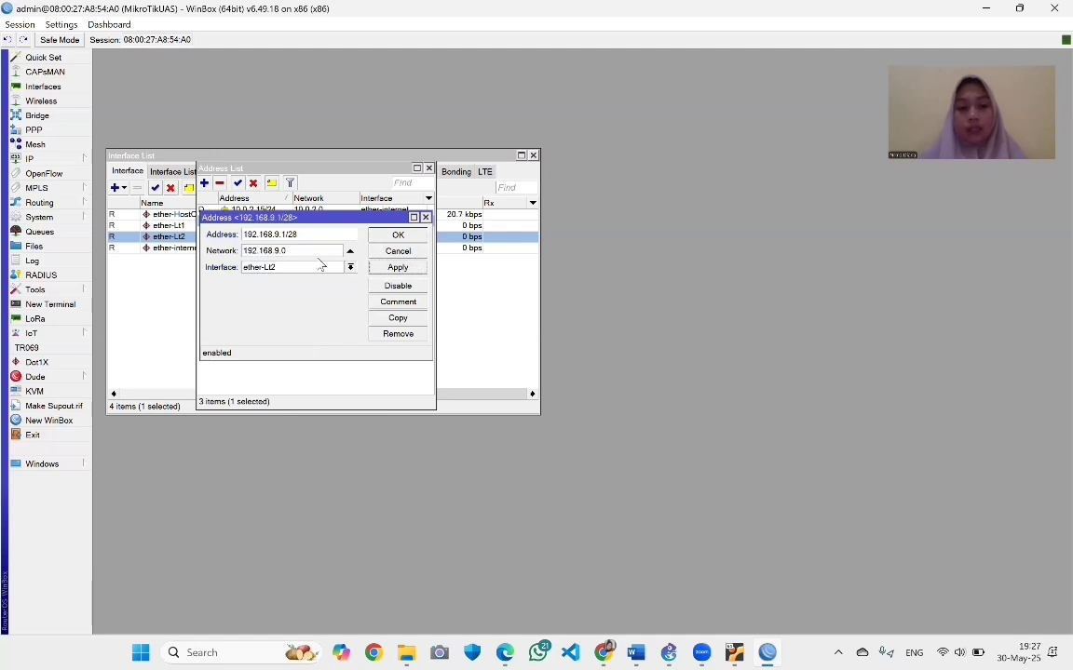
pyautogui.click(391, 237)
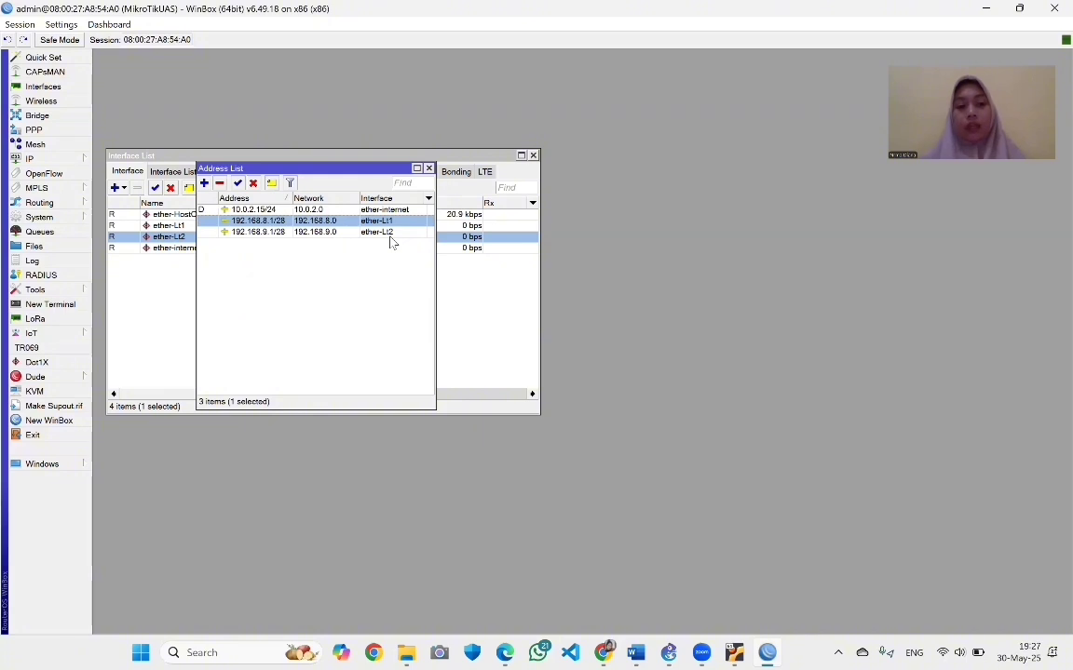
pyautogui.click(74, 160)
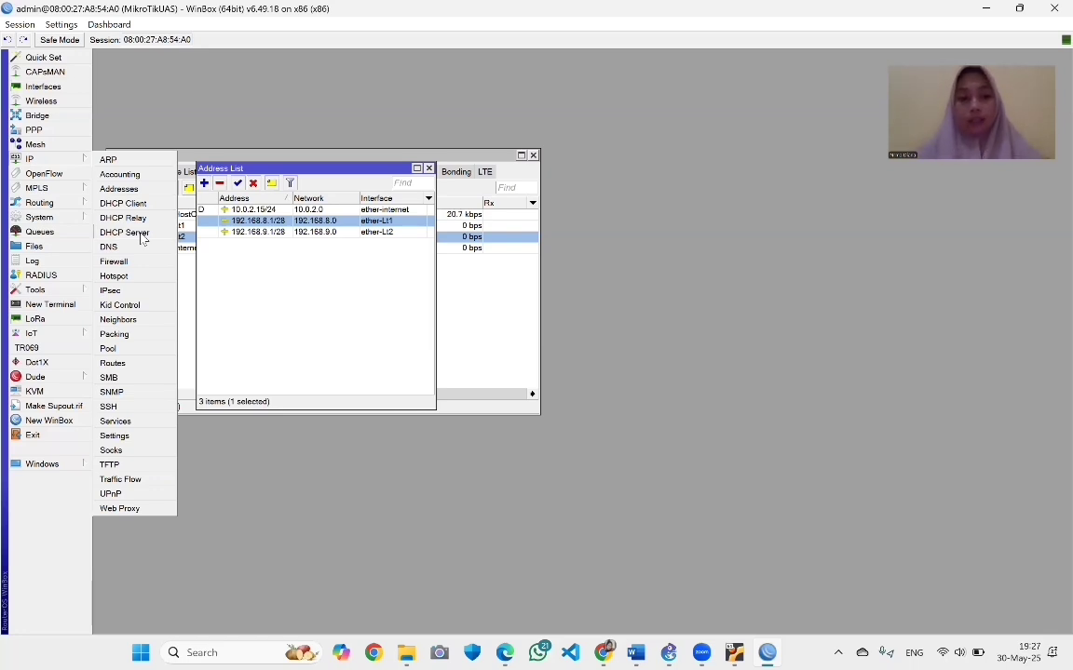
# Run DHCP Setup on ether-internet with gateway 10.0.2.2, pool 10.0.2.3-10.0.2.254 and 00:10:00 lease
pyautogui.click(143, 234)
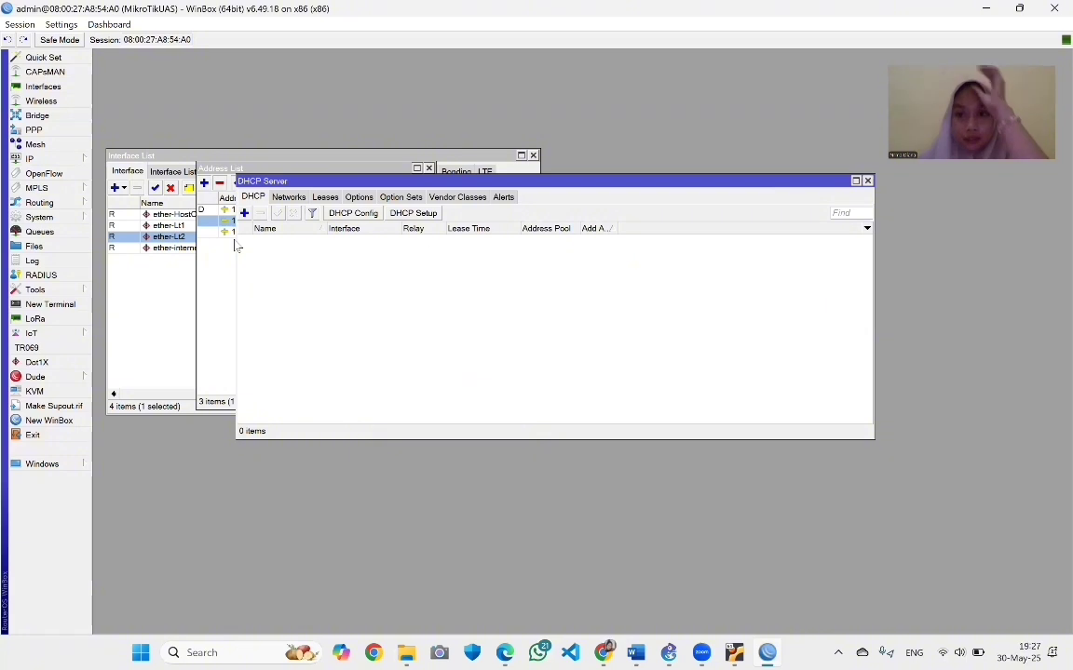
pyautogui.click(417, 214)
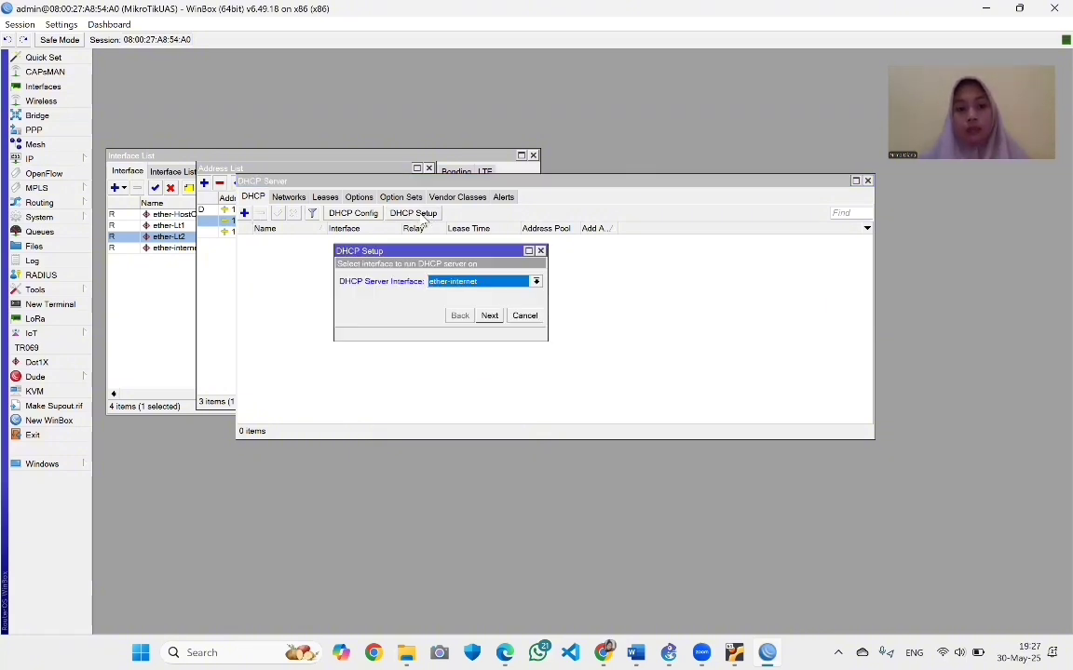
pyautogui.click(490, 316)
pyautogui.click(490, 316)
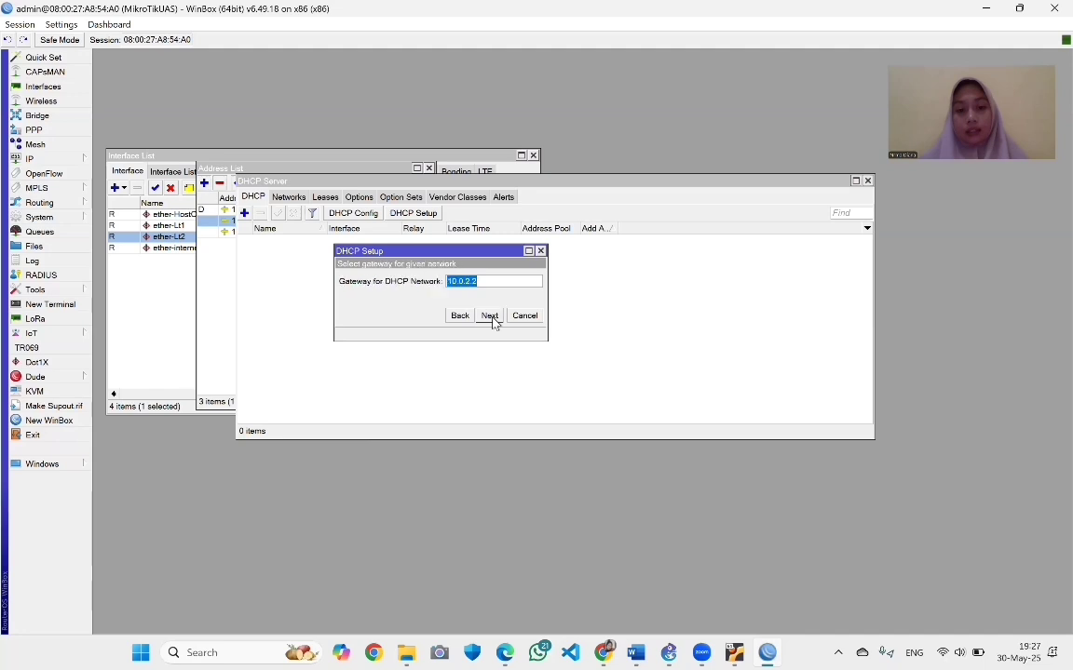
pyautogui.click(490, 317)
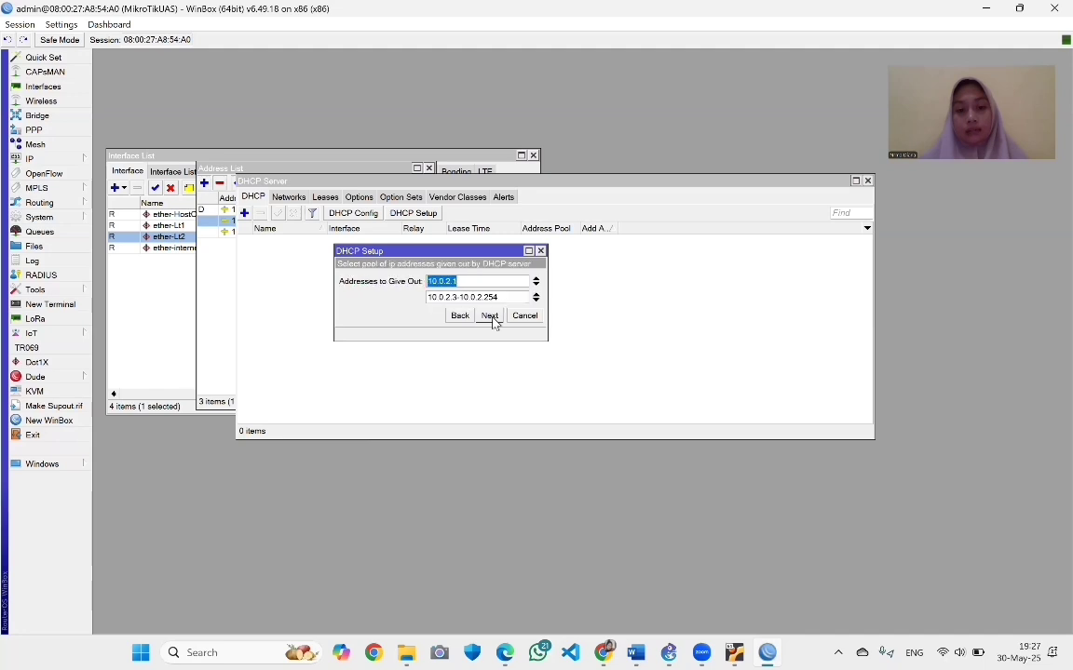
pyautogui.click(490, 317)
pyautogui.click(490, 317)
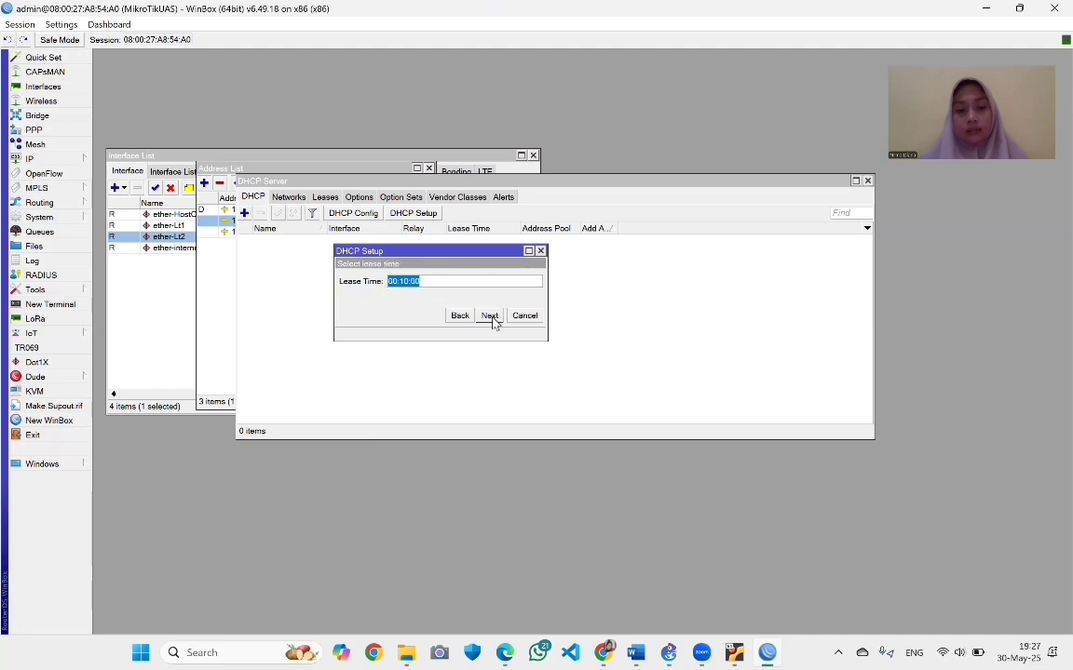
pyautogui.click(491, 316)
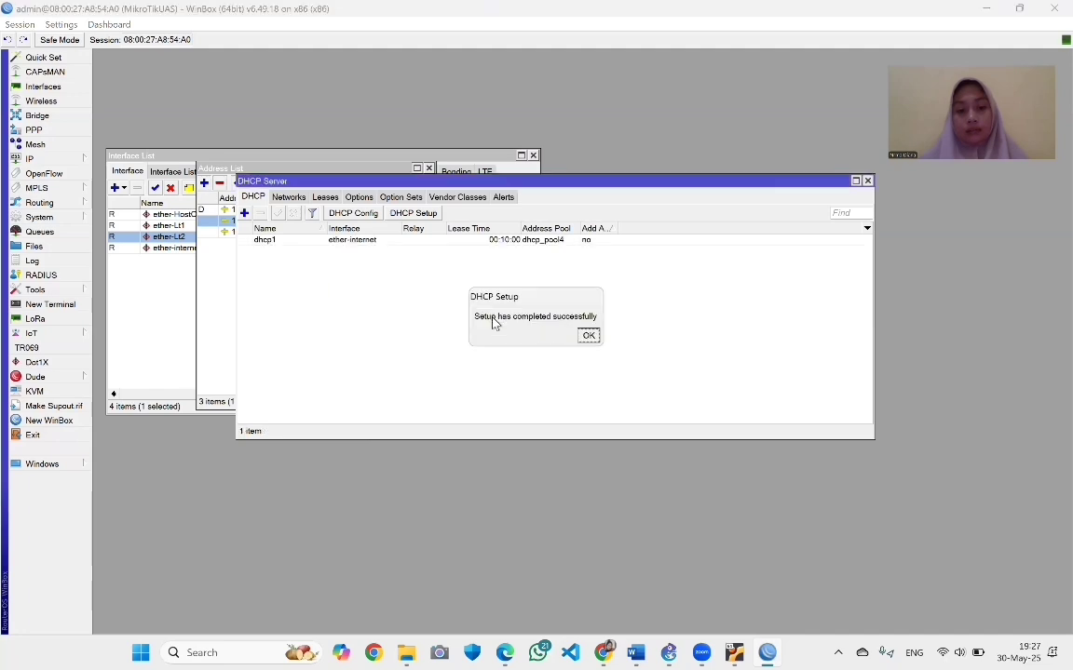
pyautogui.click(588, 336)
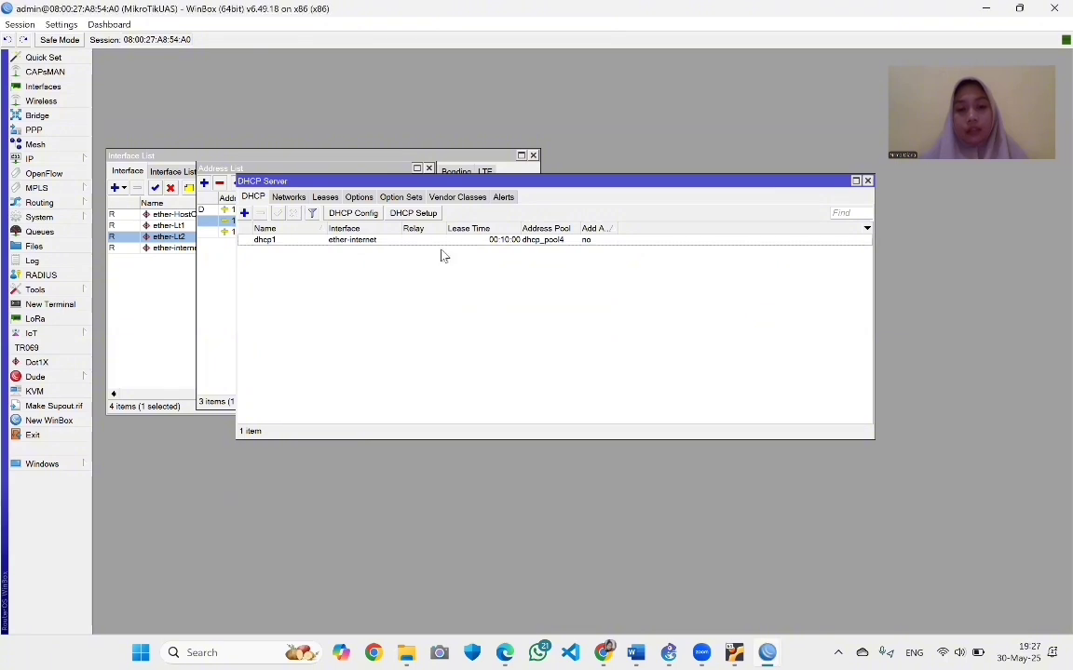
# Run DHCP Setup on ether-Lt1: space 192.168.8.0/28, gateway 192.168.8.1, pool 192.168.8.2–192.168.8.14
pyautogui.click(403, 214)
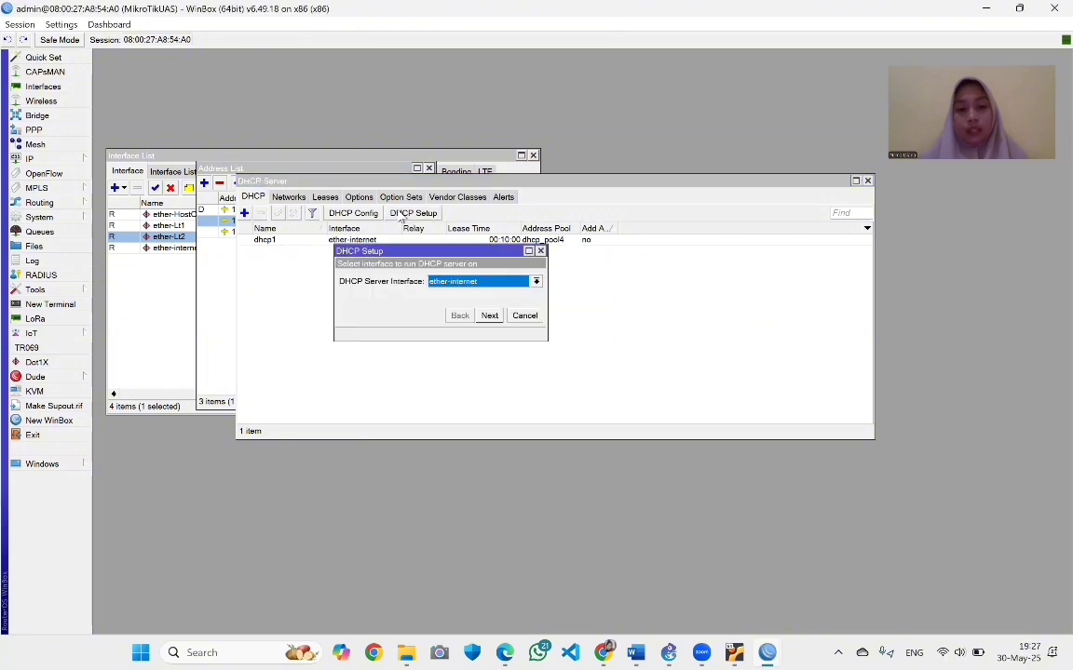
pyautogui.click(475, 281)
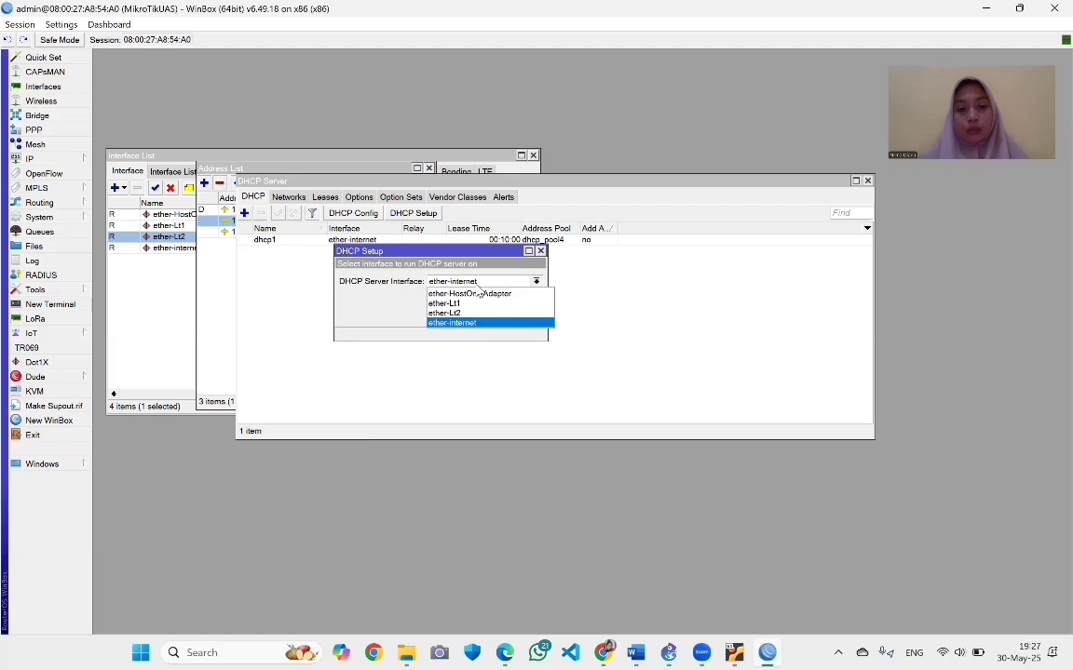
pyautogui.click(467, 305)
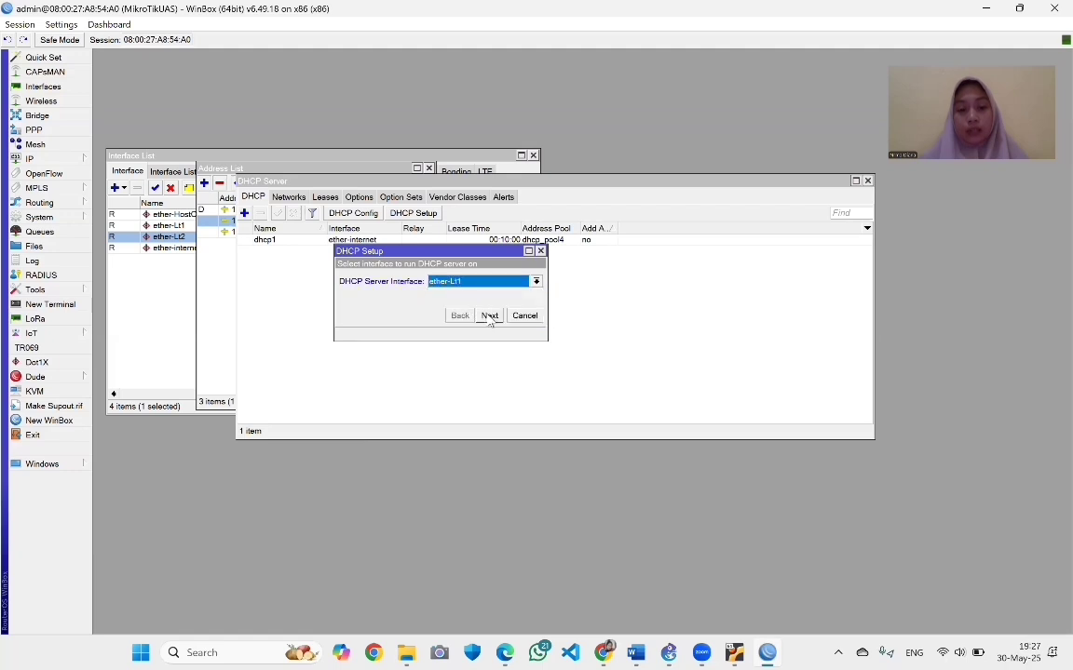
pyautogui.click(489, 315)
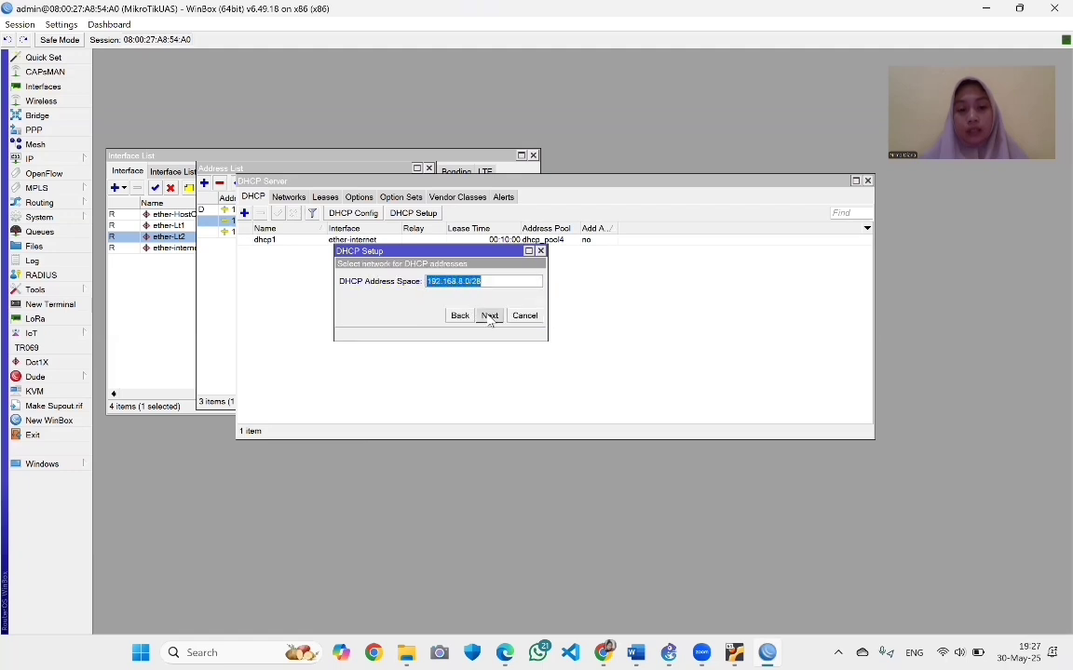
pyautogui.click(490, 315)
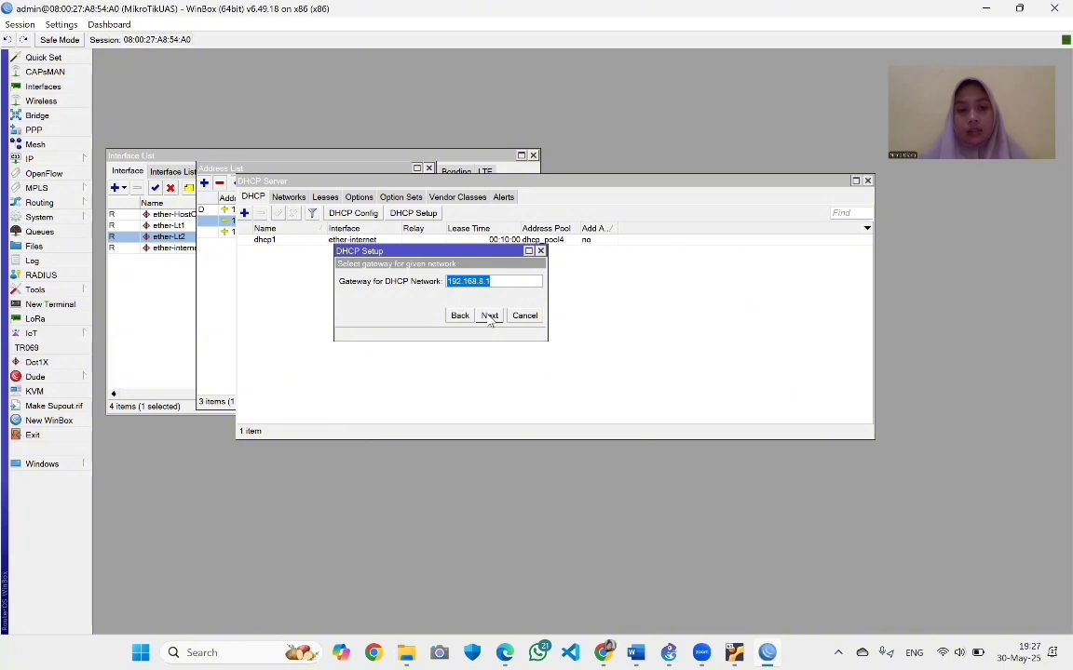
pyautogui.click(490, 316)
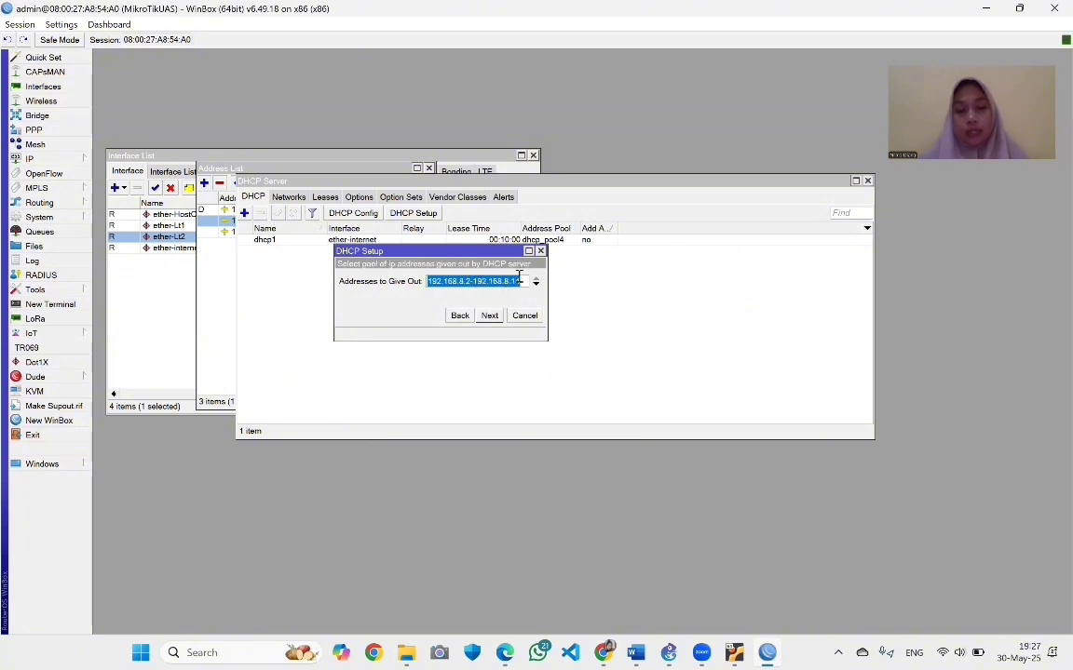
pyautogui.click(489, 316)
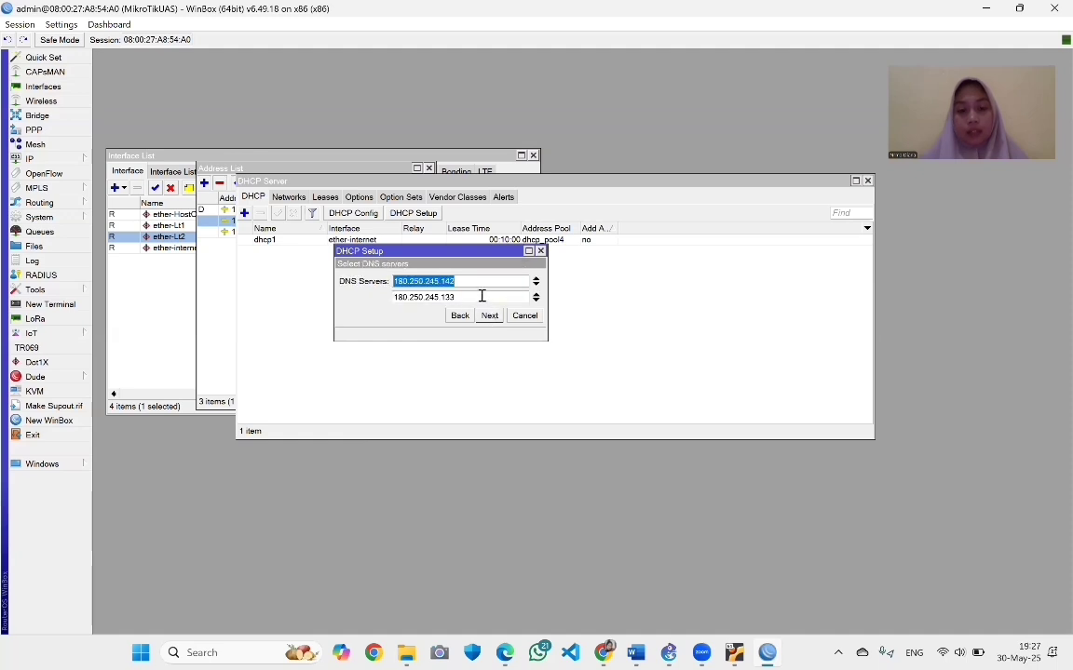
# Replace the DNS servers with 192.168.8.1 alone and finish with the default lease time
pyautogui.doubleClick(417, 296)
pyautogui.press('BackSpace')
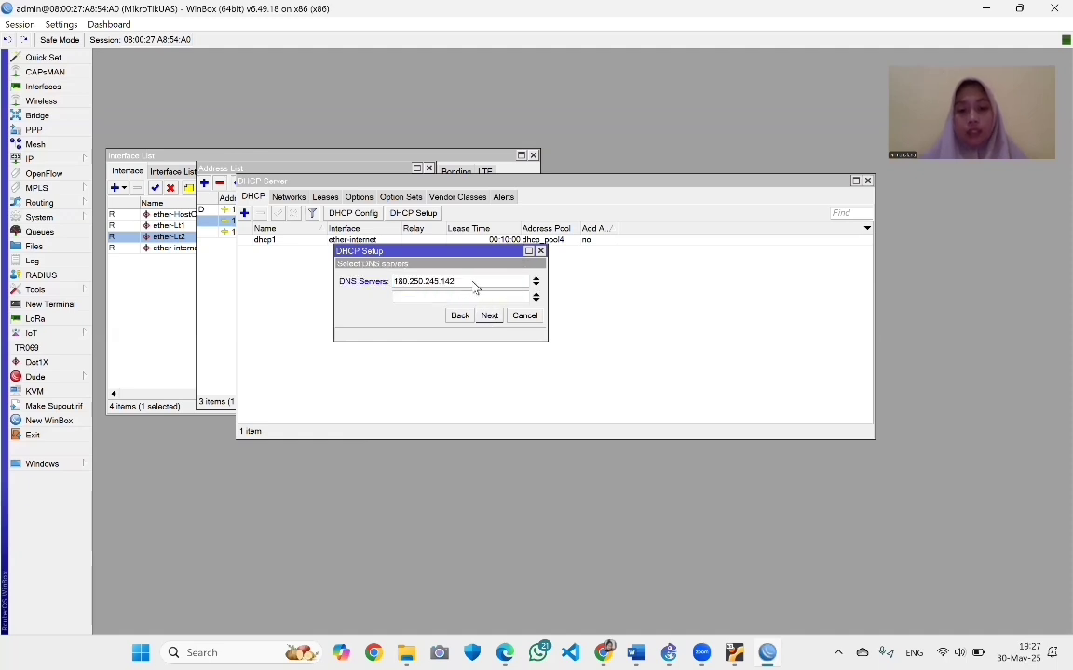
pyautogui.moveTo(455, 281); pyautogui.dragTo(401, 285)
pyautogui.press('BackSpace')
pyautogui.press('BackSpace')
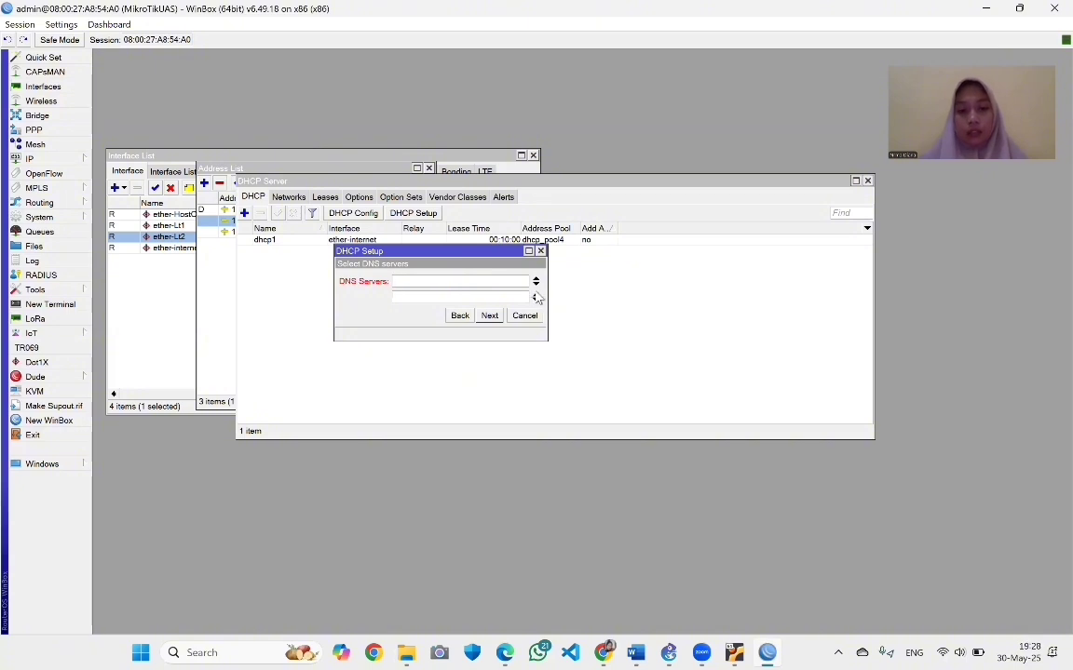
pyautogui.click(536, 297)
pyautogui.click(426, 280)
pyautogui.write('192')
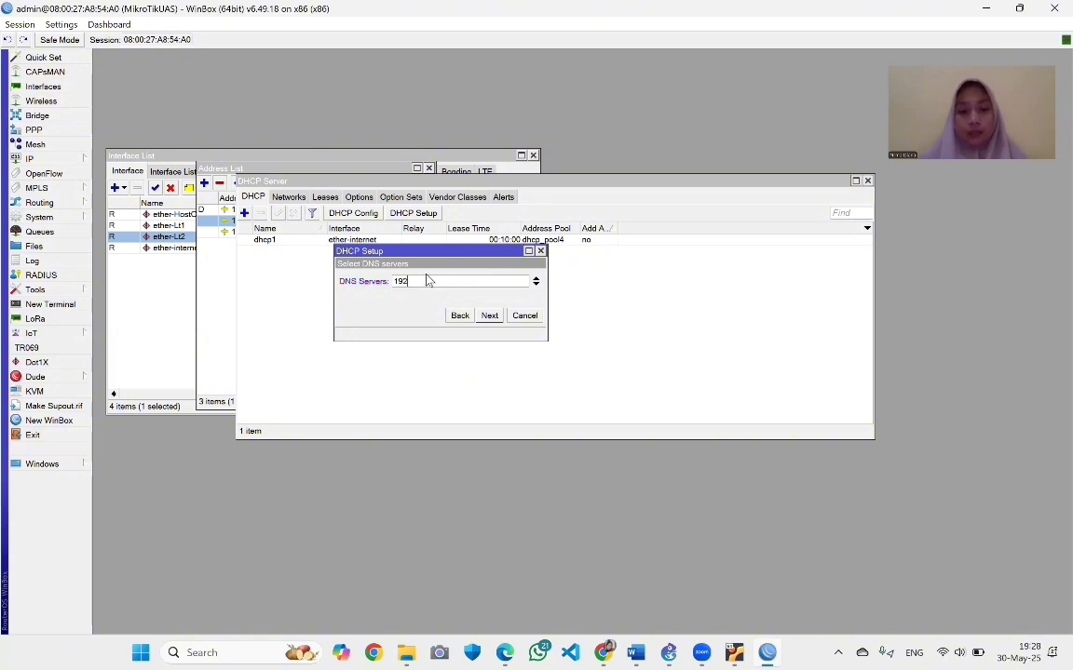
pyautogui.write('.168')
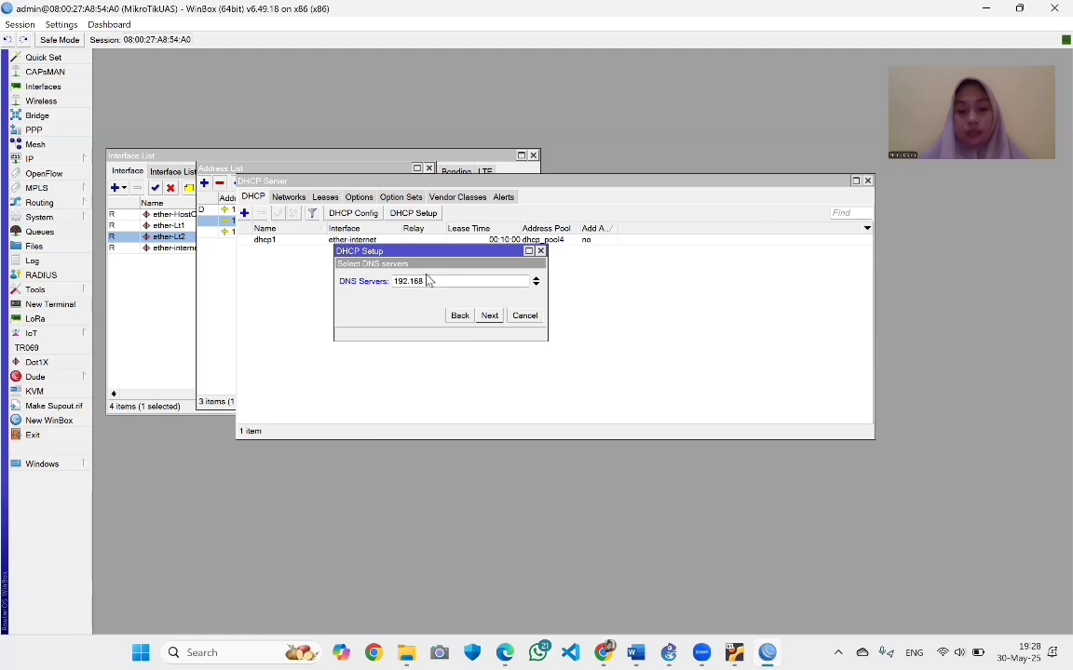
pyautogui.write('.8.1')
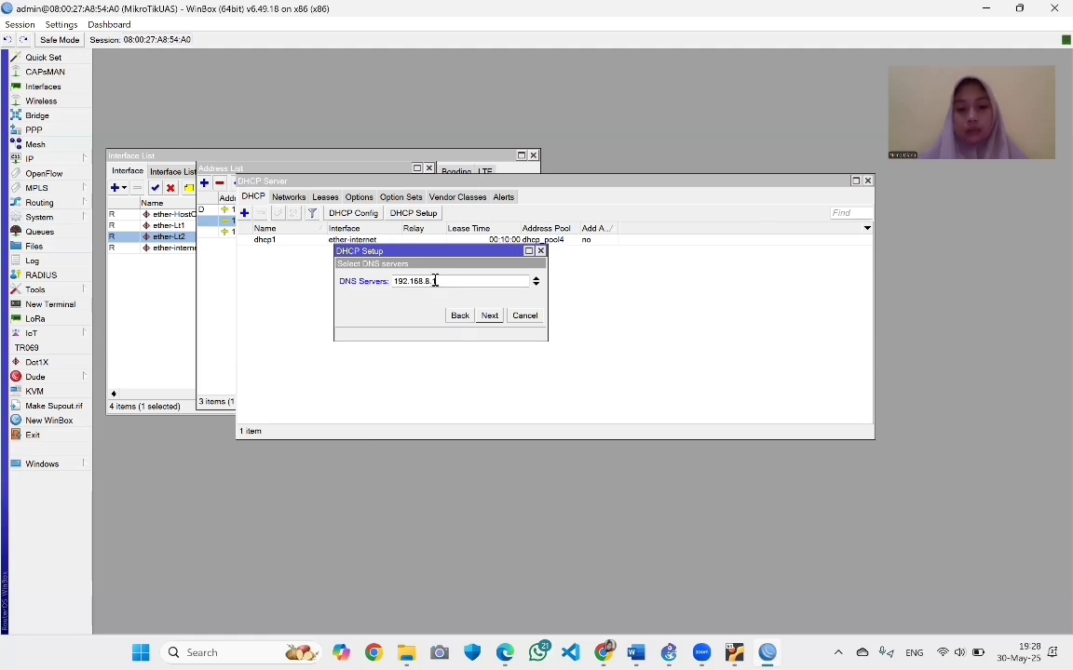
pyautogui.click(490, 316)
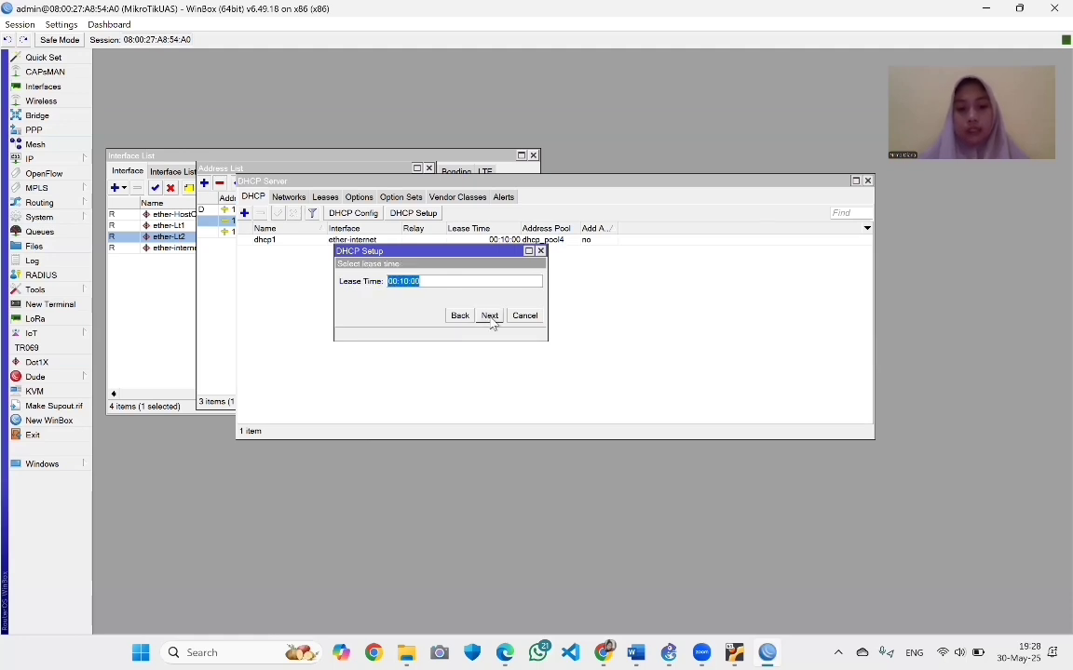
pyautogui.click(489, 316)
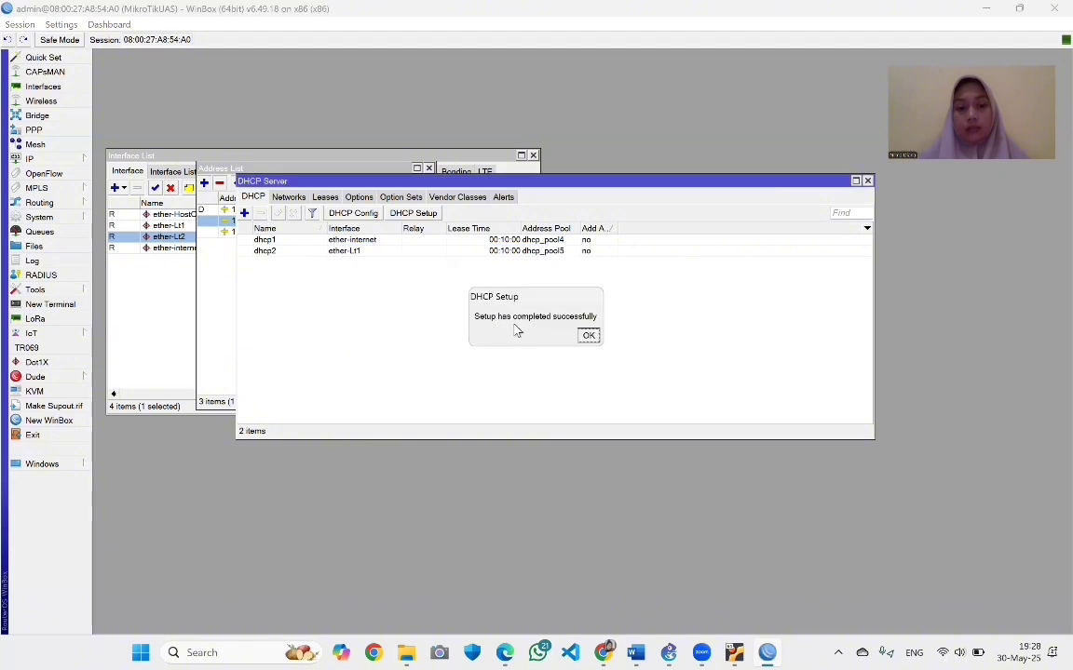
pyautogui.click(587, 336)
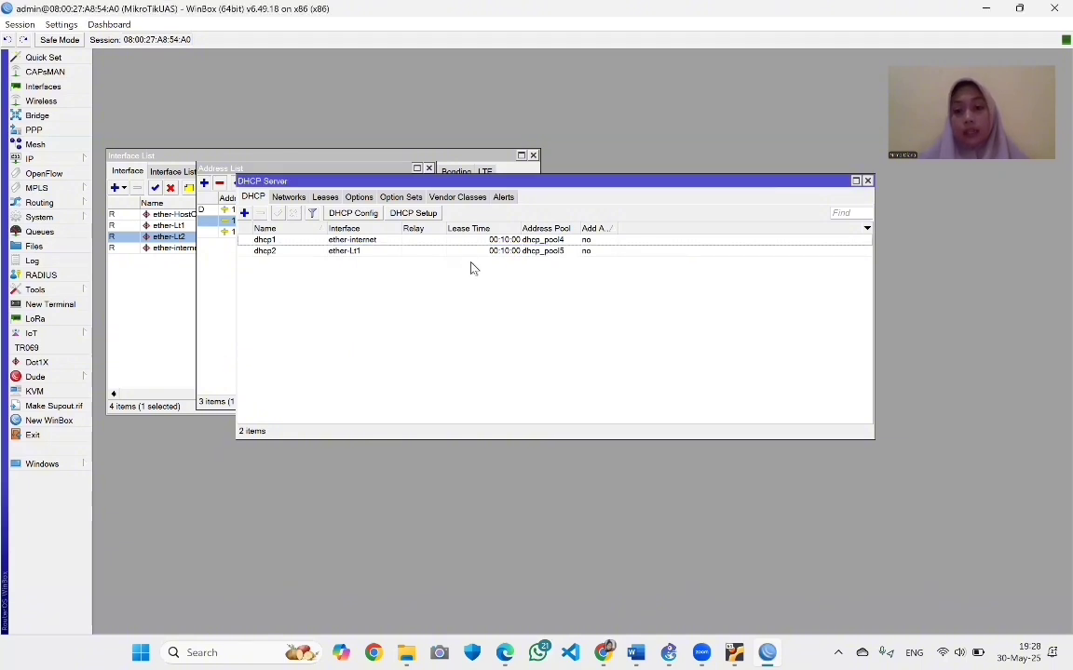
# Run DHCP Setup on ether-Lt2, accepting 192.168.9.0/28, gateway 192.168.9.1 and the suggested pool
pyautogui.click(414, 213)
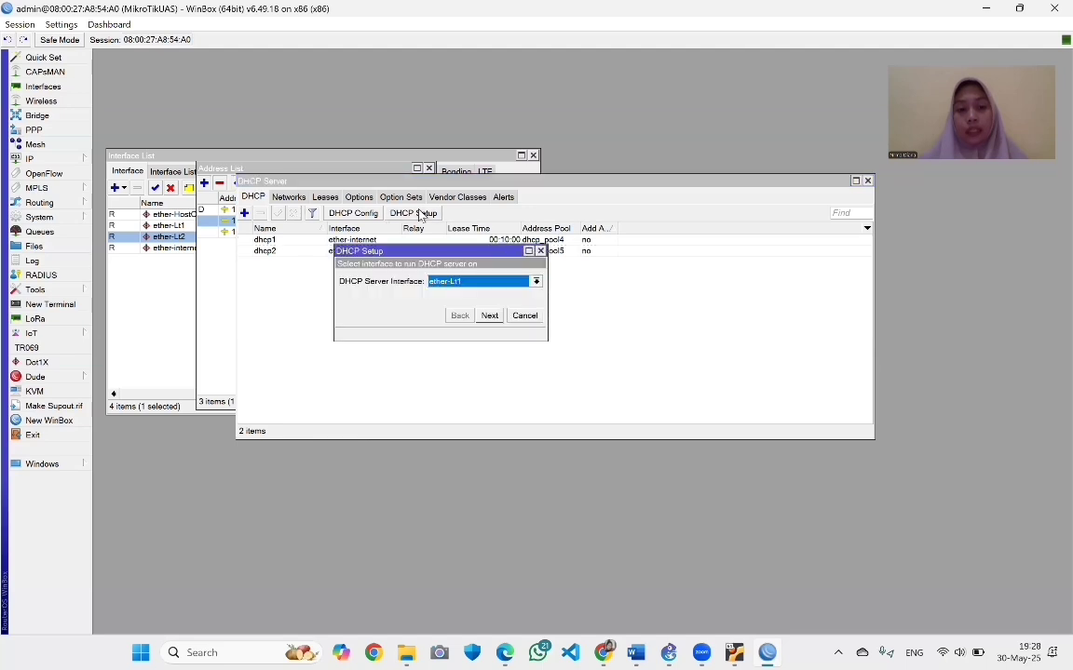
pyautogui.click(502, 290)
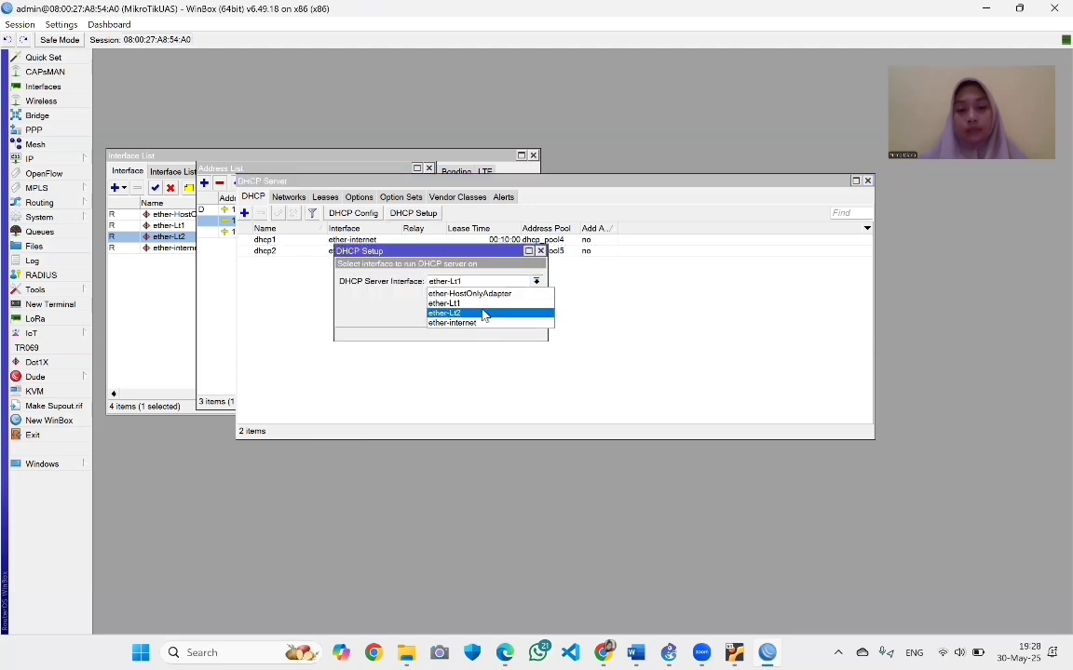
pyautogui.click(491, 310)
pyautogui.click(490, 316)
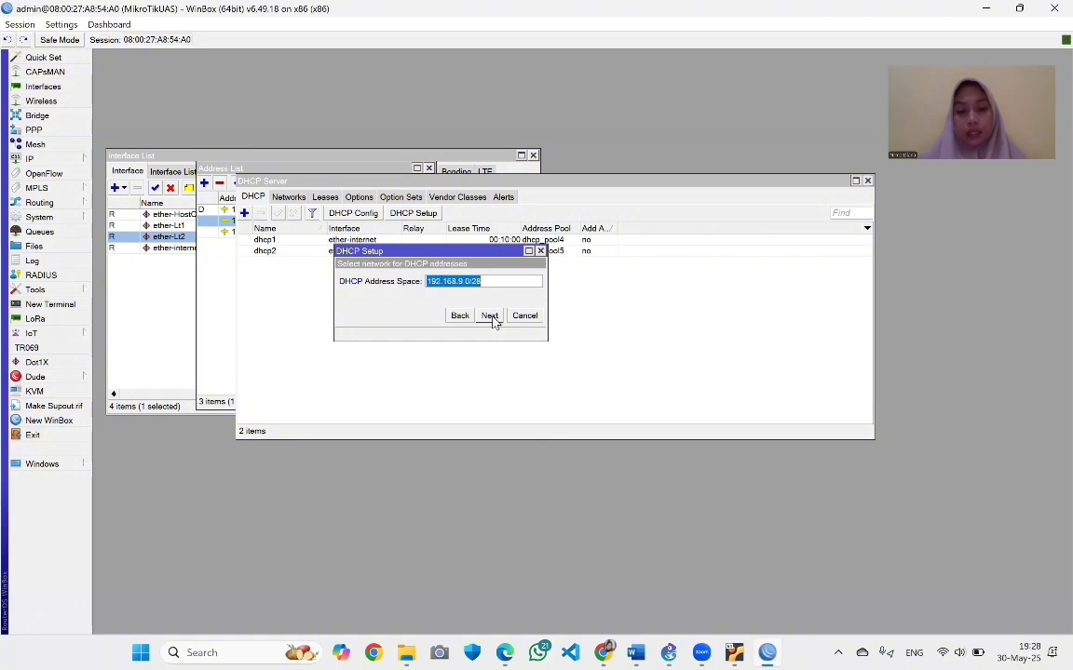
pyautogui.click(491, 317)
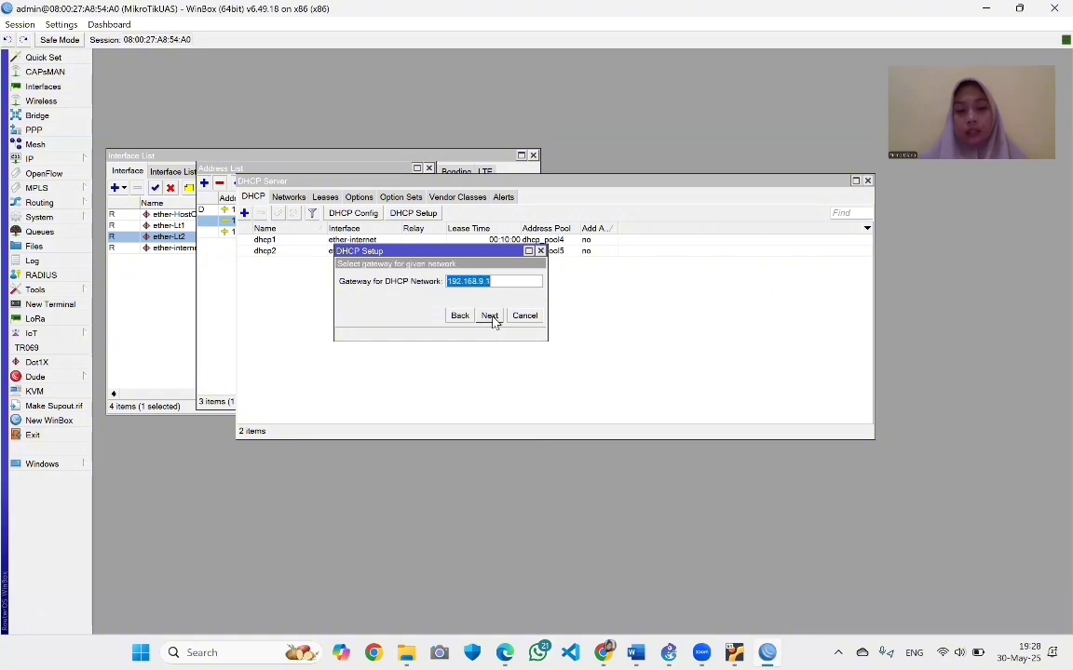
pyautogui.click(490, 317)
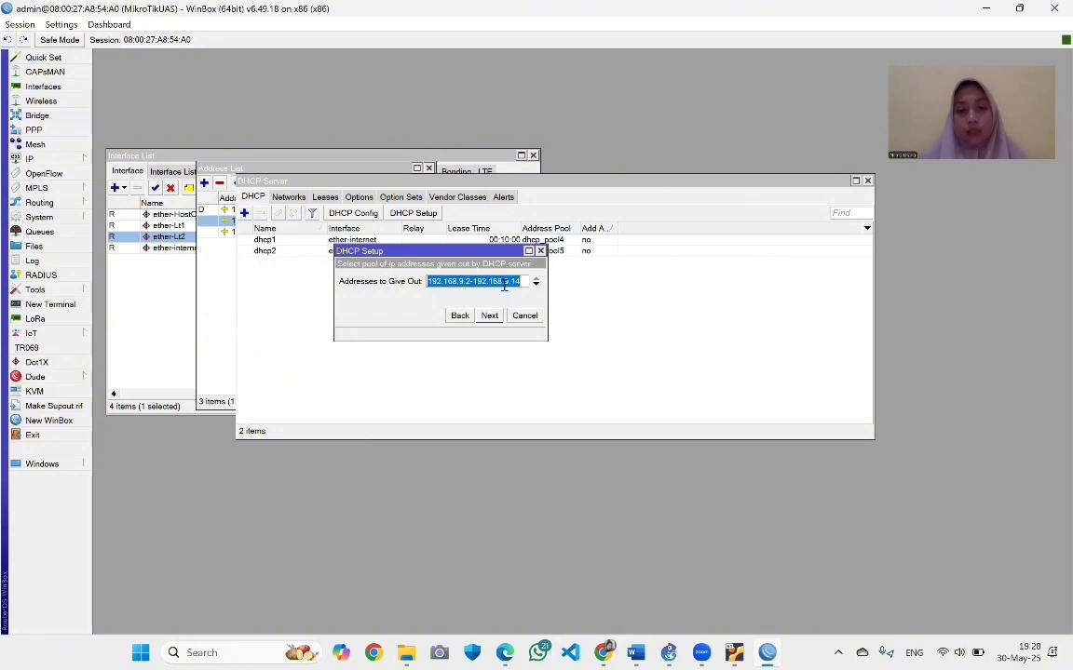
pyautogui.click(489, 315)
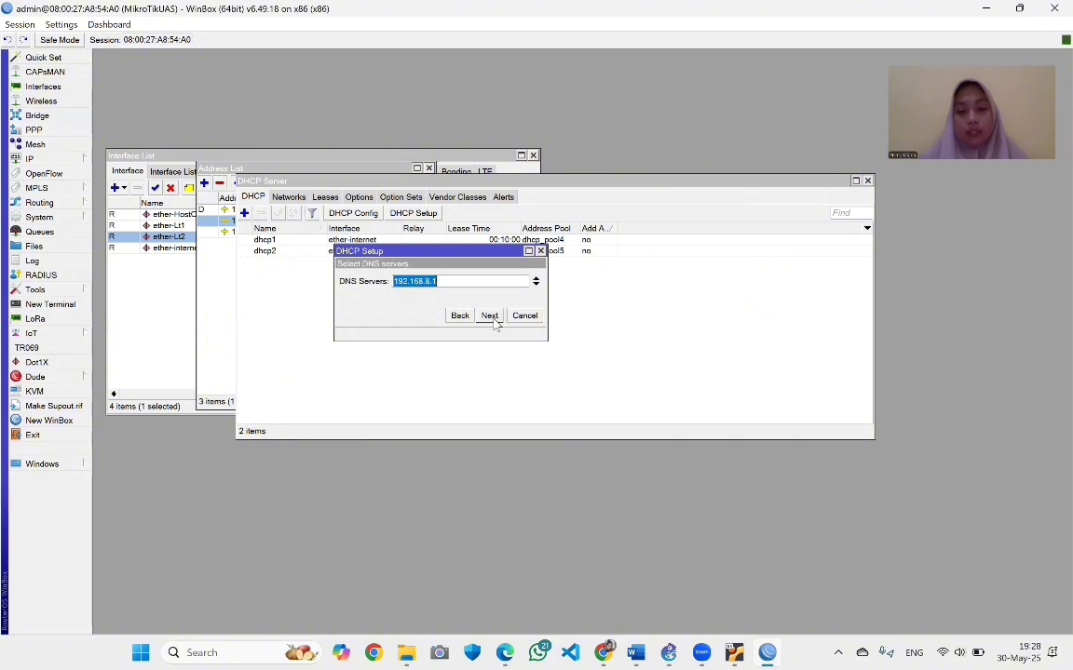
# Keep 192.168.9.1 as DNS and the 00:10:00 lease time to complete dhcp3
pyautogui.click(431, 280)
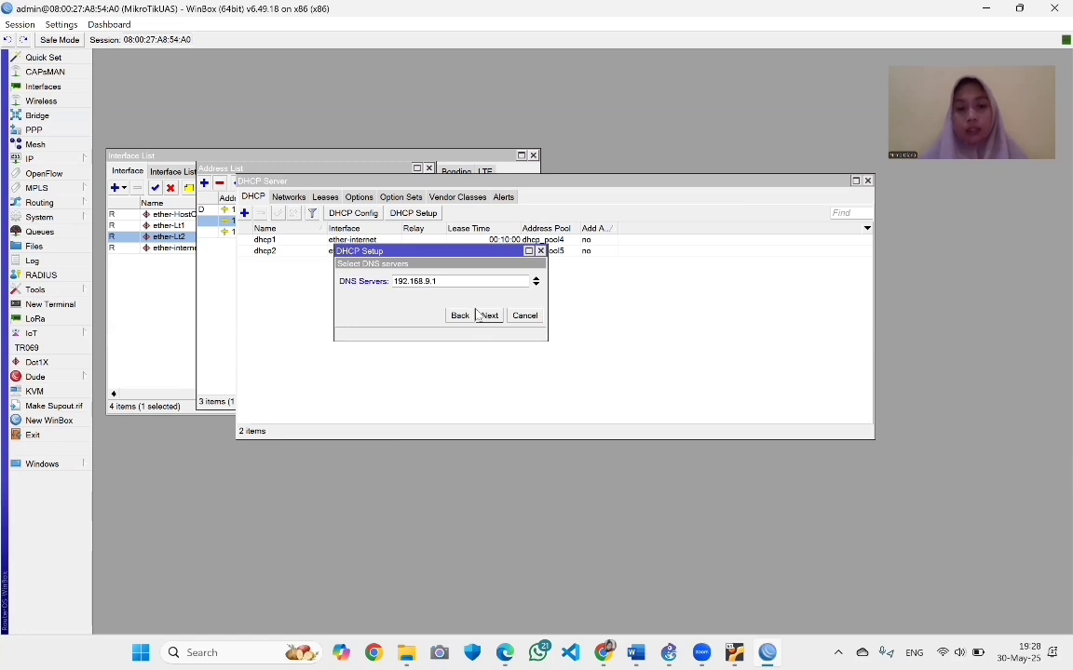
pyautogui.click(490, 317)
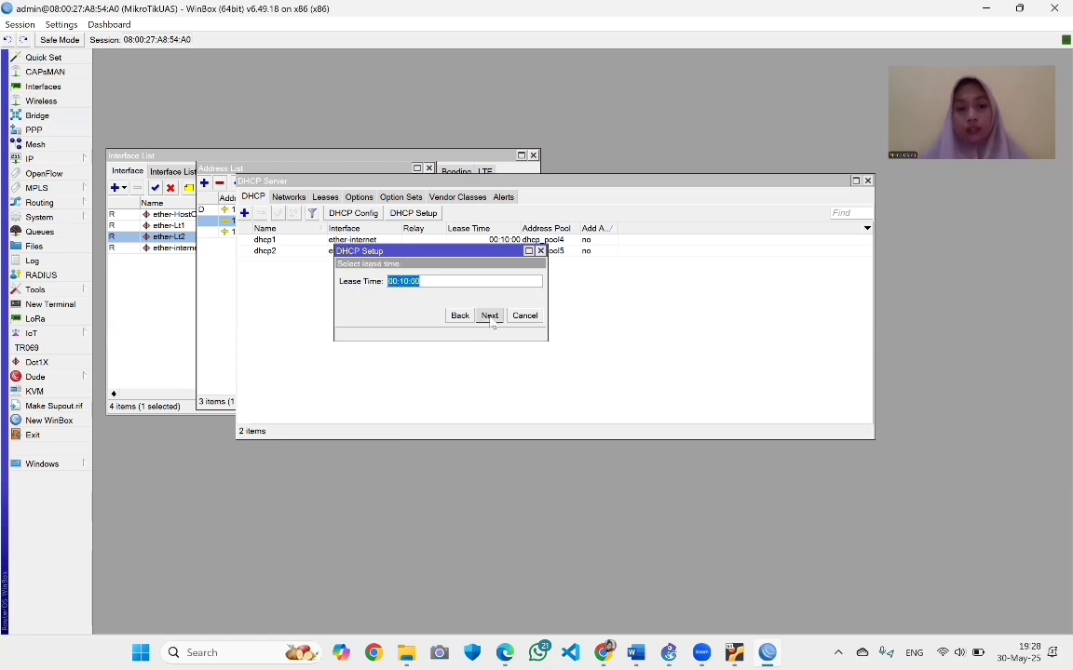
pyautogui.click(490, 317)
pyautogui.click(588, 335)
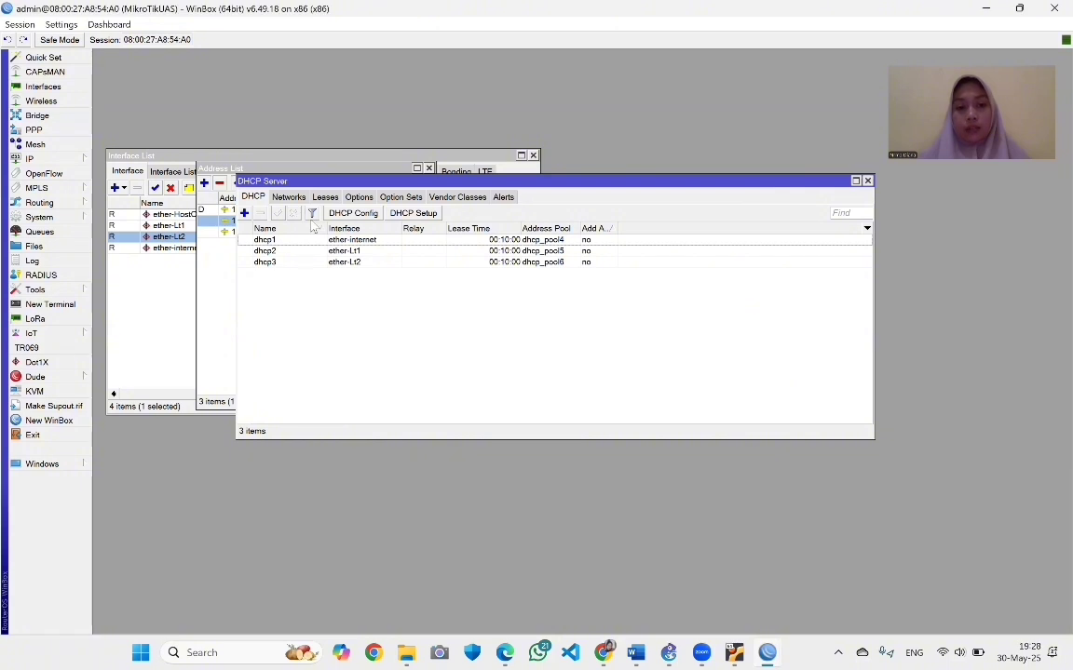
# Review the DHCP Networks and Leases lists, then return to the DHCP servers list
pyautogui.click(290, 197)
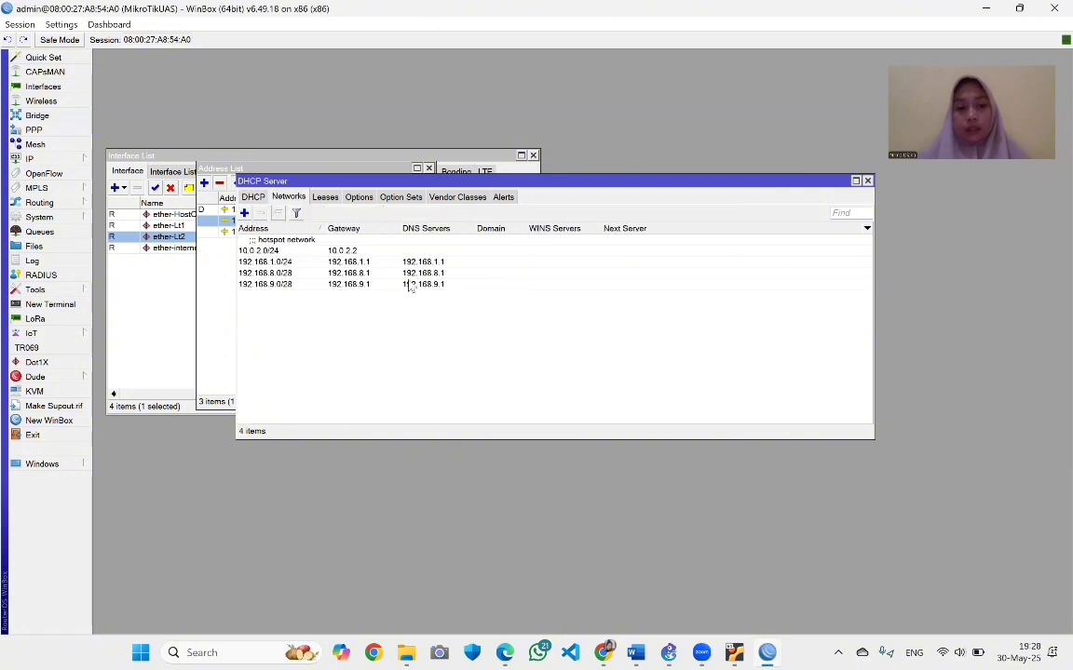
pyautogui.click(325, 197)
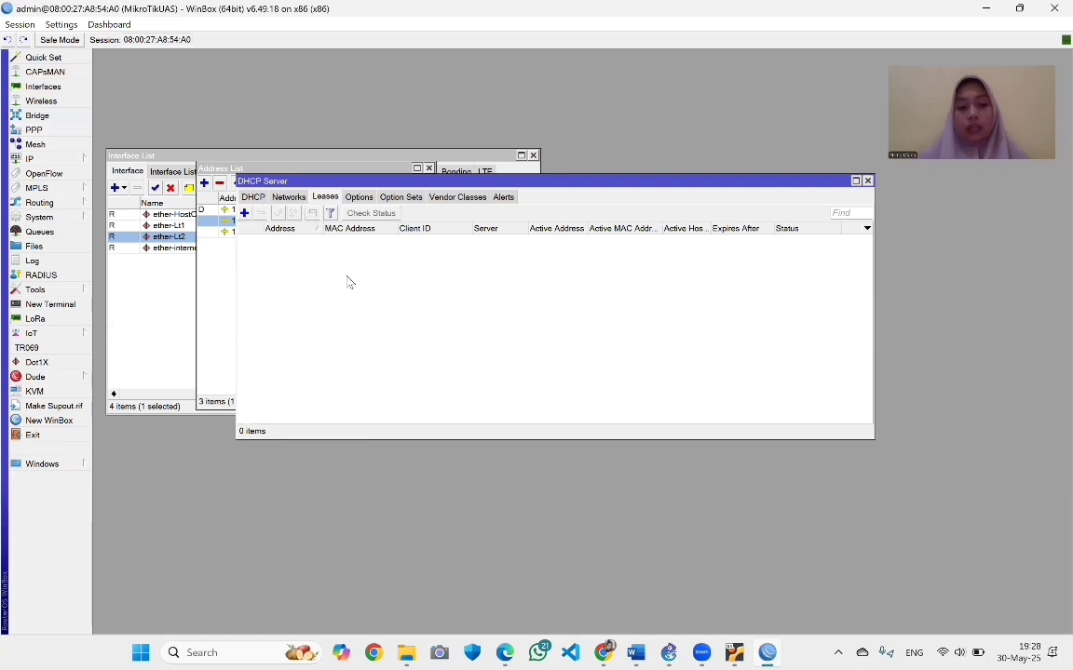
pyautogui.click(287, 198)
pyautogui.click(253, 197)
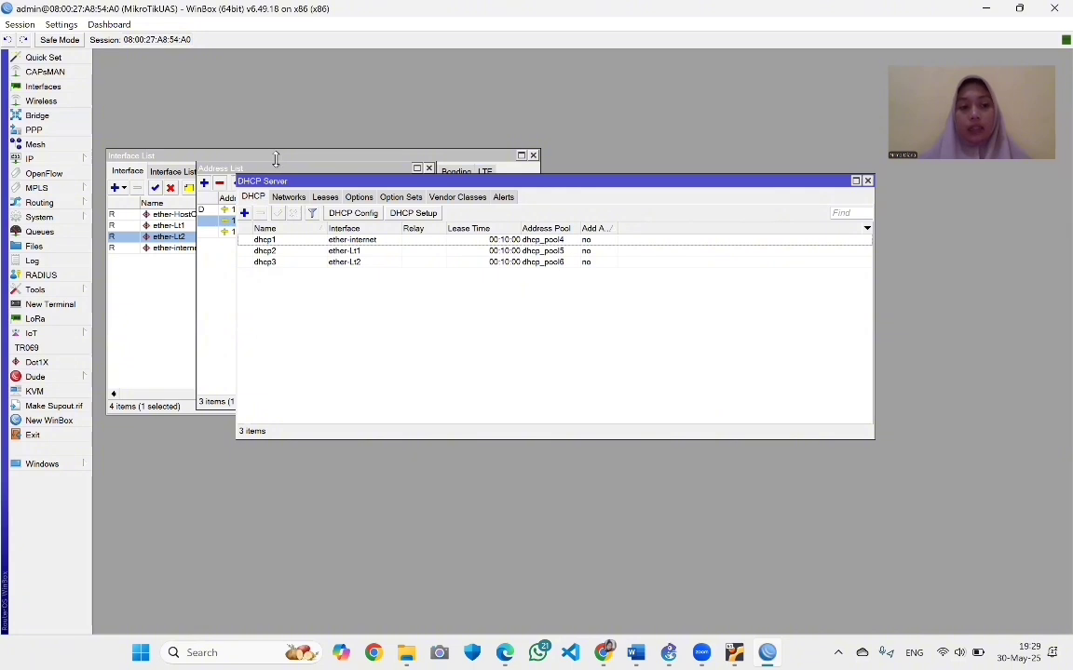
pyautogui.click(56, 158)
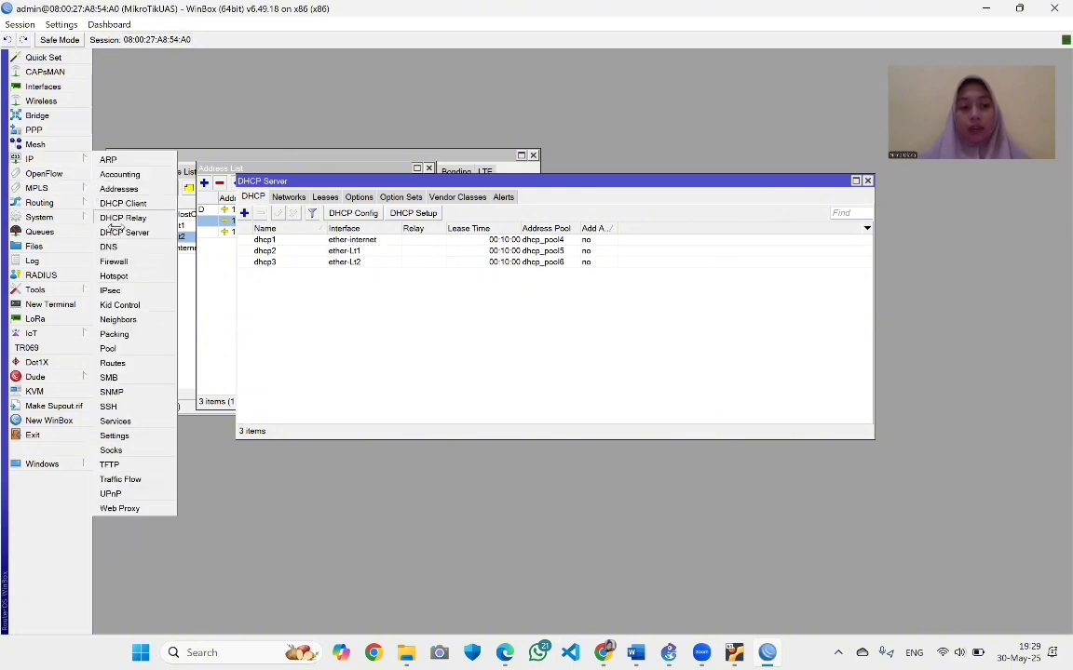
# In Firewall NAT, create a new rule with Out. Interface ether-internet
pyautogui.click(114, 260)
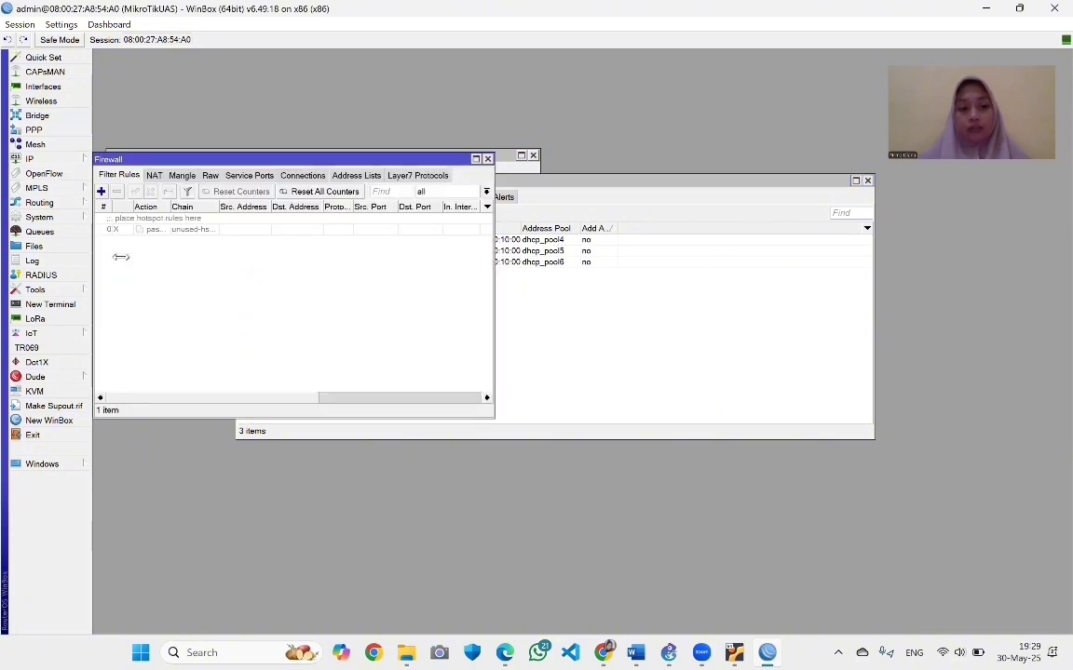
pyautogui.click(153, 175)
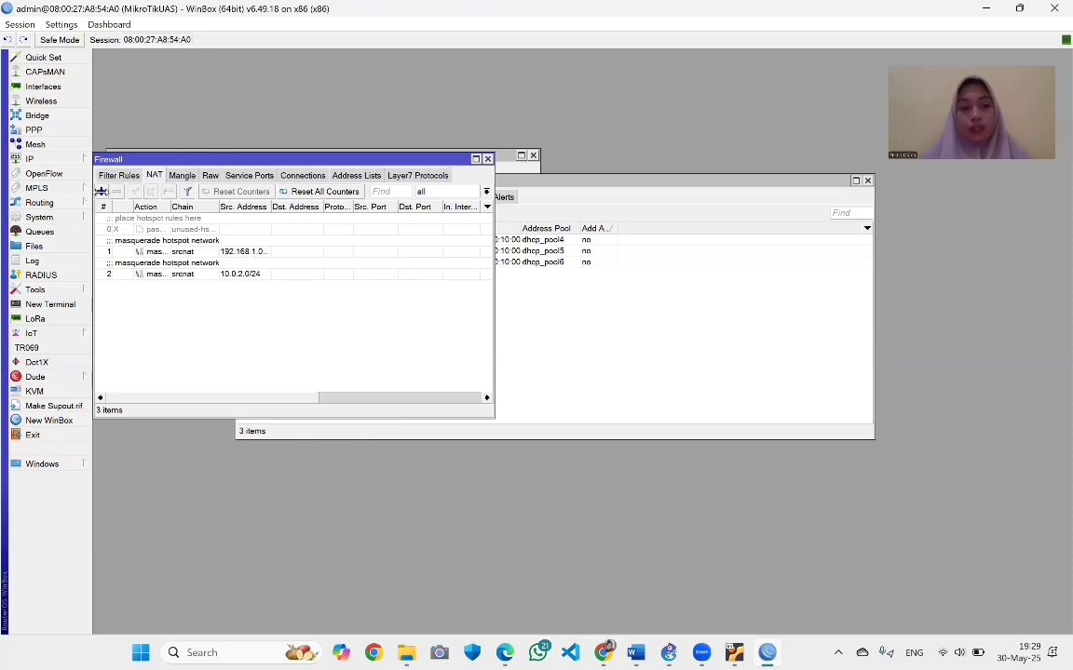
pyautogui.click(101, 191)
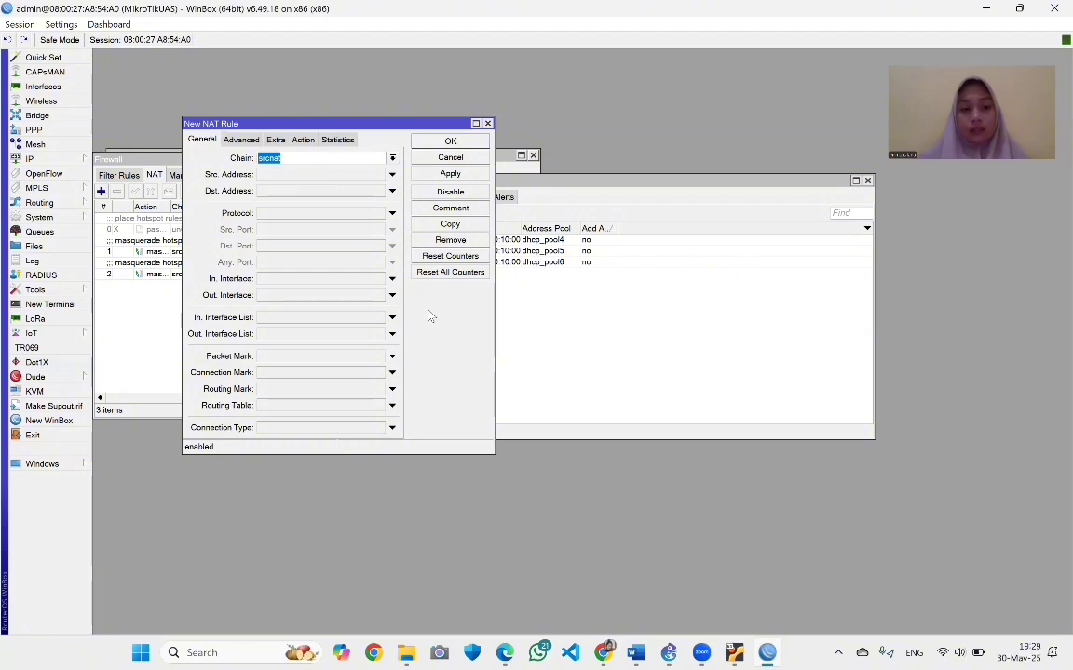
pyautogui.click(392, 295)
pyautogui.click(354, 308)
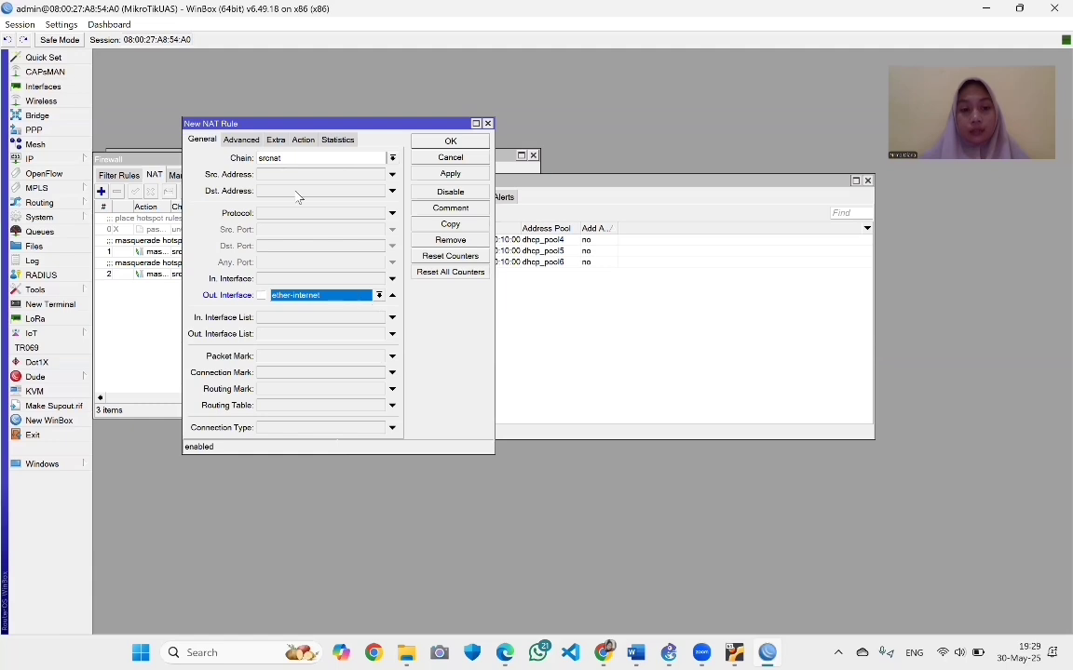
# Set the rule's action to masquerade, save it, and review the resulting rule 3
pyautogui.click(234, 140)
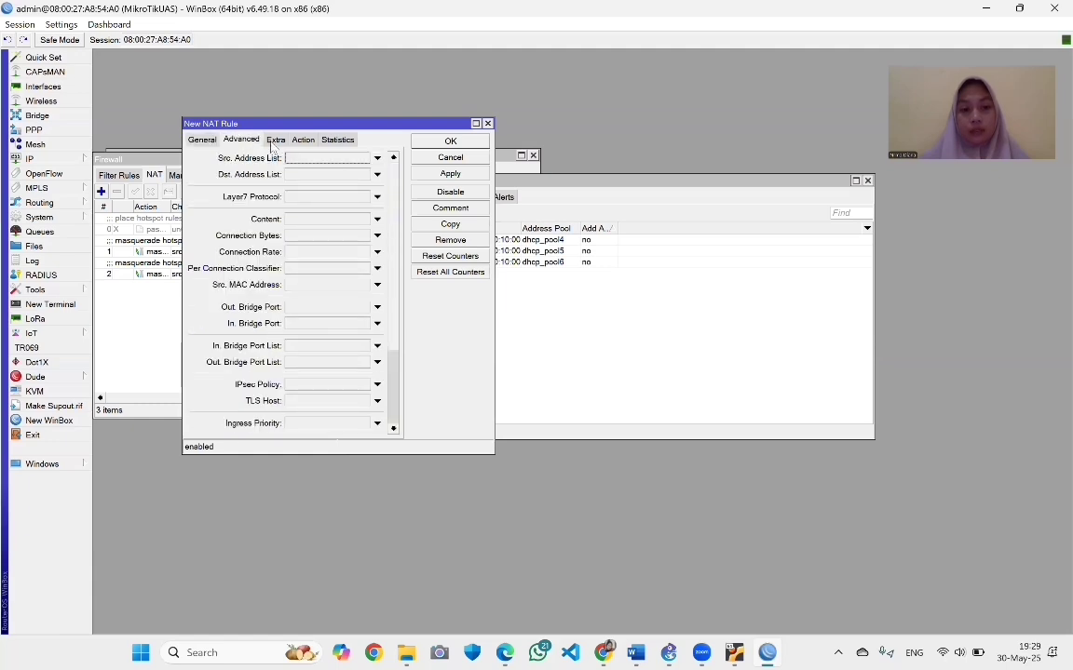
pyautogui.click(275, 141)
pyautogui.click(307, 141)
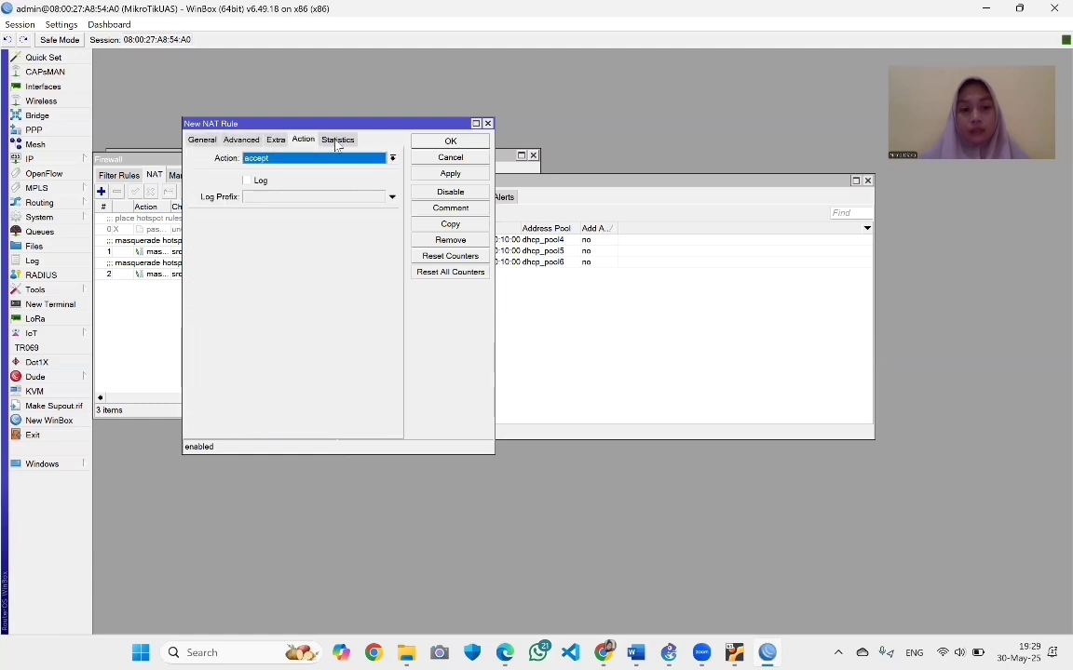
pyautogui.click(333, 158)
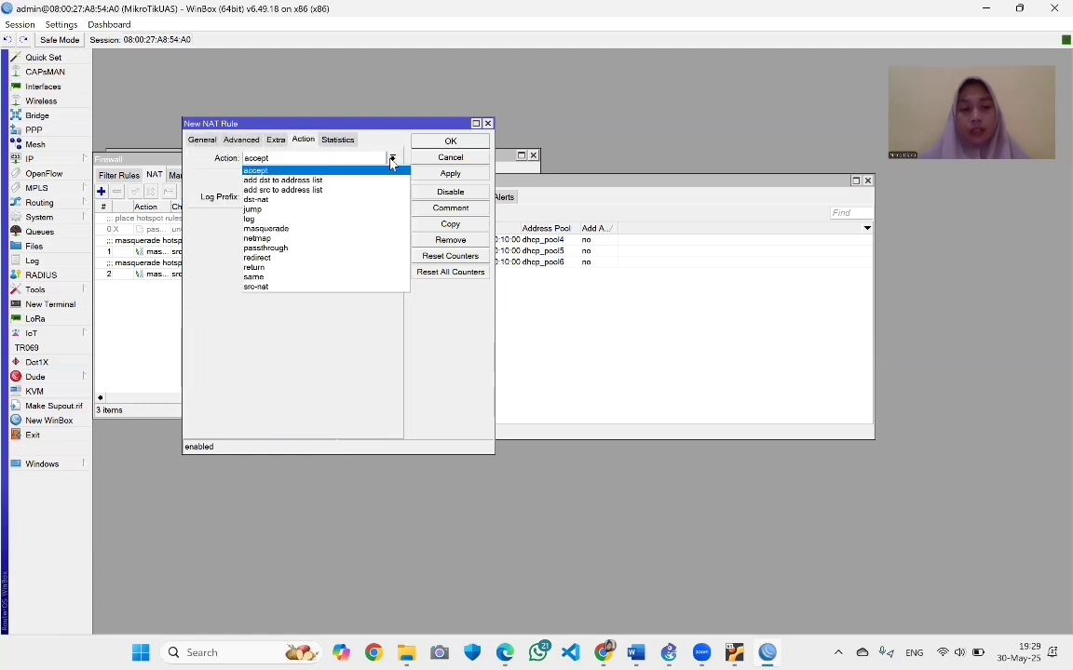
pyautogui.click(340, 229)
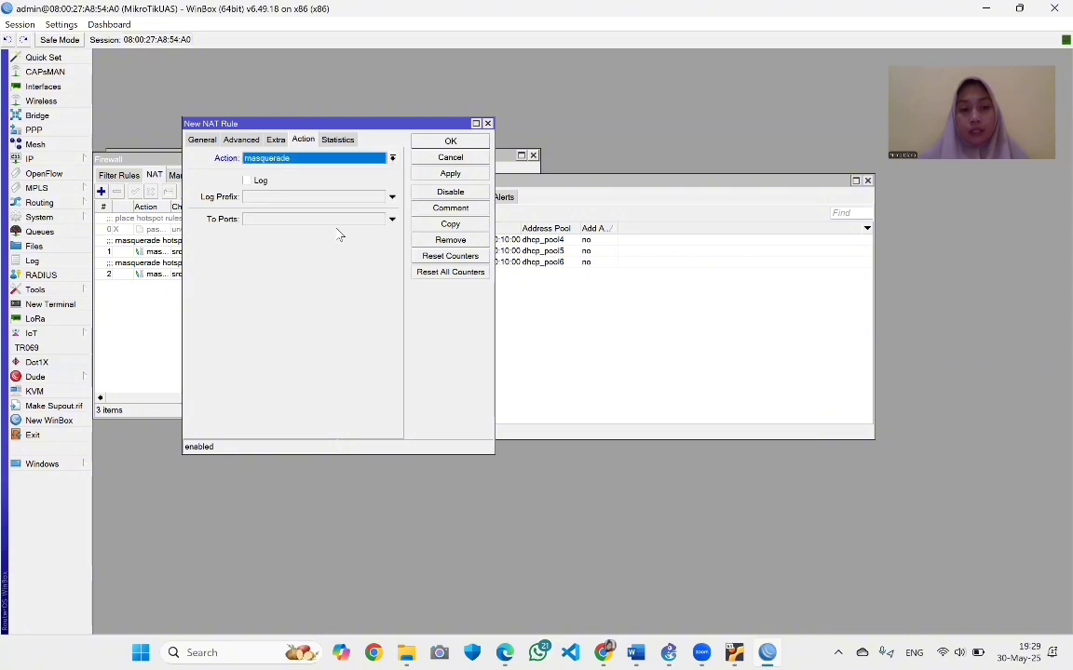
pyautogui.click(204, 143)
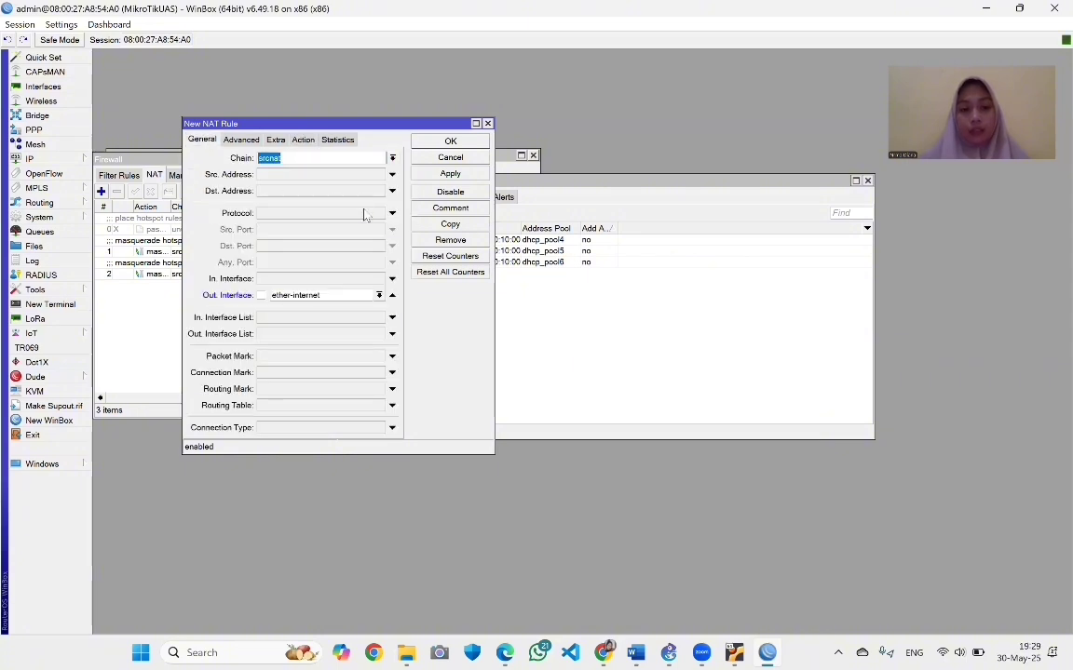
pyautogui.click(430, 173)
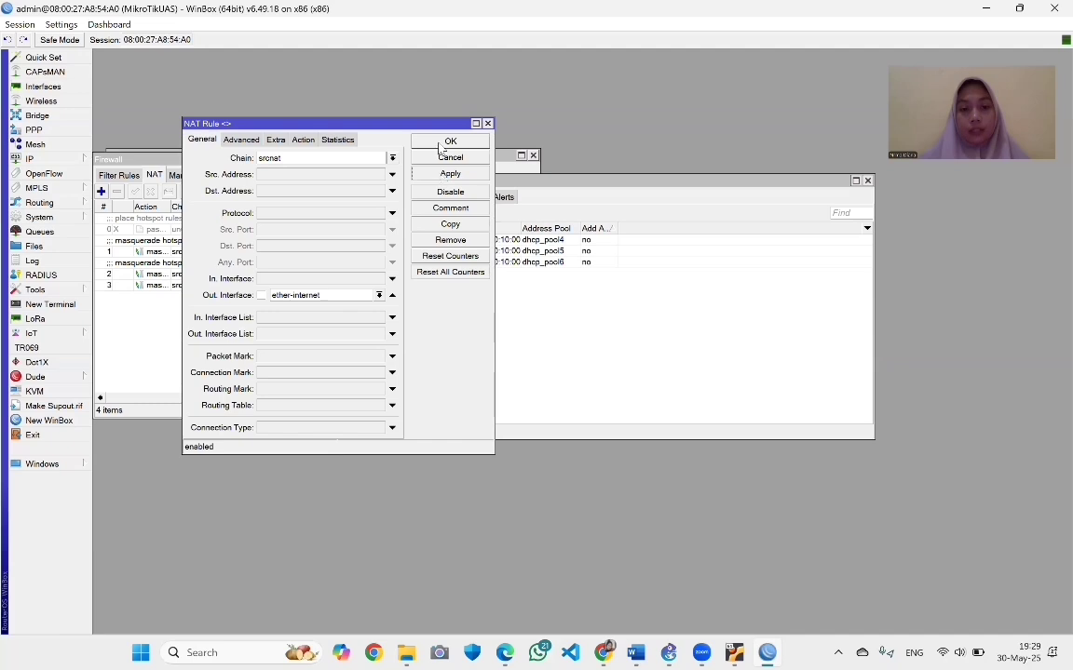
pyautogui.click(441, 142)
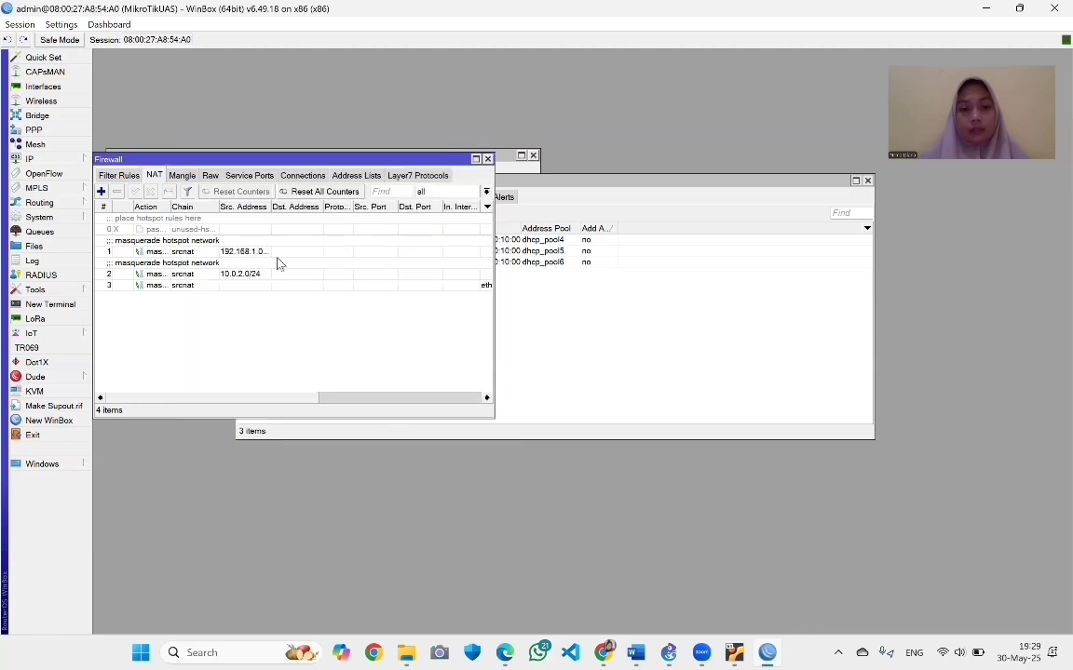
pyautogui.doubleClick(189, 286)
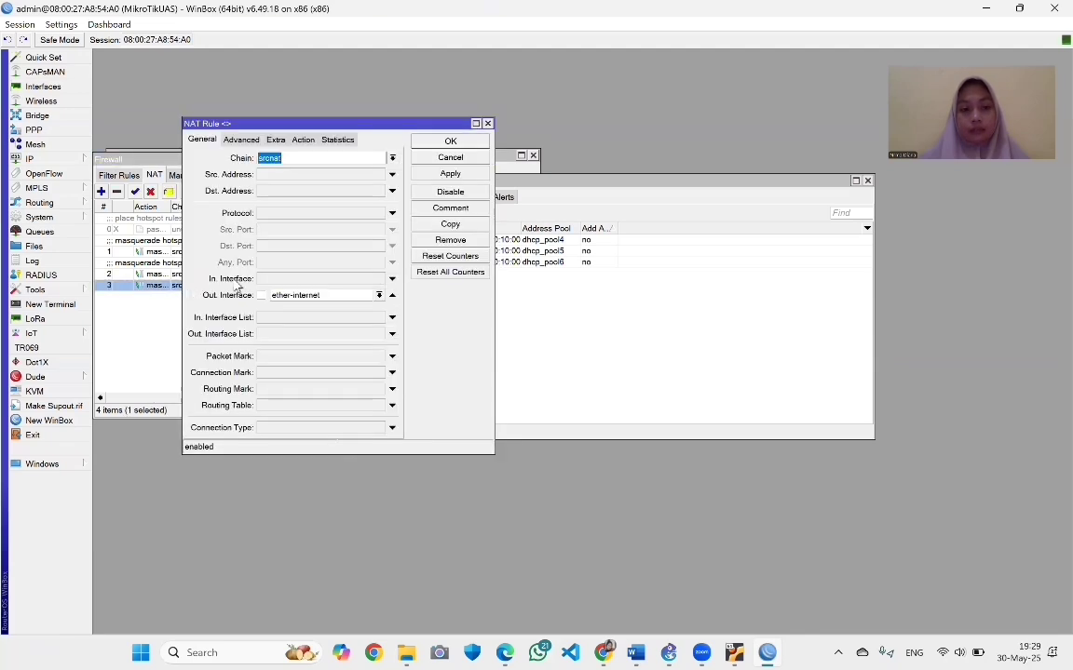
pyautogui.click(487, 124)
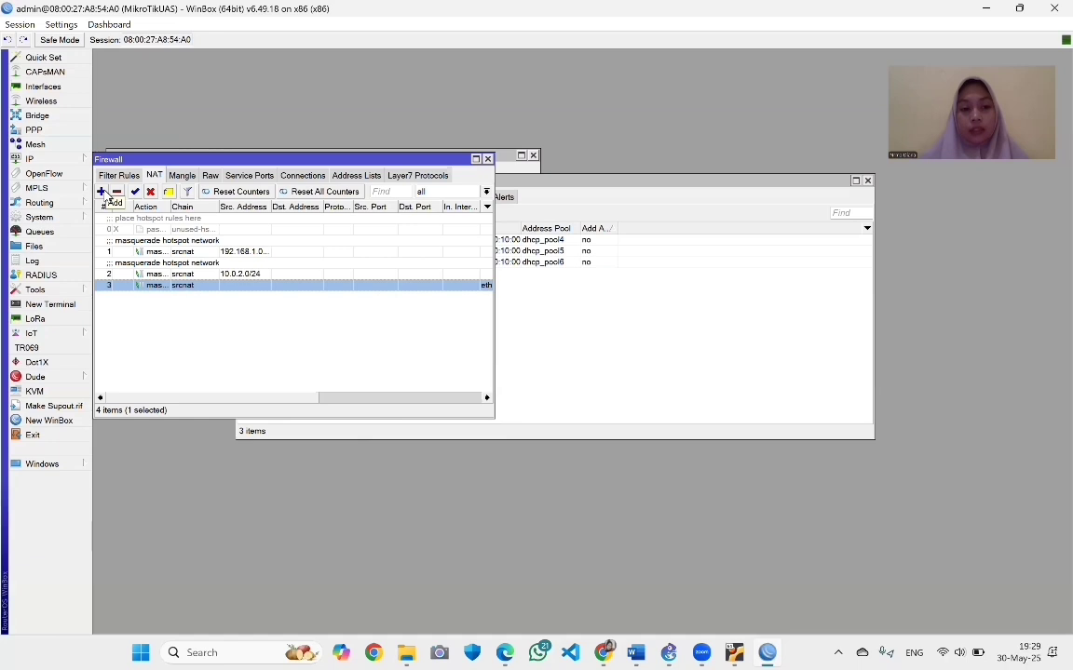
# Add a NAT rule for source 192.168.8.0/28 with an outgoing interface and action masquerade
pyautogui.click(103, 192)
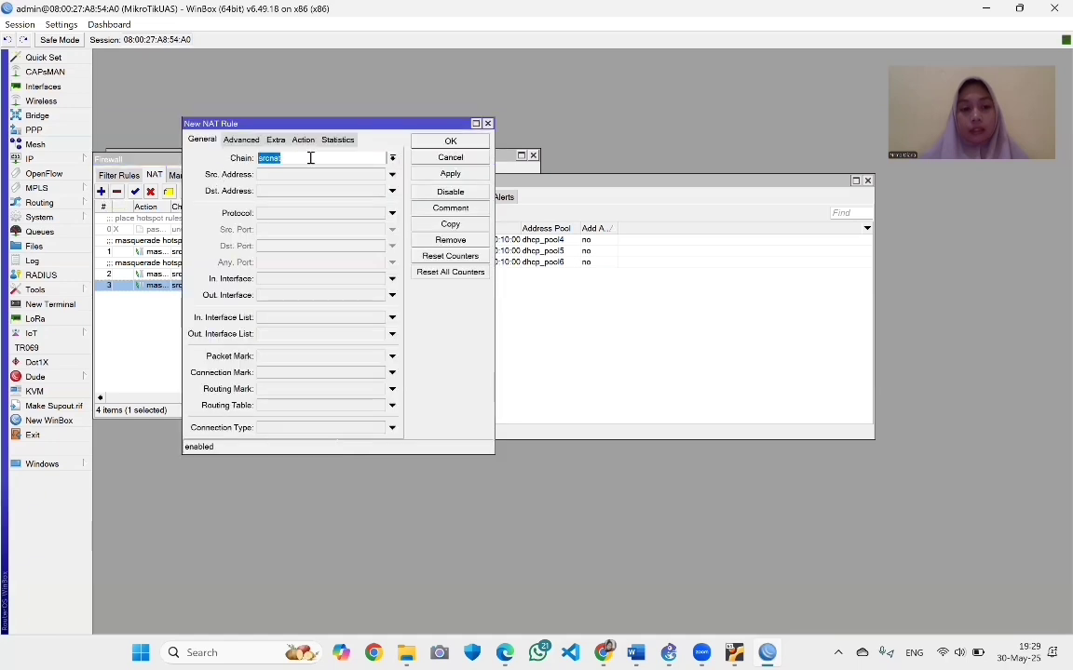
pyautogui.click(280, 175)
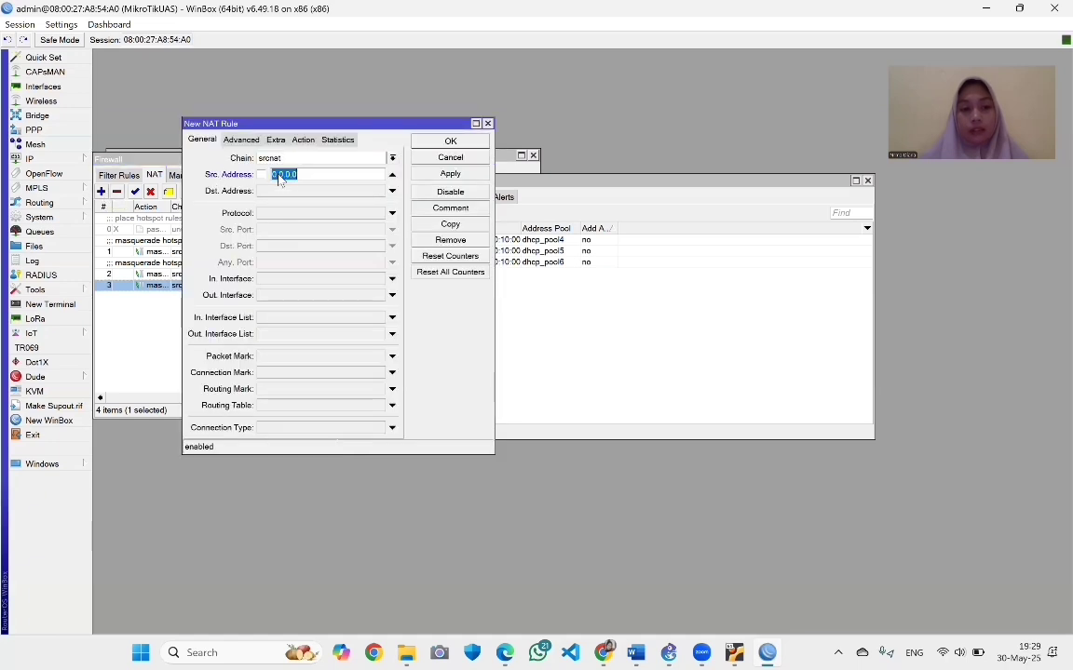
pyautogui.write('192')
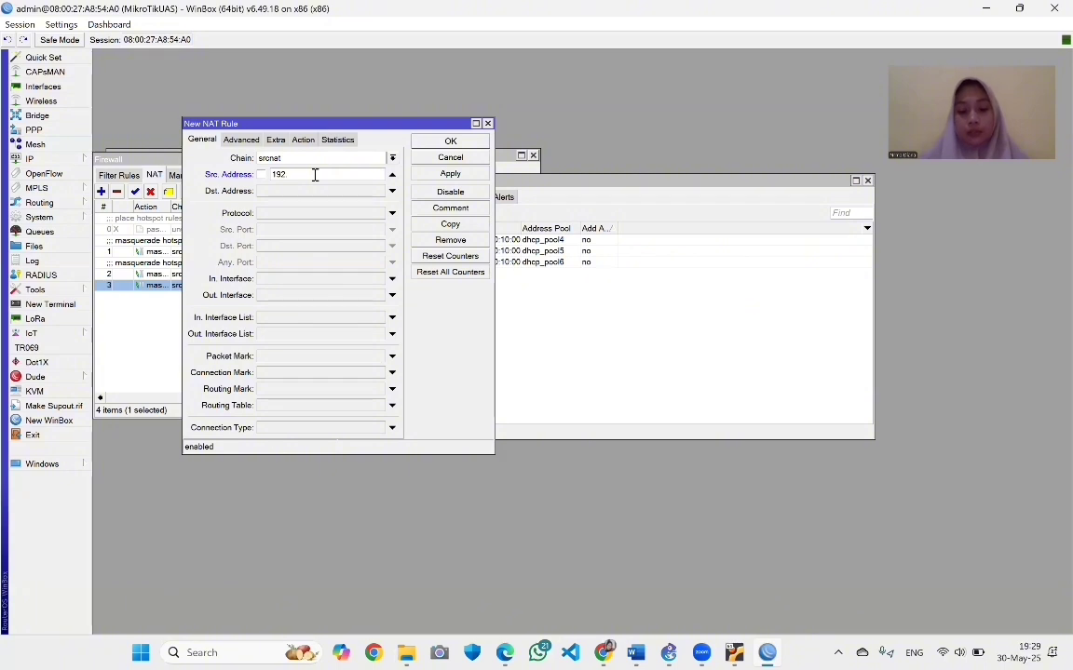
pyautogui.write('.168.8')
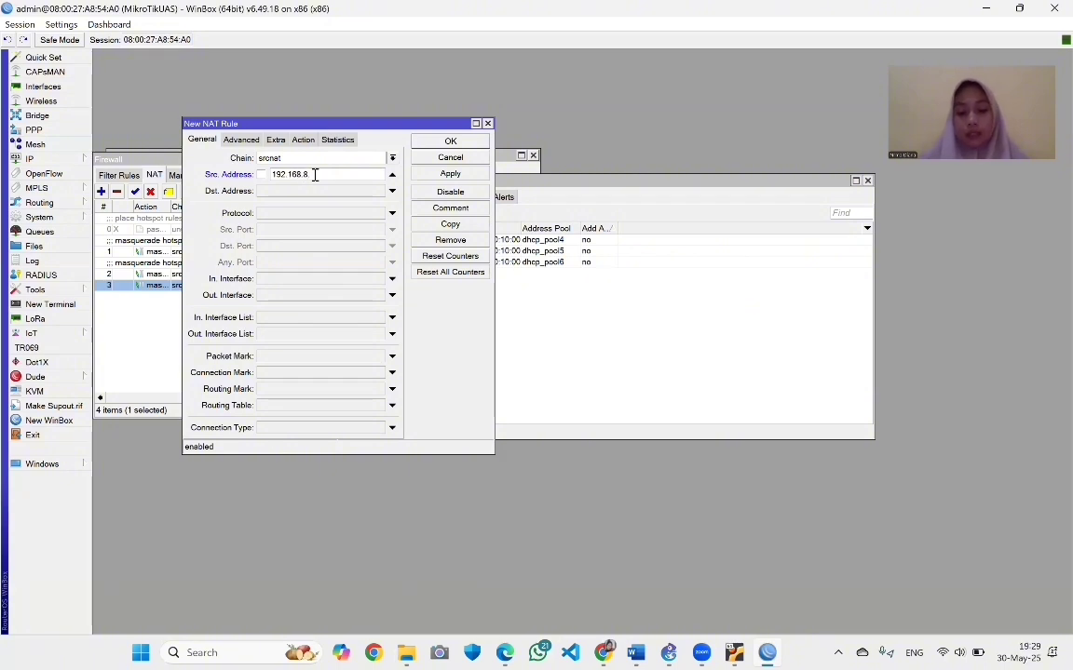
pyautogui.write('.0/28')
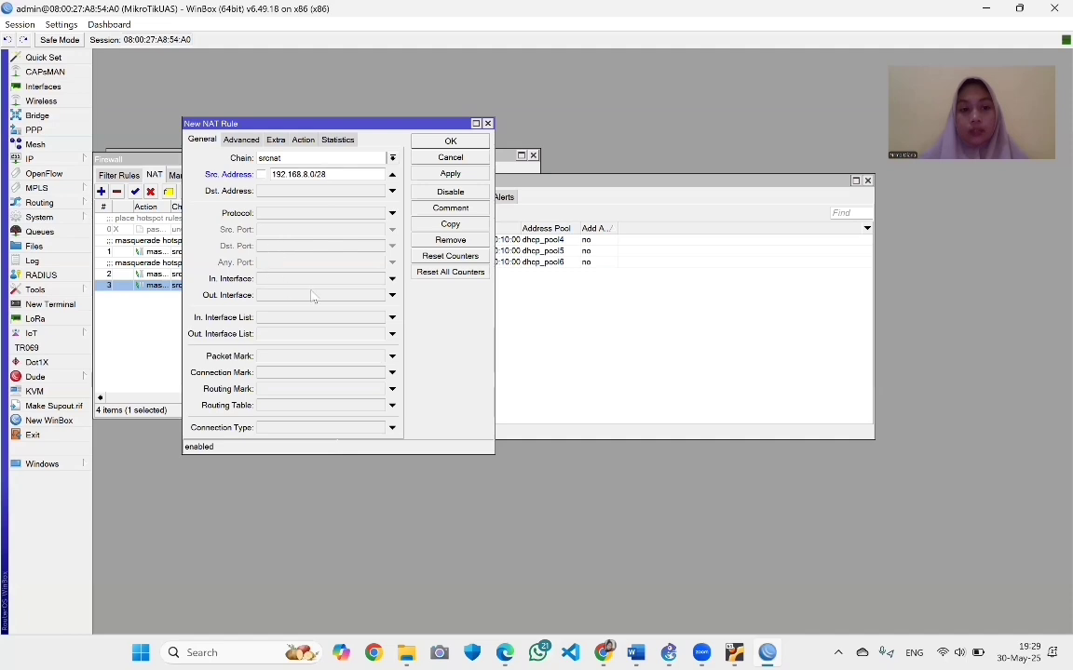
pyautogui.click(392, 295)
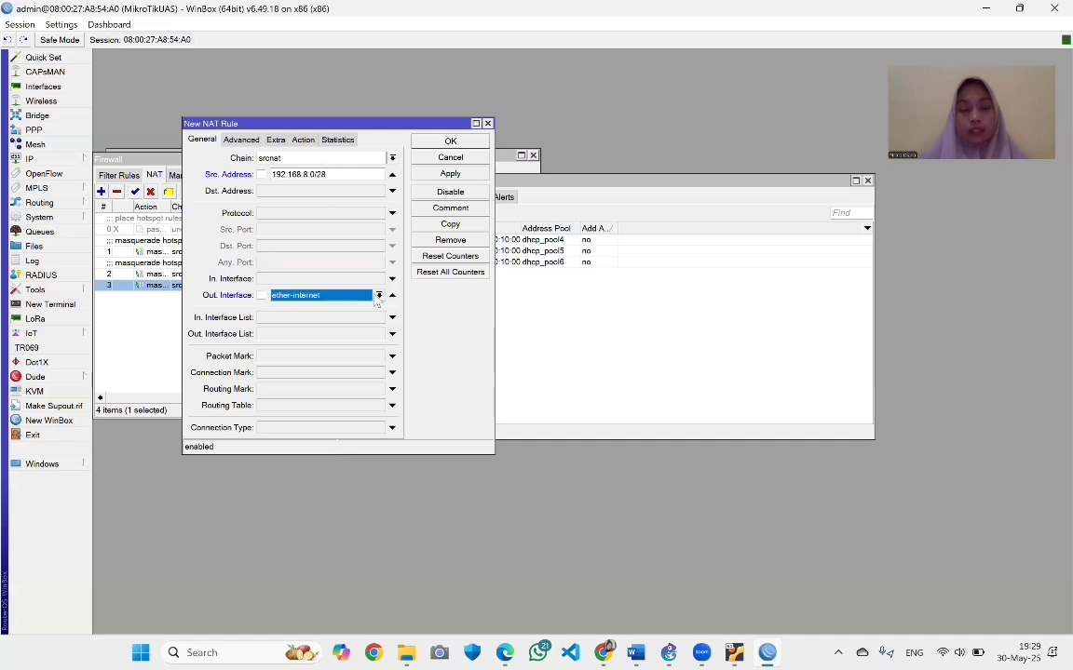
pyautogui.click(378, 296)
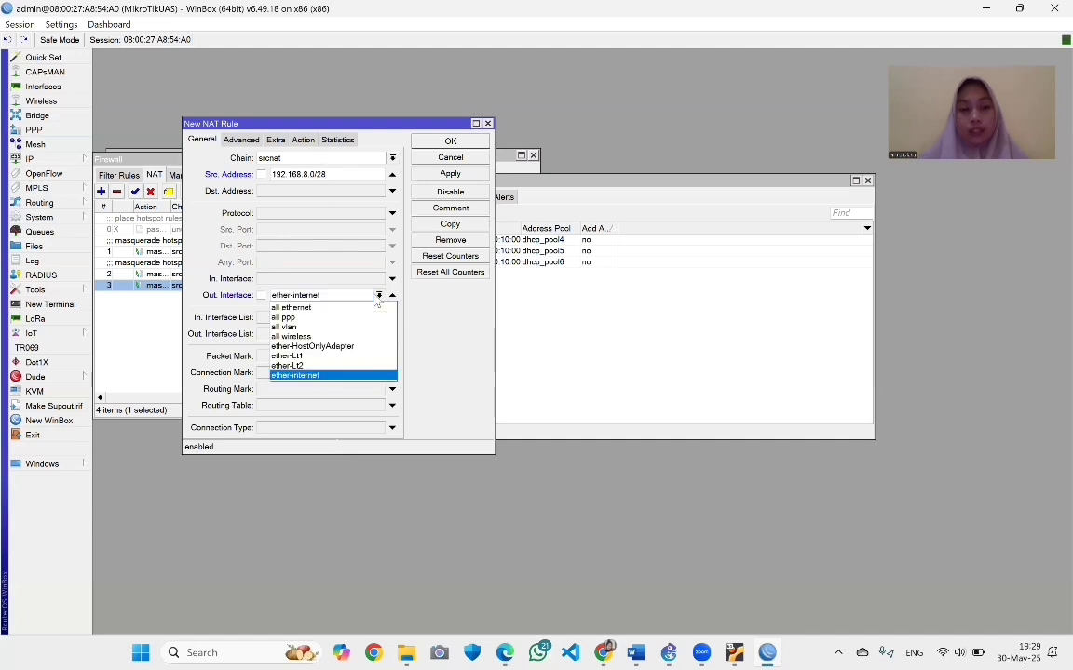
pyautogui.click(361, 356)
pyautogui.click(302, 141)
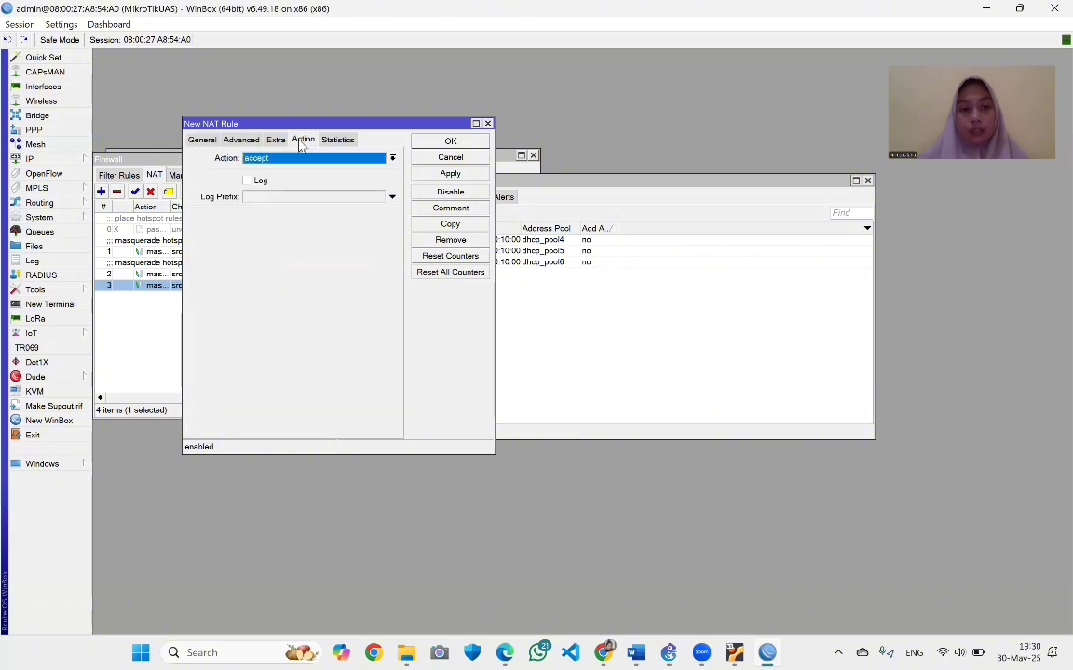
pyautogui.click(392, 158)
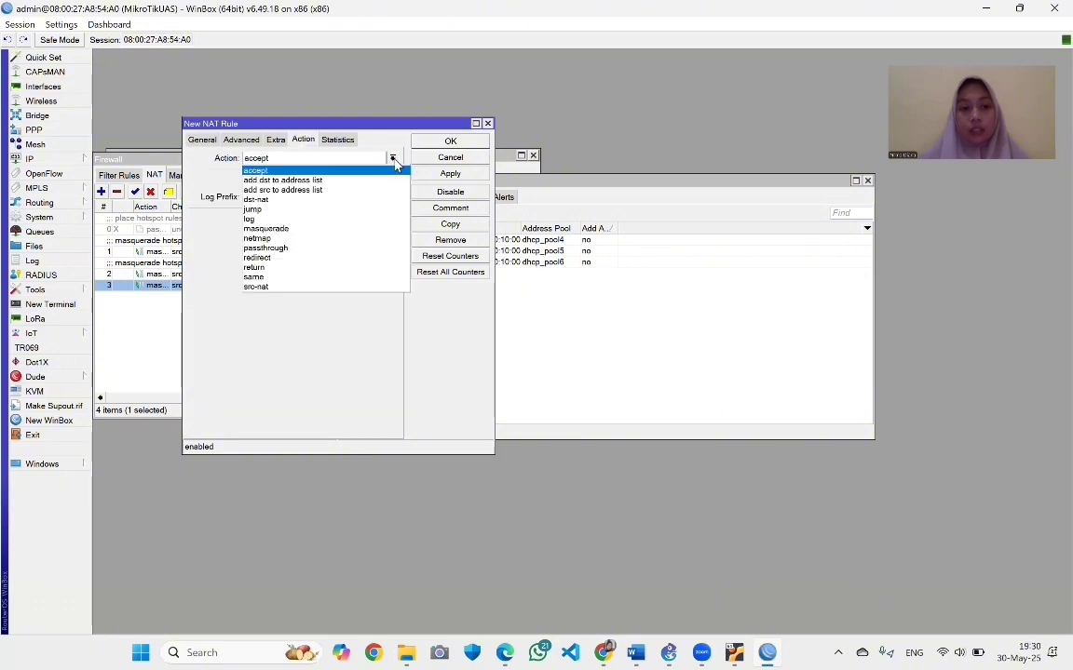
pyautogui.click(338, 236)
pyautogui.click(449, 173)
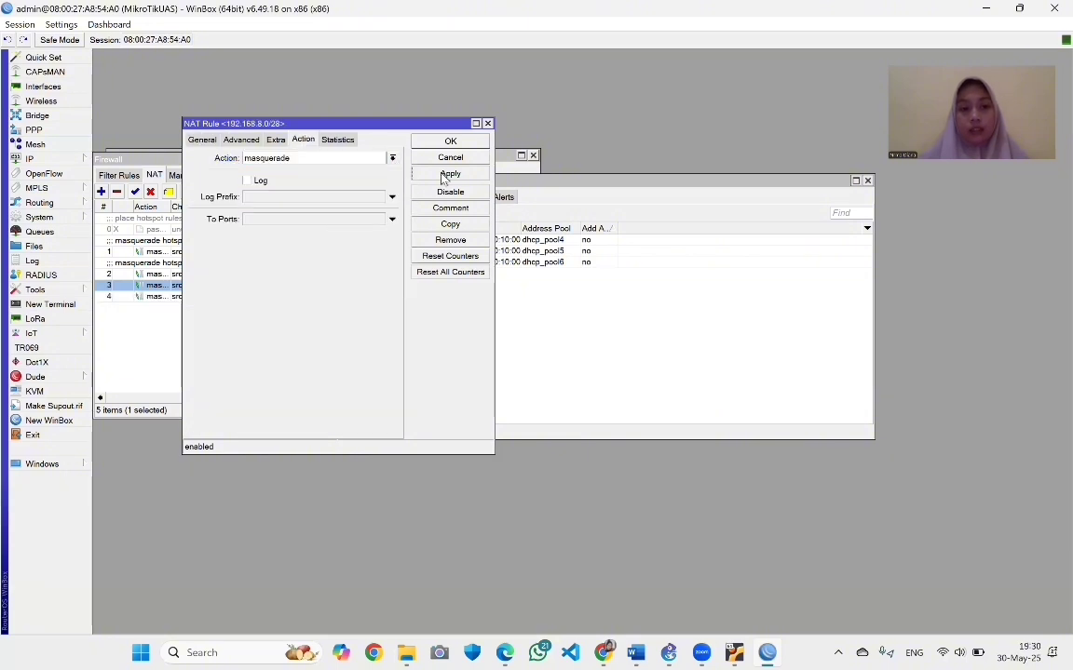
pyautogui.click(448, 143)
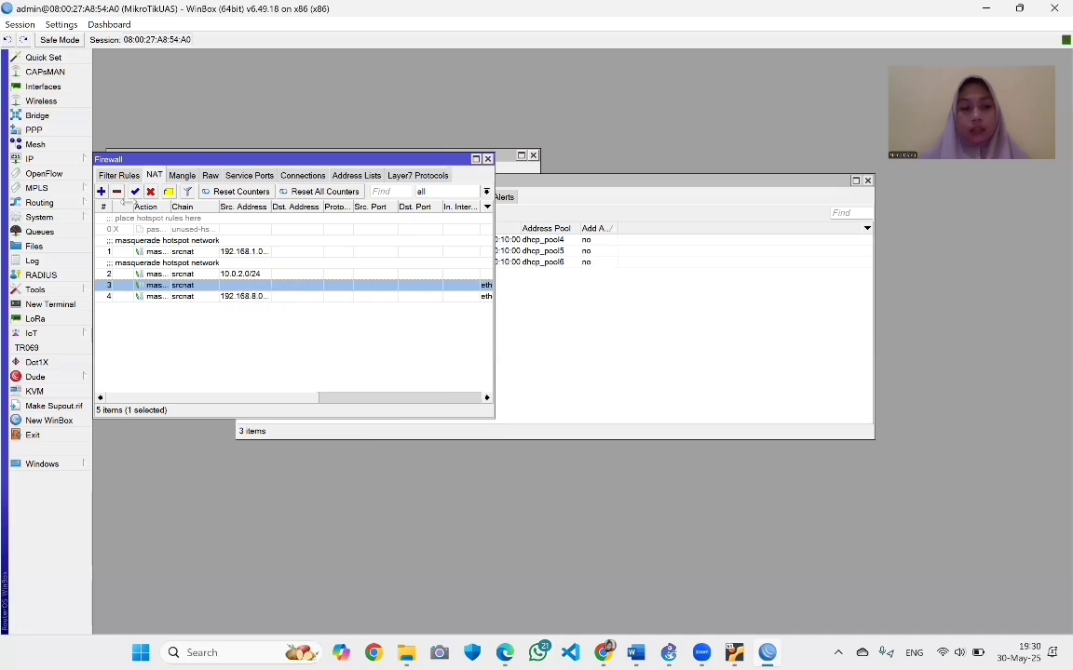
# Add a masquerade NAT rule for source 192.168.9.0/28 with Out. Interface ether-Lt2
pyautogui.click(100, 191)
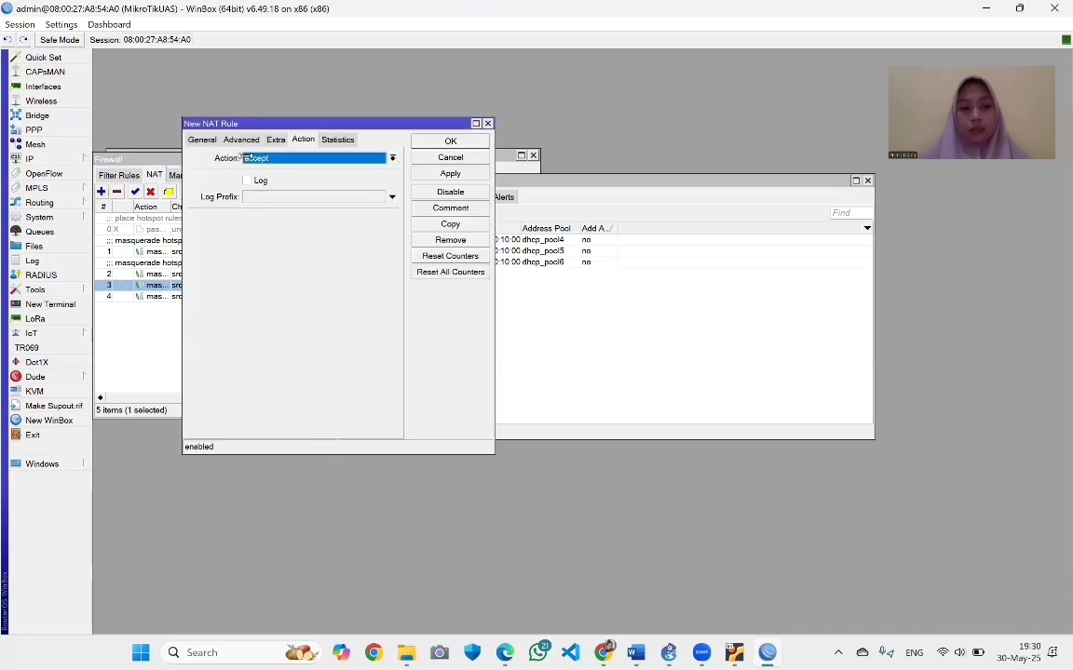
pyautogui.click(201, 137)
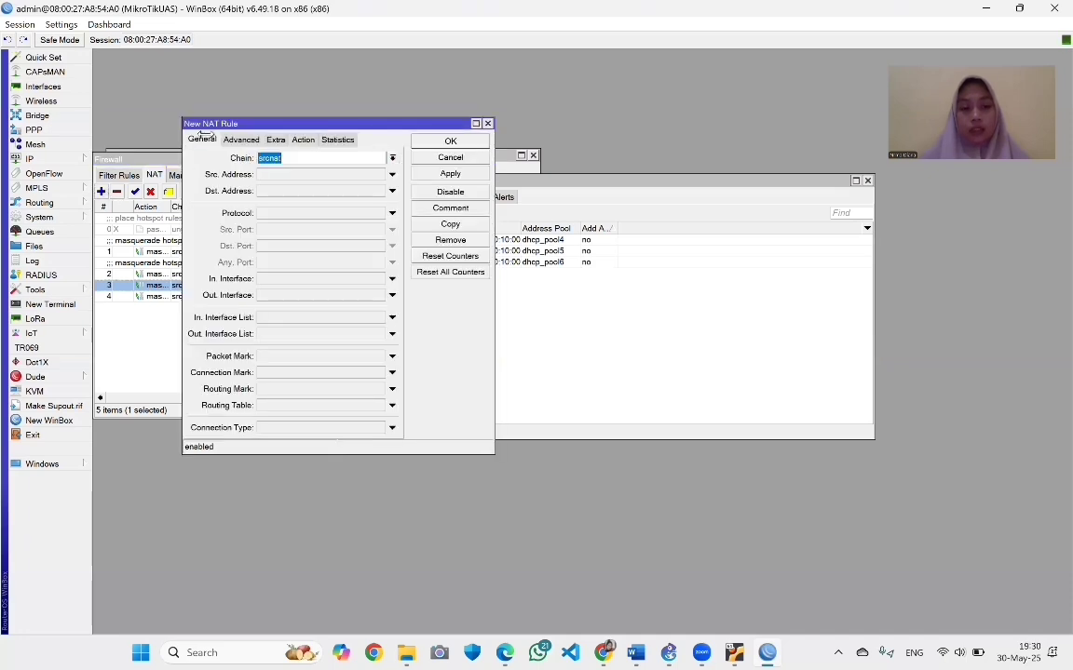
pyautogui.click(289, 177)
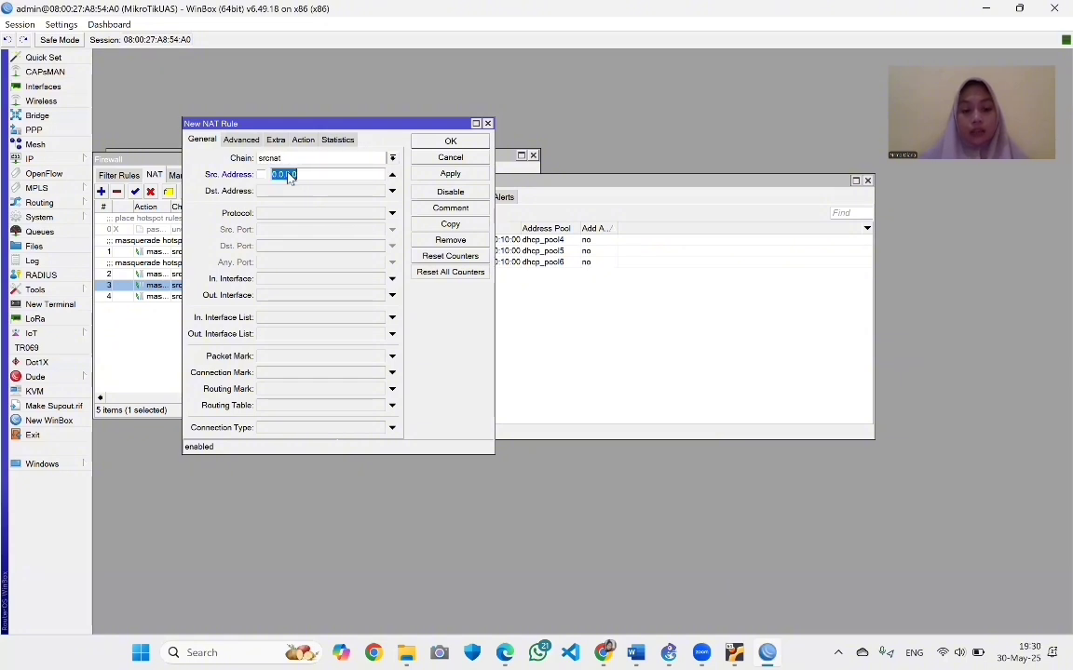
pyautogui.write('192.168')
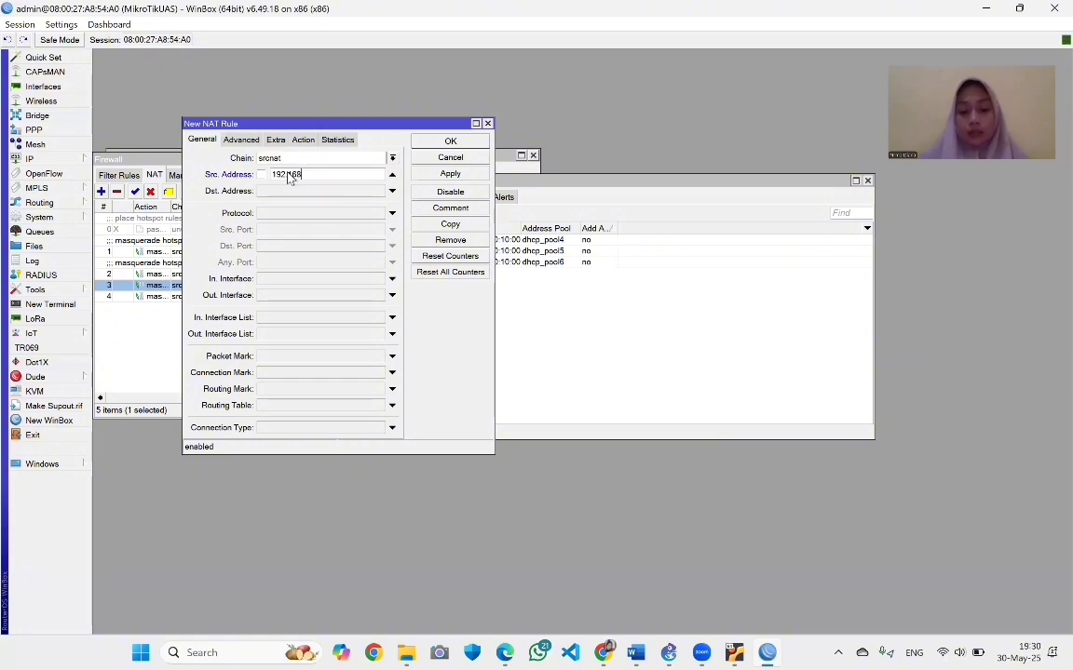
pyautogui.write('.9.0/')
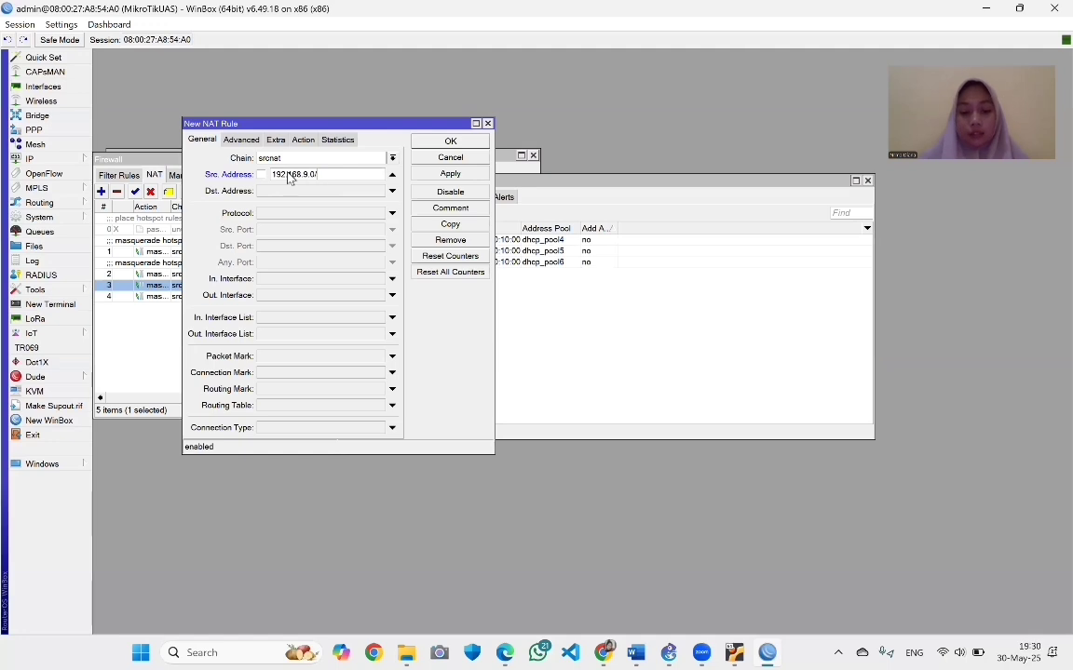
pyautogui.write('28')
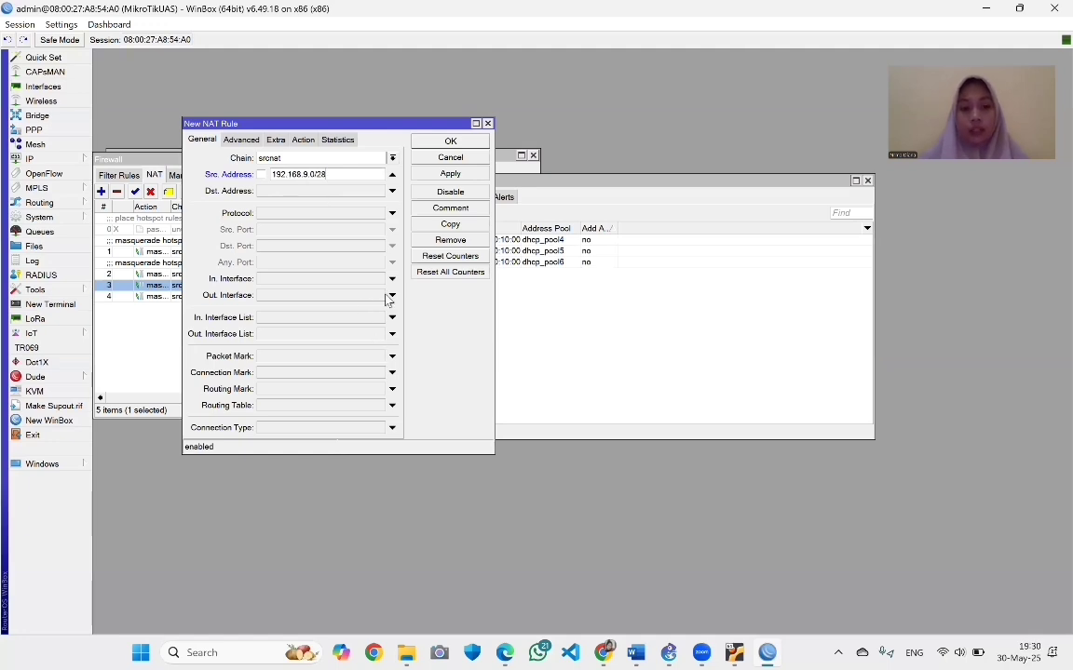
pyautogui.click(392, 295)
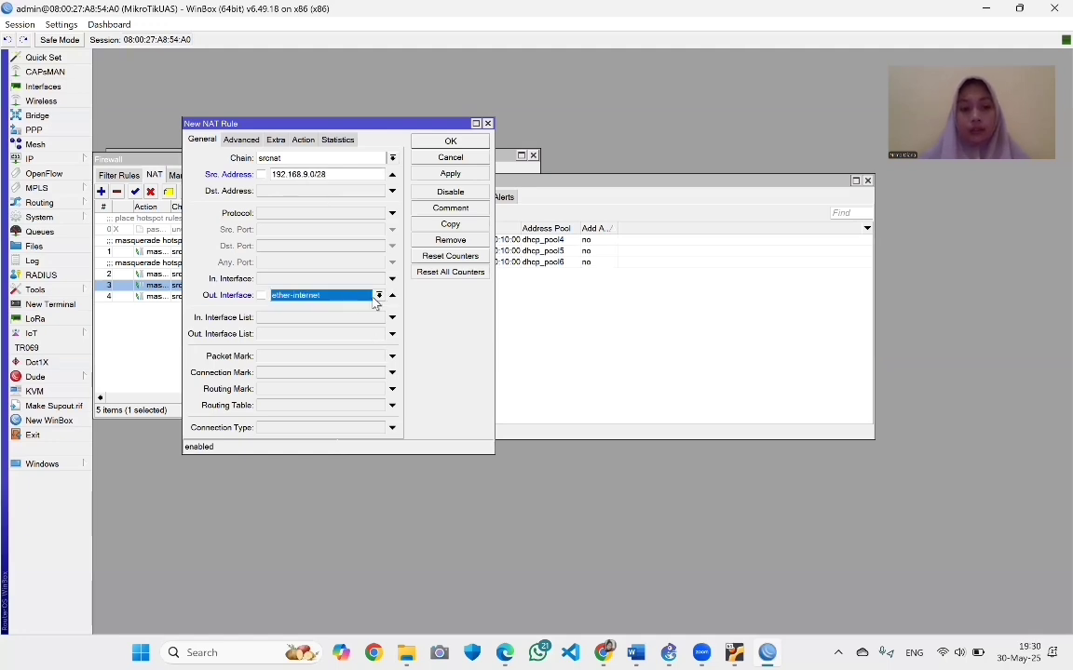
pyautogui.click(347, 297)
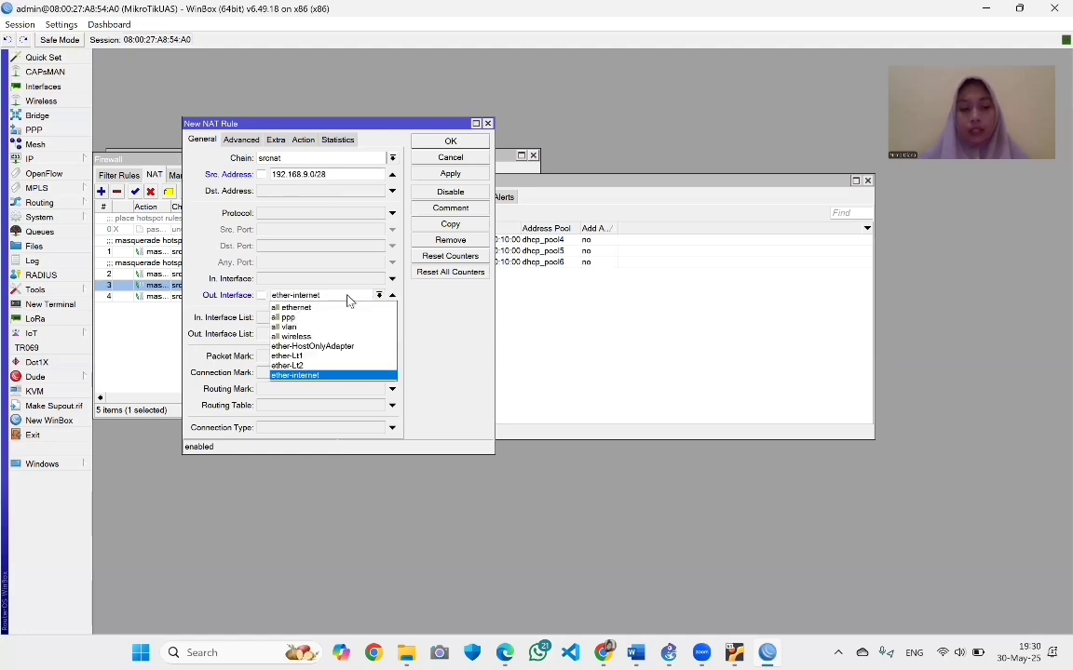
pyautogui.click(333, 366)
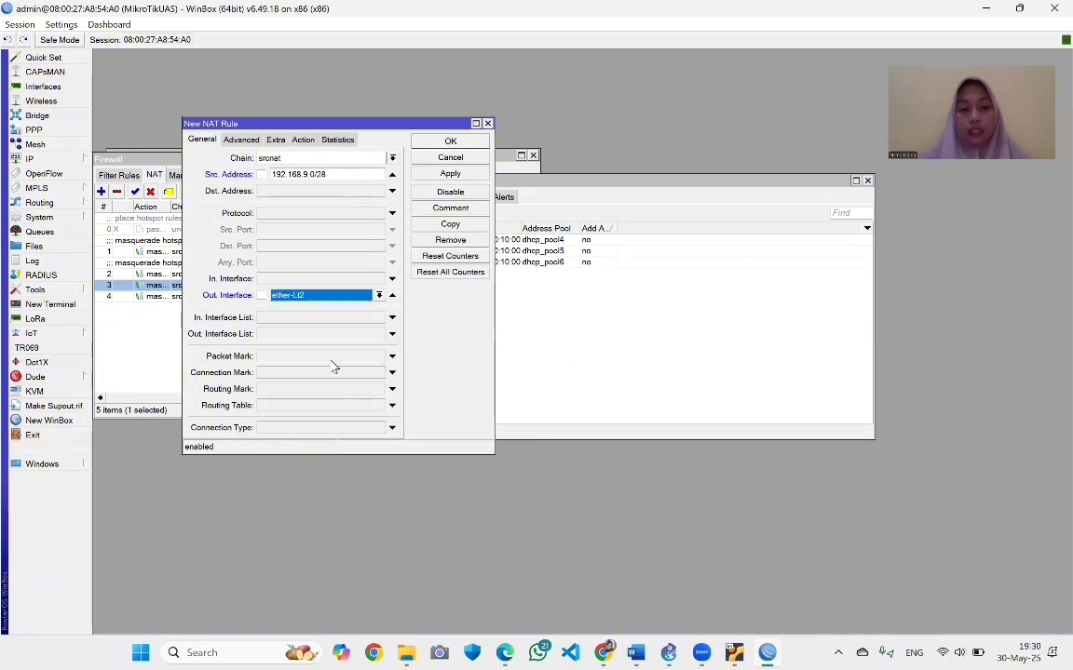
pyautogui.click(304, 142)
pyautogui.click(392, 159)
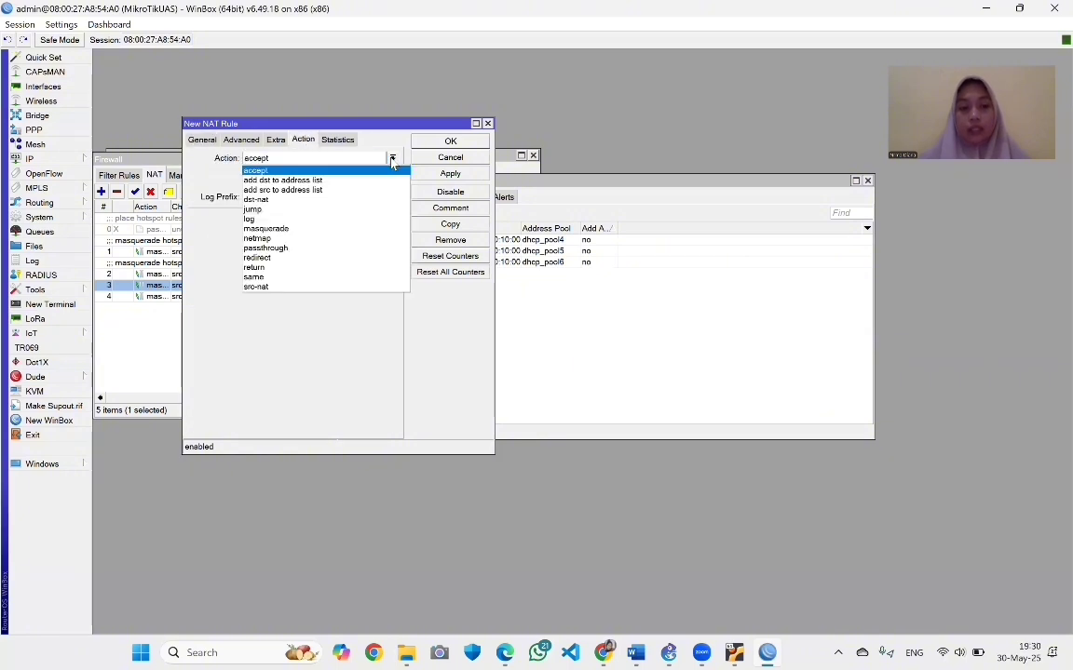
pyautogui.click(307, 229)
pyautogui.click(445, 173)
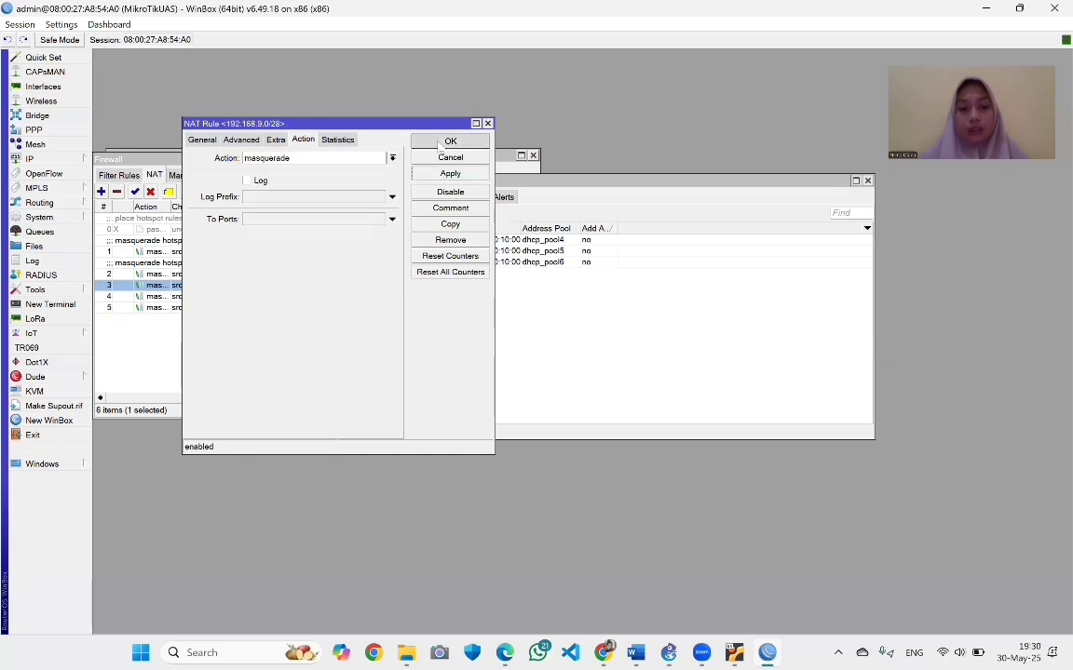
pyautogui.click(443, 143)
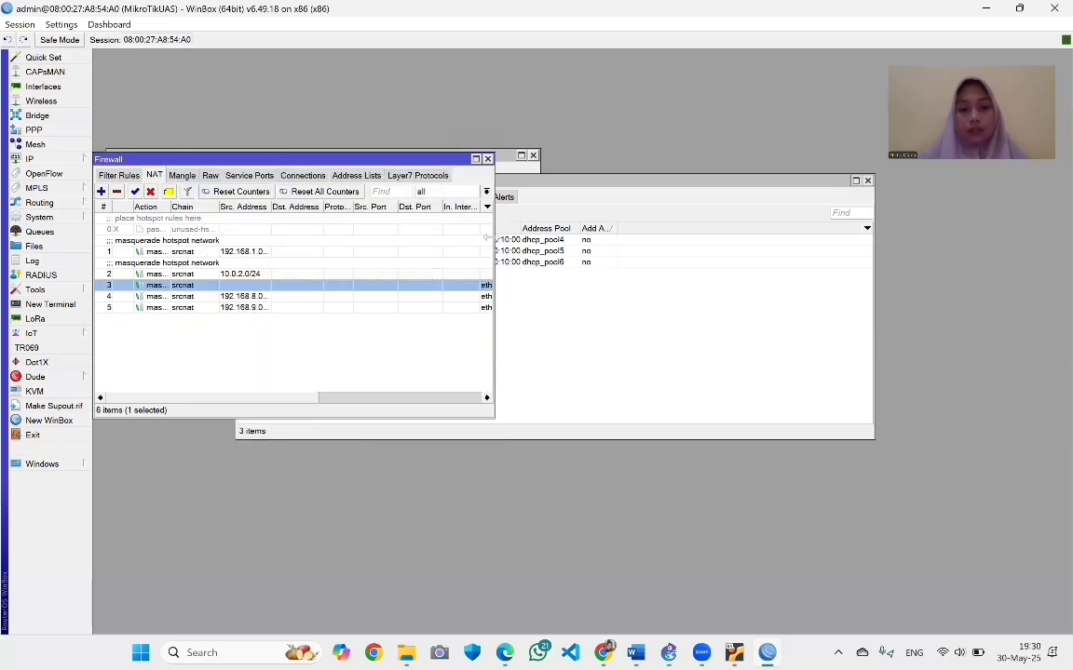
# Widen the NAT list, then bring up the DHCP Server window, checking Leases before returning to dhcp1–dhcp3
pyautogui.moveTo(490, 238); pyautogui.dragTo(568, 238)
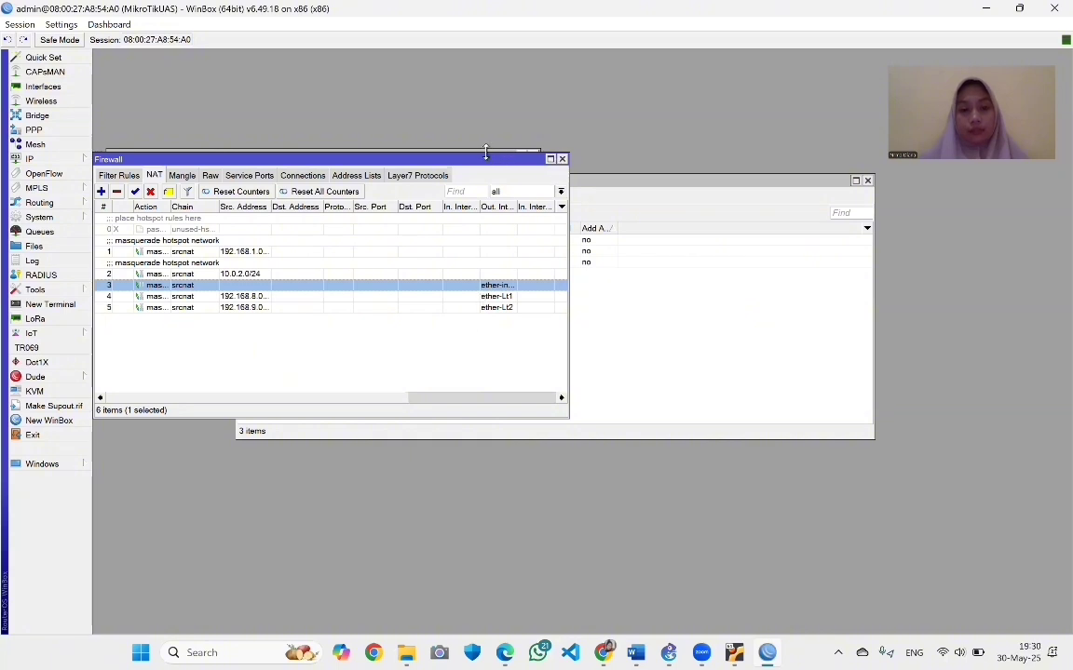
pyautogui.click(641, 281)
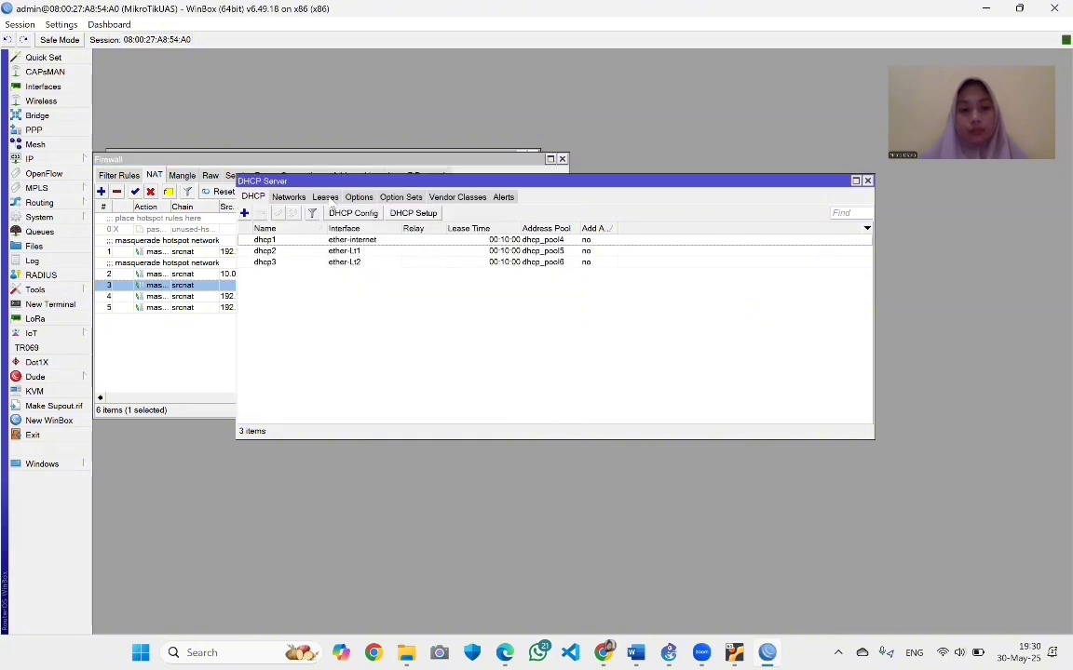
pyautogui.click(325, 197)
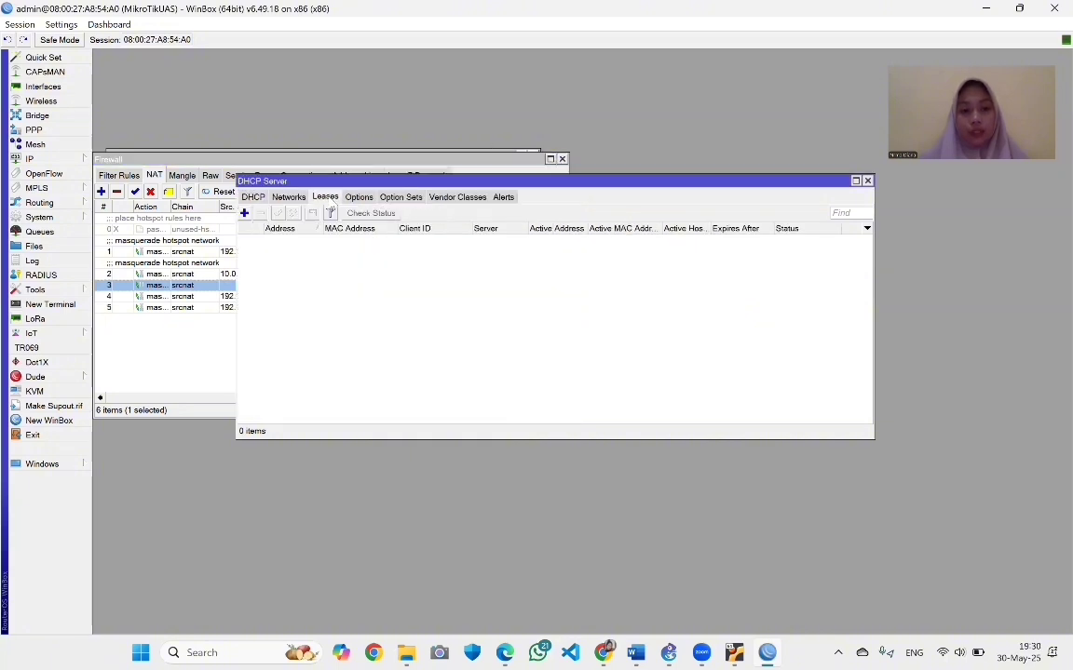
pyautogui.click(252, 197)
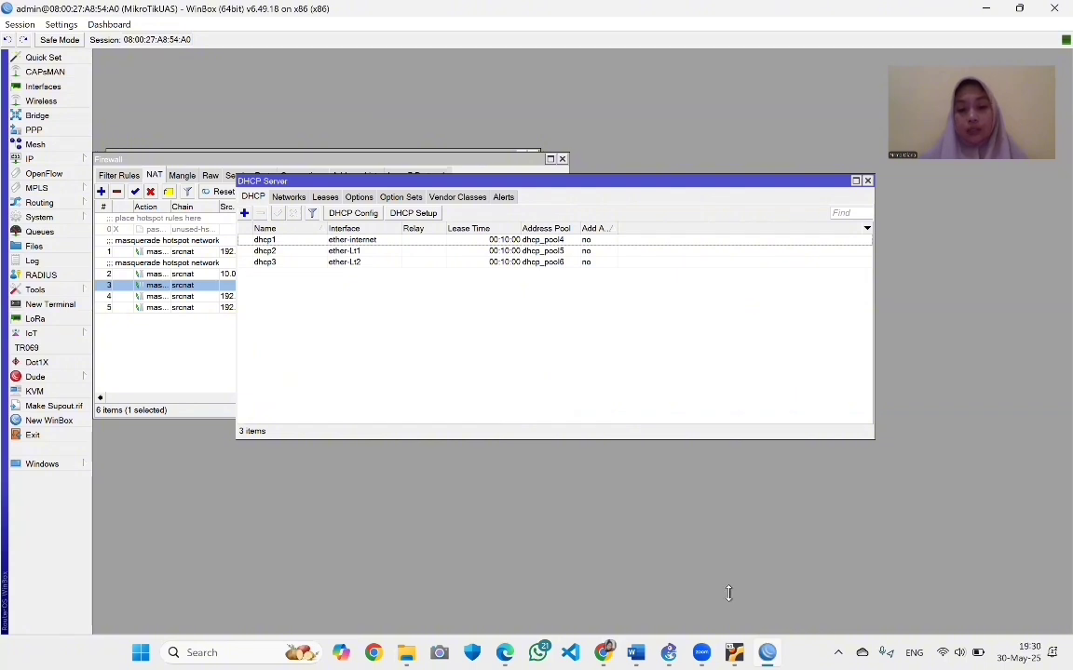
pyautogui.moveTo(669, 645)
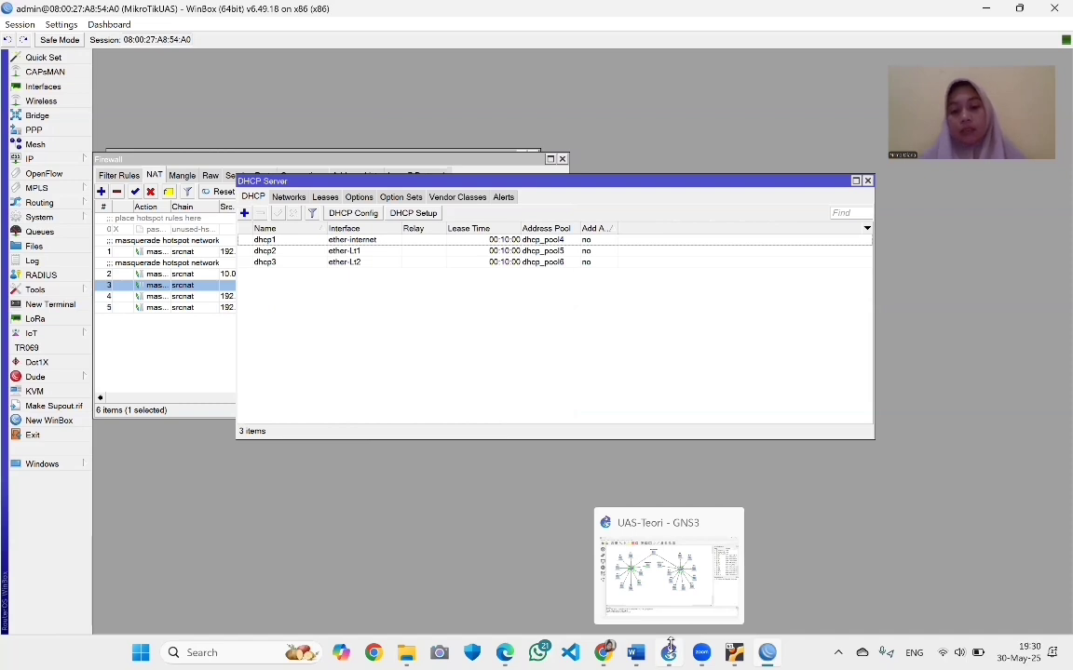
# On PC1's console, run 'ip dhcp -r' to lease 192.168.8.14/28 with gateway 192.168.8.1
pyautogui.click(669, 645)
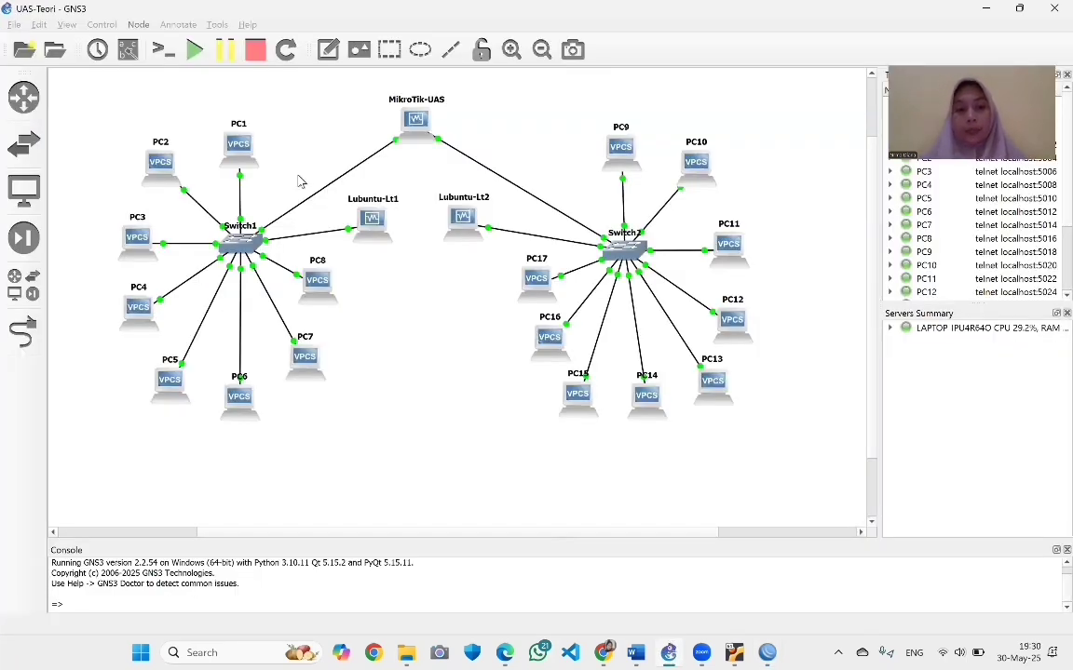
pyautogui.rightClick(247, 156)
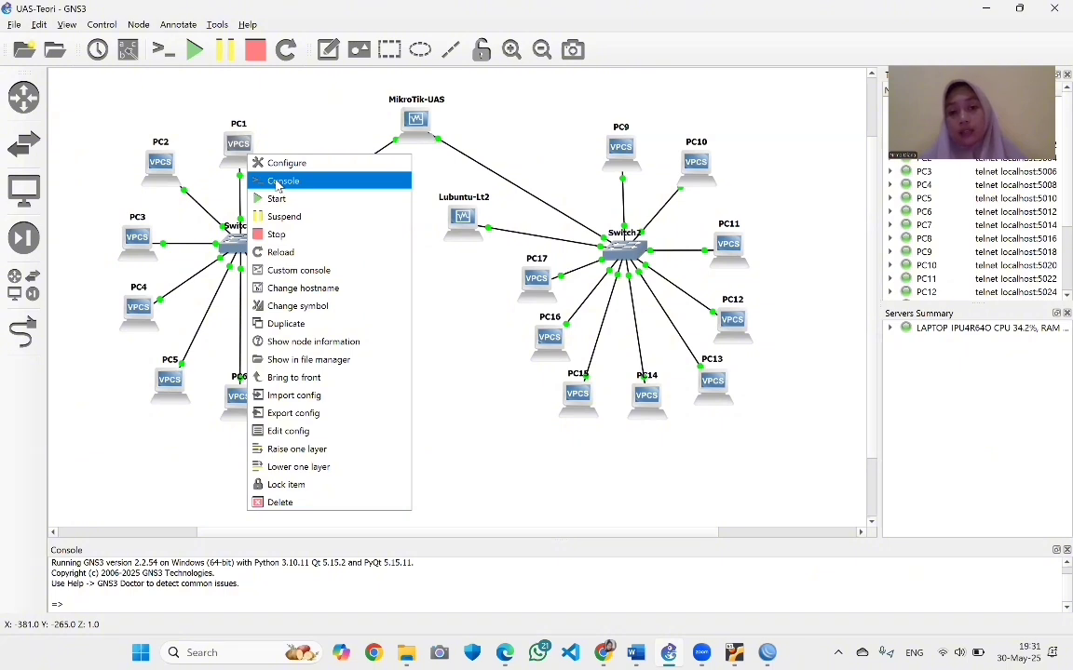
pyautogui.click(276, 182)
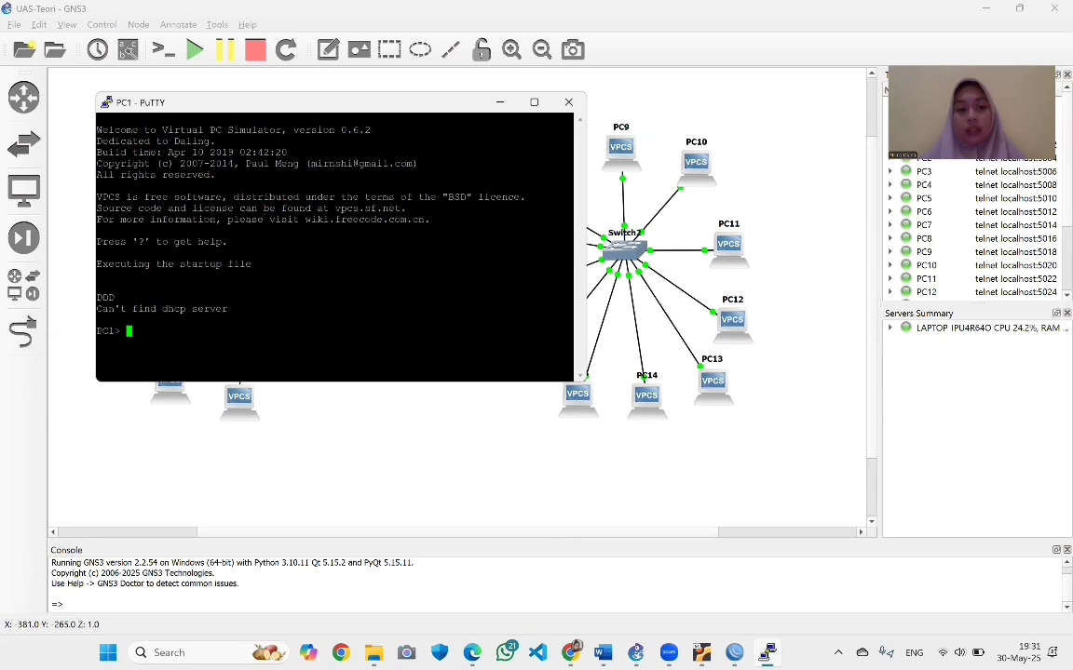
pyautogui.write('i')
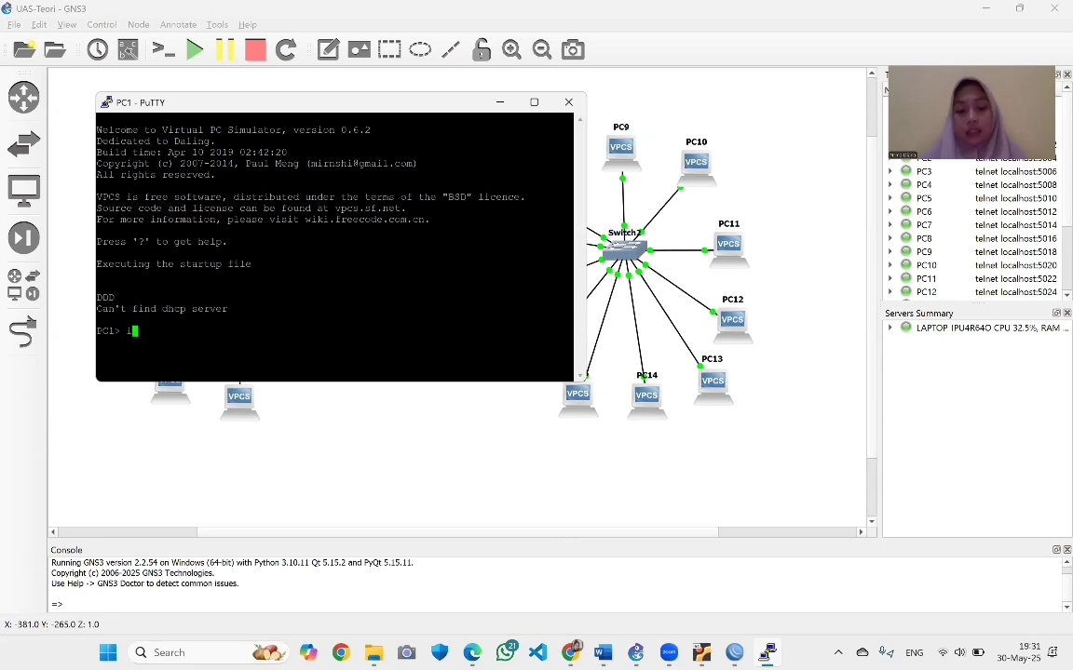
pyautogui.write('p dhcp ?')
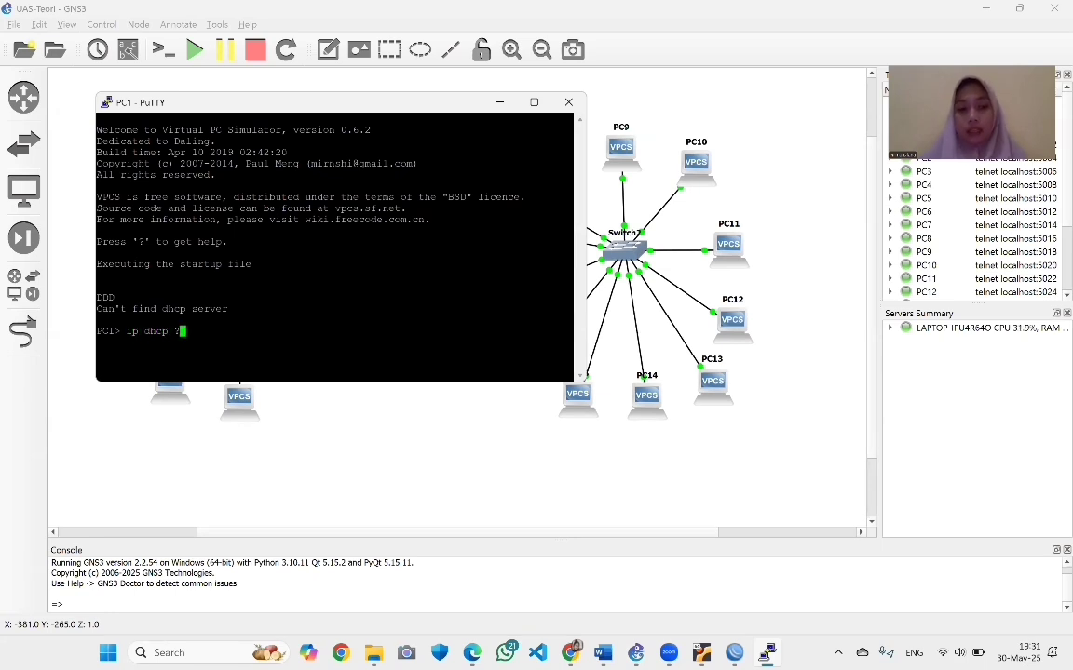
pyautogui.press('Return')
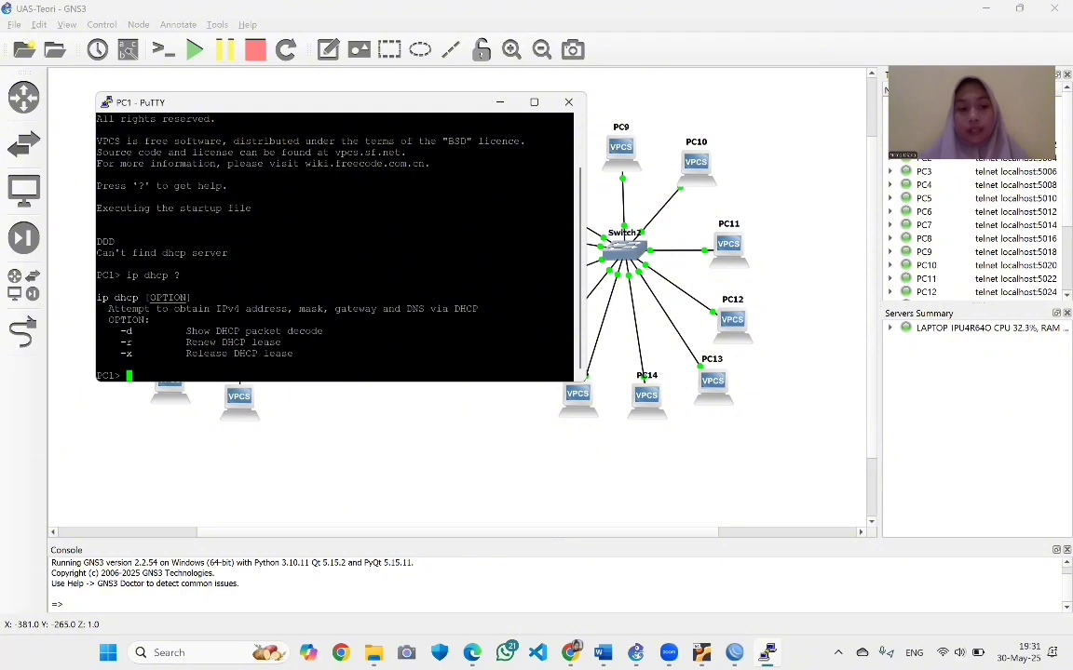
pyautogui.press('Up')
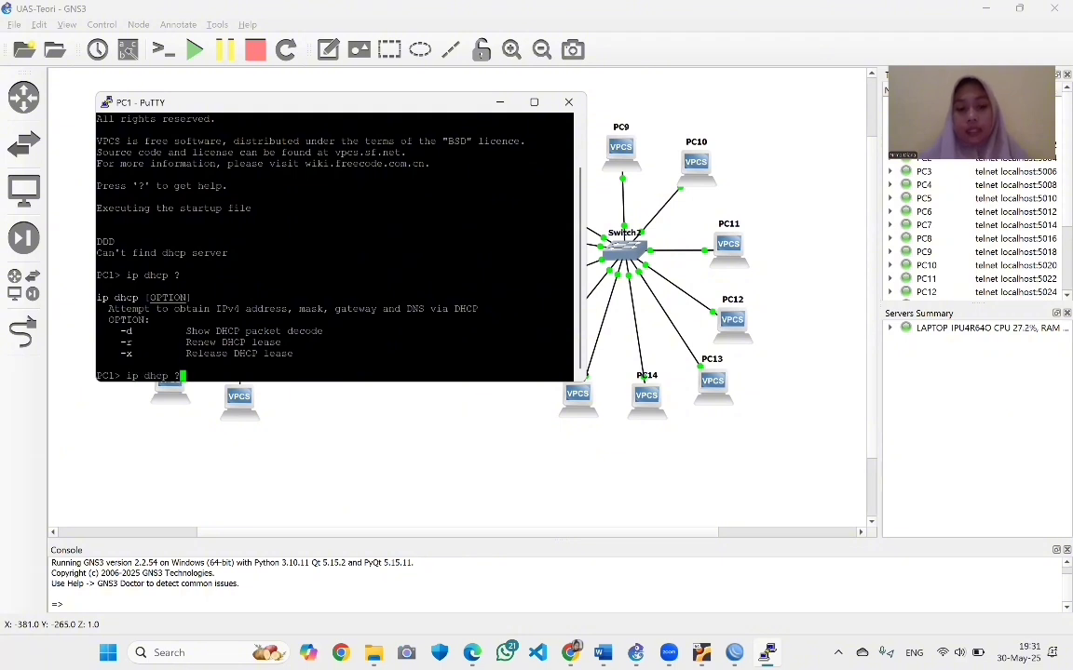
pyautogui.press('BackSpace')
pyautogui.write('-r')
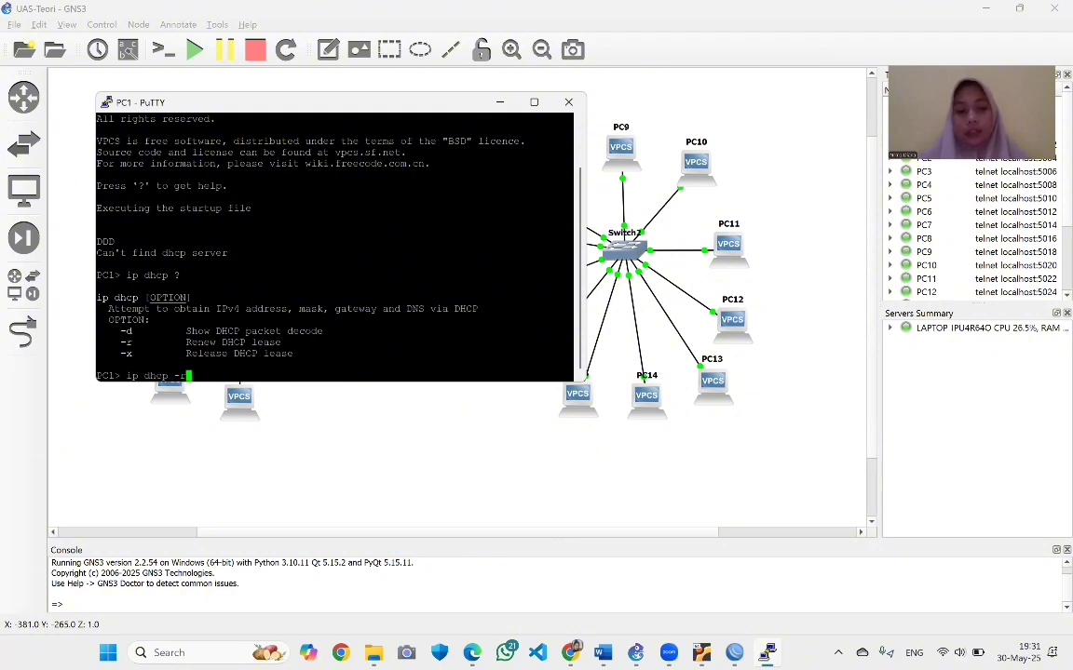
pyautogui.press('Return')
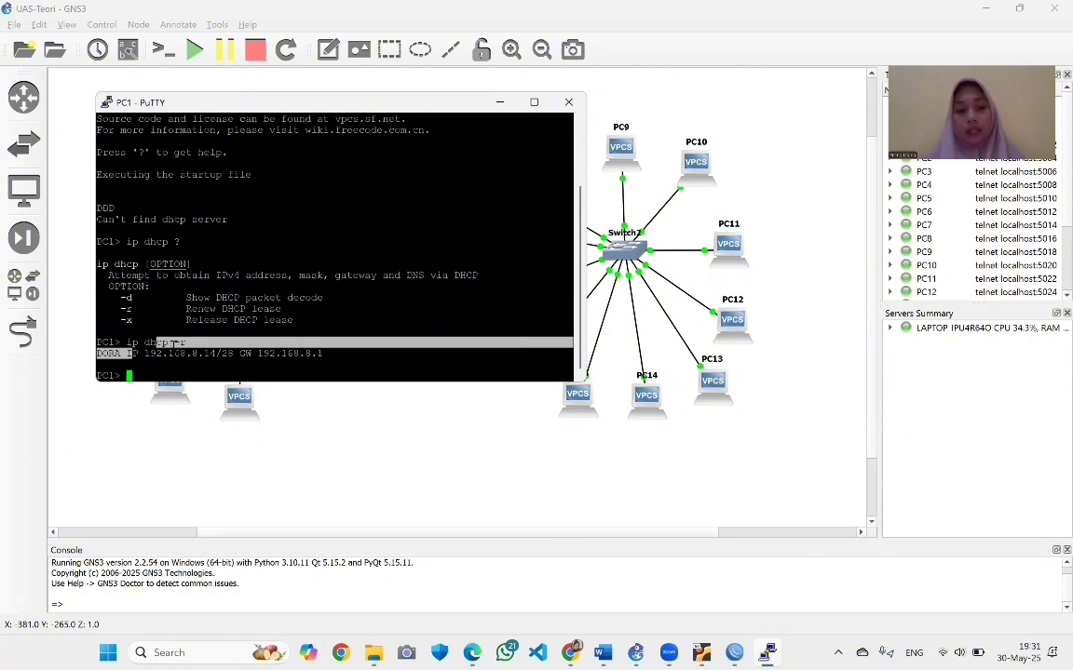
pyautogui.moveTo(127, 354); pyautogui.dragTo(314, 354)
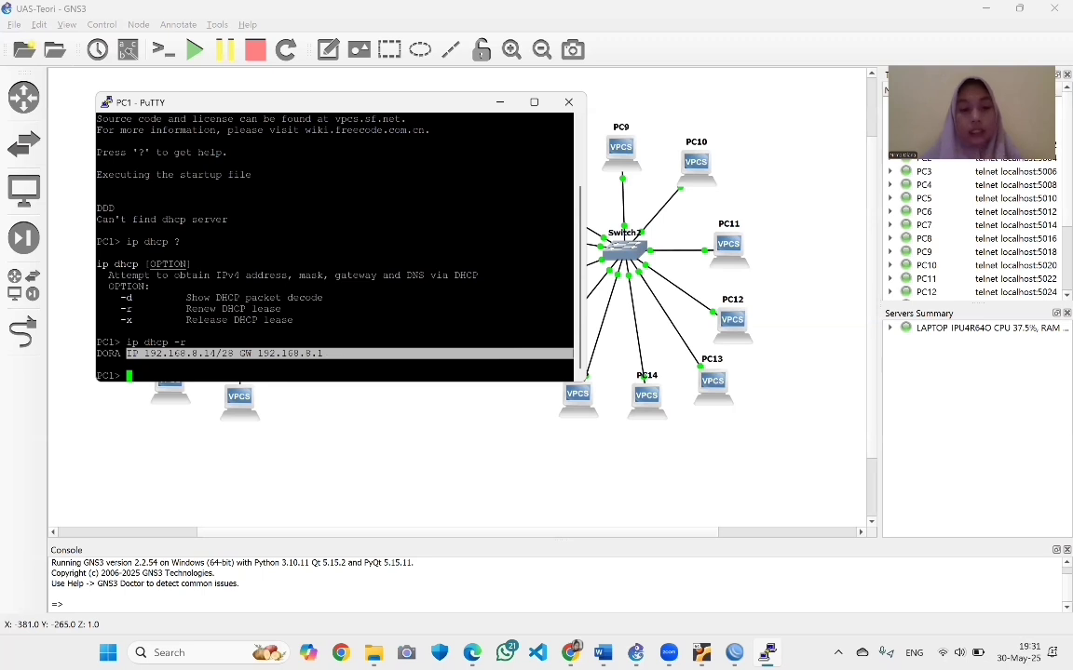
pyautogui.click(500, 103)
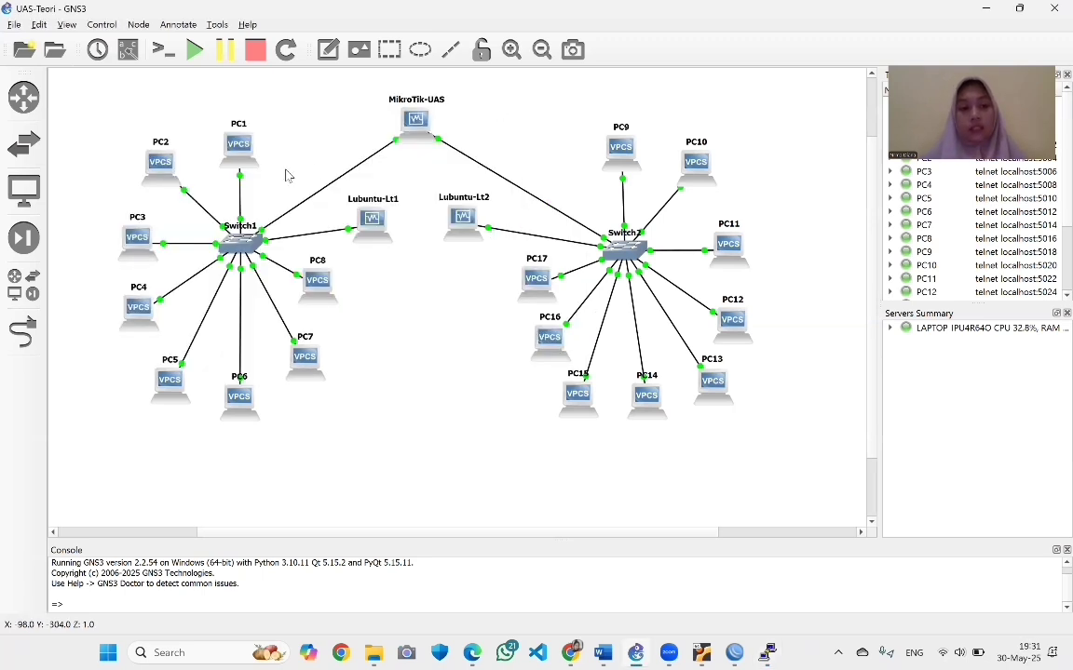
# On PC2's console, run 'ip dhcp -r' to lease 192.168.8.13/28 with gateway 192.168.8.1
pyautogui.rightClick(159, 178)
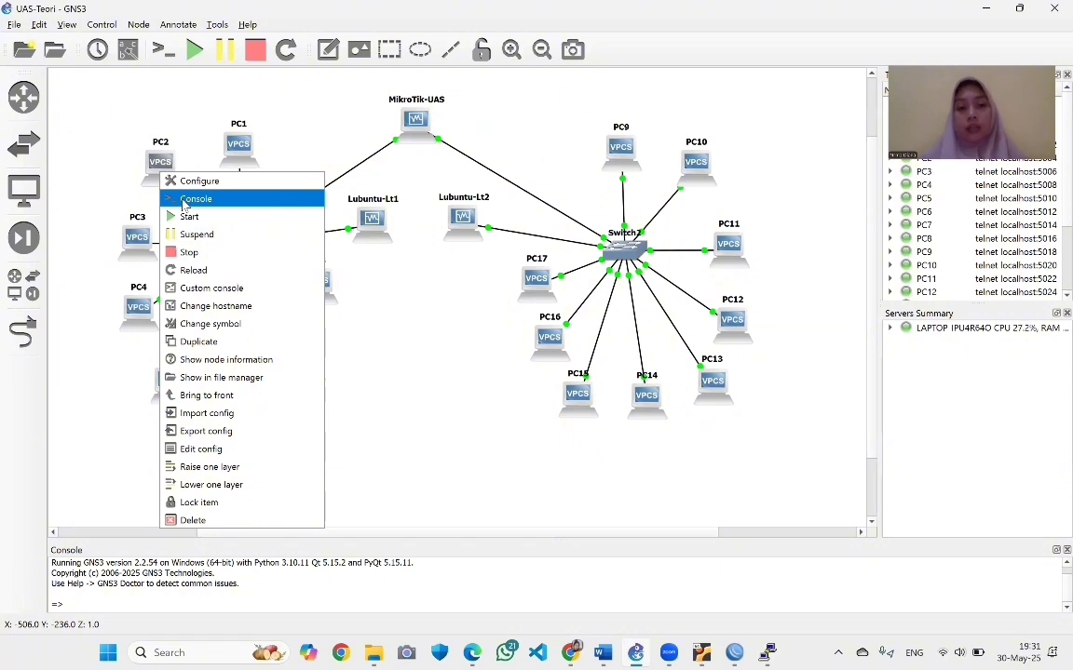
pyautogui.click(184, 199)
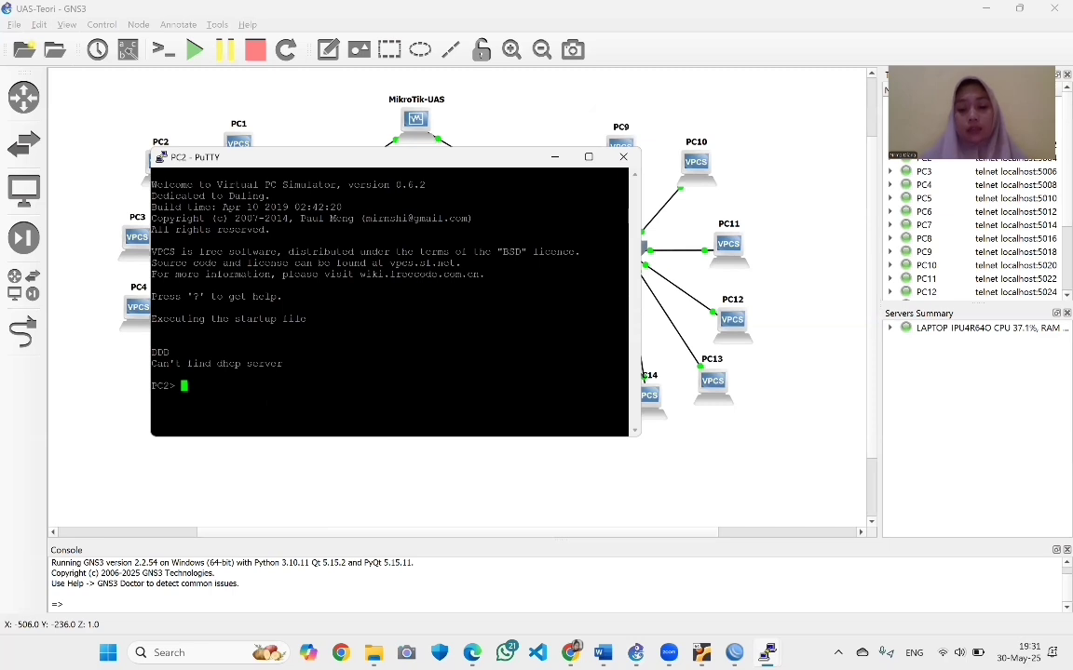
pyautogui.write('ip ')
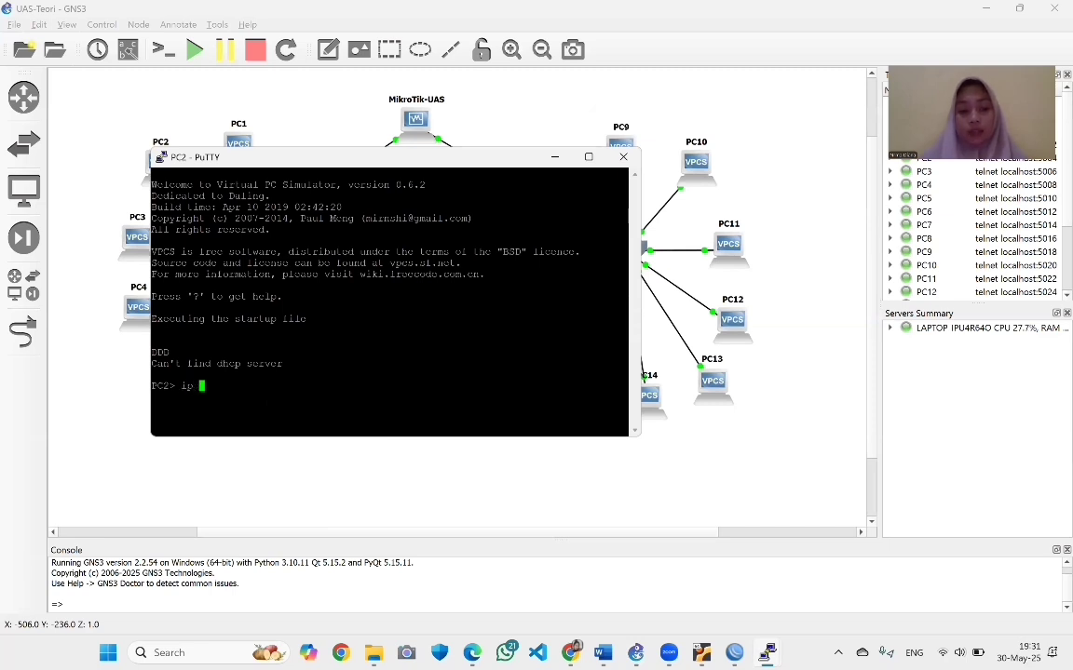
pyautogui.write('dhcp -r')
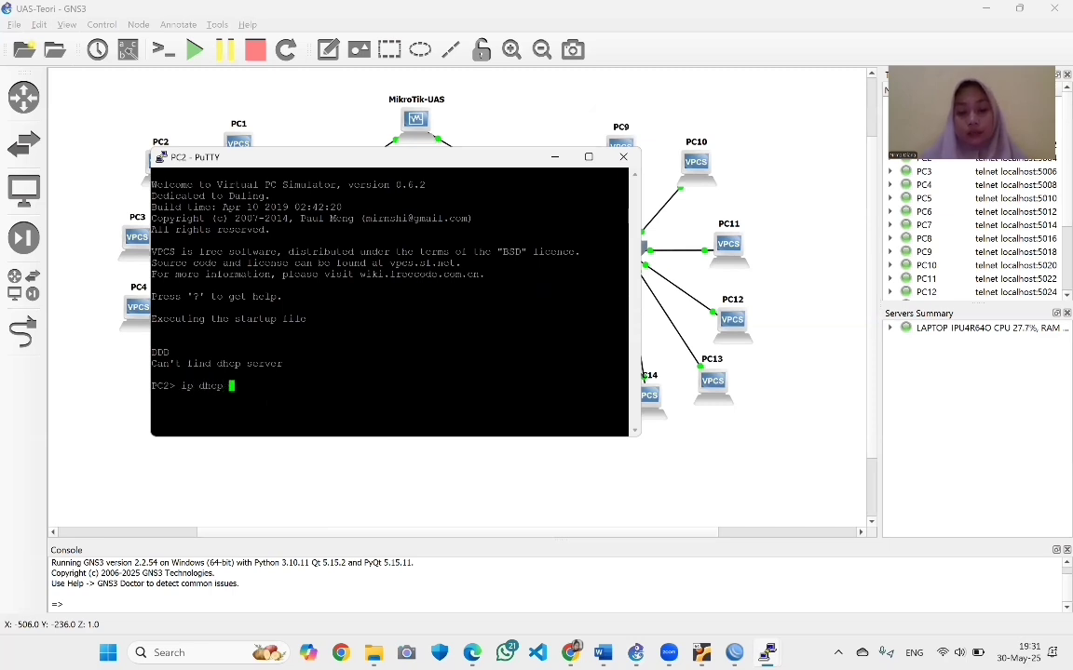
pyautogui.press('Return')
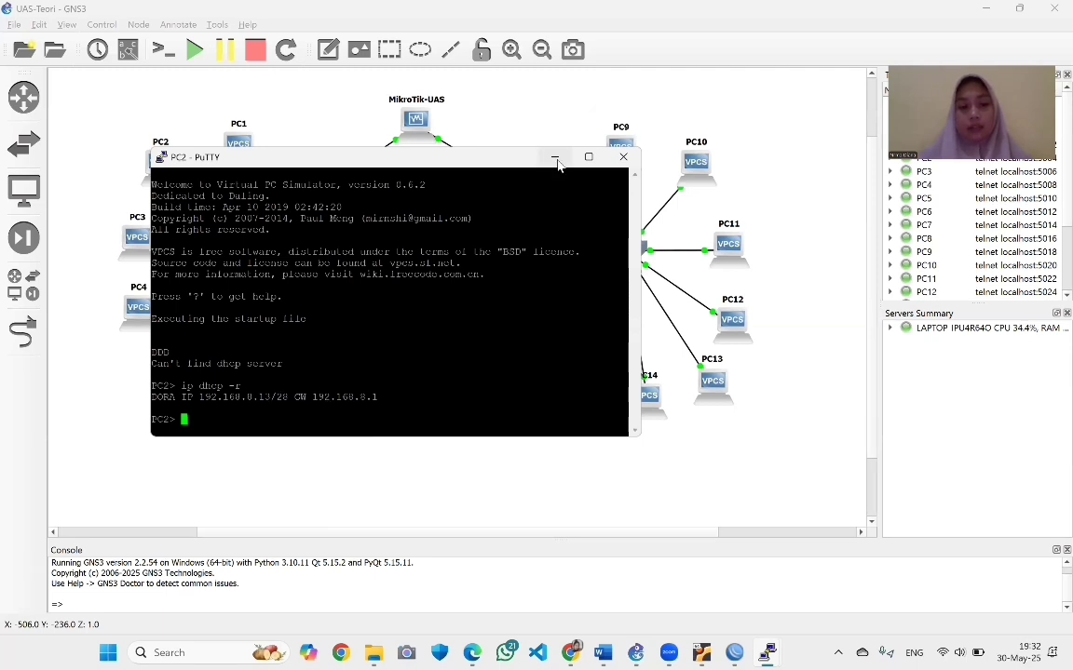
# Save PC2's configuration to startup.vpc and return to its console
pyautogui.write('save')
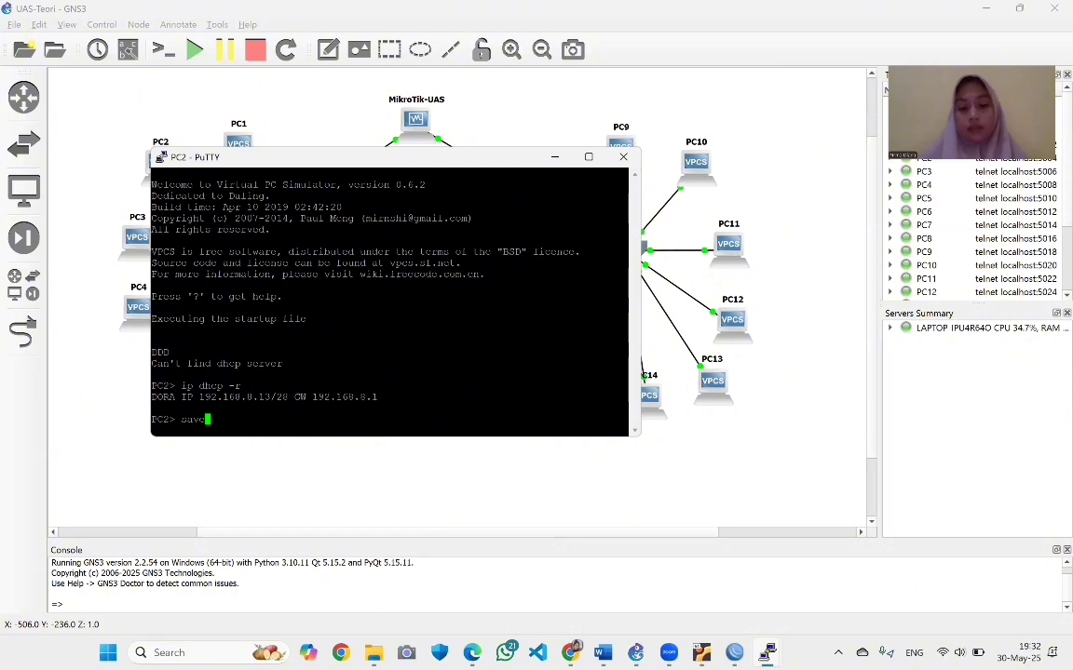
pyautogui.press('Return')
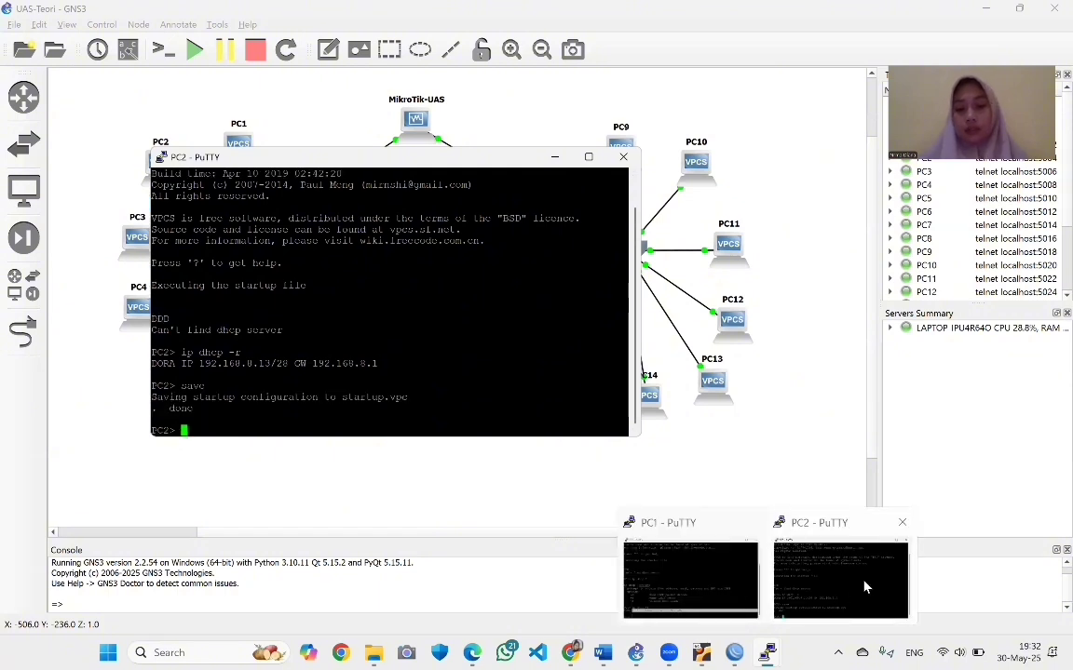
pyautogui.click(766, 653)
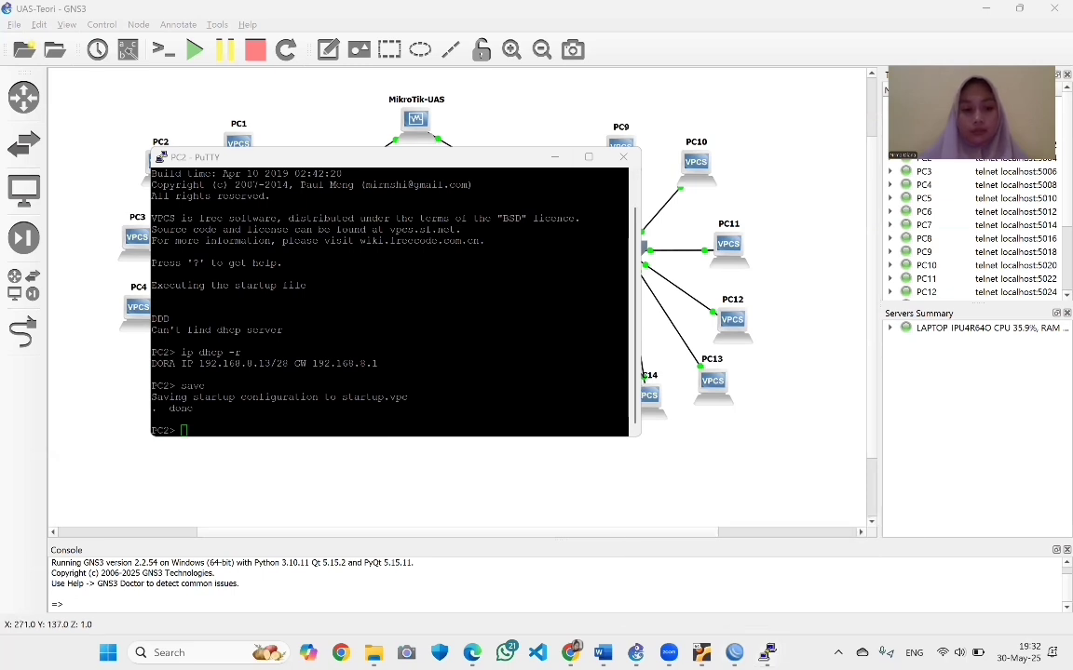
pyautogui.click(557, 163)
# Save PC1's startup configuration with 'save'
pyautogui.click(556, 158)
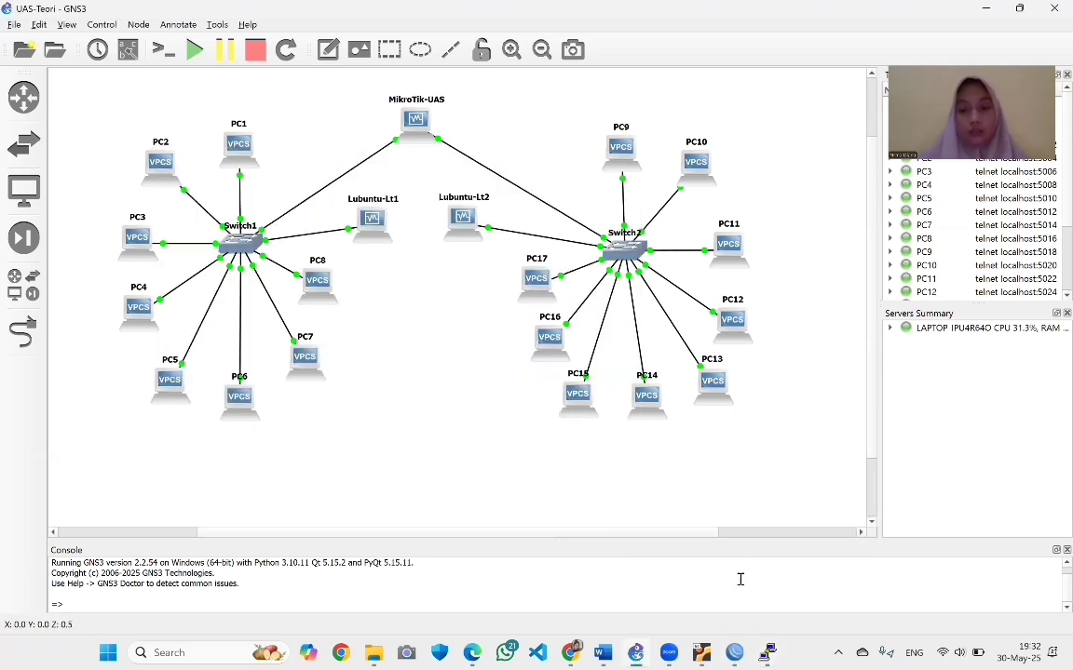
pyautogui.moveTo(767, 653)
pyautogui.click(675, 577)
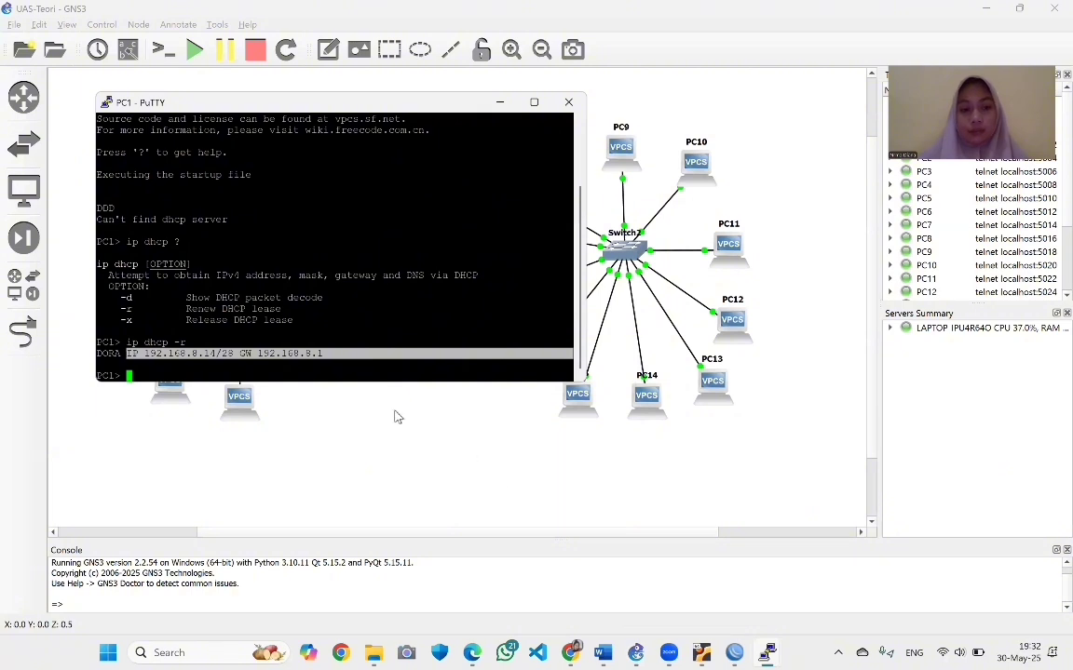
pyautogui.write('save')
pyautogui.press('Return')
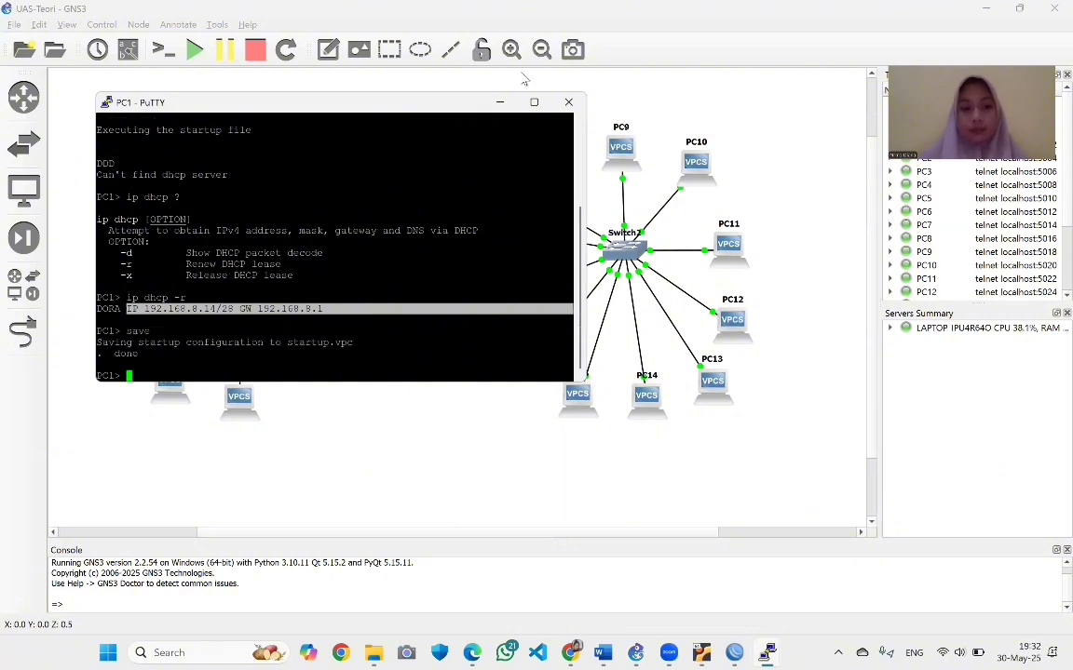
pyautogui.click(501, 102)
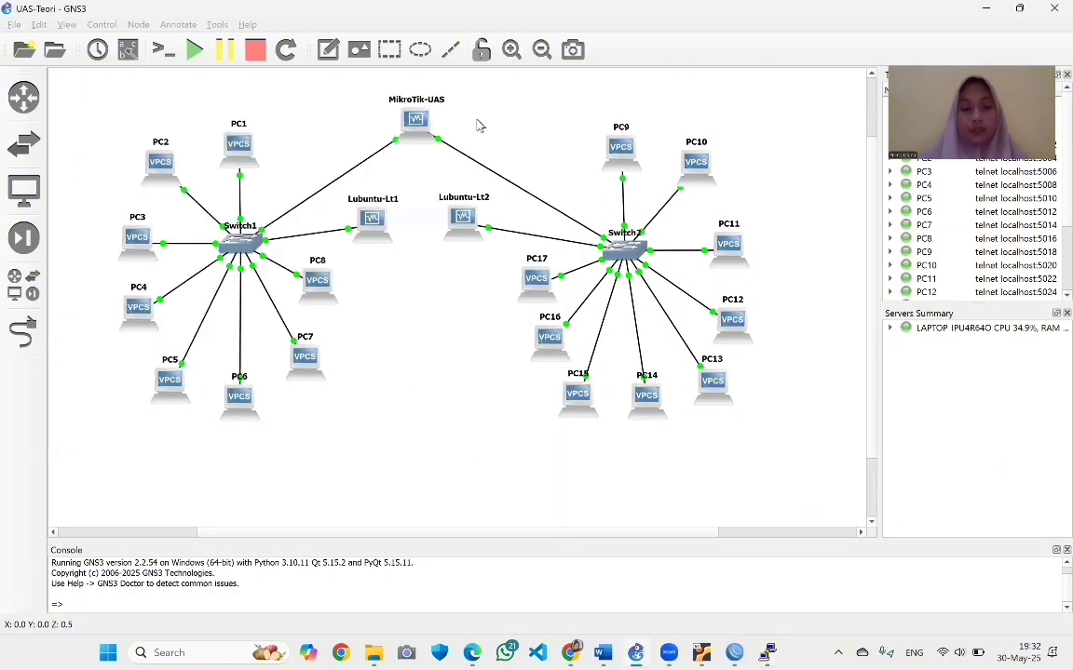
# On PC3's console, run 'ip dhcp -r' for a 192.168.8.0/28 lease, then save
pyautogui.rightClick(133, 240)
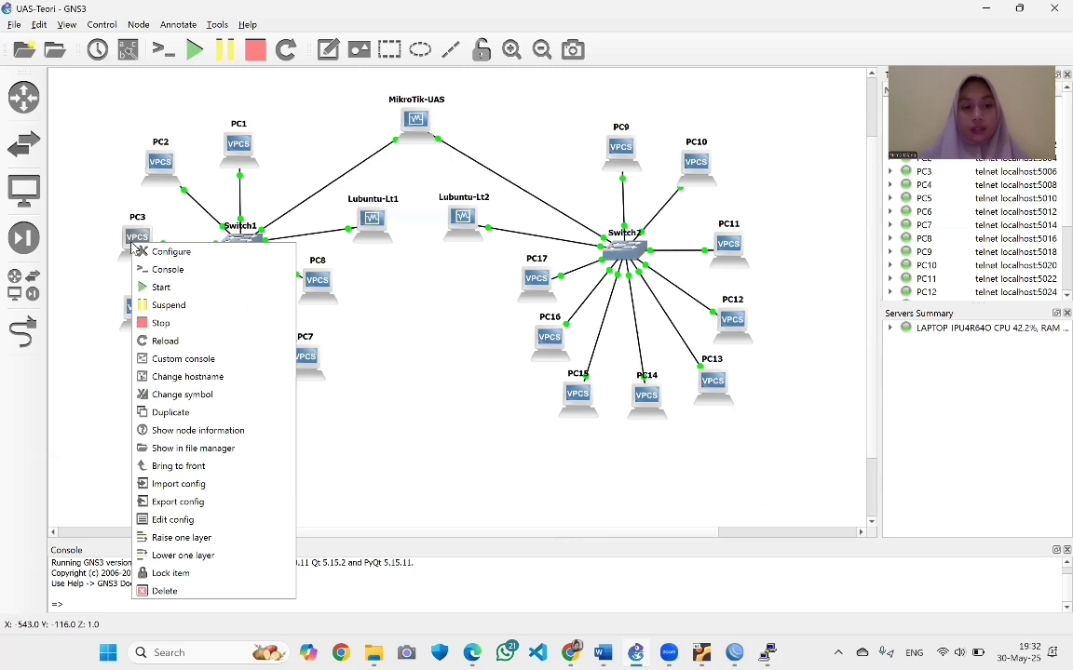
pyautogui.click(173, 269)
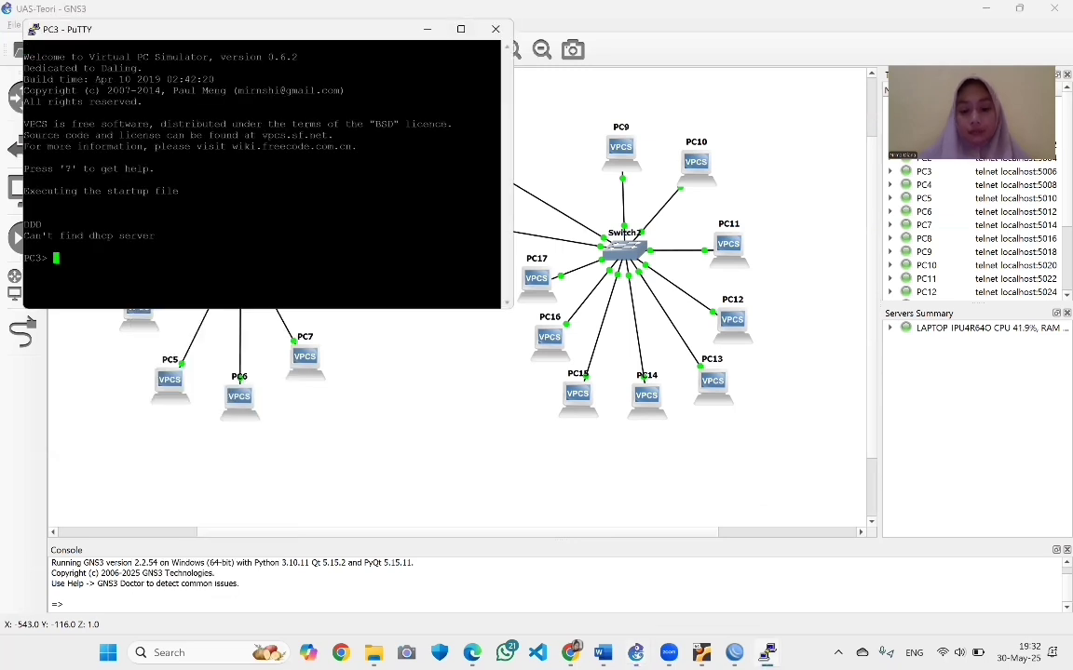
pyautogui.write('ip dhcp')
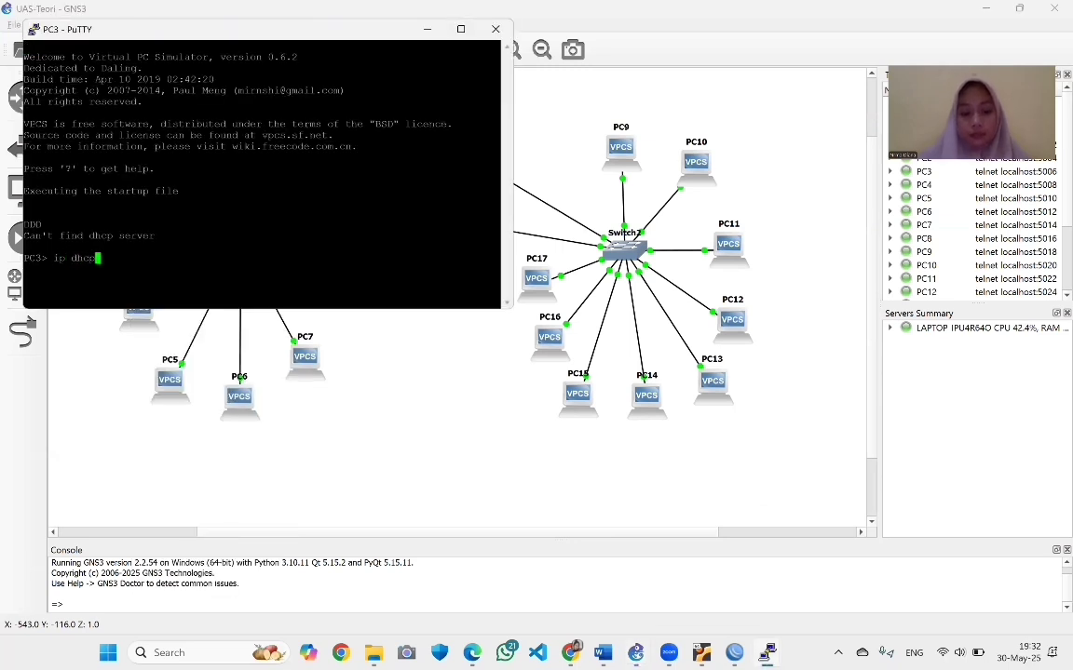
pyautogui.write(' -r')
pyautogui.press('Return')
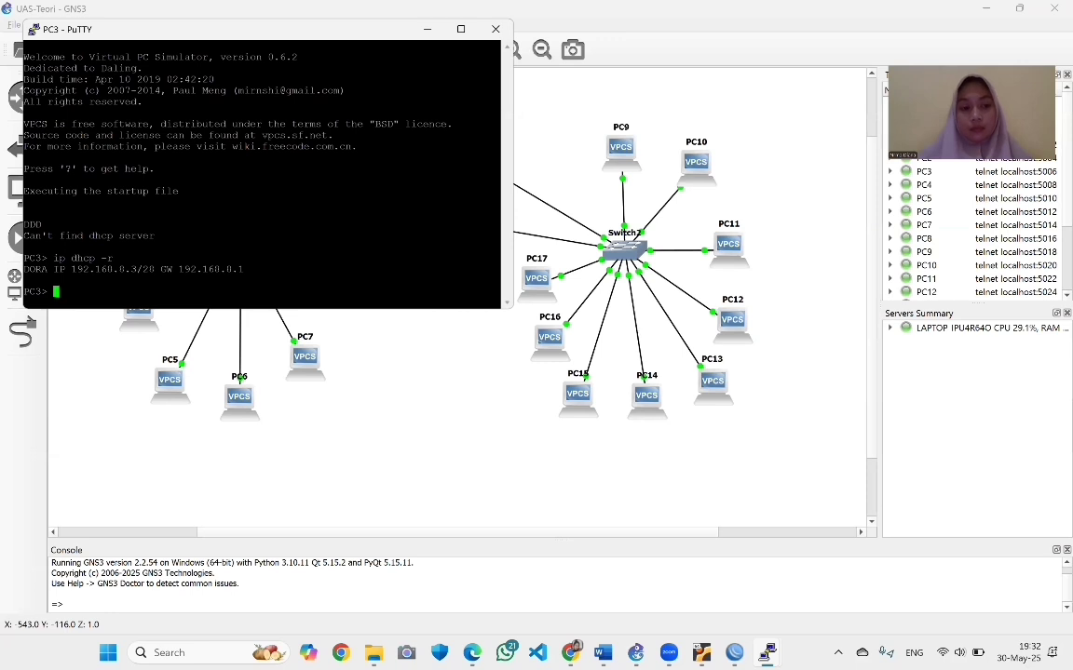
pyautogui.write('save')
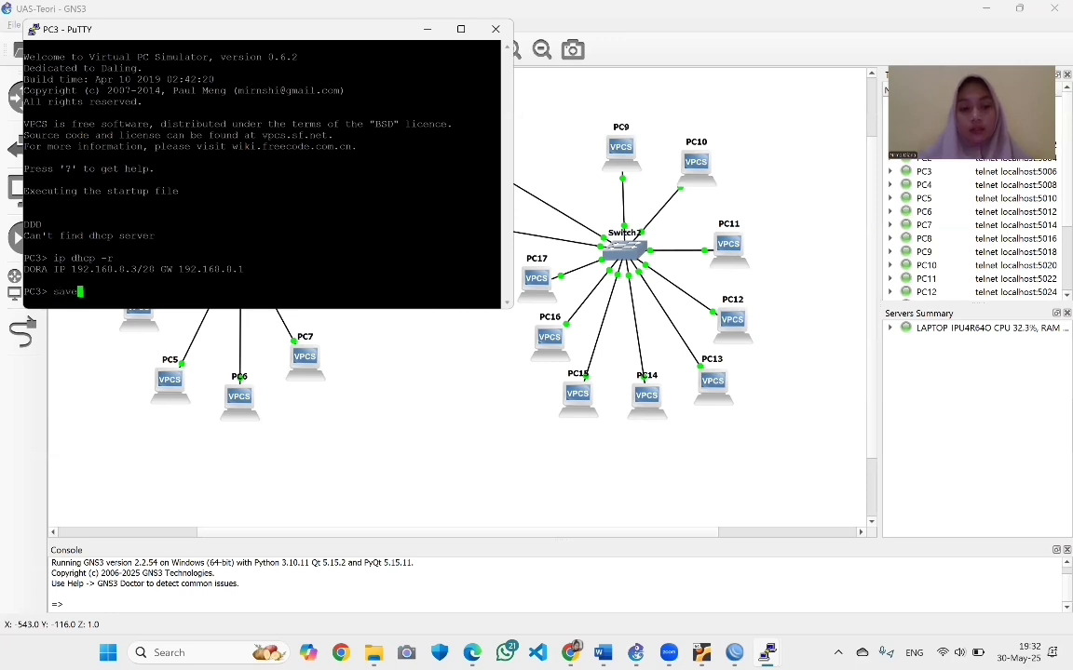
pyautogui.press('Return')
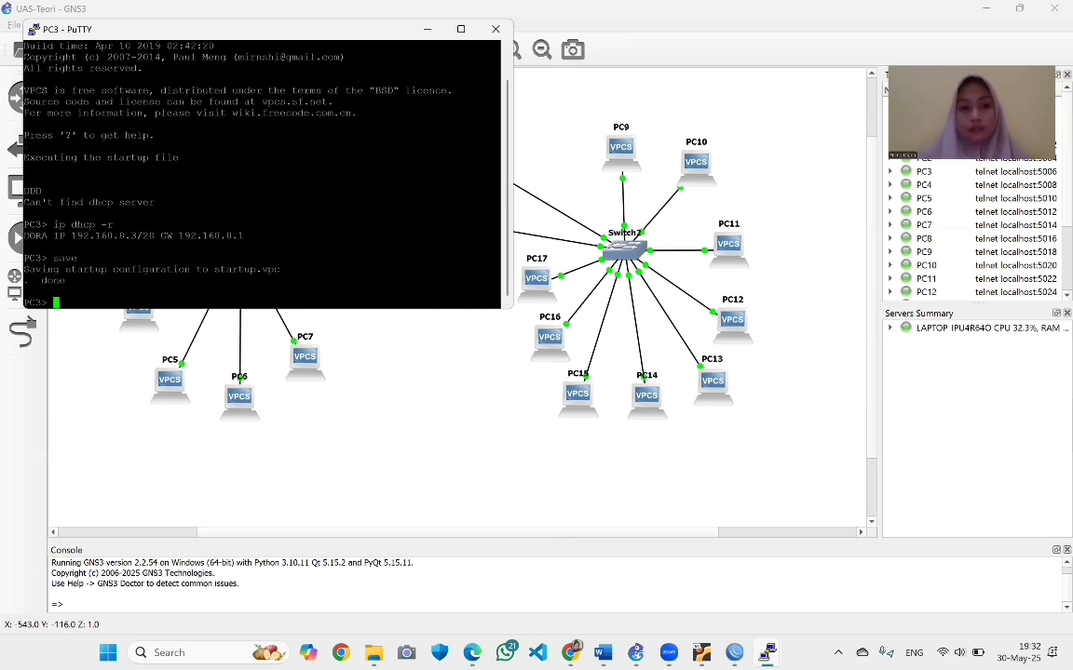
pyautogui.click(426, 29)
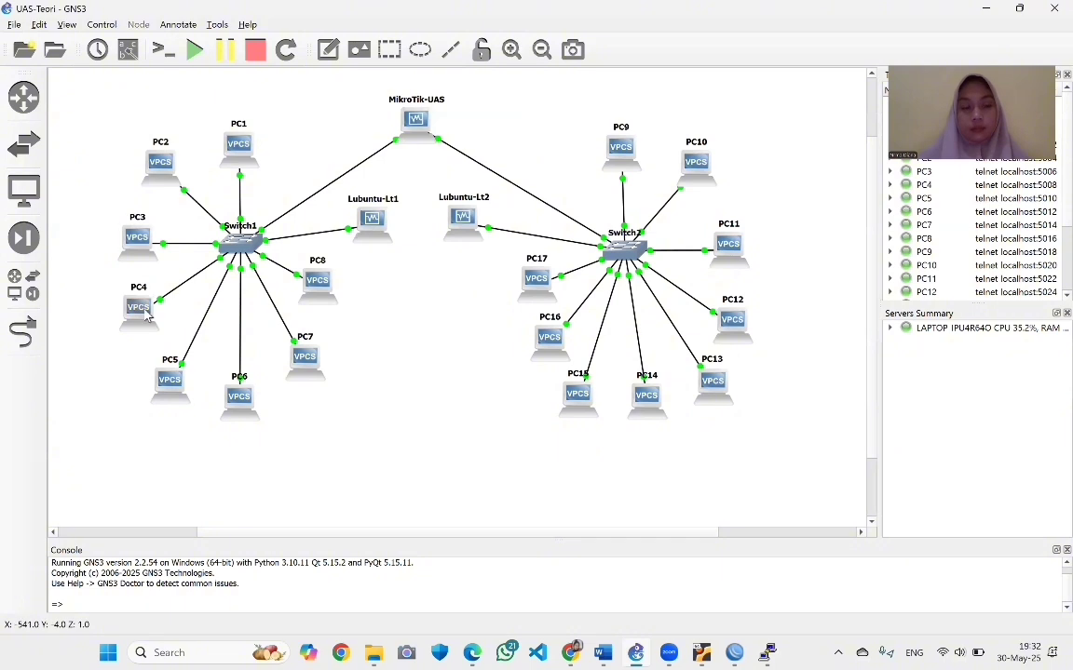
# On PC4's console, run 'ip dhcp -t' to lease 192.168.8.4/28, then save
pyautogui.rightClick(146, 314)
pyautogui.click(182, 337)
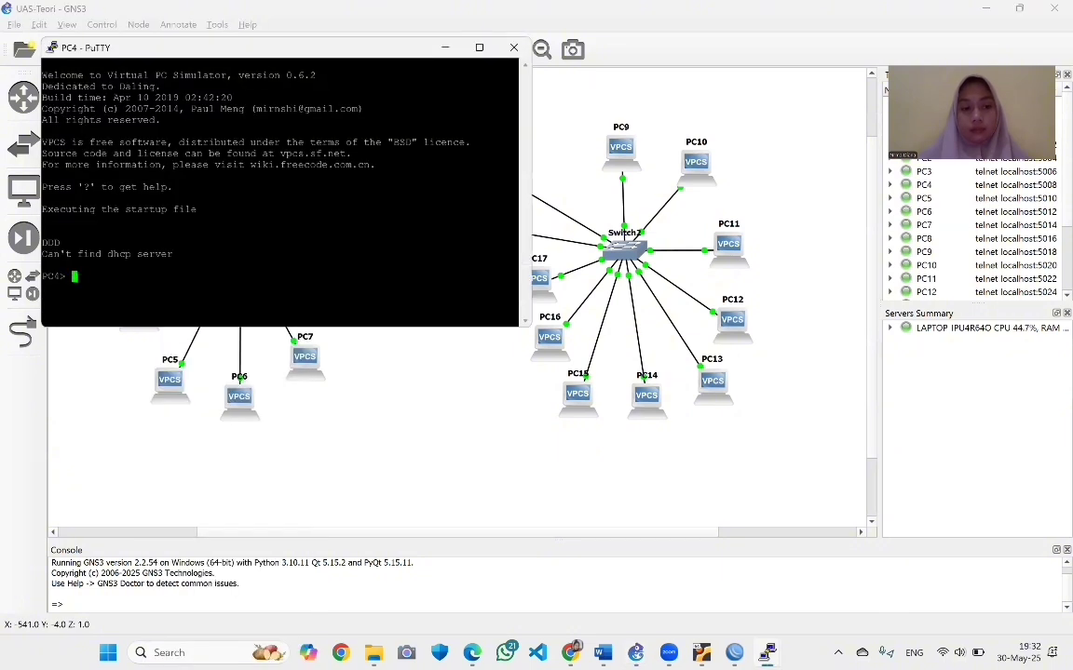
pyautogui.write('ip dhc')
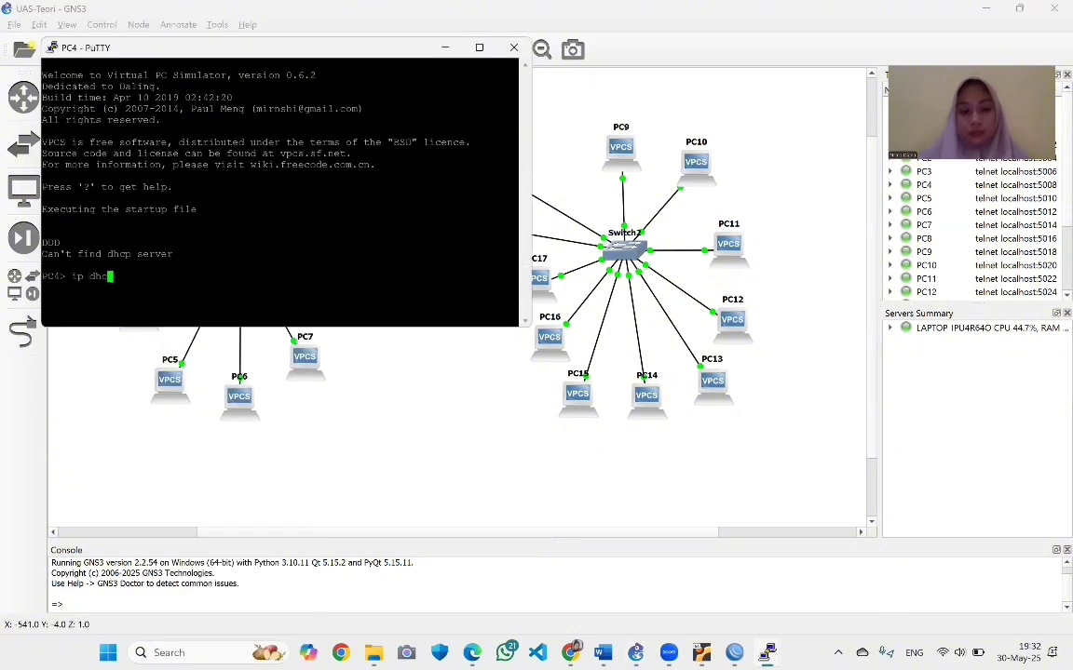
pyautogui.write('p -t')
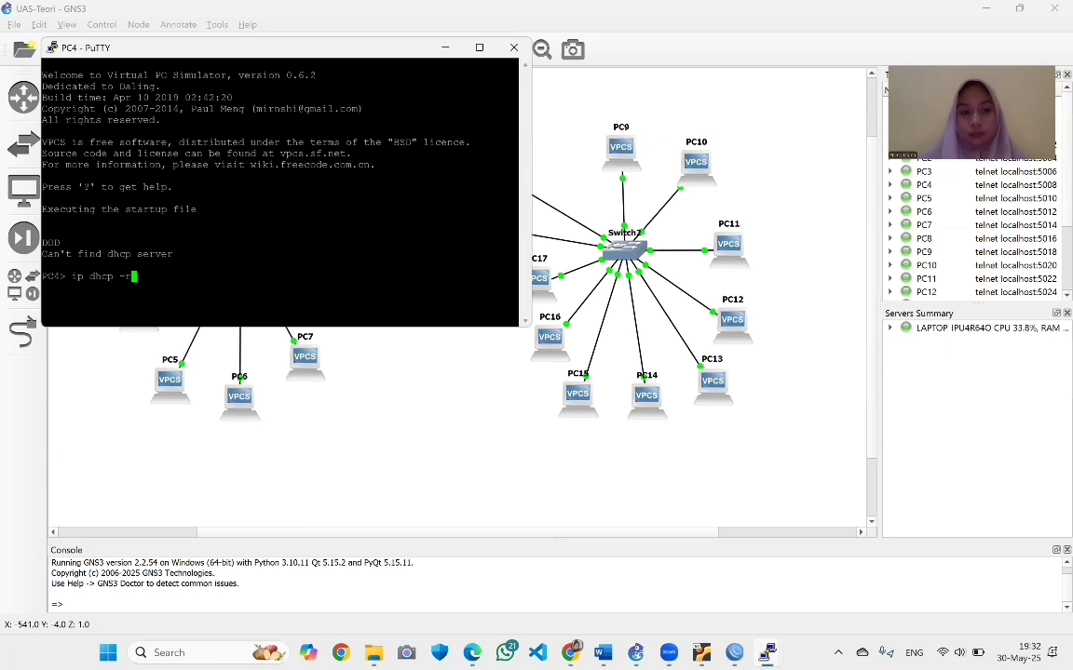
pyautogui.press('Return')
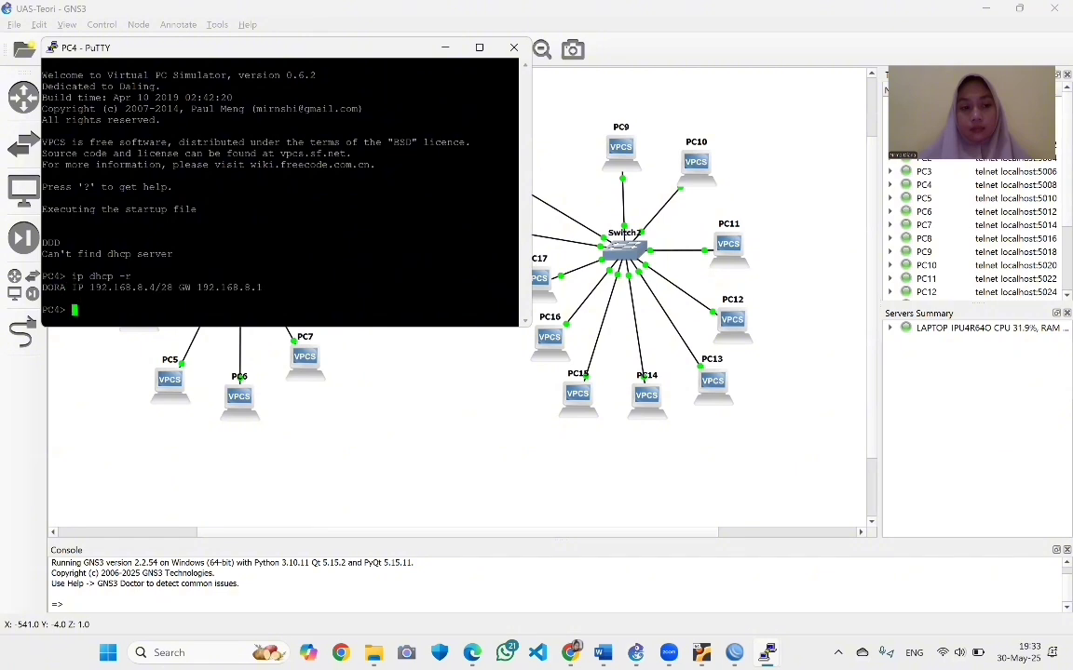
pyautogui.write('save')
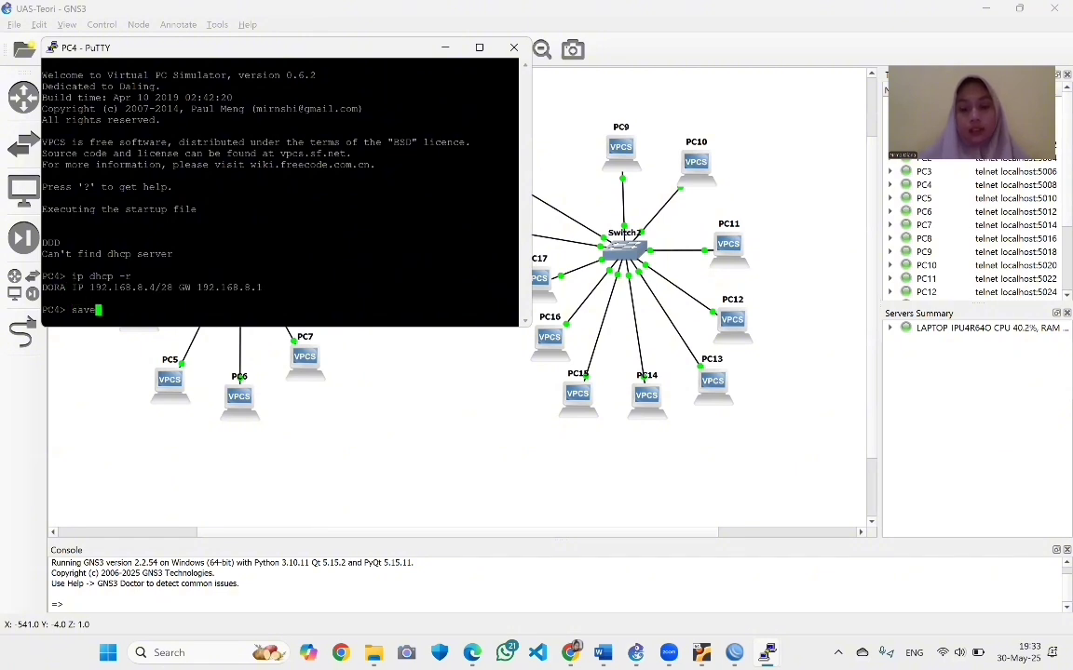
pyautogui.press('Return')
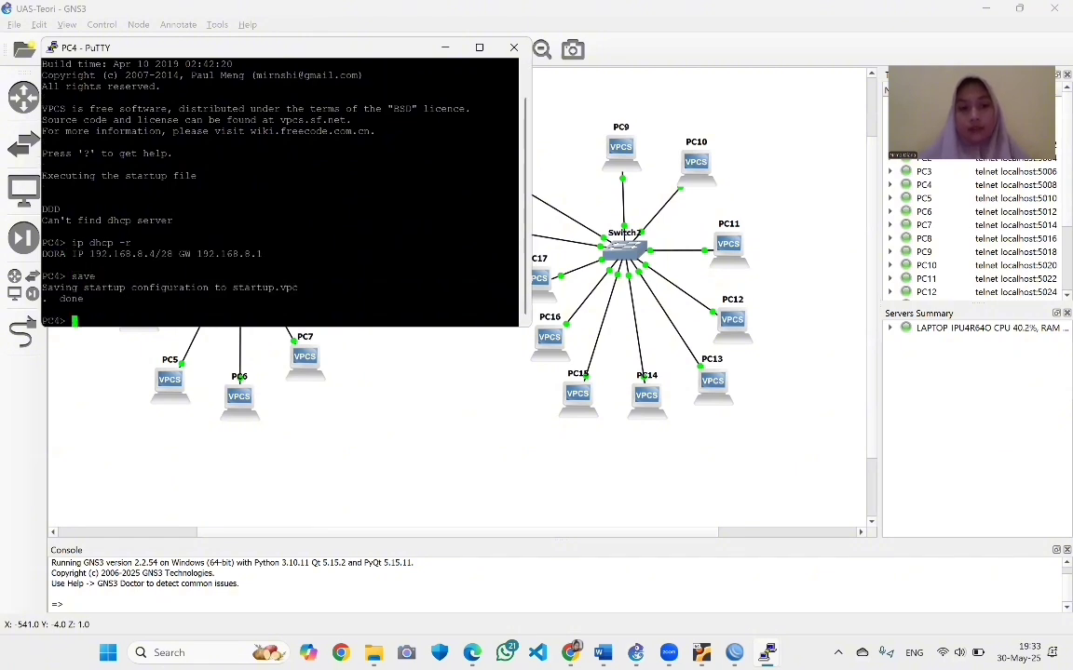
# From PC5's console, request a DHCP address with ip dhcp -r and save its configuration
pyautogui.click(94, 392)
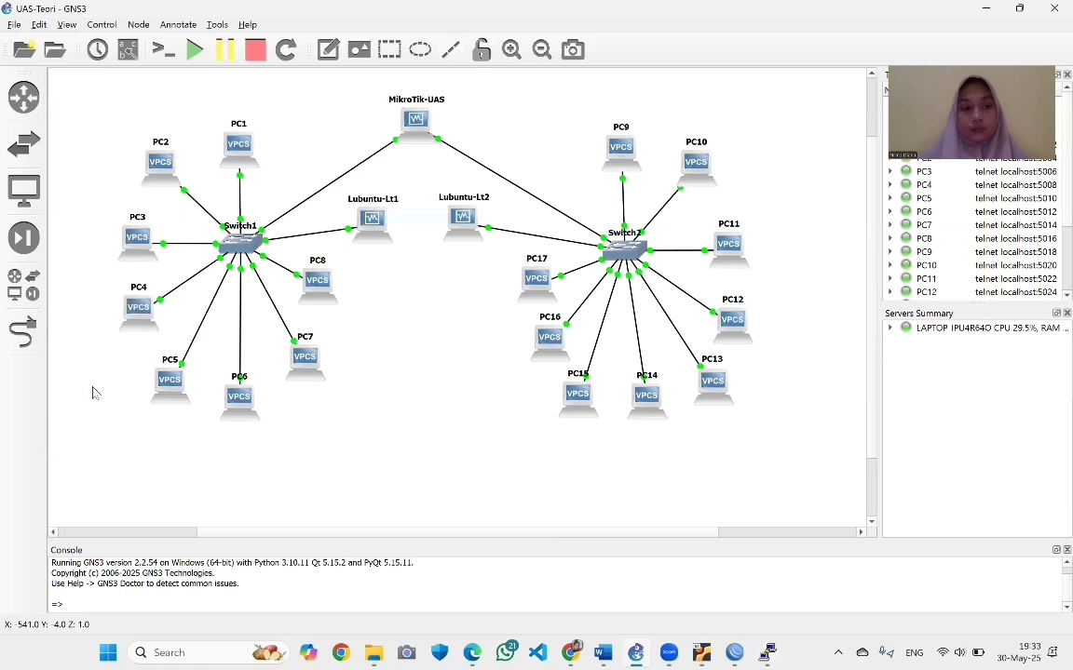
pyautogui.rightClick(170, 380)
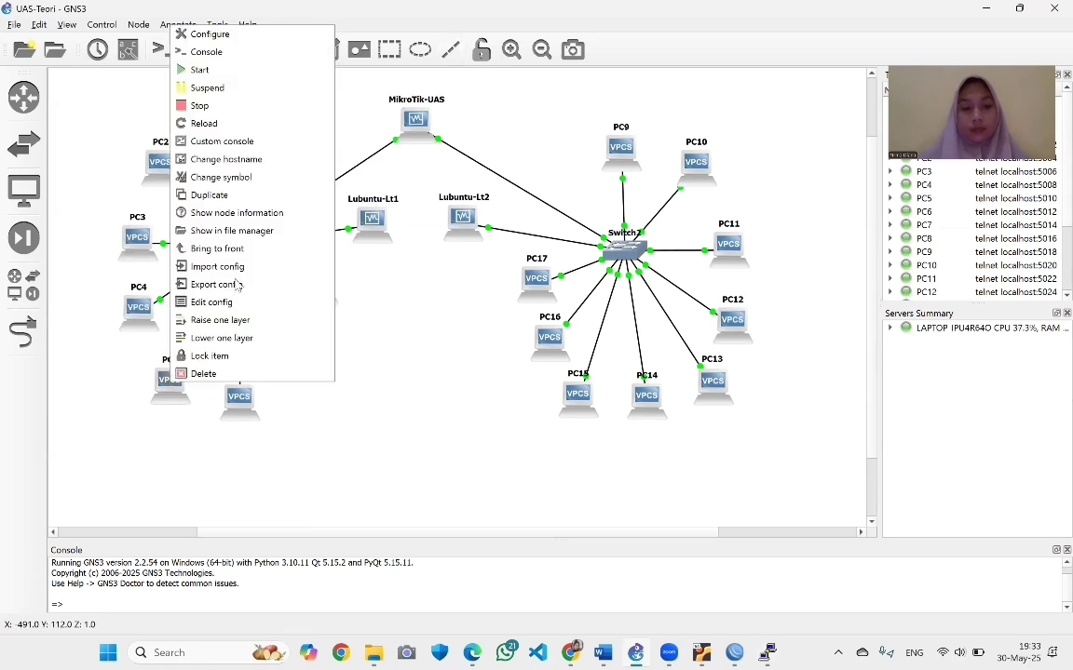
pyautogui.click(235, 57)
pyautogui.write('ip')
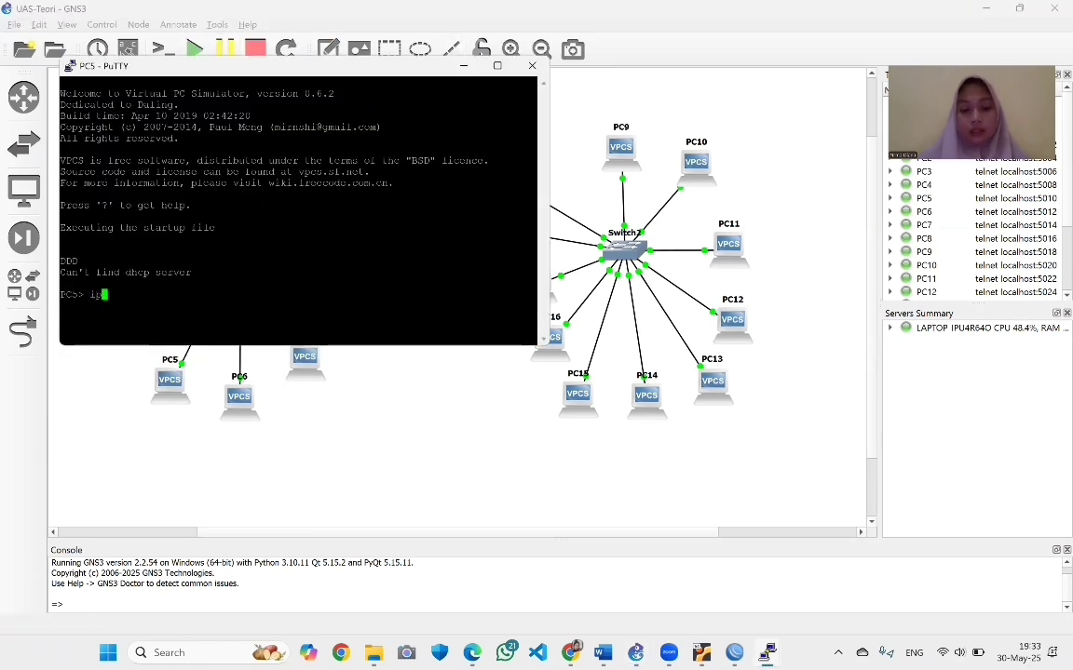
pyautogui.write(' dhcp ')
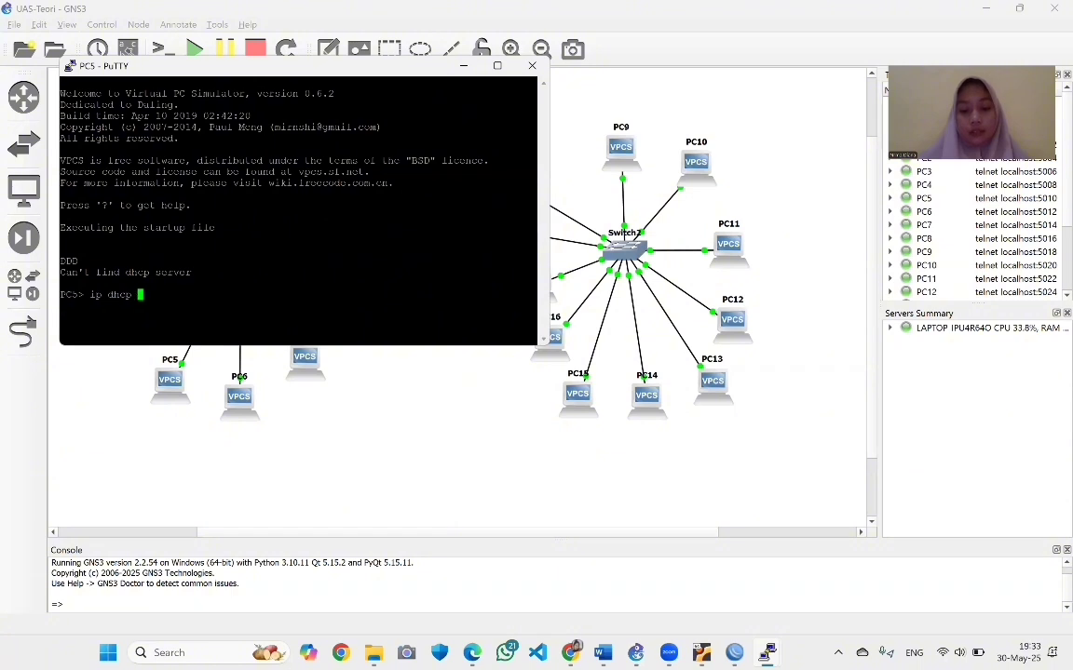
pyautogui.write('-r')
pyautogui.press('Return')
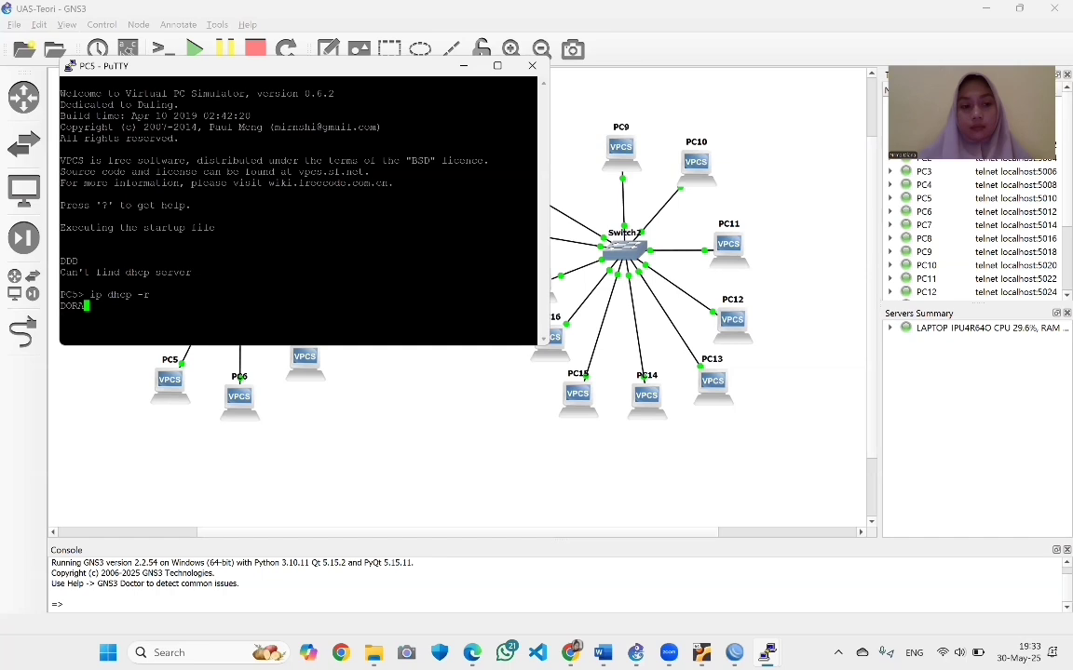
pyautogui.write('s')
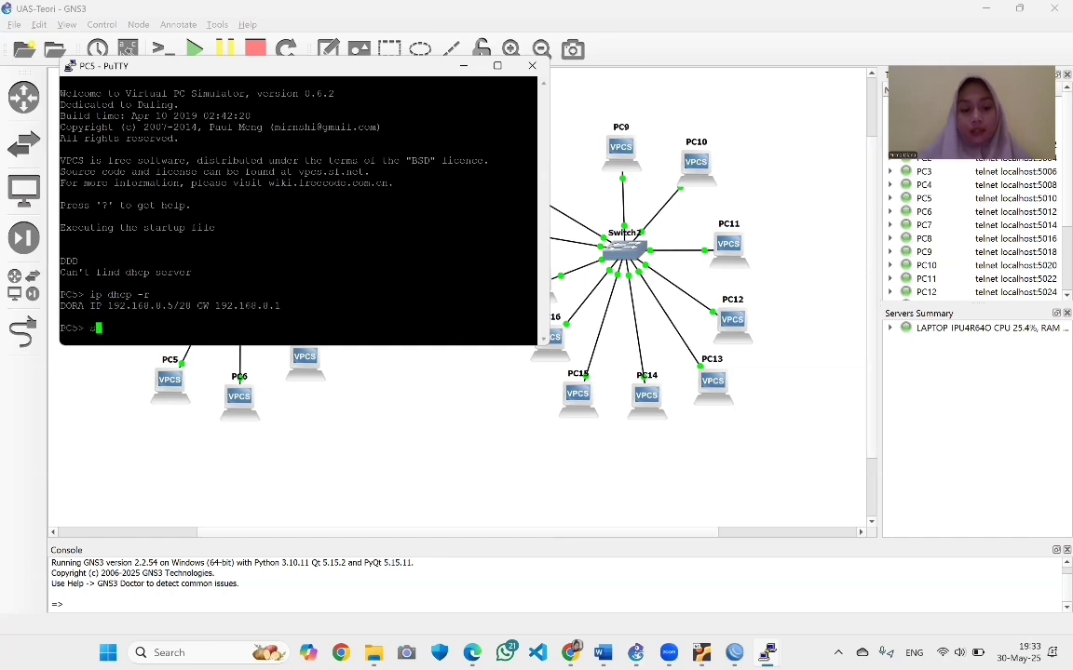
pyautogui.write('ave')
pyautogui.press('Return')
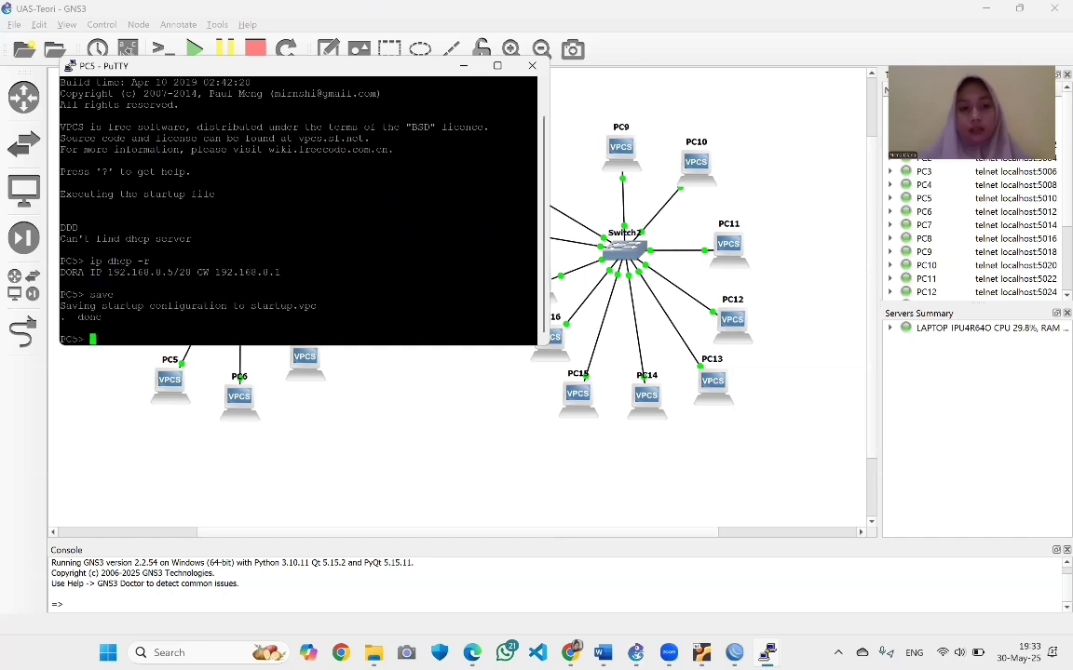
# Get PC6 the DHCP lease 192.168.8.6/28 with gateway 192.168.8.1 and save it
pyautogui.click(463, 66)
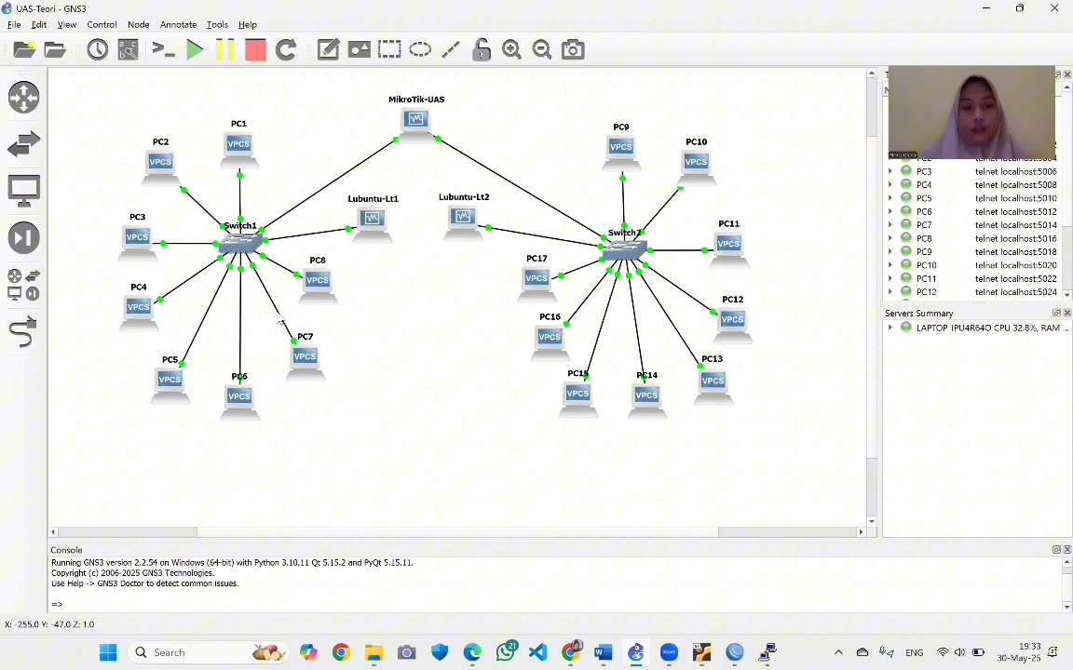
pyautogui.rightClick(241, 394)
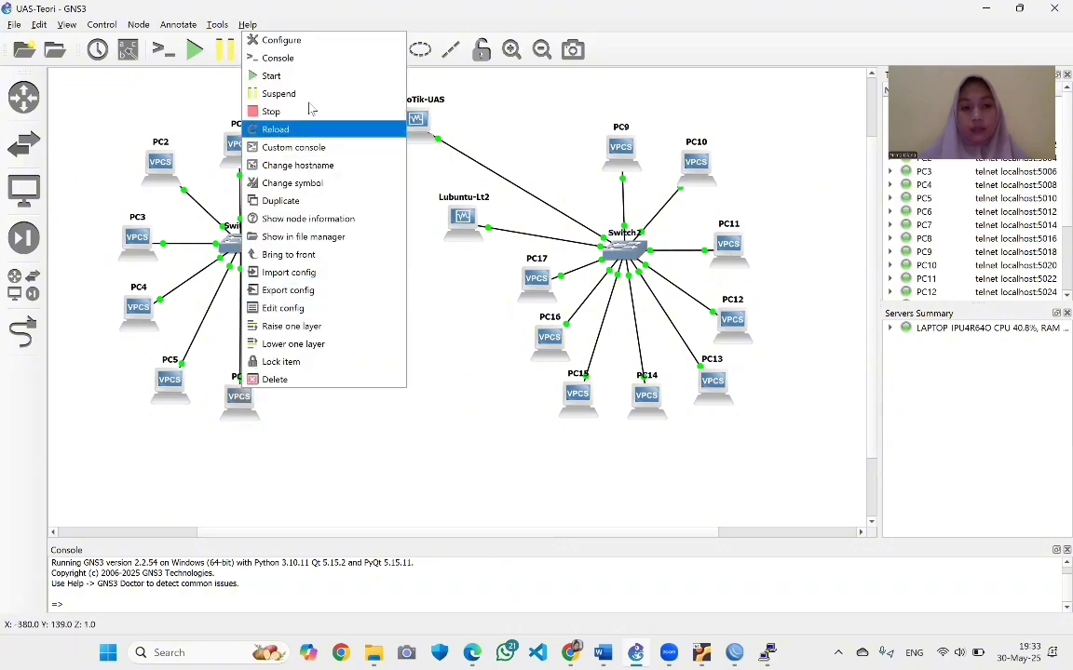
pyautogui.click(279, 62)
pyautogui.write('ip')
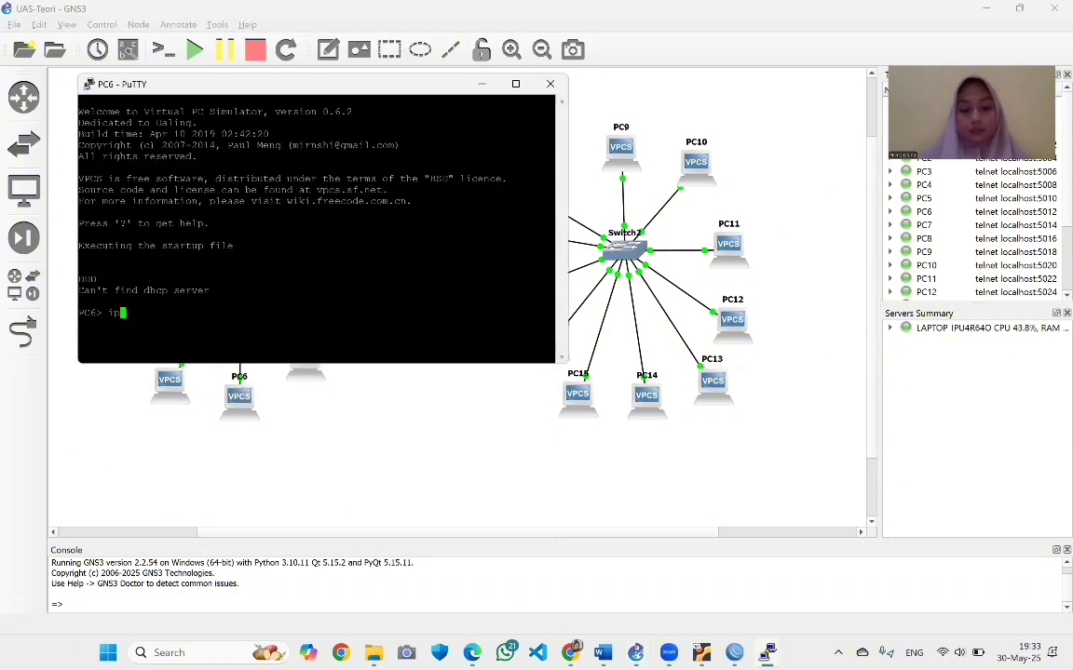
pyautogui.write(' dhcp -r')
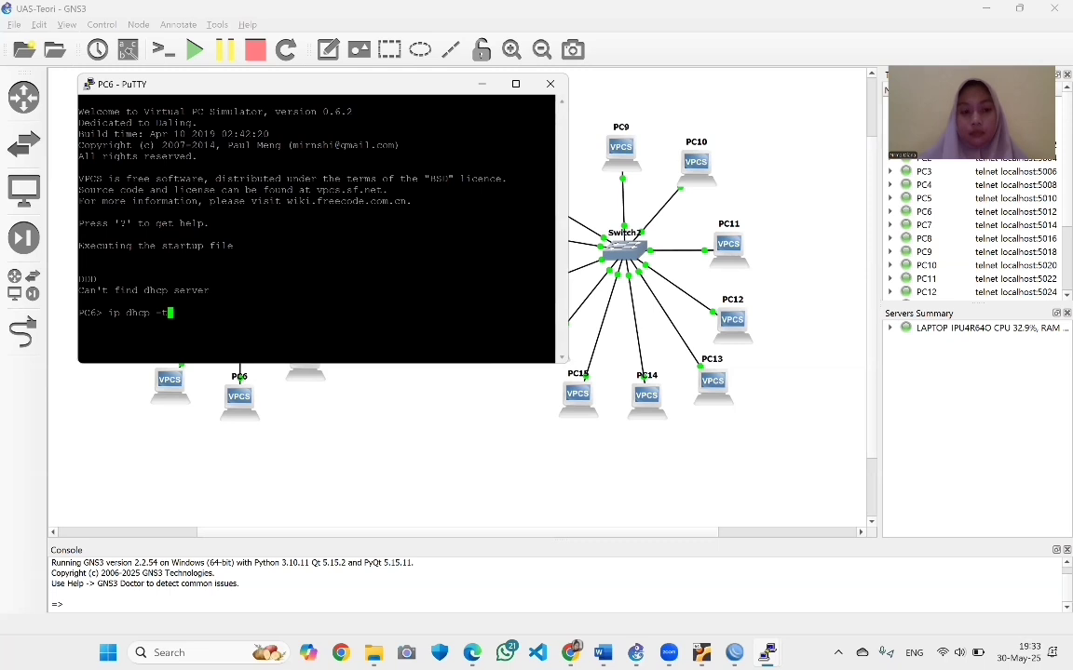
pyautogui.press('Return')
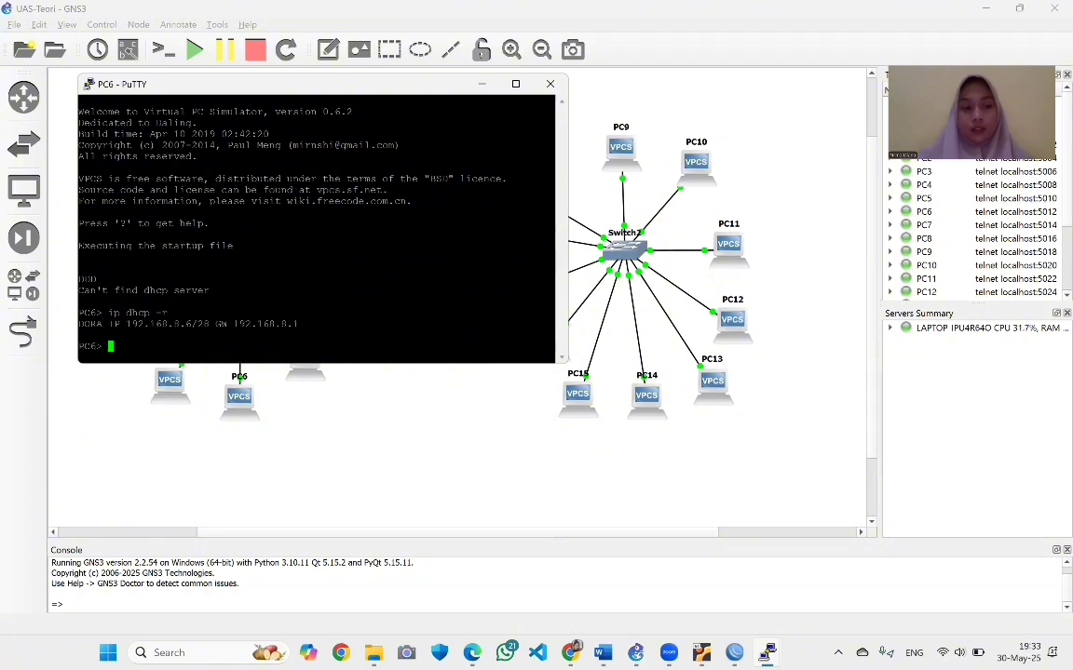
pyautogui.write('save')
pyautogui.press('Return')
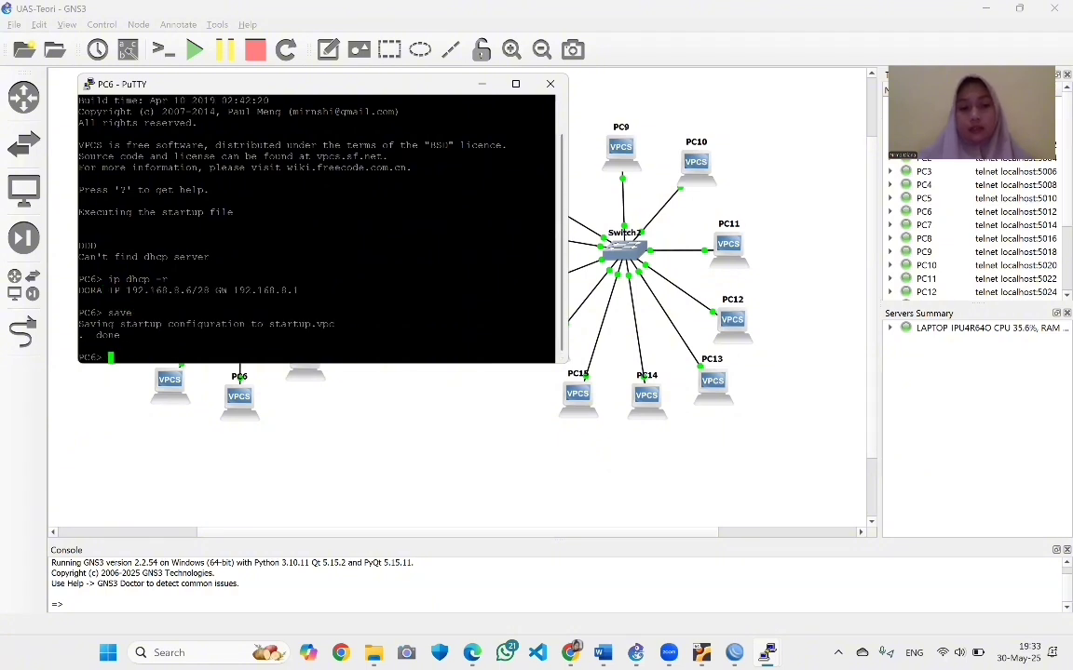
# Get PC7 the DHCP address 192.168.8.7/28 and save its startup configuration
pyautogui.click(481, 83)
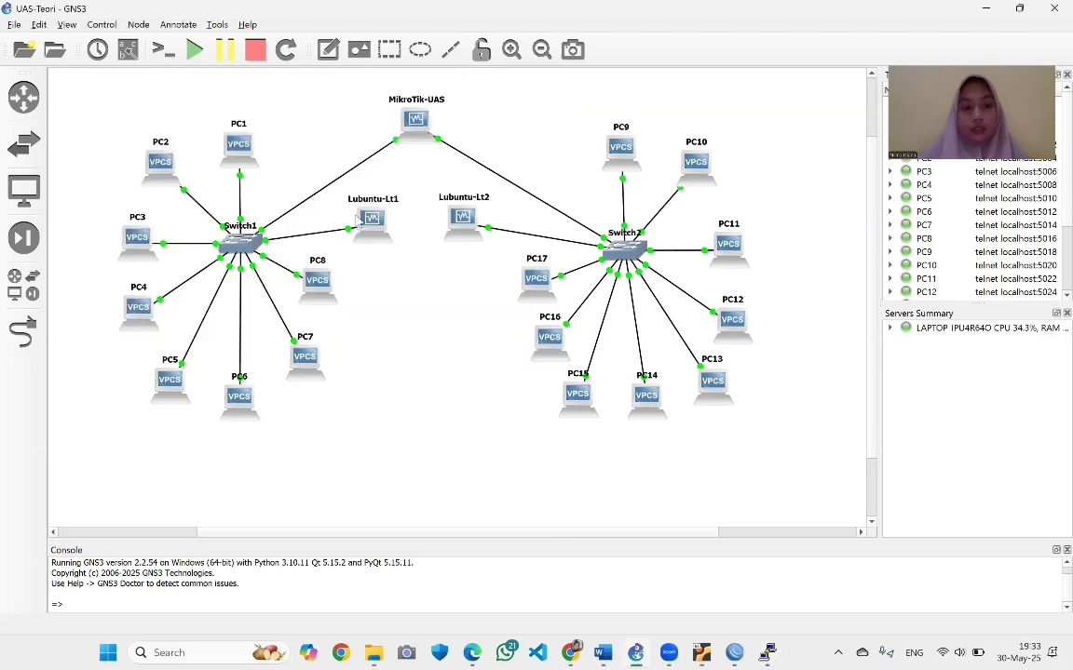
pyautogui.rightClick(313, 362)
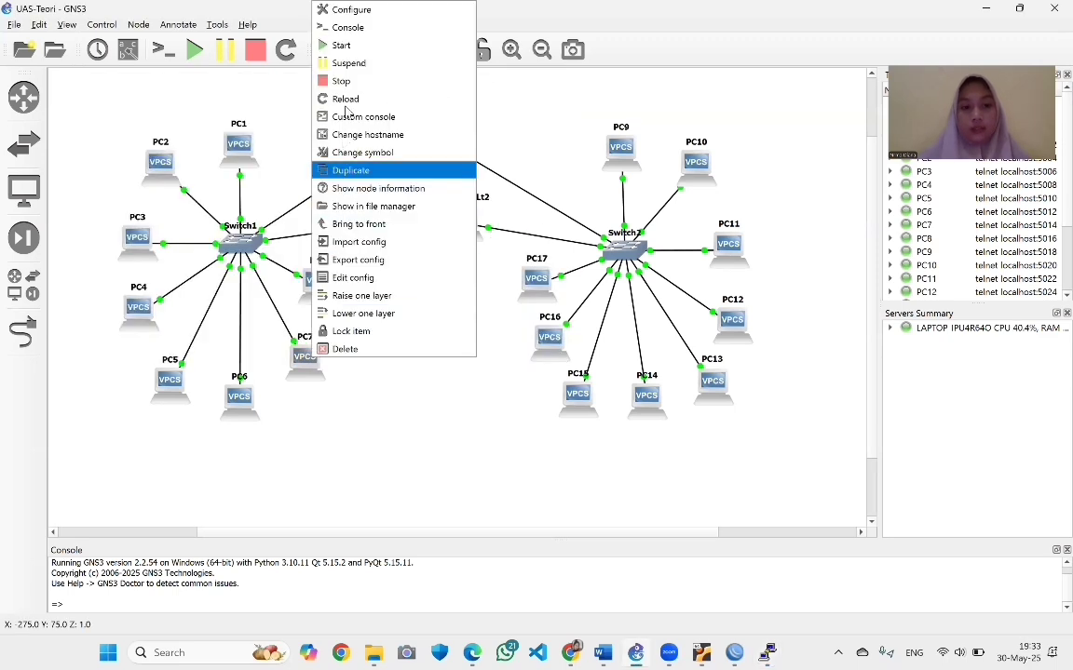
pyautogui.click(347, 27)
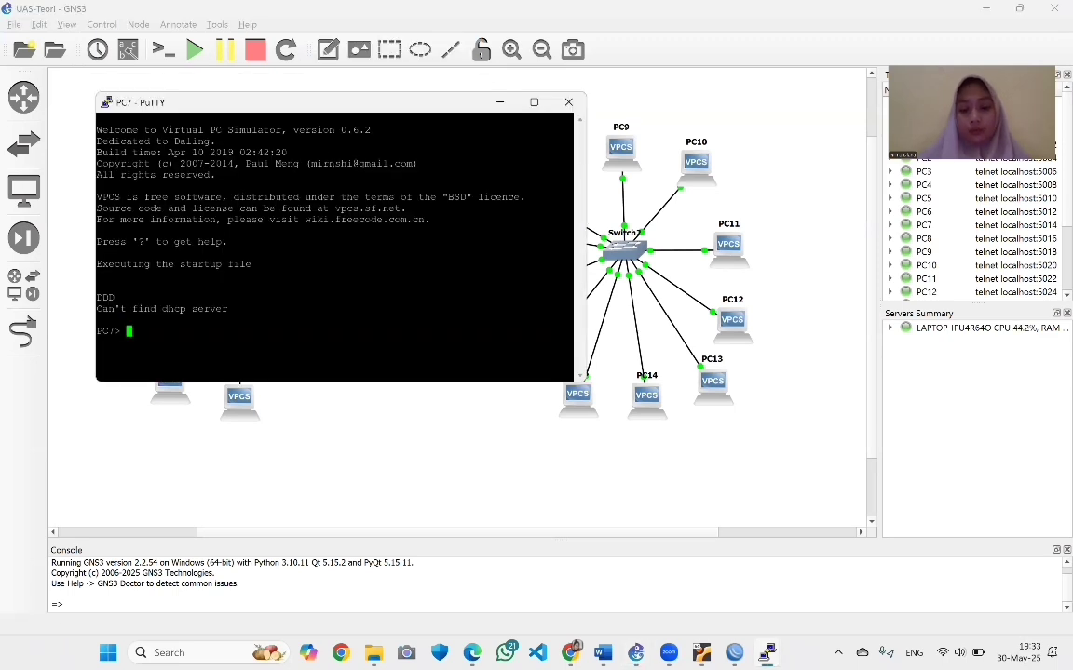
pyautogui.write('ip dhcp -r')
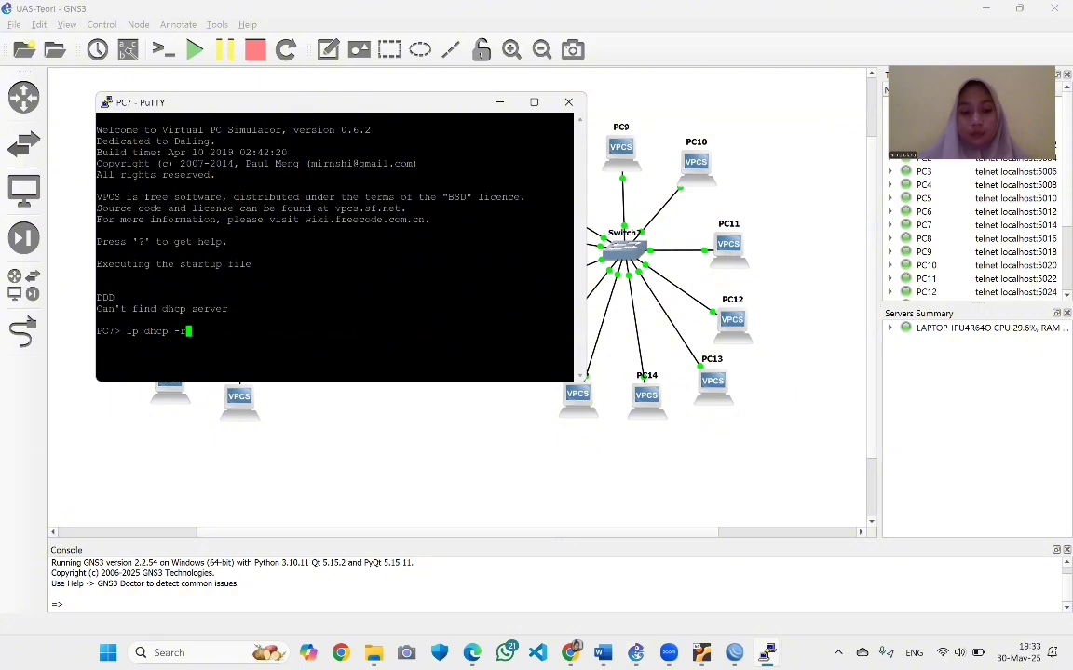
pyautogui.press('Return')
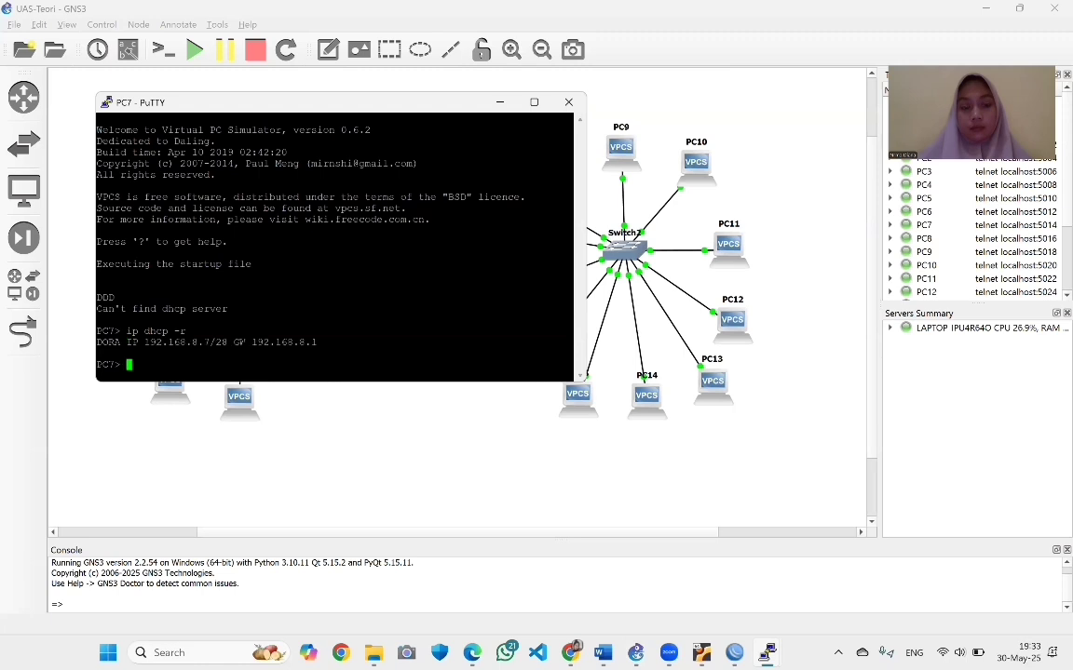
pyautogui.write('save')
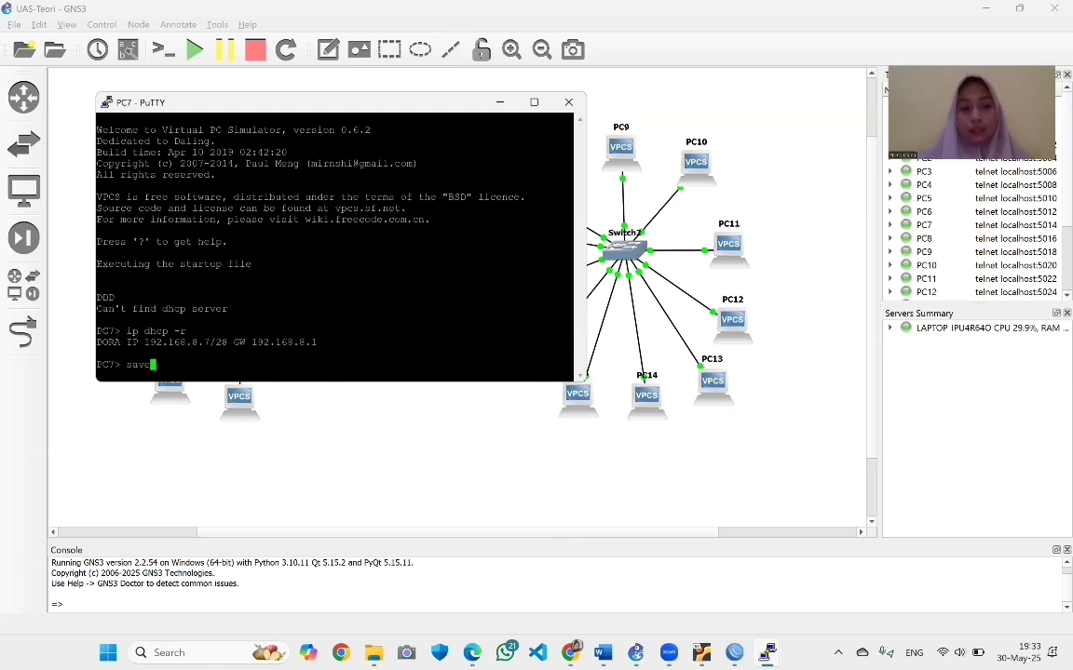
pyautogui.press('Return')
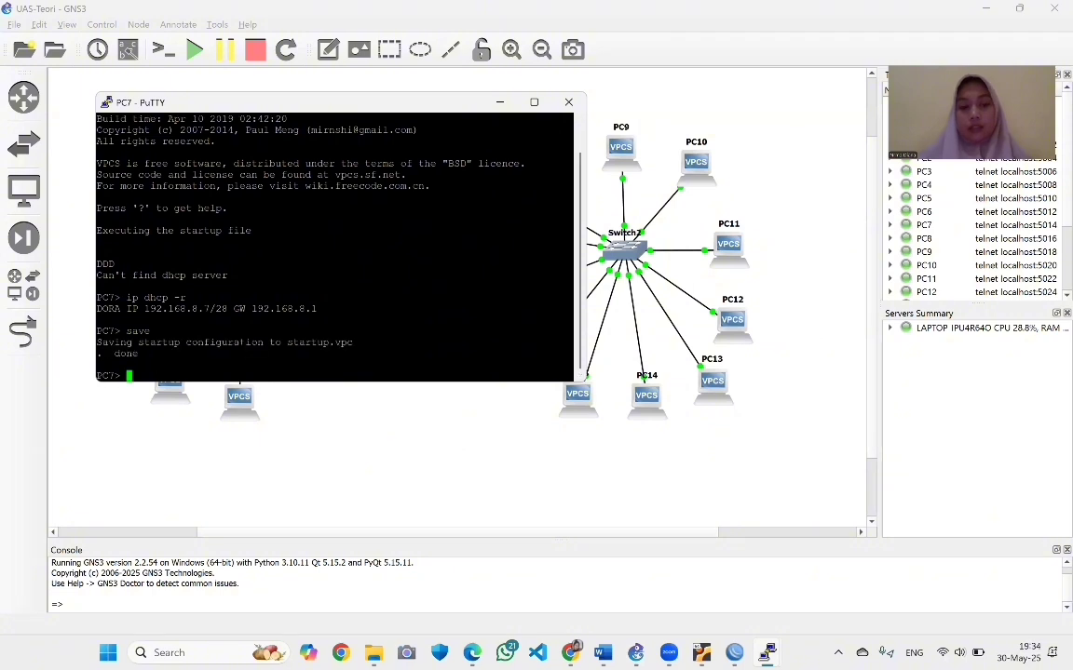
# Get PC8 the DHCP lease 192.168.8.8/28 with gateway 192.168.8.1 and save it
pyautogui.click(500, 104)
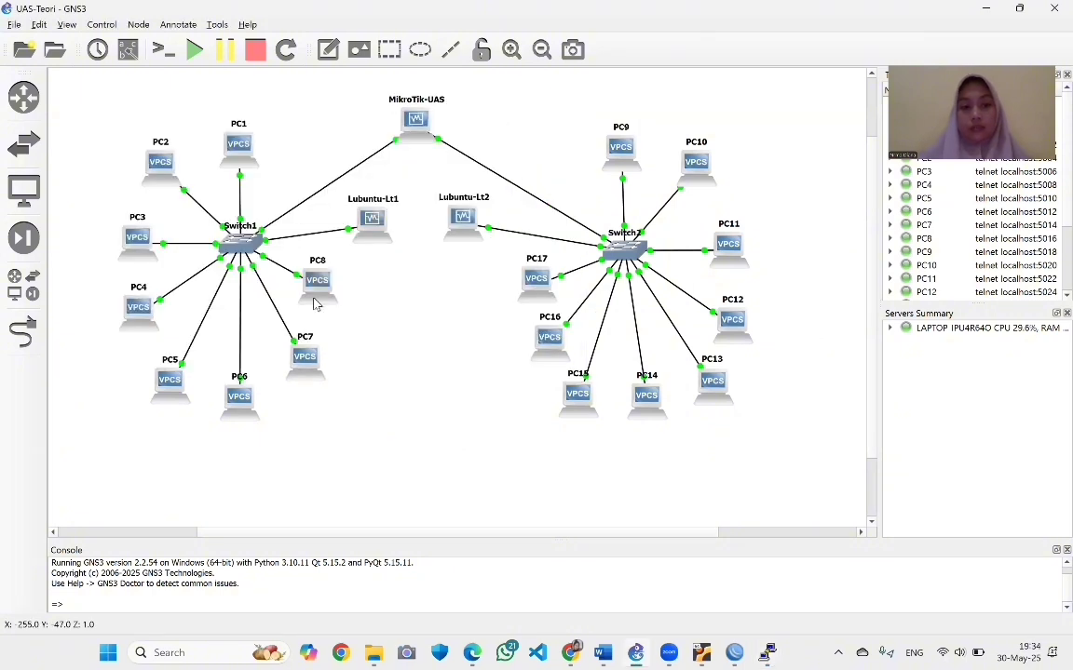
pyautogui.rightClick(314, 292)
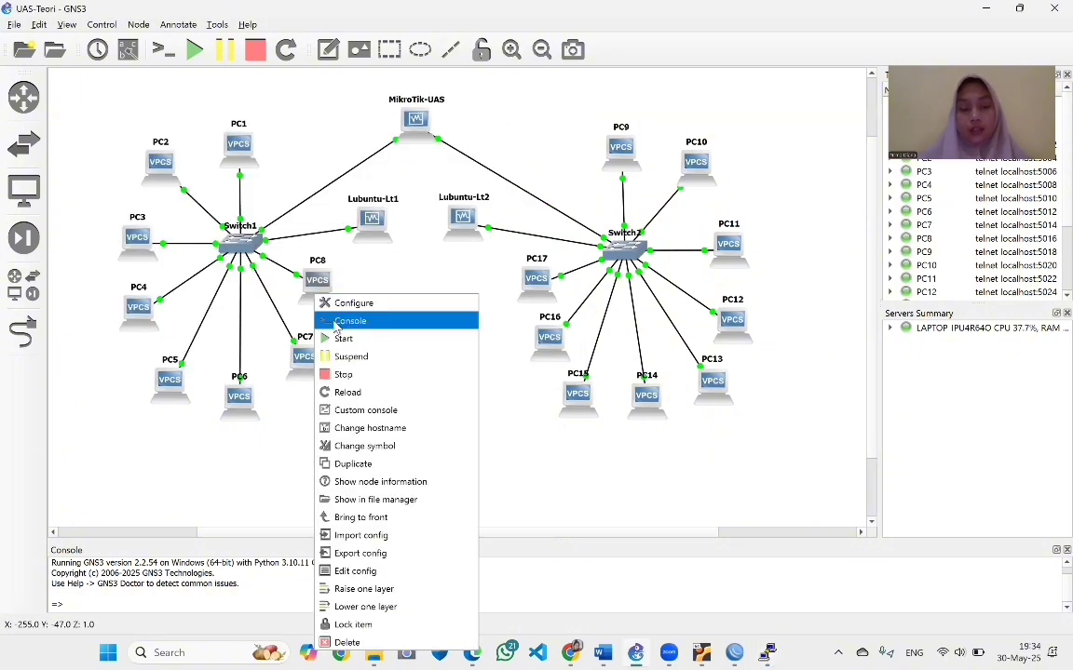
pyautogui.click(337, 320)
pyautogui.write('ip')
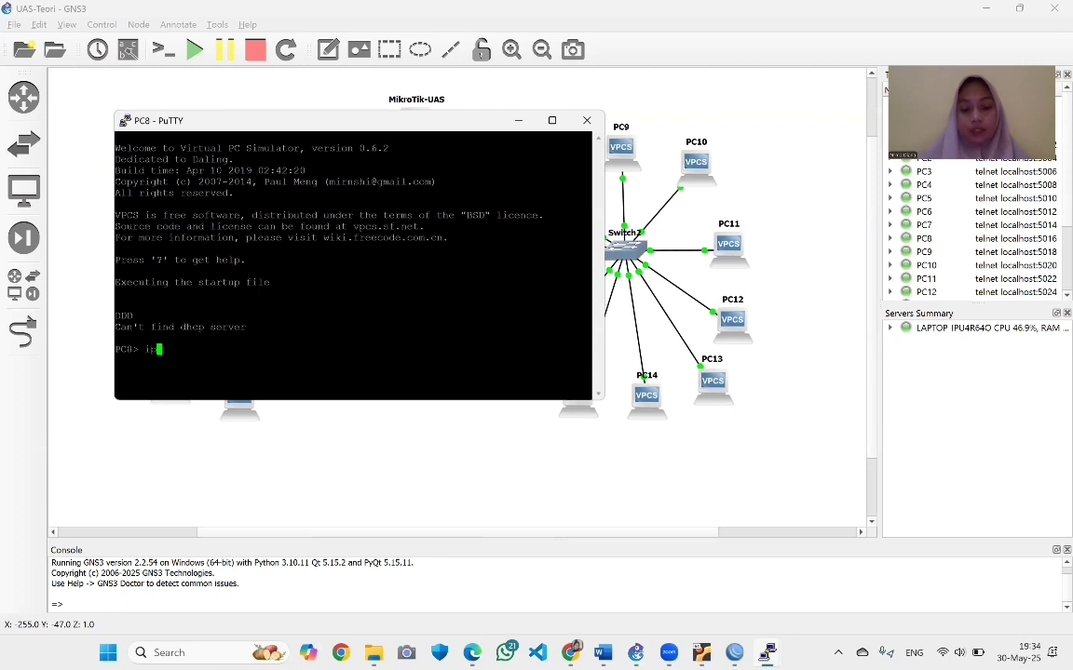
pyautogui.write(' dhcp -r')
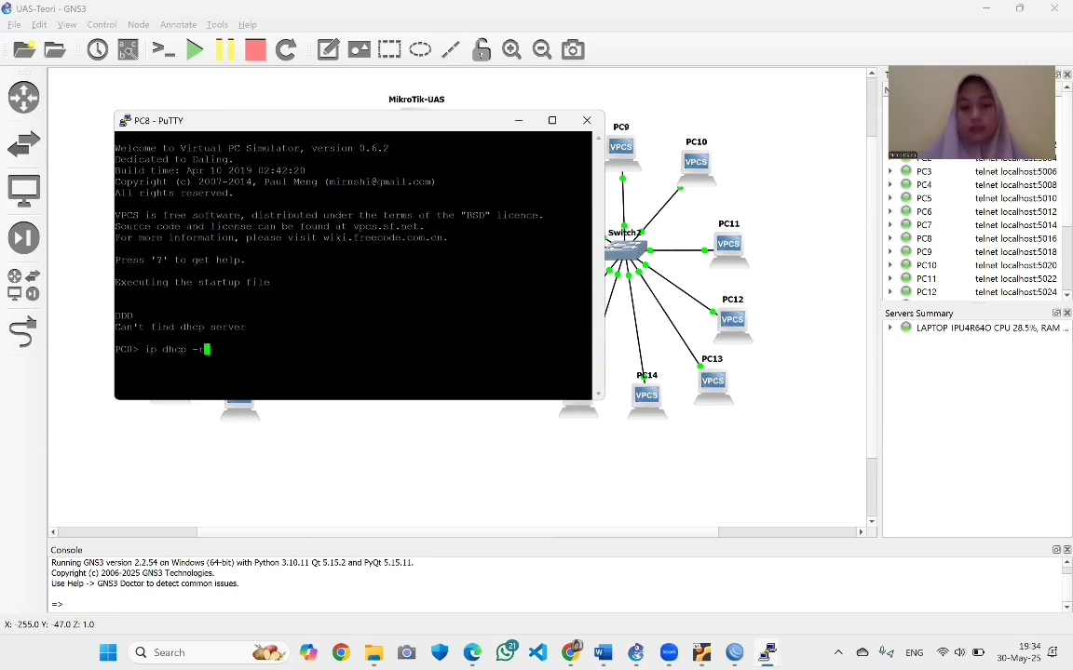
pyautogui.press('Return')
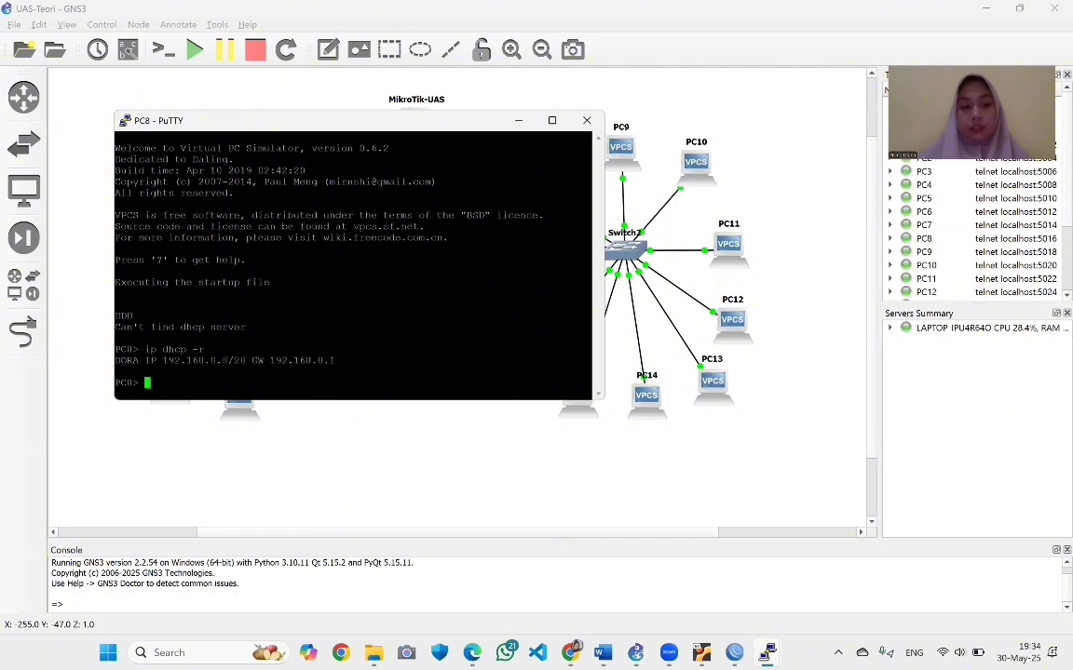
pyautogui.write('save')
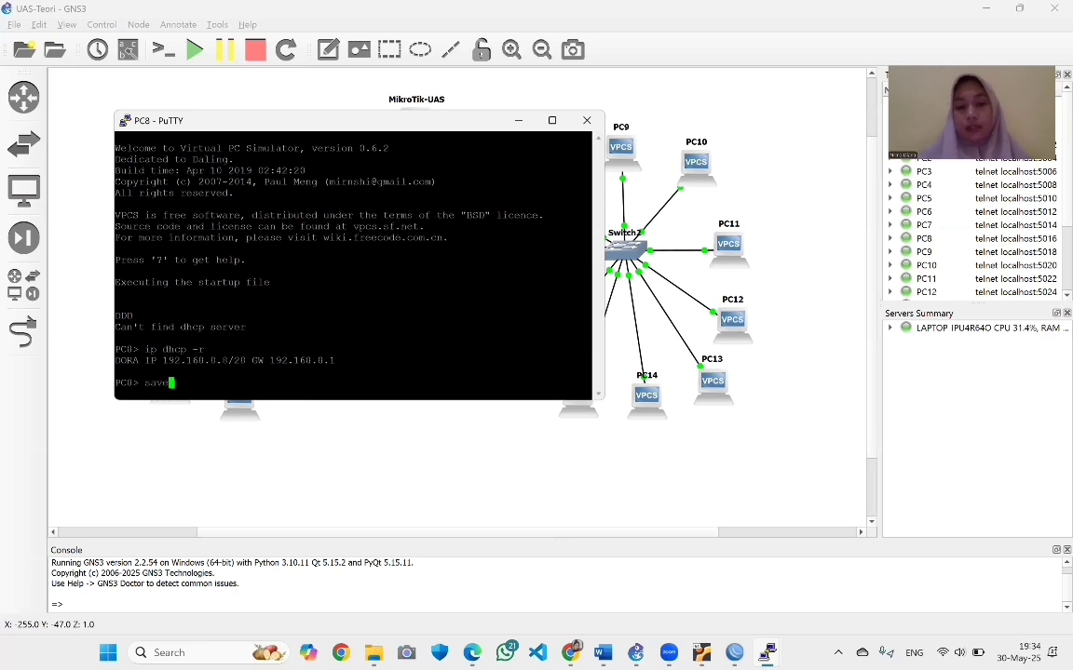
pyautogui.press('Return')
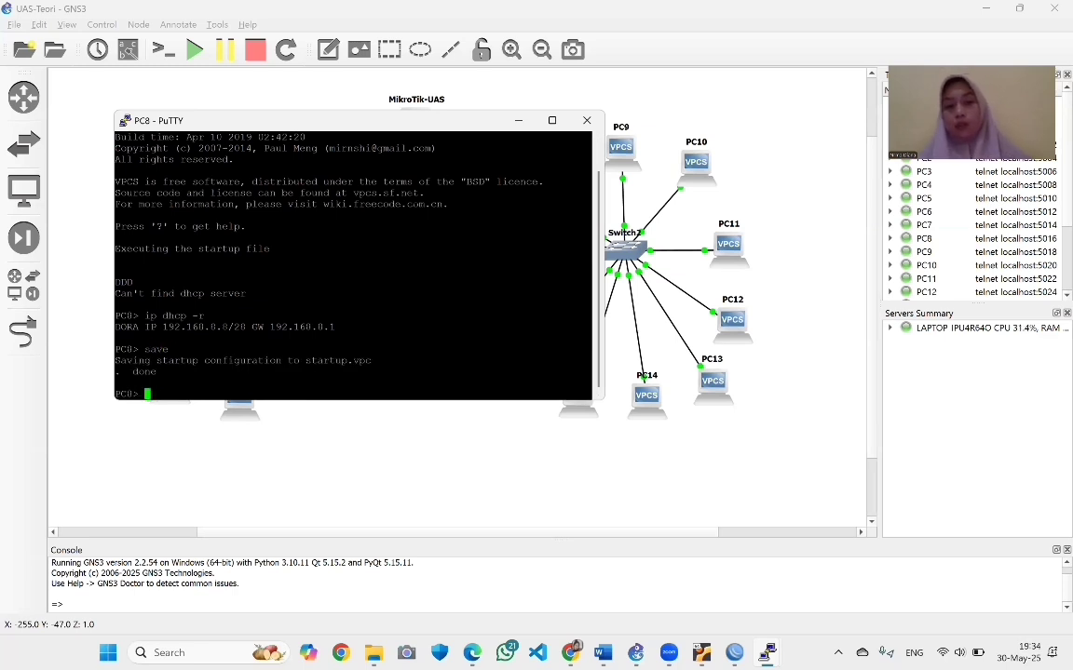
# Open PC9's console and run ip dhcp -r to request an address from the router
pyautogui.click(519, 122)
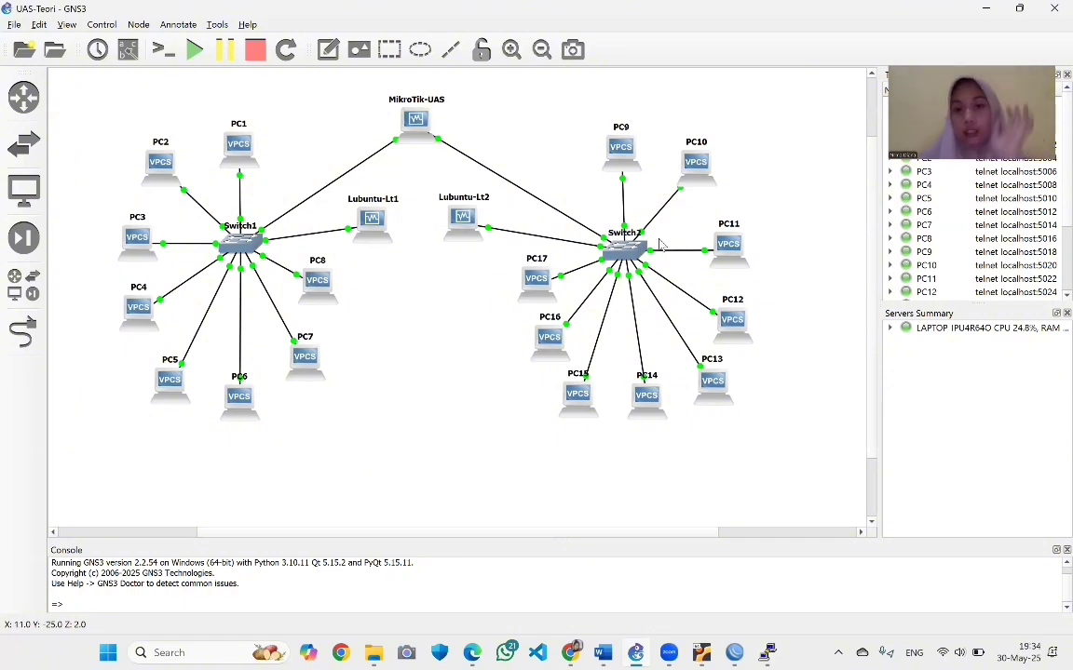
pyautogui.rightClick(626, 165)
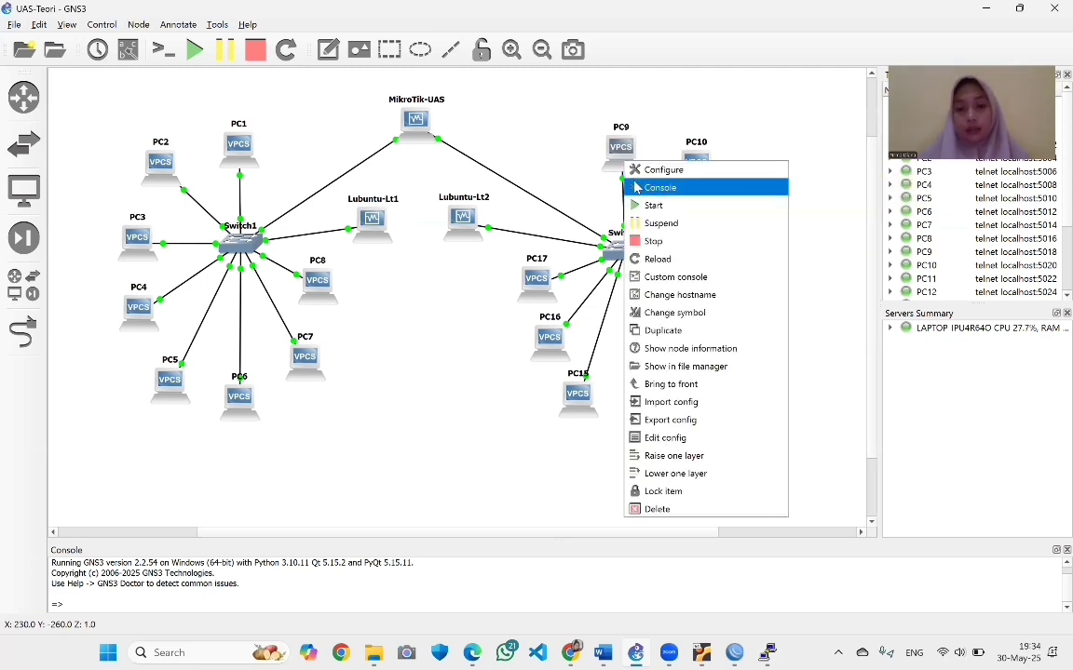
pyautogui.click(657, 187)
pyautogui.write('ip')
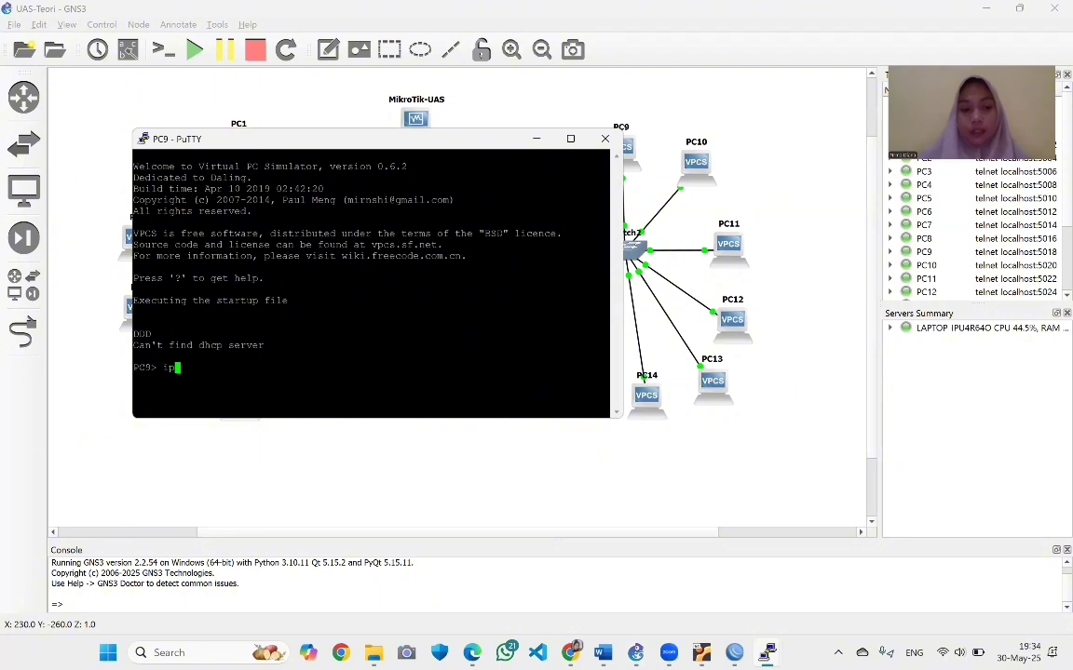
pyautogui.write(' dhcp -r')
pyautogui.press('Return')
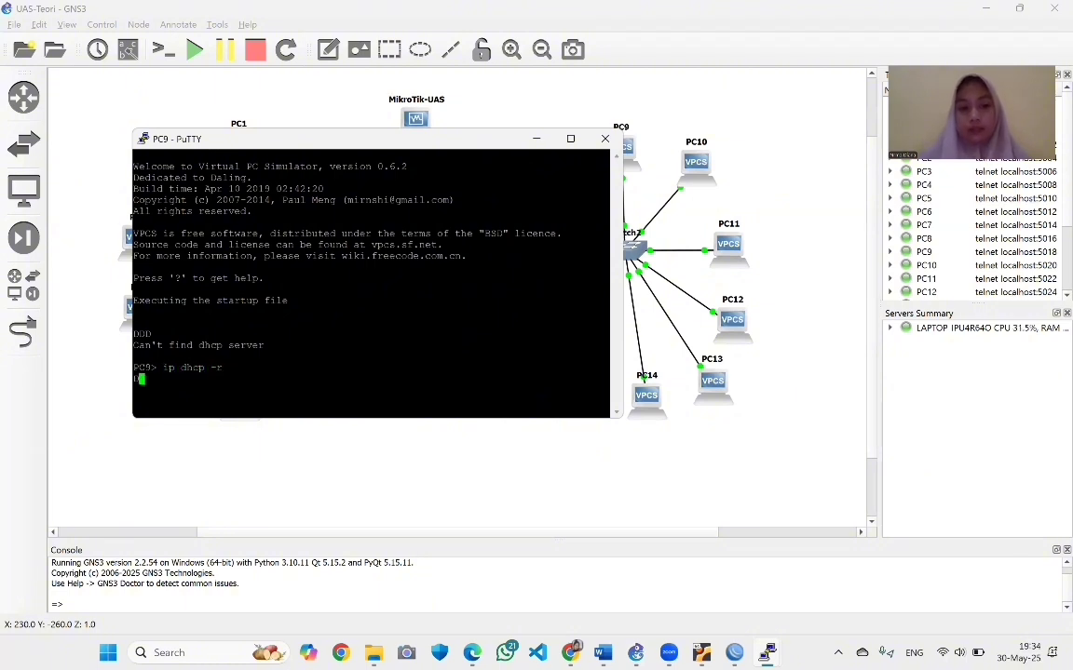
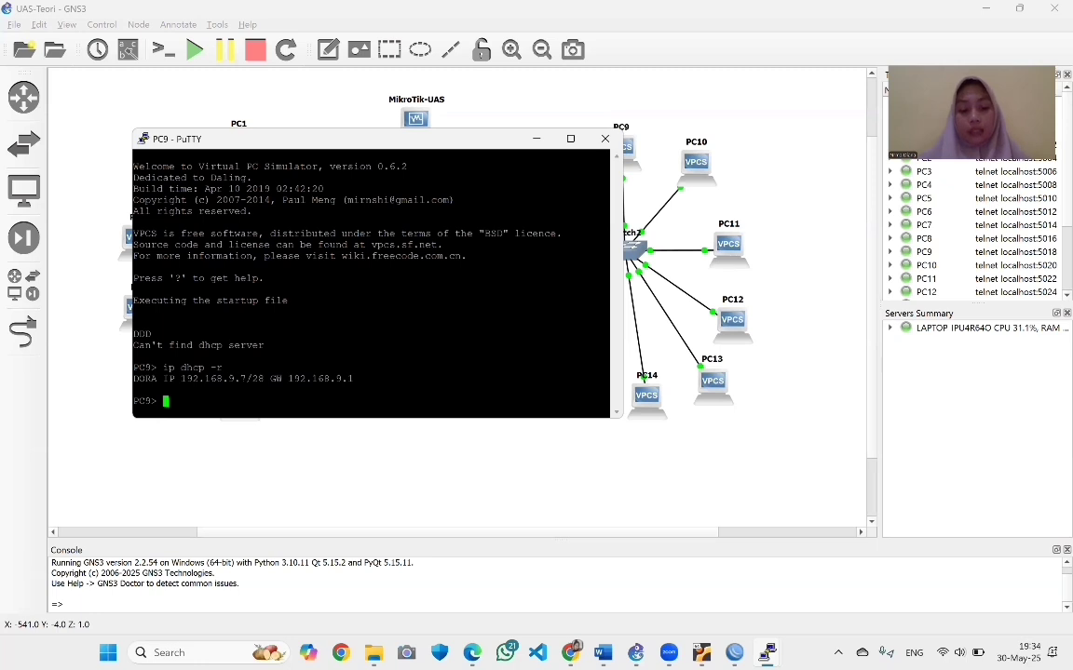
# Save PC9's DHCP lease 192.168.9.7/28 to its startup configuration
pyautogui.write('save')
pyautogui.press('Return')
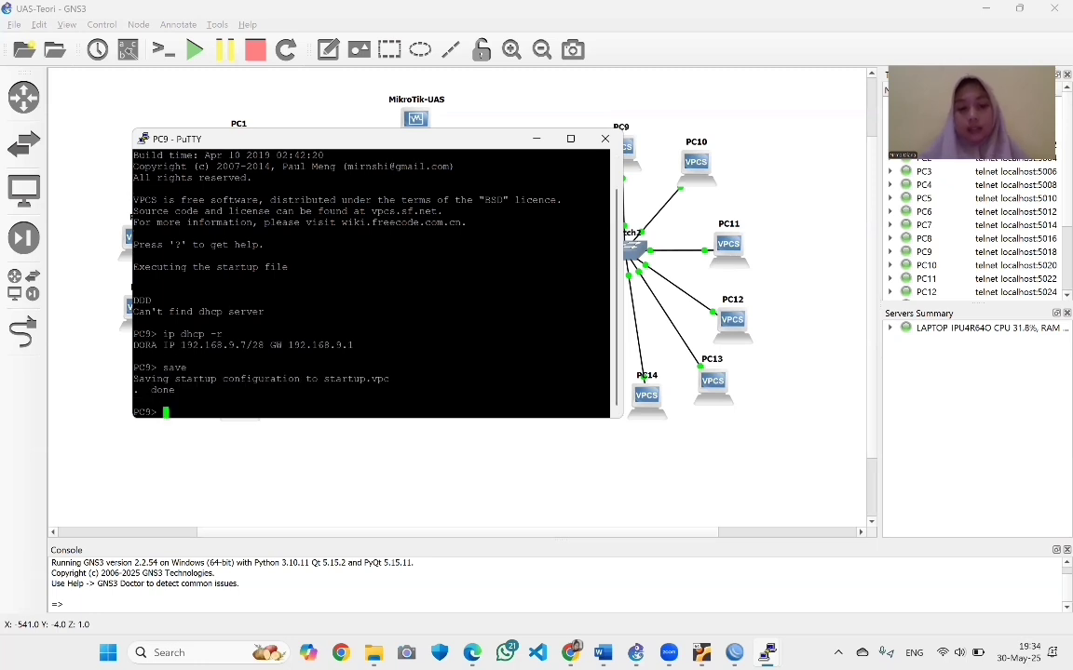
# Get PC10 the DHCP lease 192.168.9.6 and save its startup configuration
pyautogui.click(536, 140)
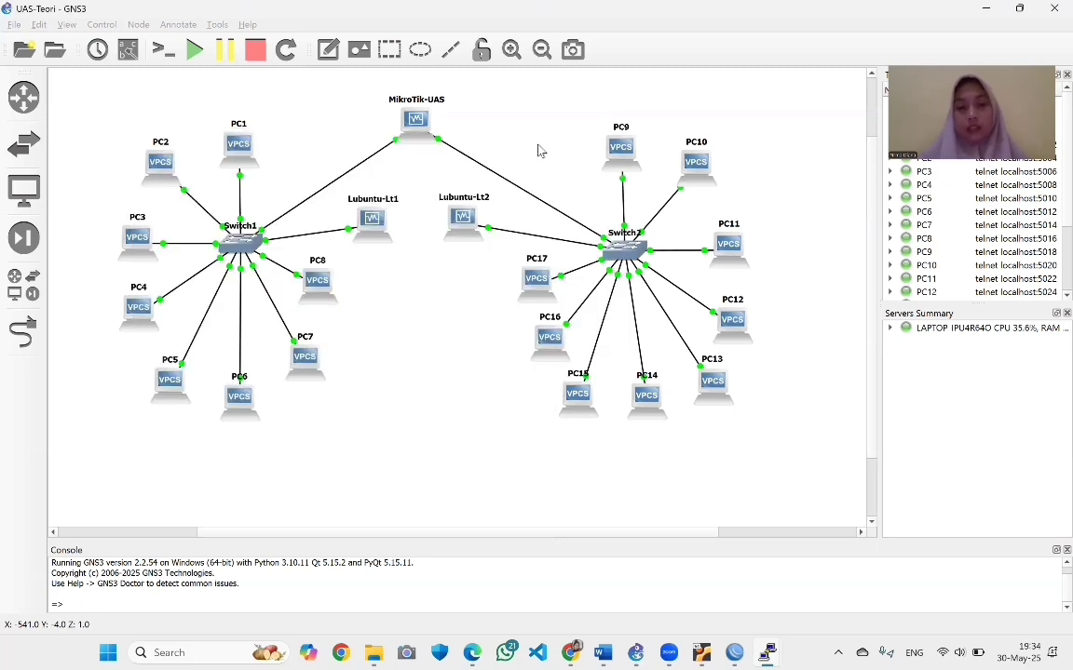
pyautogui.rightClick(695, 166)
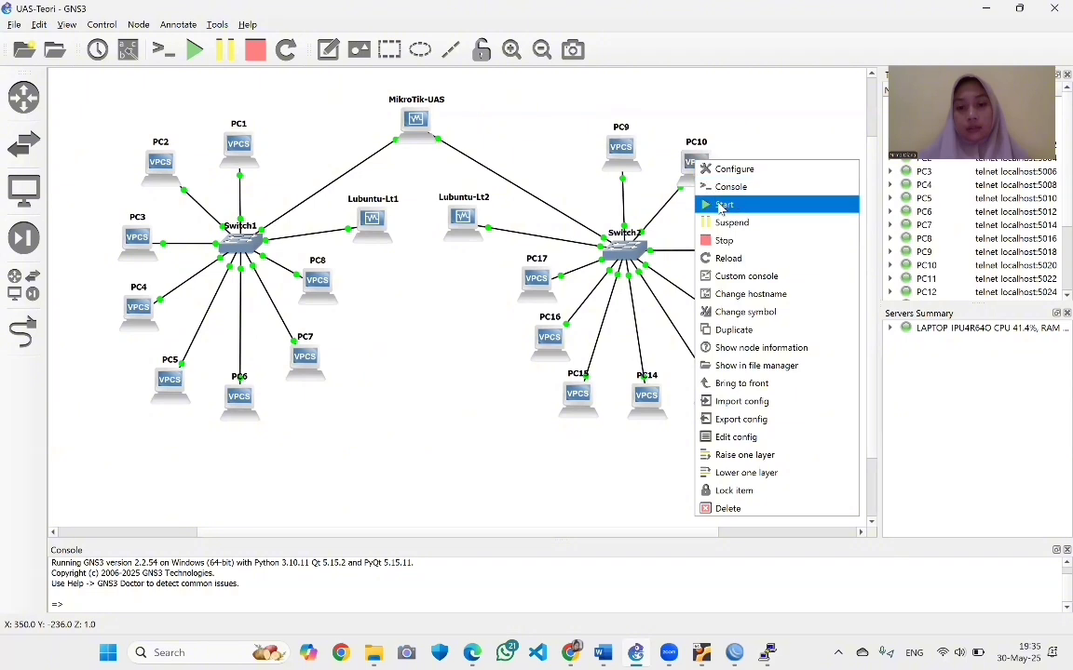
pyautogui.click(730, 187)
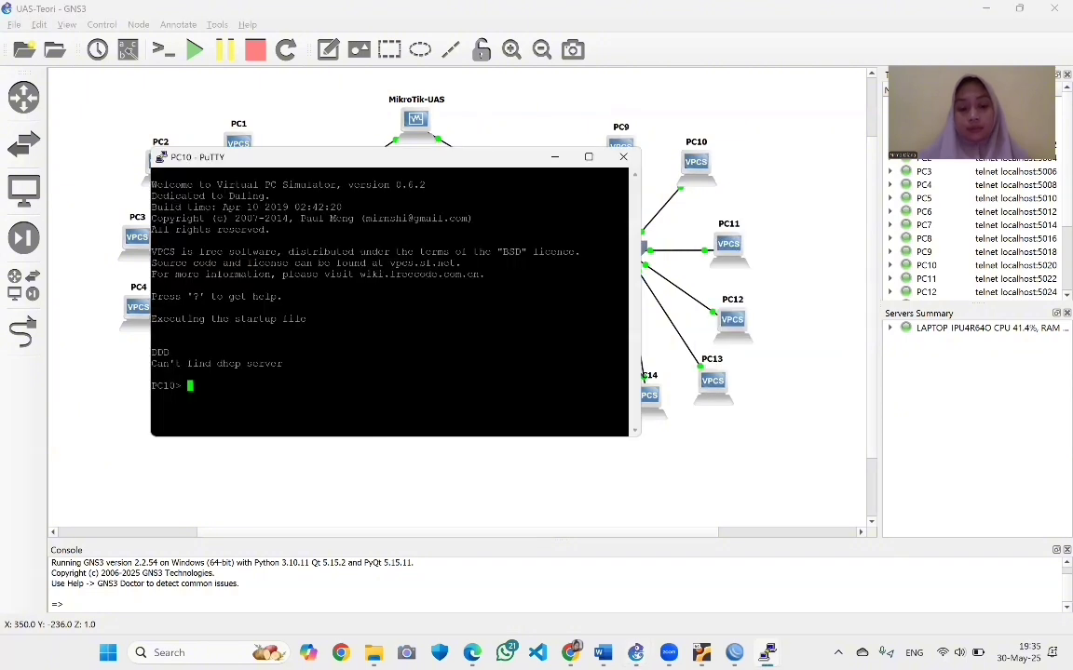
pyautogui.write('ip dh')
pyautogui.write('cp -r')
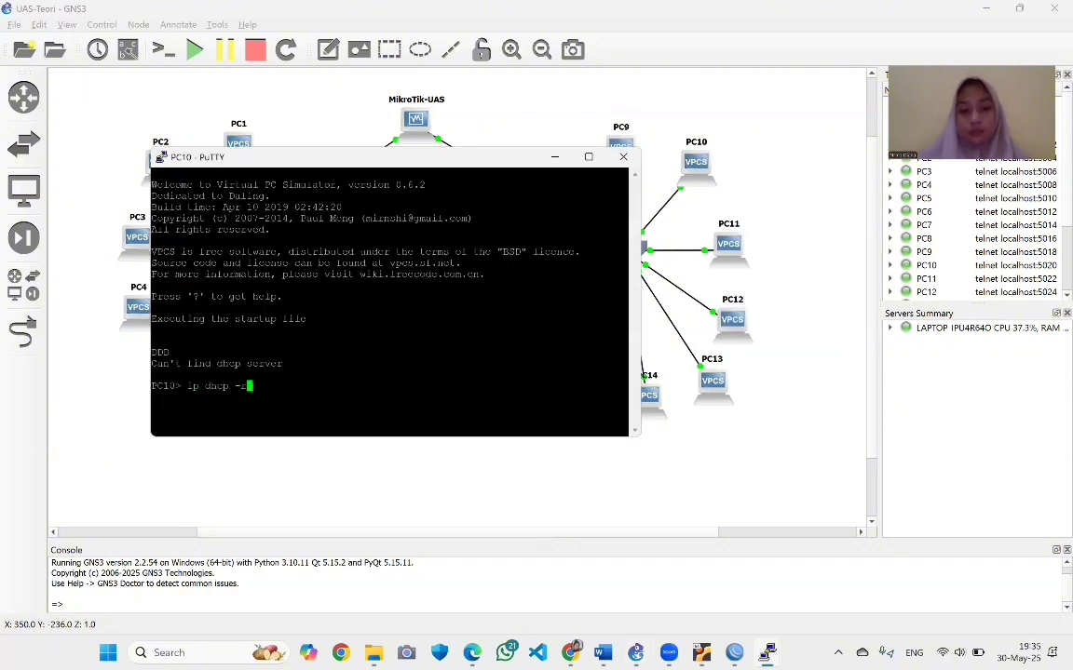
pyautogui.press('Return')
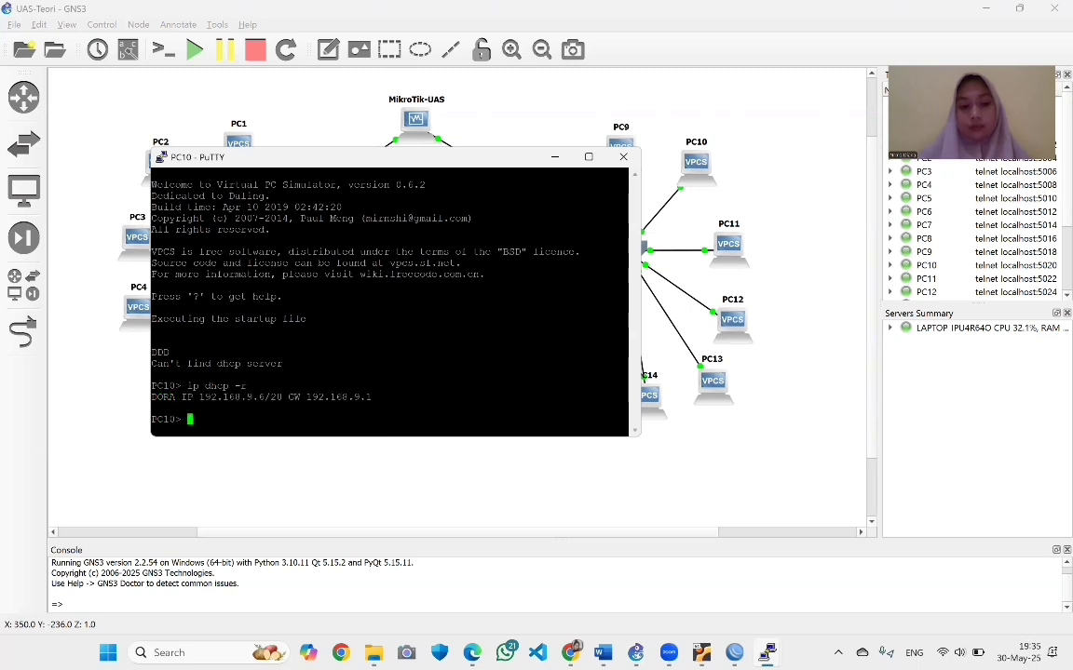
pyautogui.write('save')
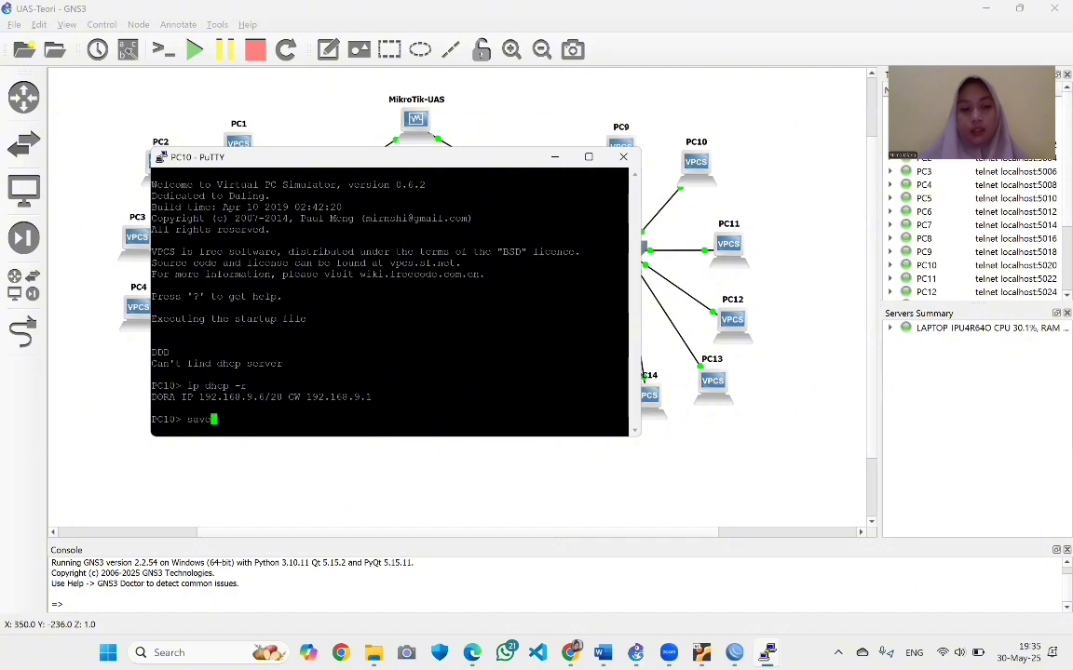
pyautogui.press('Return')
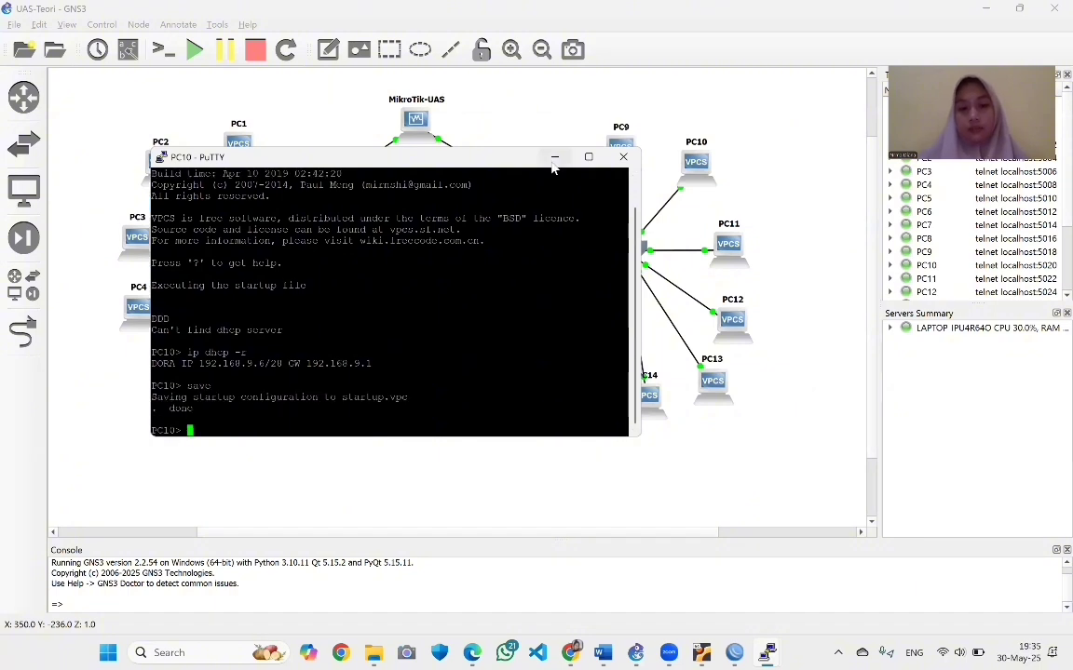
# Get PC11 the DHCP lease 192.168.9.5/28 with gateway 192.168.9.1 and save it
pyautogui.click(554, 158)
pyautogui.rightClick(717, 245)
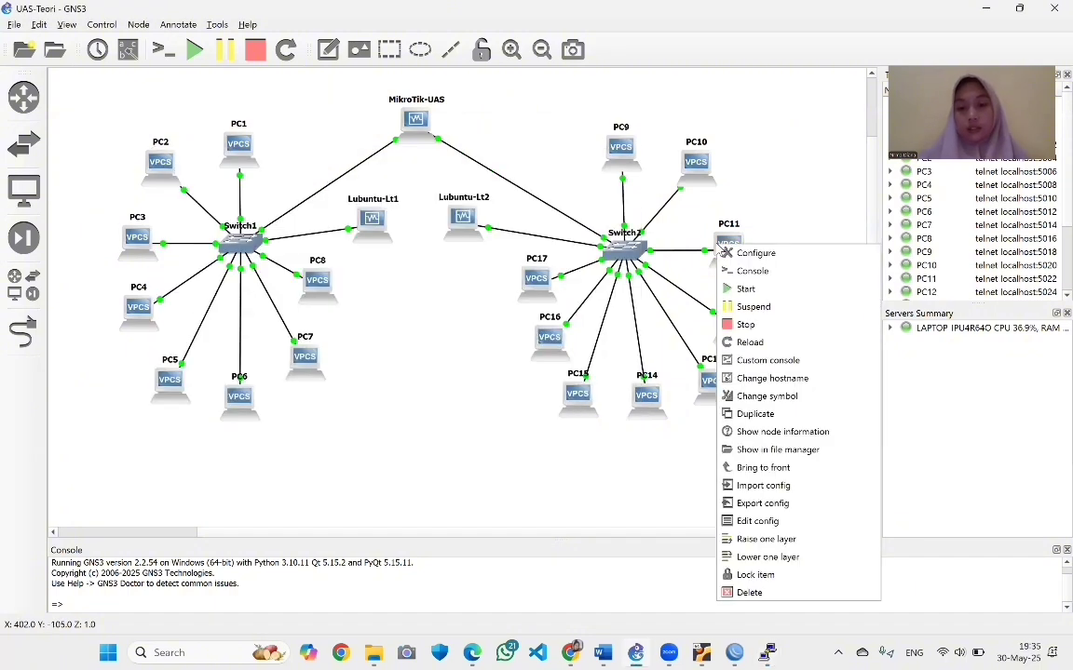
pyautogui.click(741, 276)
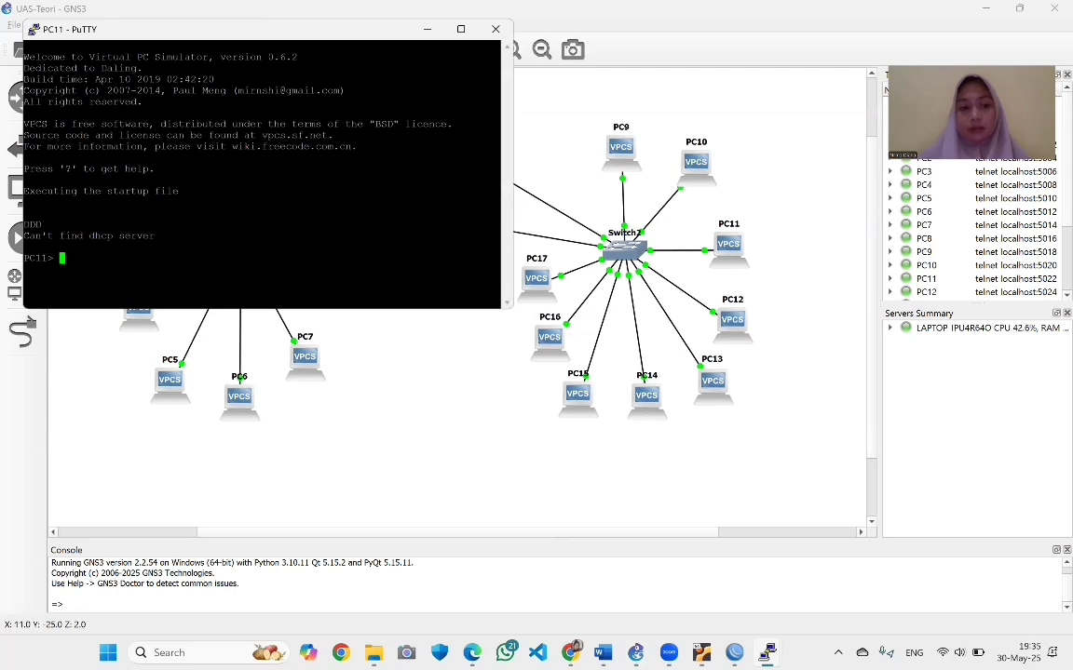
pyautogui.write('ip dhcp -r')
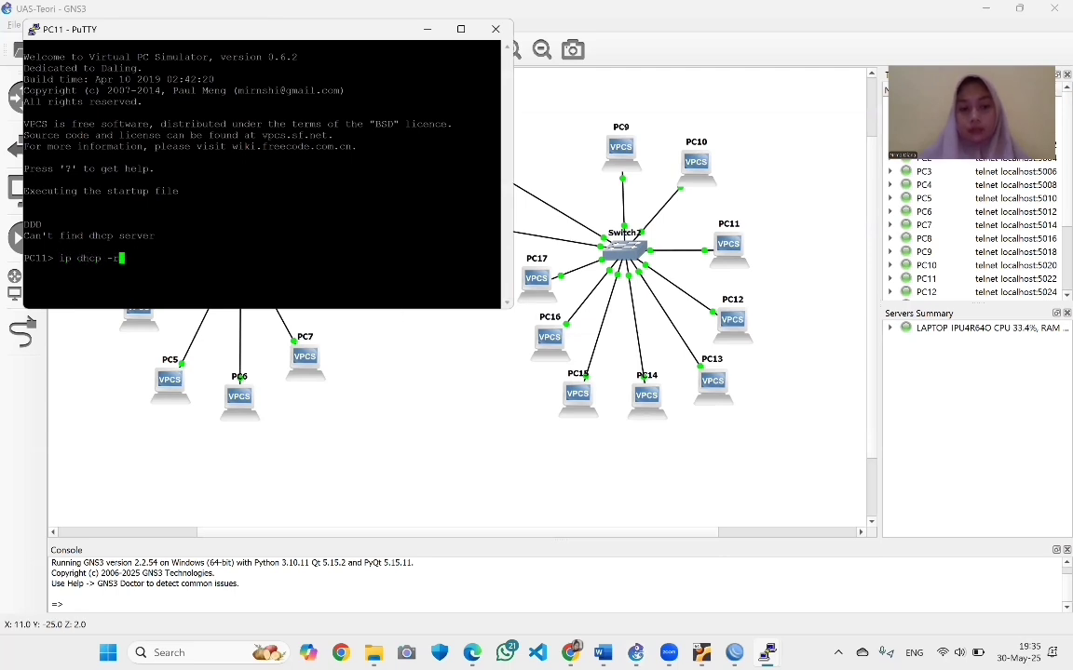
pyautogui.press('Return')
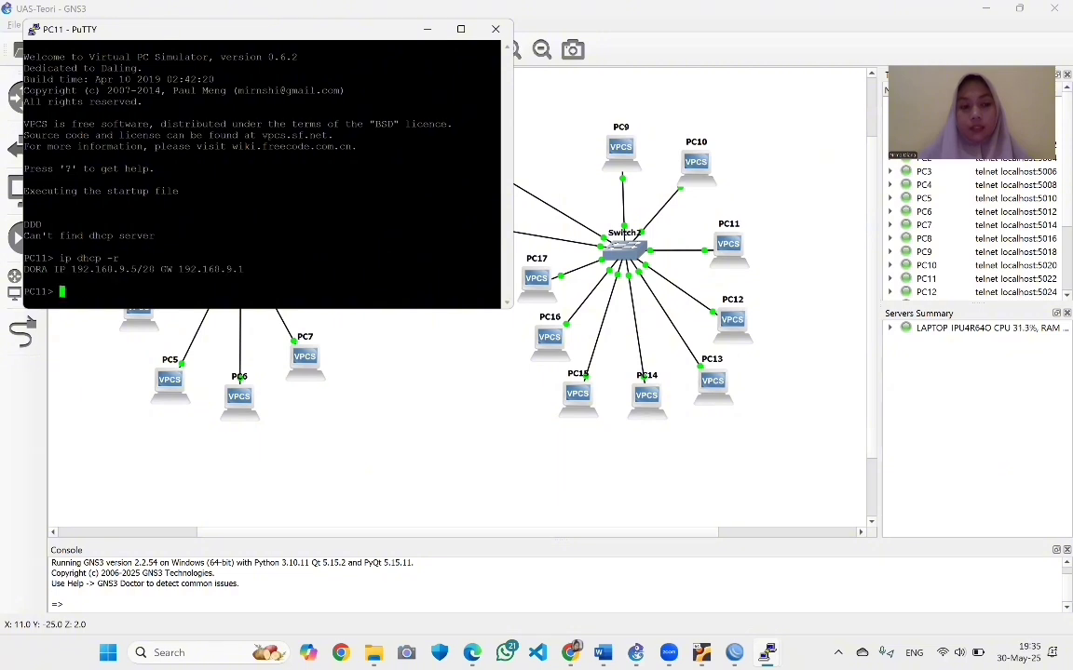
pyautogui.write('save')
pyautogui.press('Return')
# Get PC12 the DHCP lease 192.168.9.4 and save its startup configuration
pyautogui.click(427, 29)
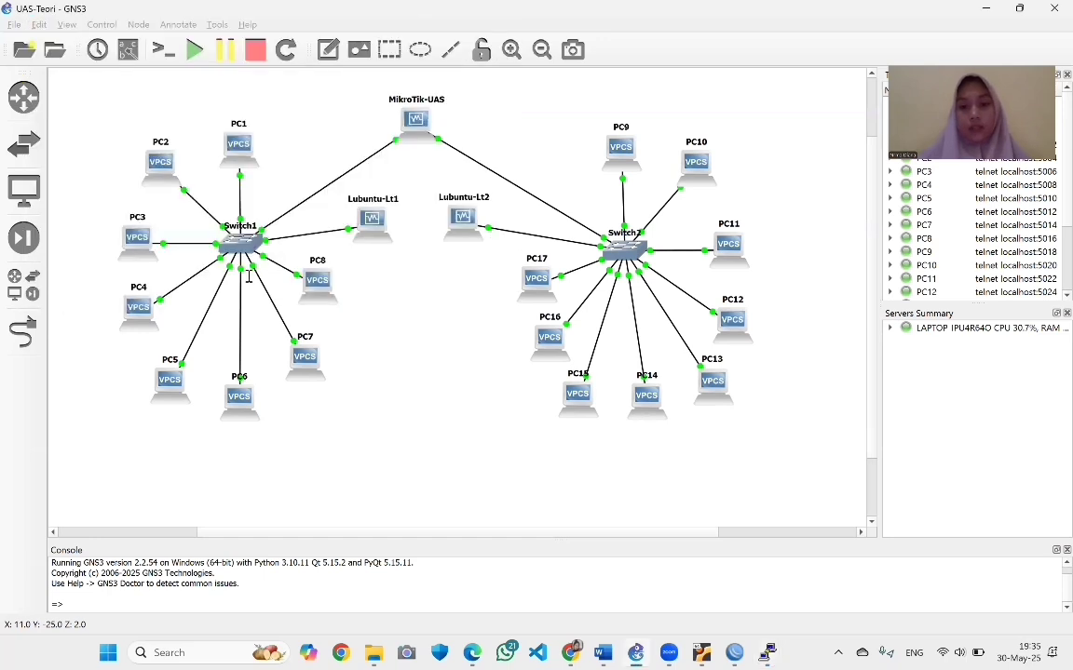
pyautogui.rightClick(729, 323)
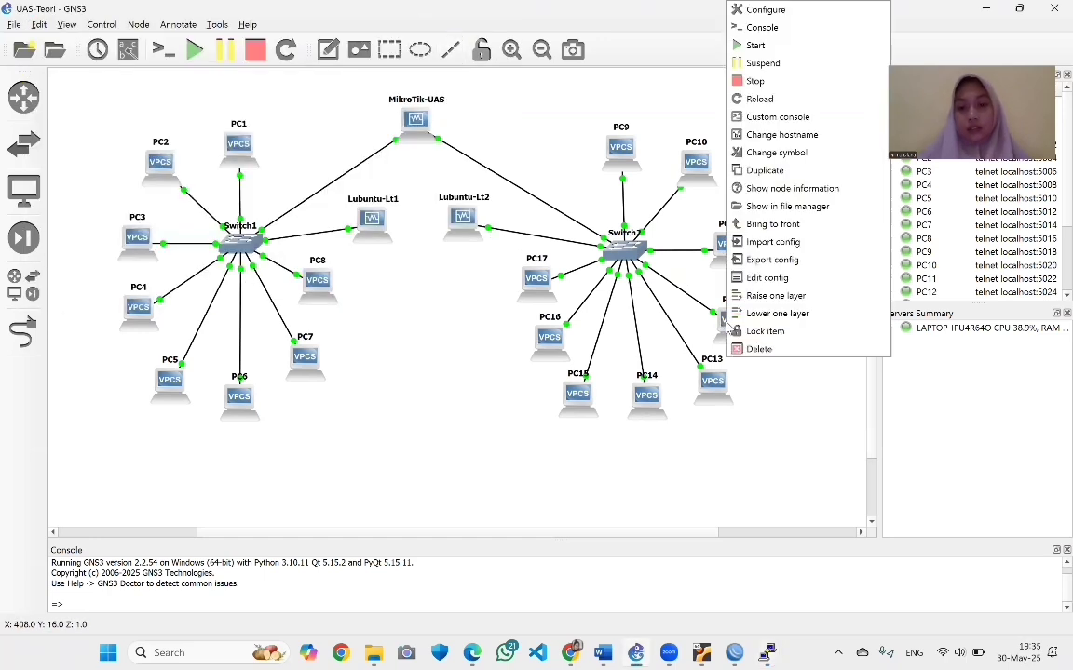
pyautogui.click(761, 28)
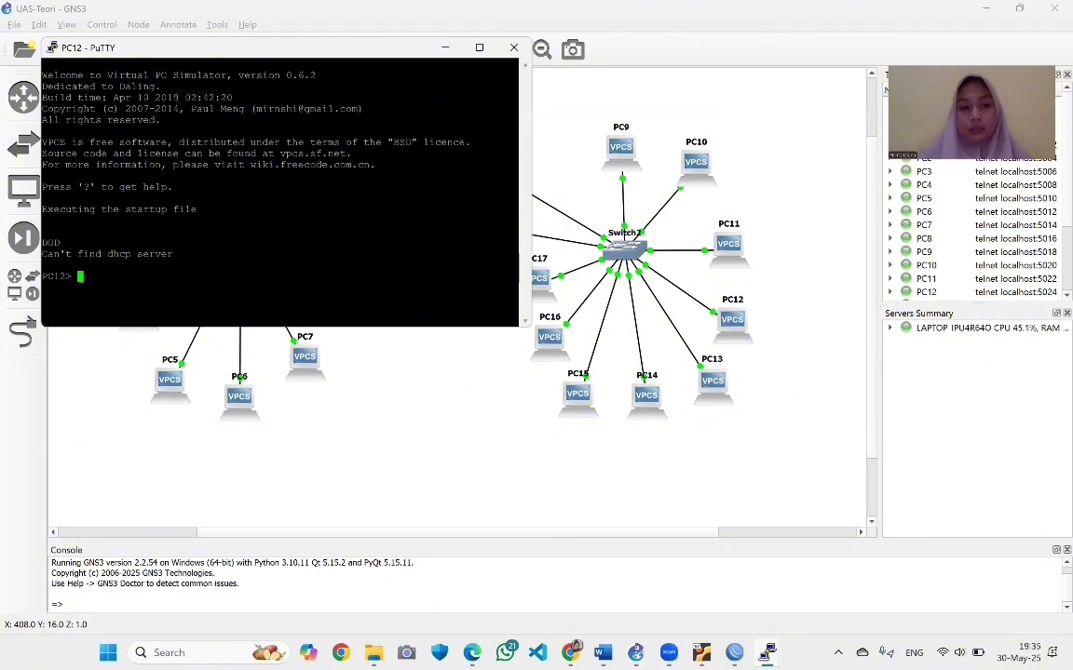
pyautogui.write('ip dhcp')
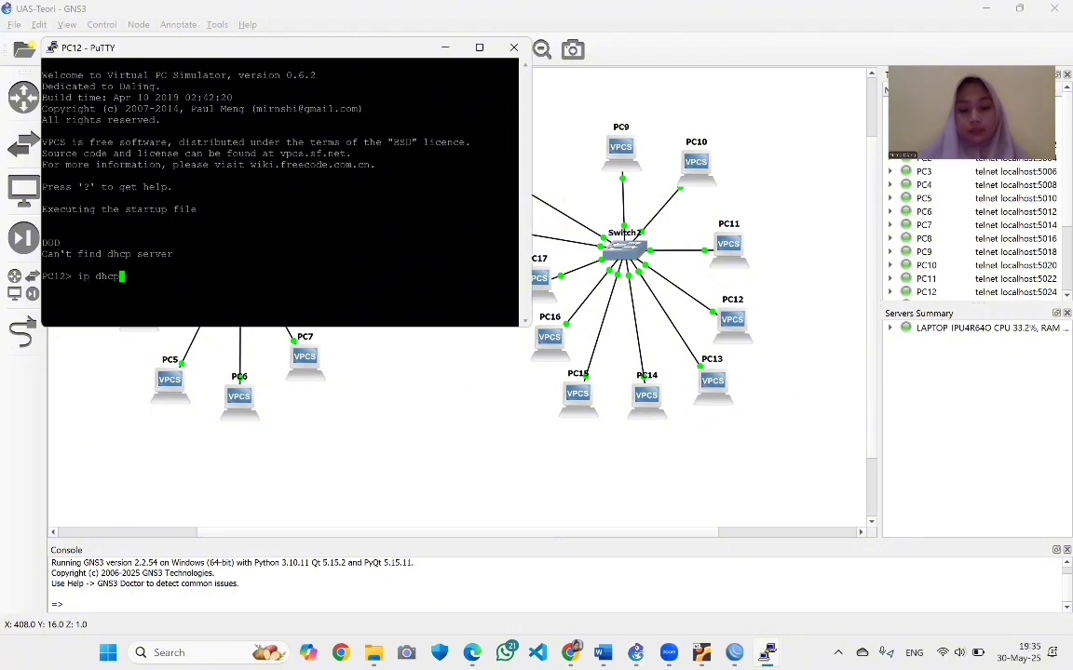
pyautogui.write(' -r')
pyautogui.press('Return')
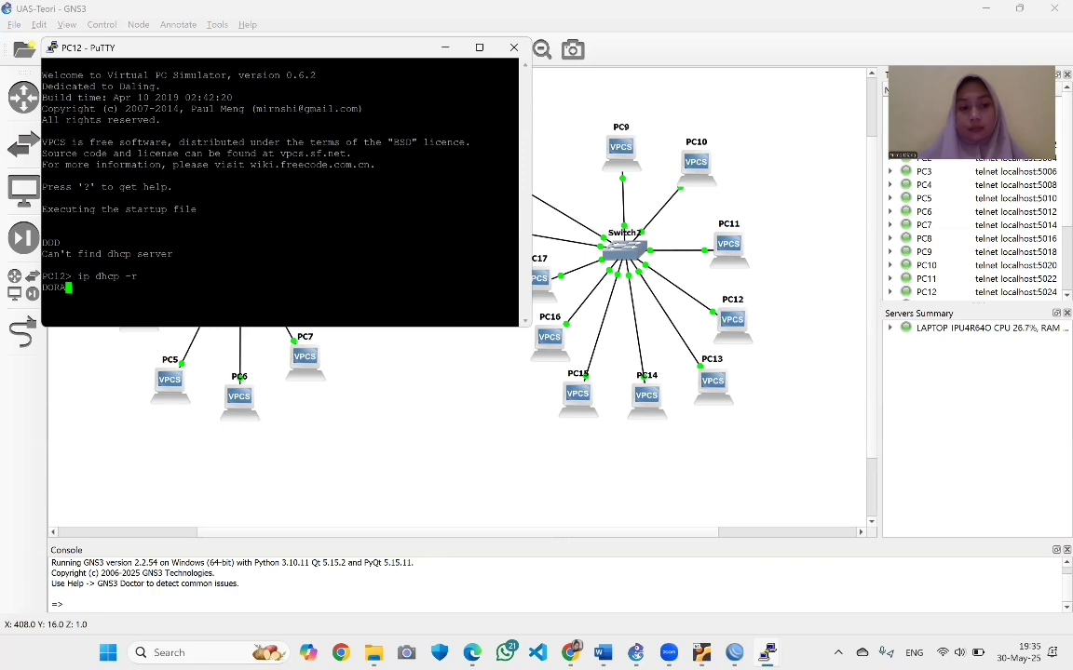
pyautogui.write('save')
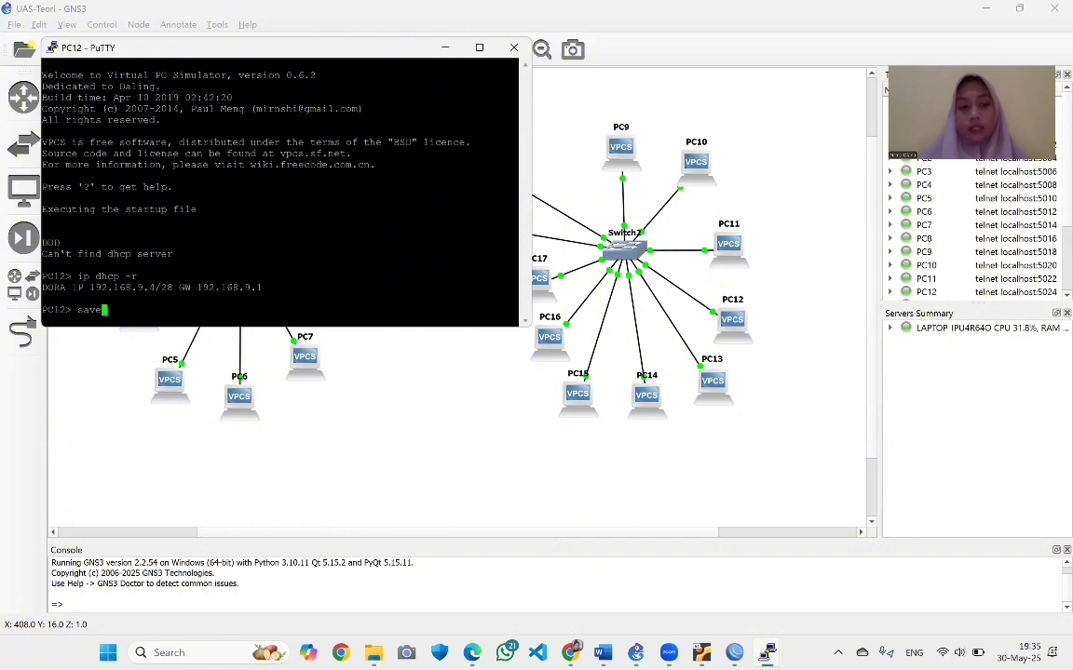
pyautogui.press('Return')
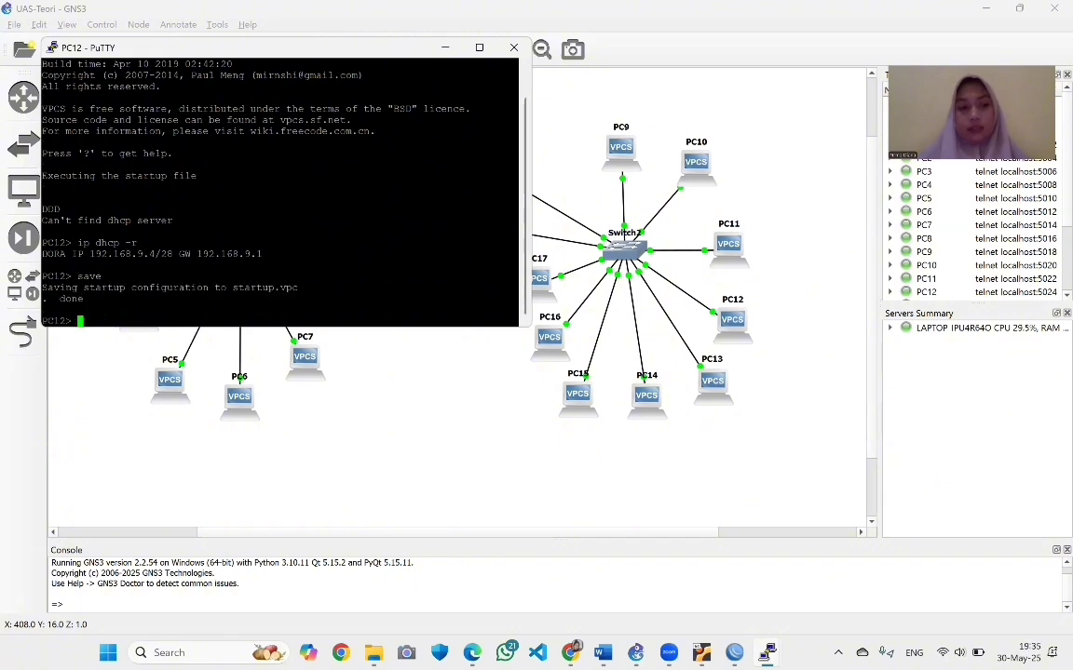
# Get PC13 the DHCP lease 192.168.9.3/28 with gateway 192.168.9.1 and save it
pyautogui.click(445, 47)
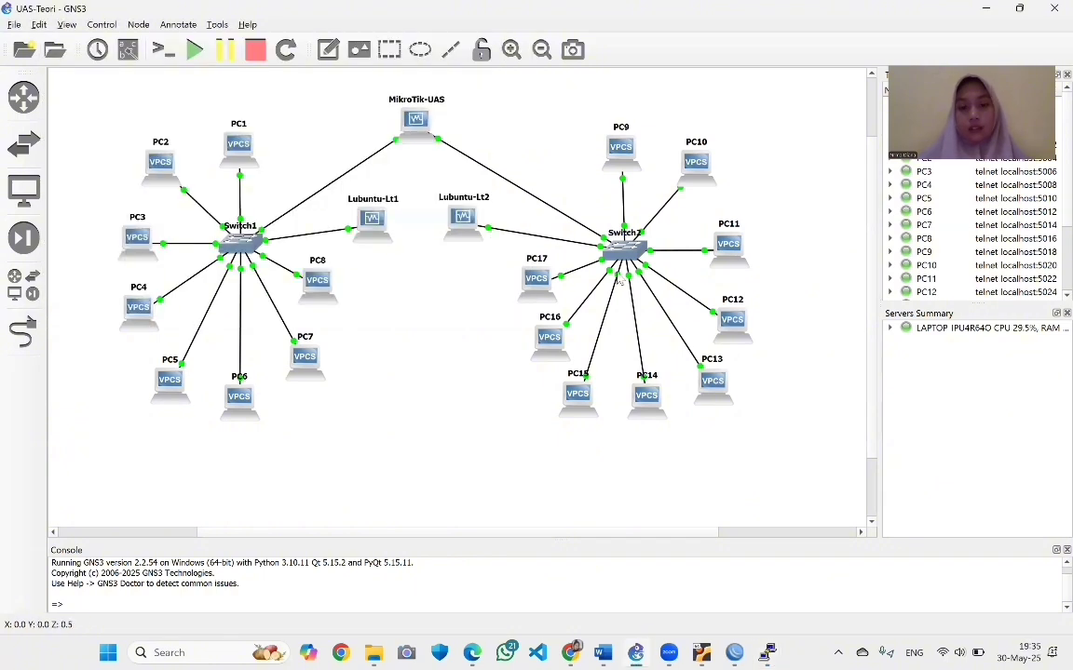
pyautogui.rightClick(700, 391)
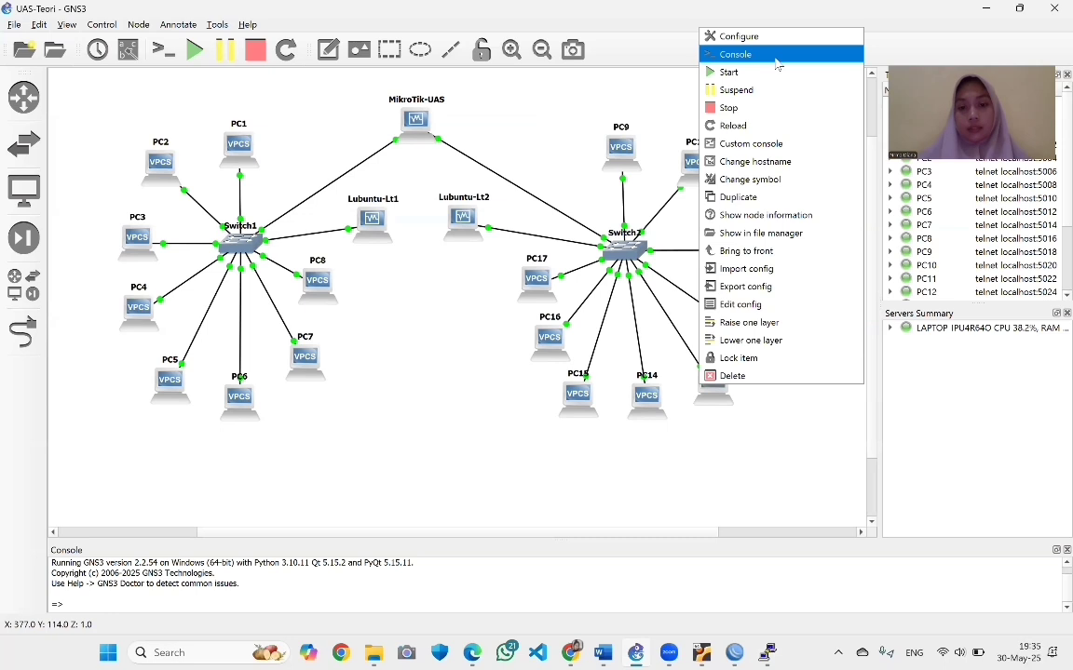
pyautogui.click(776, 58)
pyautogui.write('ip')
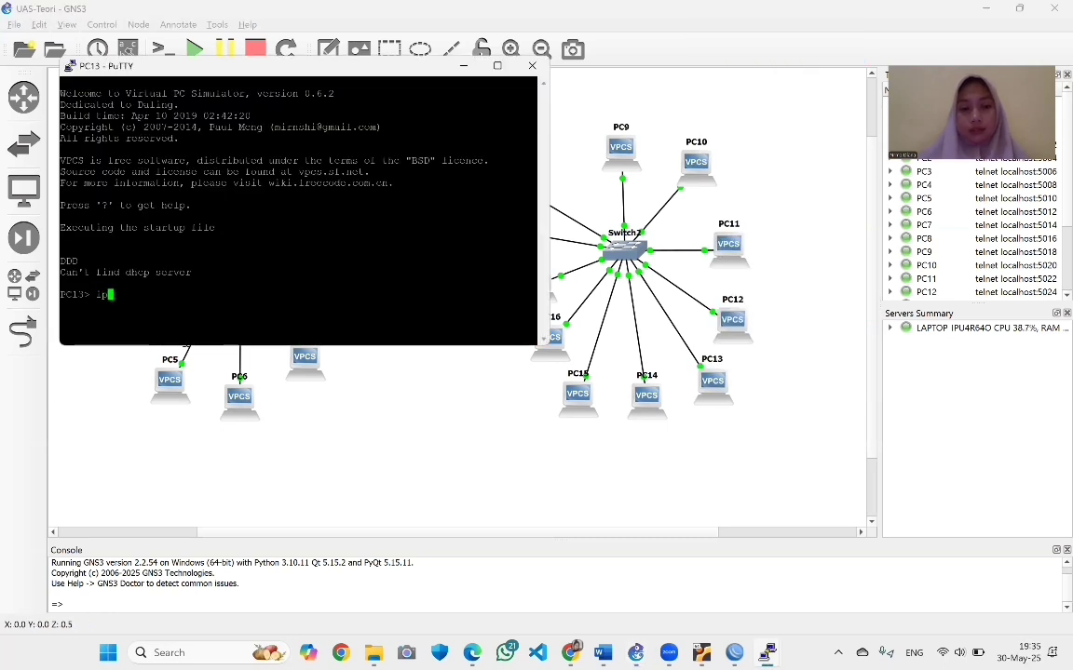
pyautogui.write(' dhcp -r')
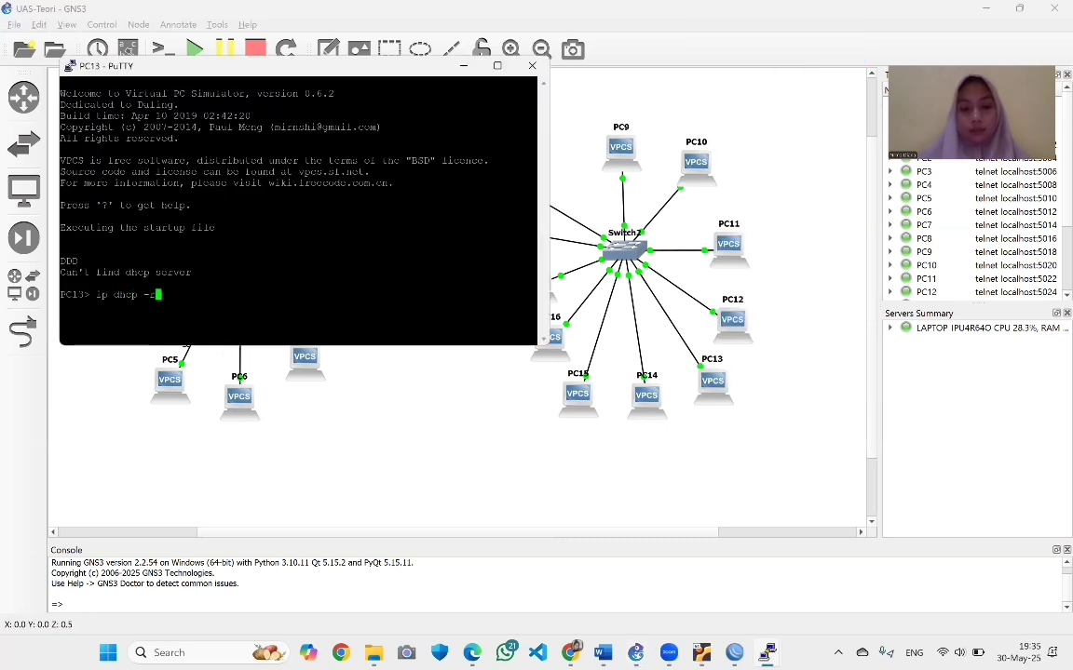
pyautogui.press('Return')
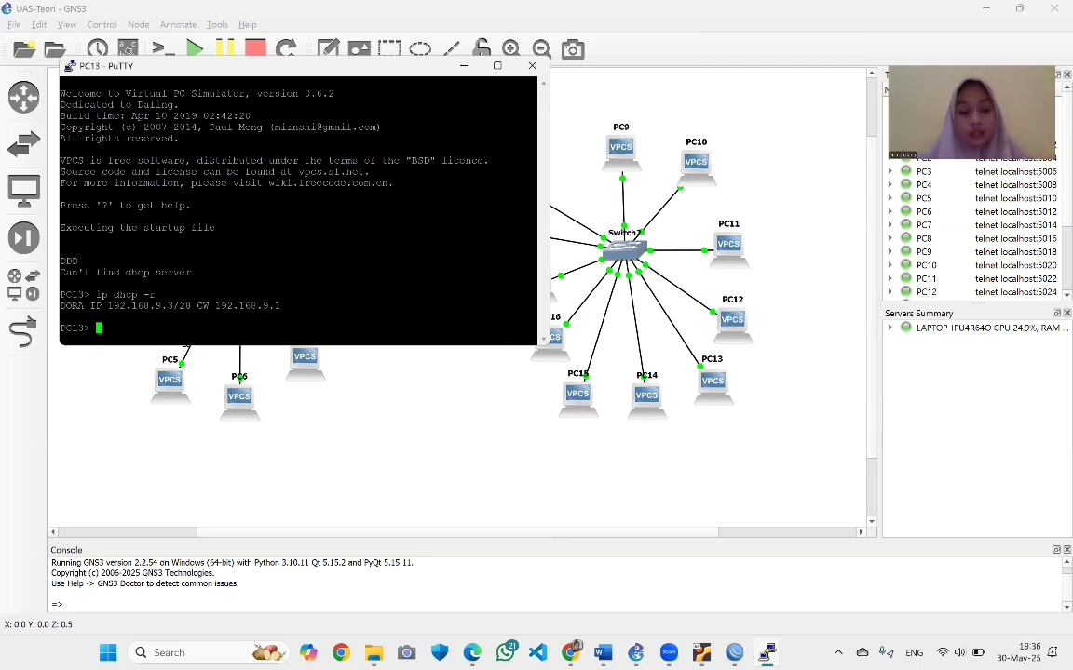
pyautogui.write('save')
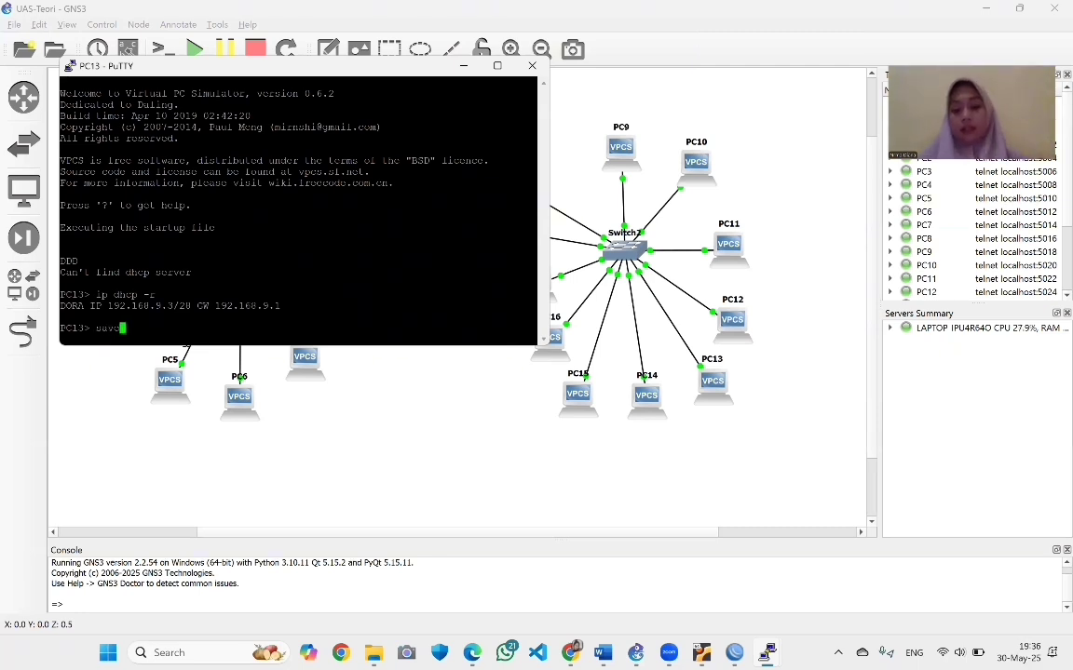
pyautogui.press('Return')
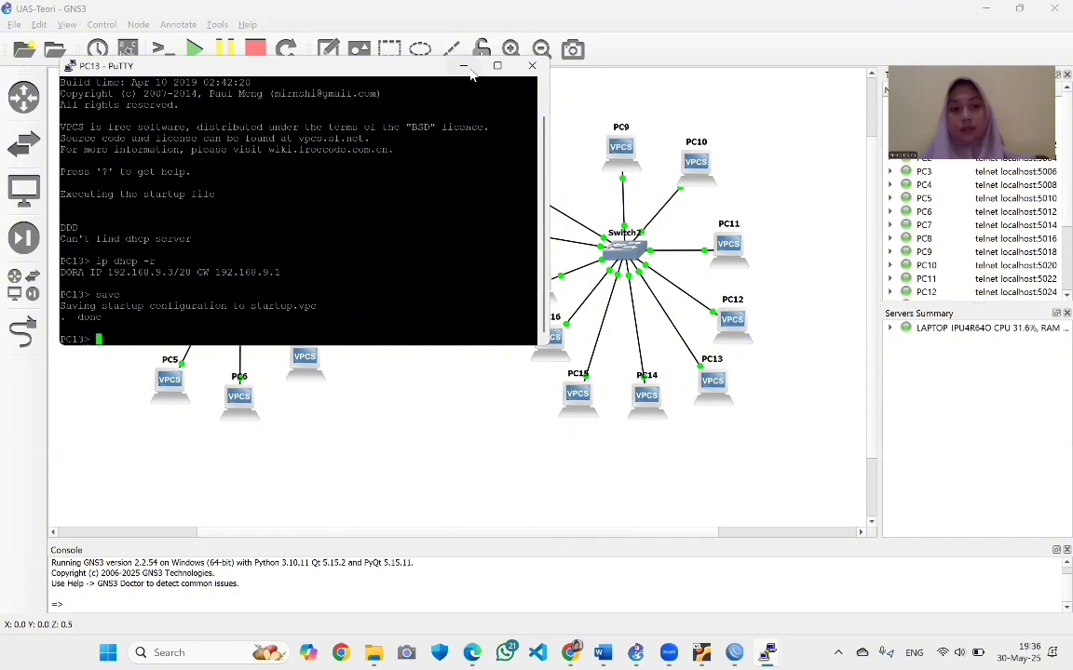
# Renew PC14's DHCP lease with ip dhcp -r and save its startup configuration
pyautogui.click(464, 67)
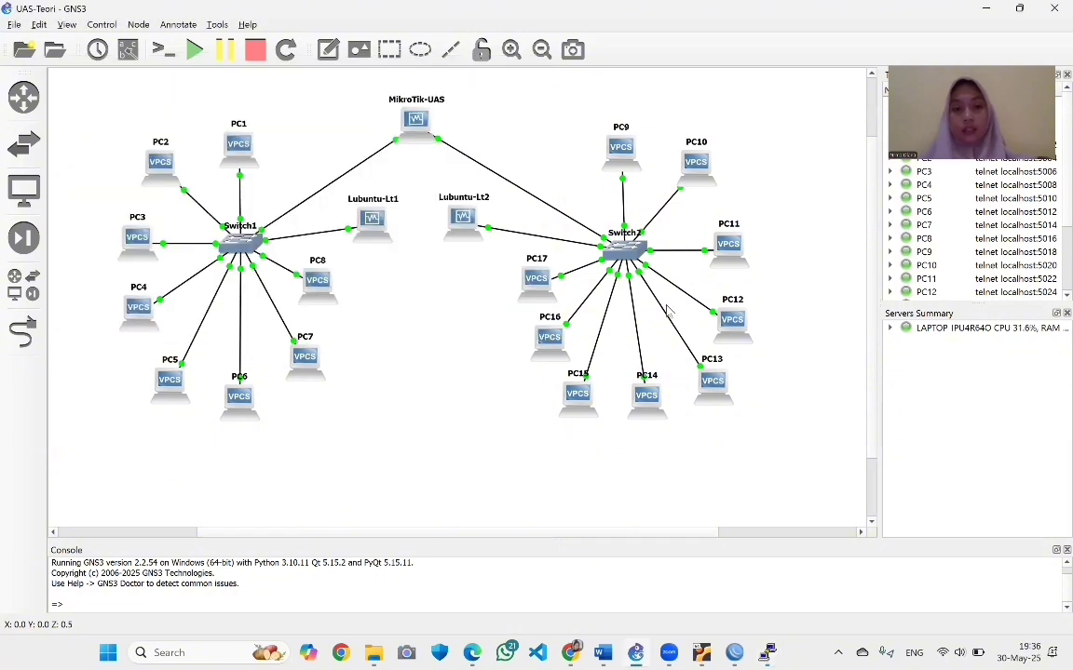
pyautogui.rightClick(630, 374)
pyautogui.click(624, 345)
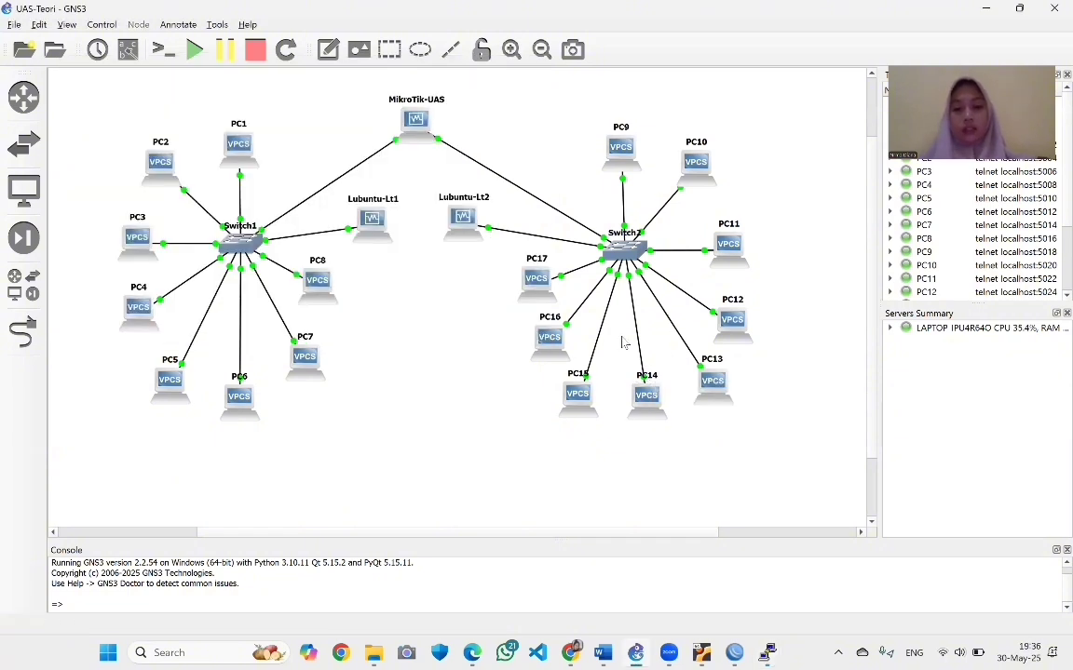
pyautogui.rightClick(652, 396)
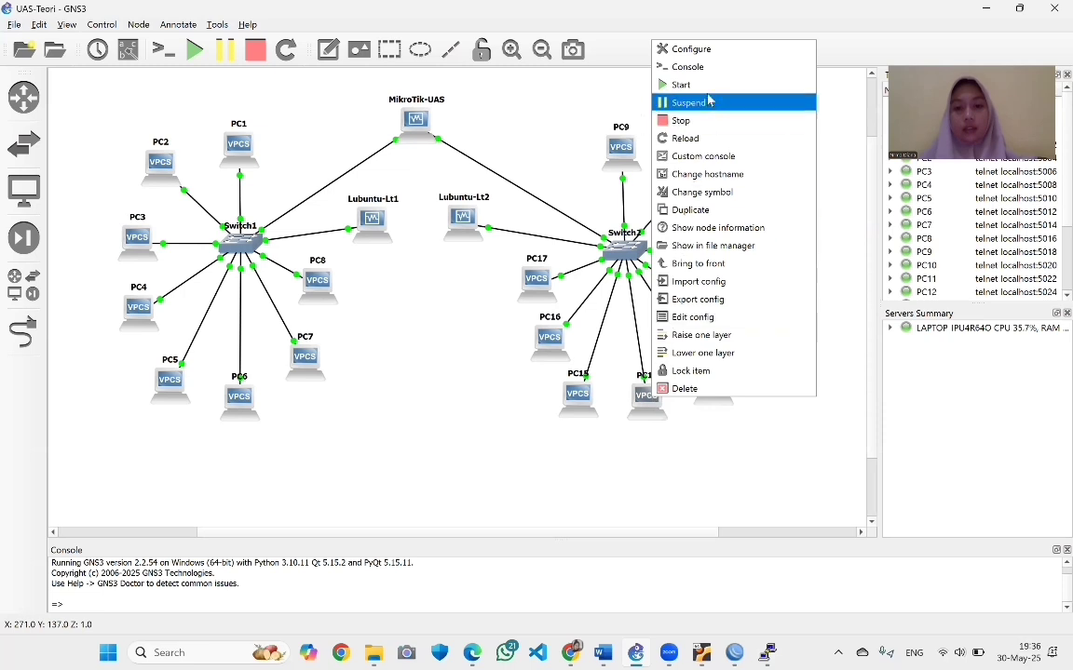
pyautogui.click(689, 67)
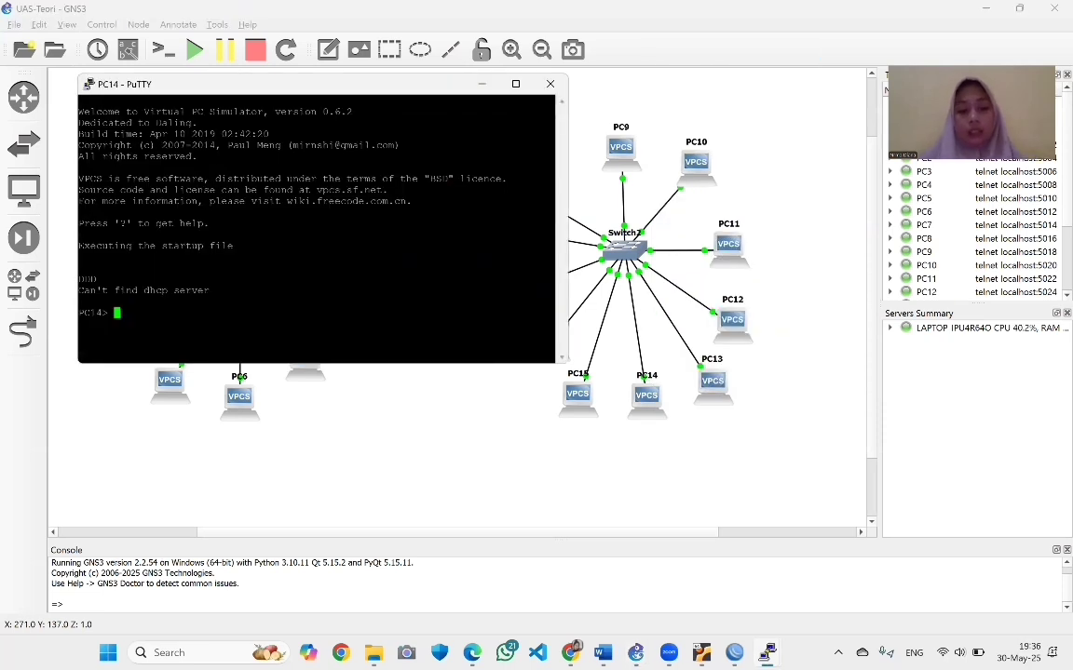
pyautogui.write('ip dhcp -r')
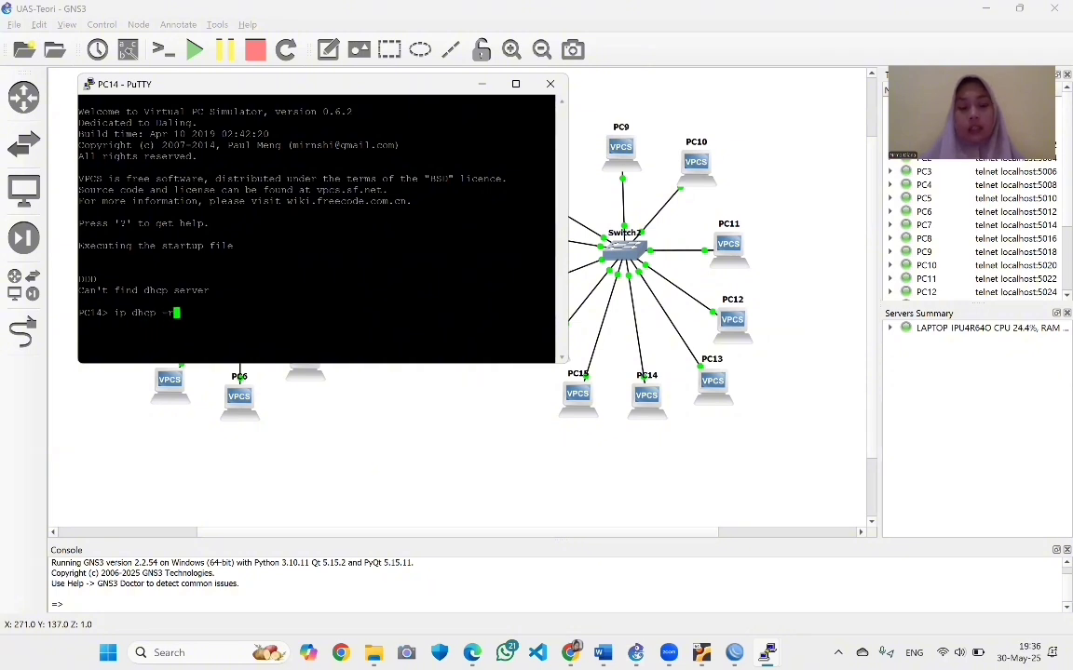
pyautogui.press('Return')
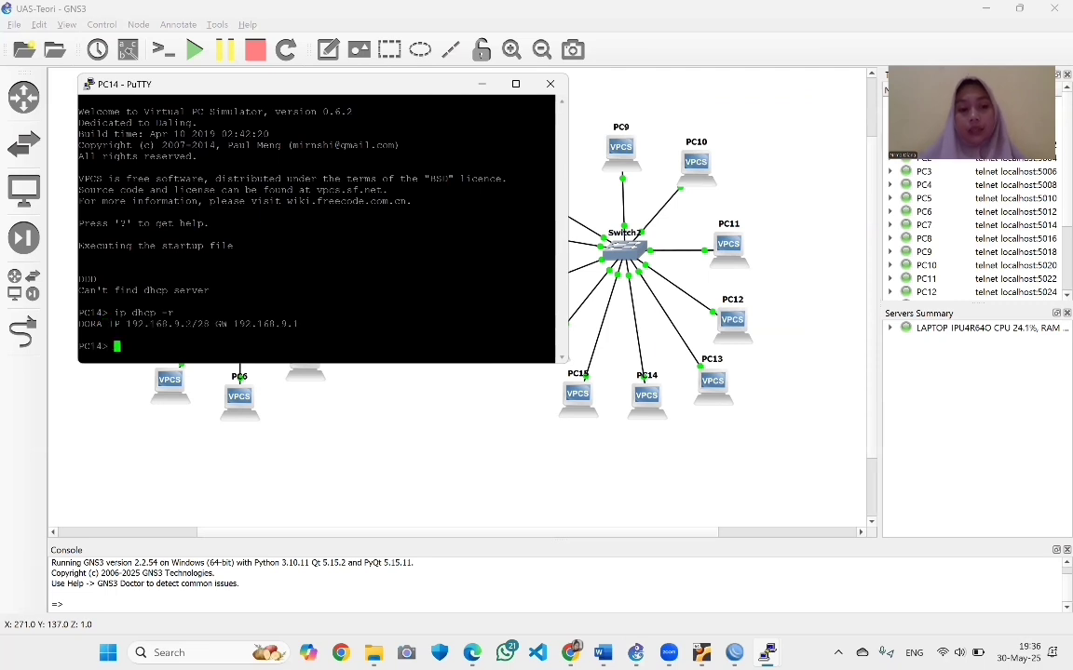
pyautogui.write('save')
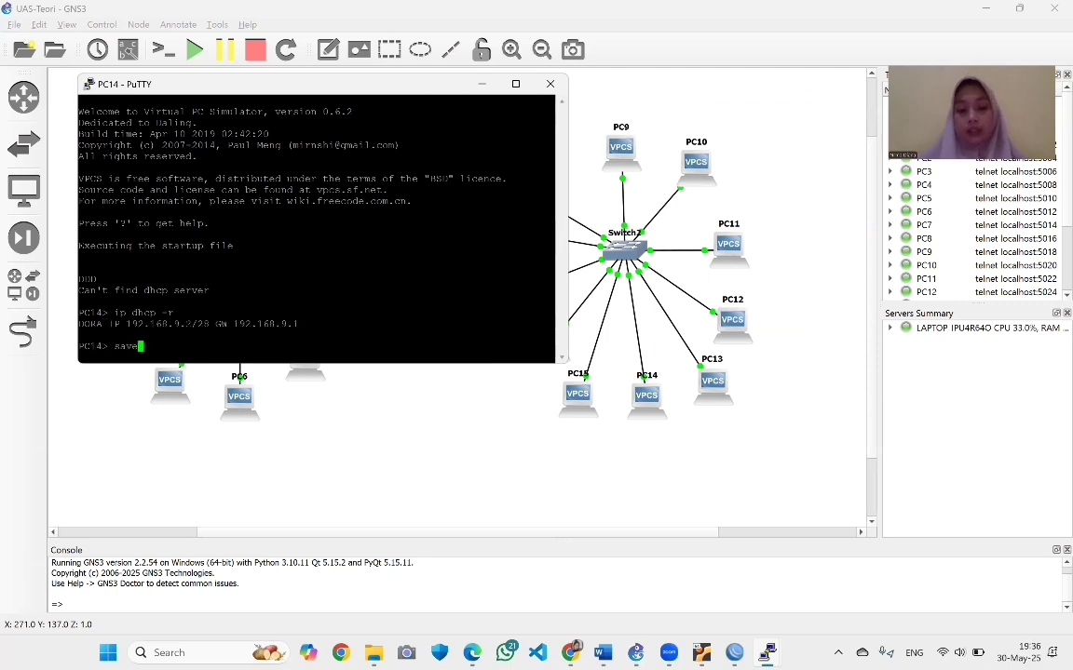
pyautogui.press('Return')
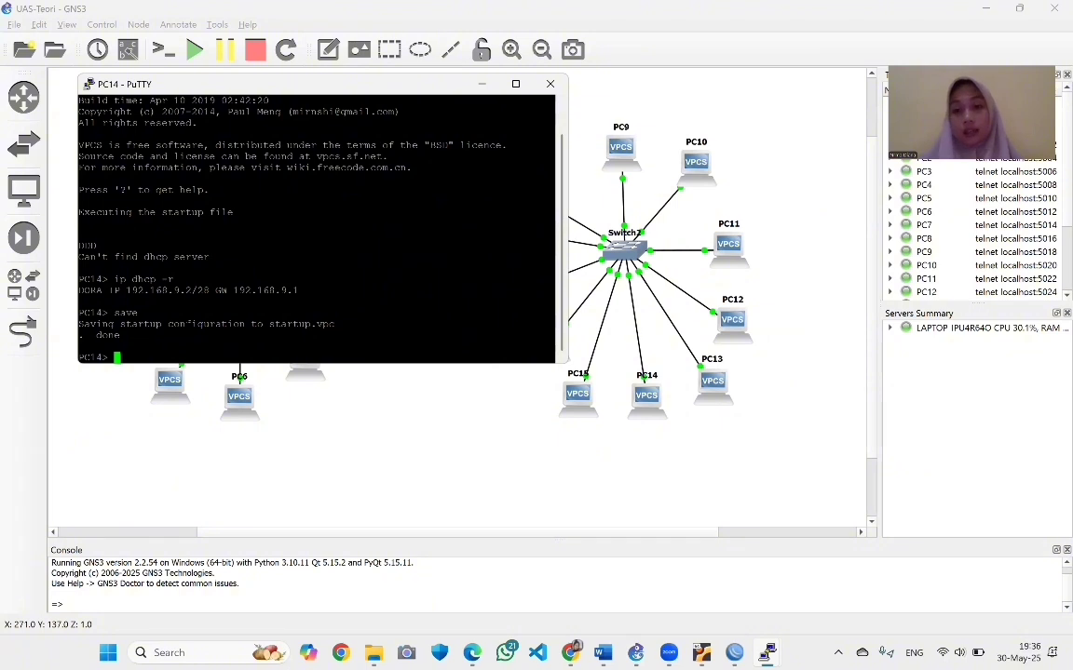
# Get PC15 the DHCP lease 192.168.9.9/28 with gateway 192.168.9.1 and save it
pyautogui.click(485, 87)
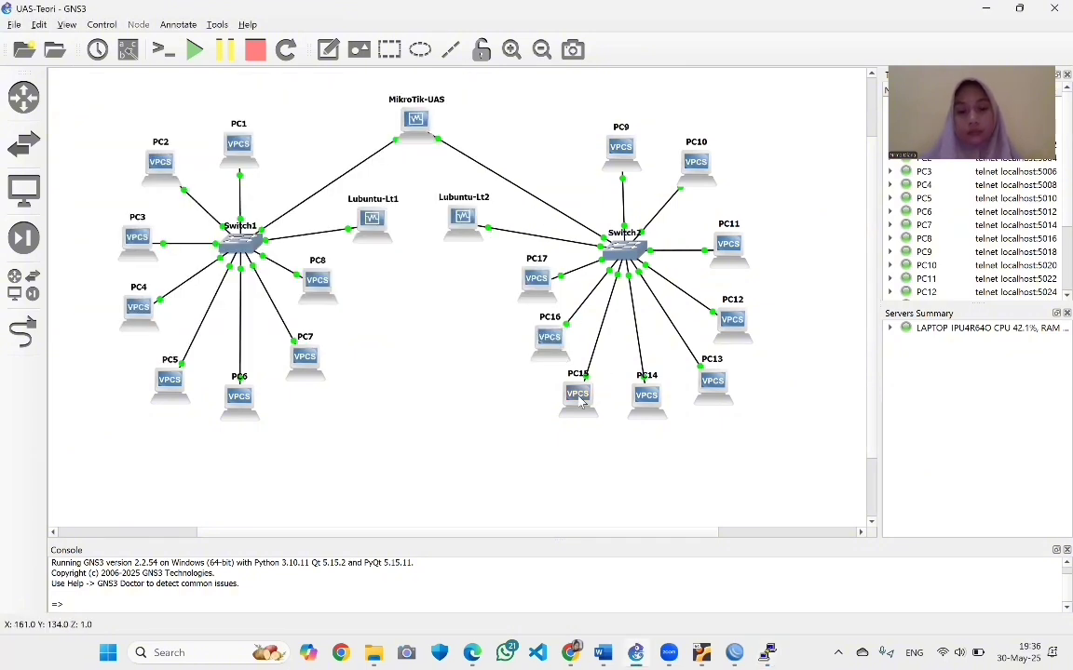
pyautogui.rightClick(579, 395)
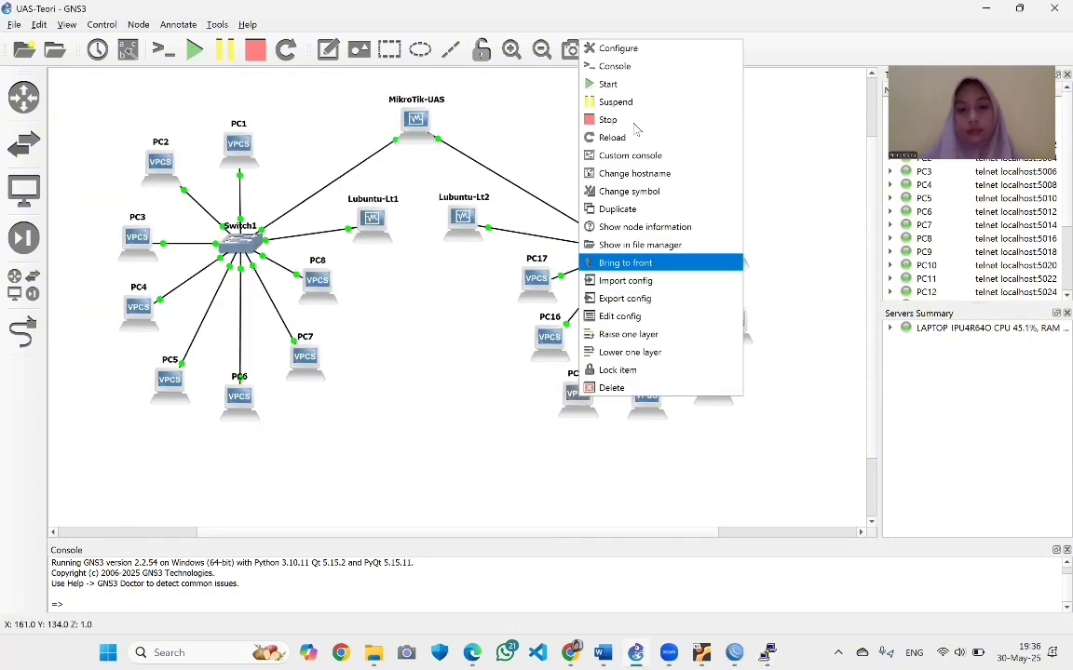
pyautogui.click(610, 67)
pyautogui.write('ip d')
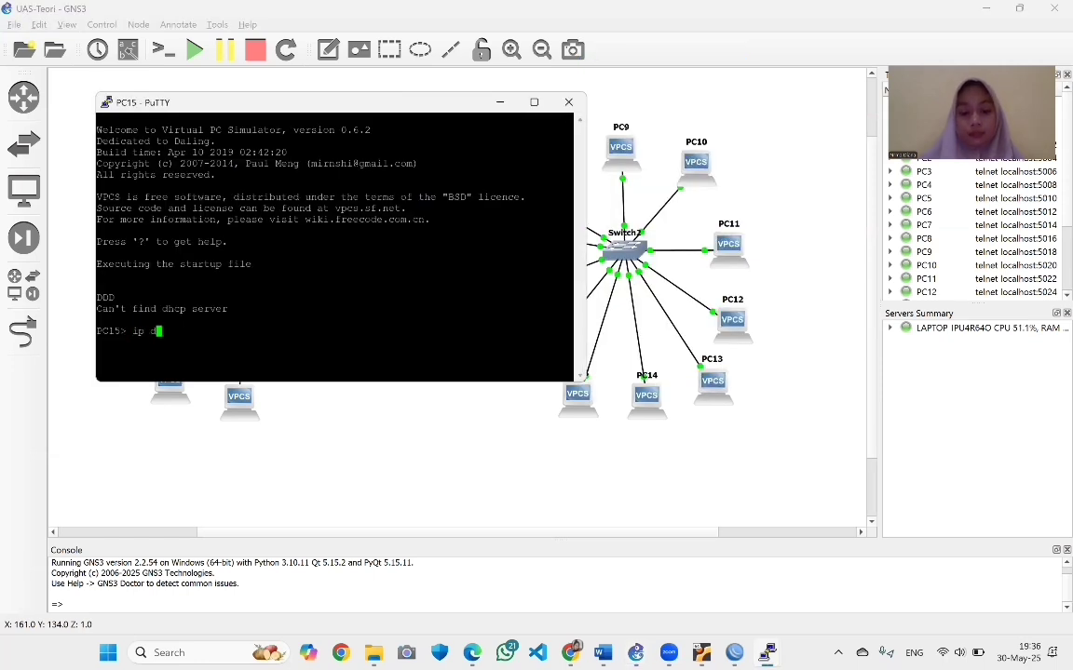
pyautogui.write('hcp -r')
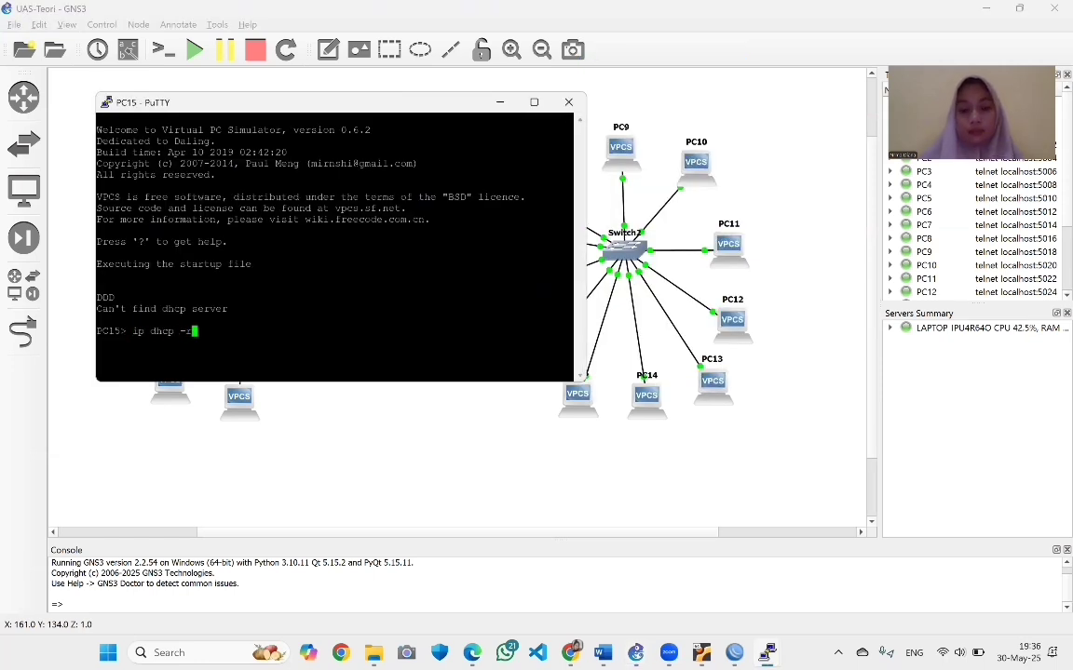
pyautogui.press('Return')
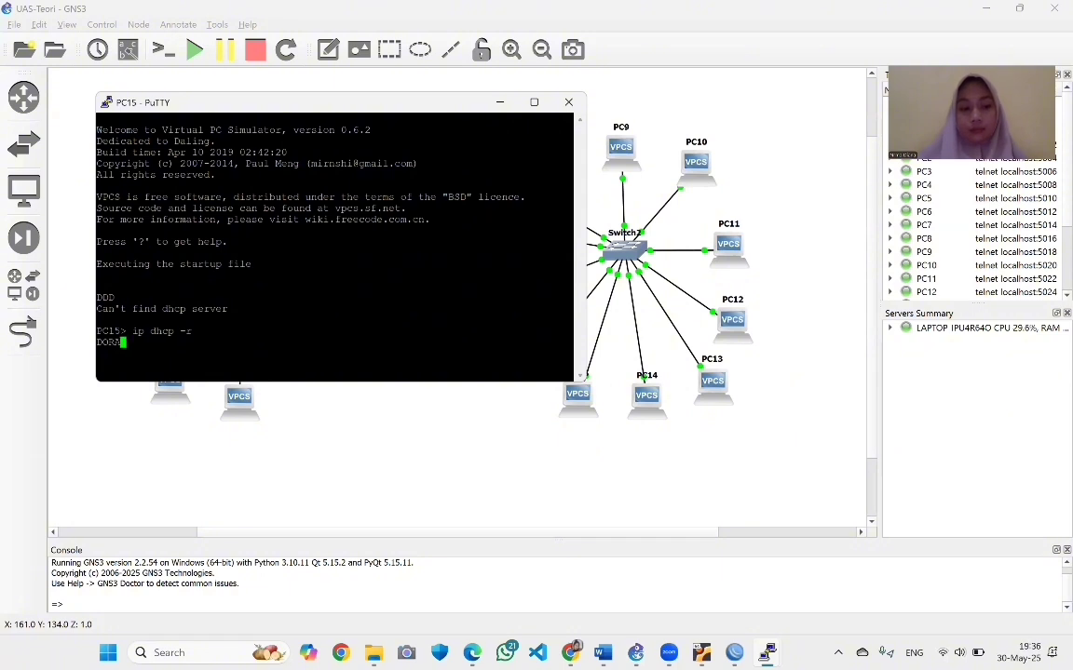
pyautogui.write('save')
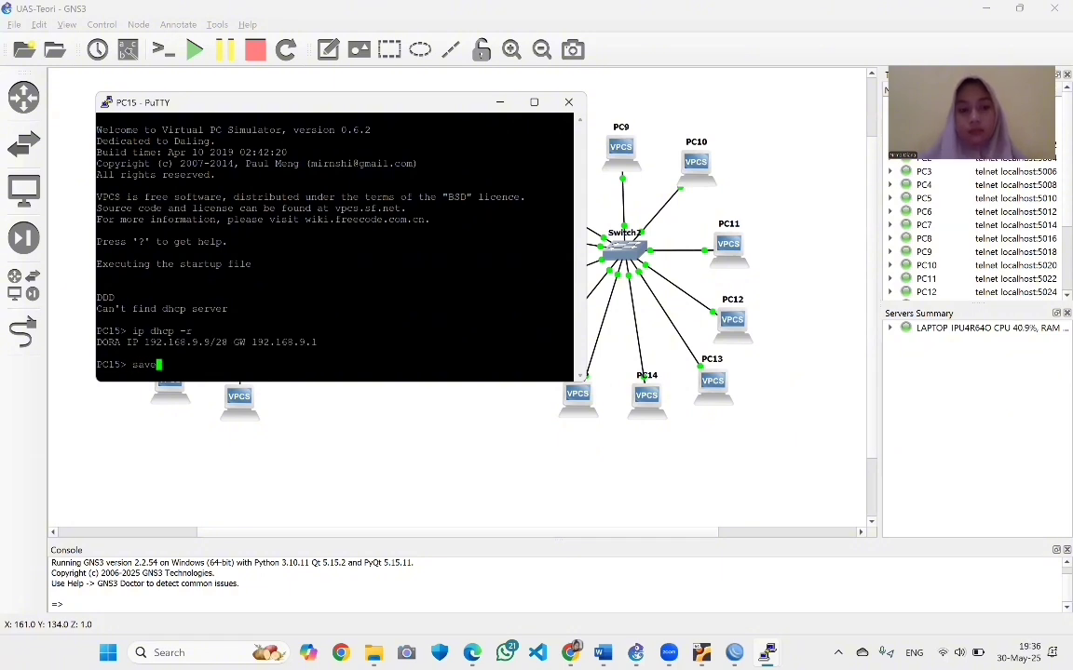
pyautogui.press('Return')
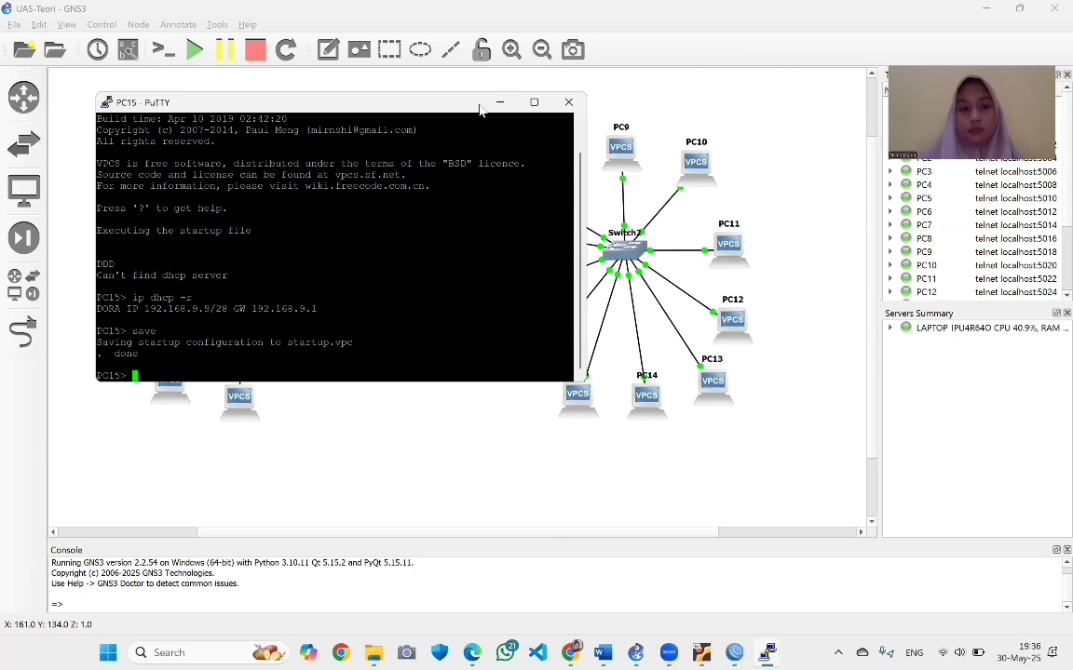
# Run ip dhcp -r on PC16 to lease 192.168.9.10/28, then save to startup.vpc
pyautogui.click(499, 102)
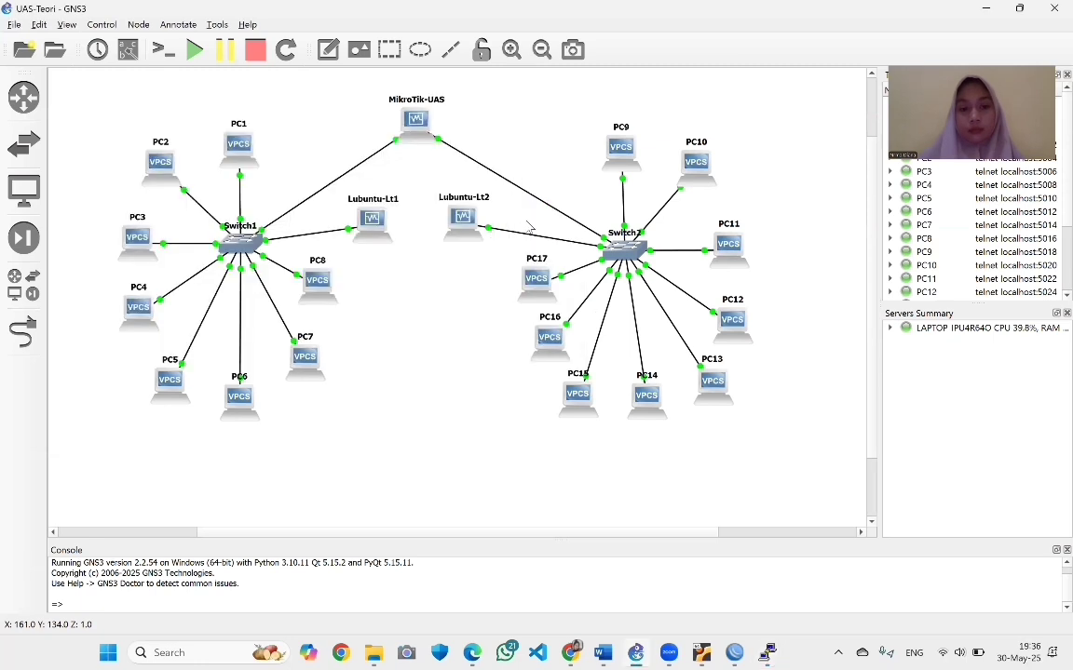
pyautogui.rightClick(562, 359)
pyautogui.click(615, 28)
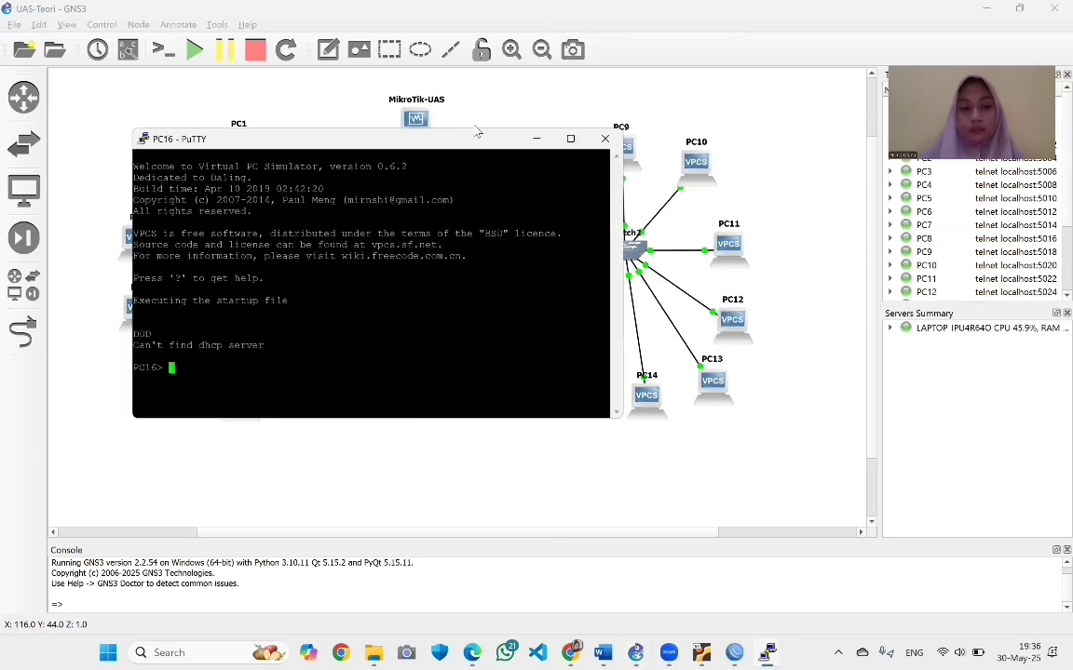
pyautogui.write('ip')
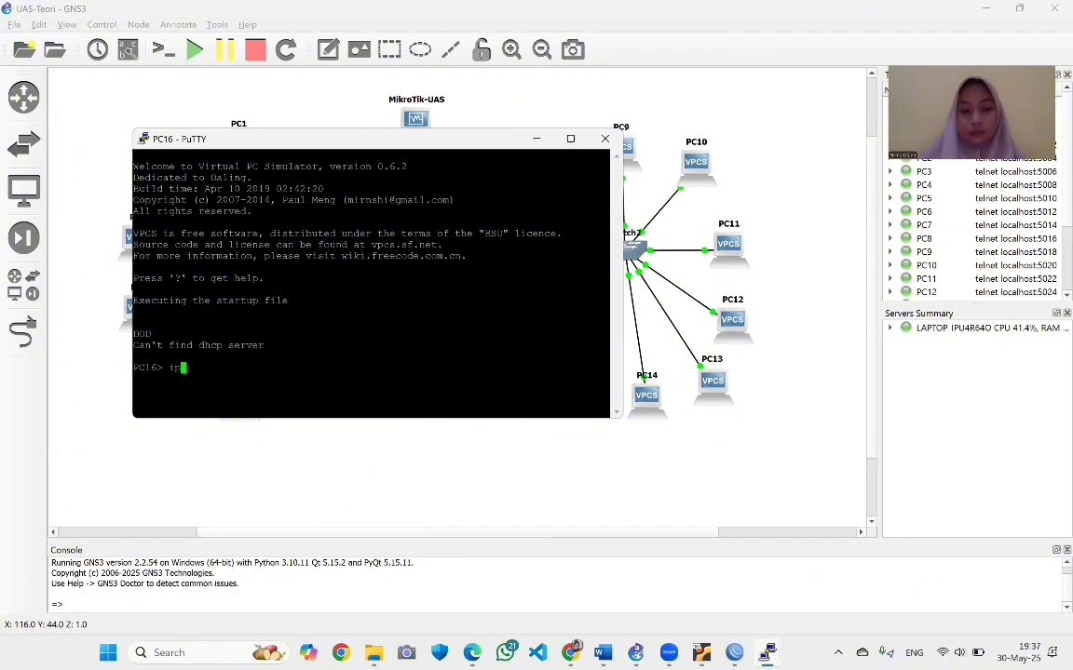
pyautogui.write(' dhcp -r')
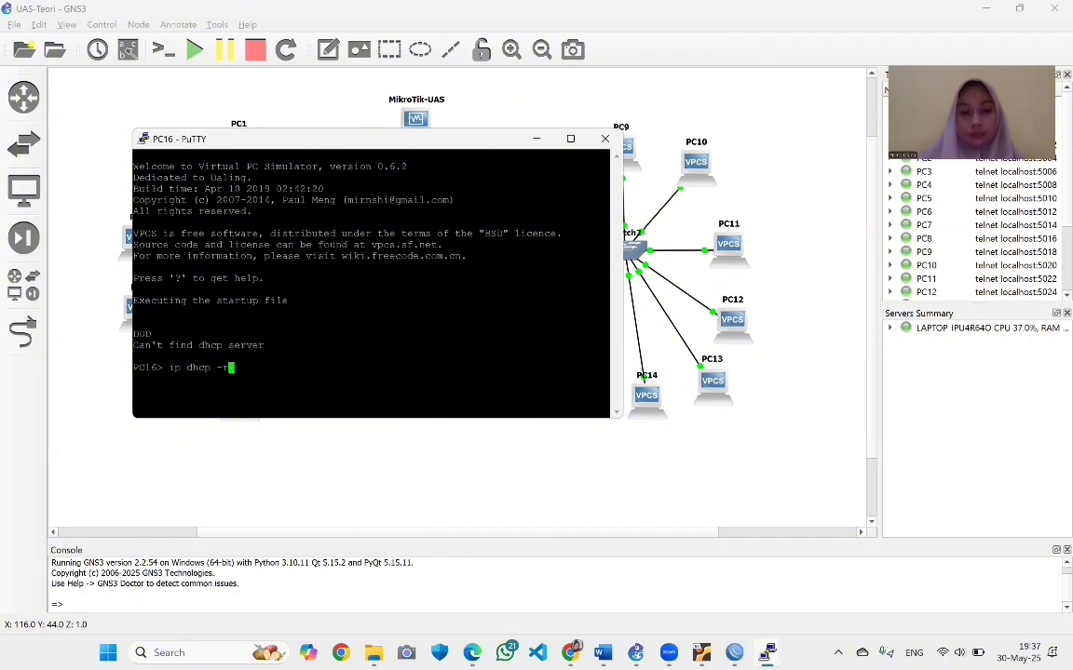
pyautogui.press('Return')
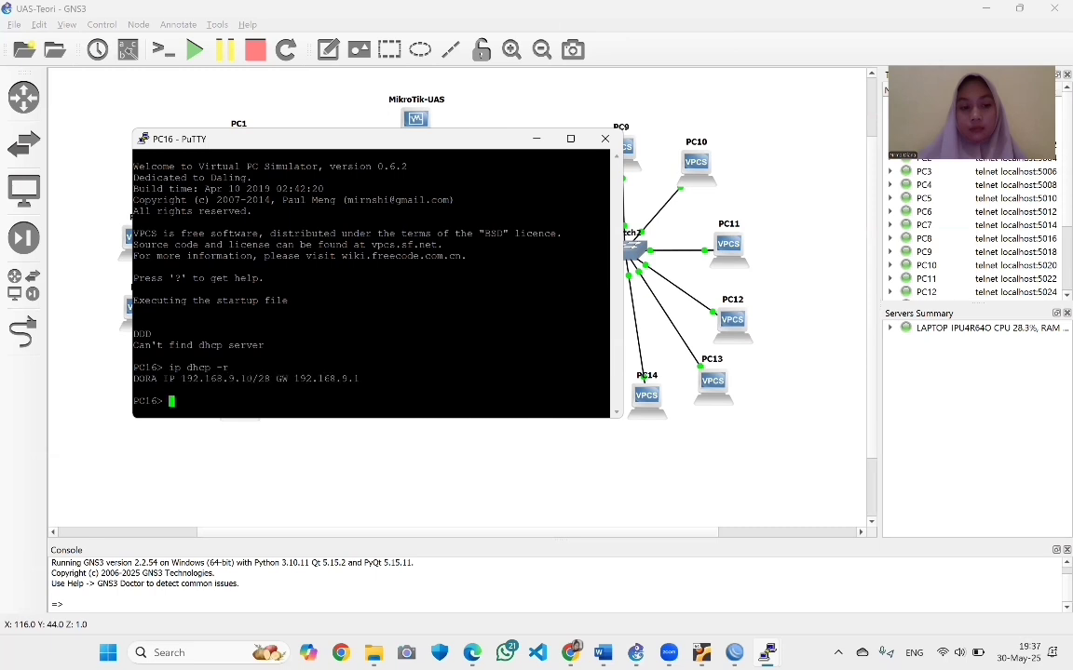
pyautogui.write('save')
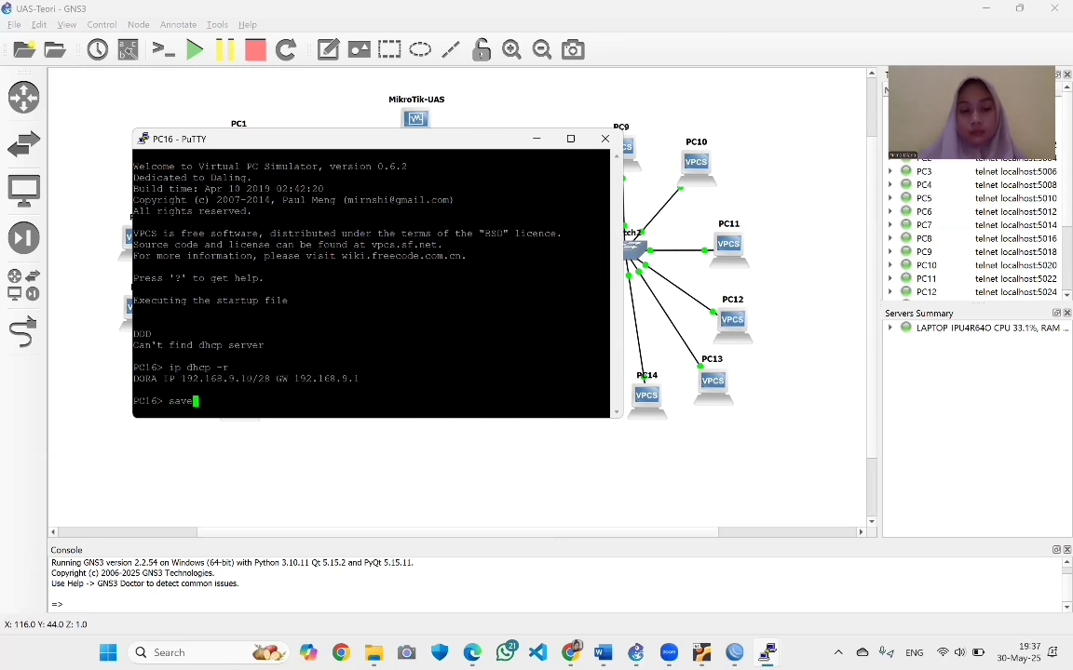
pyautogui.press('Return')
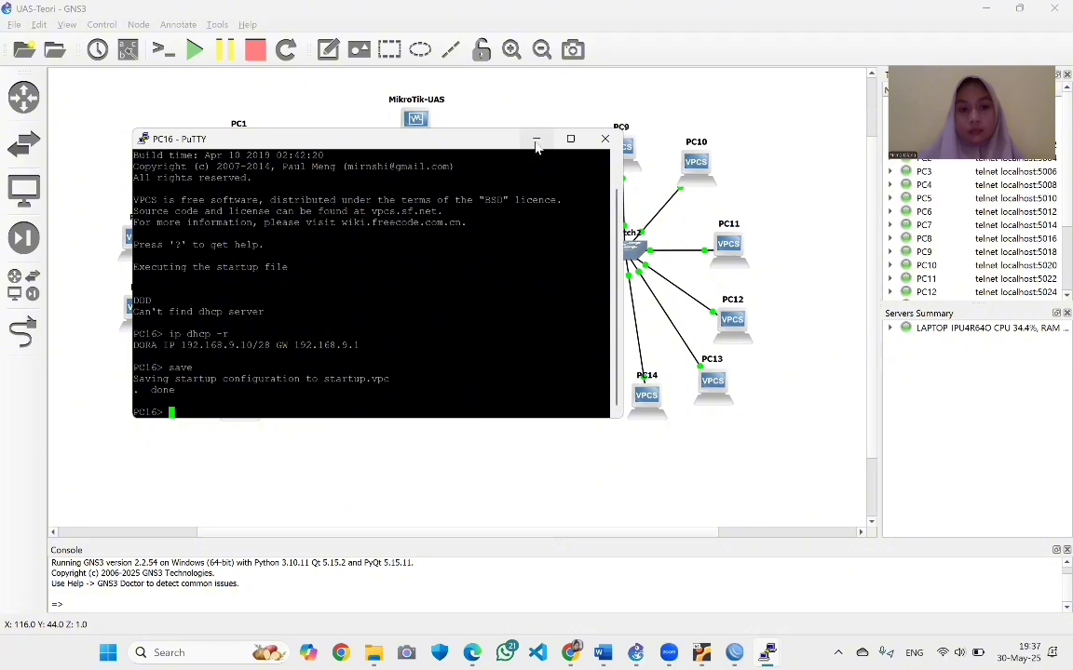
# Get PC17 the DHCP lease 192.168.9.11/28, save it, and hide its console
pyautogui.click(536, 138)
pyautogui.rightClick(536, 297)
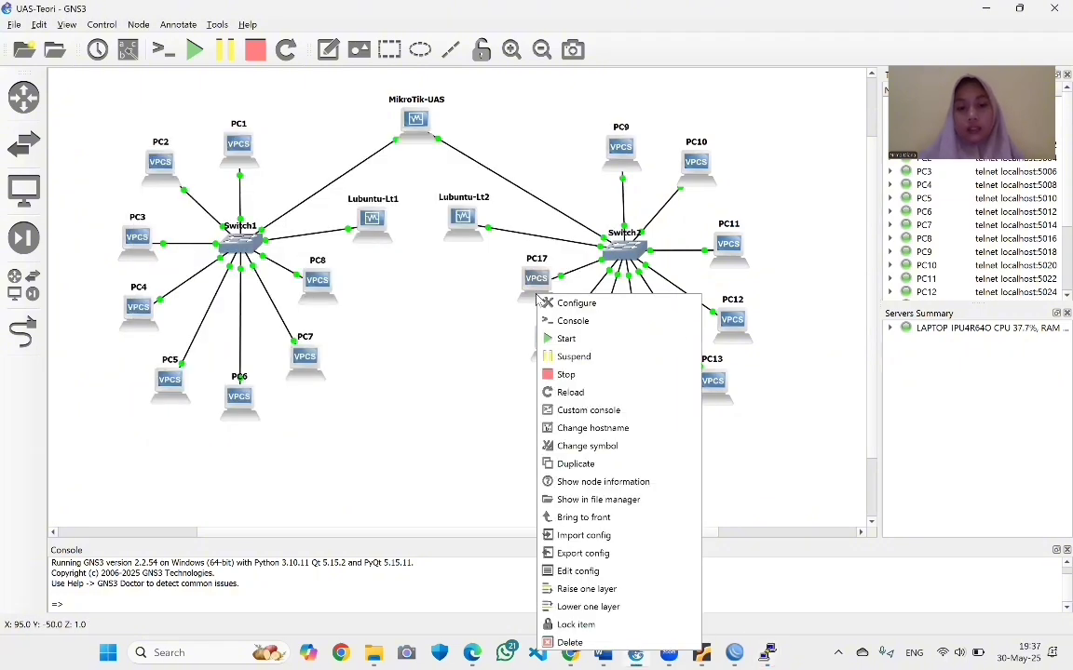
pyautogui.click(555, 319)
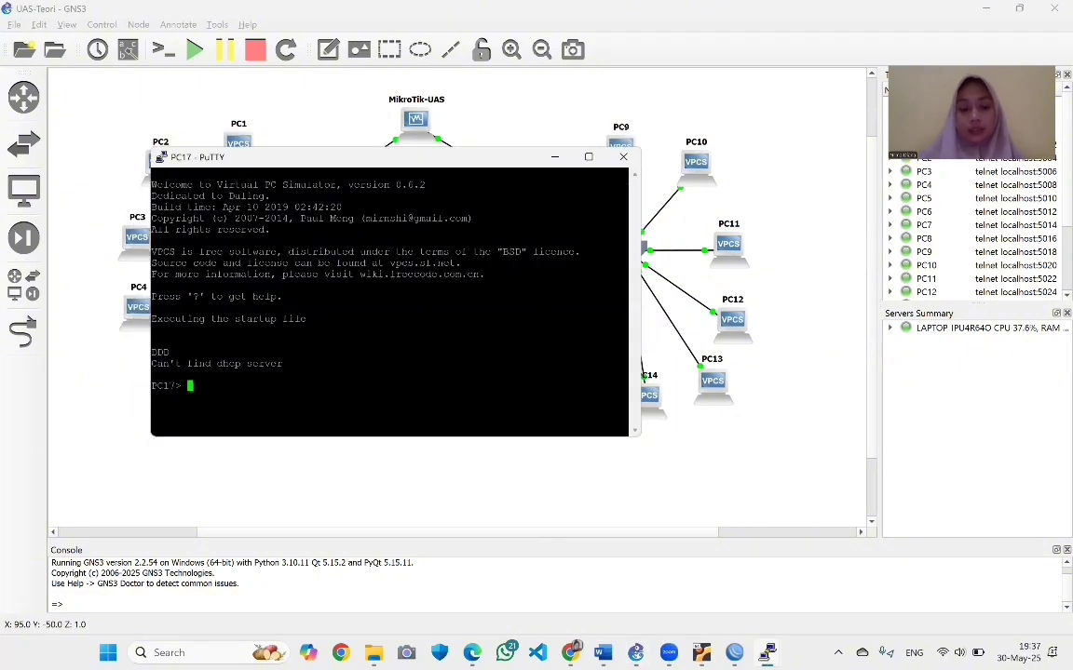
pyautogui.write('ip dhc')
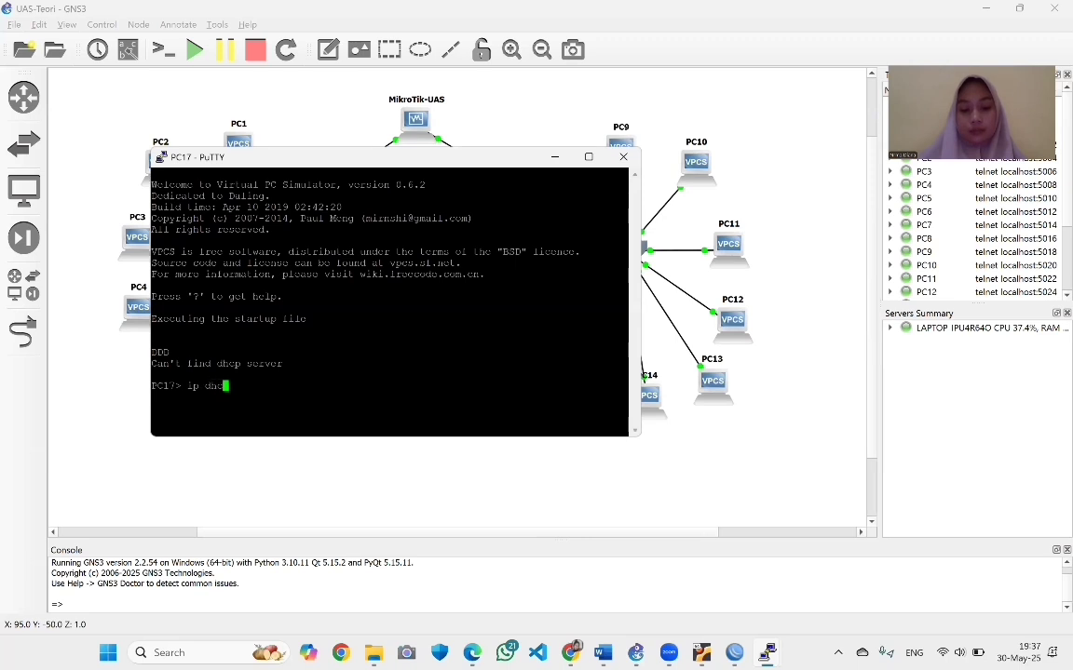
pyautogui.write('p -r')
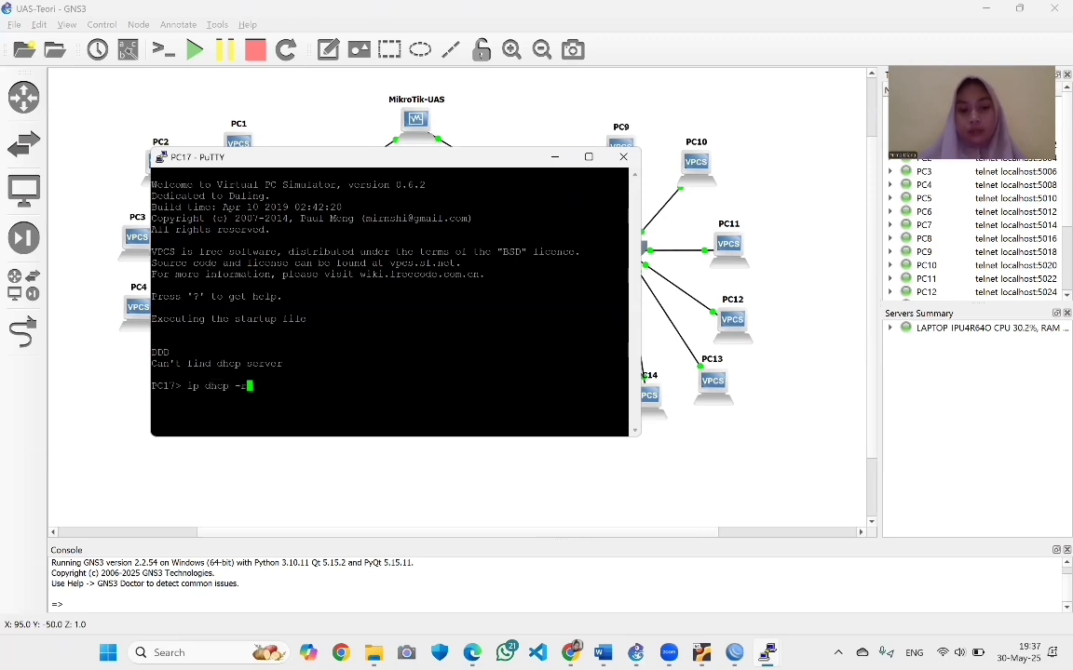
pyautogui.press('Return')
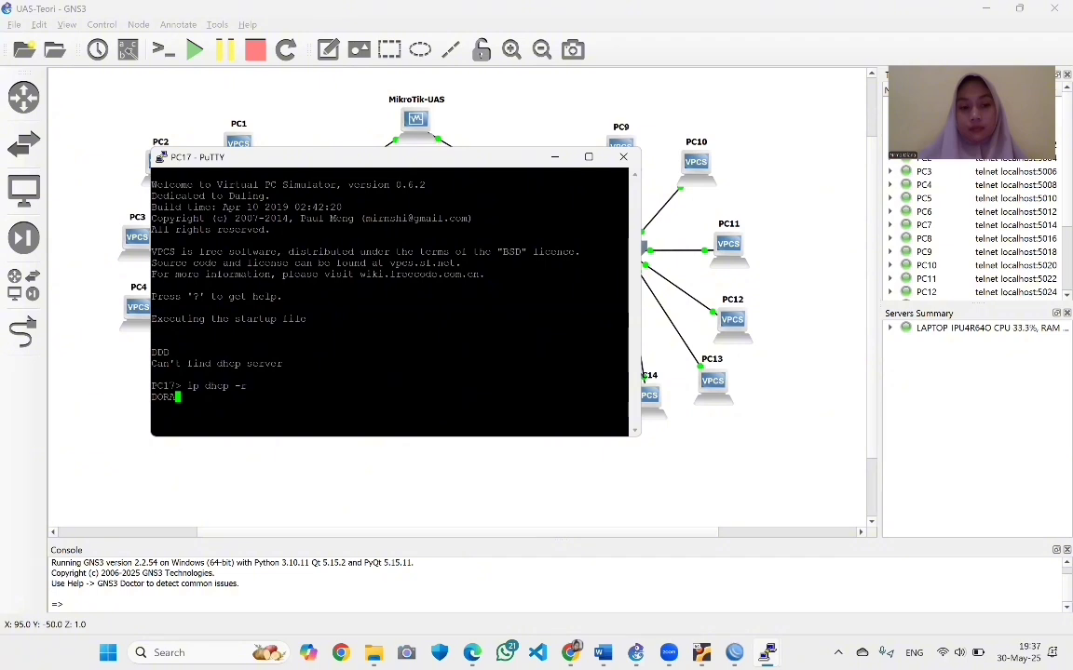
pyautogui.write('save')
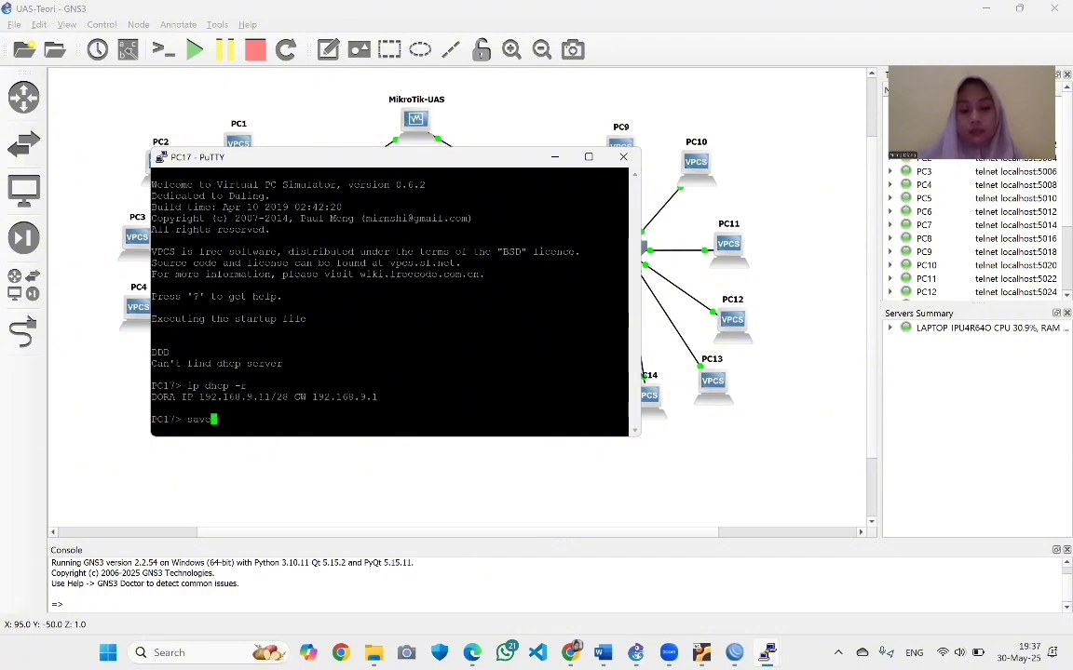
pyautogui.press('Return')
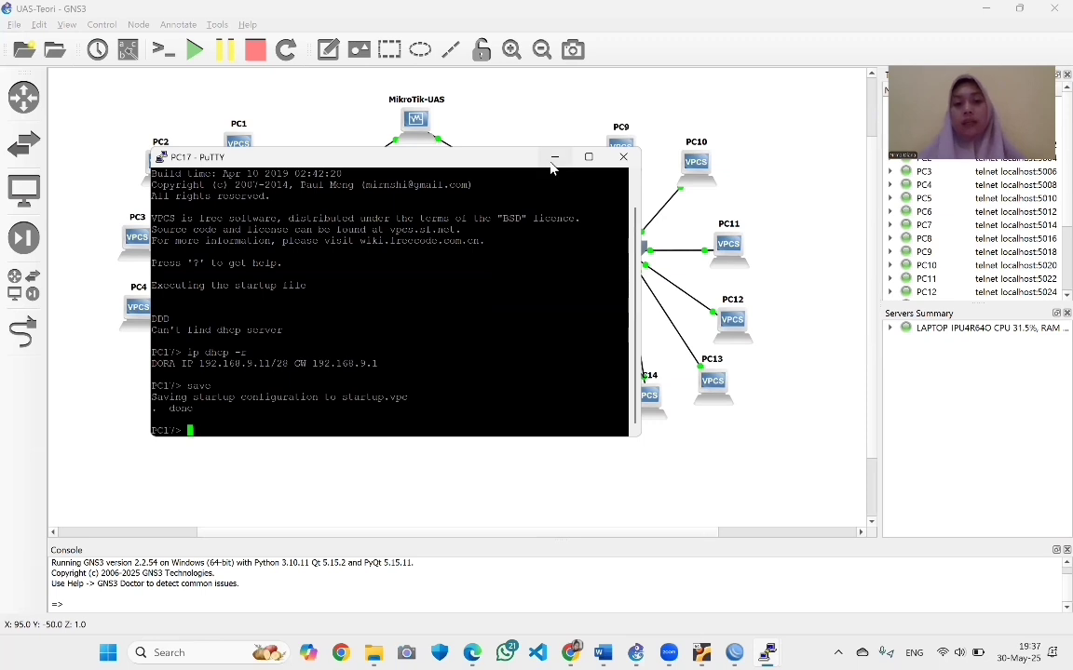
pyautogui.click(553, 161)
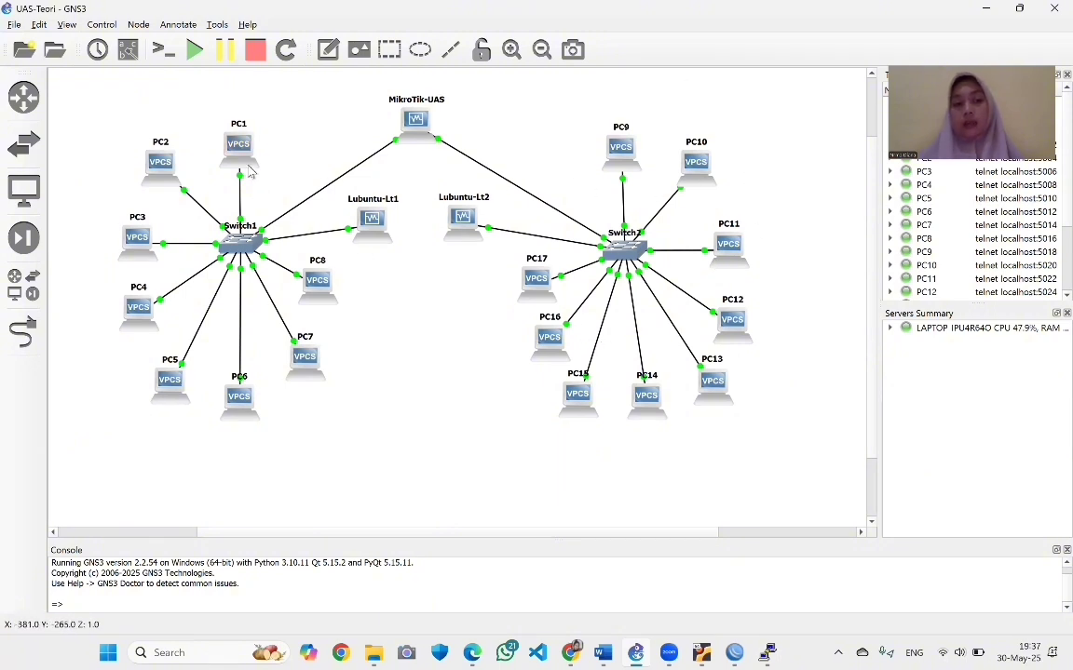
pyautogui.moveTo(249, 169)
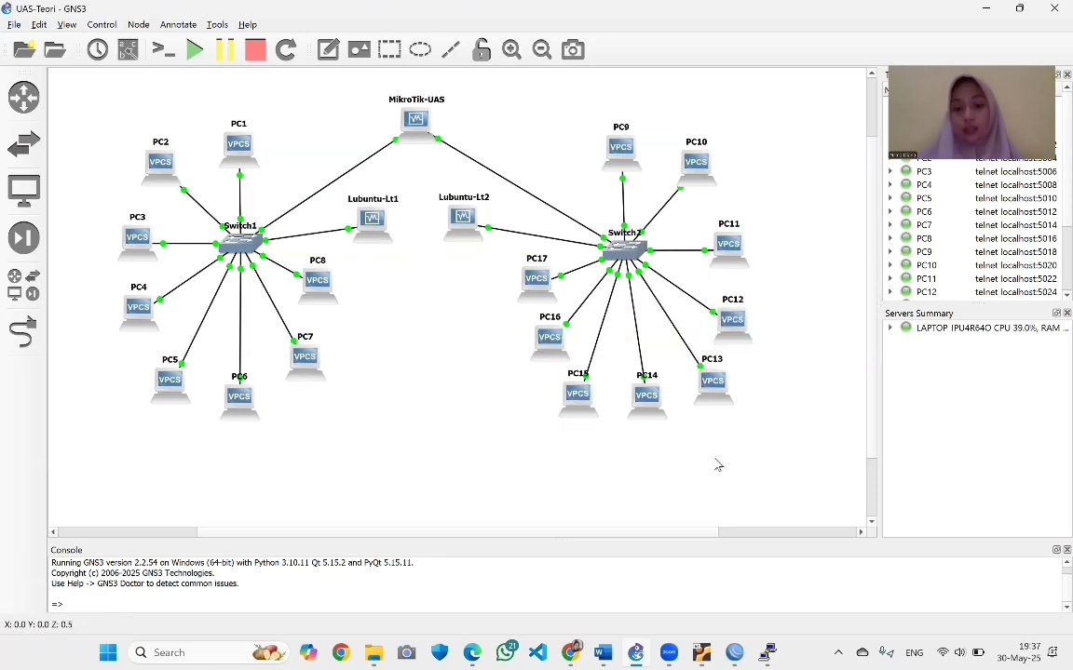
# Review the 19 bound leases on dhcp2 and dhcp3 in the DHCP Server Leases list
pyautogui.click(661, 585)
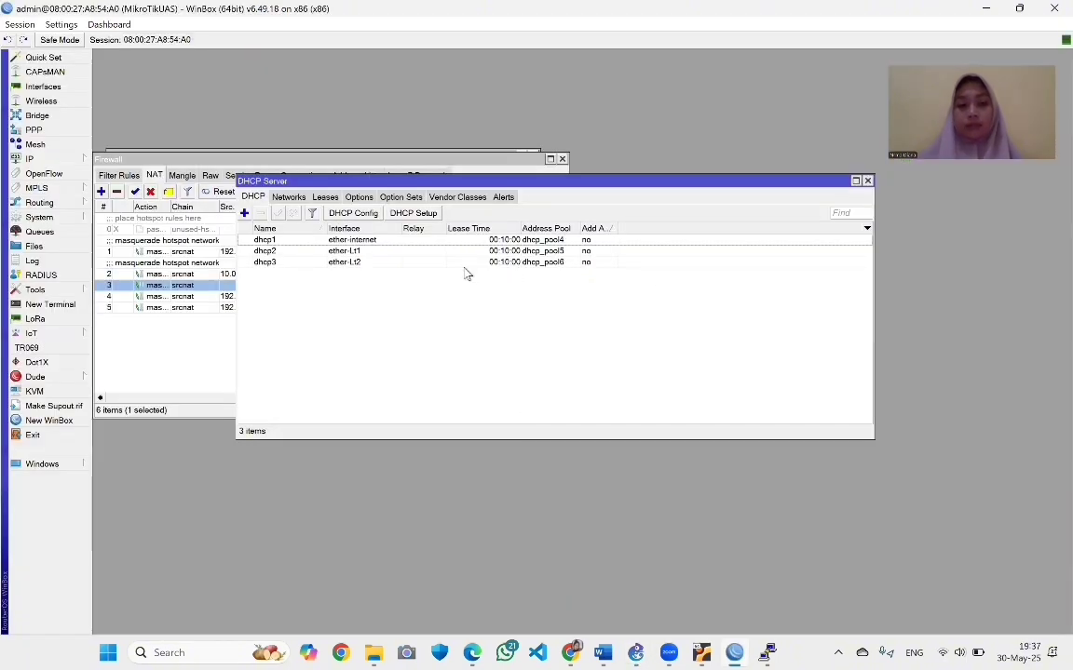
pyautogui.click(289, 198)
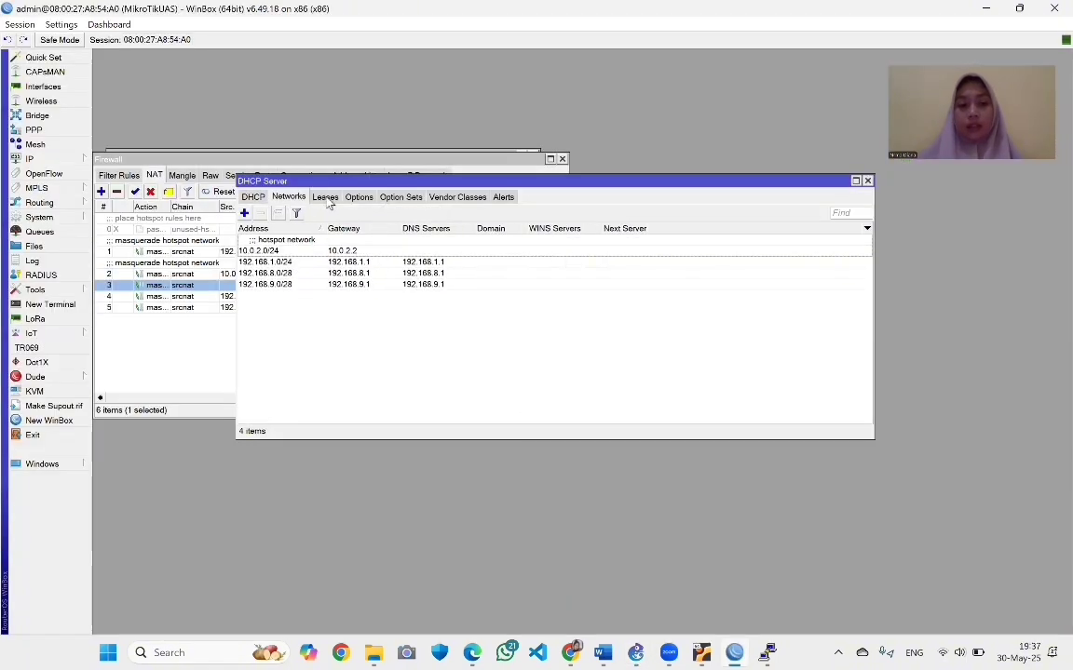
pyautogui.click(325, 197)
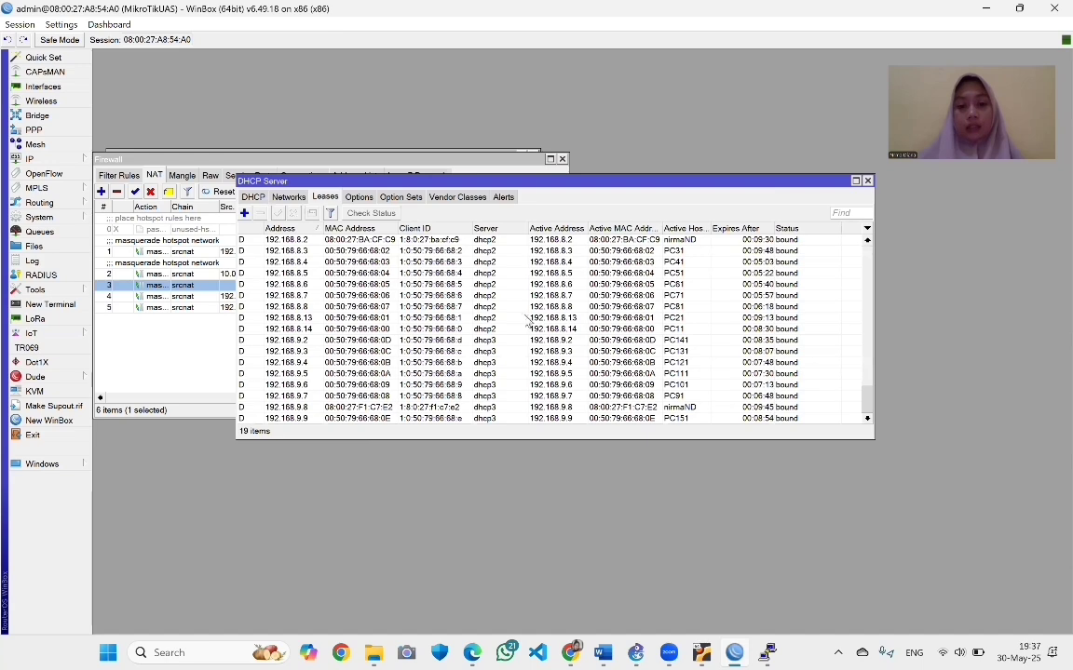
pyautogui.scroll(-1, 526, 321)
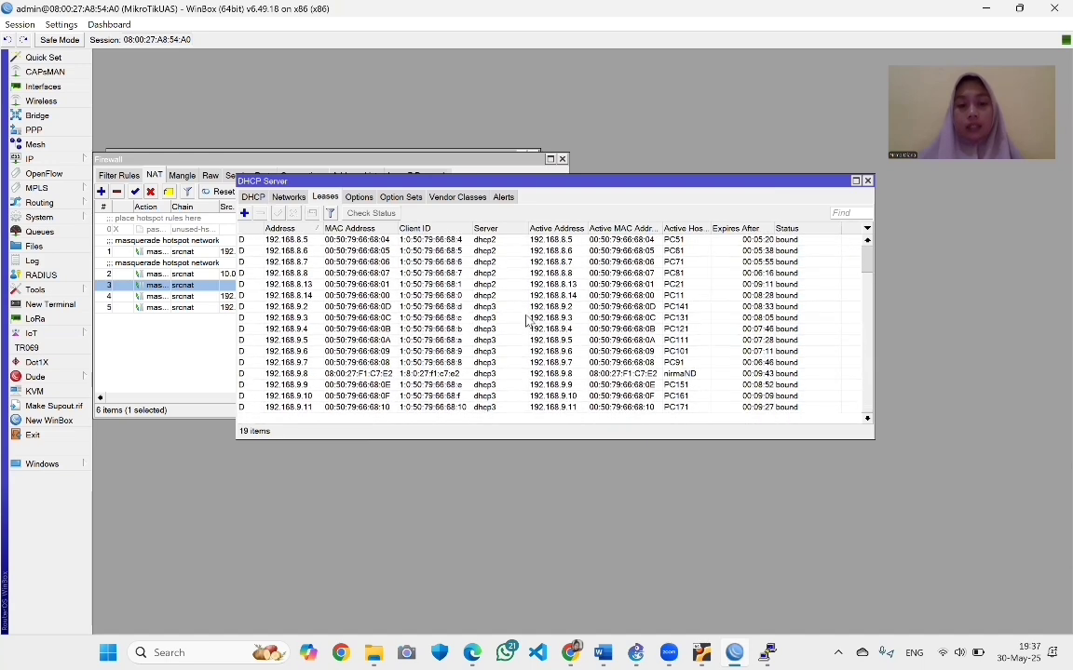
pyautogui.scroll(1, 527, 321)
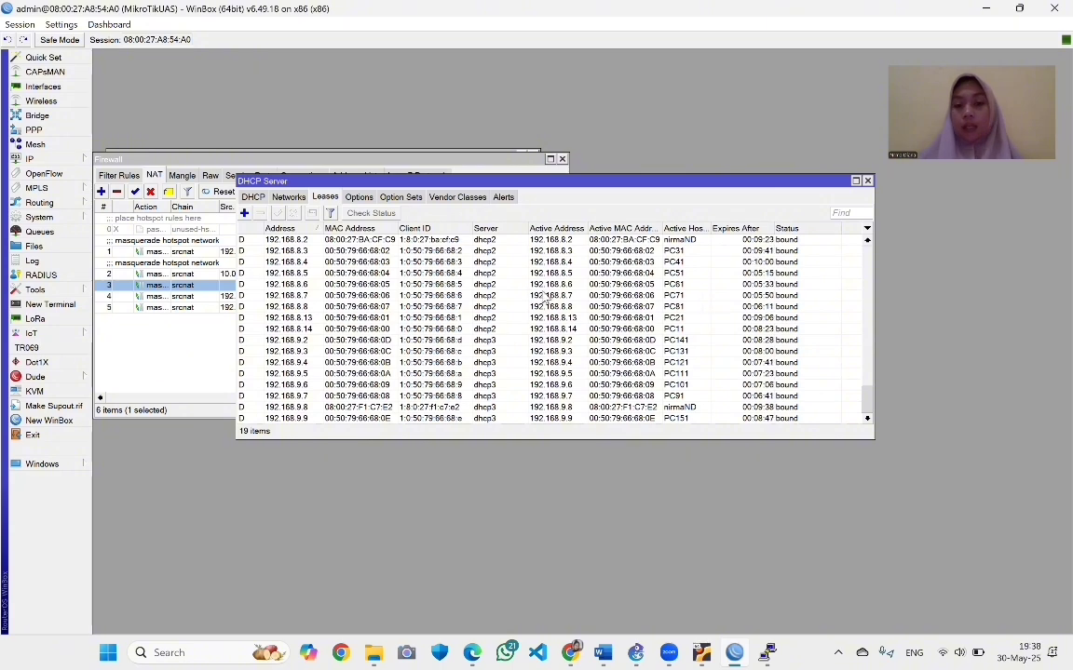
pyautogui.scroll(-3, 305, 335)
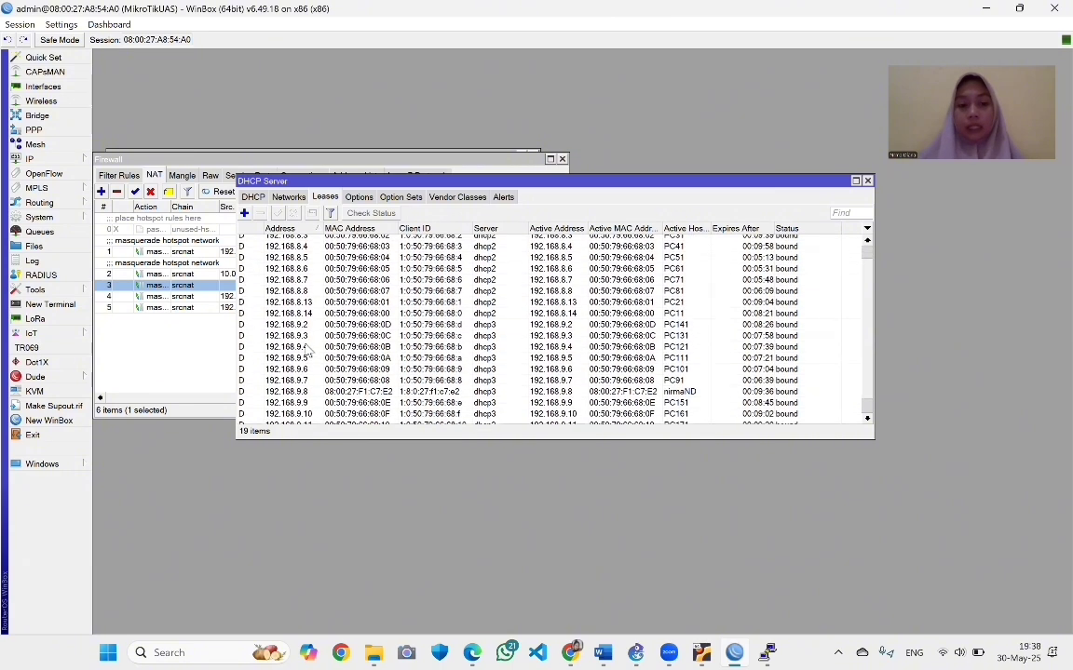
pyautogui.scroll(3, 307, 351)
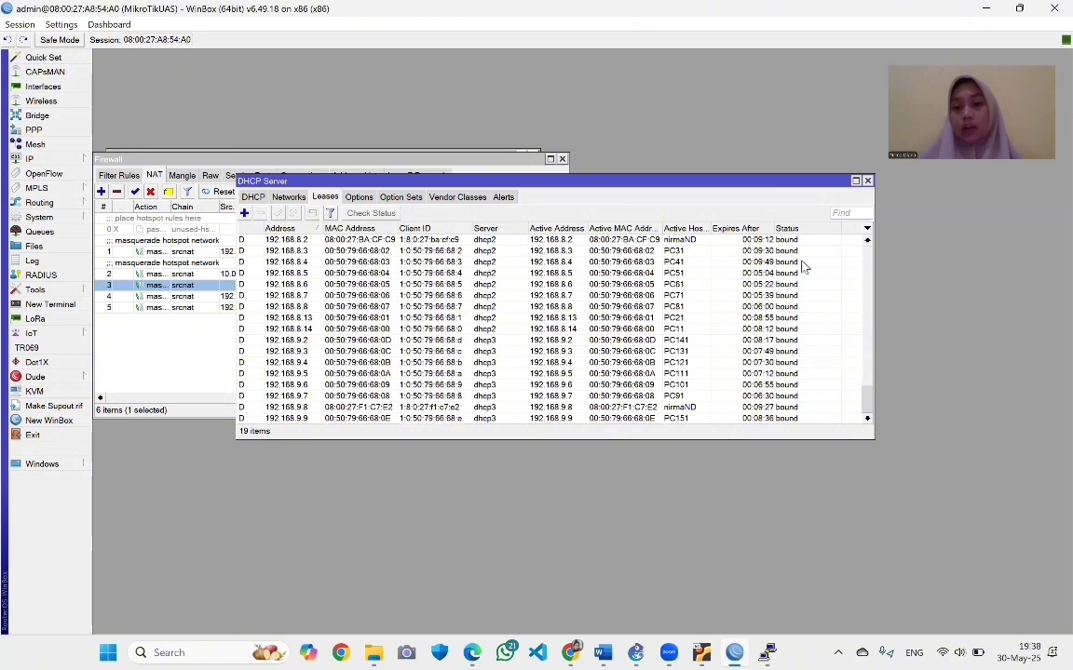
# Add a new firewall filter rule with chain input and action accept
pyautogui.click(174, 319)
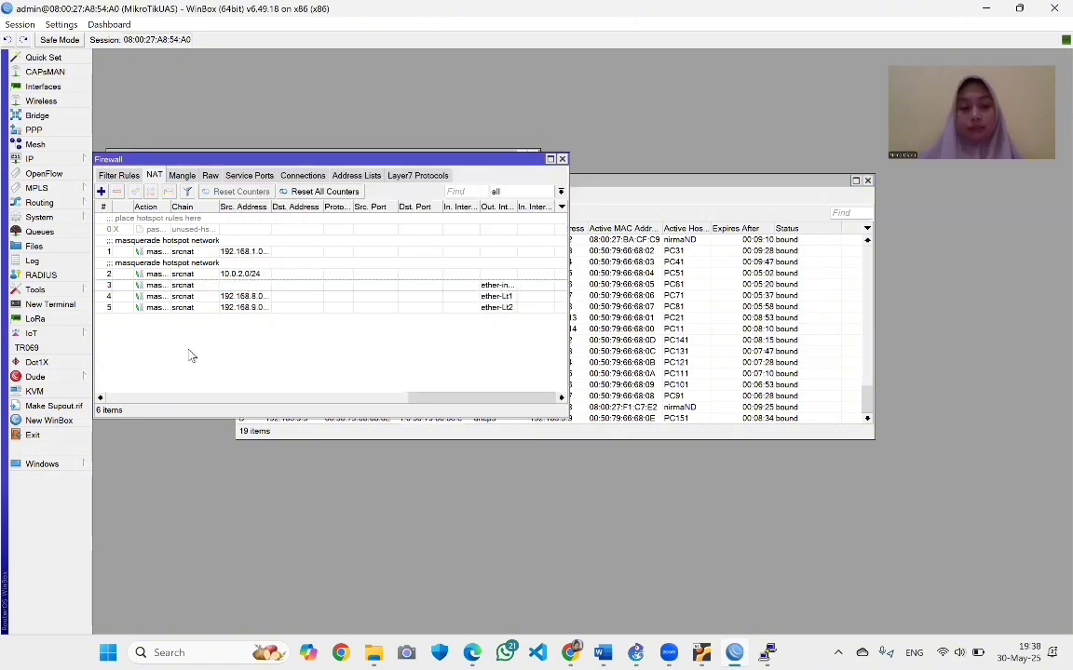
pyautogui.click(118, 175)
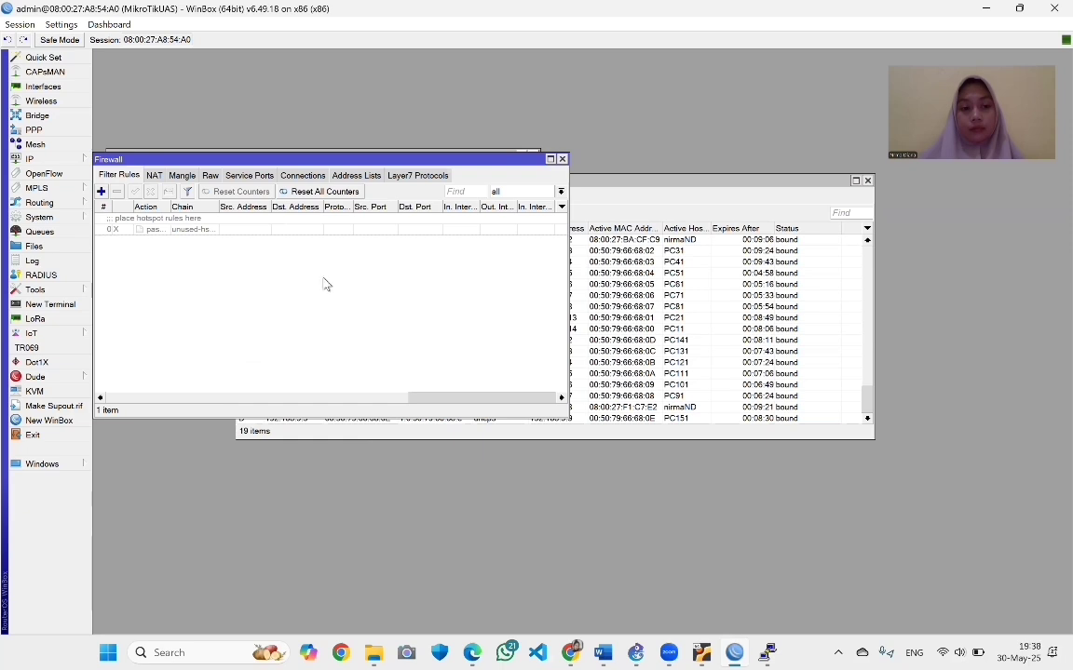
pyautogui.click(101, 191)
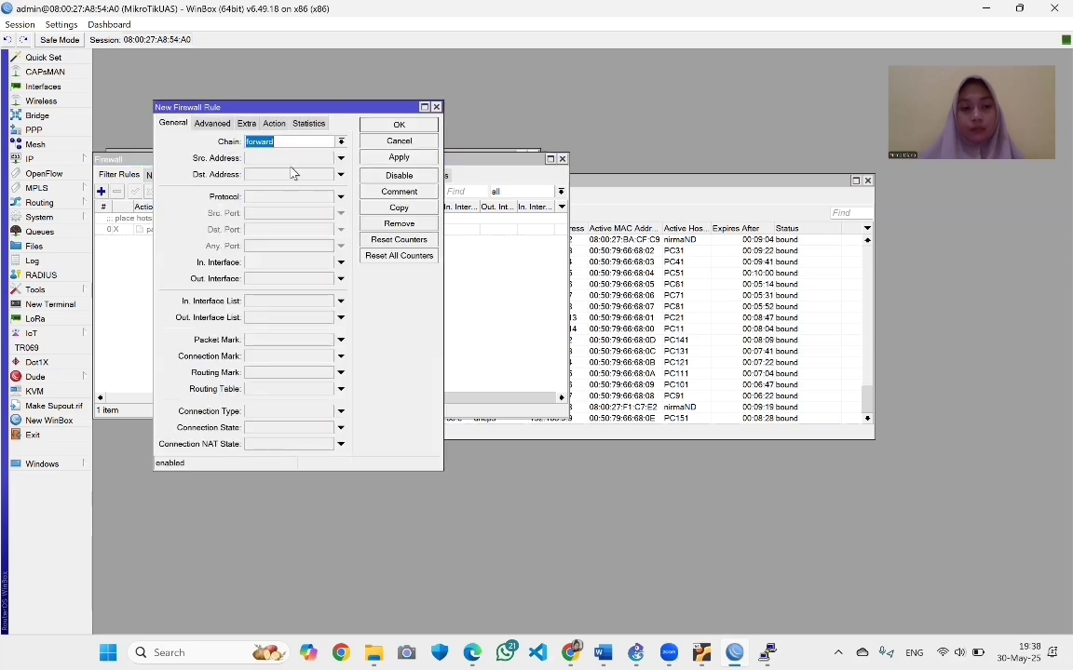
pyautogui.click(342, 142)
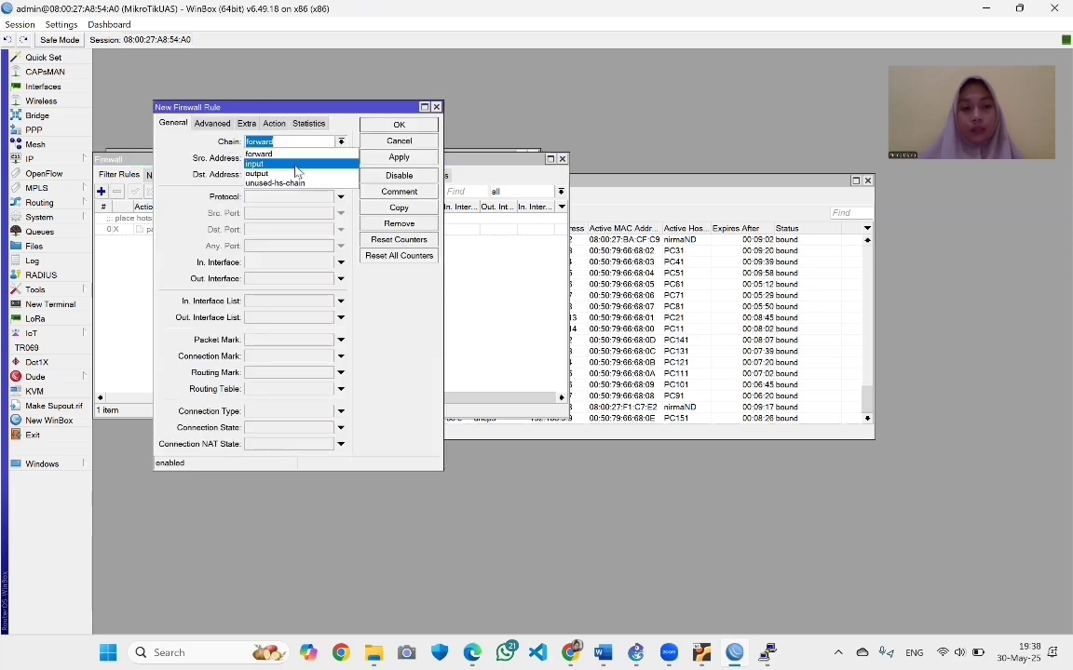
pyautogui.click(265, 149)
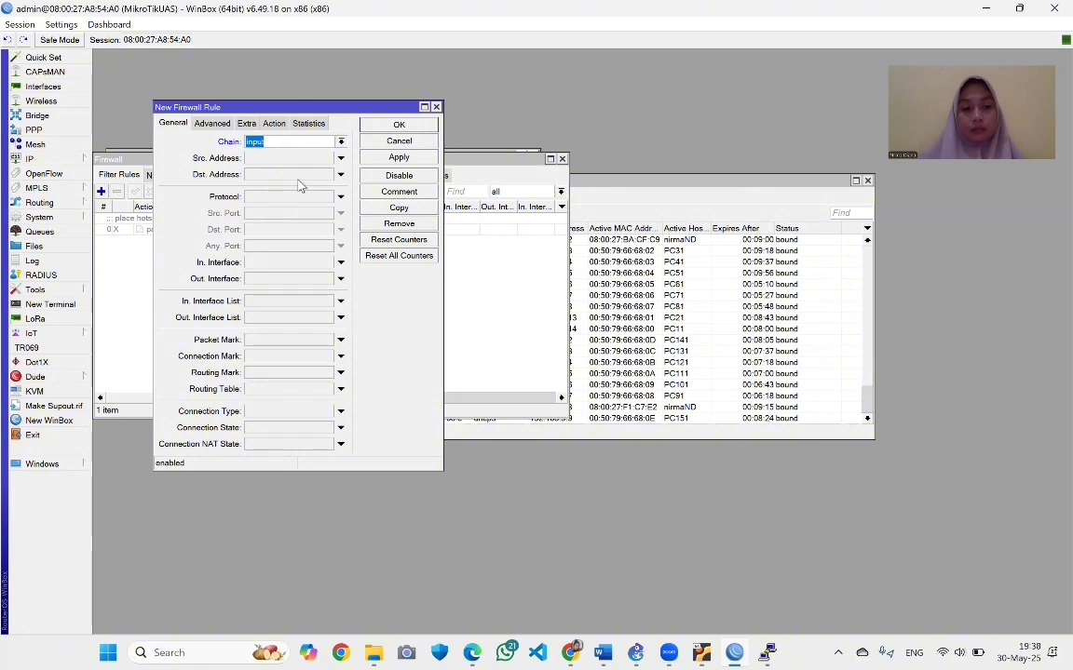
pyautogui.click(209, 128)
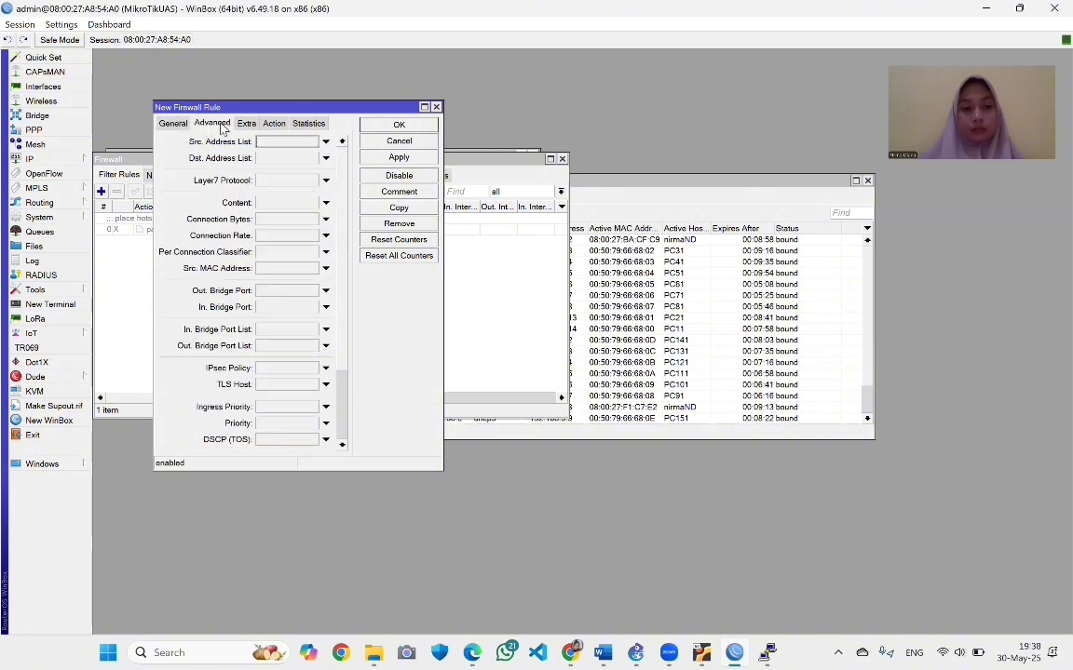
pyautogui.click(246, 124)
pyautogui.click(274, 124)
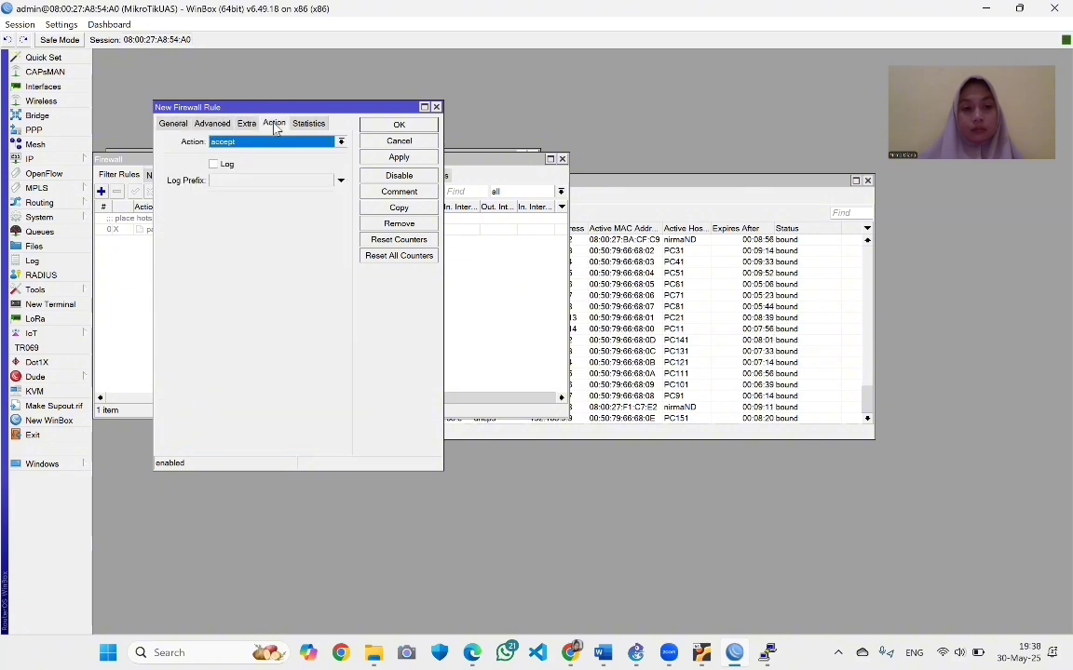
pyautogui.click(341, 143)
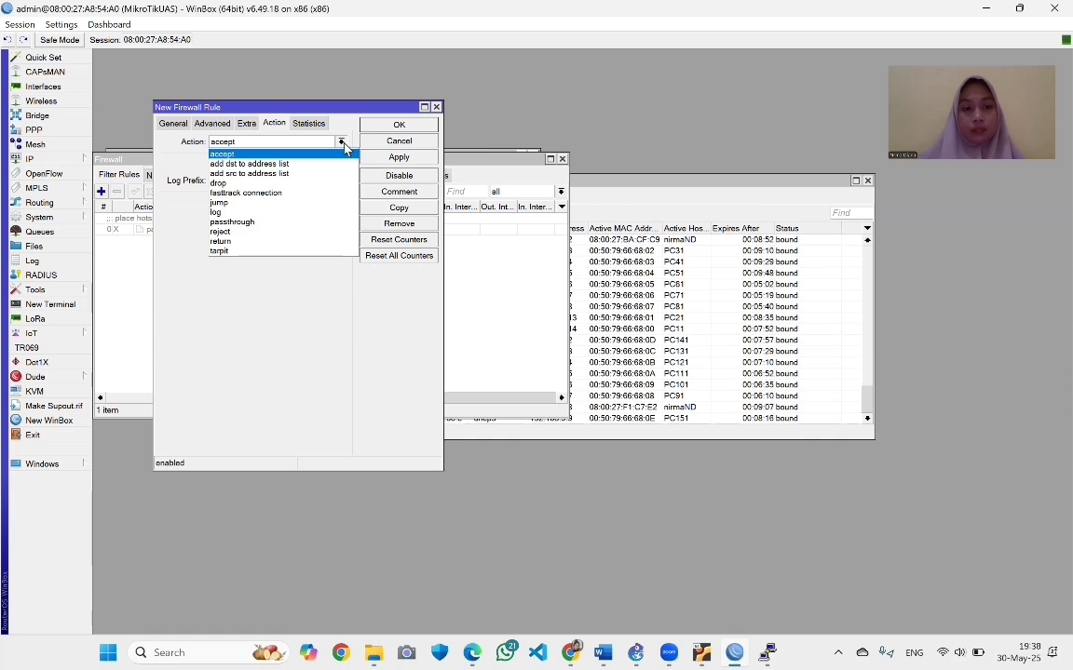
pyautogui.click(343, 144)
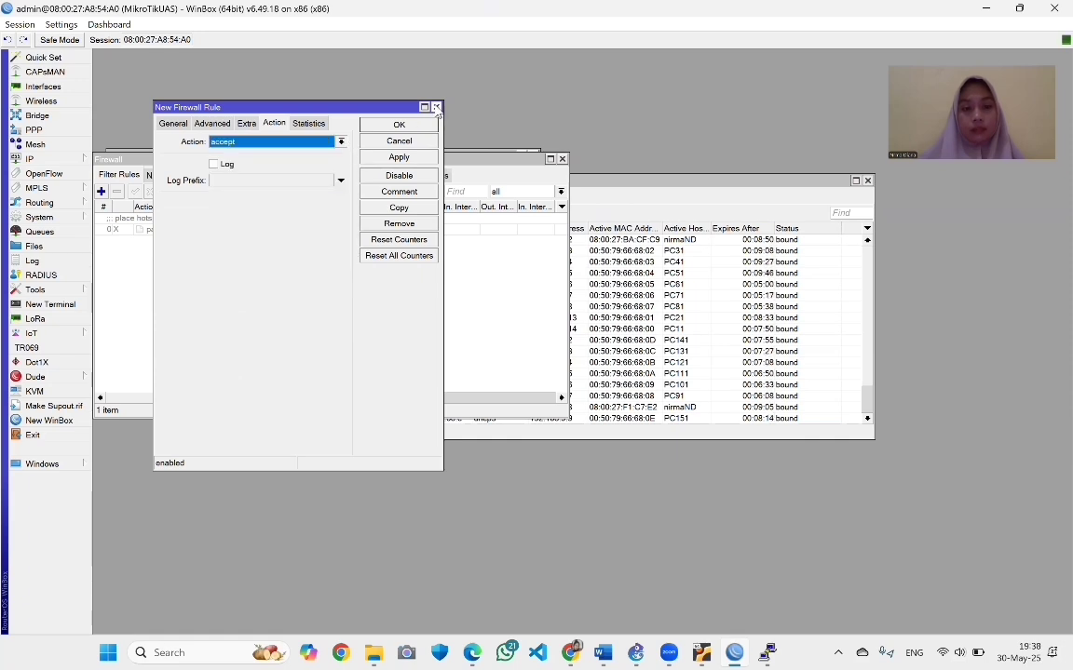
pyautogui.click(170, 122)
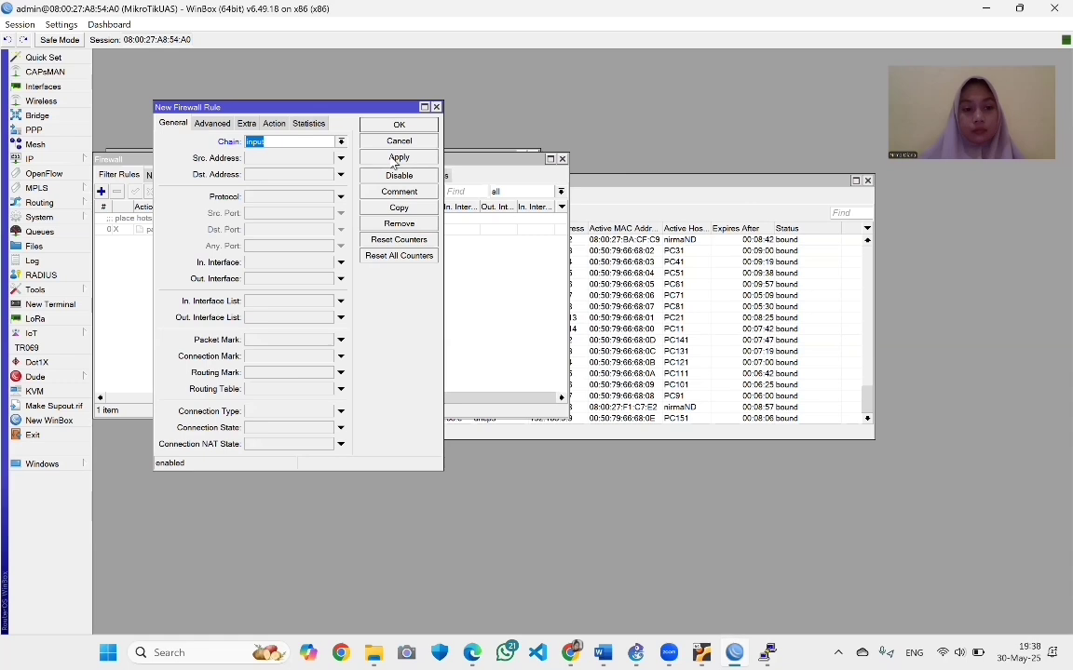
pyautogui.click(397, 124)
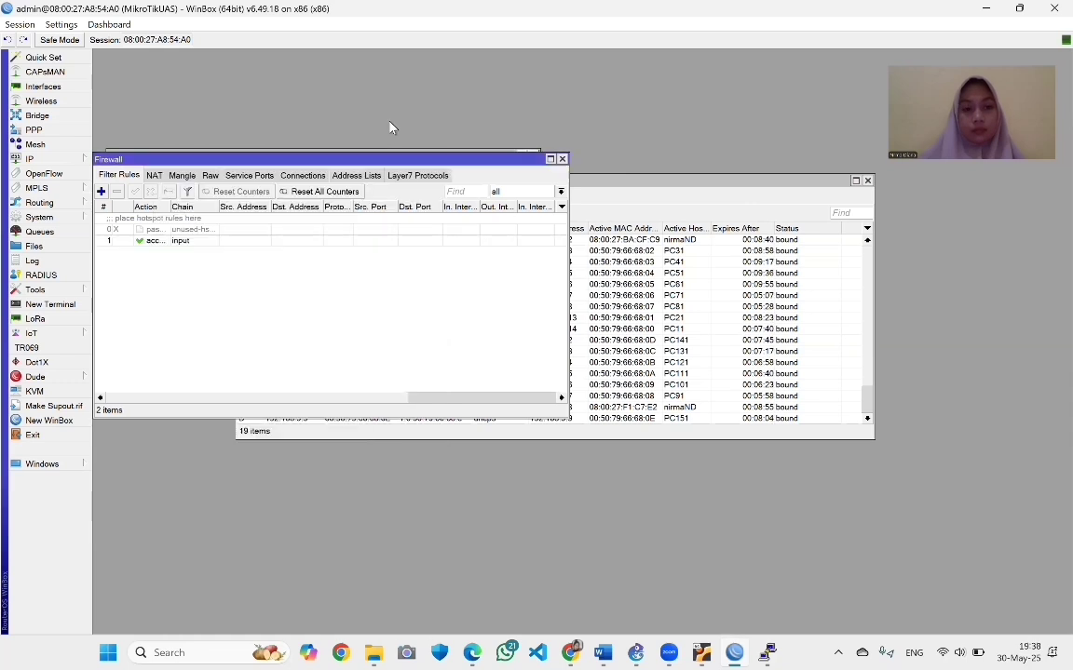
# Open the router terminal and ping google.com
pyautogui.click(53, 307)
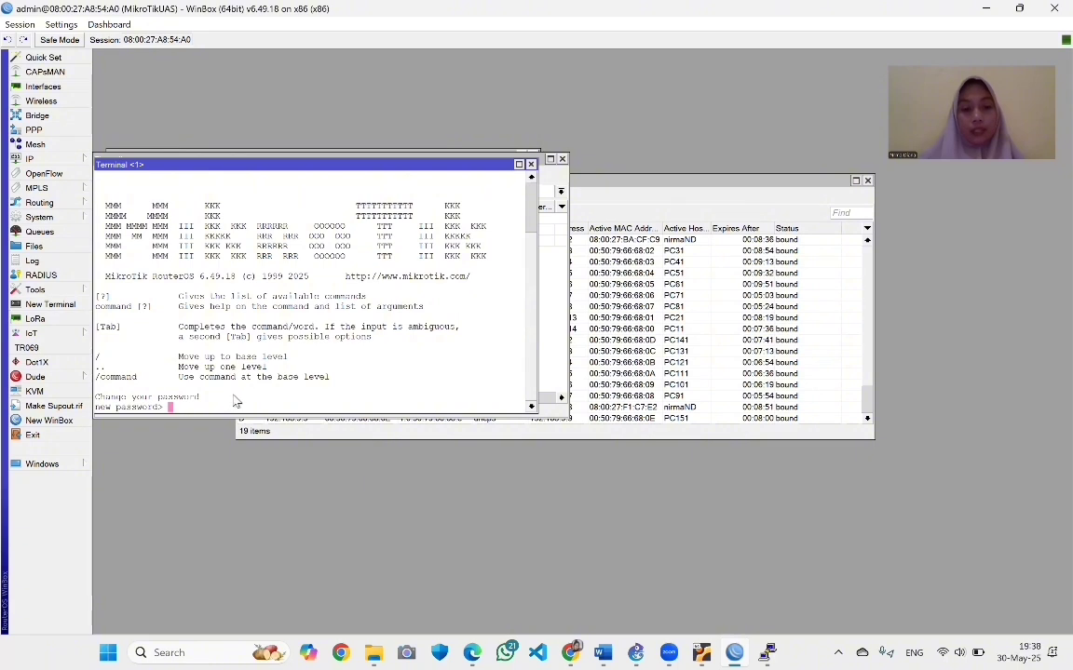
pyautogui.press('Return')
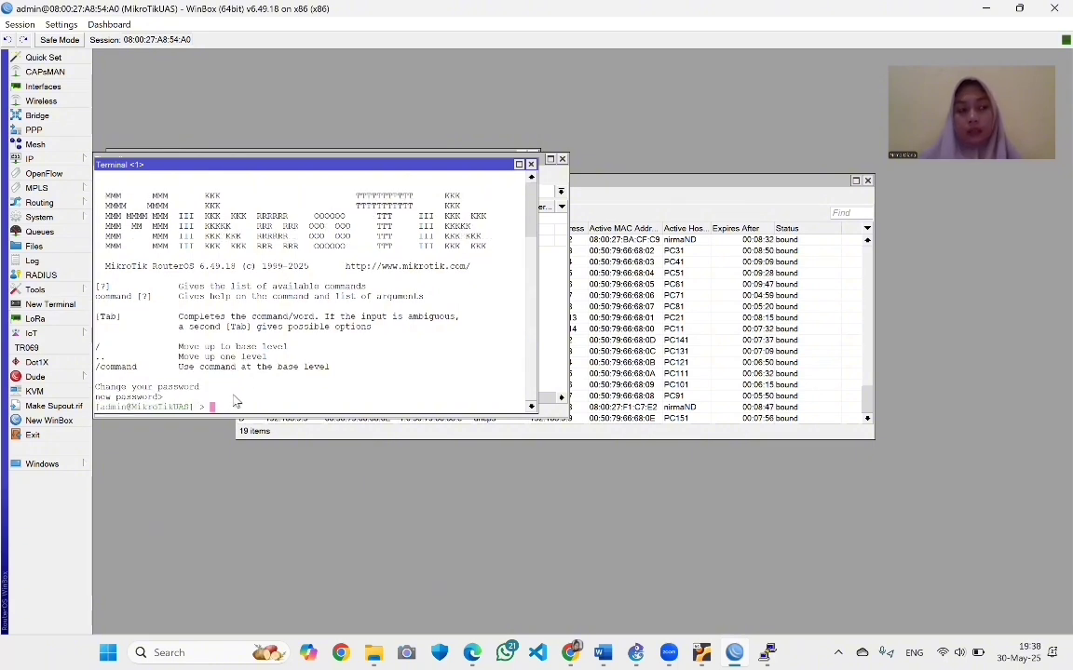
pyautogui.write('goog')
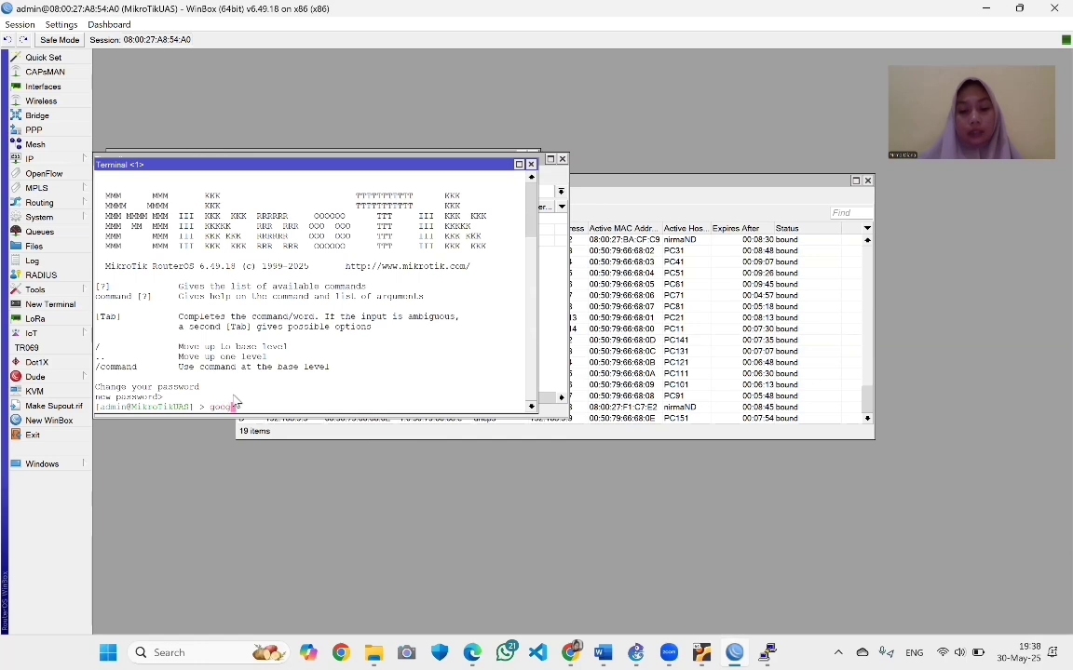
pyautogui.press('BackSpace')
pyautogui.press('BackSpace')
pyautogui.press('BackSpace')
pyautogui.press('BackSpace')
pyautogui.write('/')
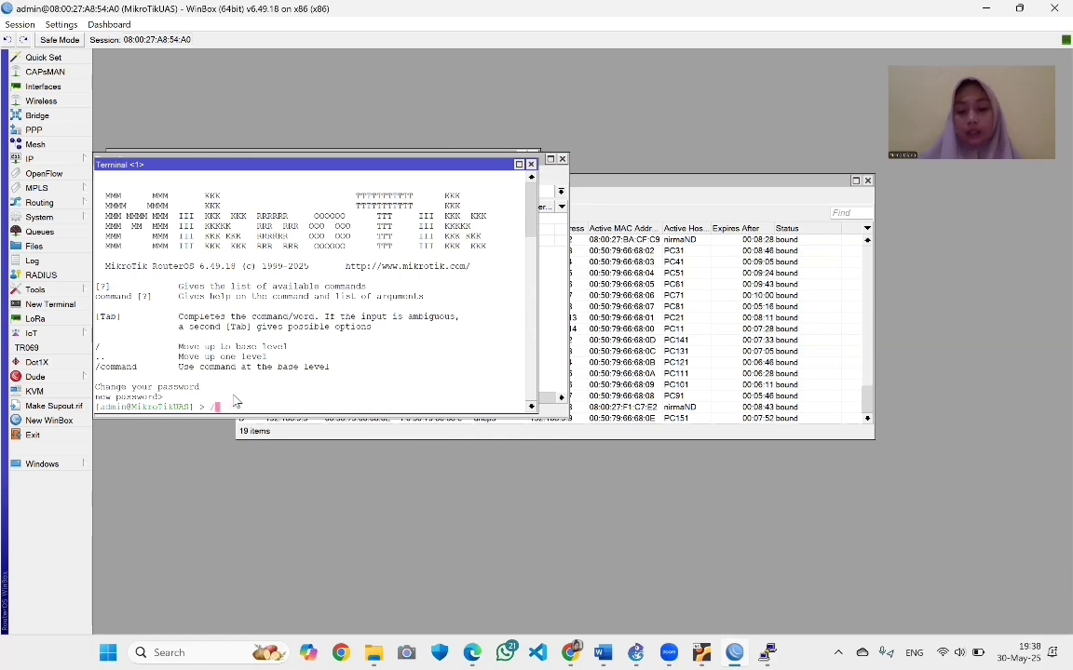
pyautogui.write('ping goo')
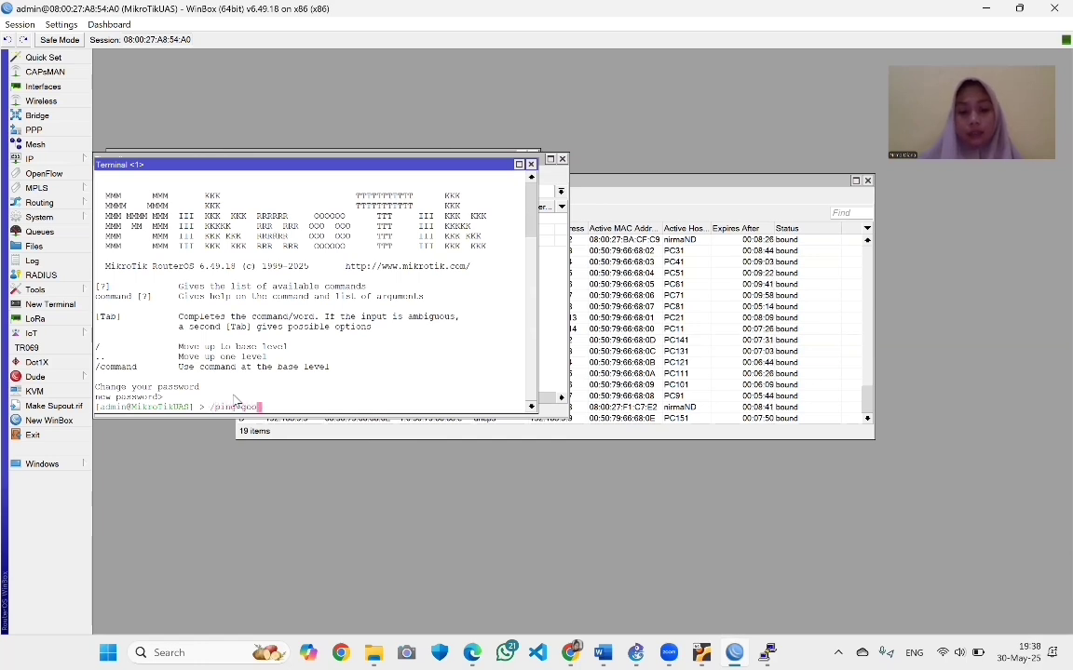
pyautogui.write('gle.com')
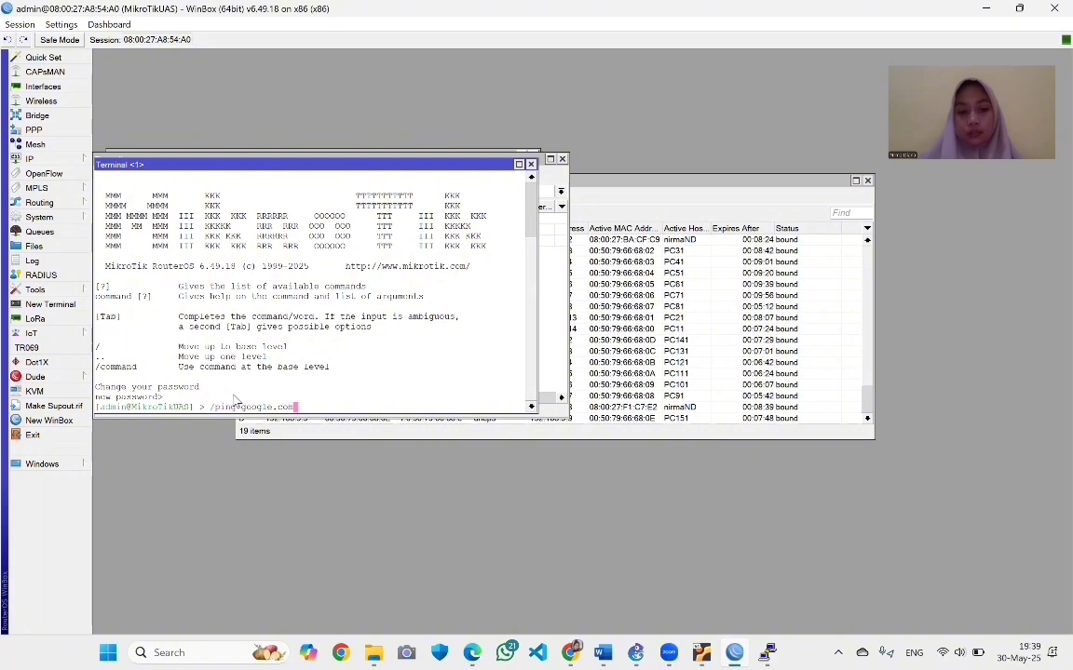
pyautogui.press('Return')
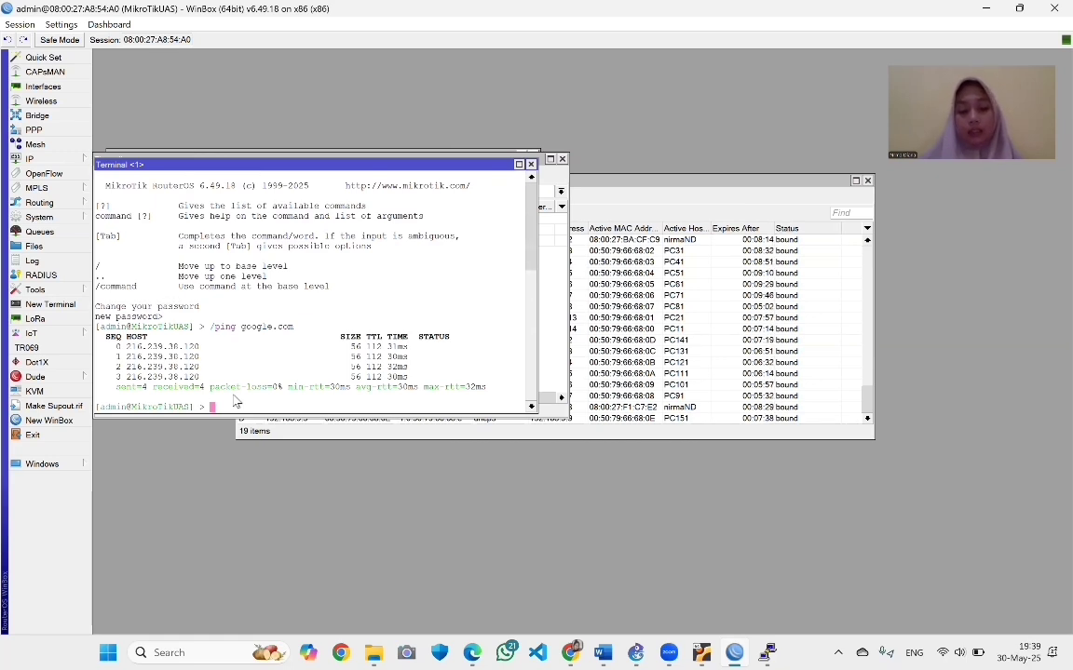
# Ping 192.168.8.1 and 192.168.8.3 from the router terminal
pyautogui.write('/ping')
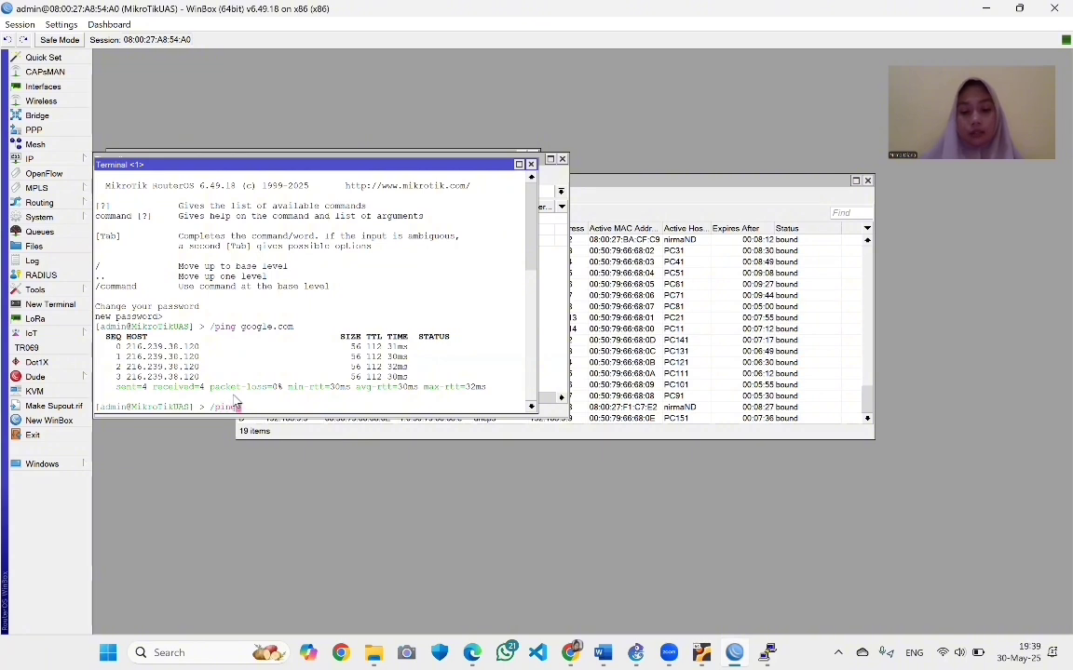
pyautogui.write(' 192.168')
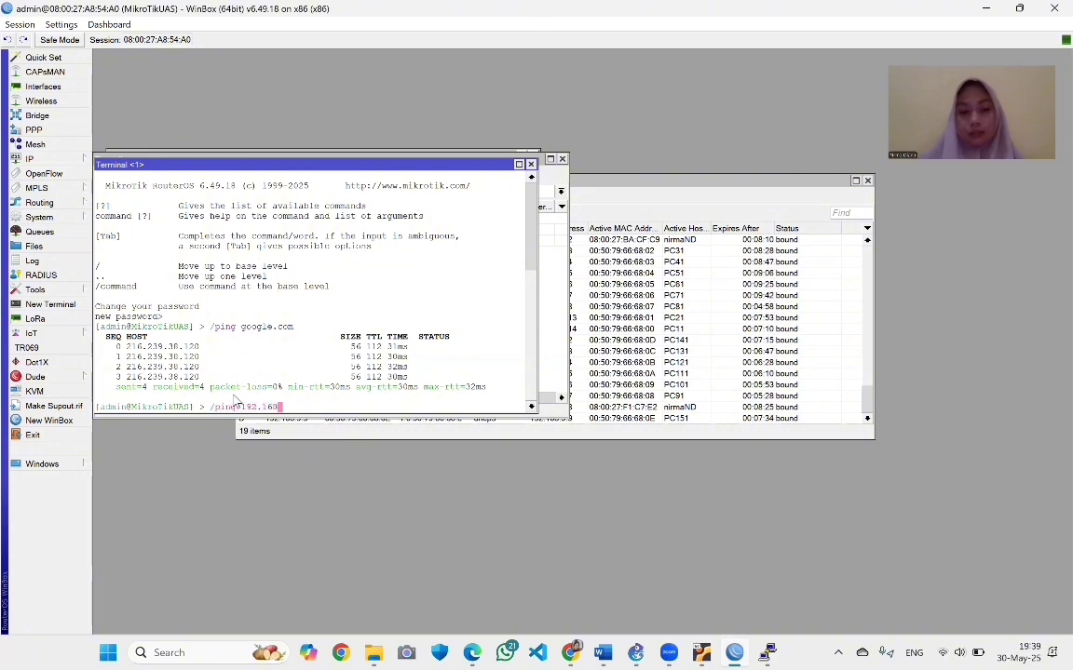
pyautogui.write('.9')
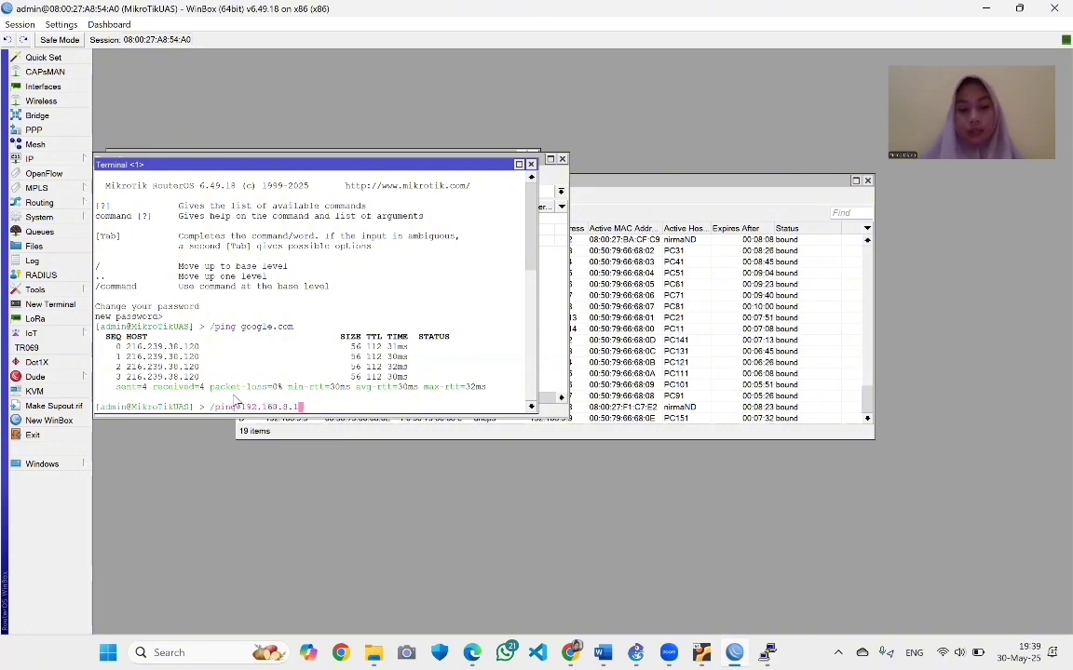
pyautogui.write('.1')
pyautogui.press('Return')
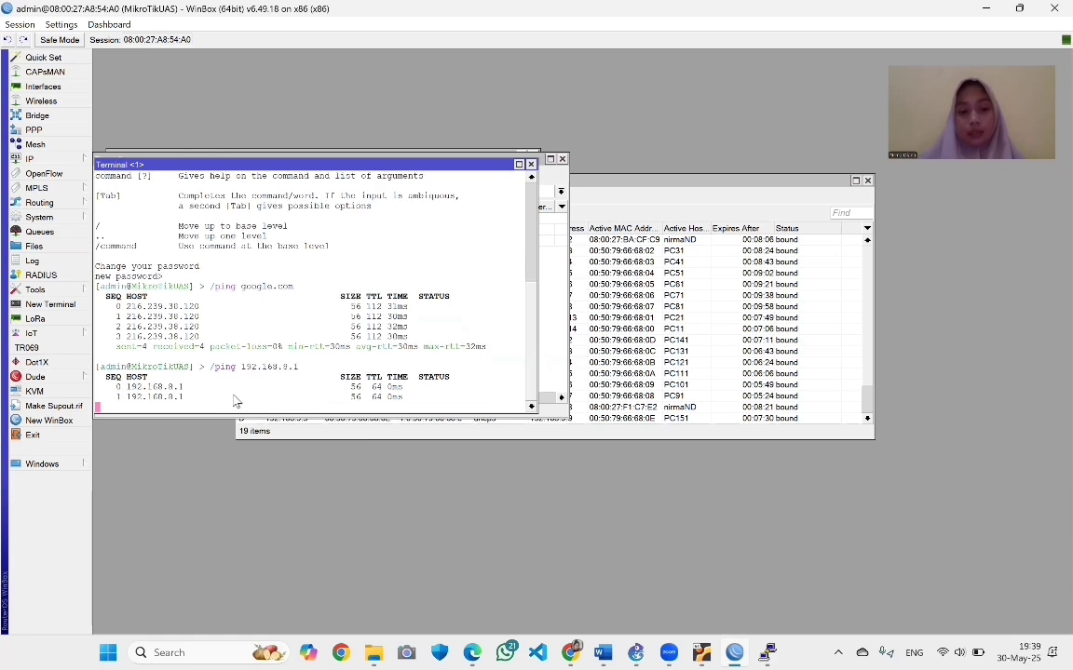
pyautogui.hotkey('ctrl', 'c')
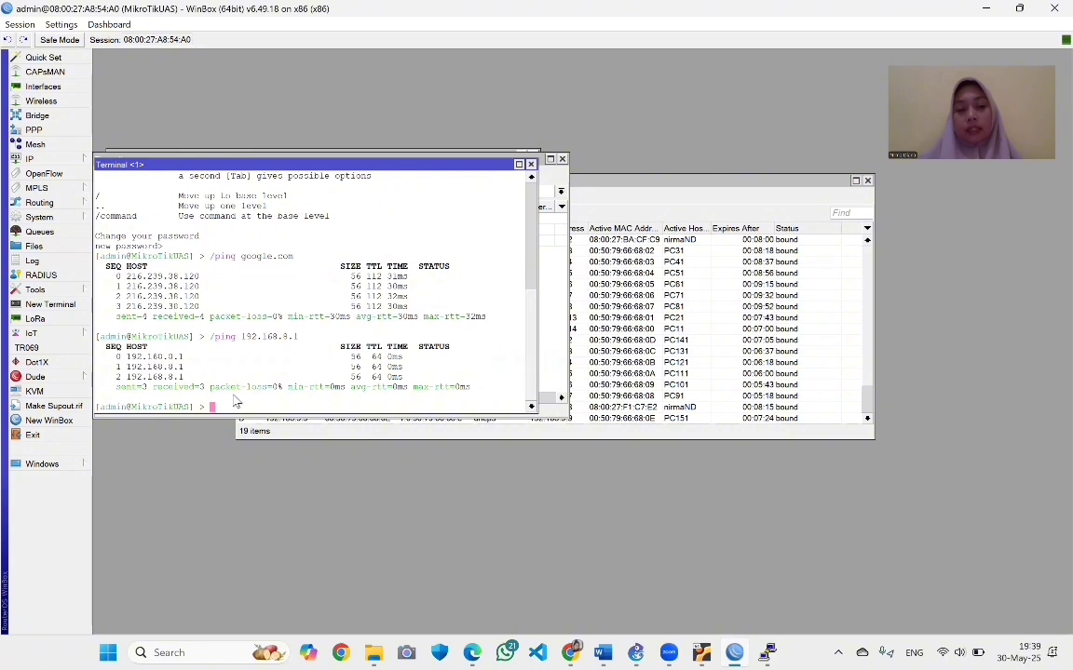
pyautogui.press('Up')
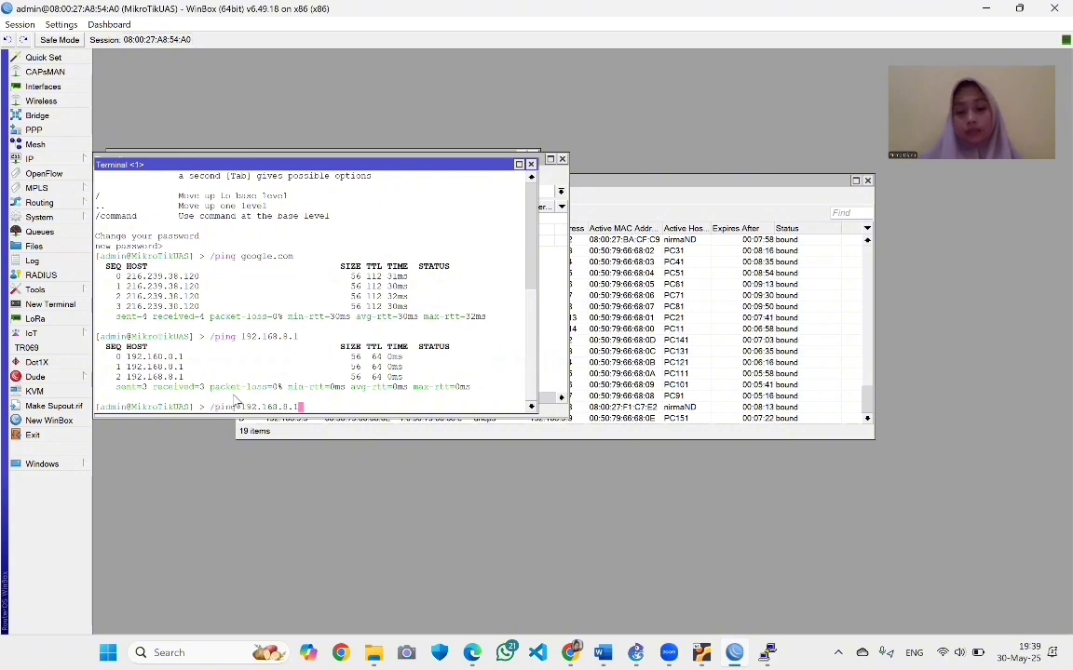
pyautogui.press('BackSpace')
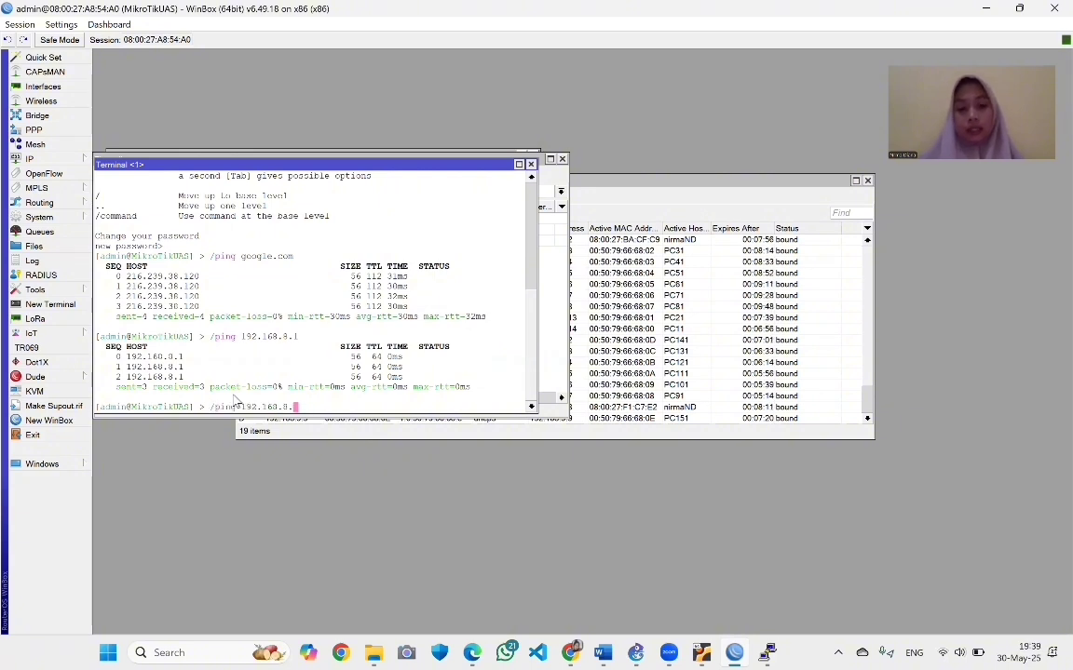
pyautogui.write('3')
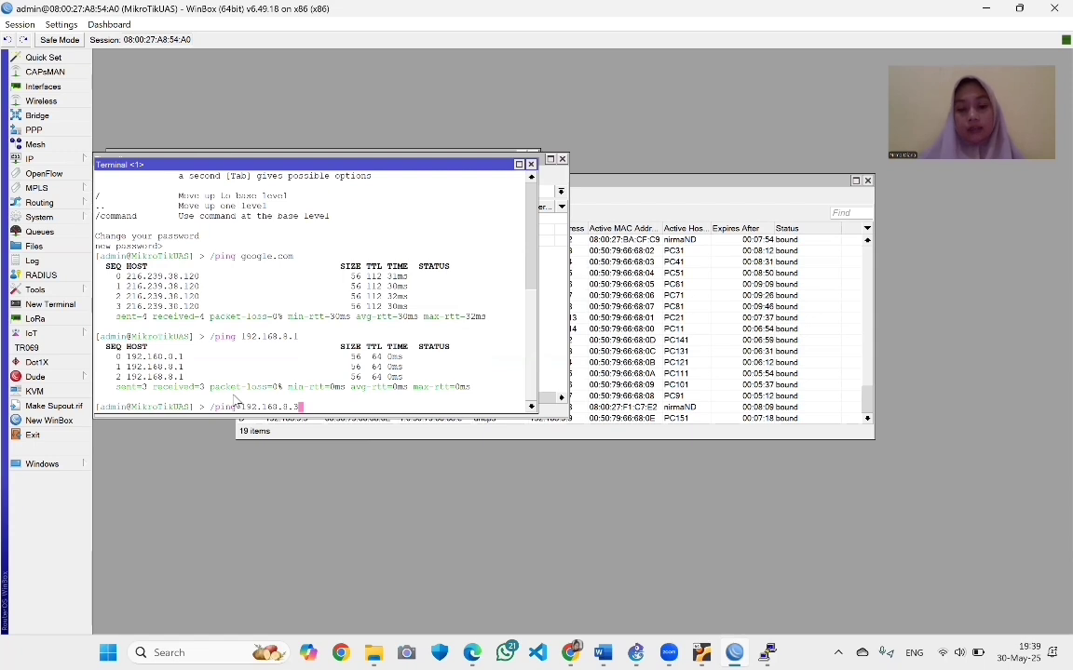
pyautogui.press('Return')
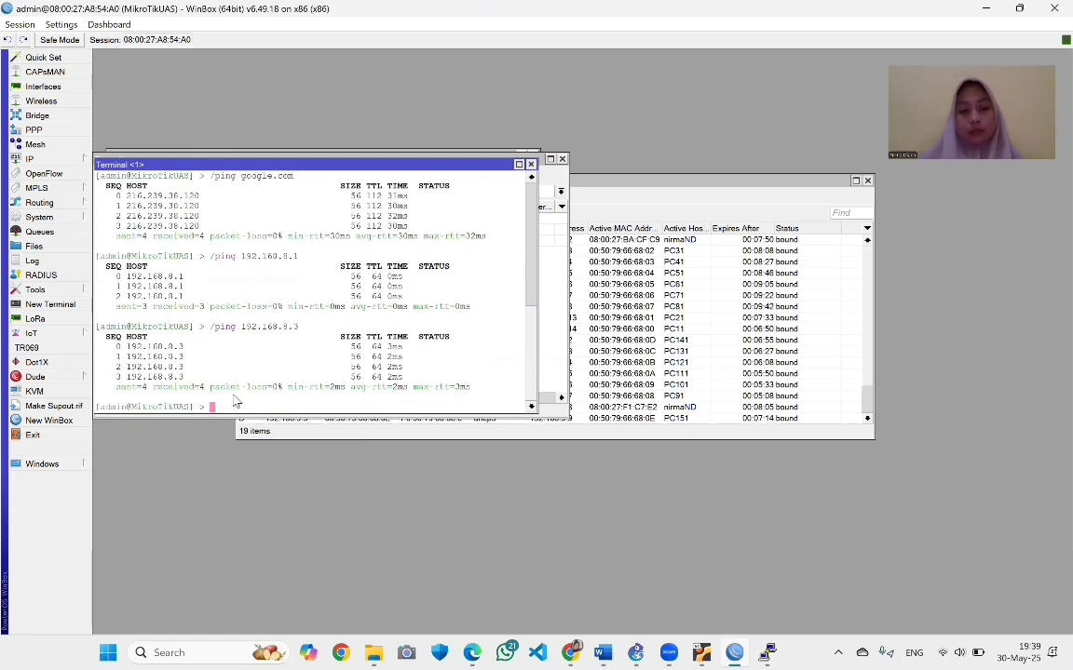
# Ping 192.168.9.1 and 192.168.9.5 from the router, then return to the firewall rules
pyautogui.press('Up')
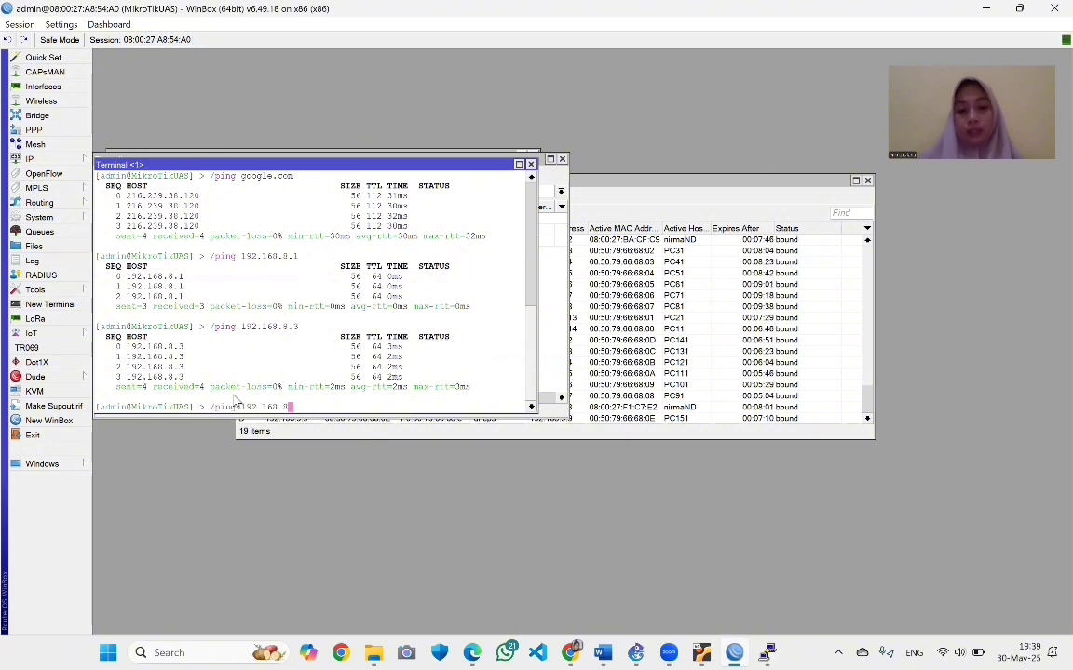
pyautogui.press('BackSpace')
pyautogui.write('.')
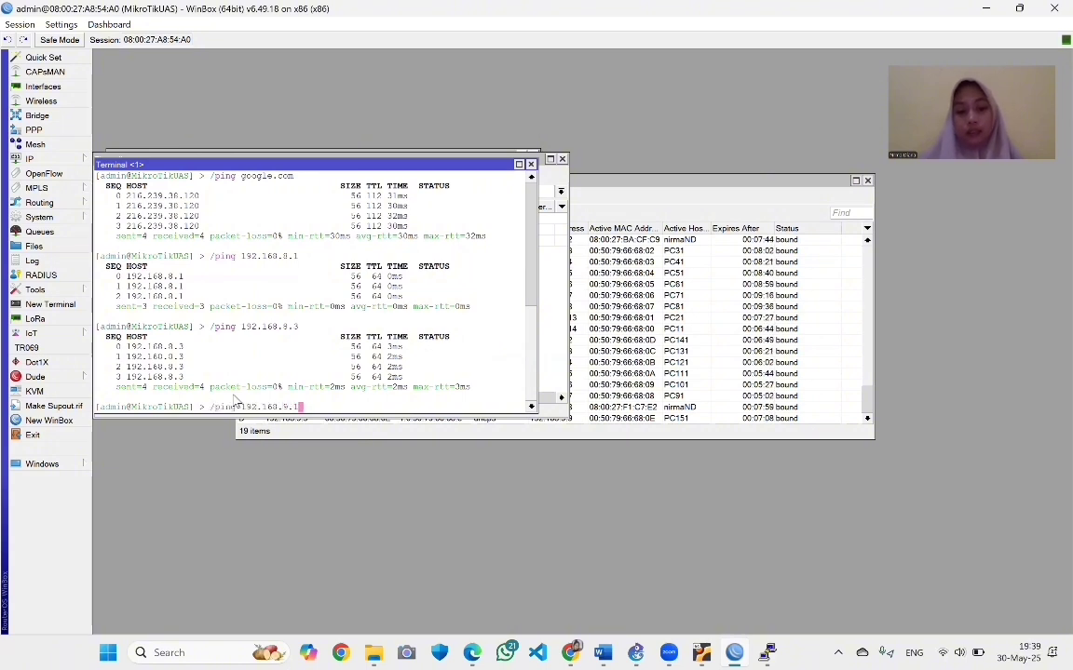
pyautogui.write('1')
pyautogui.press('Return')
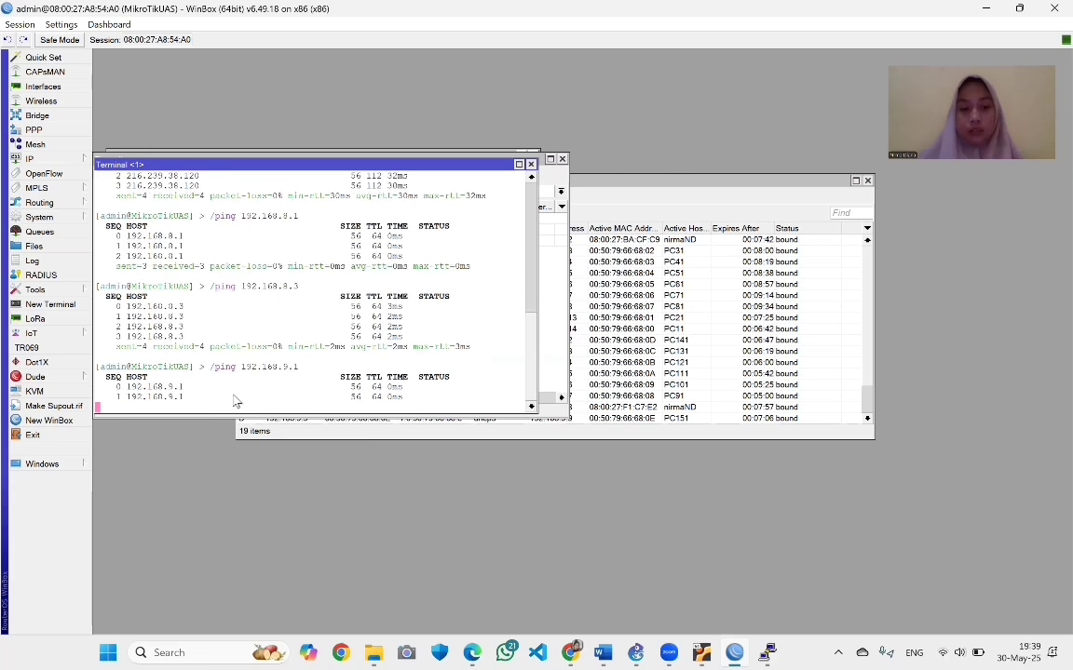
pyautogui.hotkey('ctrl', 'c')
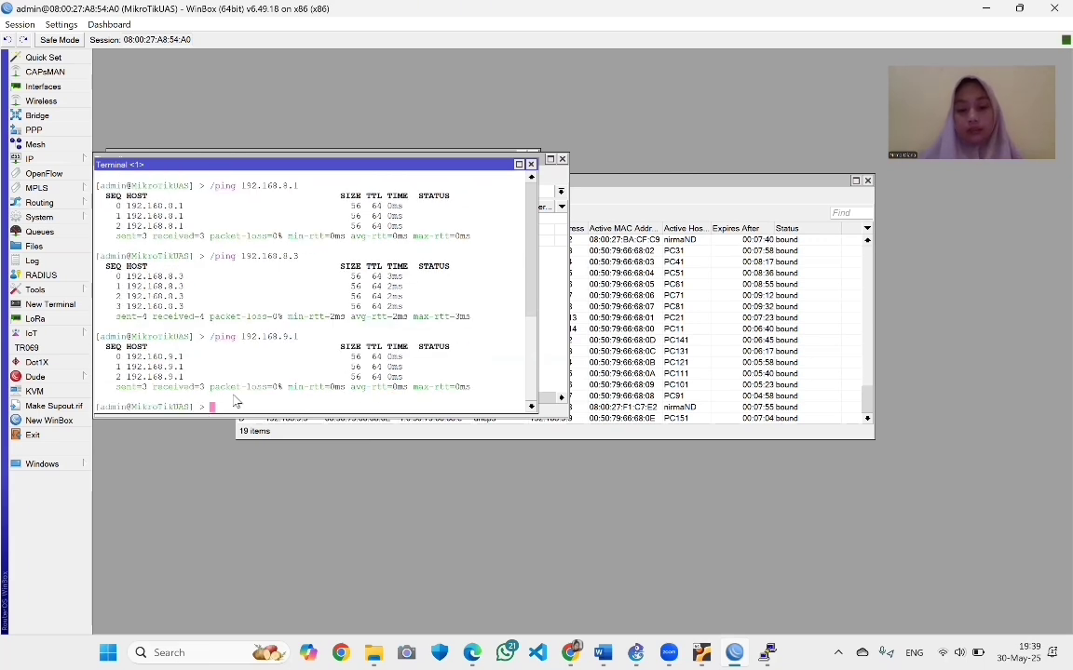
pyautogui.press('Up')
pyautogui.press('BackSpace')
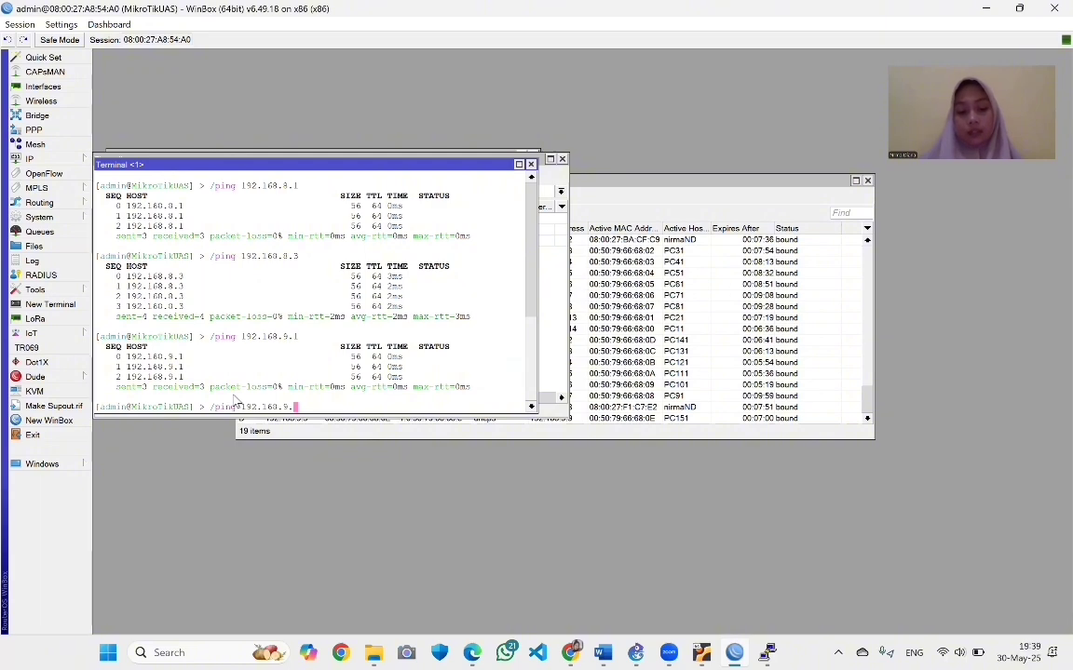
pyautogui.write('5')
pyautogui.press('Return')
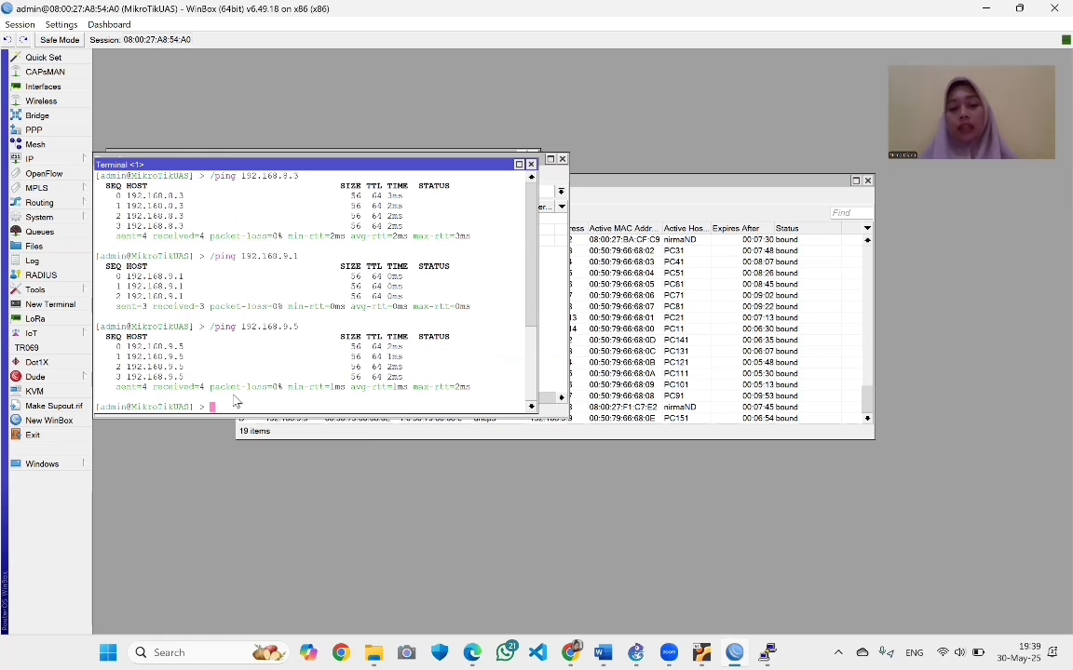
pyautogui.click(564, 289)
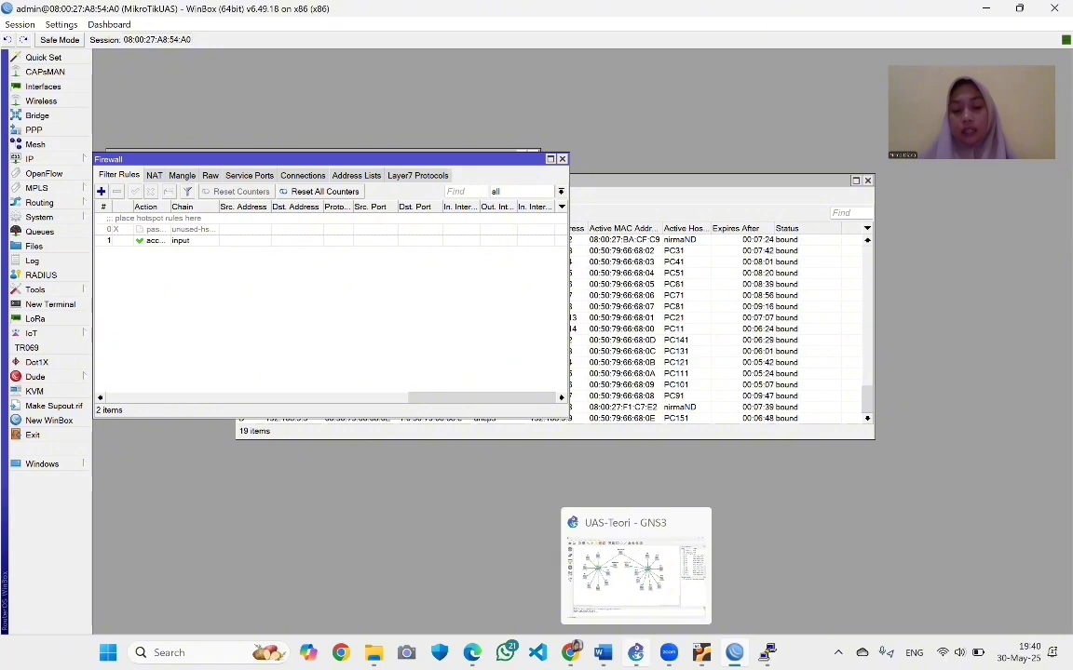
# From PC13, ping its gateway and google.com, then hide its console
pyautogui.click(572, 586)
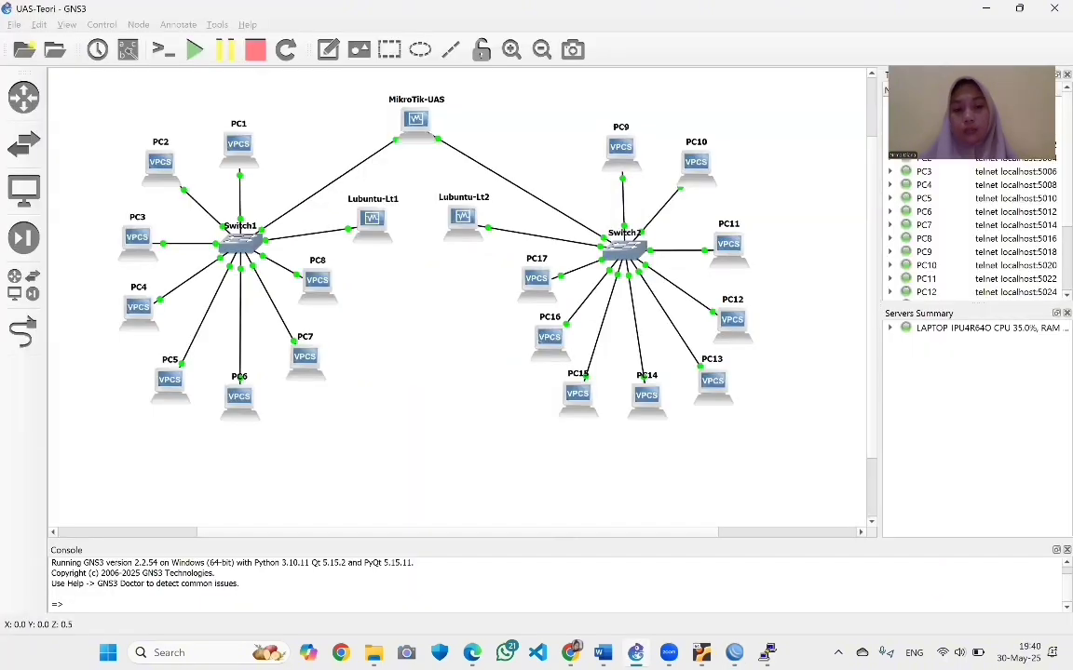
pyautogui.rightClick(244, 156)
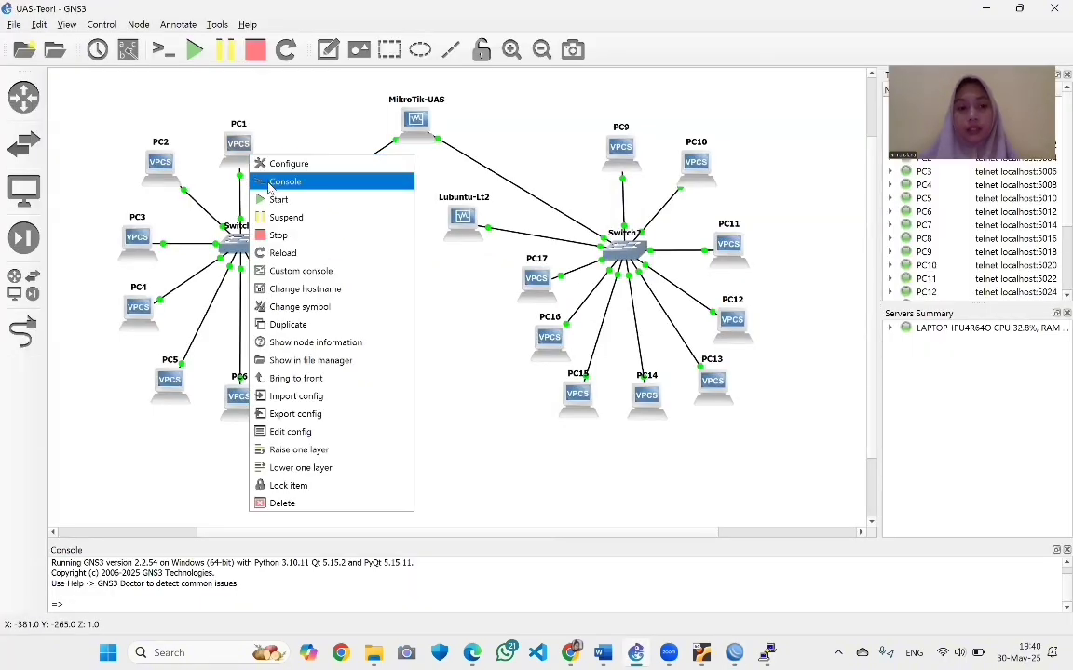
pyautogui.click(247, 179)
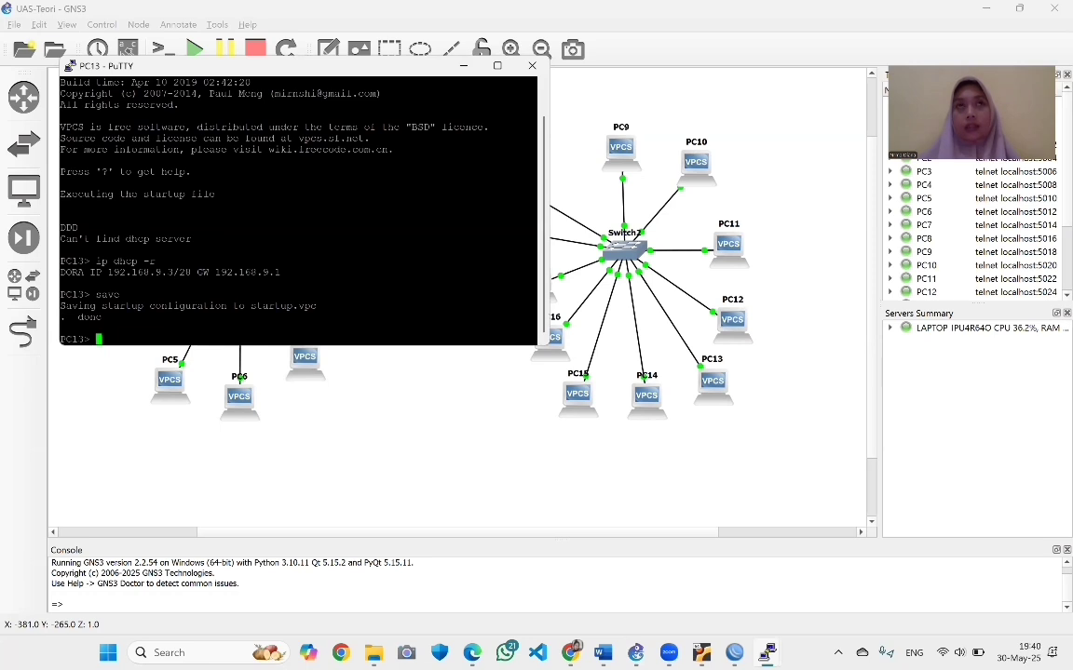
pyautogui.write('p')
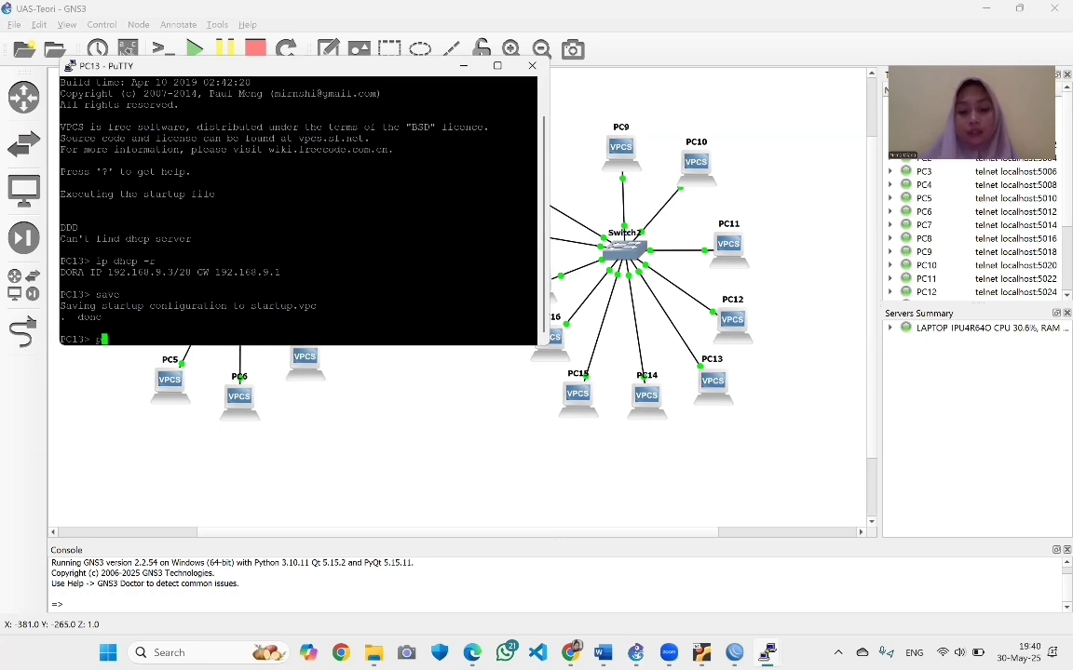
pyautogui.write('ing 192.')
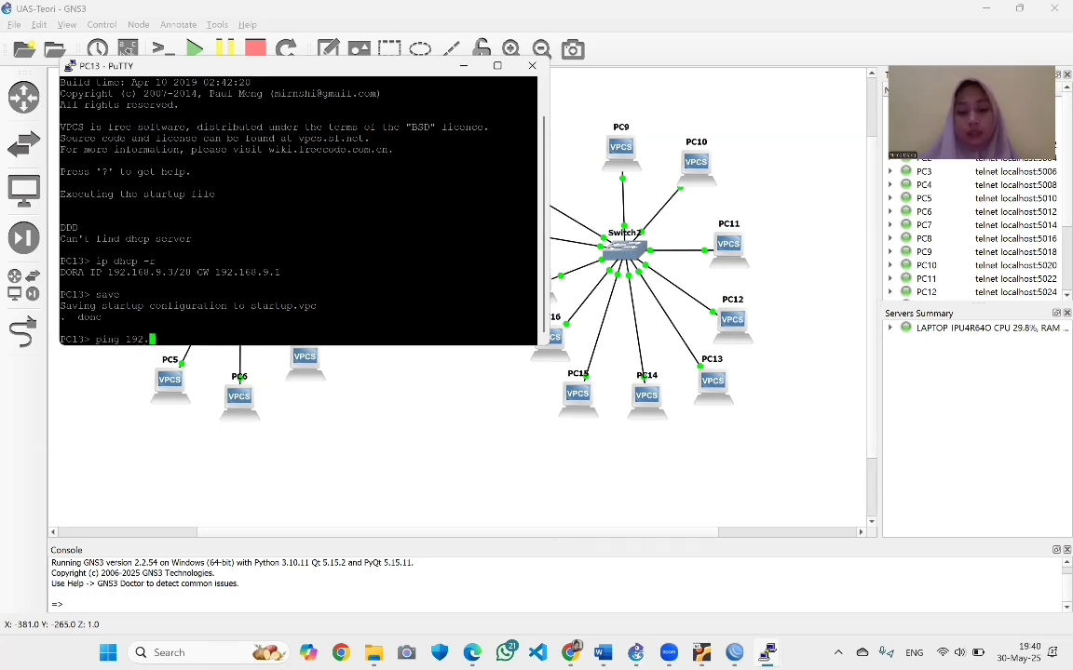
pyautogui.write('168.9.')
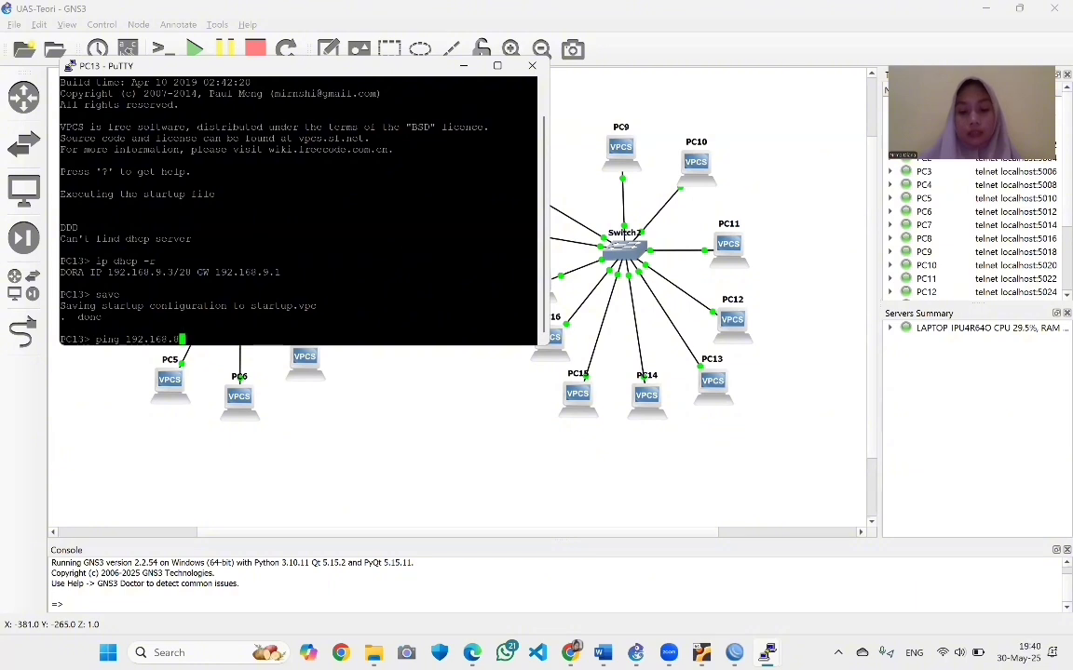
pyautogui.write('1')
pyautogui.press('Return')
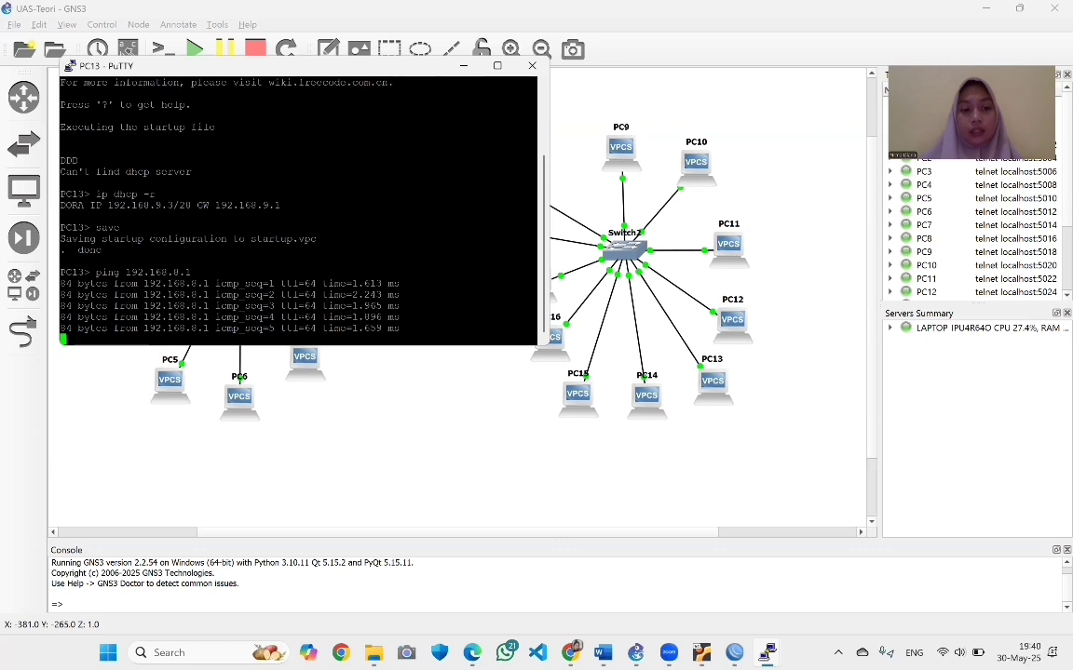
pyautogui.press('Return')
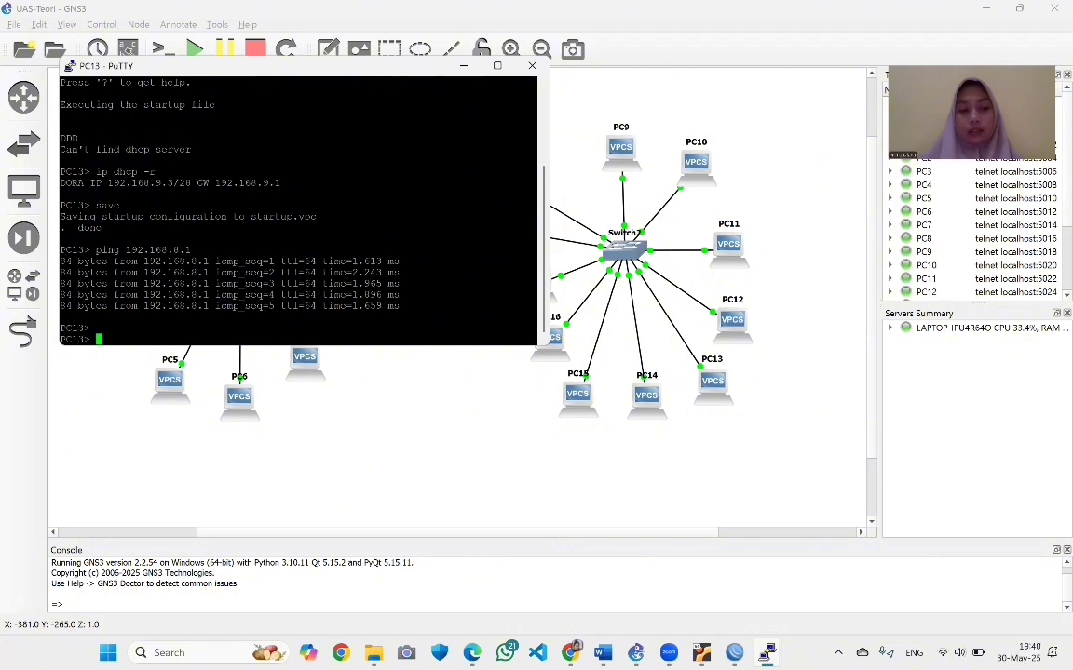
pyautogui.write('ping ')
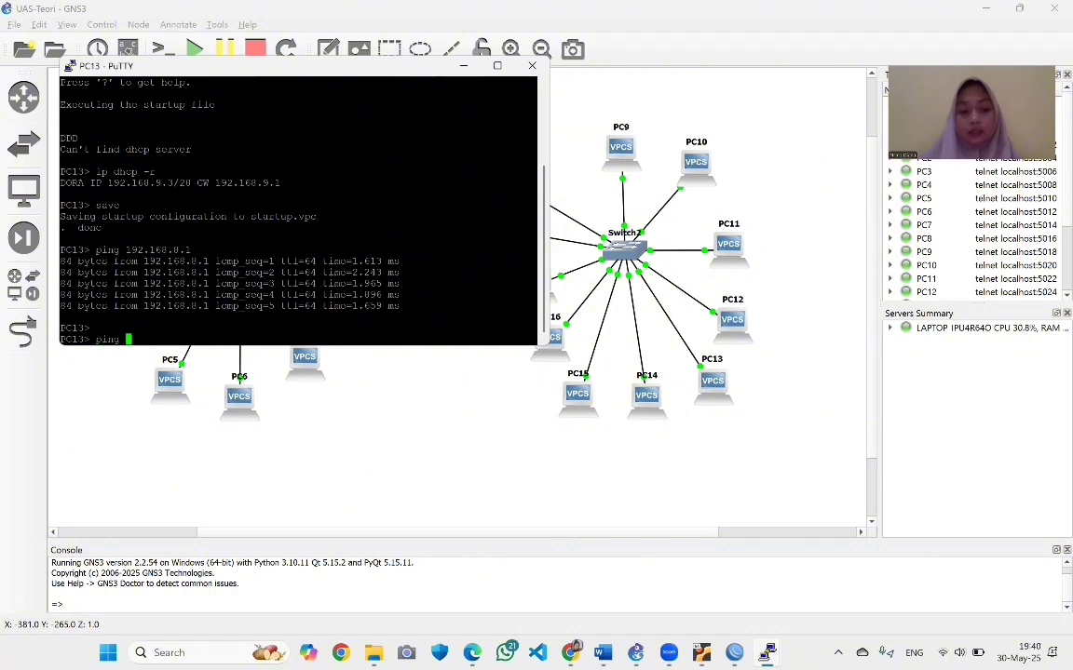
pyautogui.write('google.com')
pyautogui.press('Return')
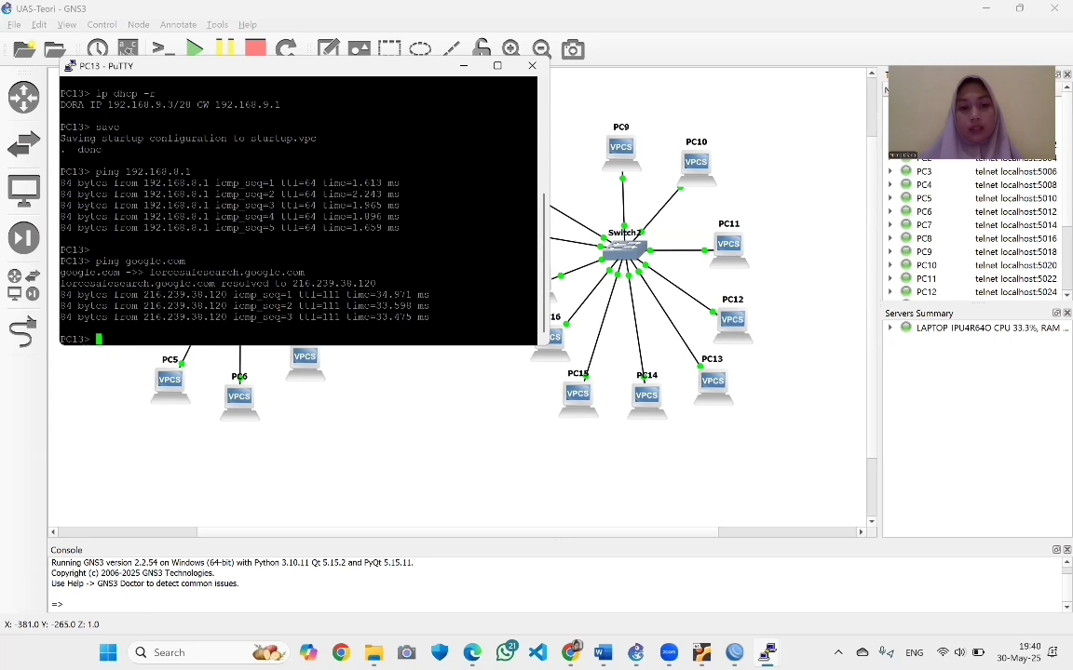
pyautogui.click(463, 69)
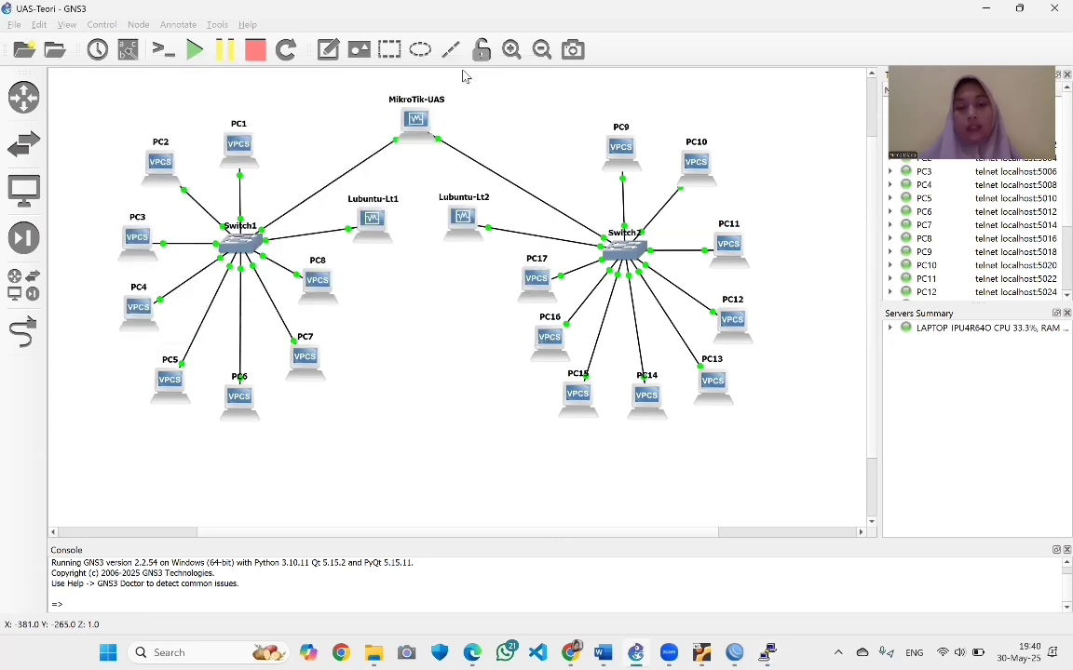
# From PC9's console, ping the gateway 192.168.9.1
pyautogui.rightClick(622, 158)
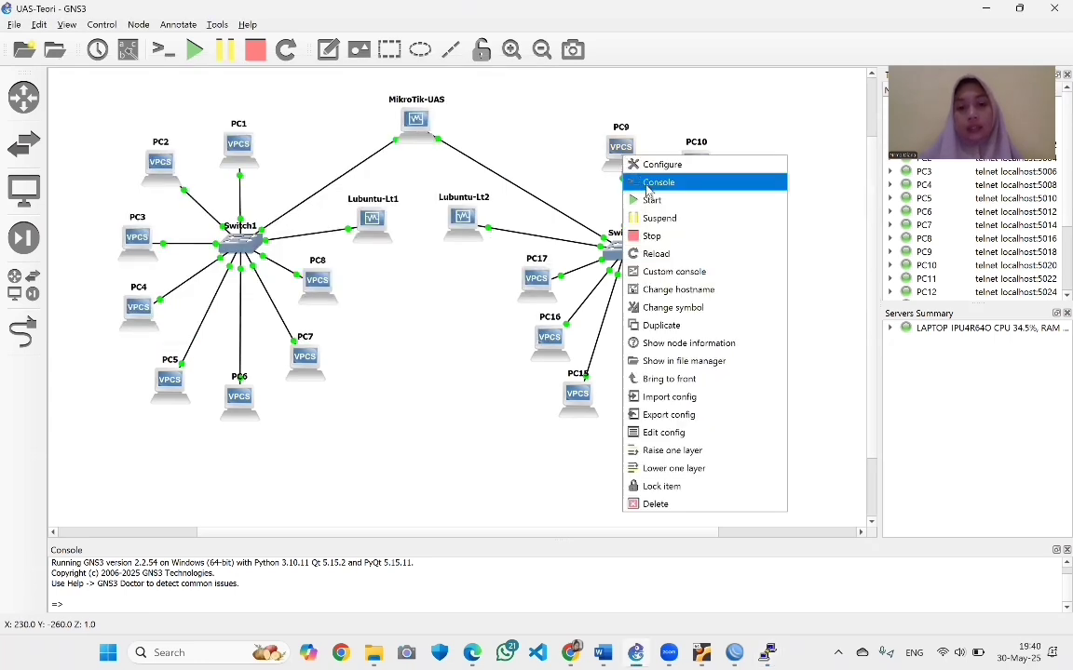
pyautogui.click(649, 183)
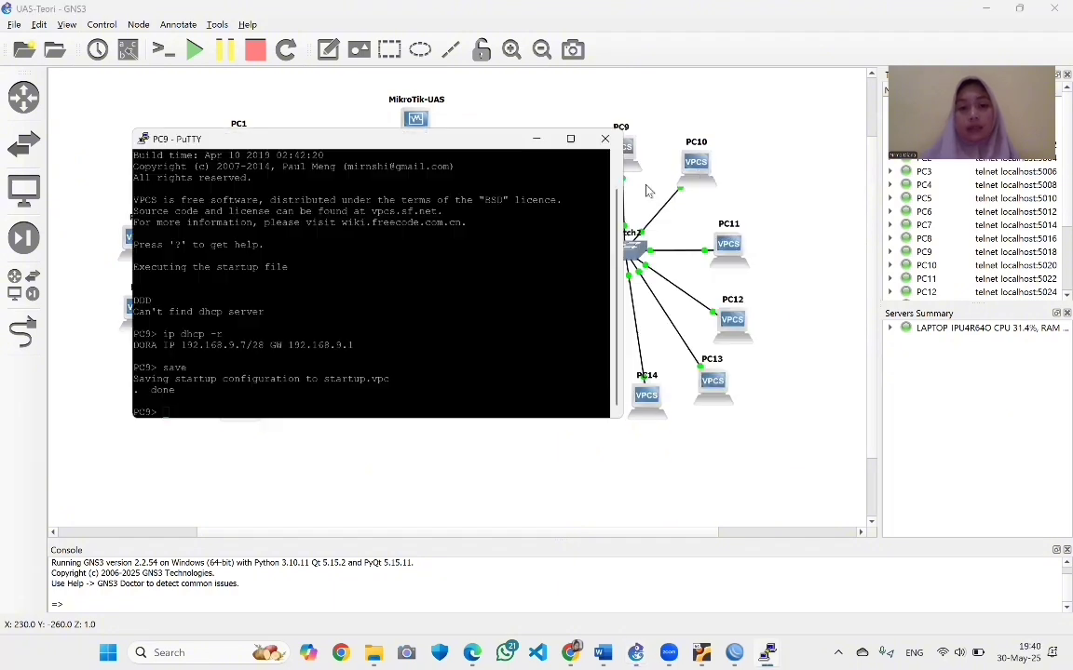
pyautogui.write('p')
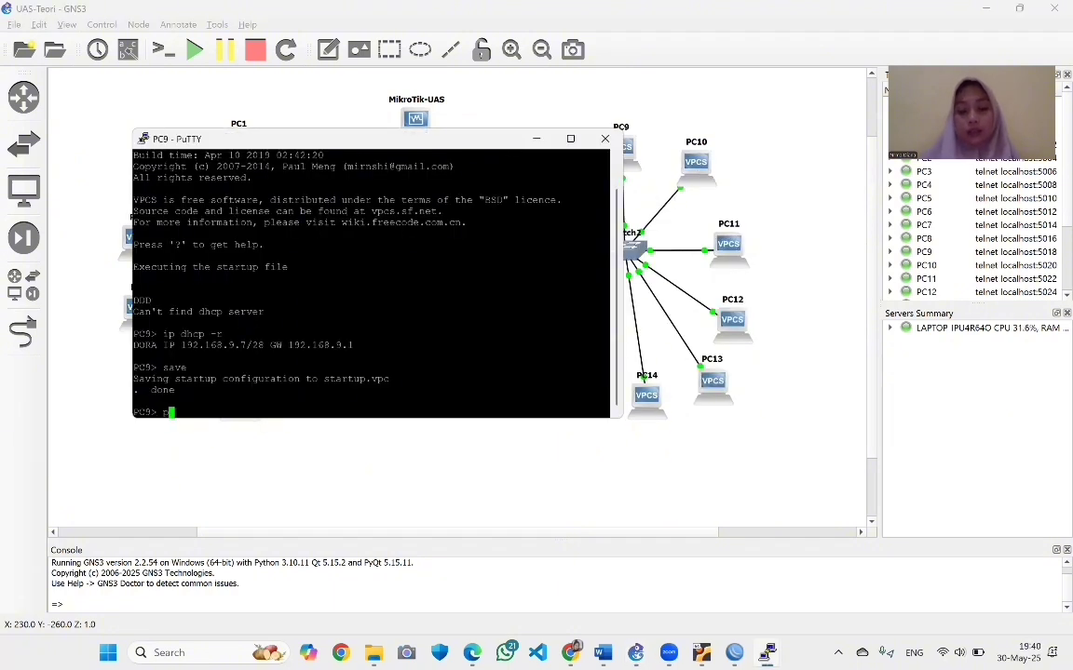
pyautogui.write('ing ')
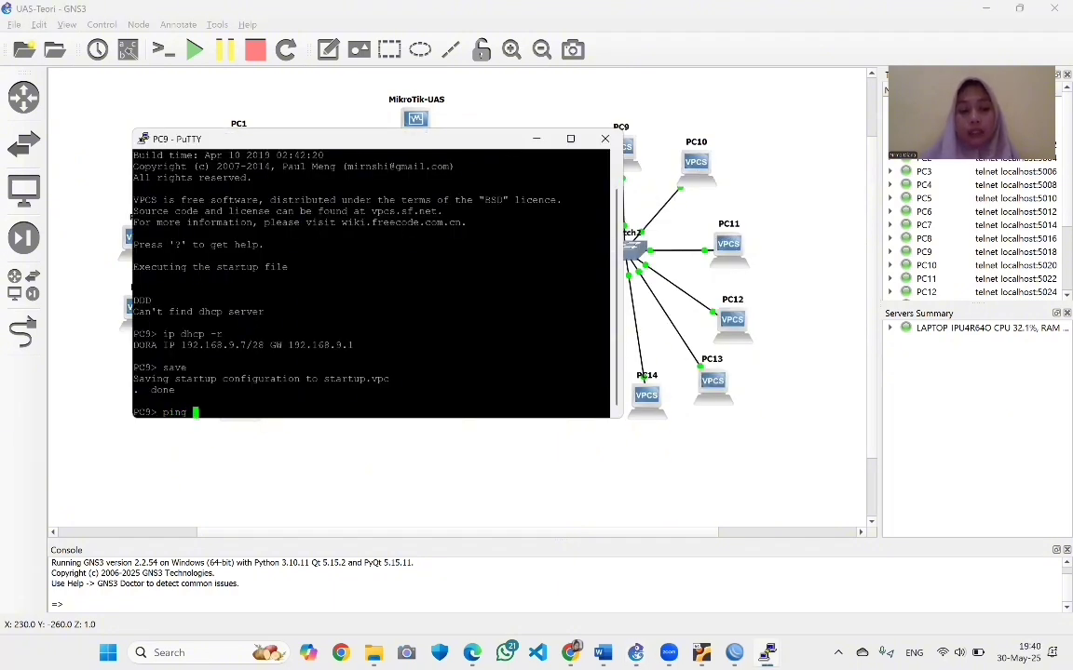
pyautogui.write('192.')
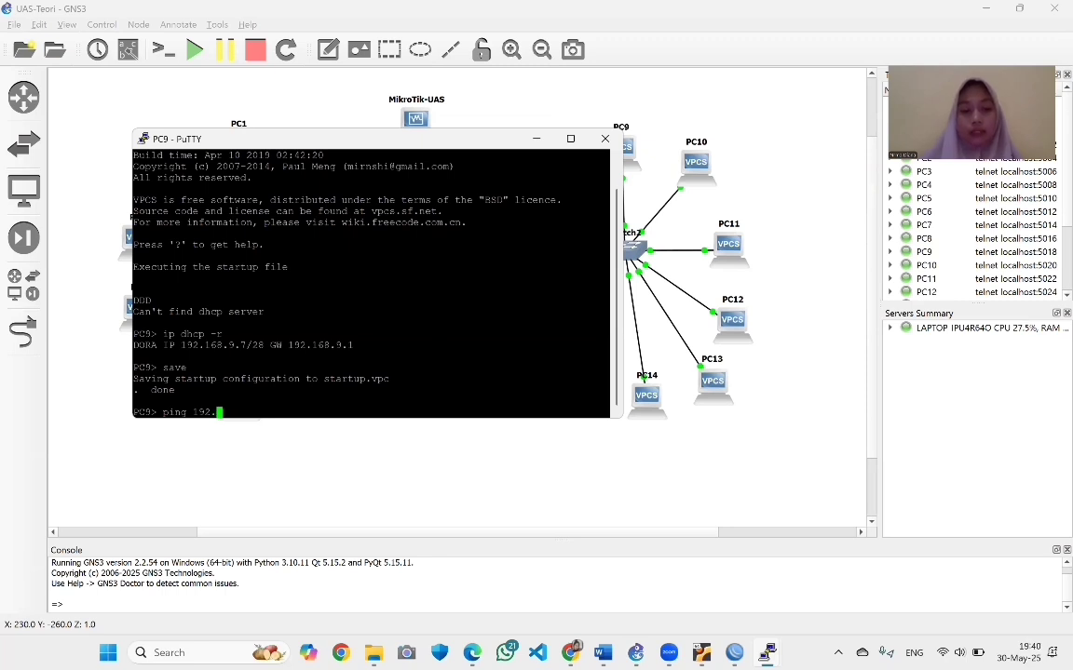
pyautogui.write('168')
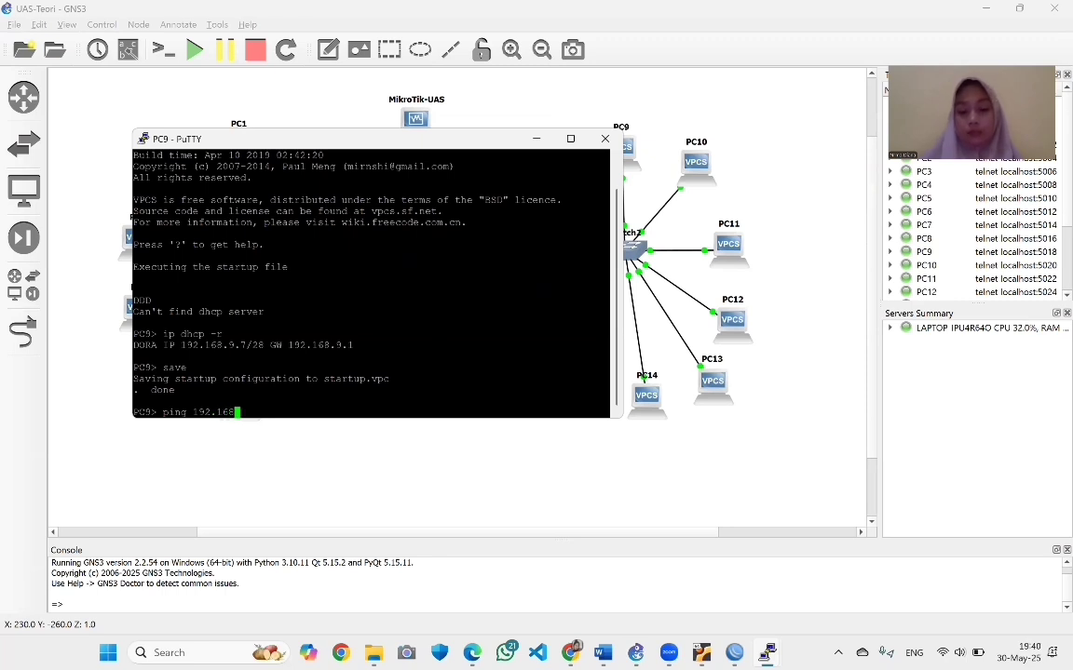
pyautogui.write('.9.1')
pyautogui.press('Return')
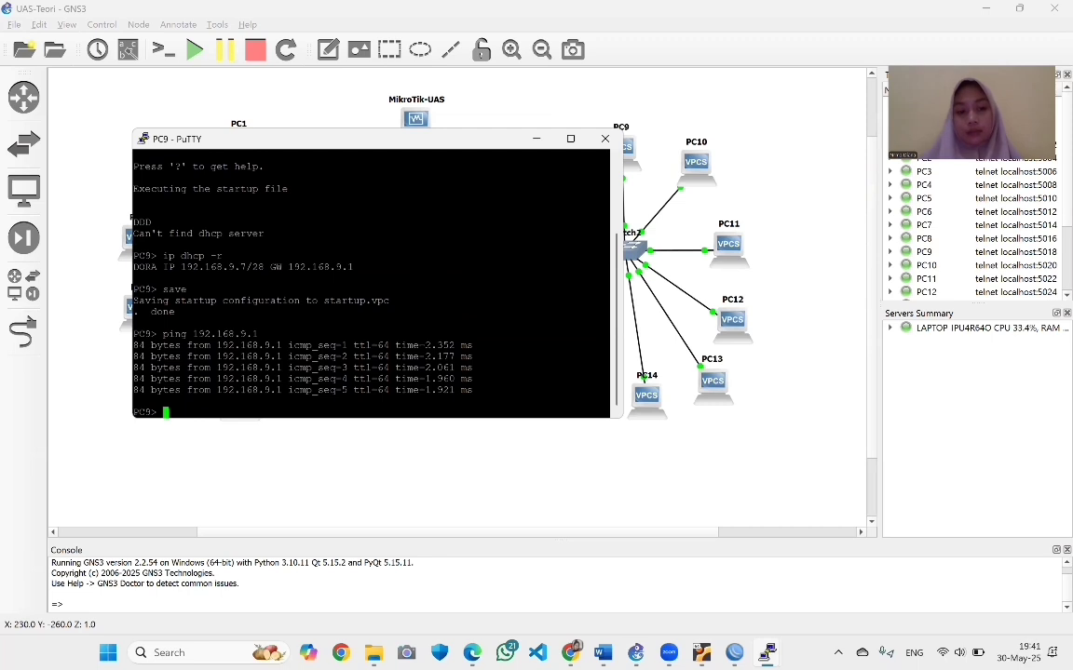
# Ping google.com from PC9, then minimize the console to show the topology
pyautogui.write('ping goog')
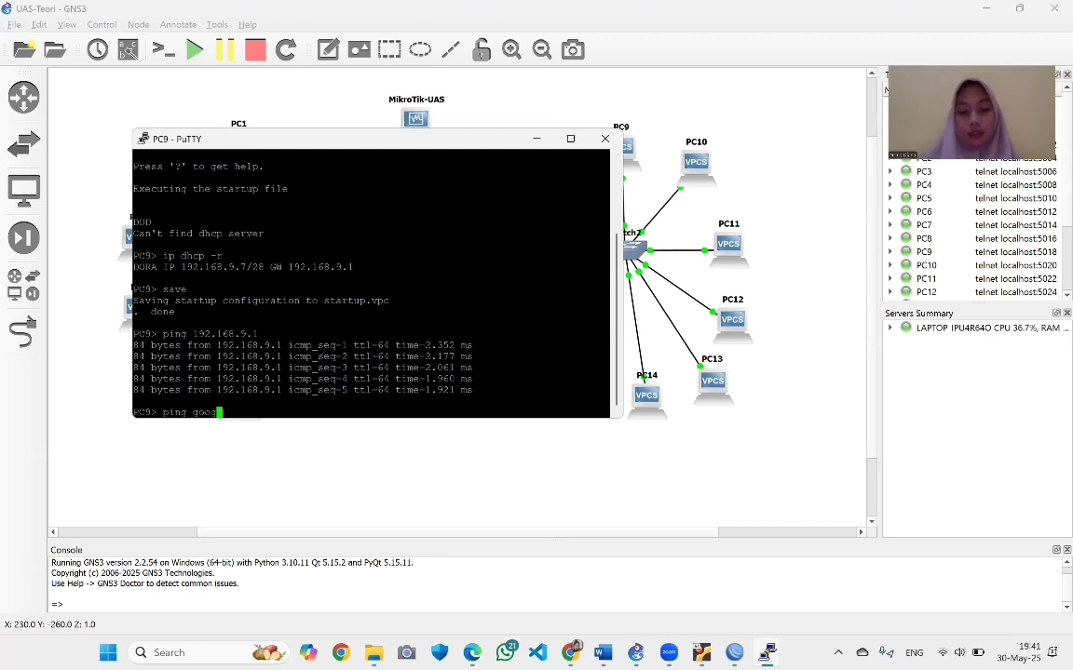
pyautogui.write('le.com')
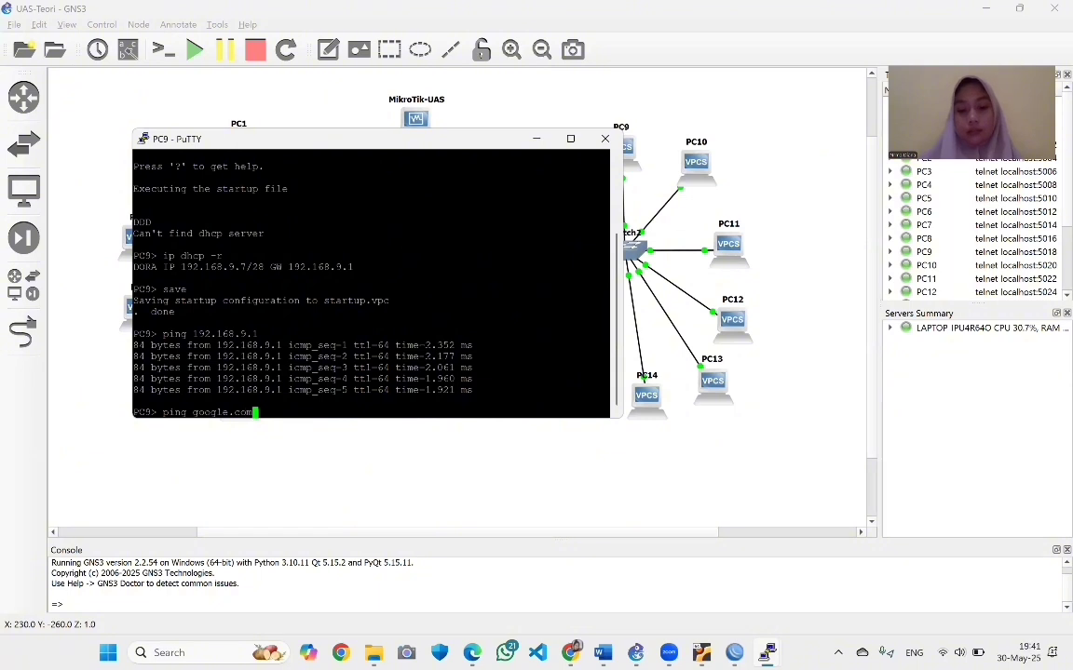
pyautogui.press('Return')
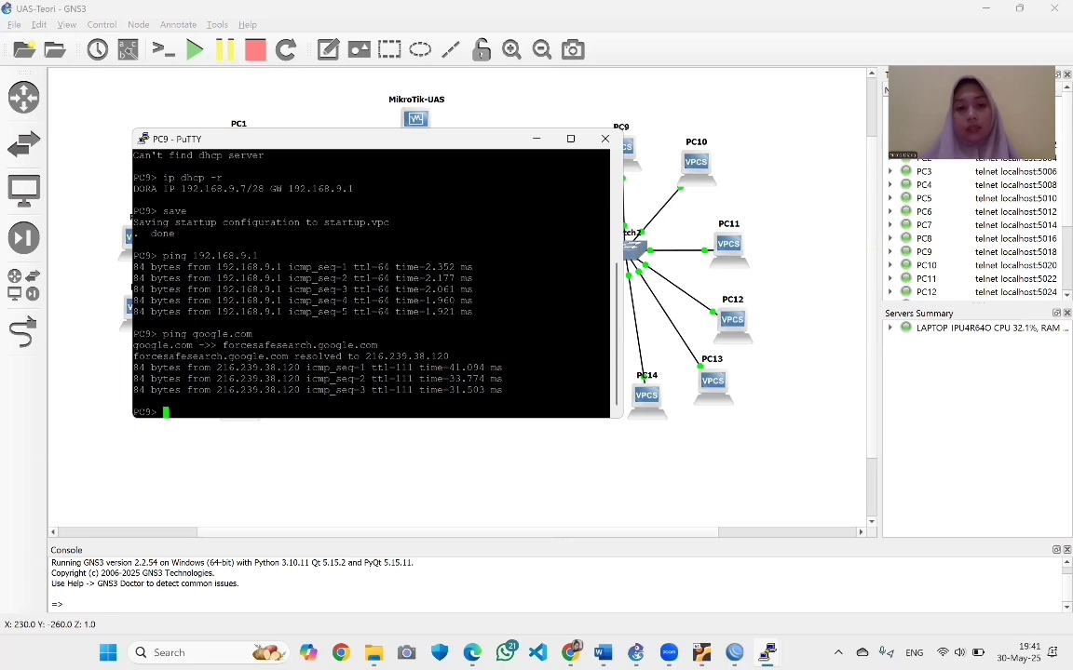
pyautogui.click(537, 139)
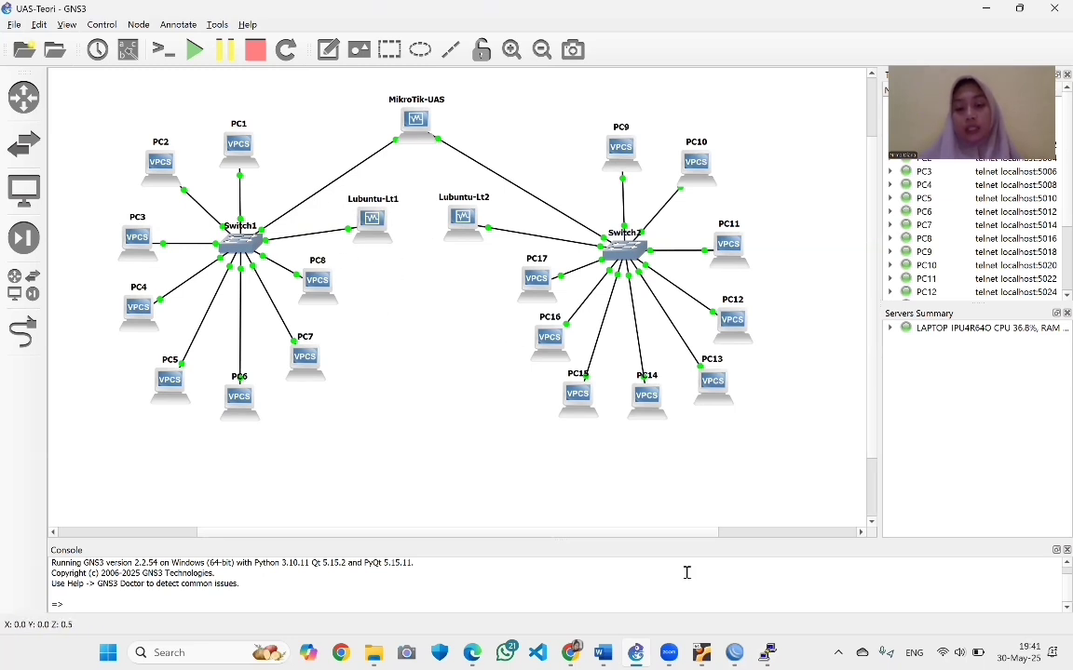
# Open IP > Hotspot in WinBox, enlarge the window, and show the empty Servers list
pyautogui.click(735, 653)
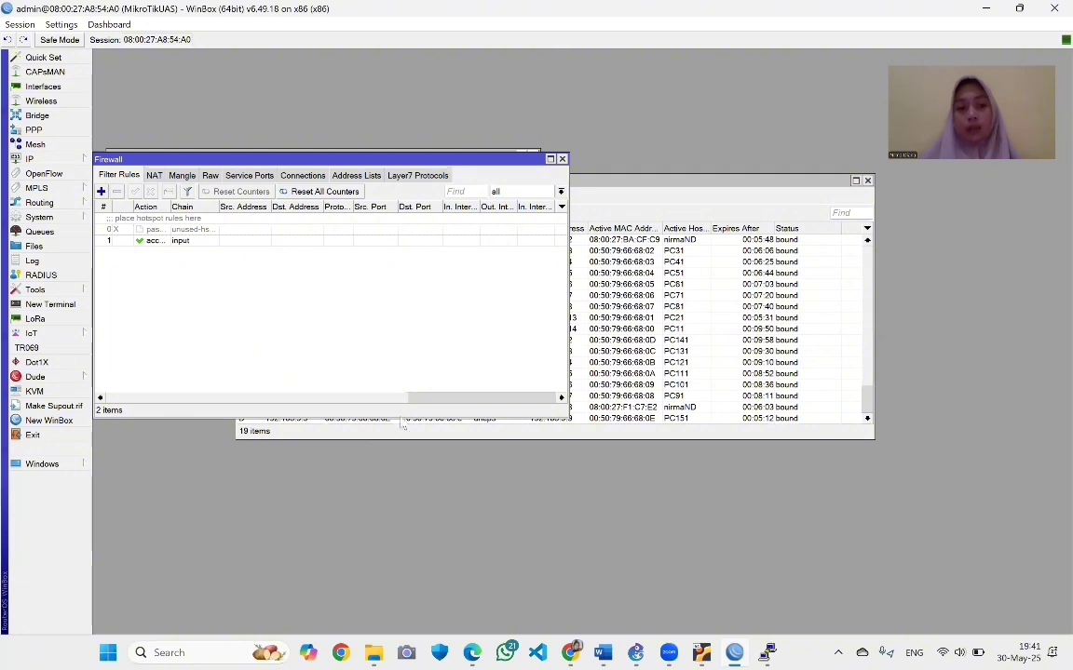
pyautogui.click(45, 158)
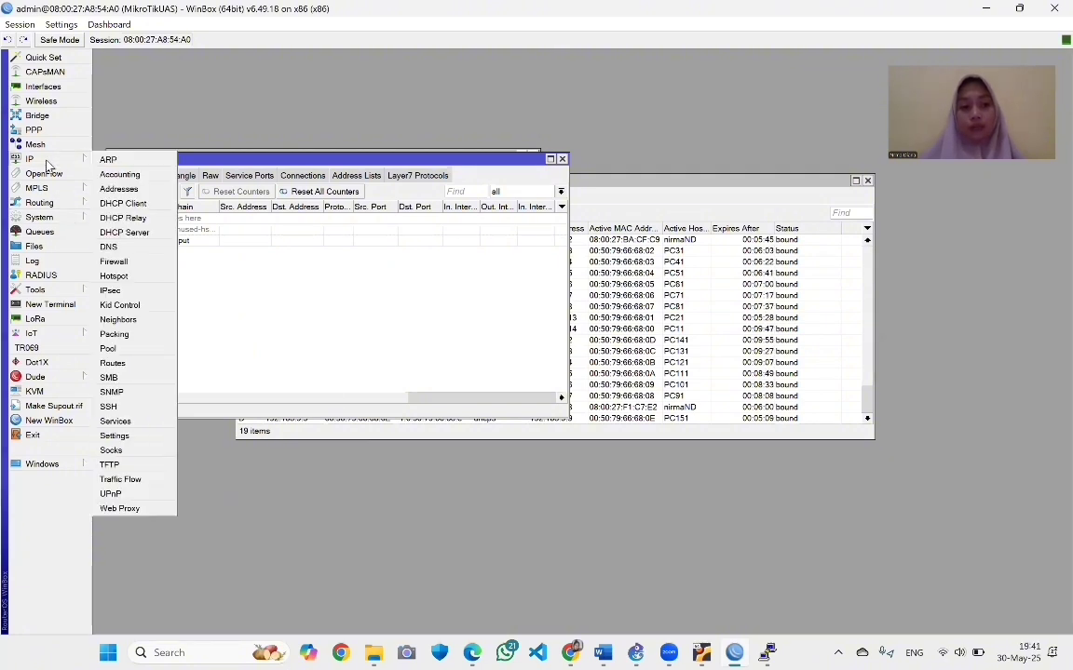
pyautogui.click(116, 277)
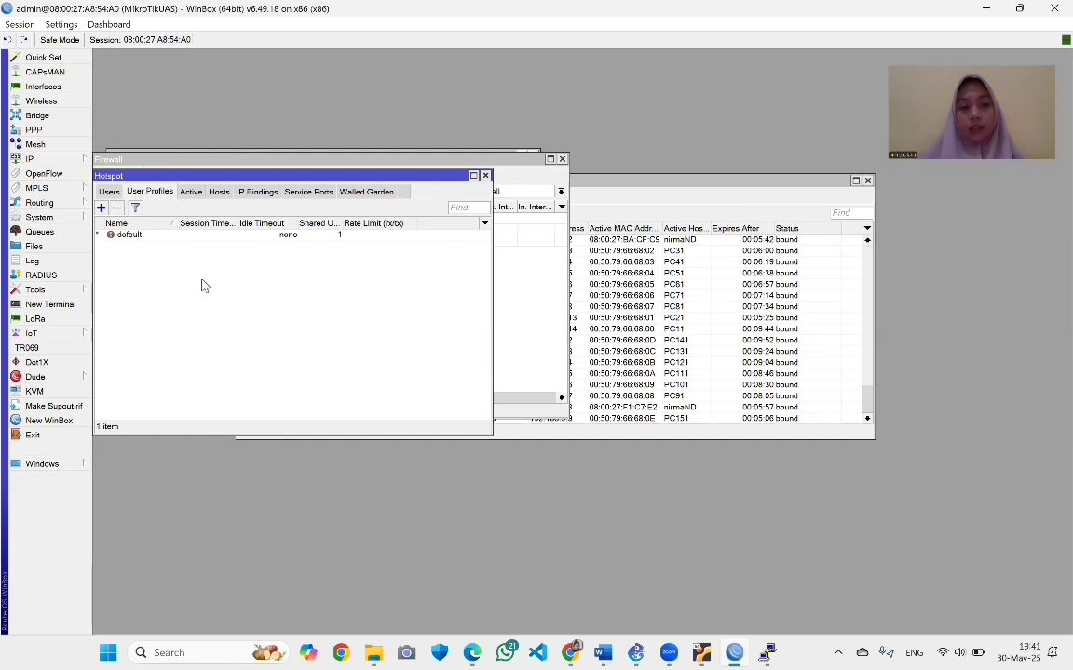
pyautogui.moveTo(398, 177); pyautogui.dragTo(469, 139)
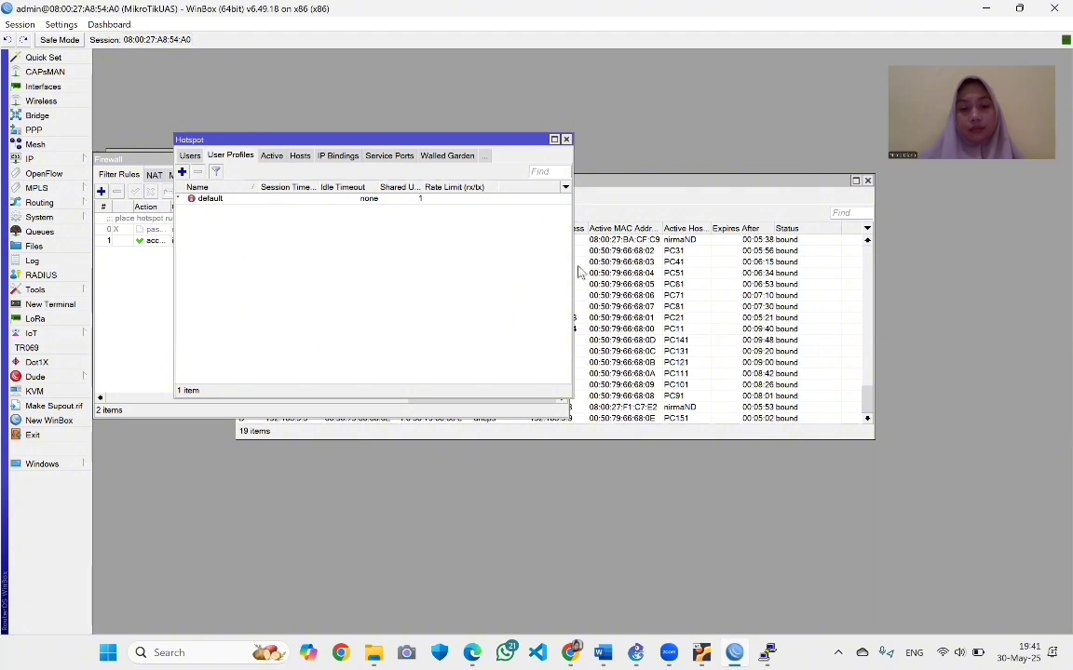
pyautogui.moveTo(570, 268); pyautogui.dragTo(819, 363)
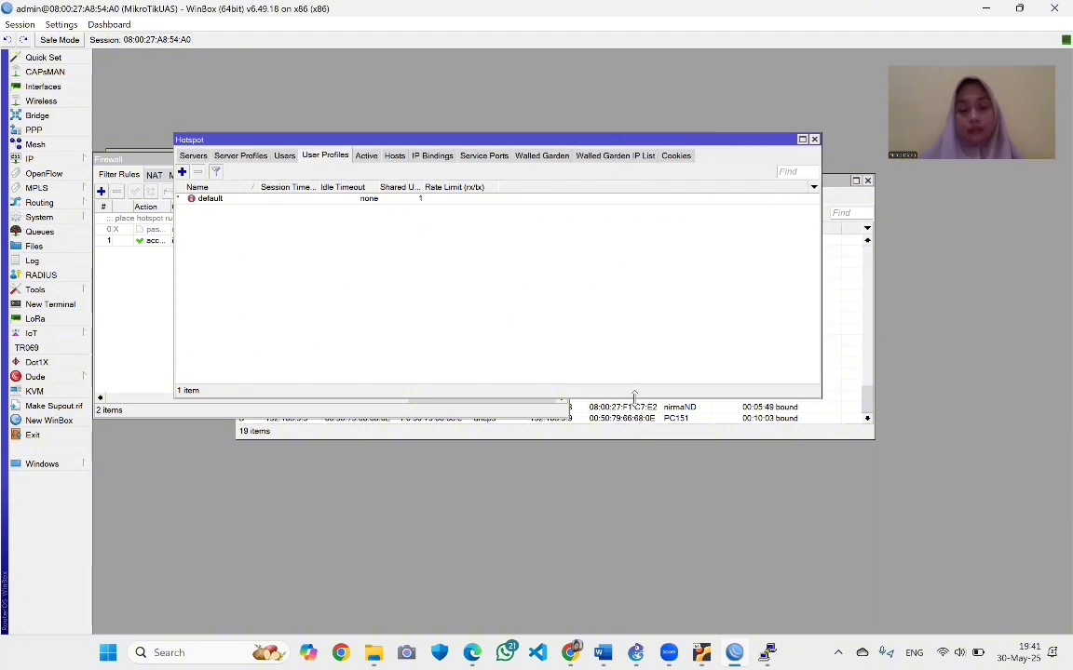
pyautogui.moveTo(636, 405); pyautogui.dragTo(641, 458)
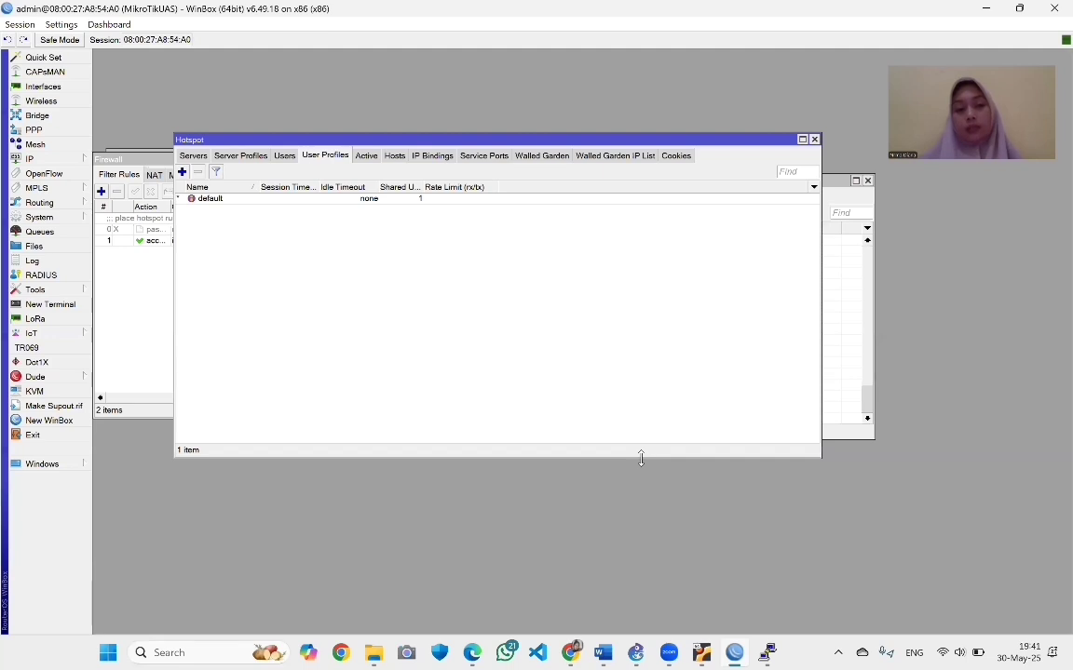
pyautogui.click(193, 156)
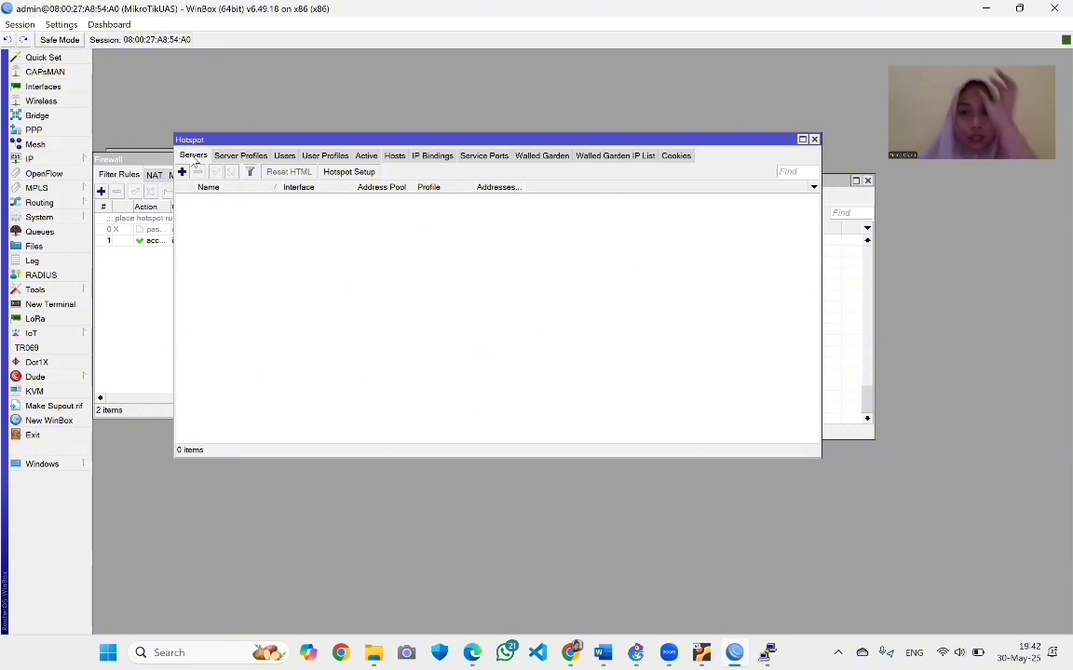
# Run Hotspot Setup on ether-Lt1 with 192.168.8.1/28, default pool, no SSL, SMTP 0.0.0.0 and default DNS servers
pyautogui.click(352, 172)
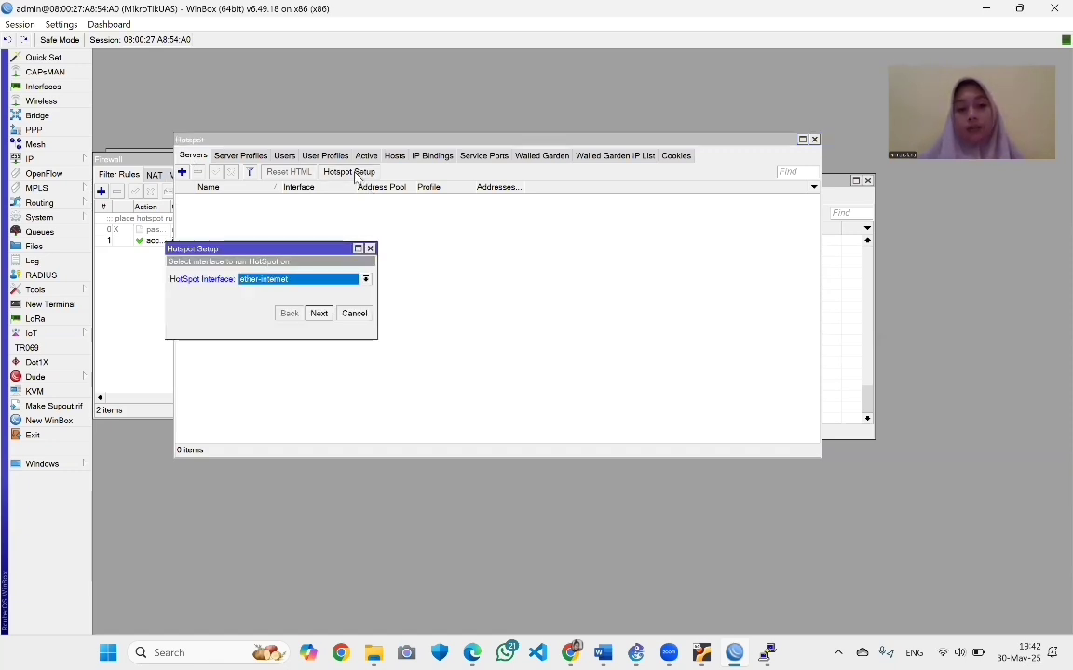
pyautogui.click(365, 279)
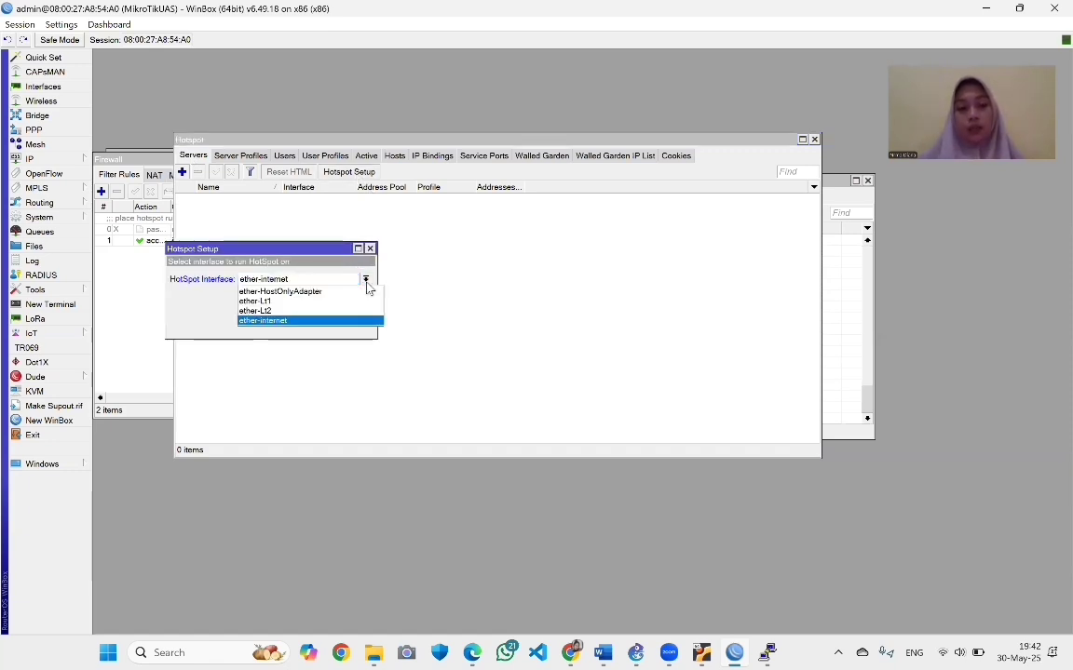
pyautogui.click(326, 302)
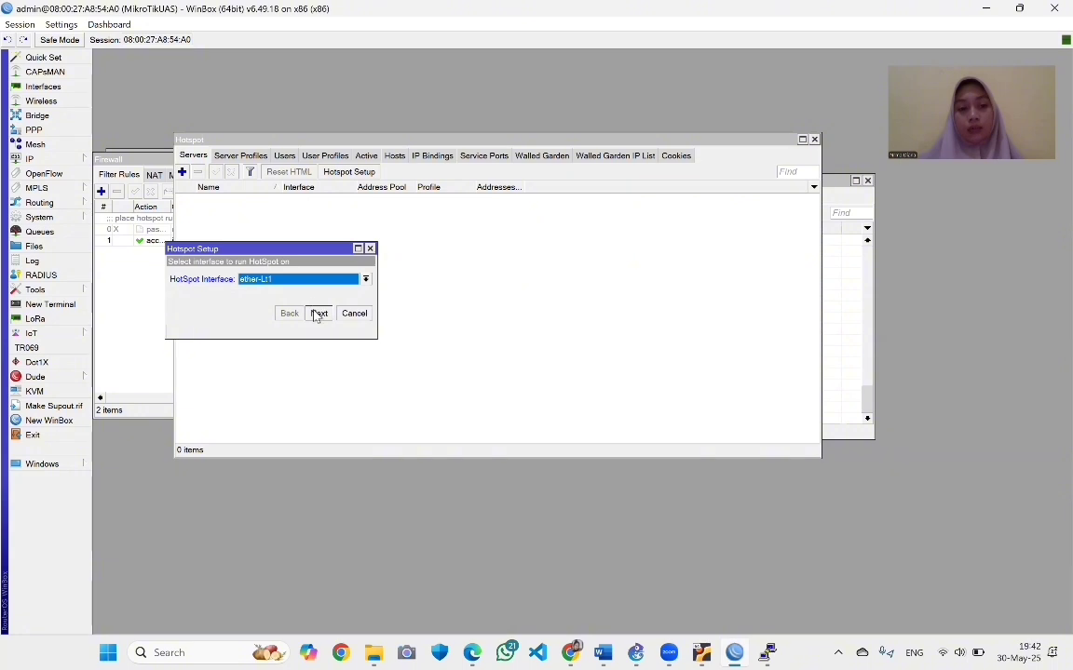
pyautogui.click(318, 316)
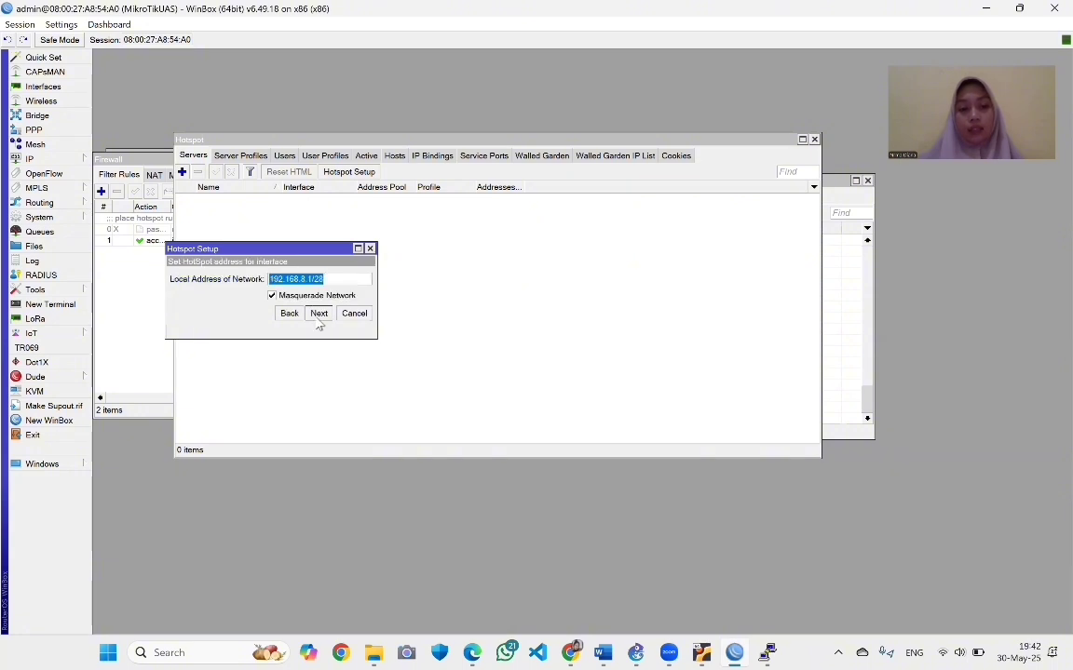
pyautogui.click(318, 317)
pyautogui.click(318, 317)
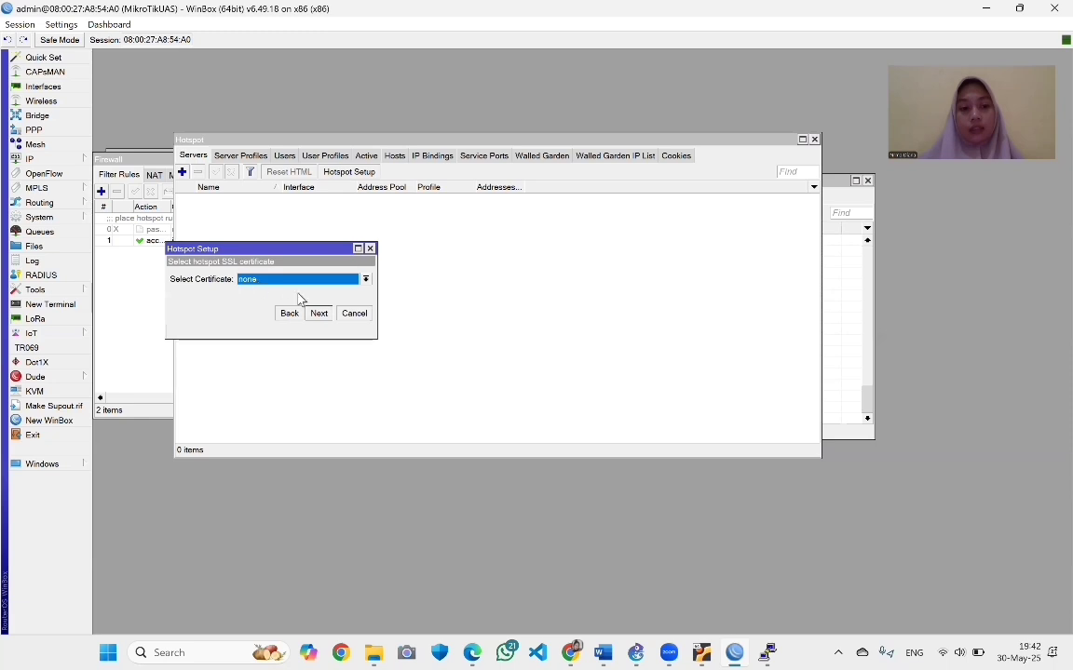
pyautogui.click(318, 314)
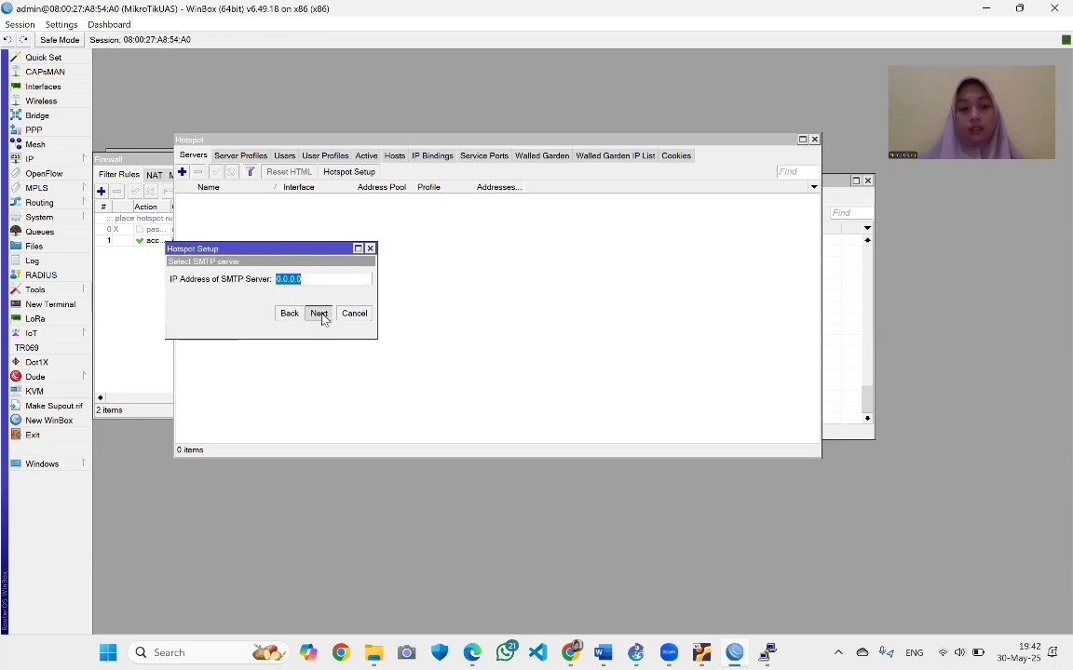
pyautogui.click(320, 314)
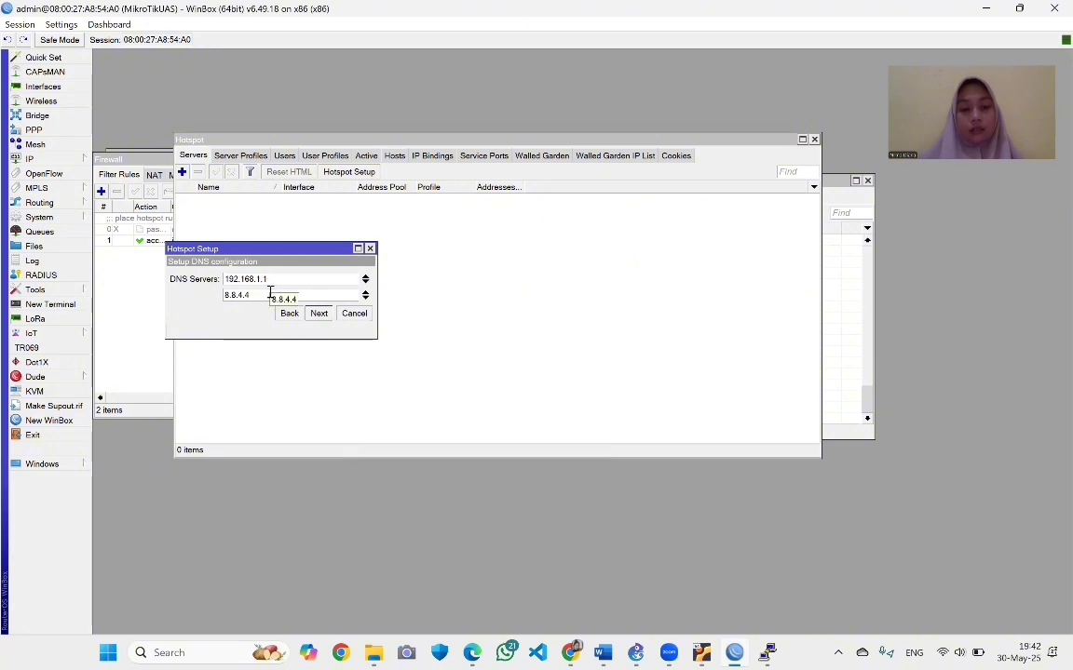
pyautogui.click(320, 313)
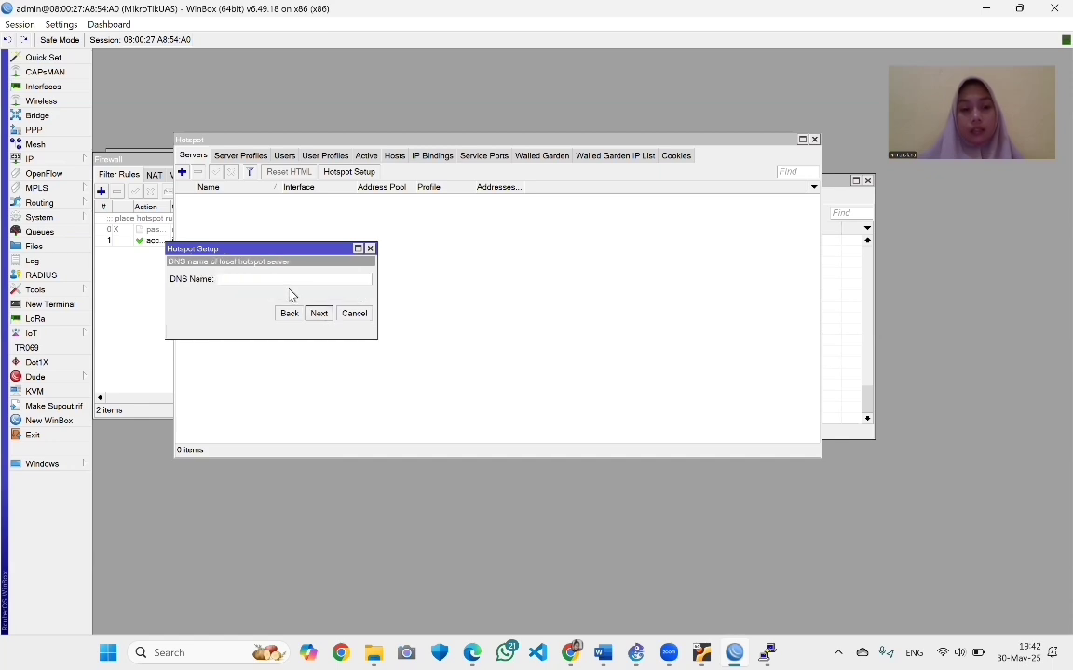
# Set DNS name login.lantai1.com and local user lantai1 with a password to finish the setup
pyautogui.write('login')
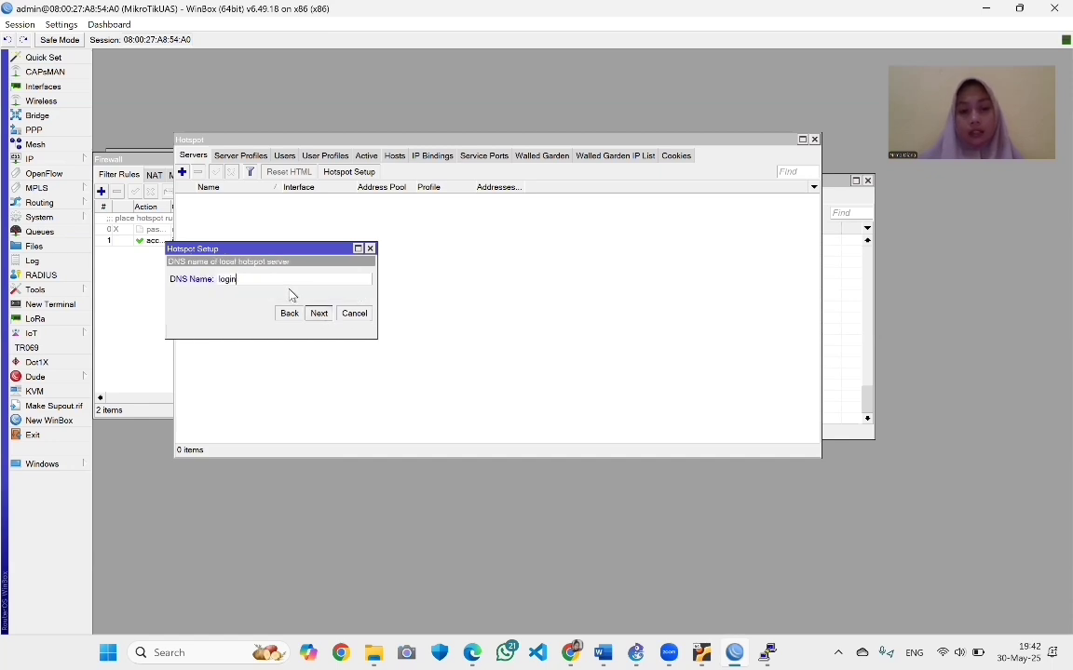
pyautogui.write('.lant')
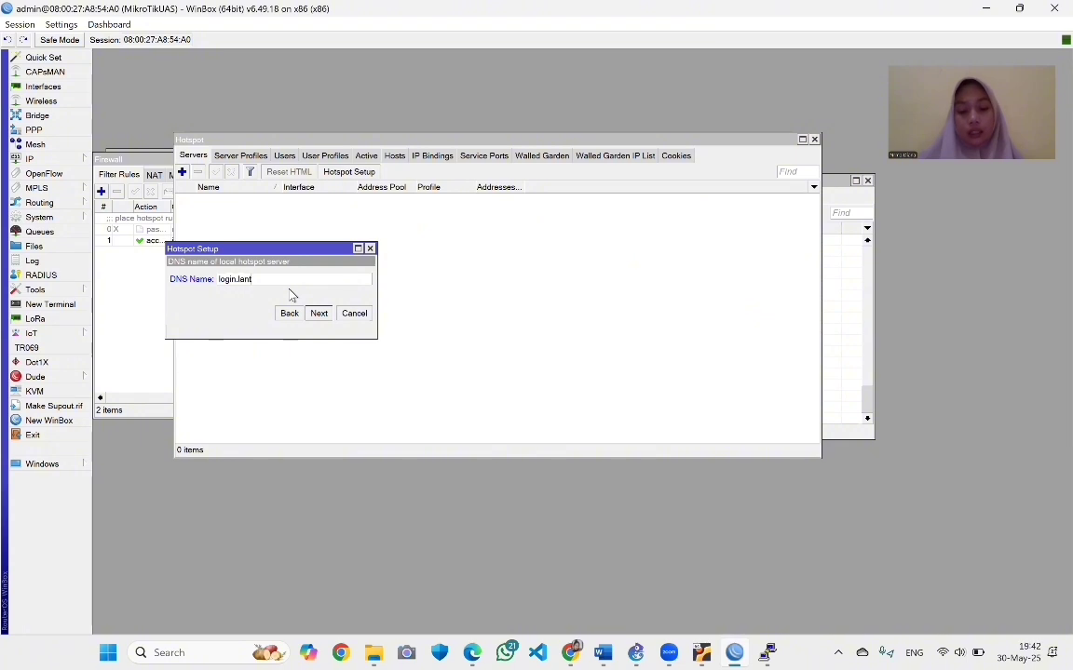
pyautogui.write('ai1.com')
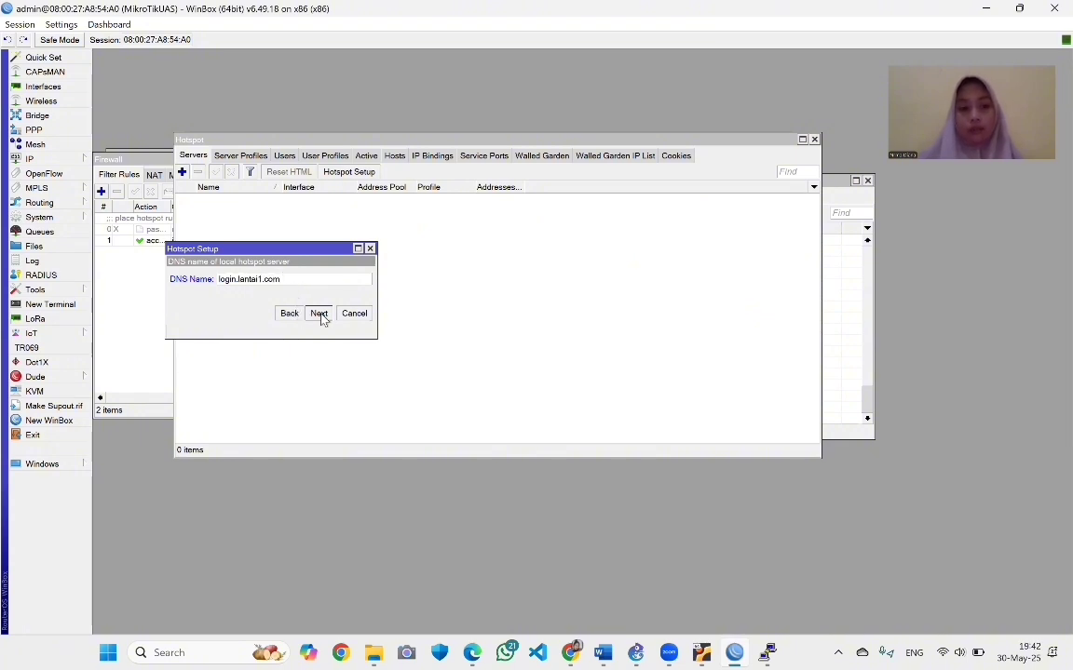
pyautogui.click(319, 313)
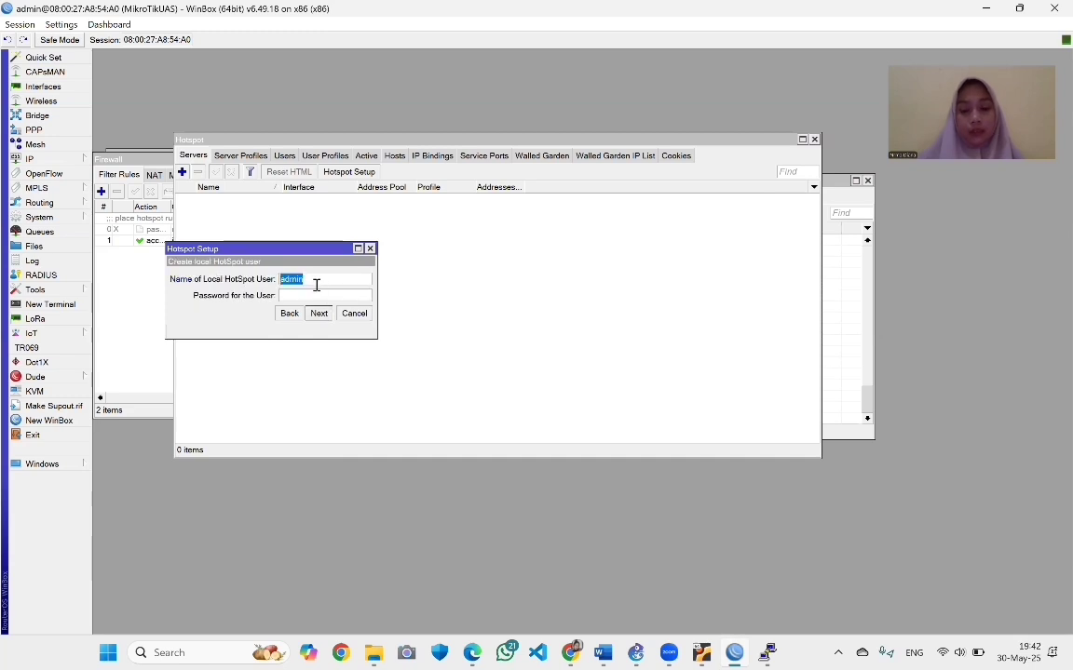
pyautogui.write('lantai1')
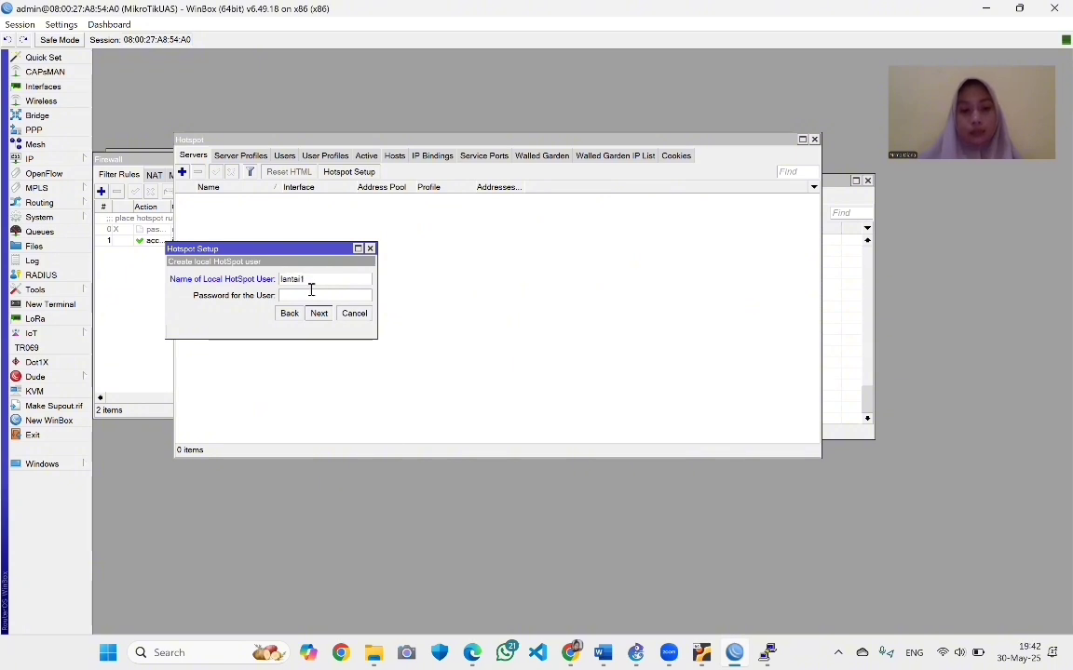
pyautogui.click(302, 296)
pyautogui.write('12345')
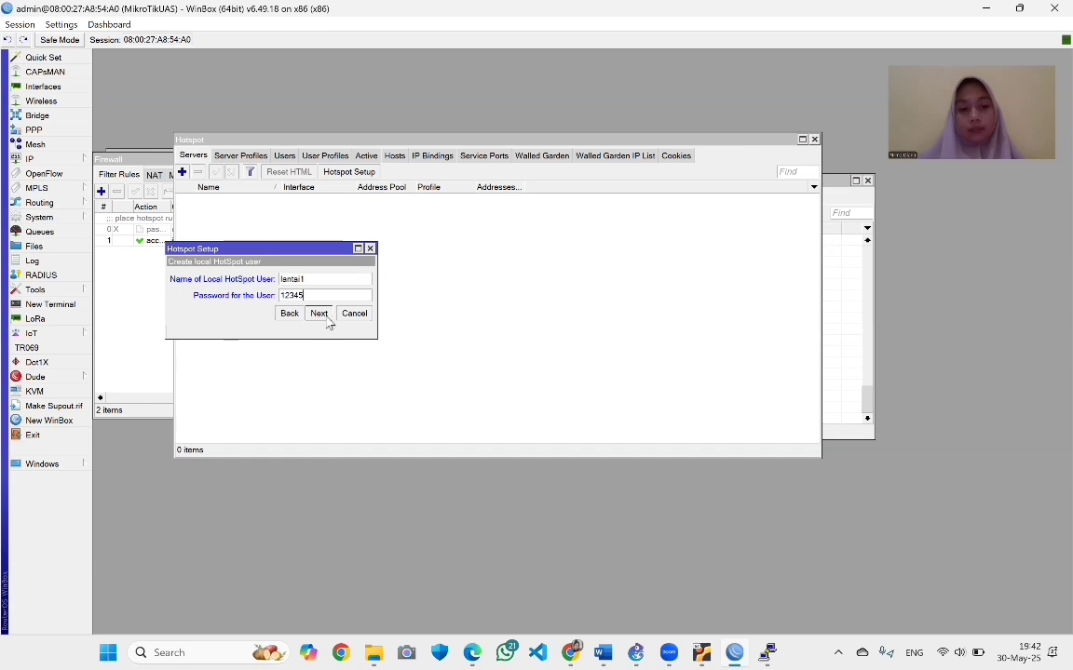
pyautogui.click(322, 314)
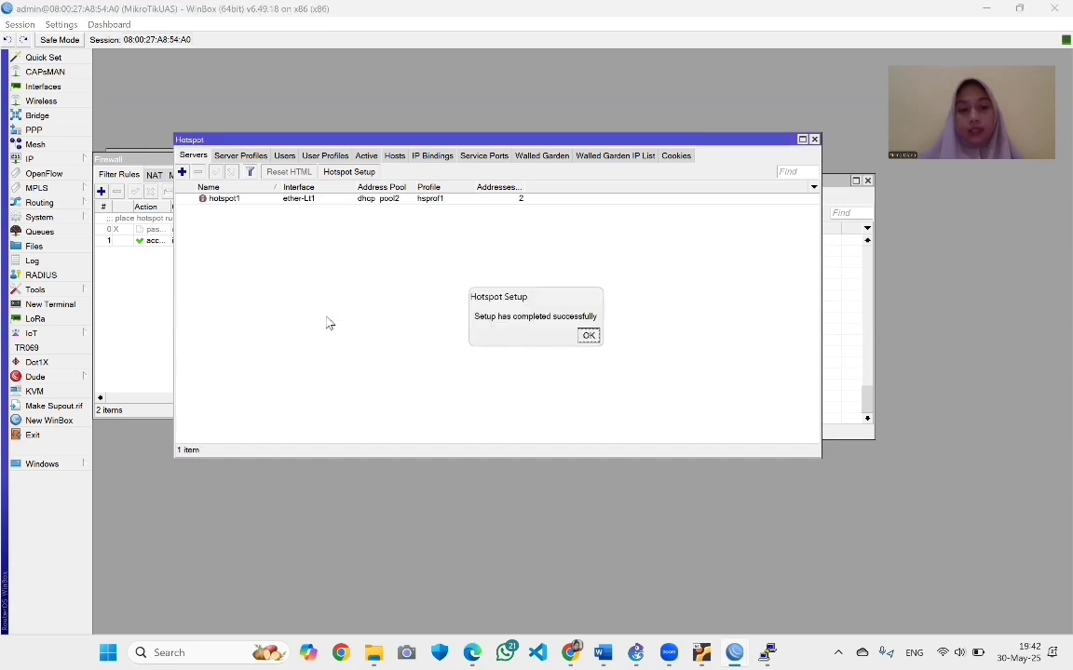
pyautogui.click(587, 337)
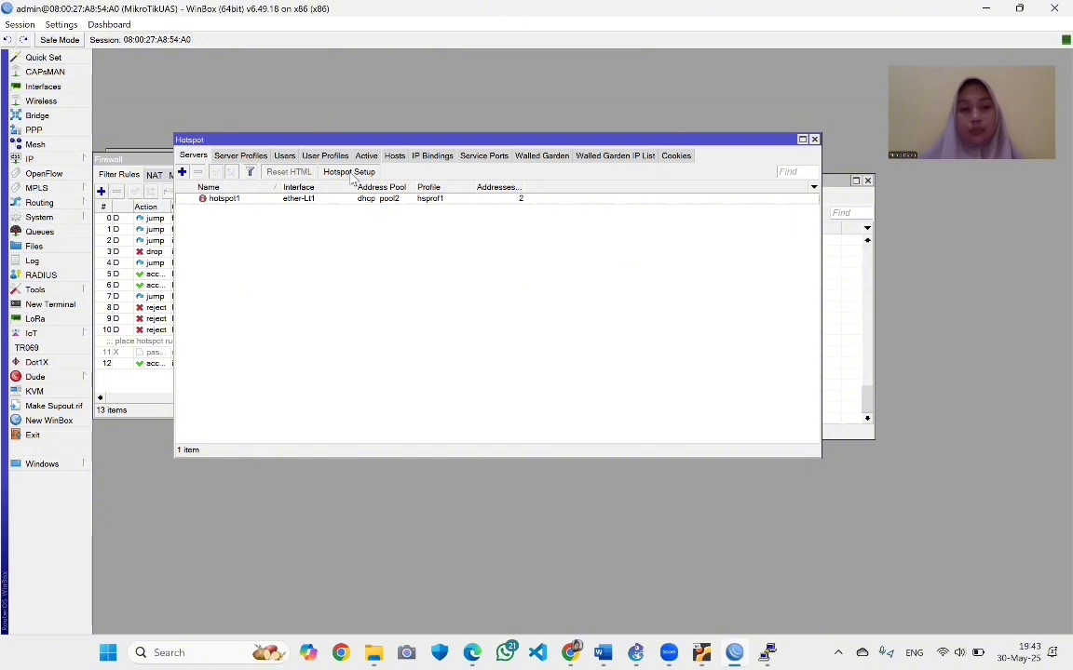
# Add hotspot user profile lantai1 with a 1M/1M rate limit
pyautogui.click(326, 156)
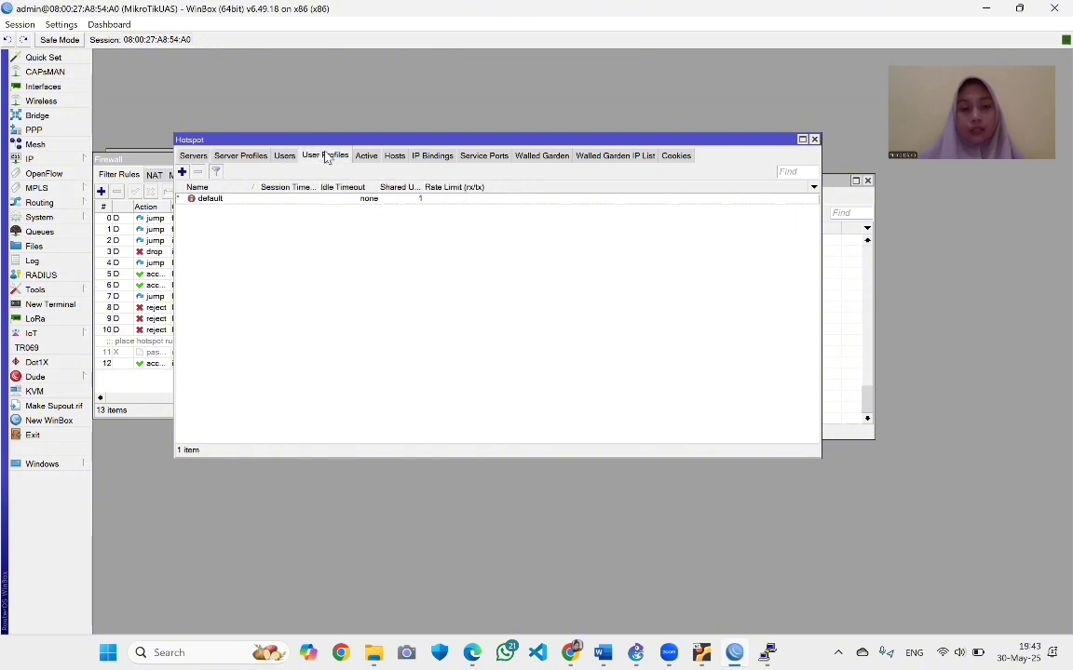
pyautogui.click(183, 172)
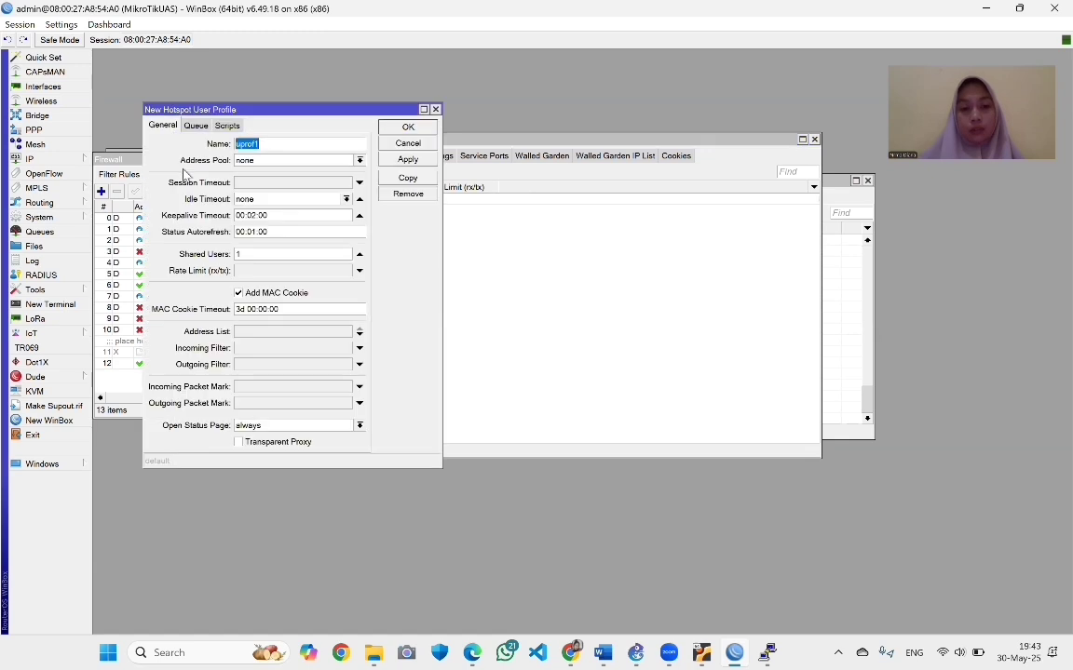
pyautogui.press('BackSpace')
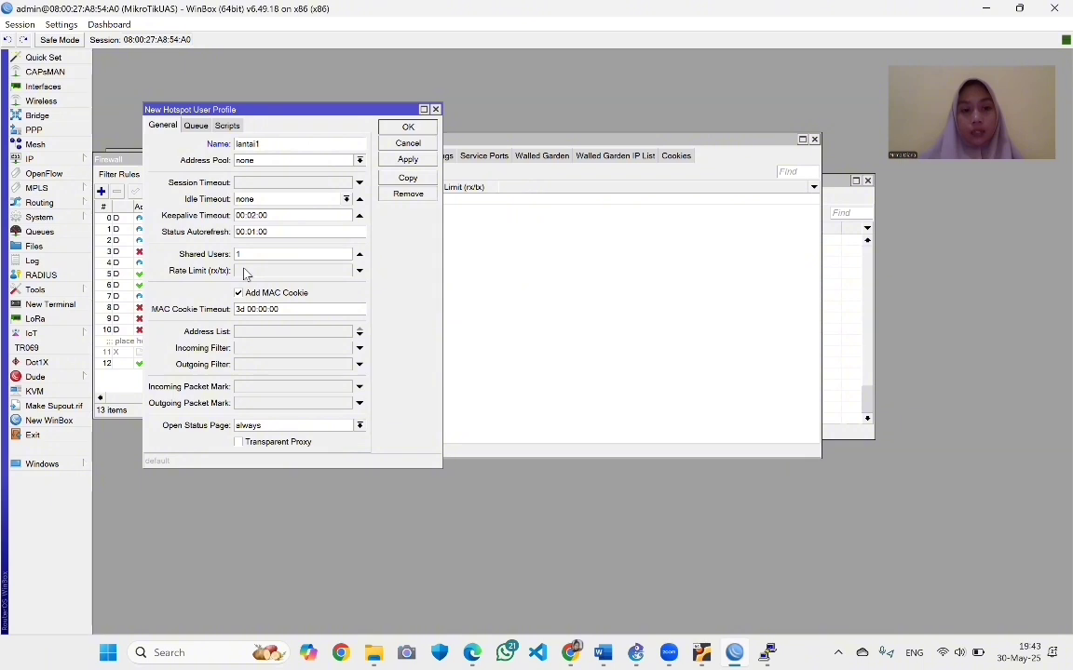
pyautogui.click(245, 271)
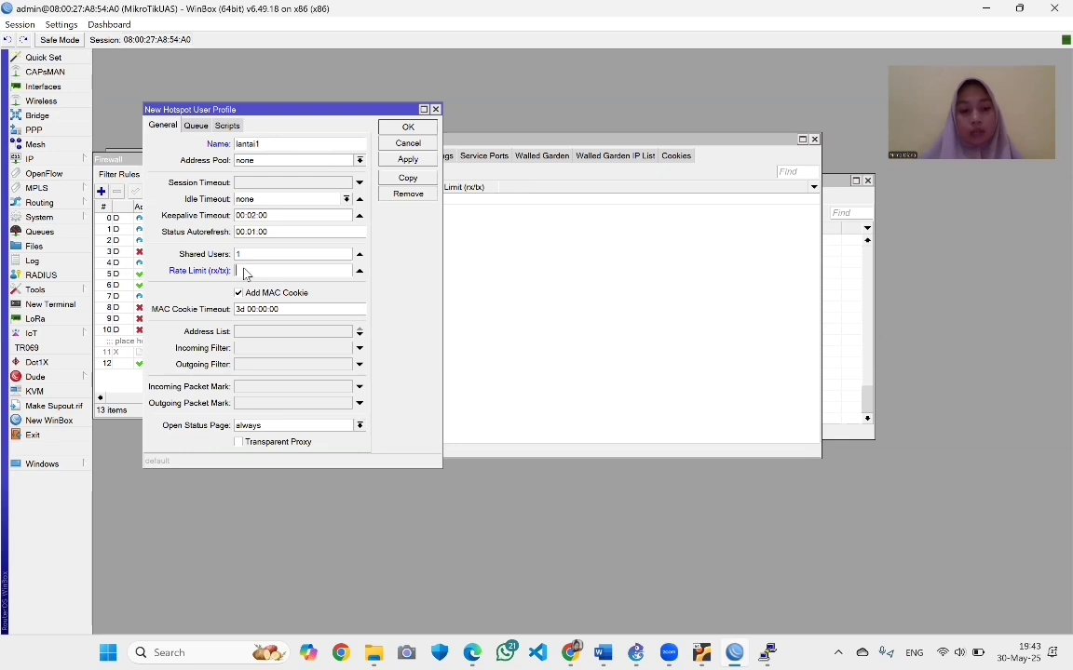
pyautogui.write('1')
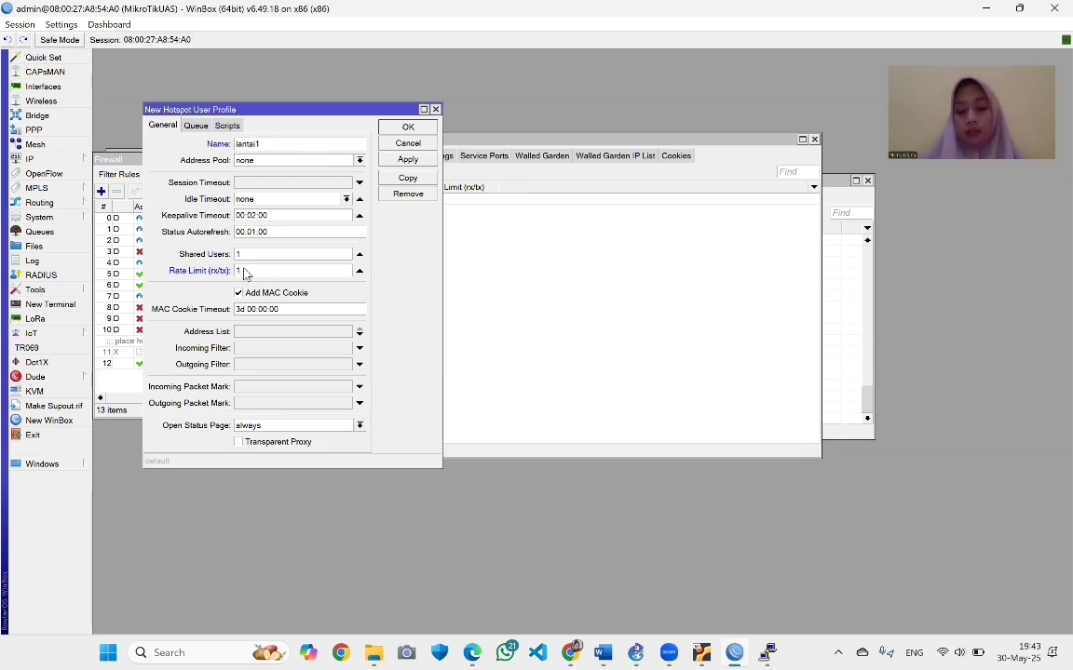
pyautogui.write('M/1M')
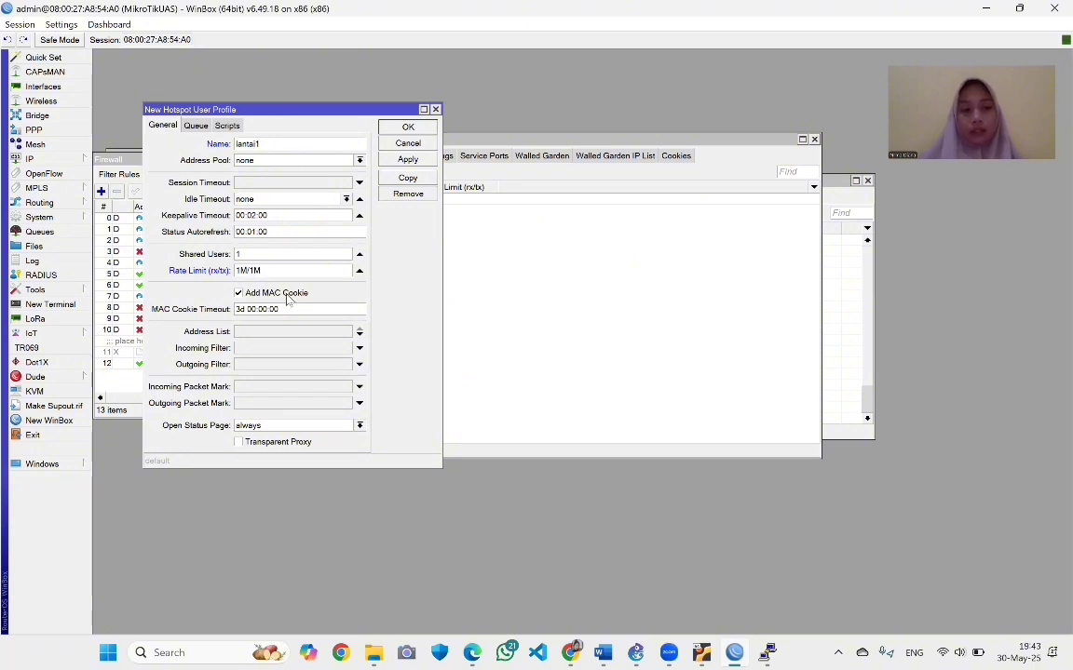
pyautogui.click(402, 159)
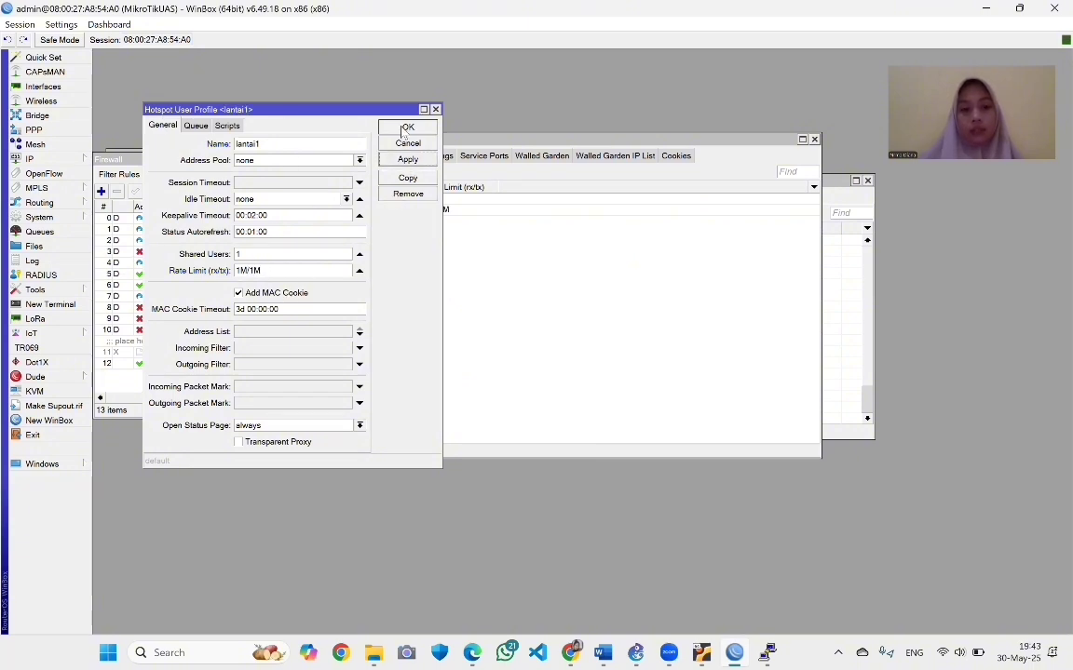
pyautogui.click(404, 128)
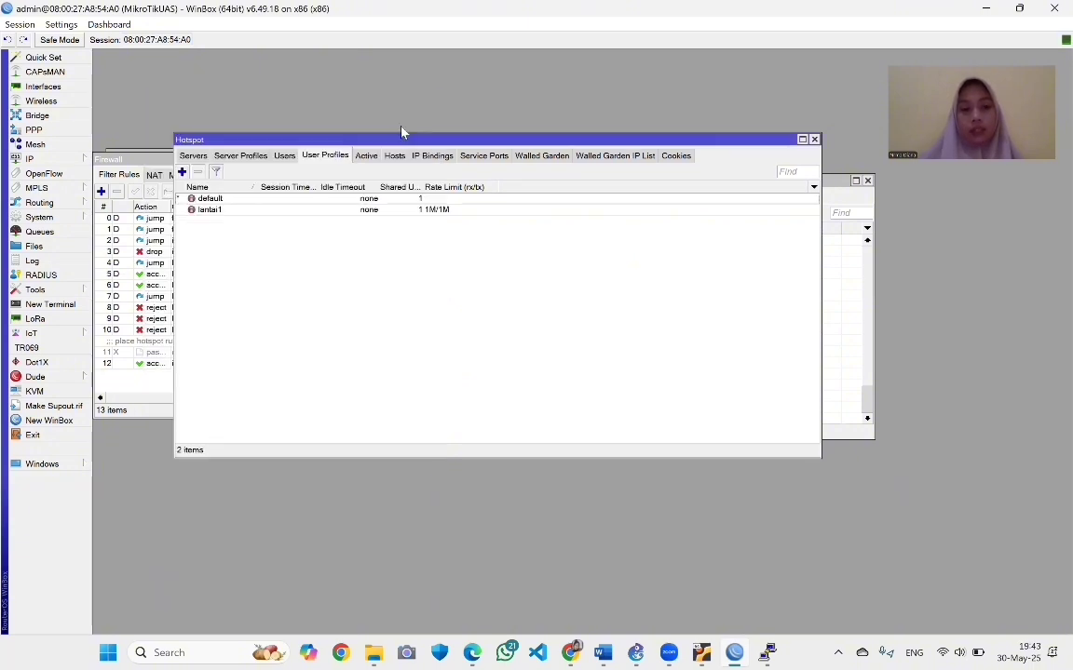
pyautogui.click(282, 157)
# Set hotspot user lantai1's server to hotspot1 and profile to lantai1
pyautogui.doubleClick(266, 222)
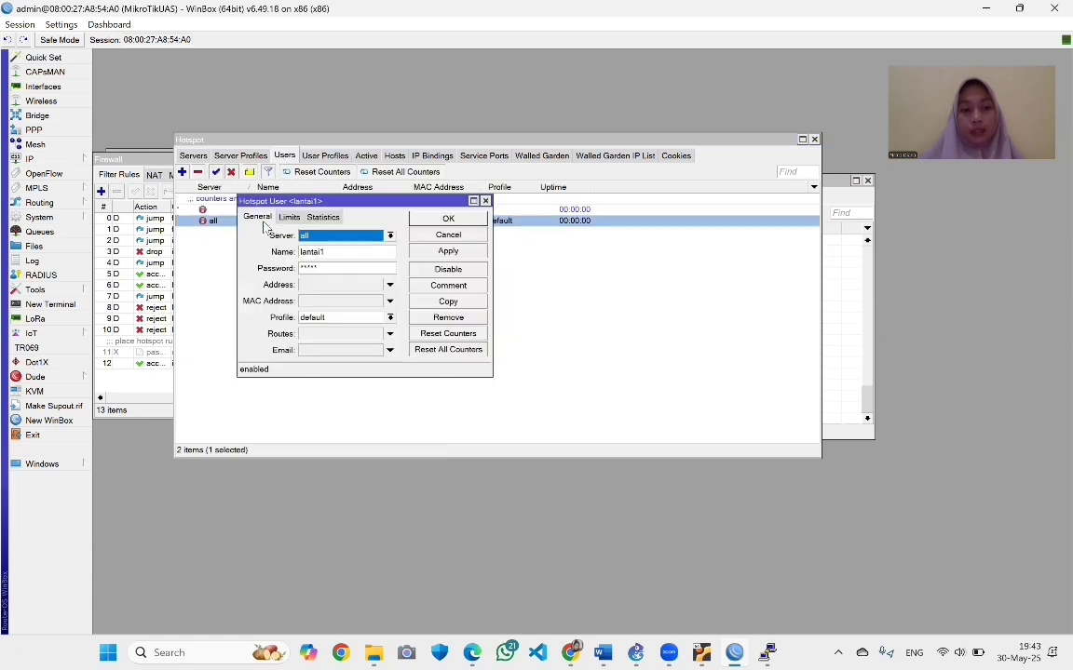
pyautogui.click(391, 236)
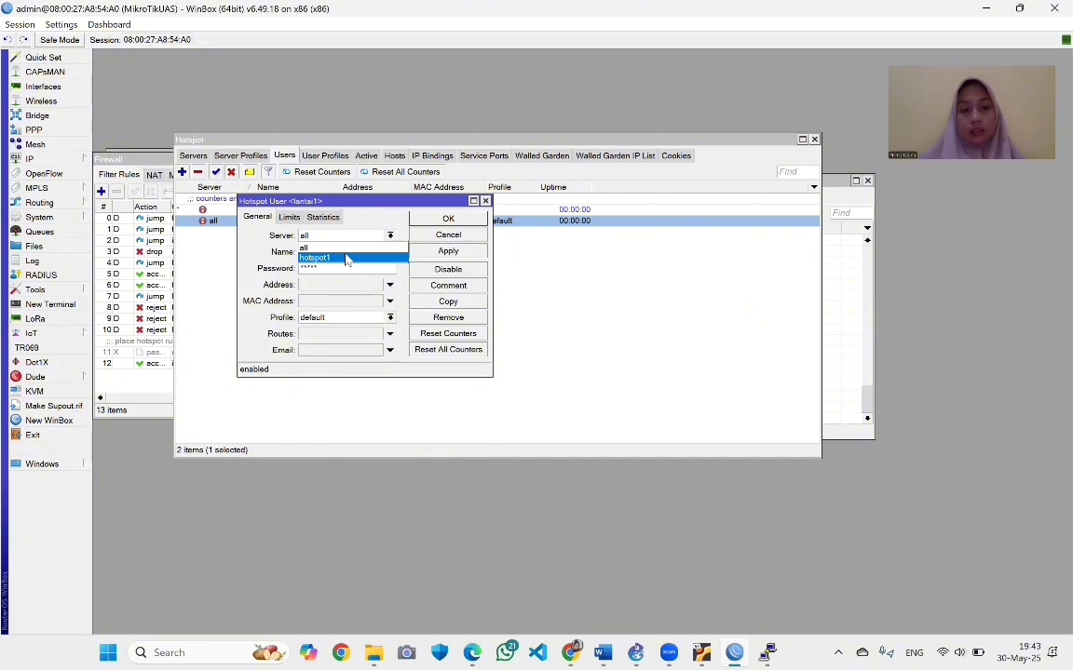
pyautogui.click(347, 257)
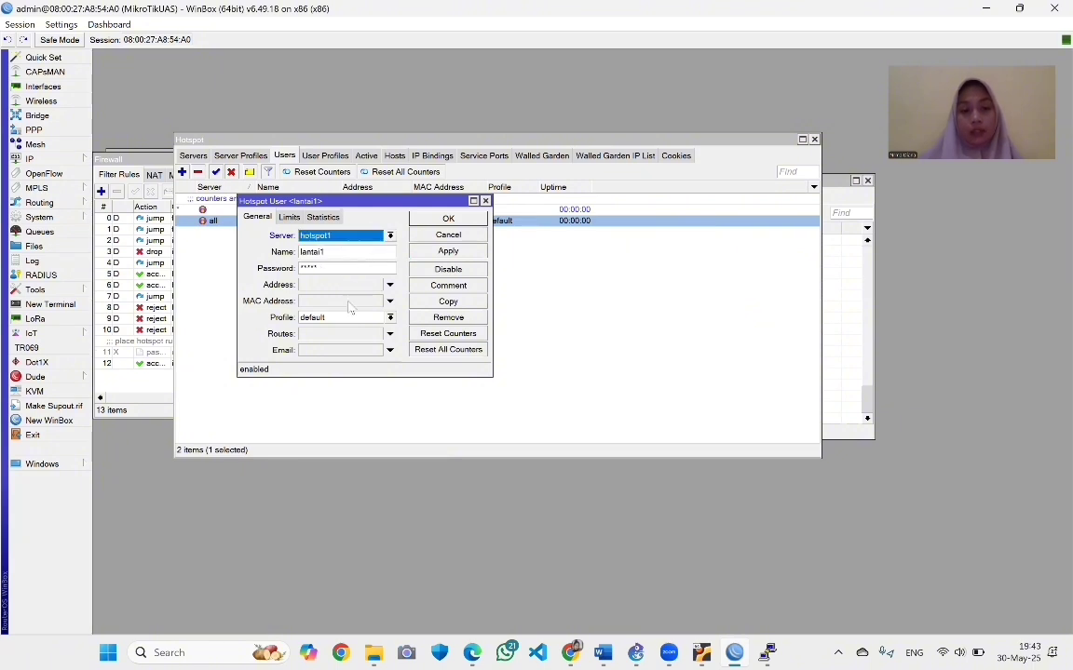
pyautogui.click(391, 319)
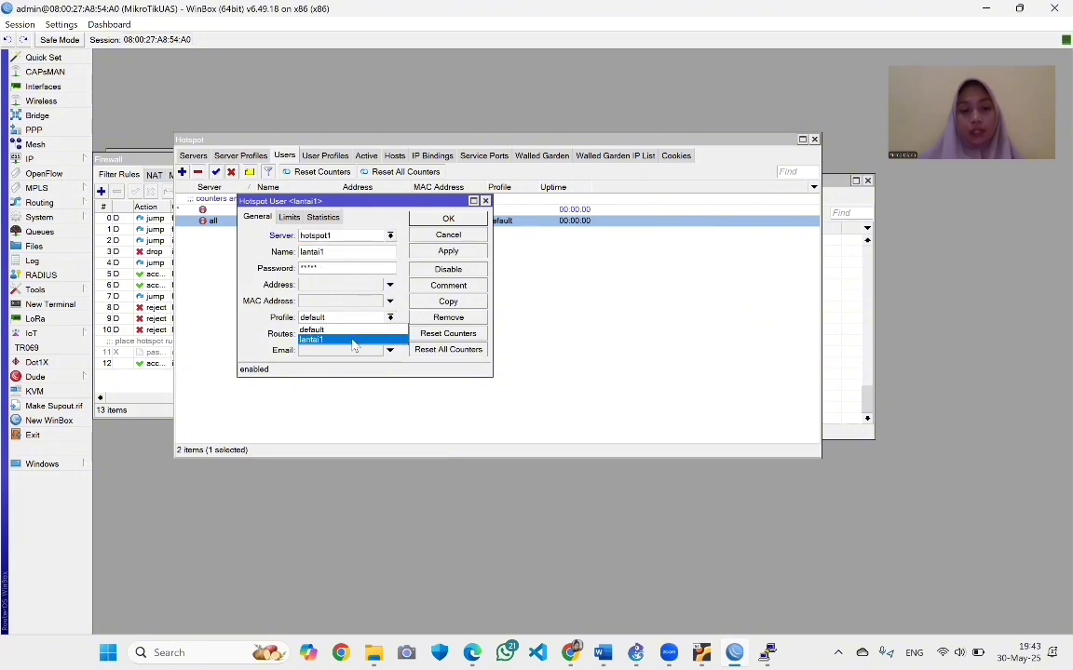
pyautogui.click(353, 340)
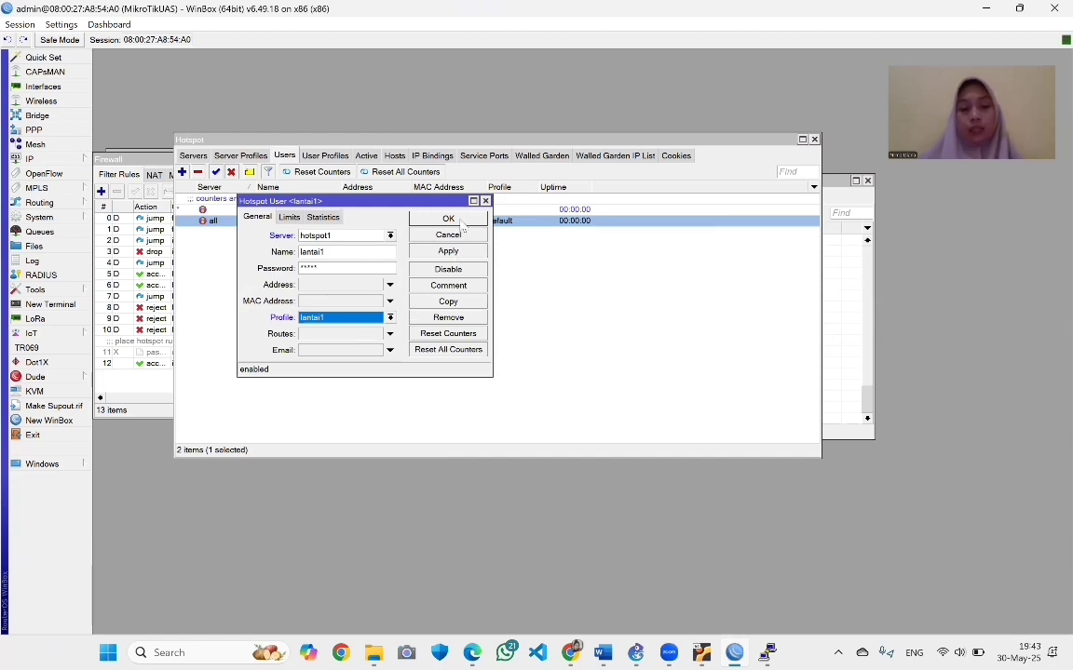
pyautogui.click(447, 251)
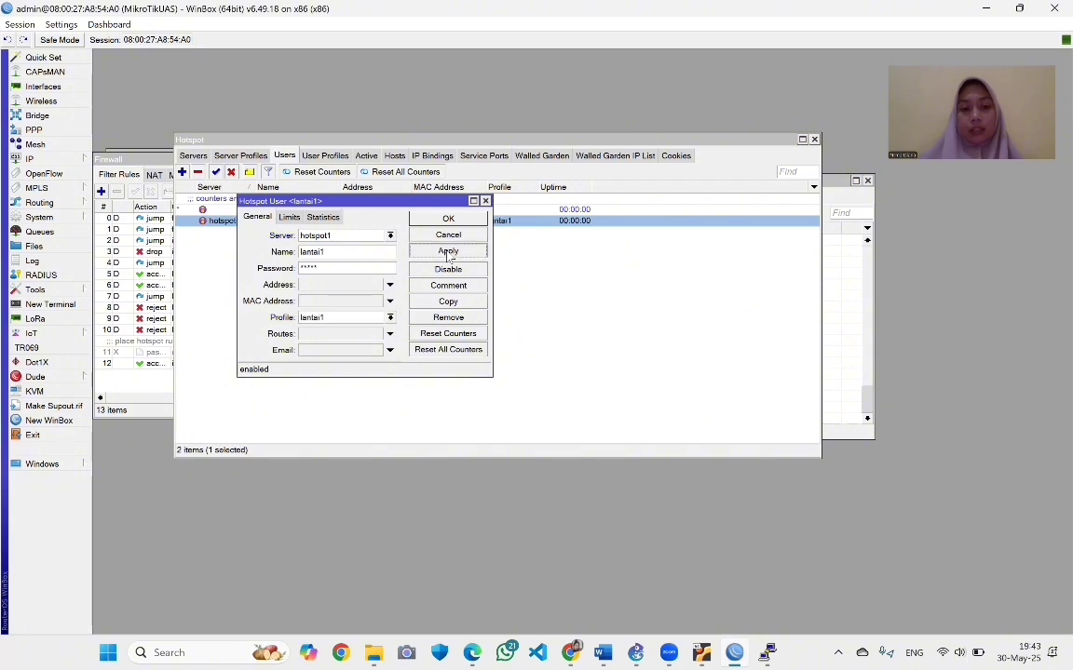
pyautogui.click(441, 219)
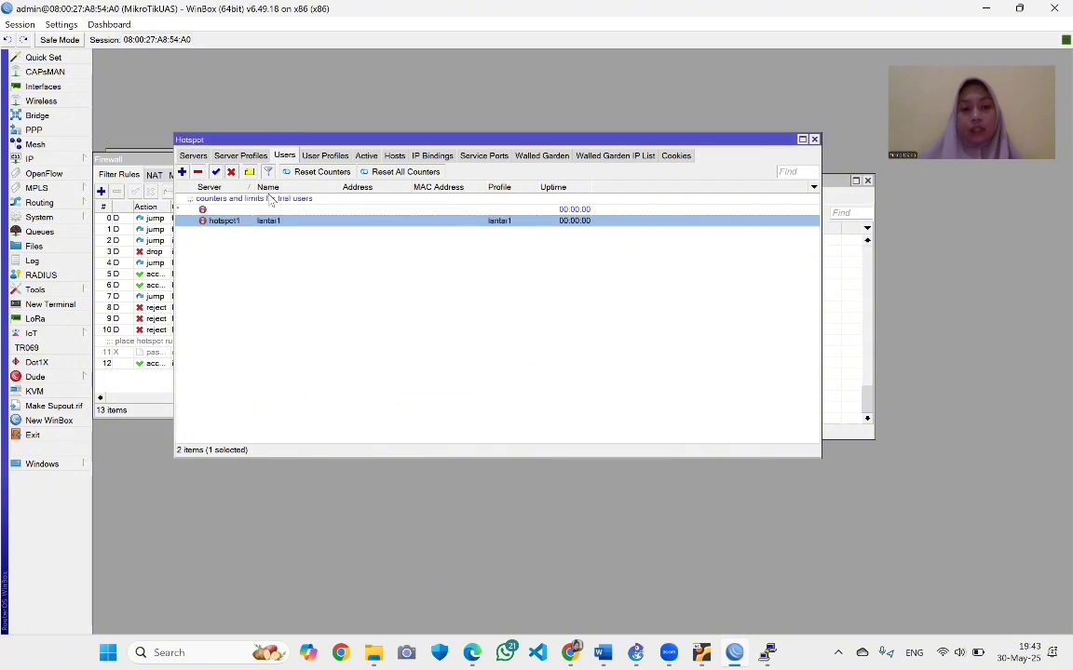
pyautogui.click(194, 155)
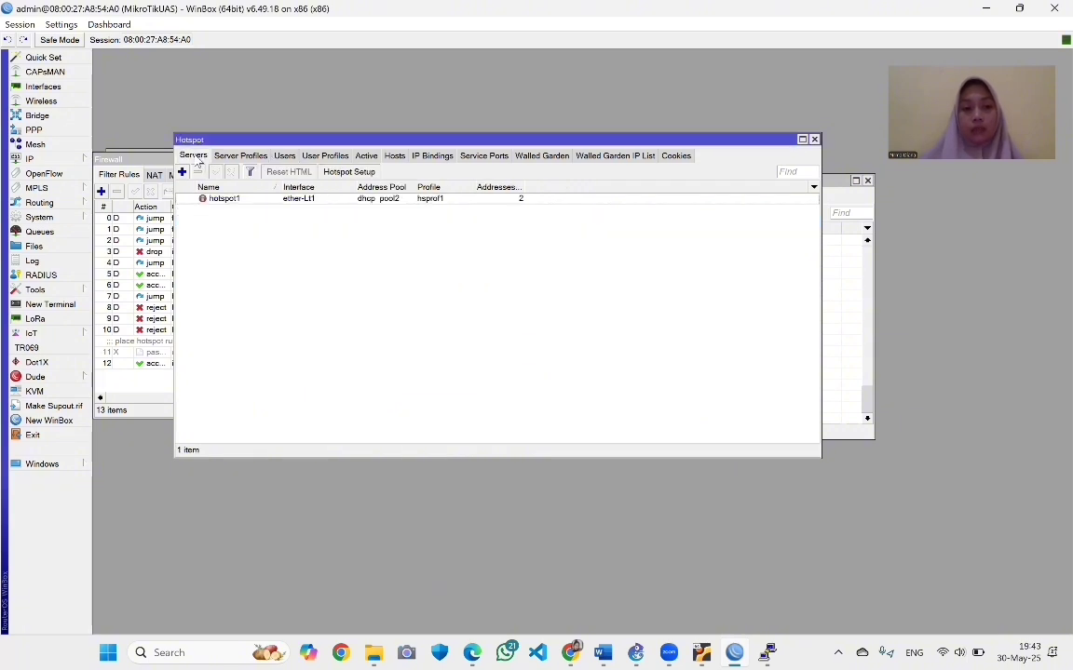
# Run Hotspot Setup on ether-Lt2 with 192.168.9.1/28, pool 192.168.9.2-192.168.9.14, and no SSL certificate
pyautogui.click(335, 173)
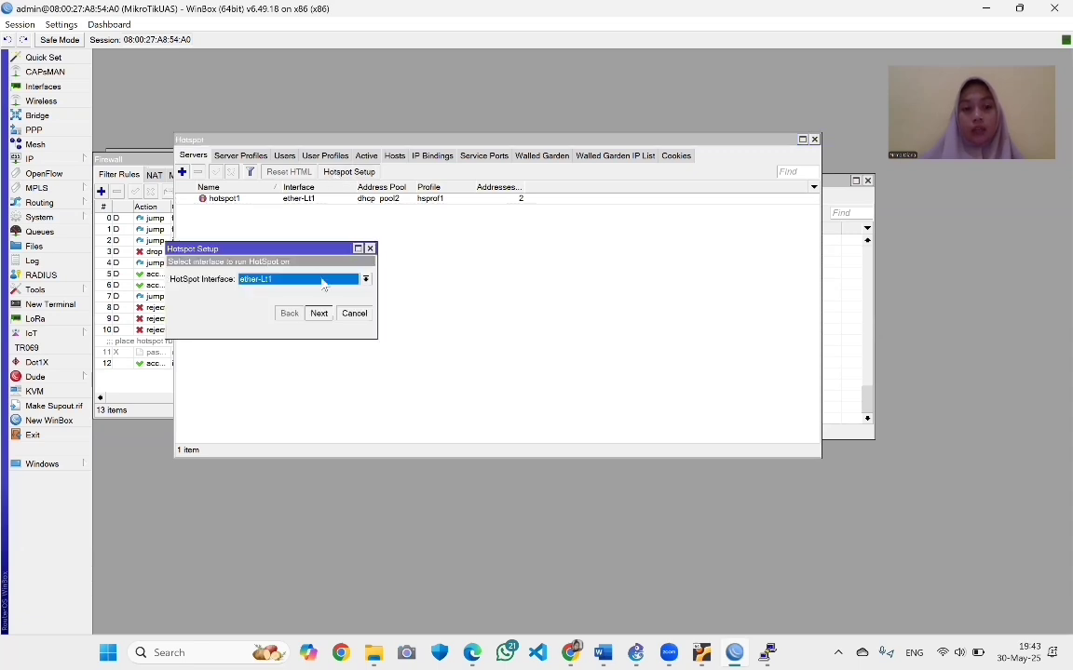
pyautogui.click(366, 280)
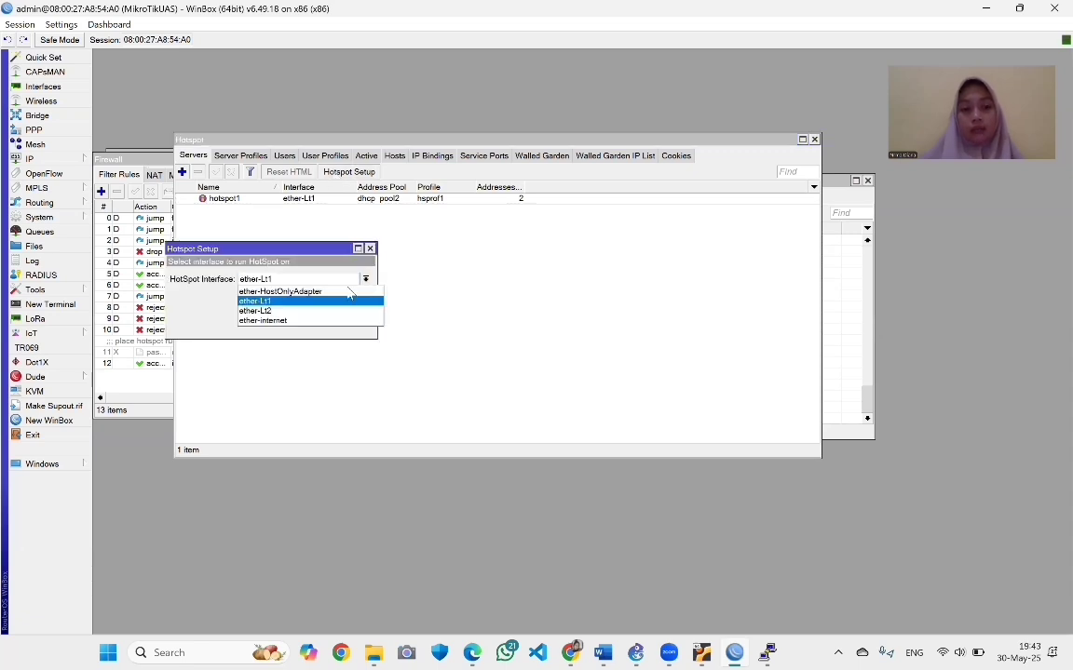
pyautogui.click(313, 313)
pyautogui.click(317, 314)
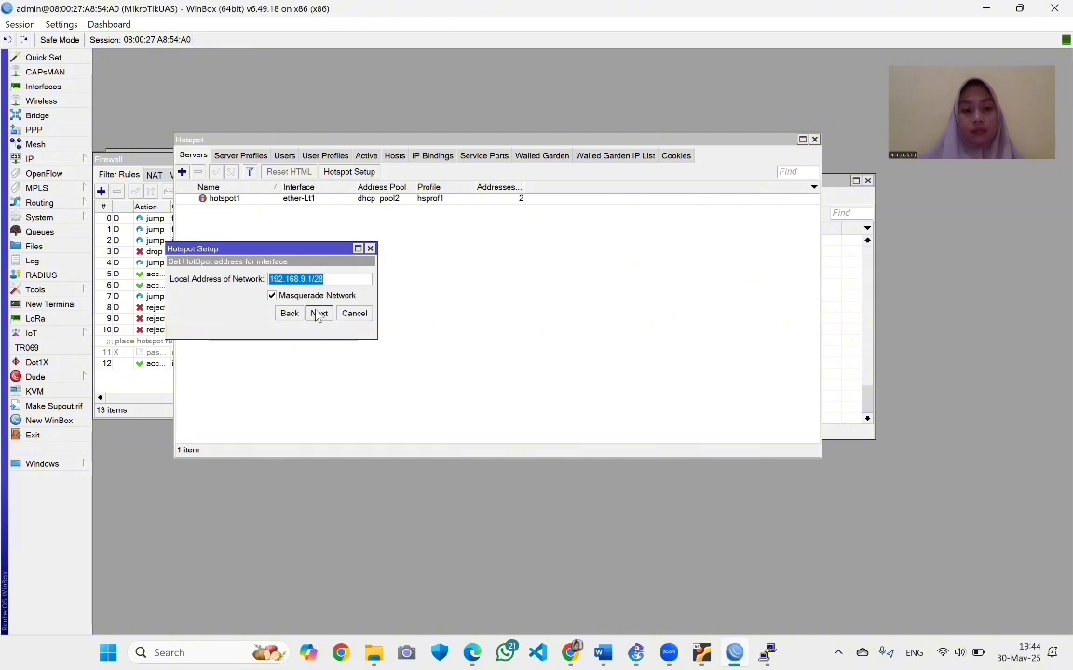
pyautogui.click(316, 314)
pyautogui.click(316, 314)
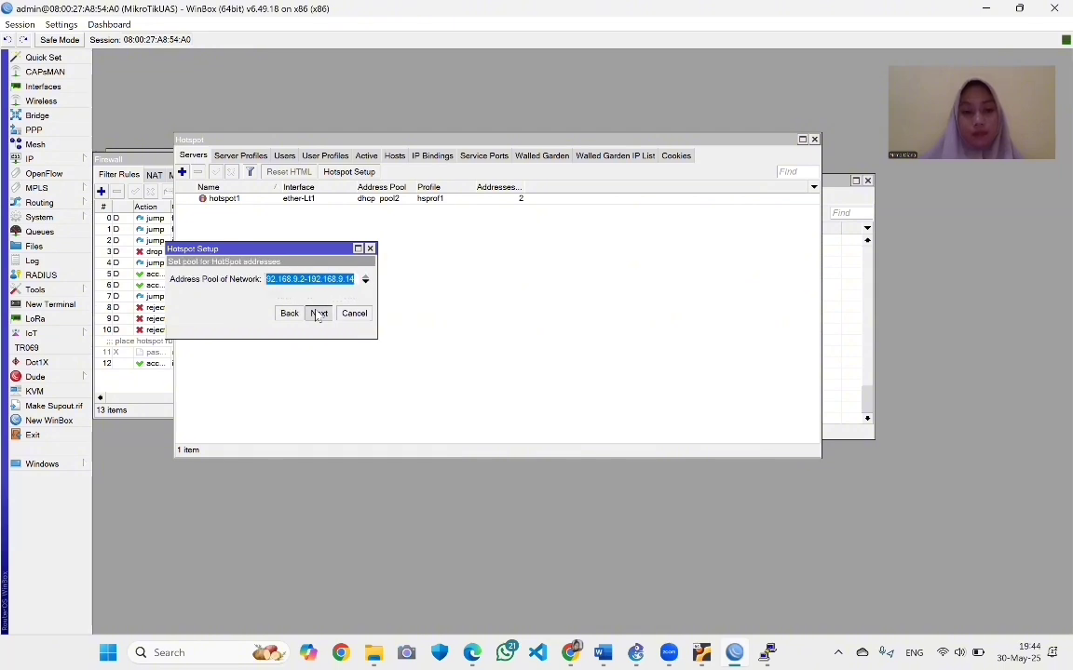
pyautogui.click(284, 280)
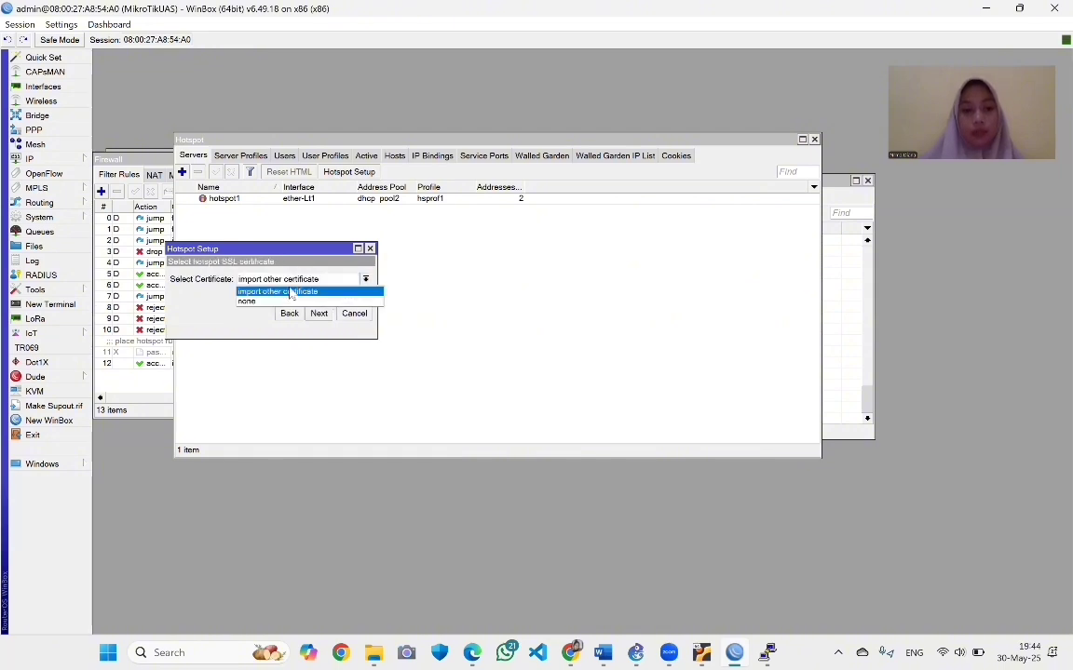
pyautogui.click(290, 303)
pyautogui.click(317, 313)
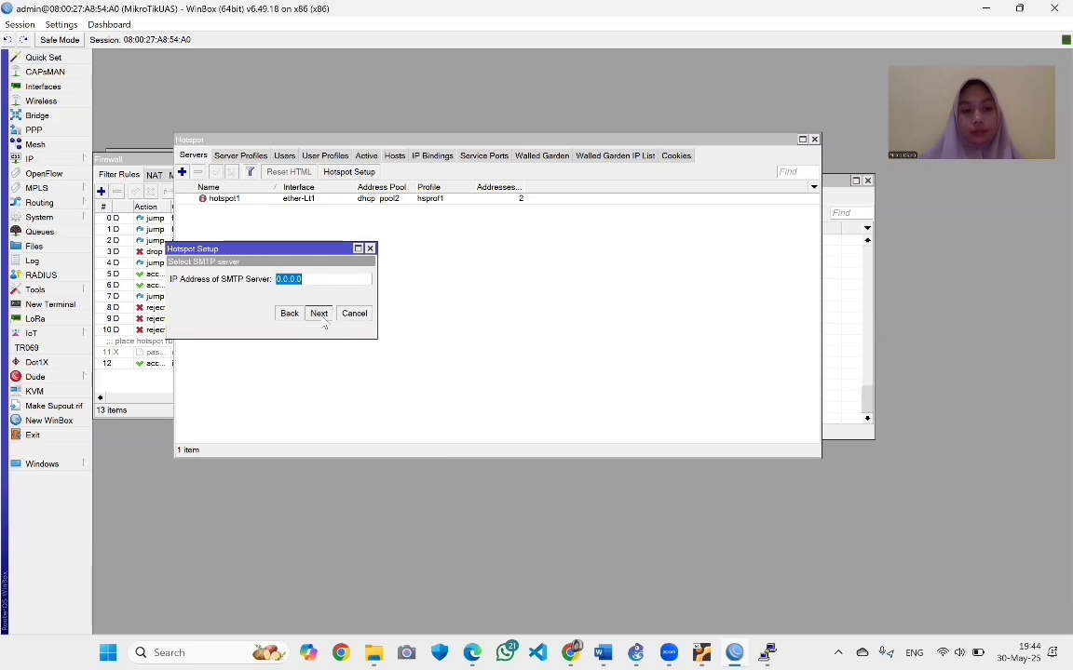
# Keep SMTP and DNS servers, change the DNS name to login.lantai2.com, and finish the setup
pyautogui.click(318, 314)
pyautogui.click(321, 317)
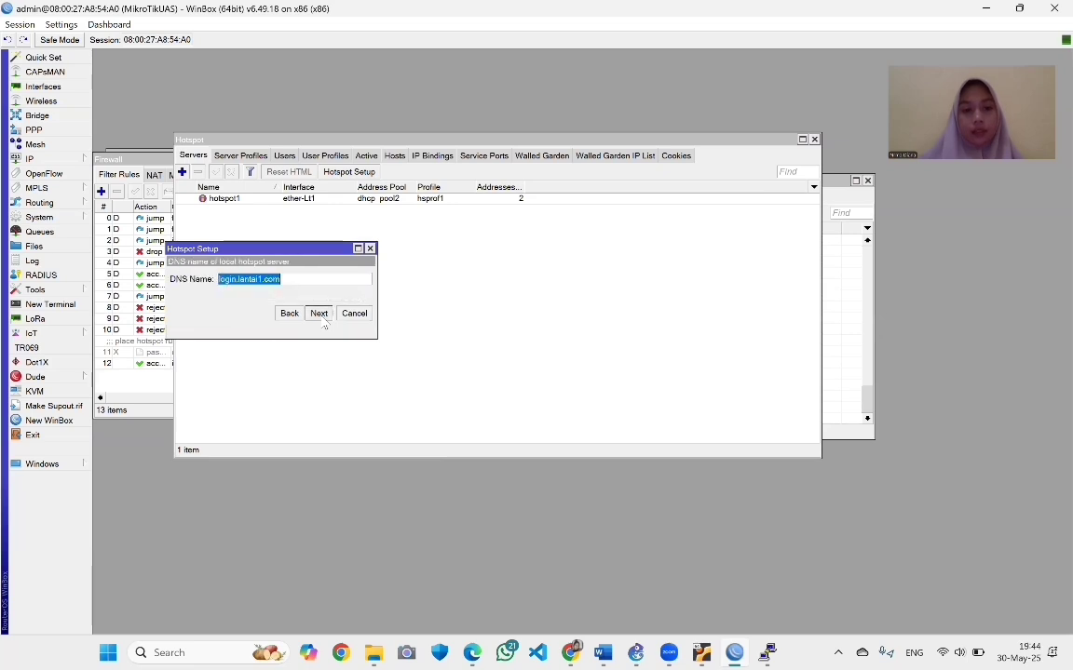
pyautogui.click(262, 279)
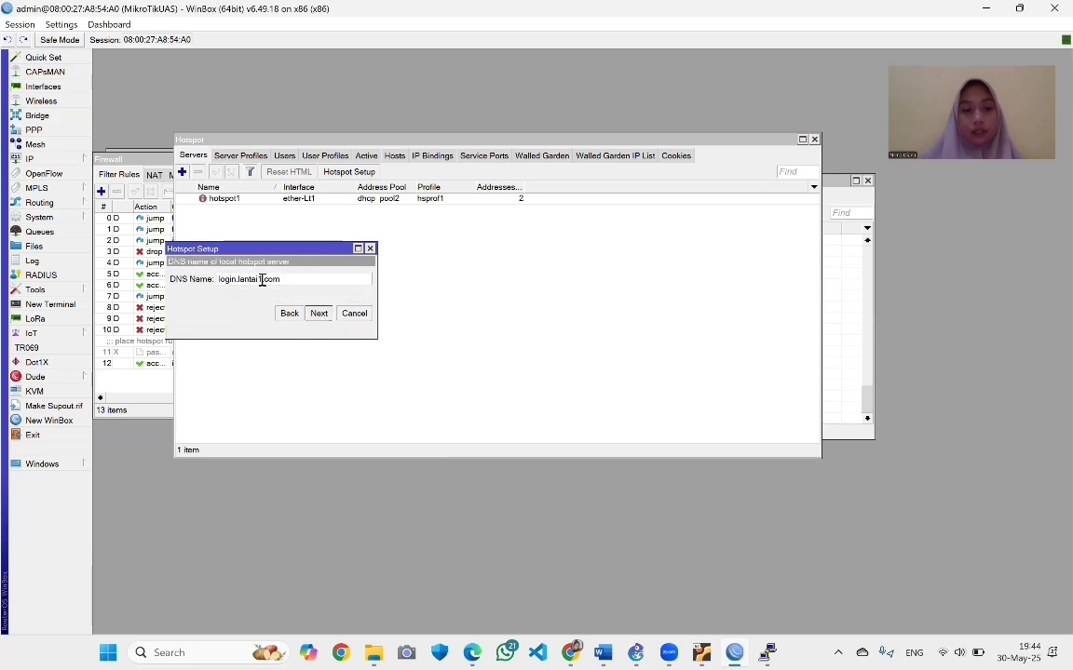
pyautogui.press('BackSpace')
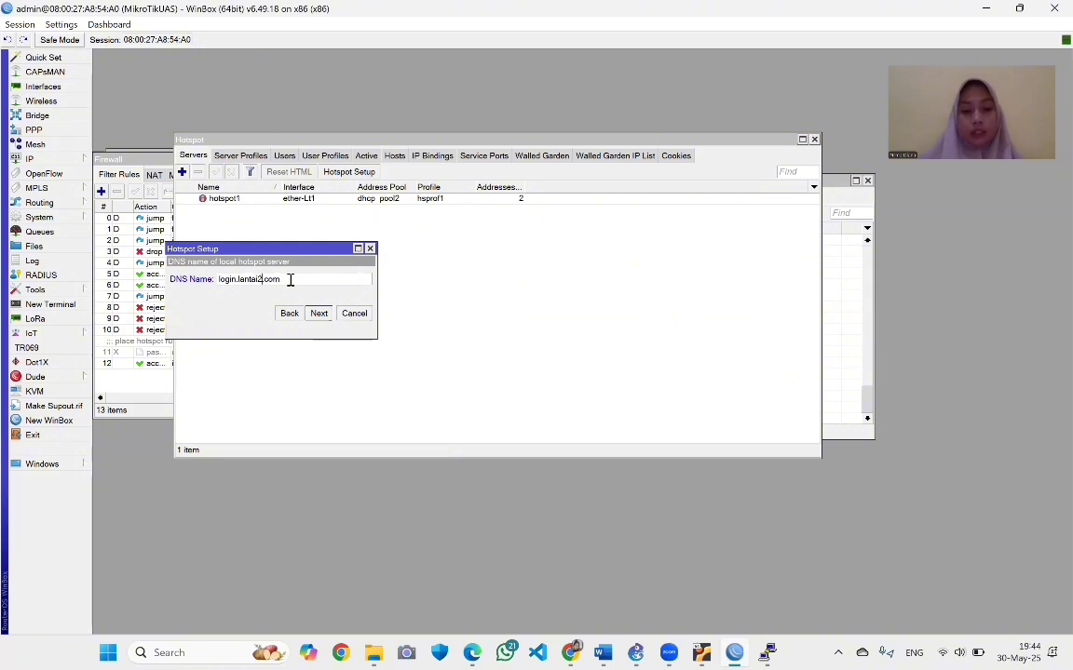
pyautogui.write('2')
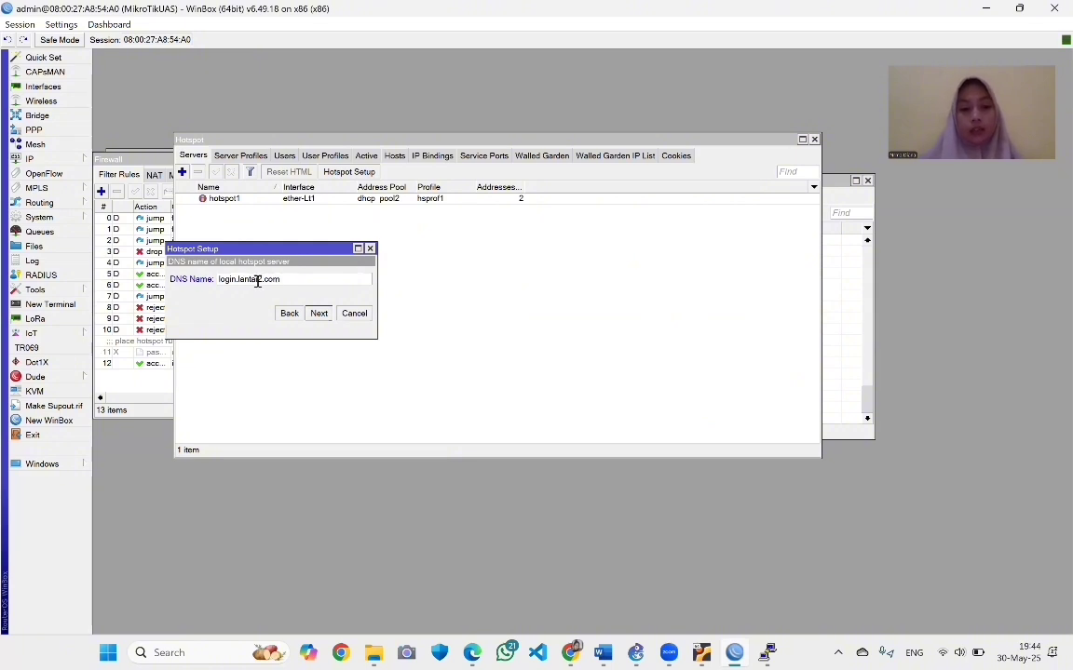
pyautogui.click(318, 313)
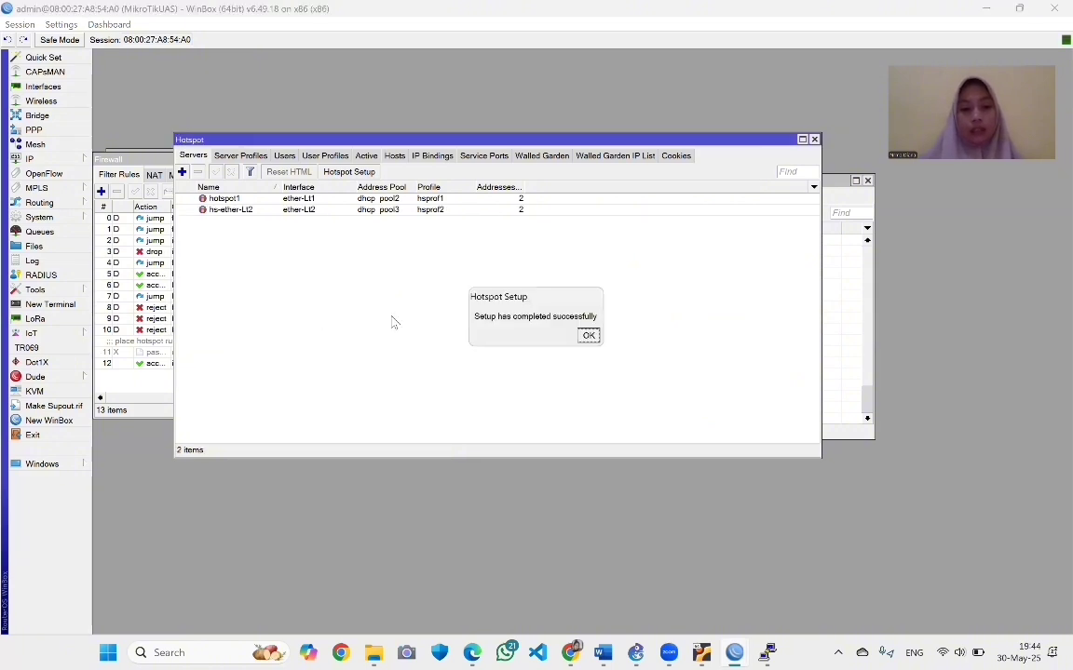
pyautogui.click(588, 336)
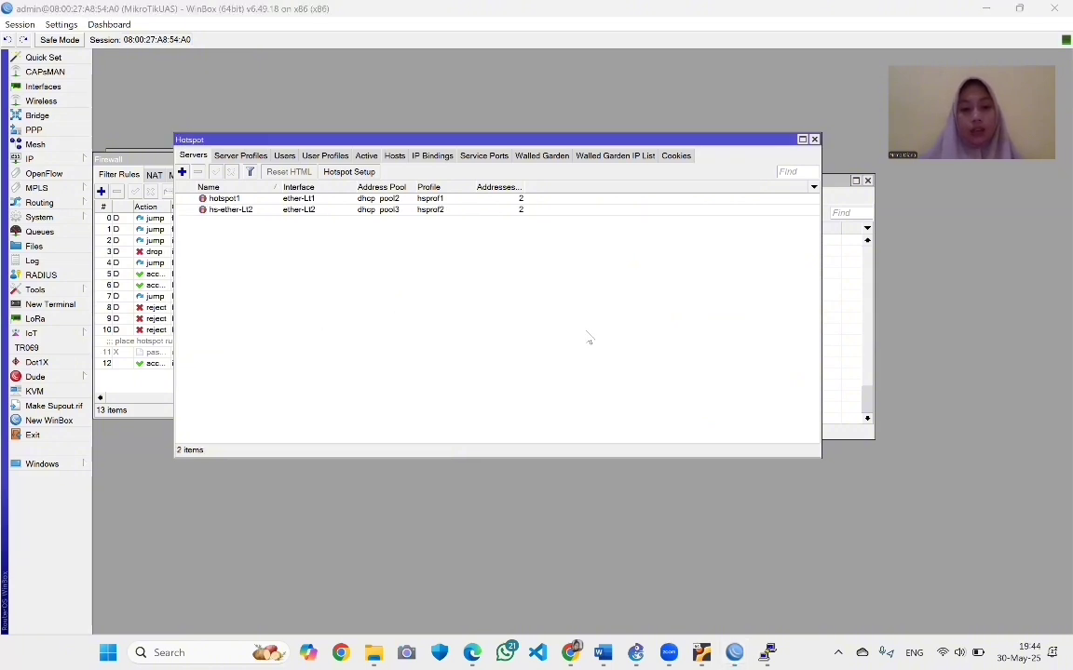
# Create hotspot user profile lantai2 with a 1M/1M rate limit
pyautogui.click(328, 156)
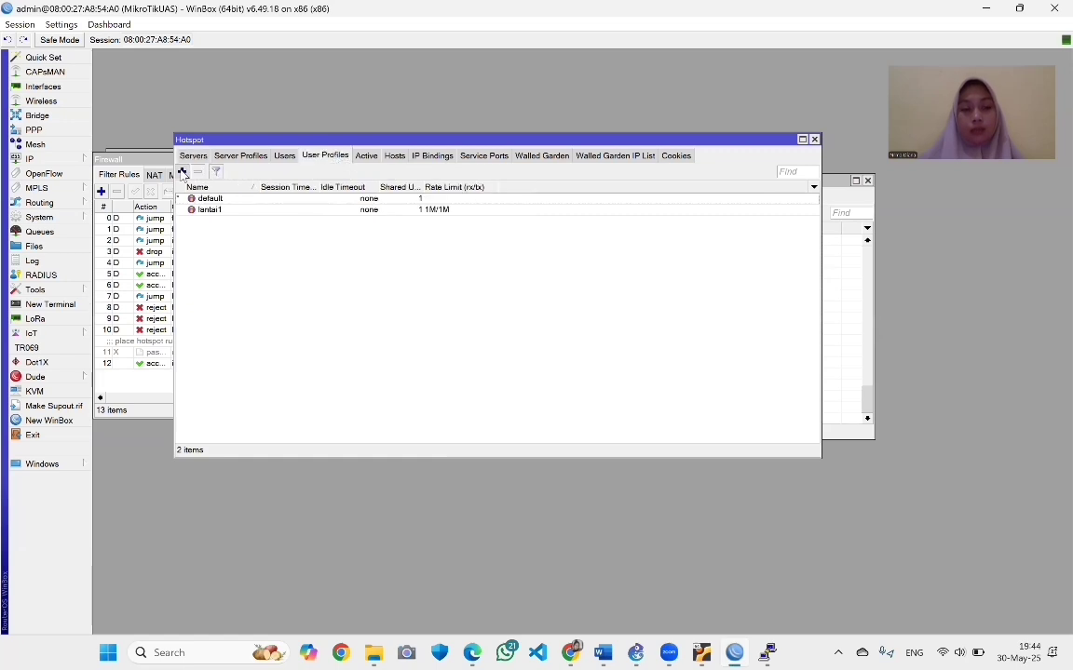
pyautogui.click(181, 172)
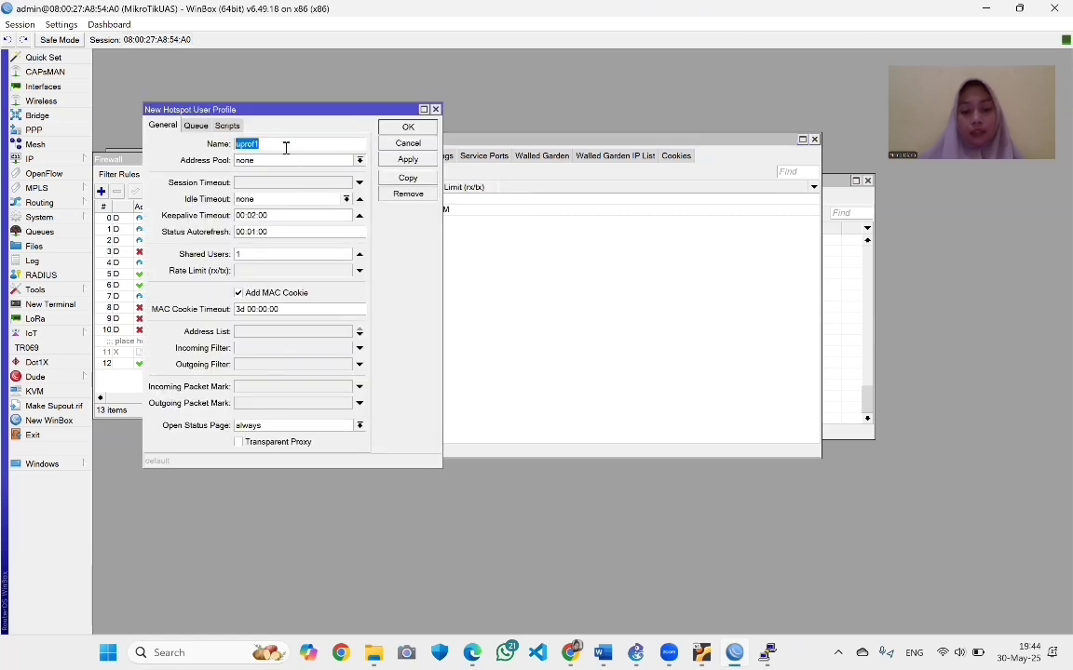
pyautogui.write('lantai2')
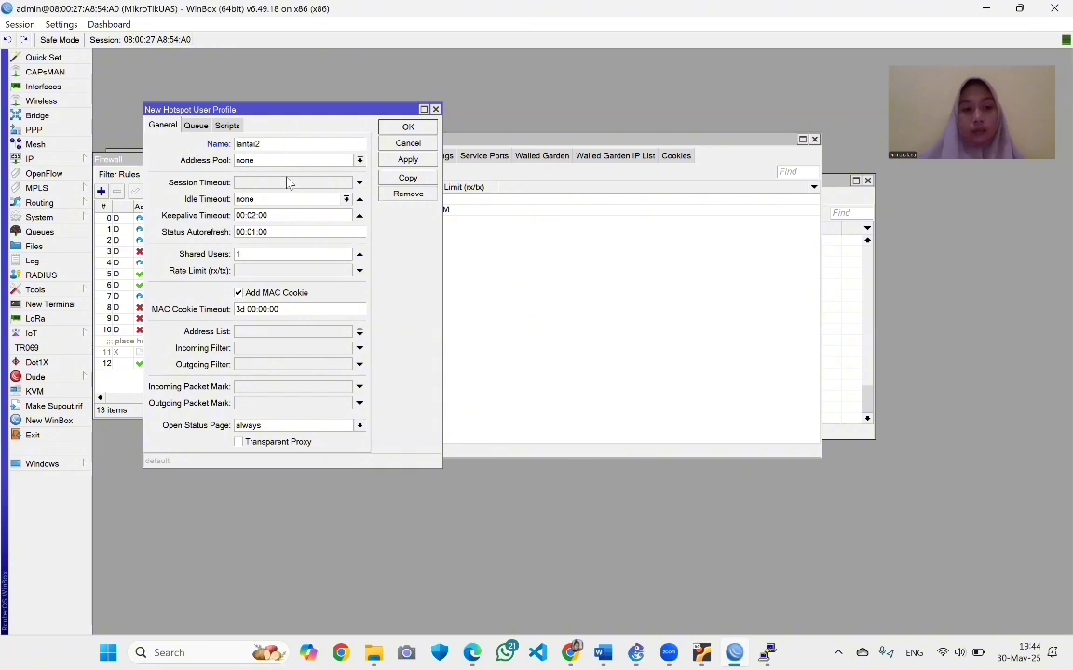
pyautogui.click(273, 271)
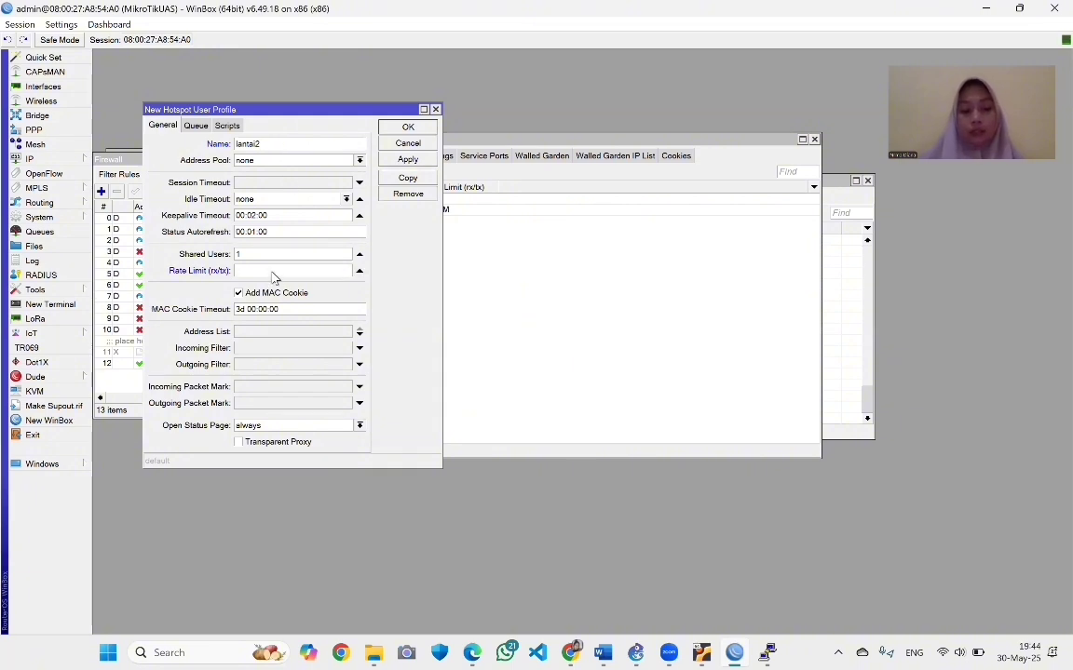
pyautogui.write('1M')
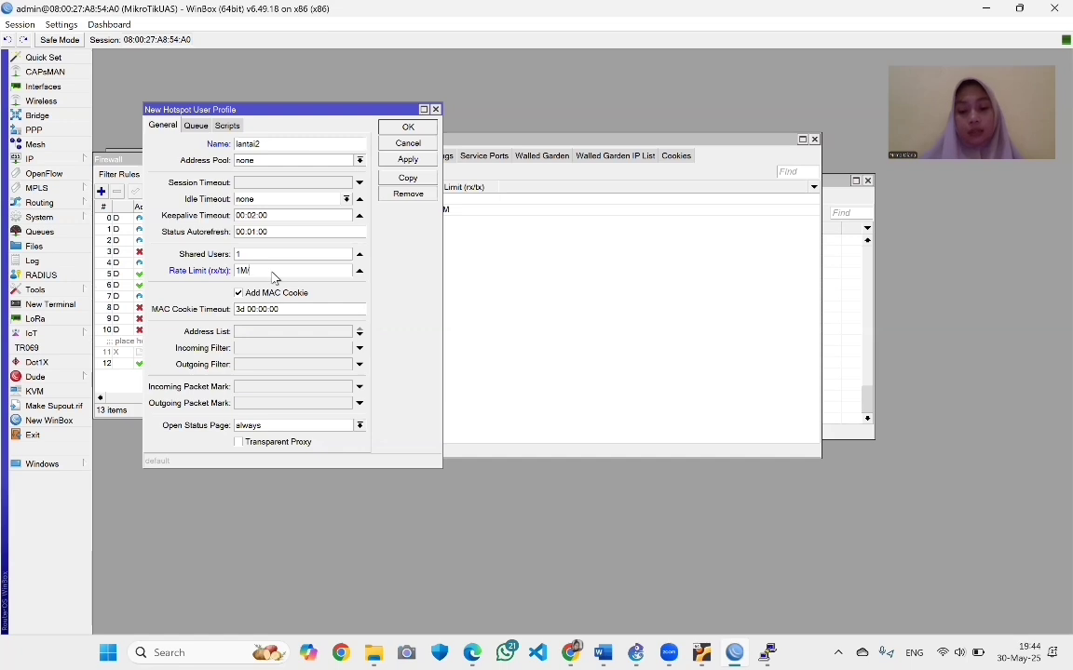
pyautogui.write('/1M')
pyautogui.click(406, 160)
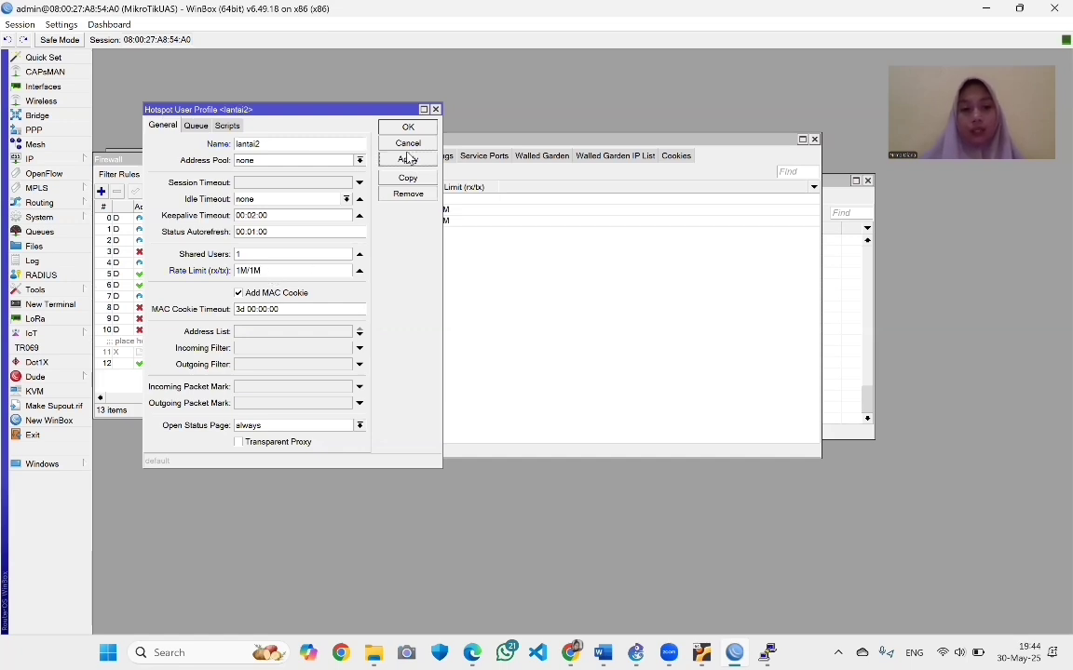
pyautogui.click(407, 128)
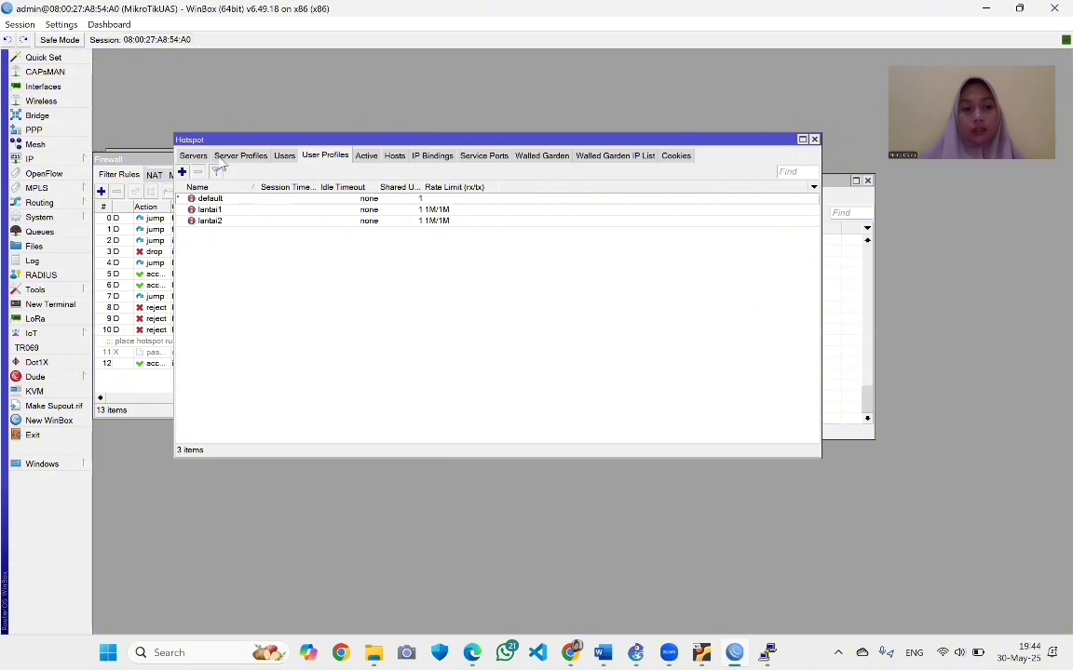
pyautogui.click(284, 156)
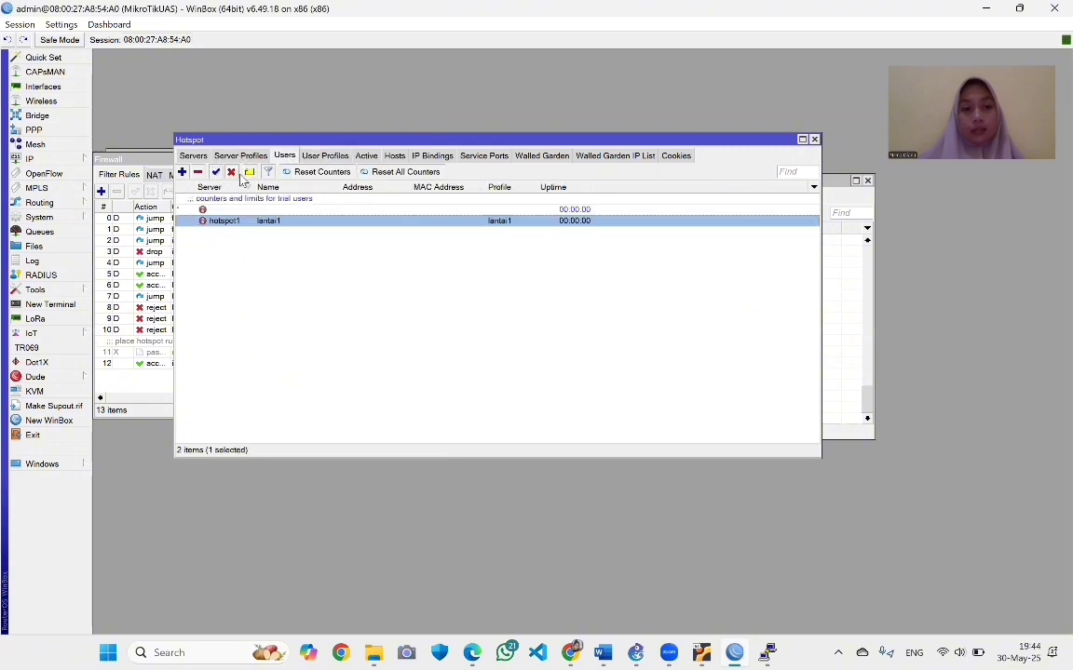
# Add a new hotspot user lantai2 on server hs-ether-Lt2 with a password
pyautogui.click(182, 171)
pyautogui.click(390, 236)
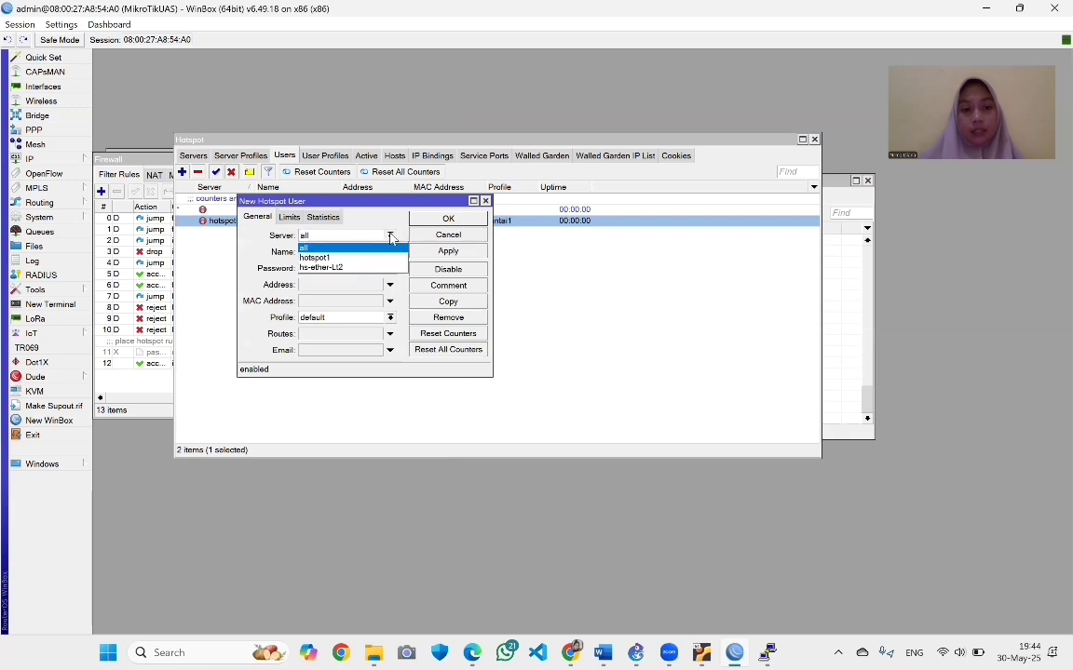
pyautogui.click(374, 268)
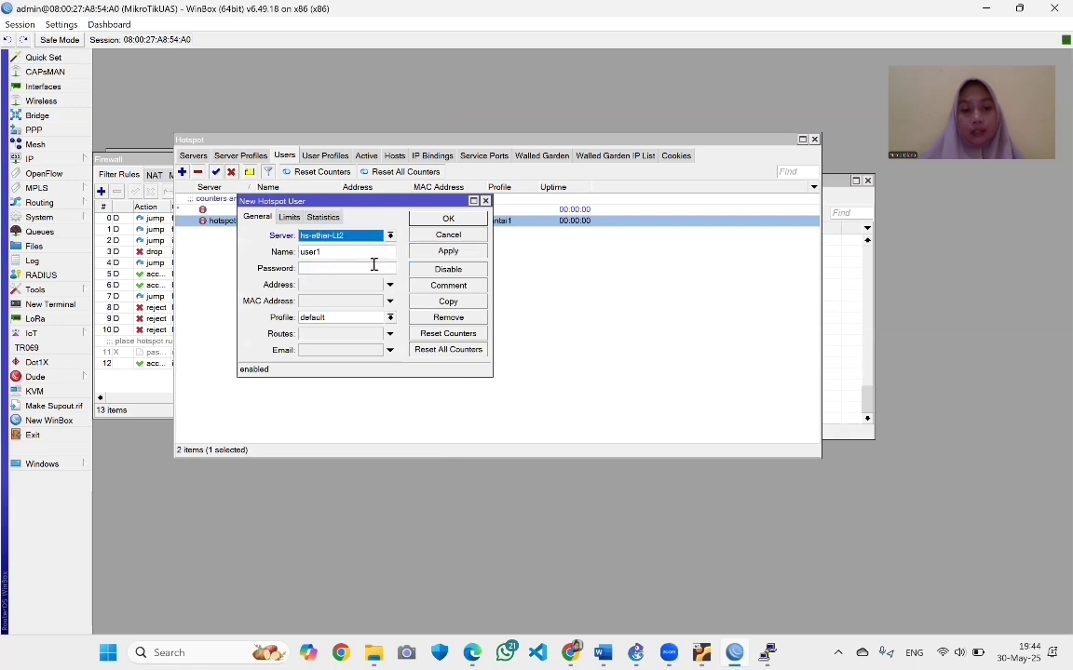
pyautogui.click(352, 257)
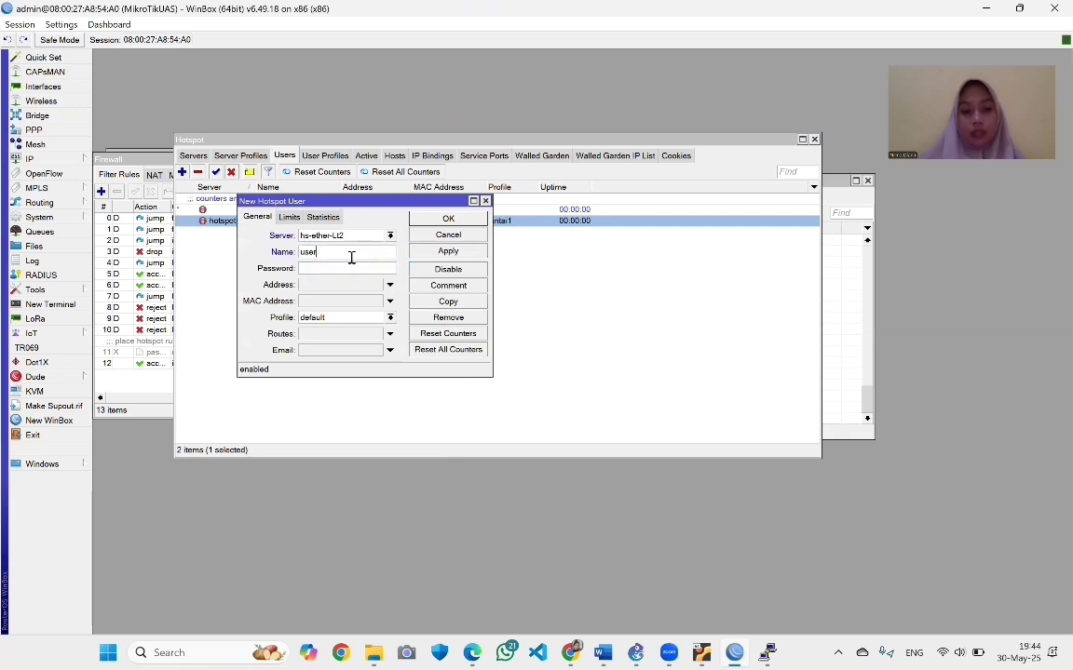
pyautogui.press('BackSpace')
pyautogui.press('BackSpace')
pyautogui.press('BackSpace')
pyautogui.press('BackSpace')
pyautogui.write('lantai2')
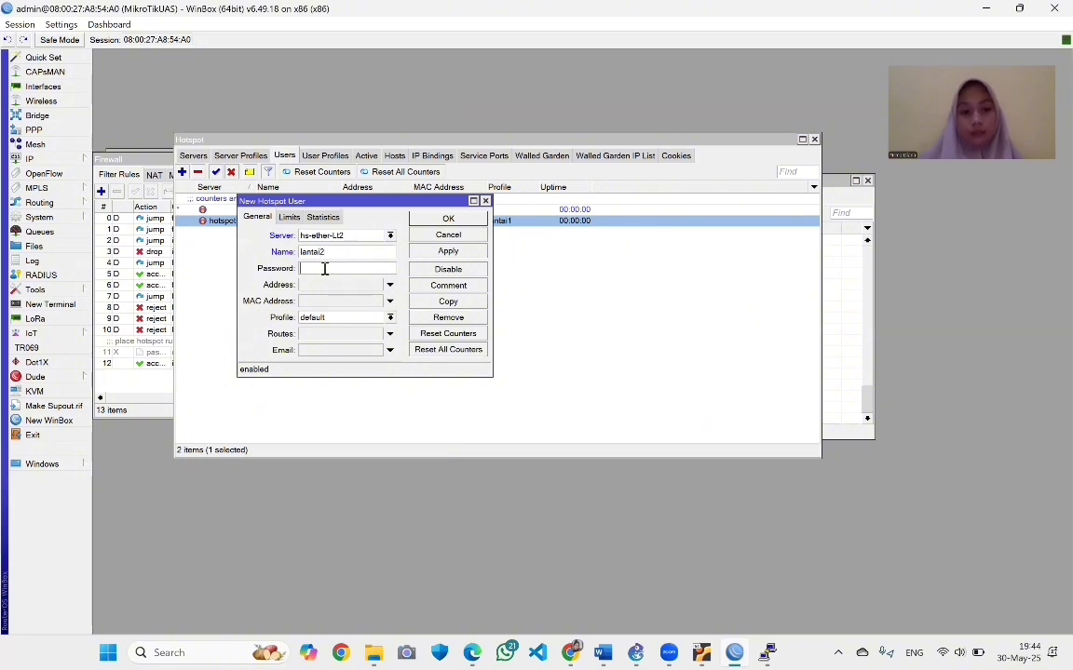
pyautogui.write('lant')
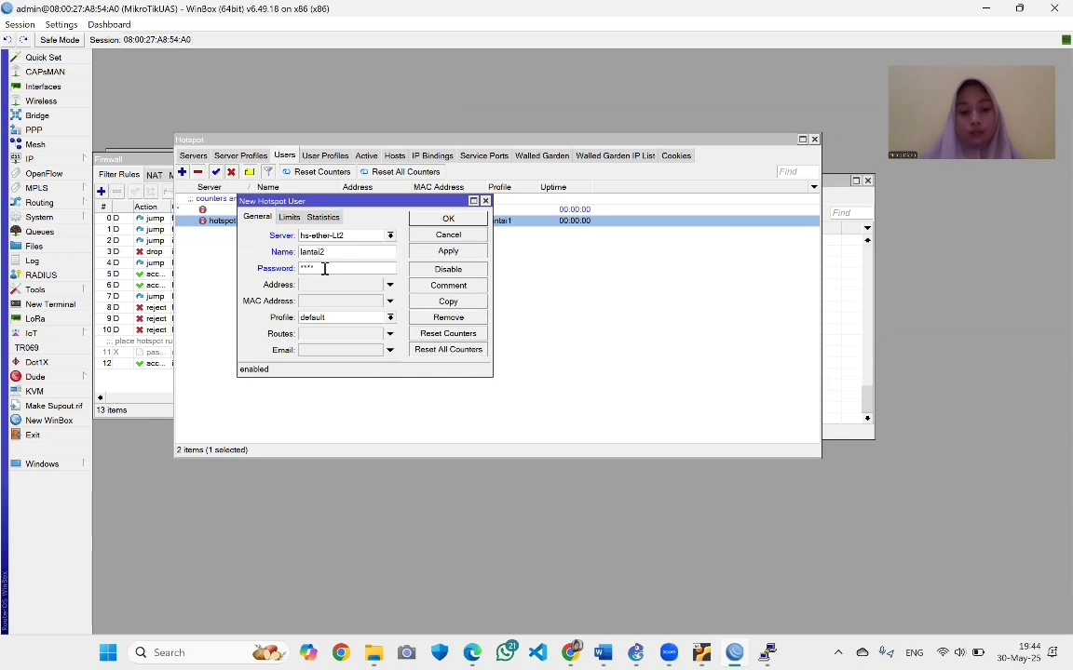
pyautogui.write('a')
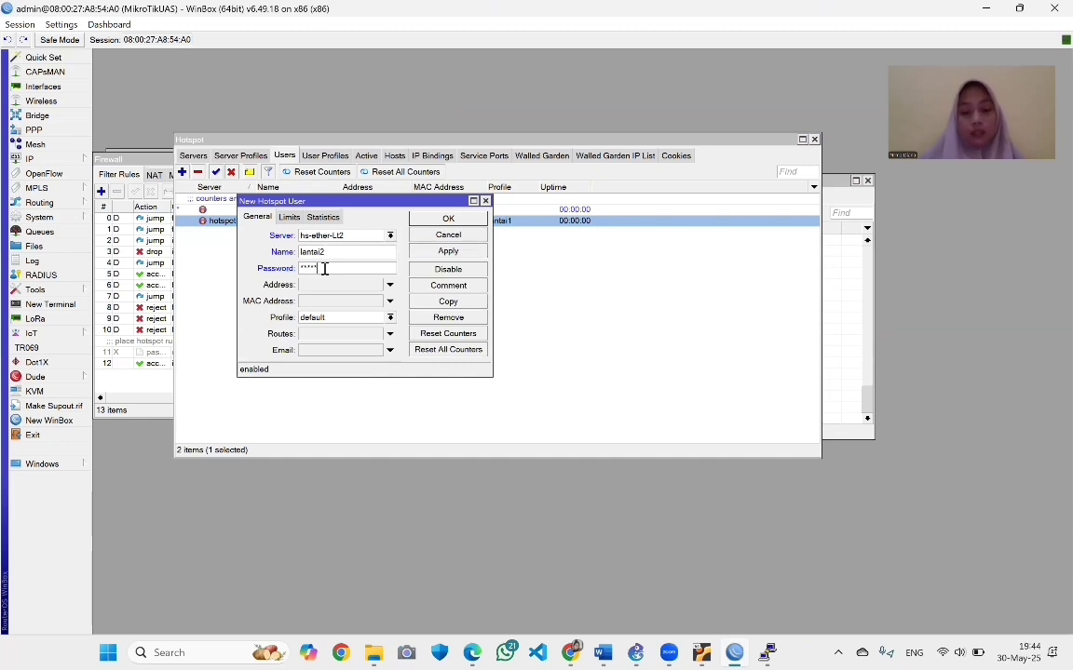
pyautogui.write('a')
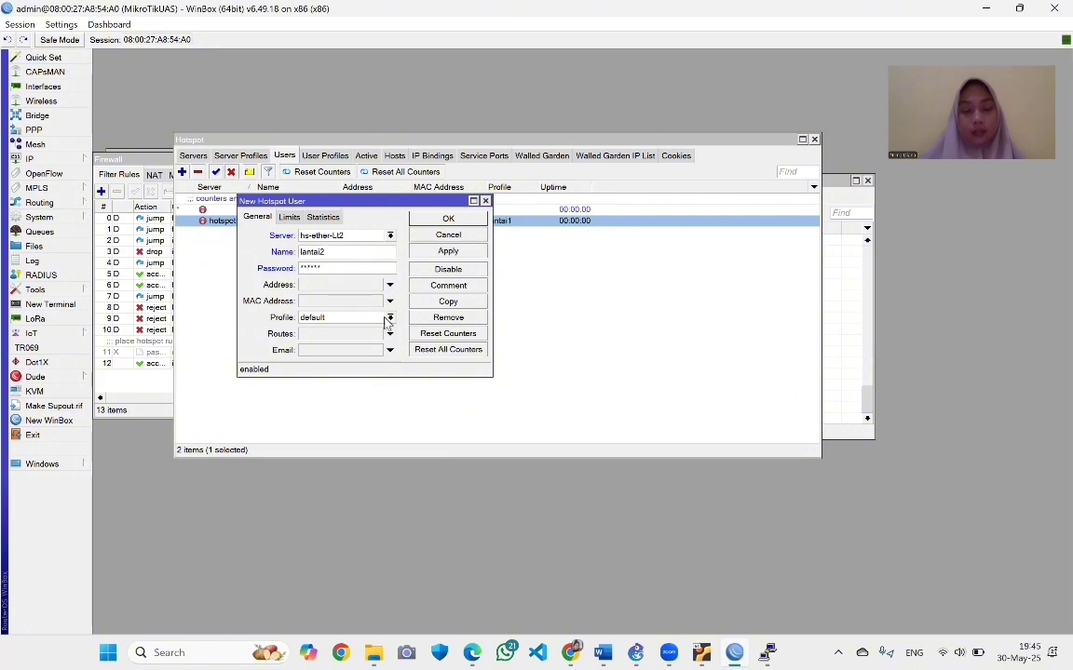
# Give user lantai2 the lantai2 profile, save it, and return to the user profiles
pyautogui.click(349, 318)
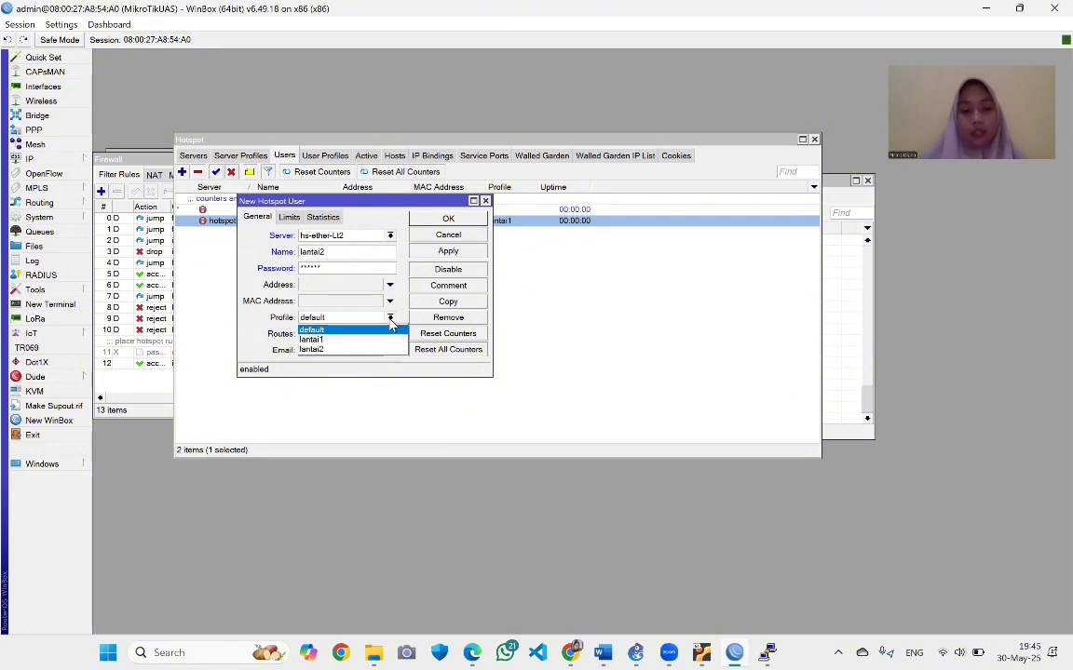
pyautogui.click(347, 350)
pyautogui.click(447, 252)
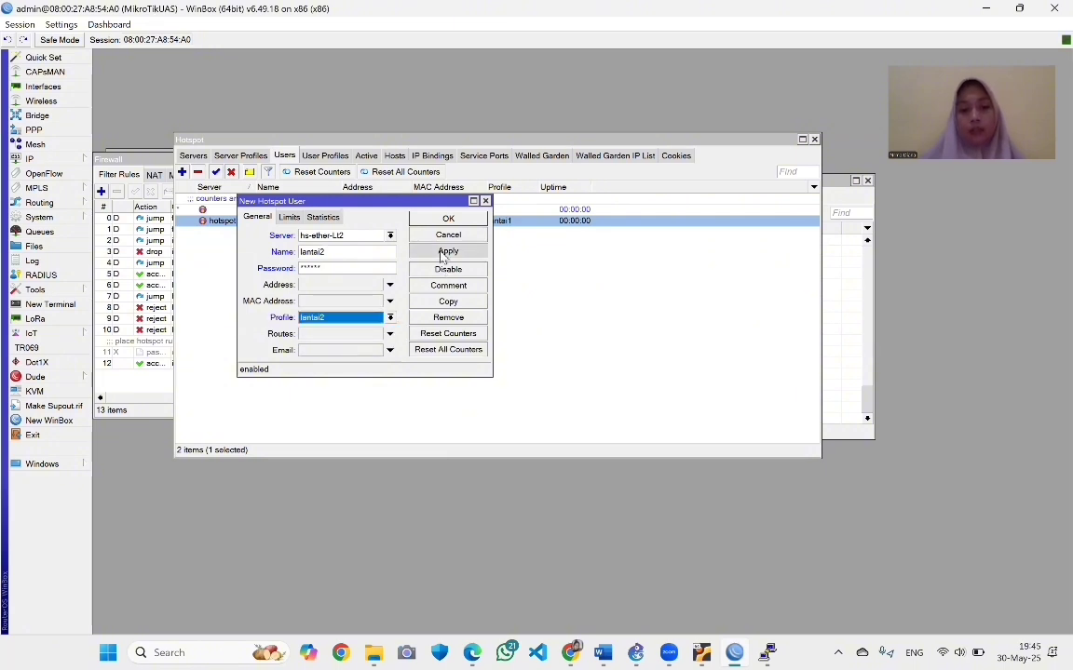
pyautogui.click(448, 218)
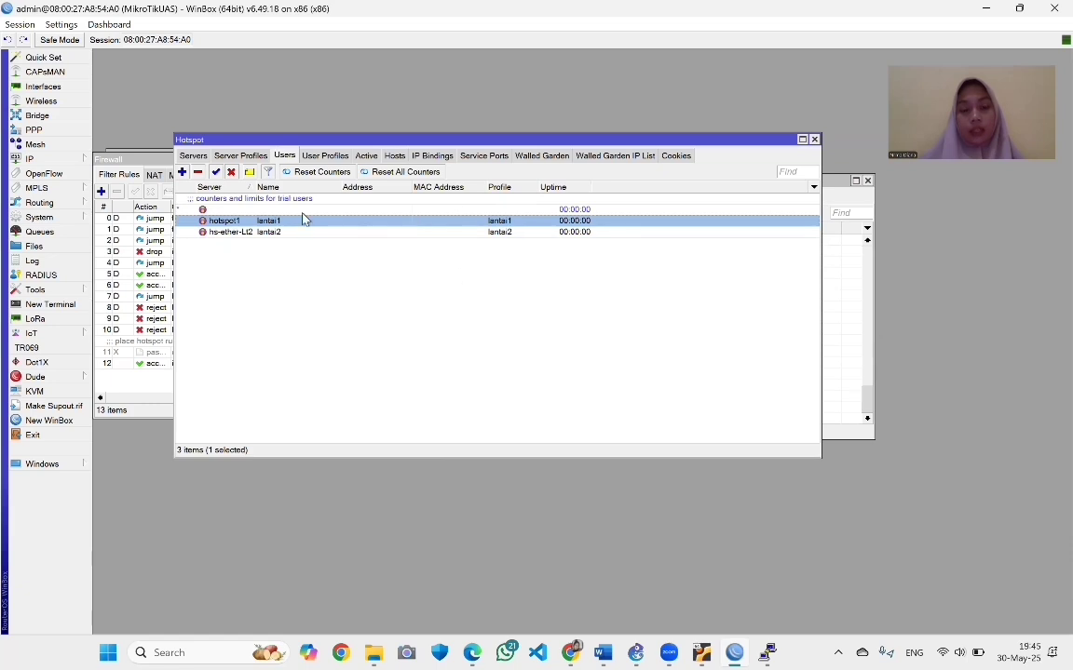
pyautogui.click(322, 157)
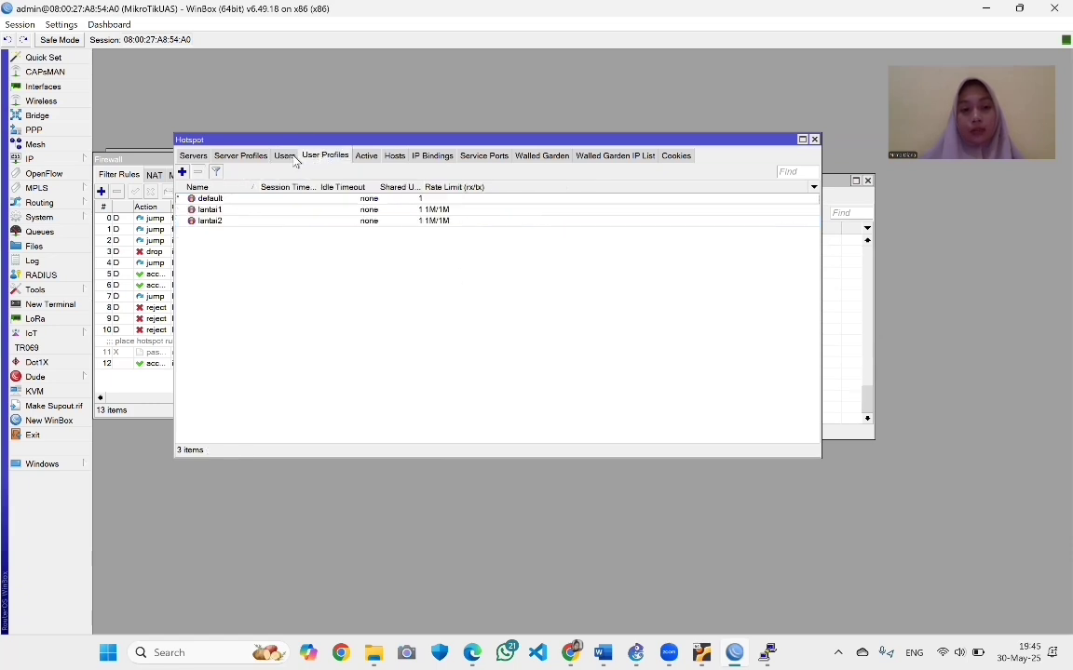
pyautogui.click(282, 156)
pyautogui.click(303, 152)
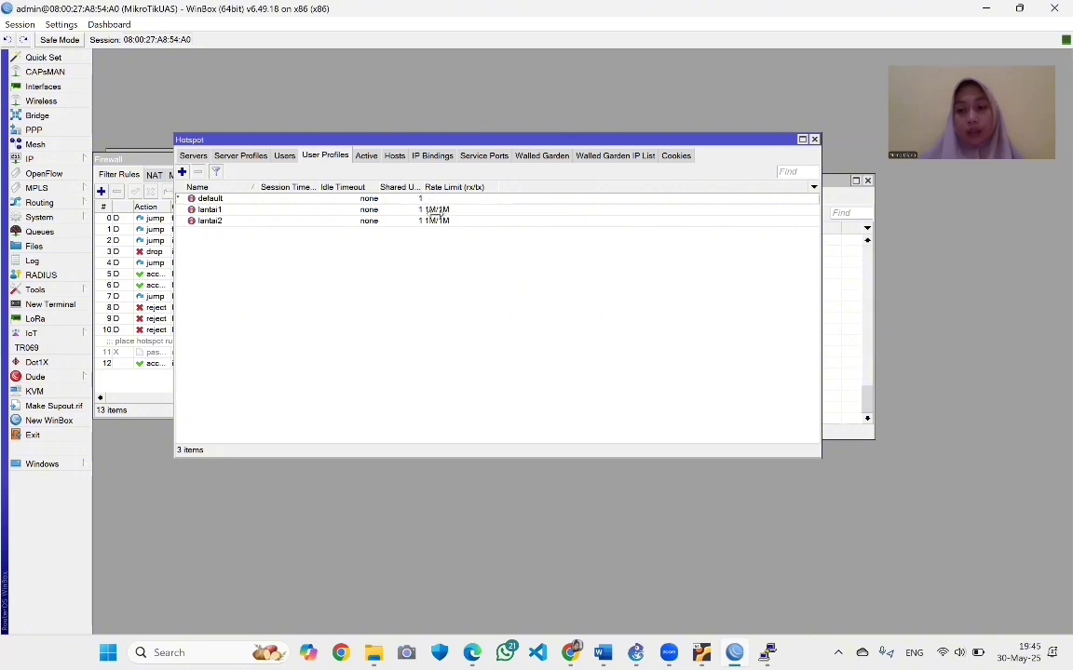
# Review hotspot users and servers, then delete the input-chain drop firewall rule
pyautogui.click(284, 156)
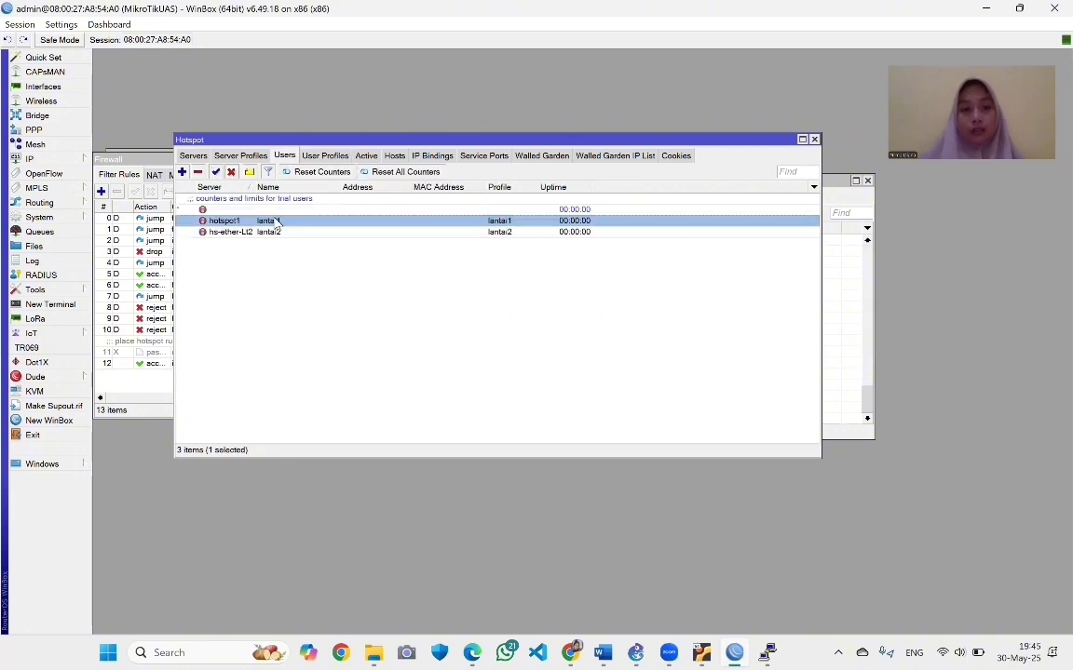
pyautogui.click(193, 155)
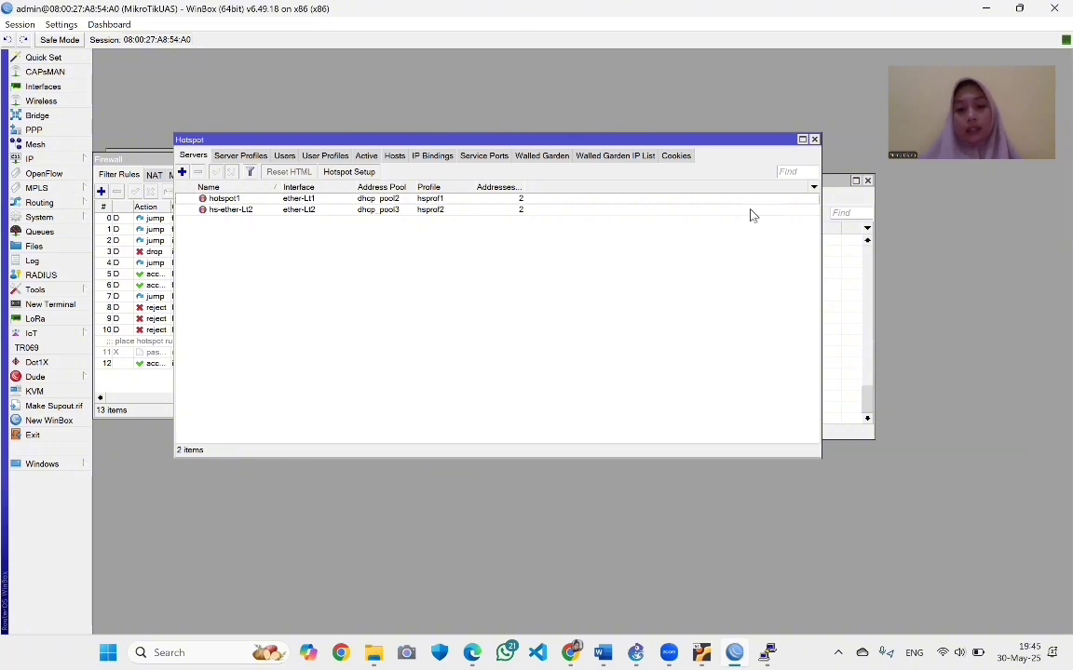
pyautogui.click(153, 385)
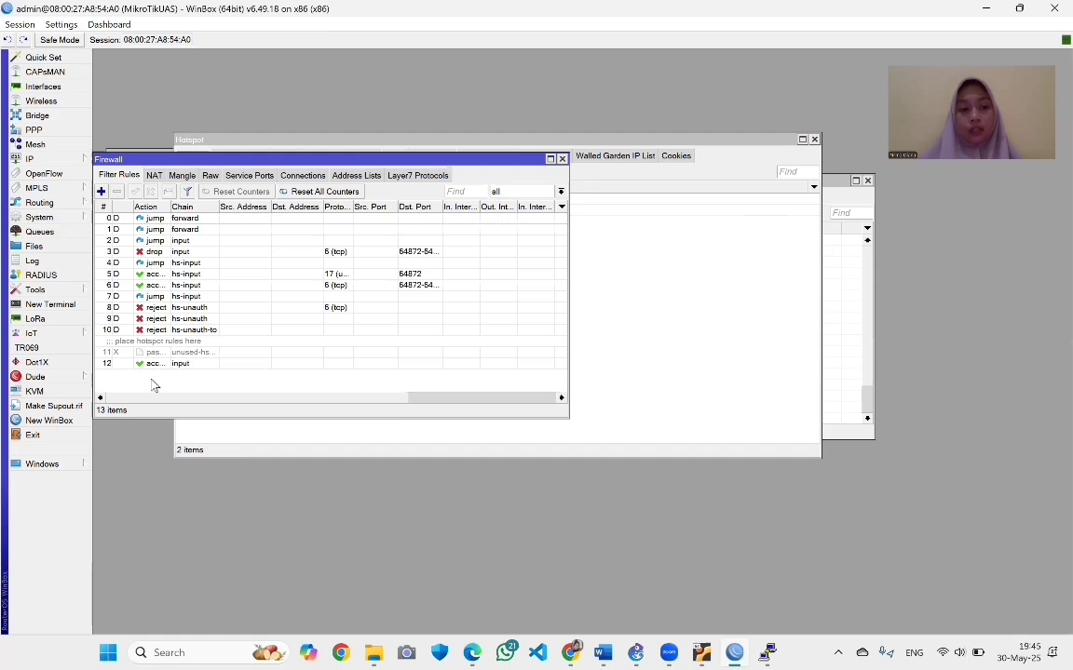
pyautogui.click(160, 254)
pyautogui.click(116, 191)
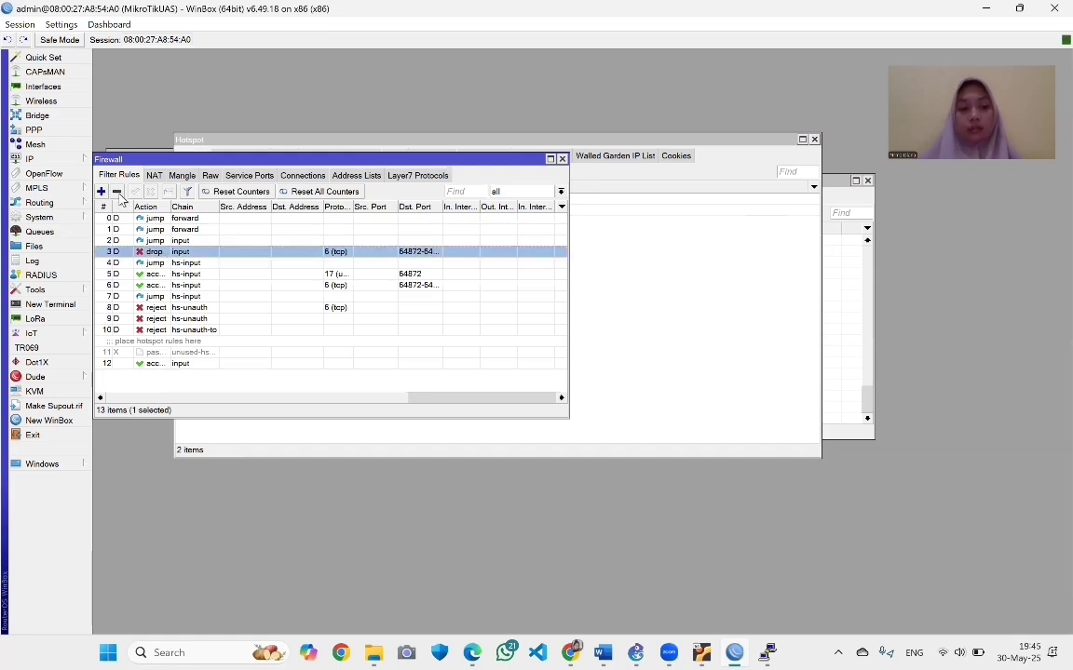
# Delete the two reject hs-unauth rules and the reject hs-unauth-to rule
pyautogui.click(165, 296)
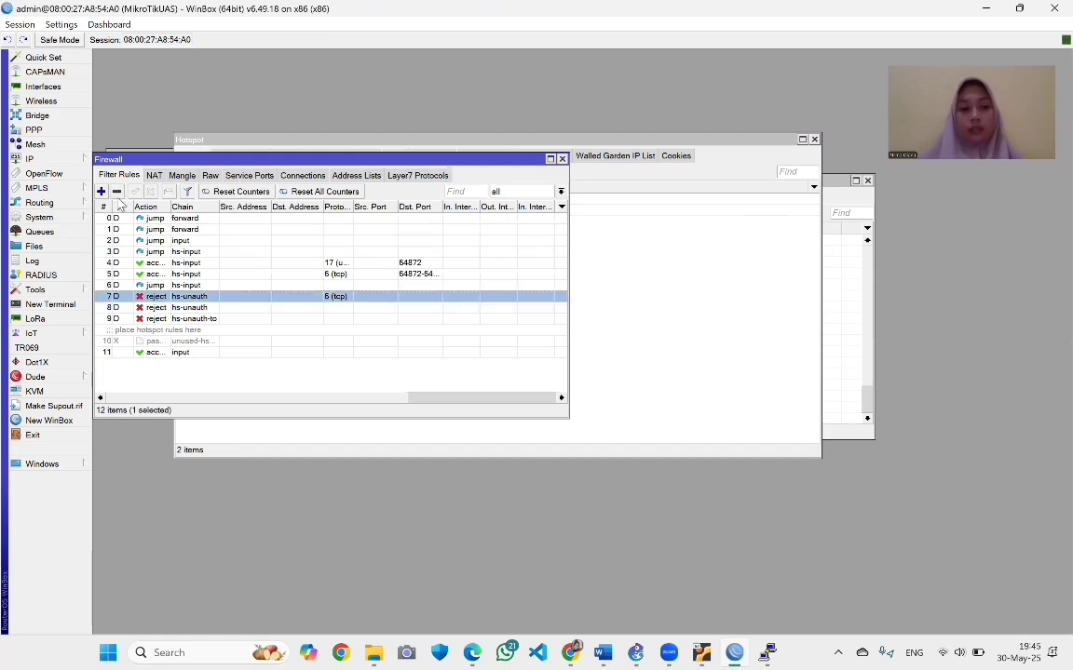
pyautogui.click(116, 191)
pyautogui.click(140, 296)
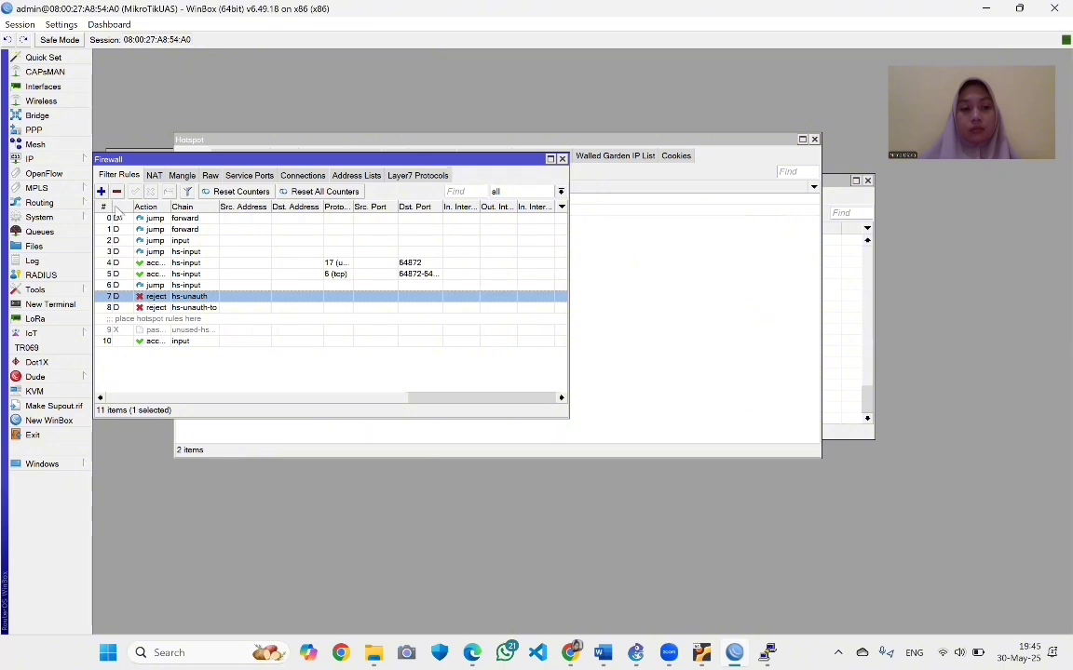
pyautogui.click(117, 190)
pyautogui.click(139, 296)
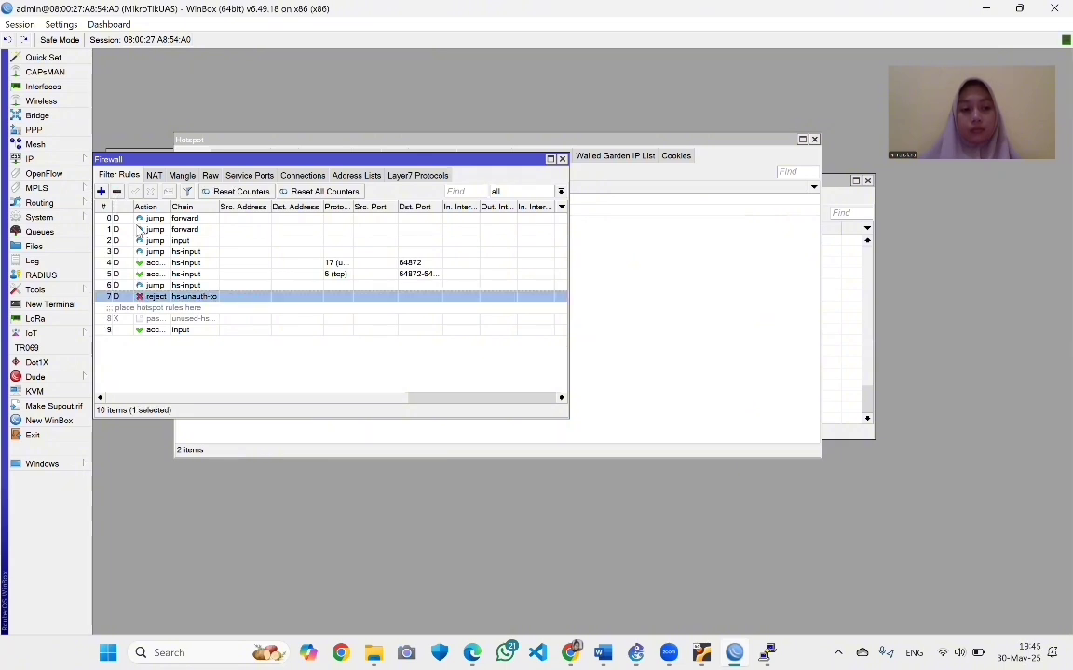
pyautogui.click(116, 191)
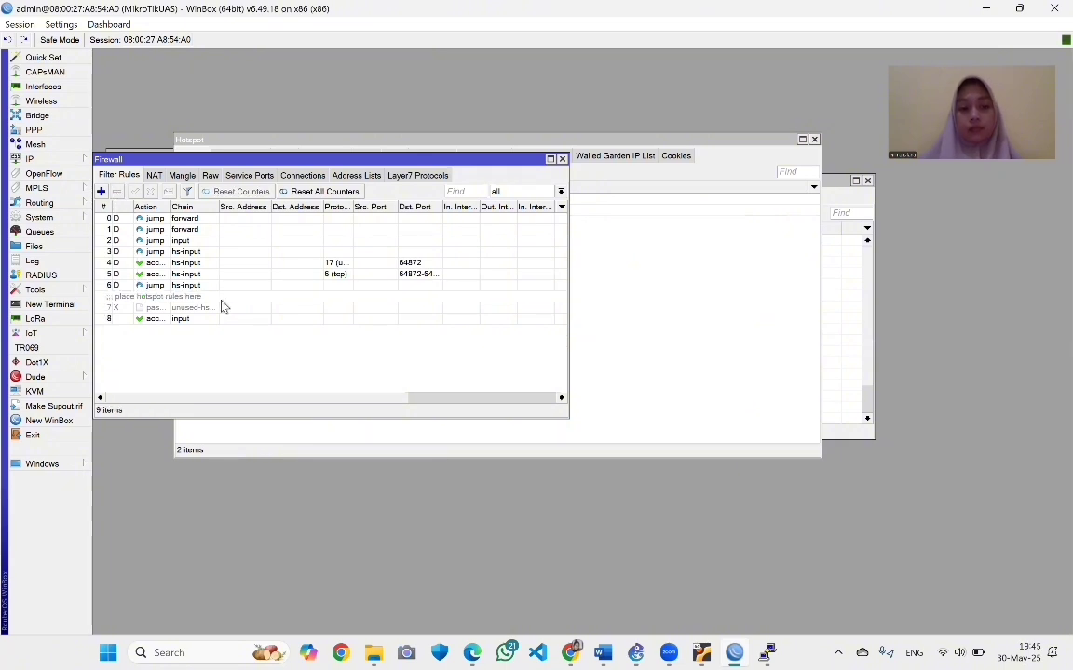
# Bring up the Lubuntu VM and log in with the account password
pyautogui.click(636, 653)
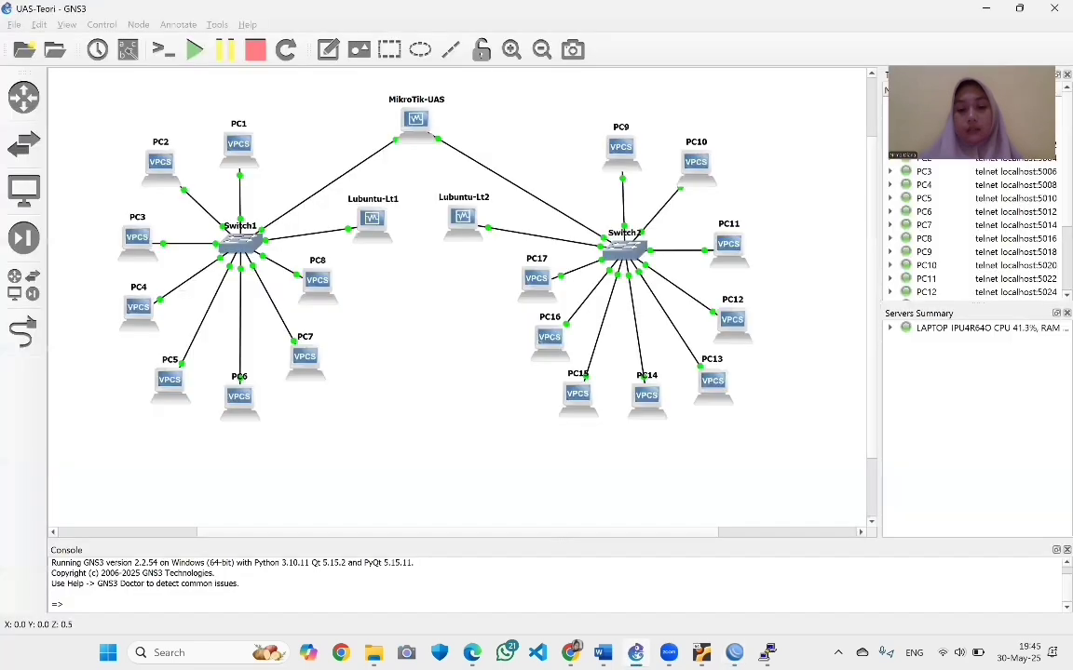
pyautogui.moveTo(701, 652)
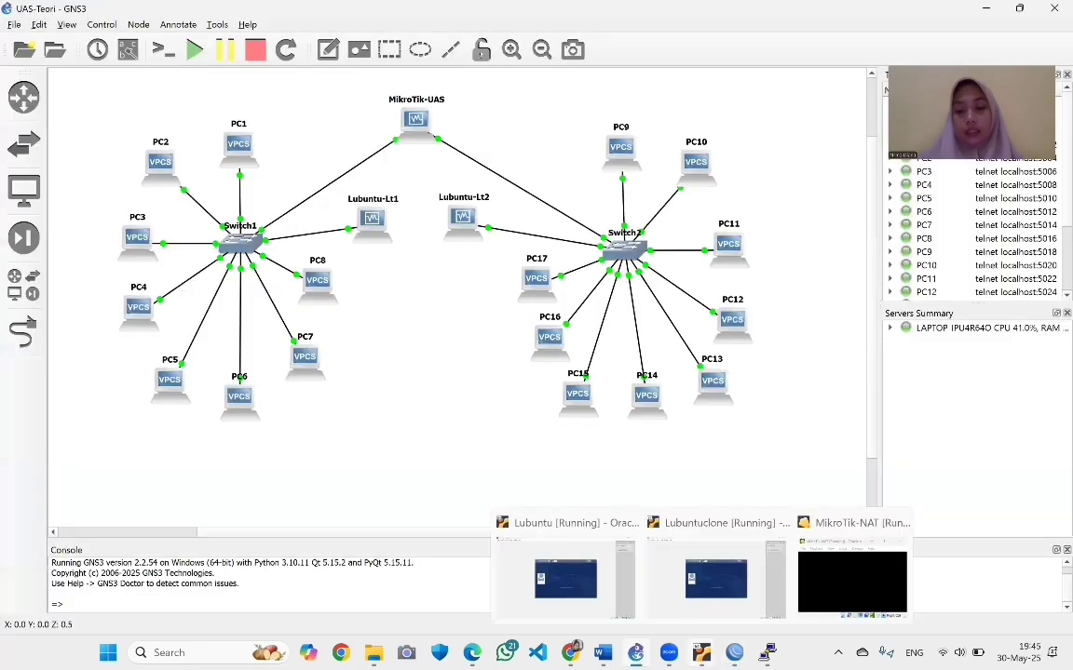
pyautogui.click(596, 590)
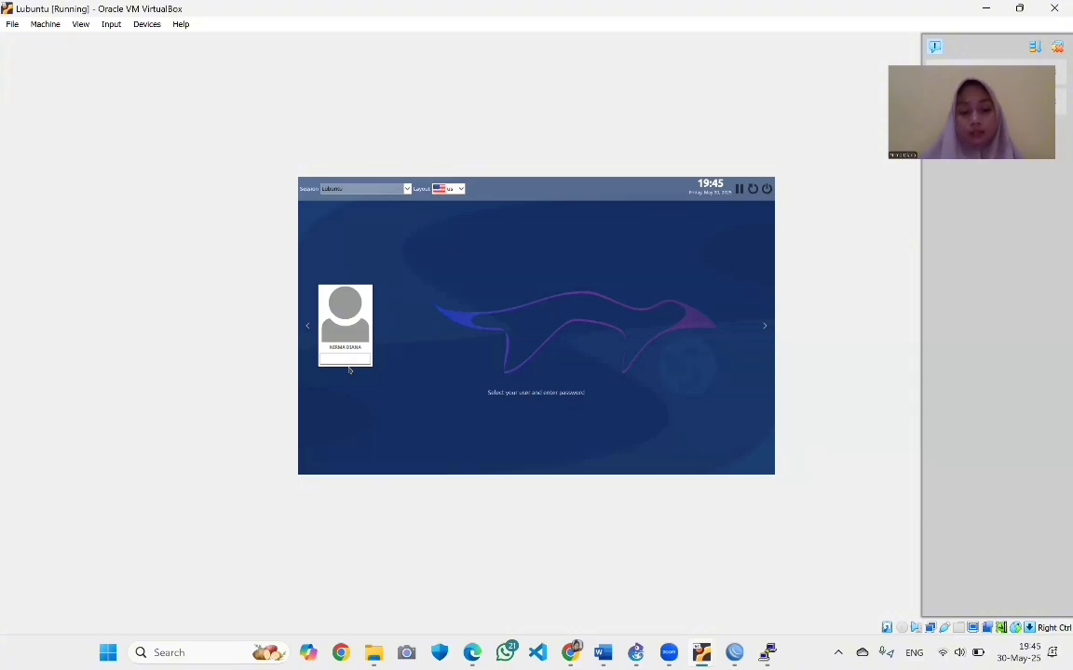
pyautogui.write('******')
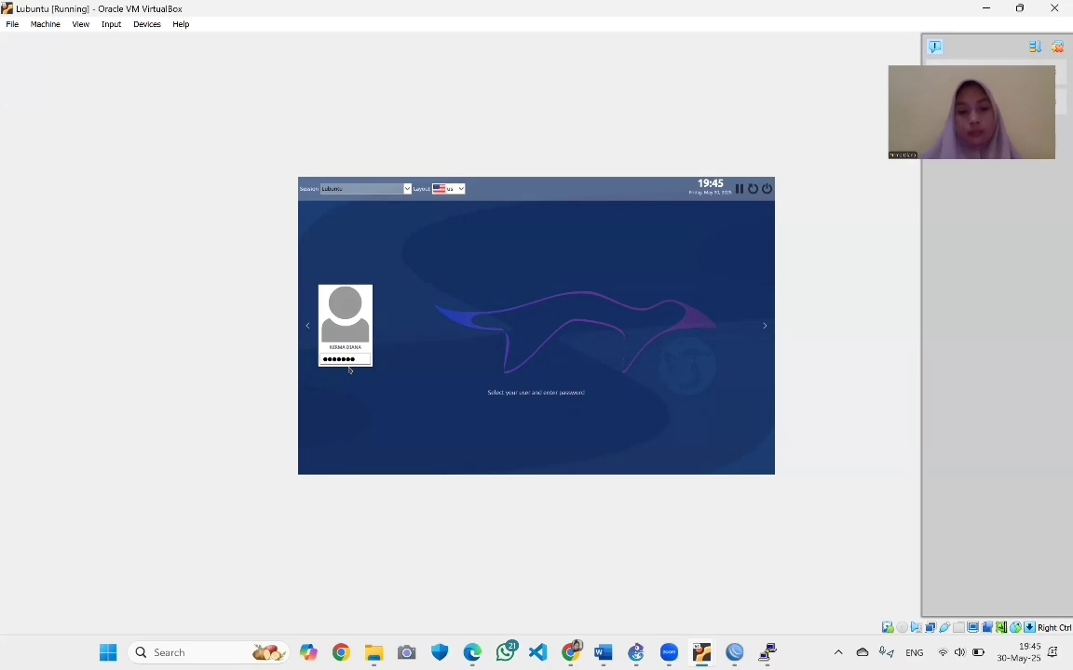
pyautogui.press('Return')
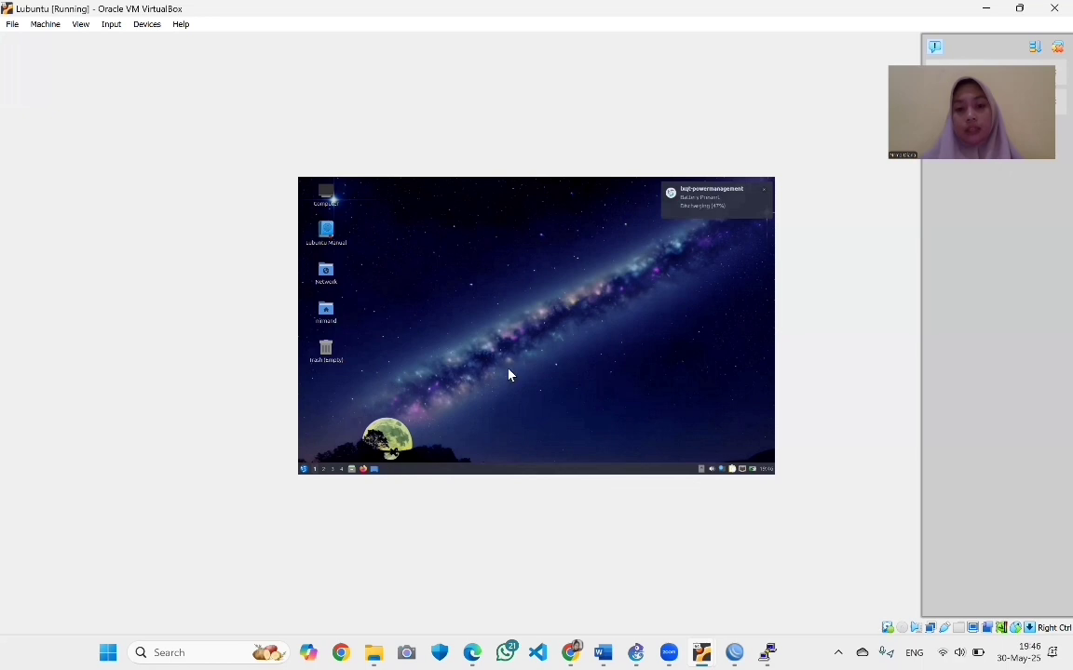
# Open Wired connection 1 for editing from Advanced Network Configuration in Lubuntu
pyautogui.click(304, 469)
pyautogui.moveTo(332, 417)
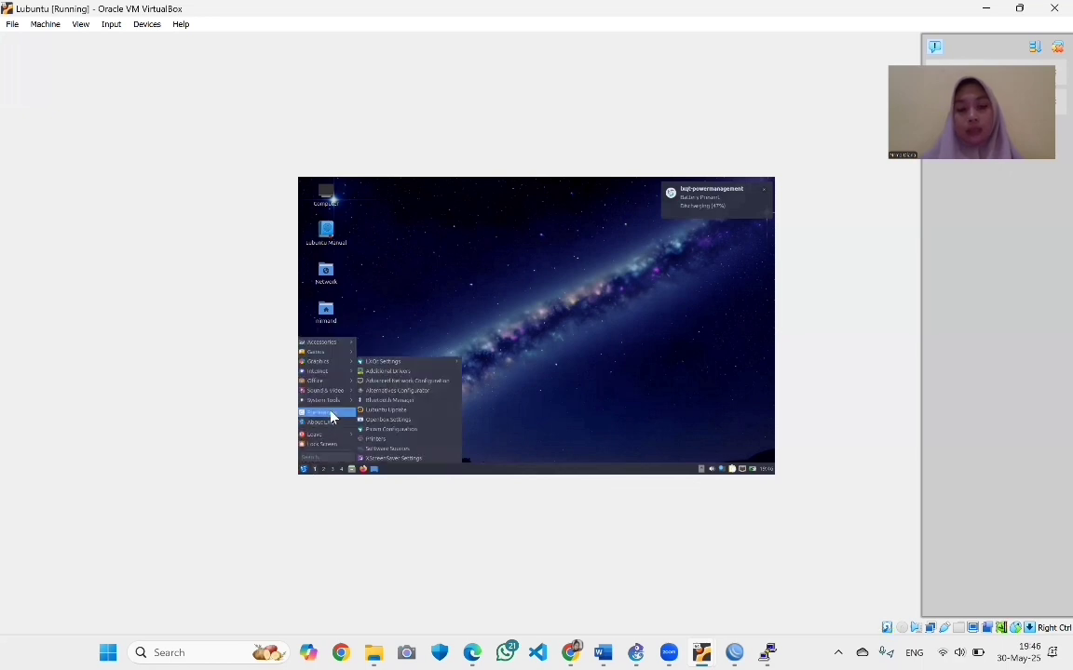
pyautogui.click(393, 383)
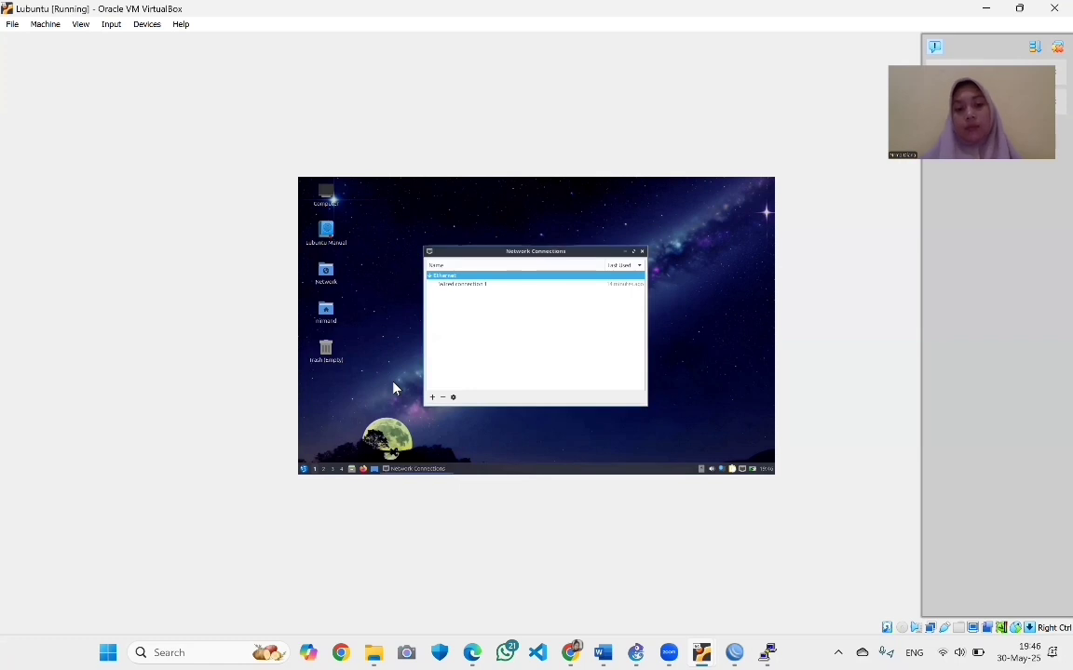
pyautogui.click(463, 285)
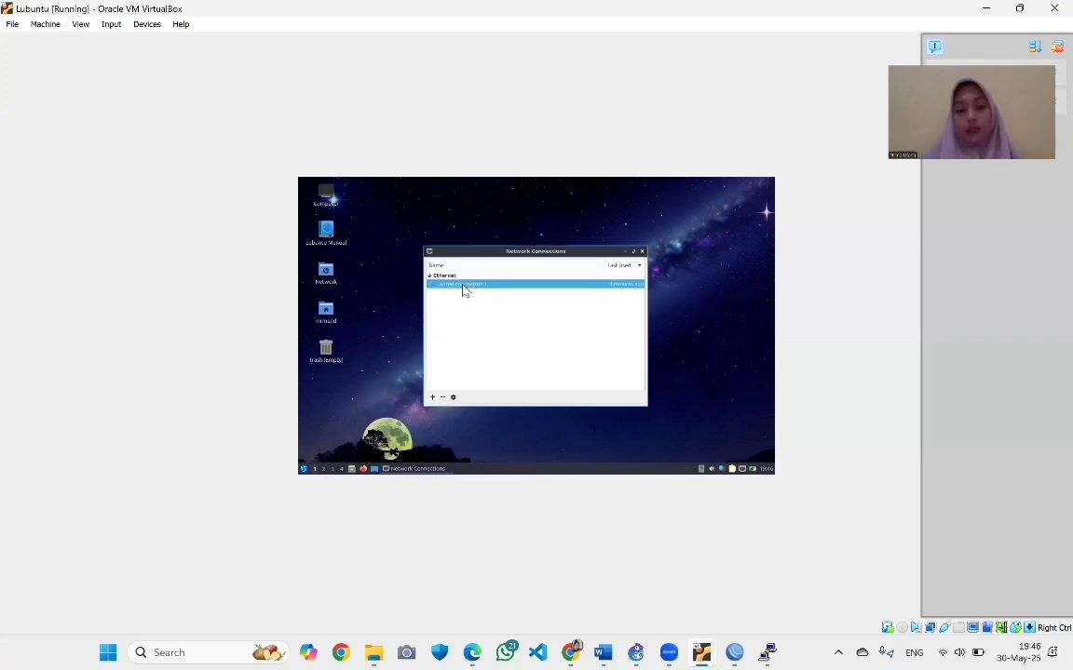
pyautogui.doubleClick(462, 286)
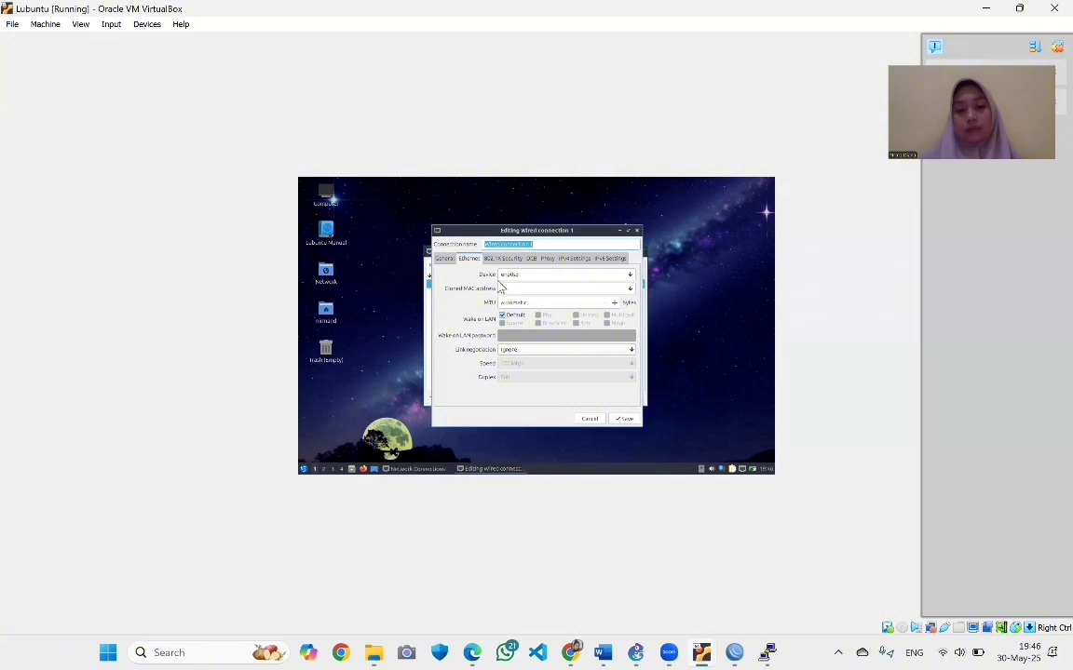
# Set Wired connection 1's IPv4 method to Automatic (DHCP) and save it
pyautogui.click(573, 259)
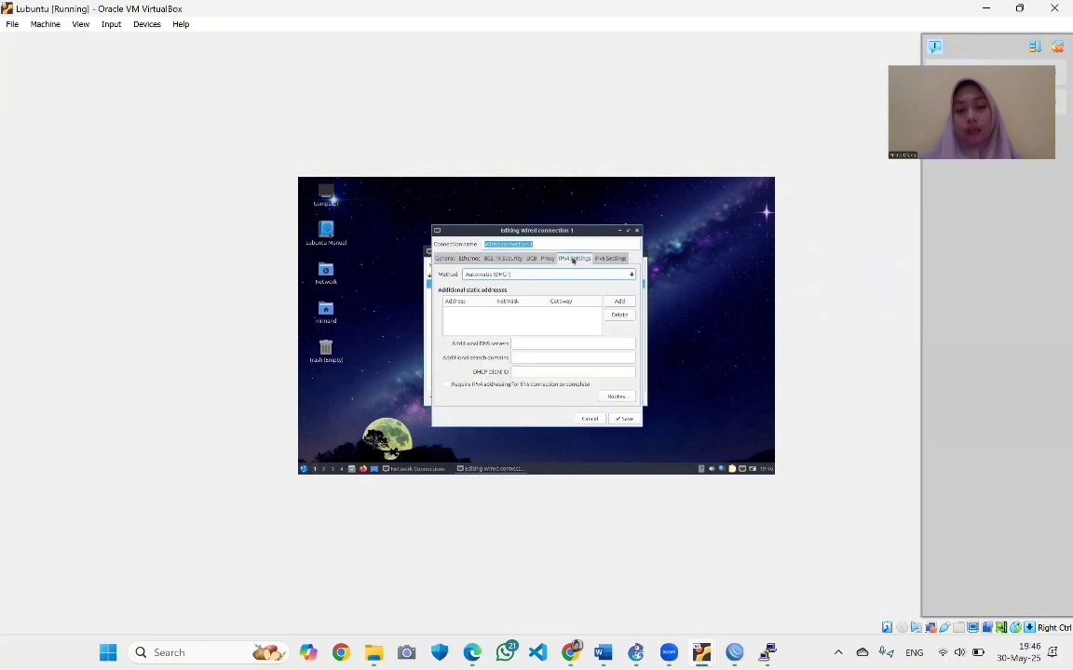
pyautogui.click(536, 275)
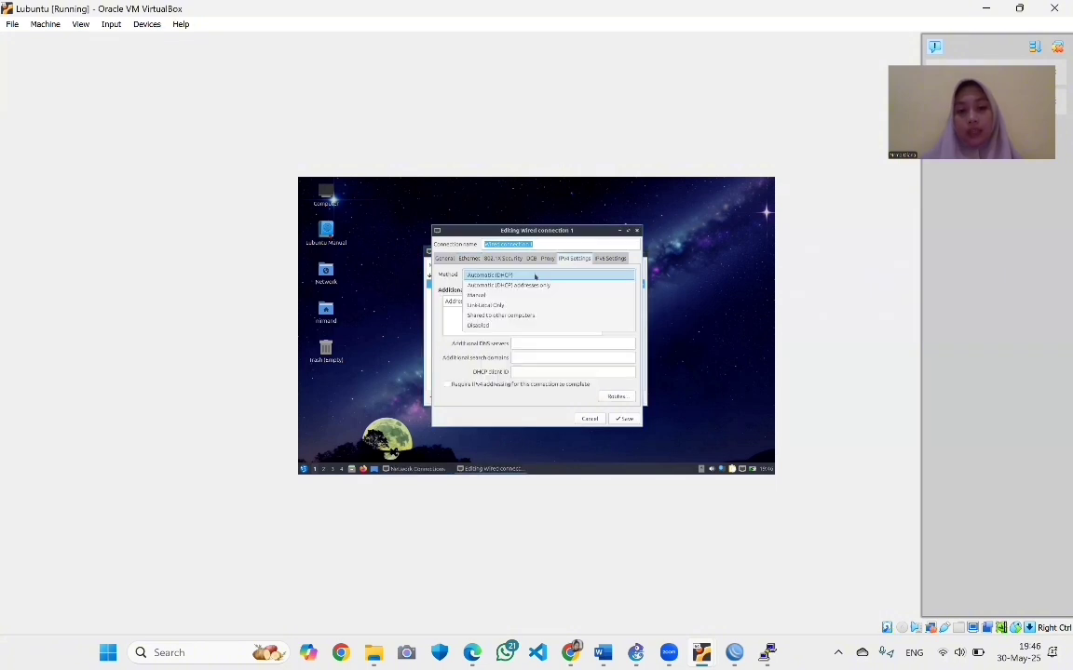
pyautogui.click(501, 276)
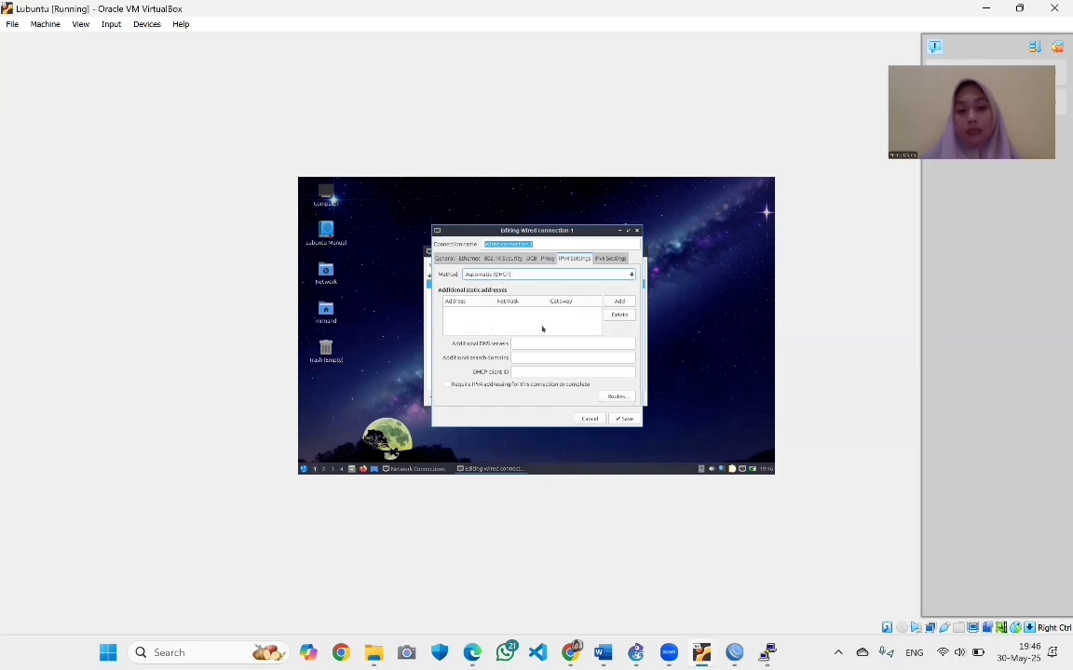
pyautogui.click(624, 419)
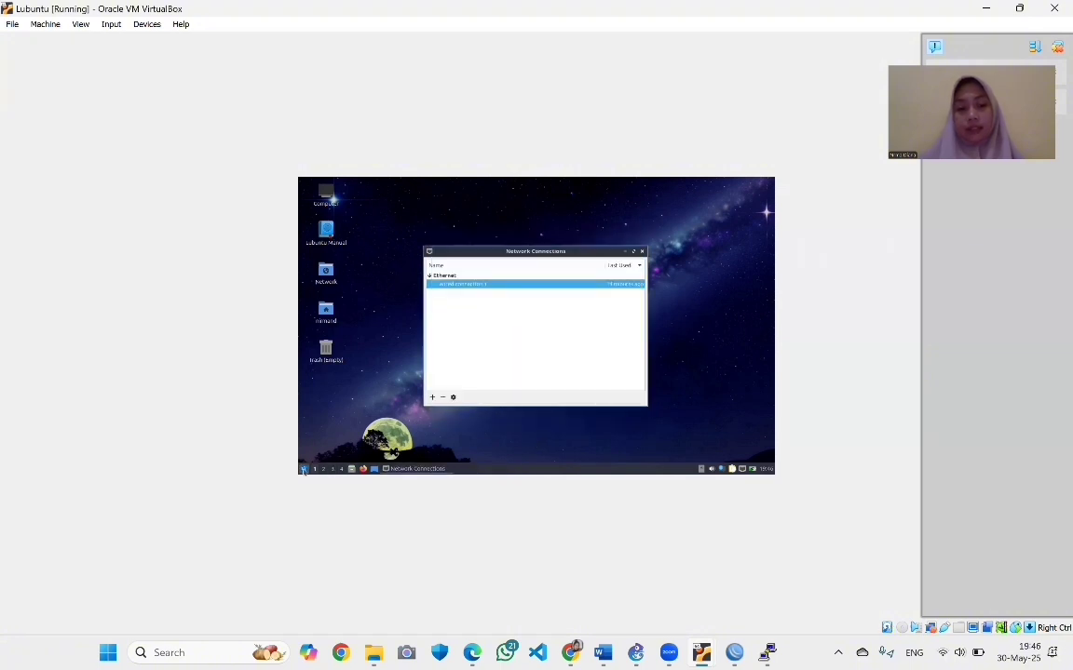
pyautogui.click(303, 470)
pyautogui.moveTo(321, 401)
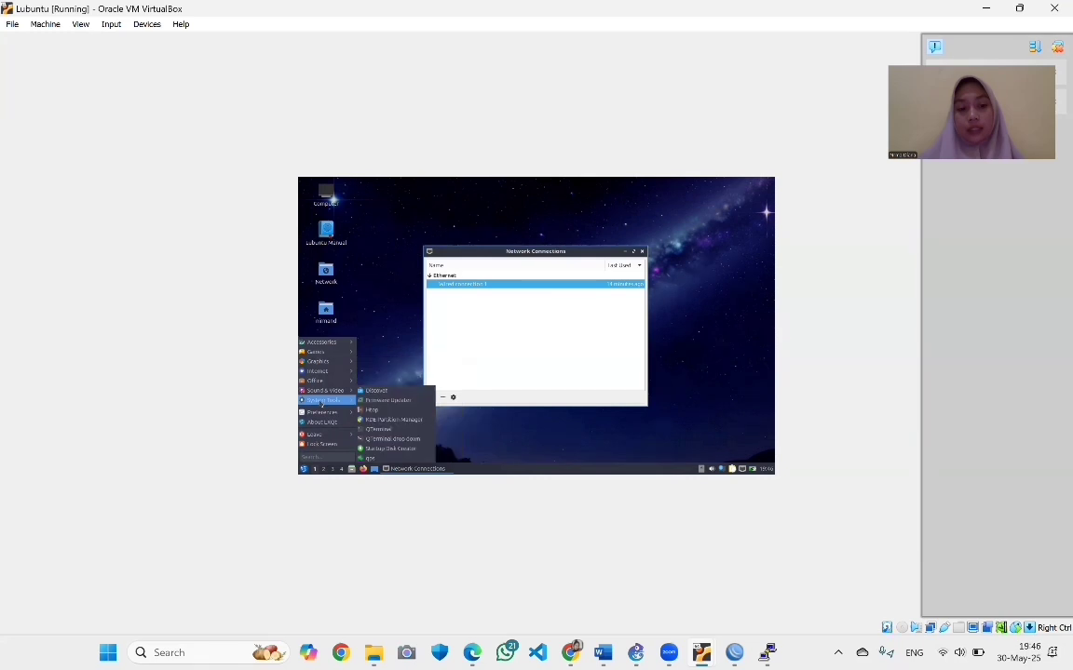
# Run ip a in QTerminal to check the DHCP-assigned /28 address, then close the terminal
pyautogui.click(384, 430)
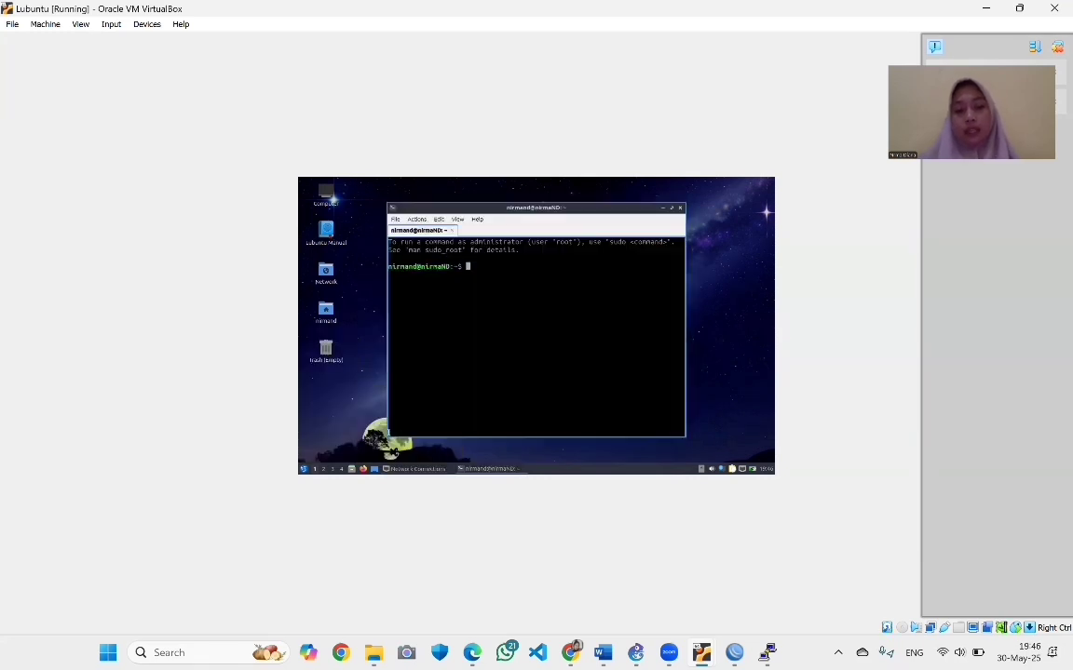
pyautogui.write('ip ')
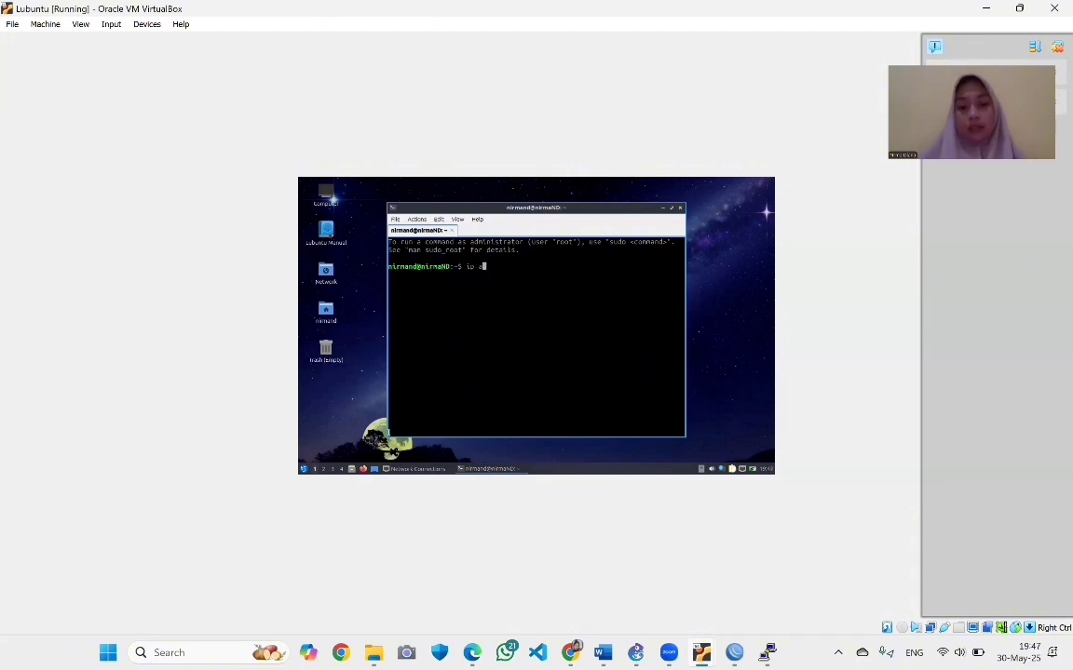
pyautogui.write('a')
pyautogui.press('Return')
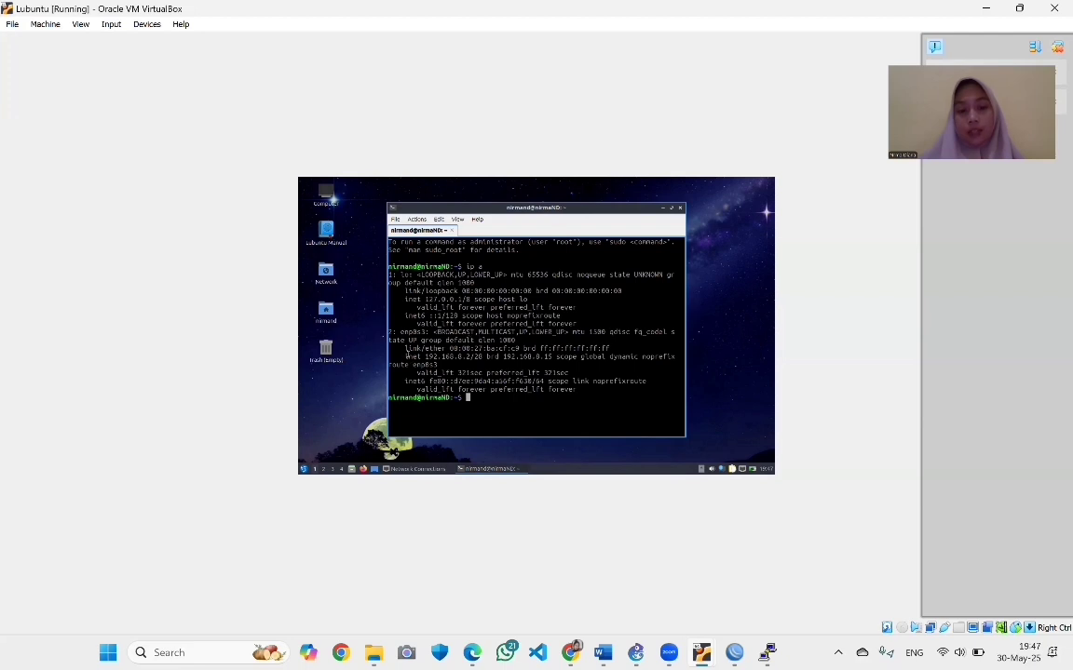
pyautogui.moveTo(407, 355); pyautogui.dragTo(475, 357)
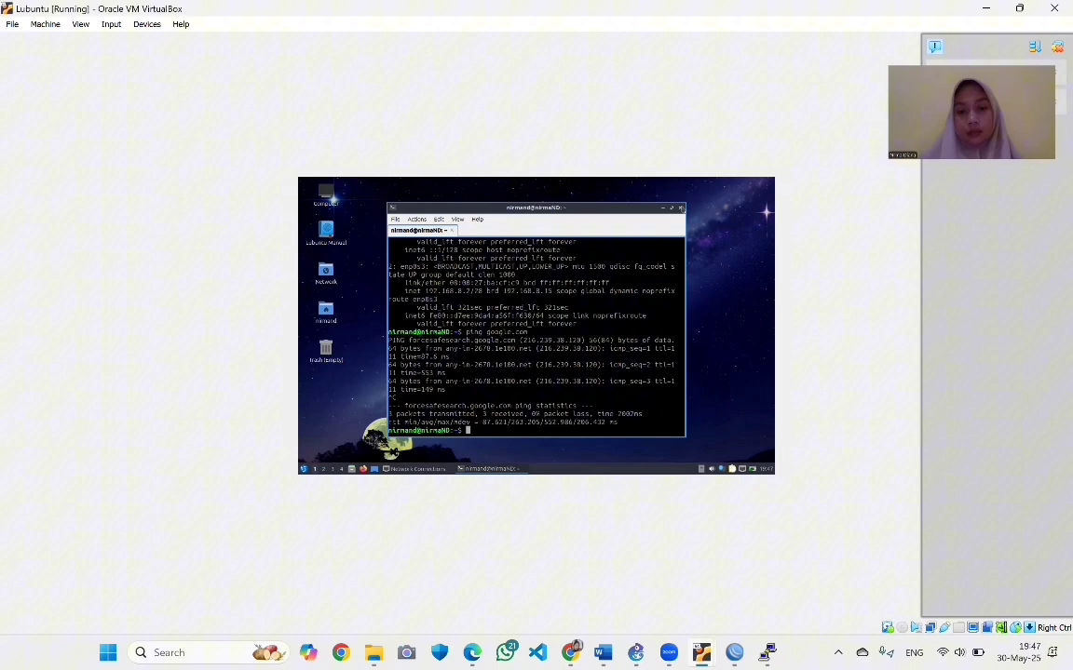
pyautogui.click(680, 209)
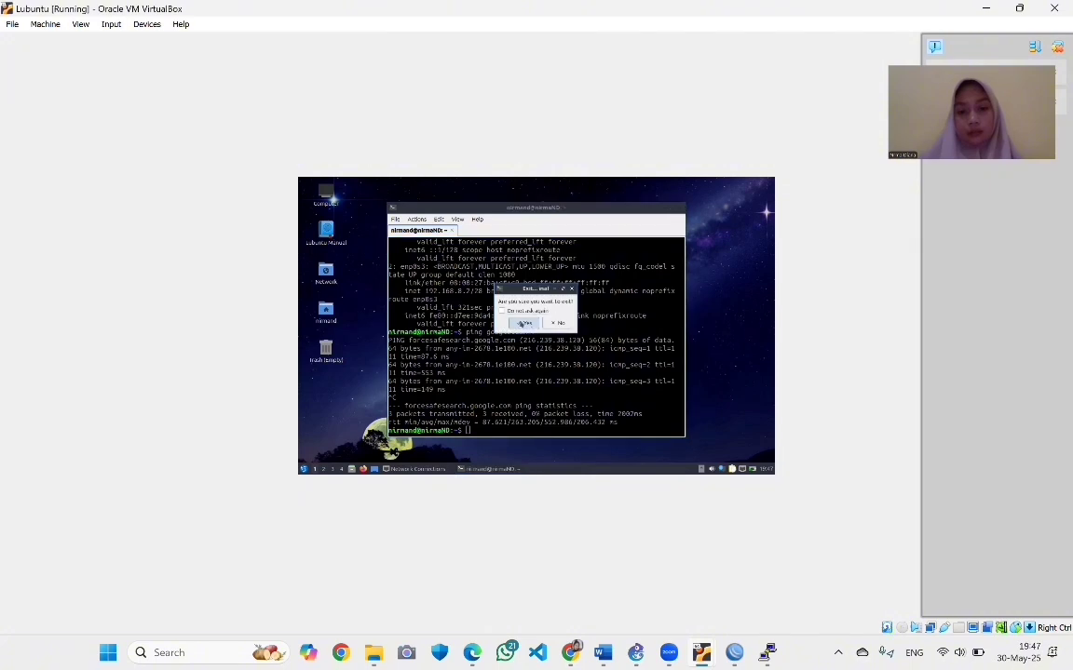
pyautogui.click(523, 323)
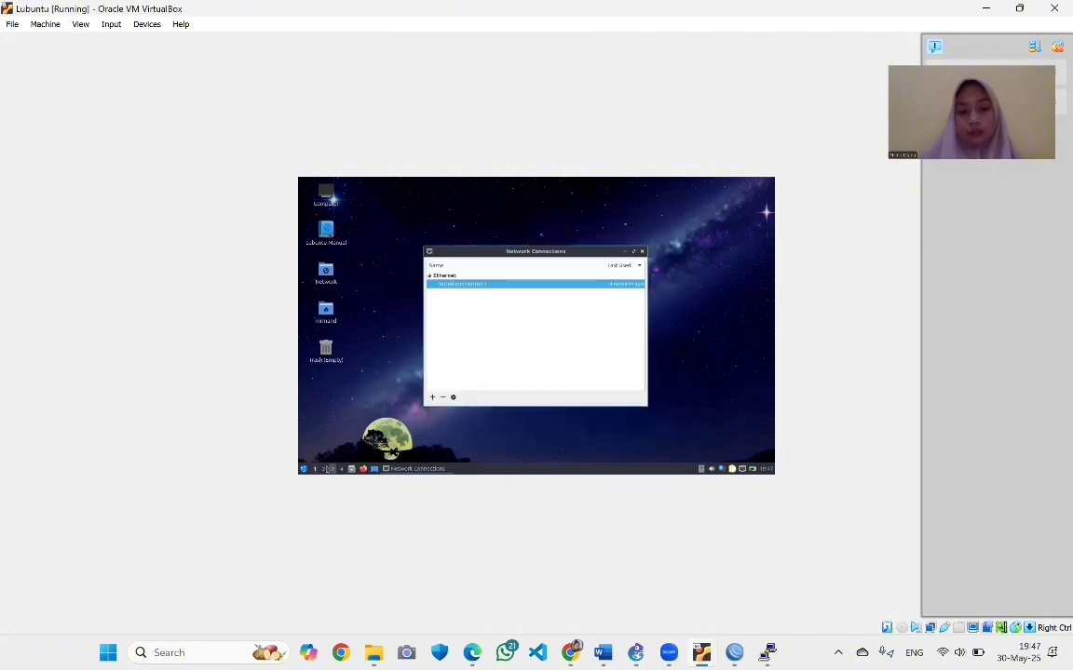
# Turn Enable Networking off and back on from the nm-tray network applet
pyautogui.click(303, 468)
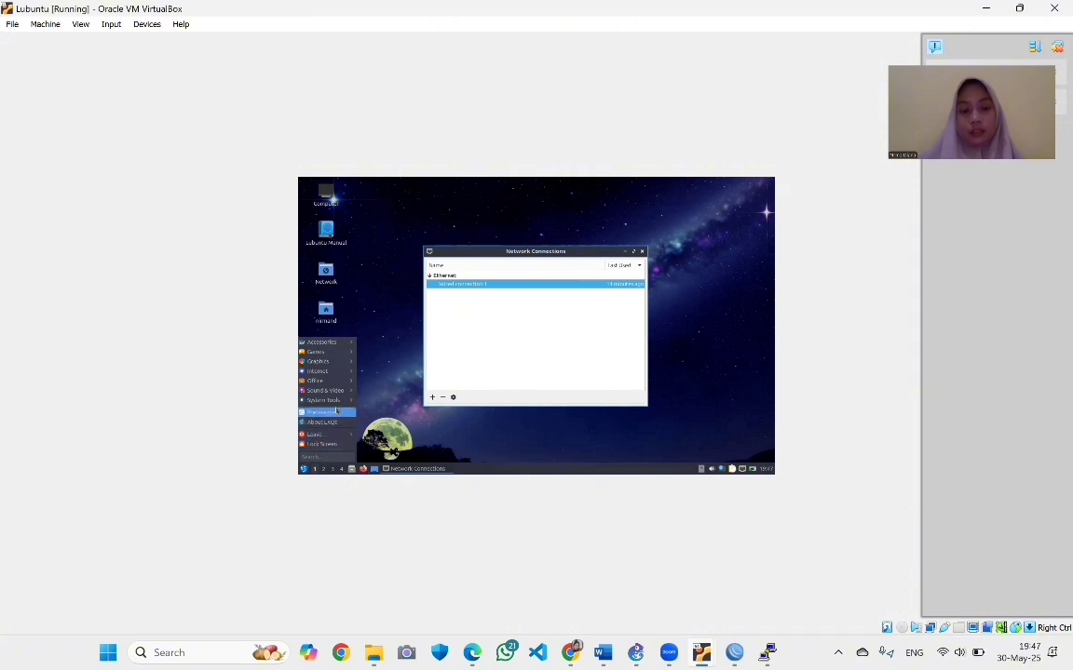
pyautogui.moveTo(321, 411)
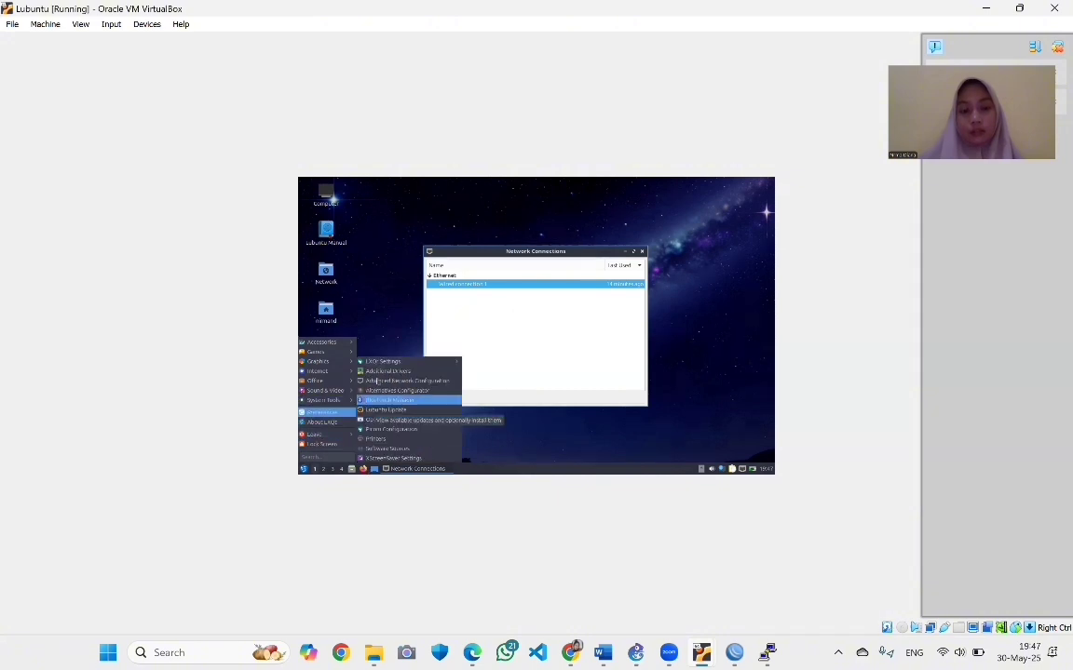
pyautogui.click(344, 289)
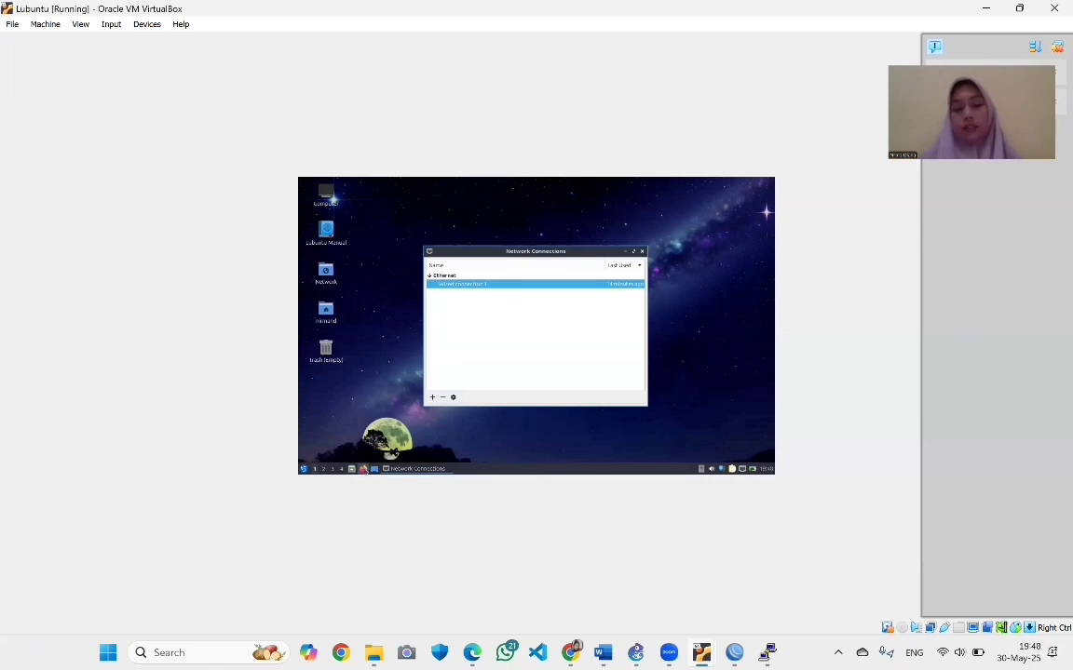
pyautogui.rightClick(743, 470)
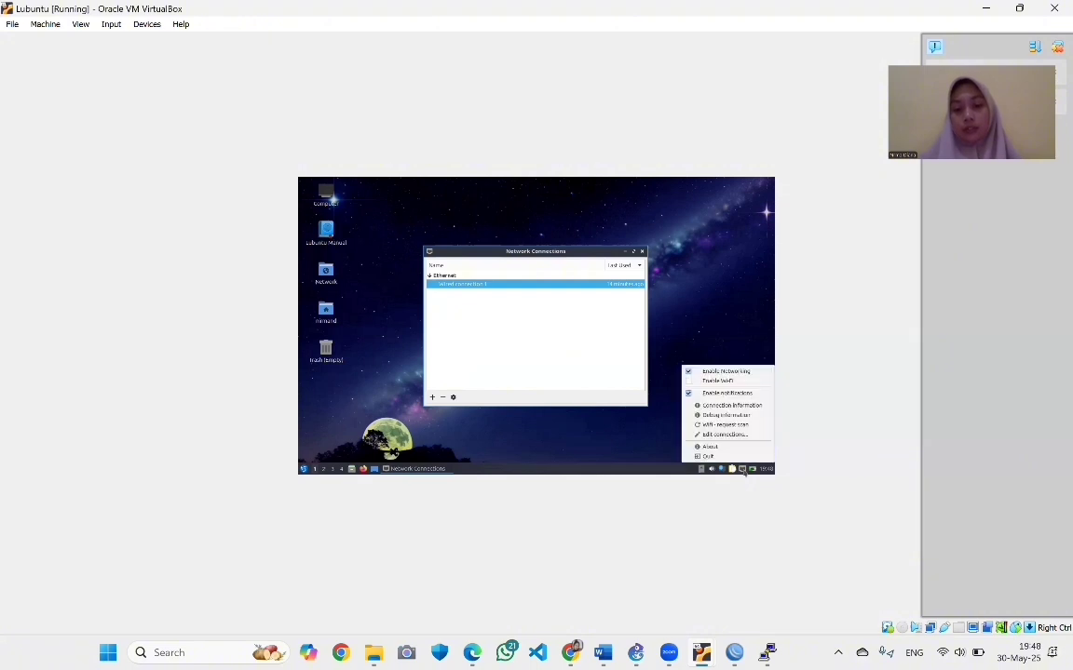
pyautogui.click(686, 373)
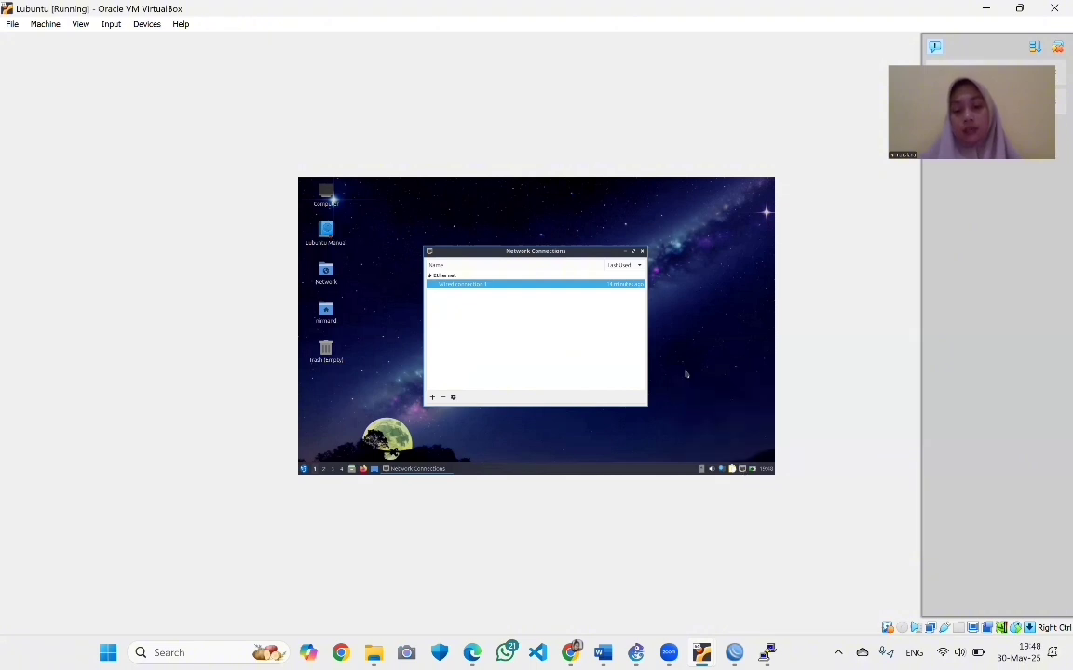
pyautogui.rightClick(741, 472)
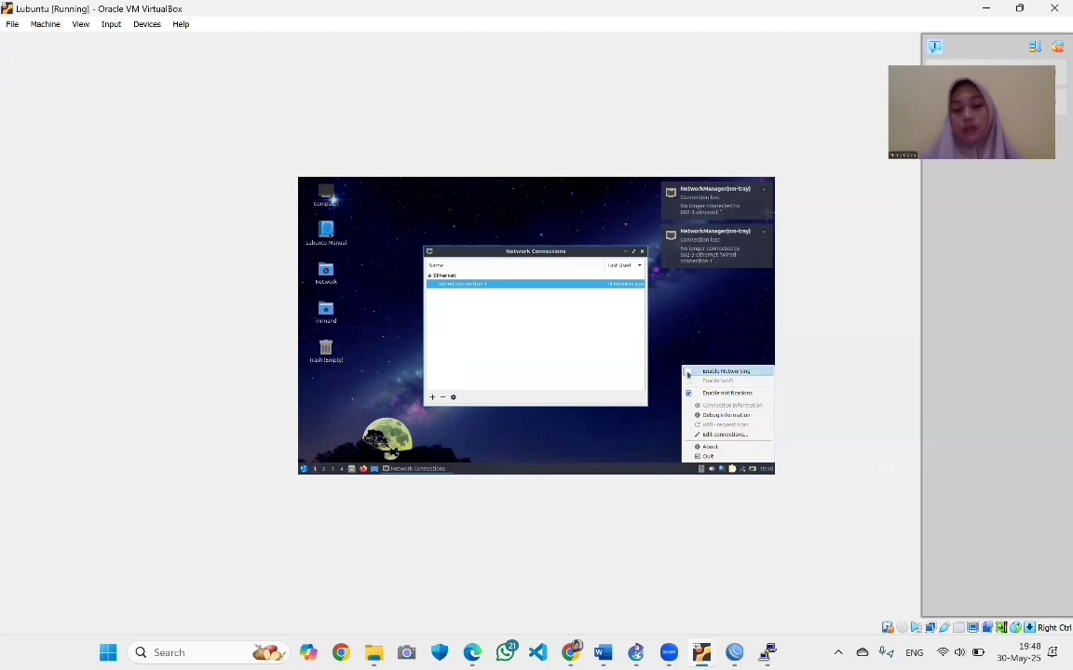
pyautogui.click(687, 372)
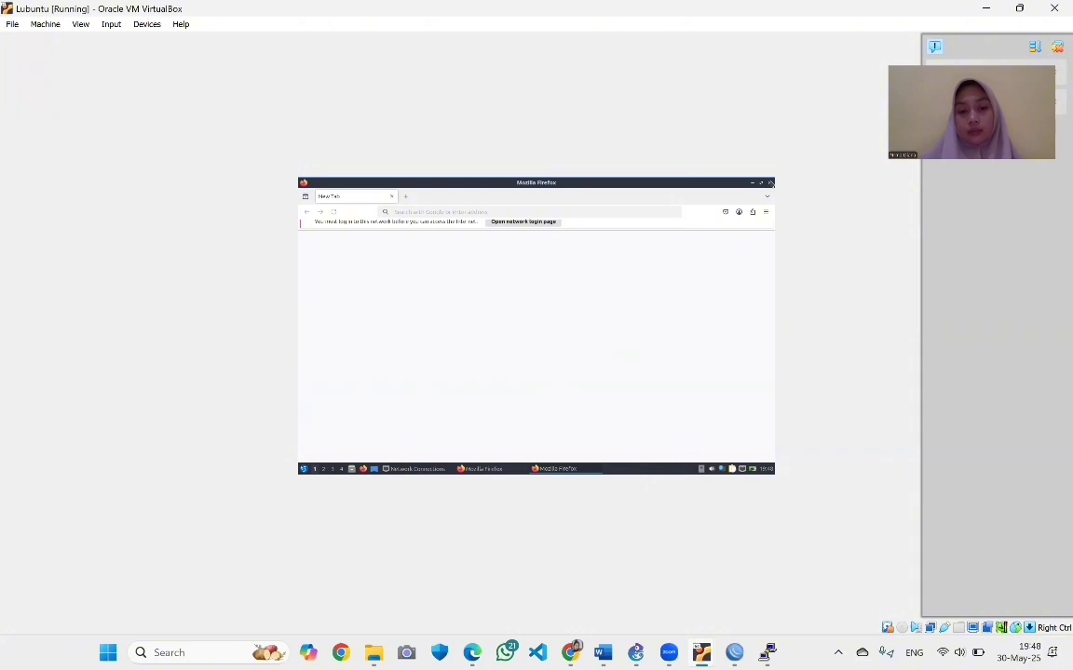
# Close the extra Firefox window and load the hotspot login page login.lantai1.com
pyautogui.click(770, 183)
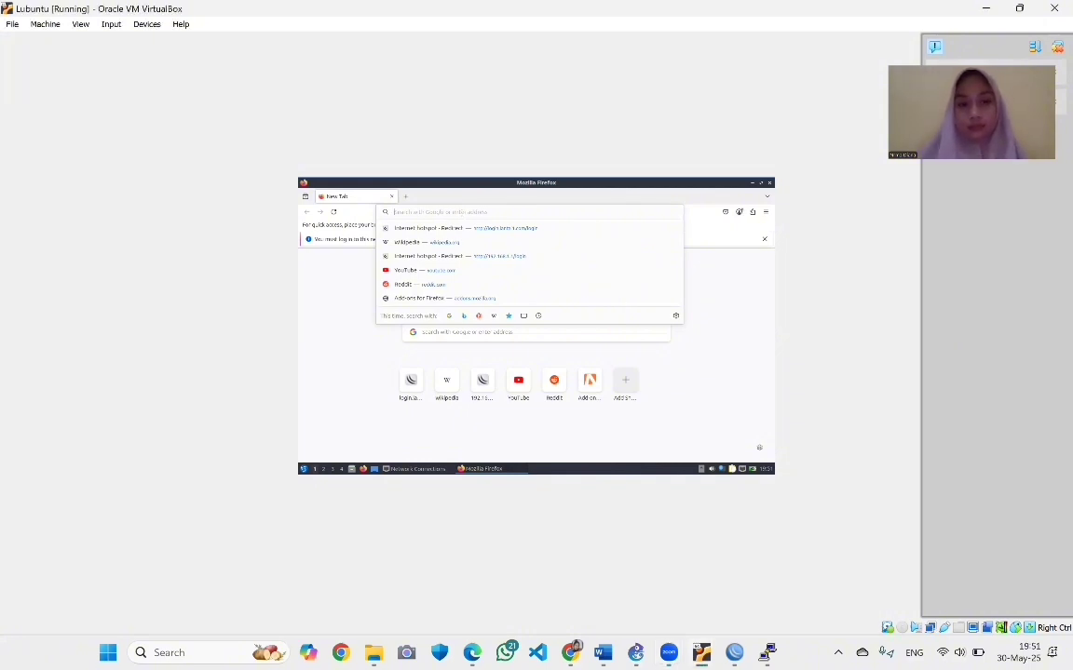
pyautogui.write('log')
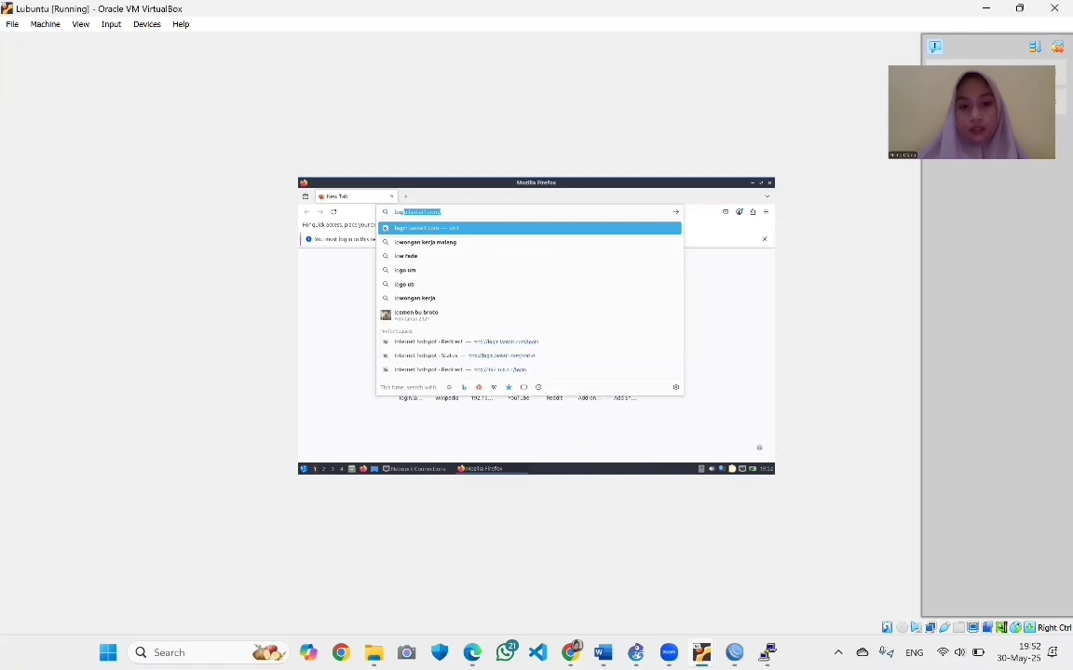
pyautogui.write('in')
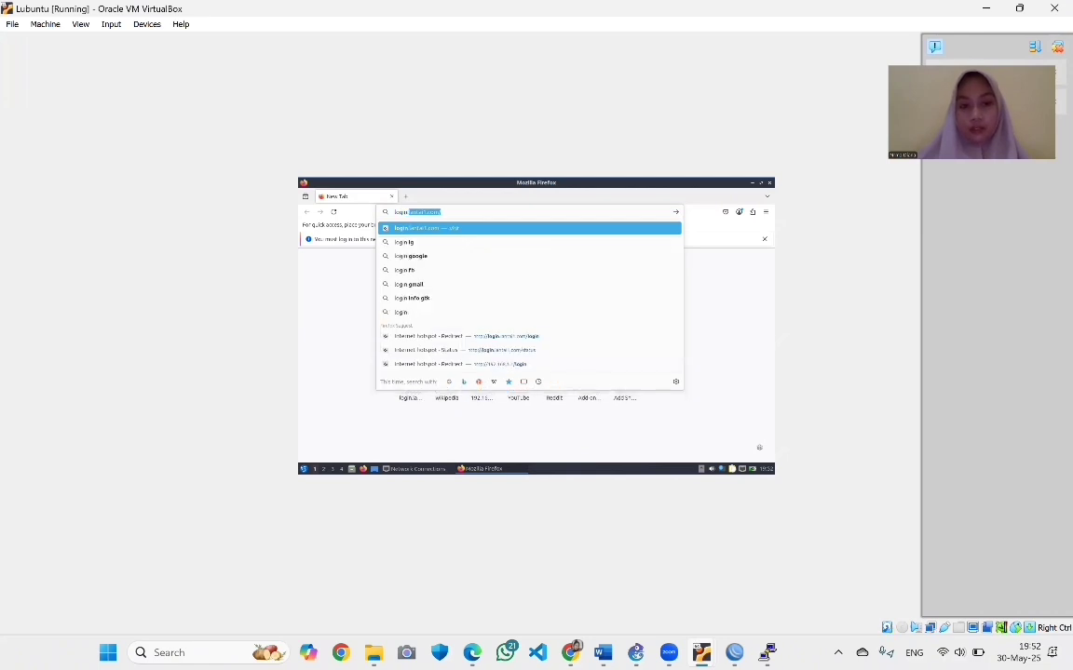
pyautogui.write('.antat')
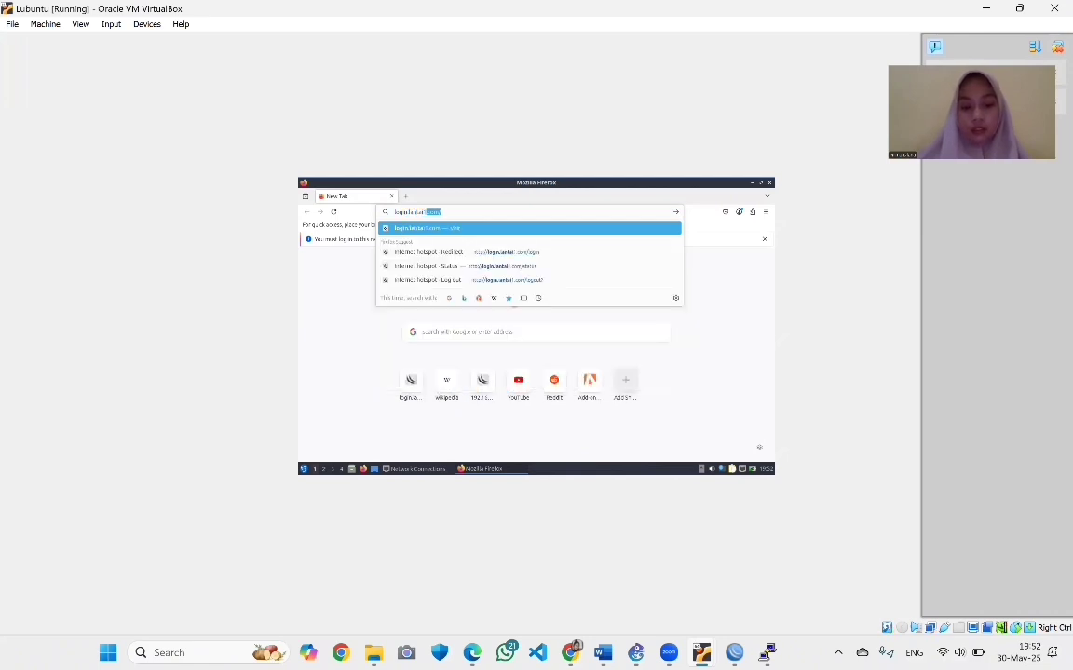
pyautogui.write('1.com')
pyautogui.press('Return')
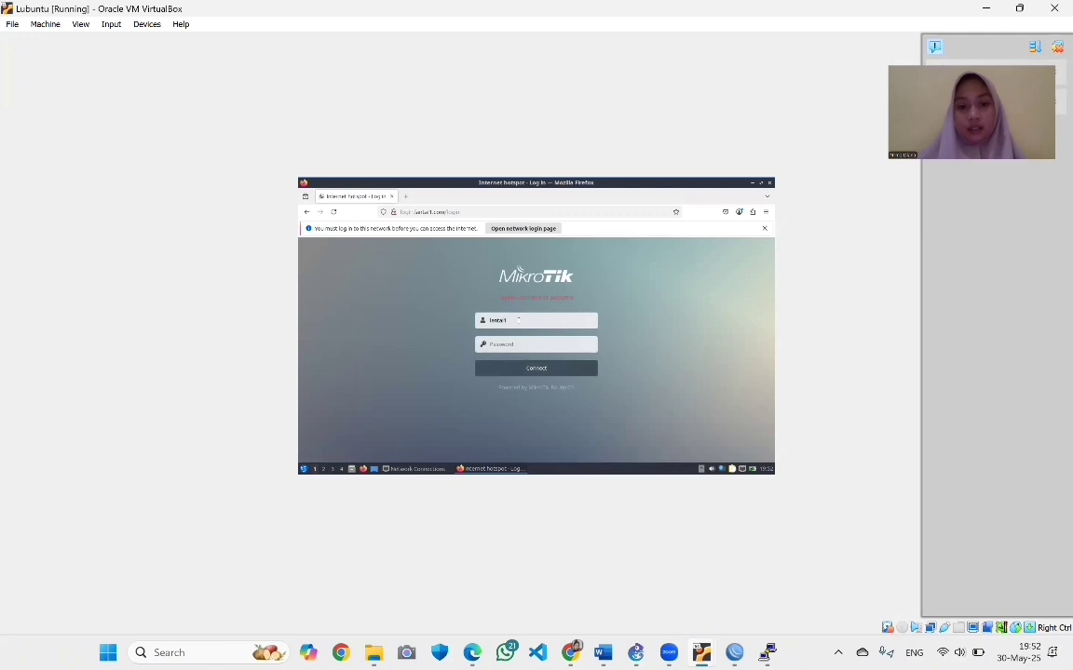
# Log in to the hotspot as lantai1 with its password, declining Firefox's password saving
pyautogui.click(518, 321)
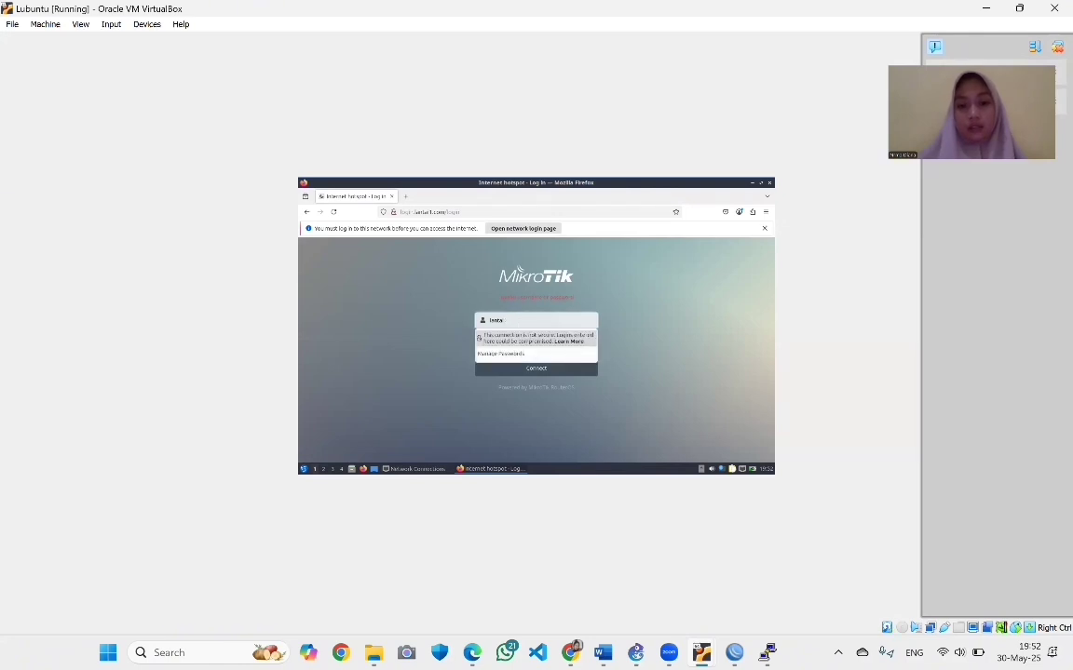
pyautogui.press('BackSpace')
pyautogui.press('BackSpace')
pyautogui.press('BackSpace')
pyautogui.press('BackSpace')
pyautogui.press('BackSpace')
pyautogui.write('la')
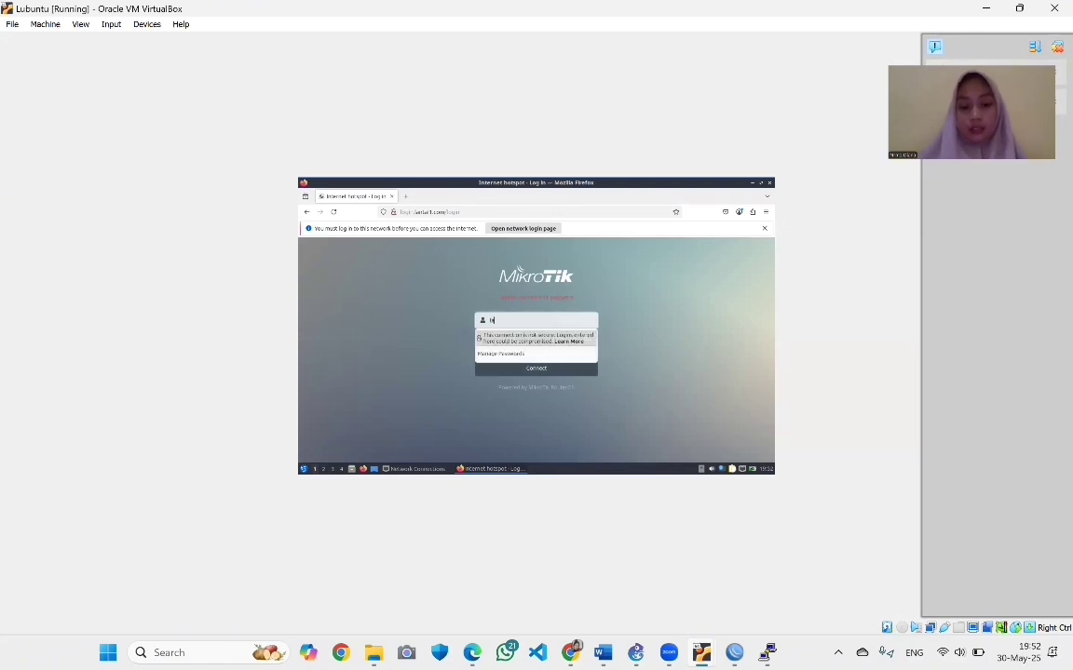
pyautogui.write('nta')
pyautogui.write('t1')
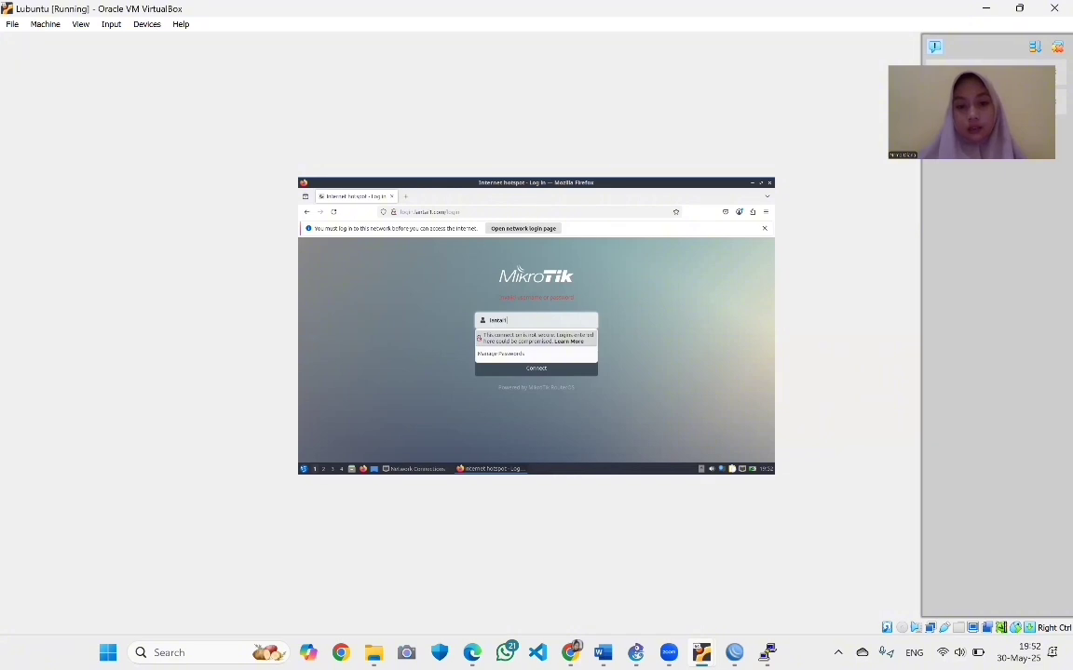
pyautogui.press('Escape')
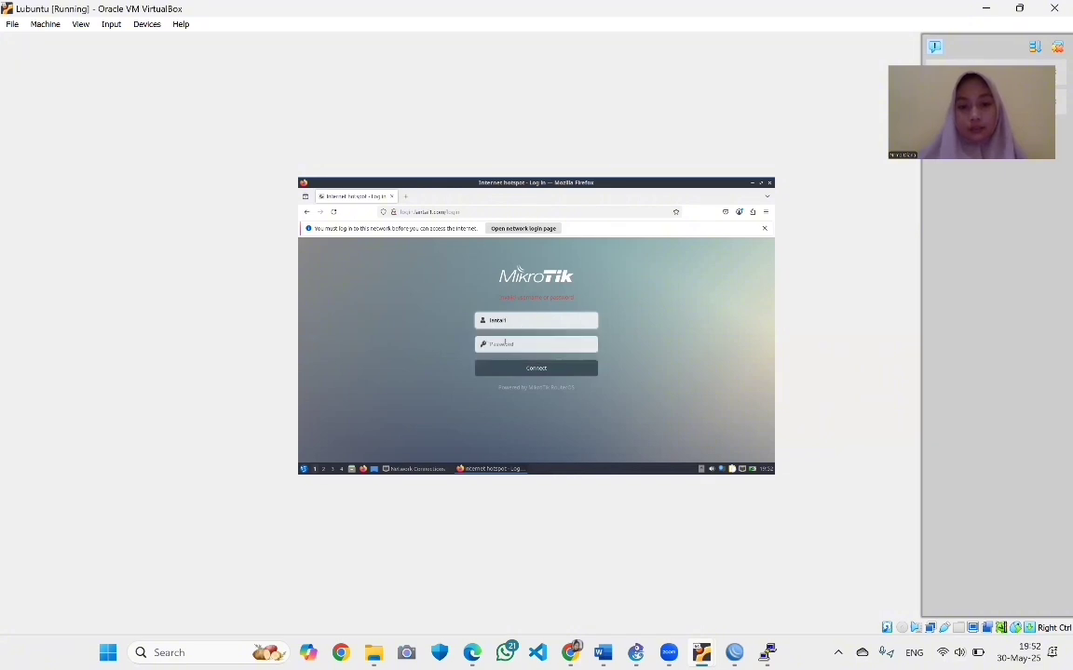
pyautogui.click(504, 344)
pyautogui.write('l')
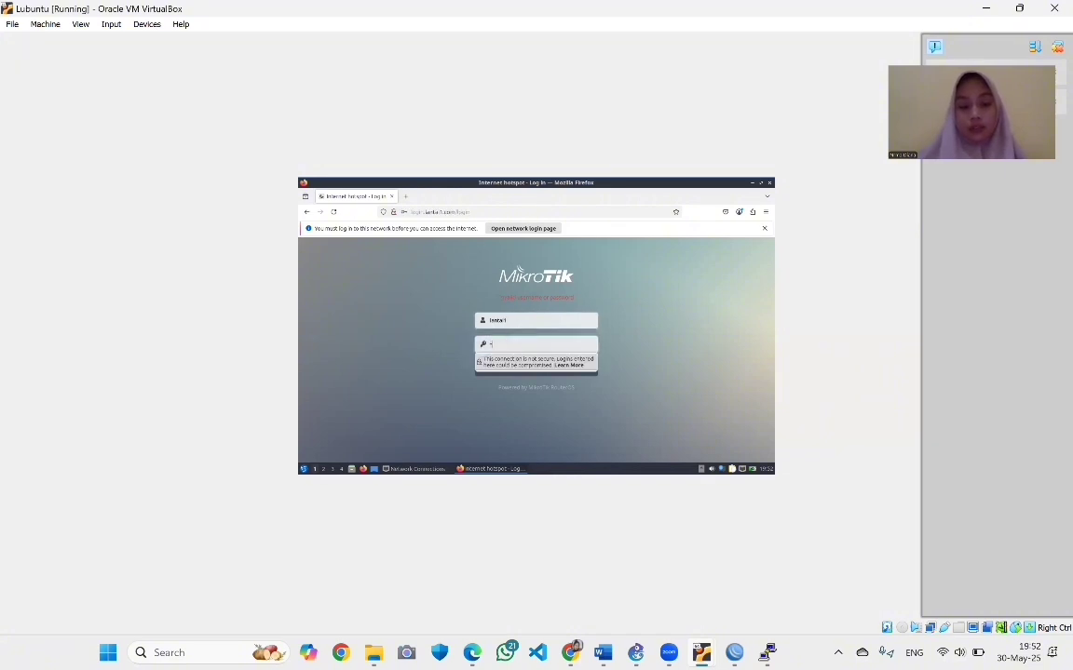
pyautogui.write('antai1')
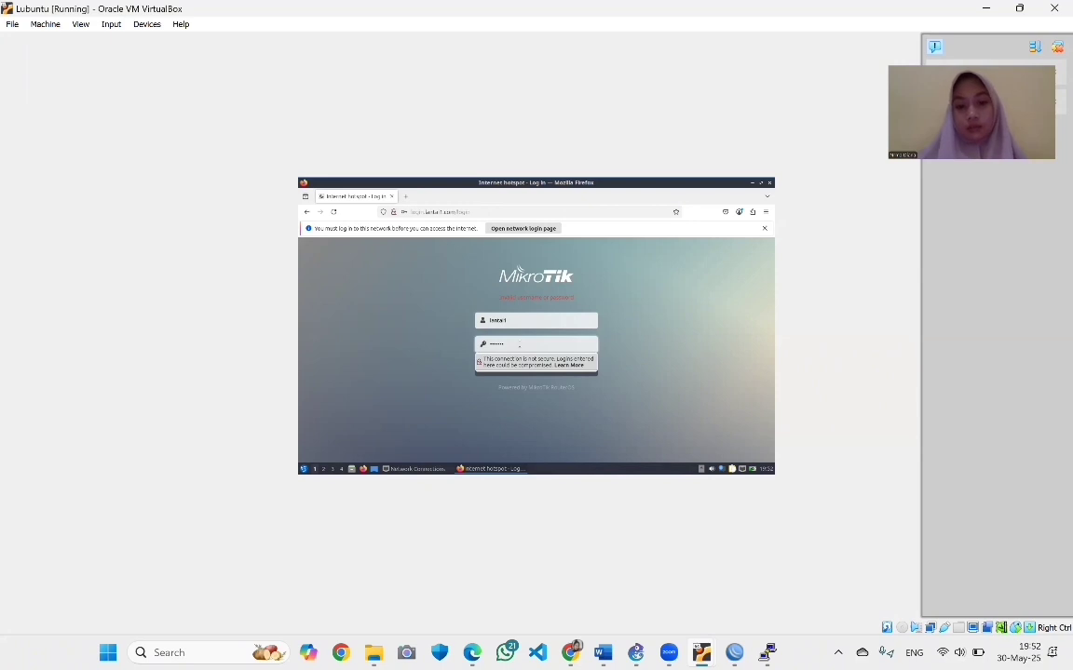
pyautogui.click(520, 346)
pyautogui.click(532, 374)
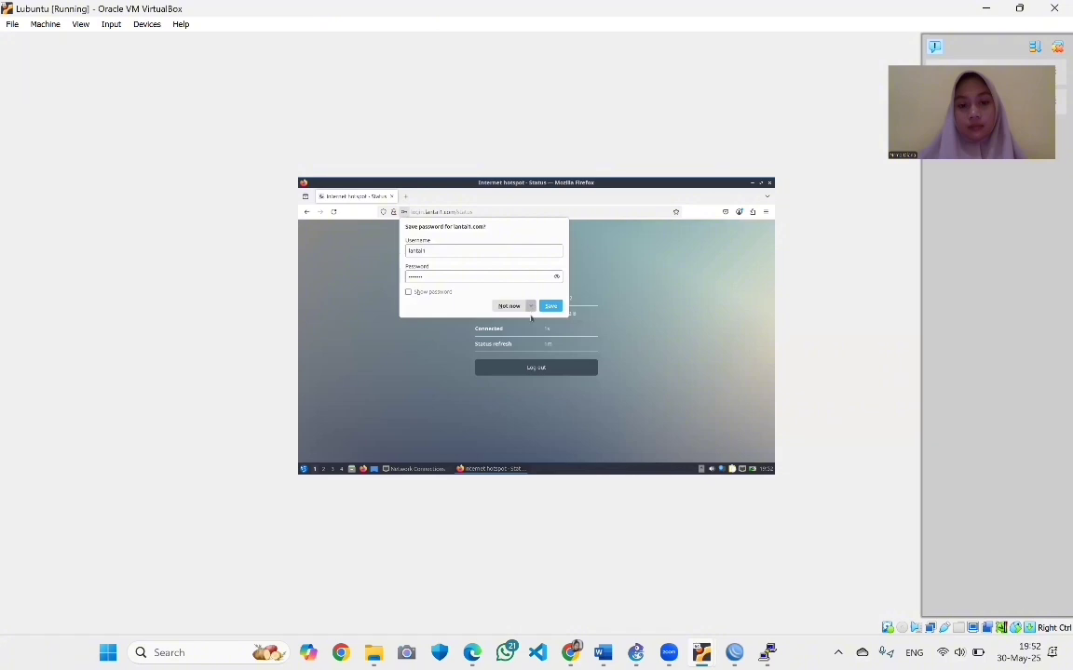
pyautogui.click(531, 307)
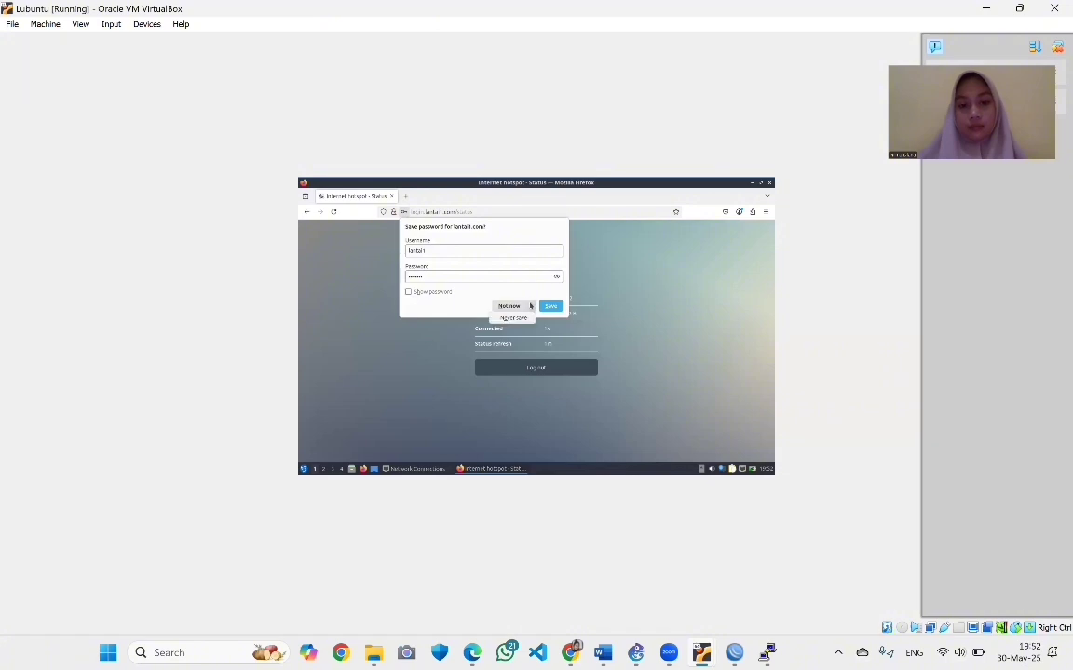
pyautogui.click(521, 317)
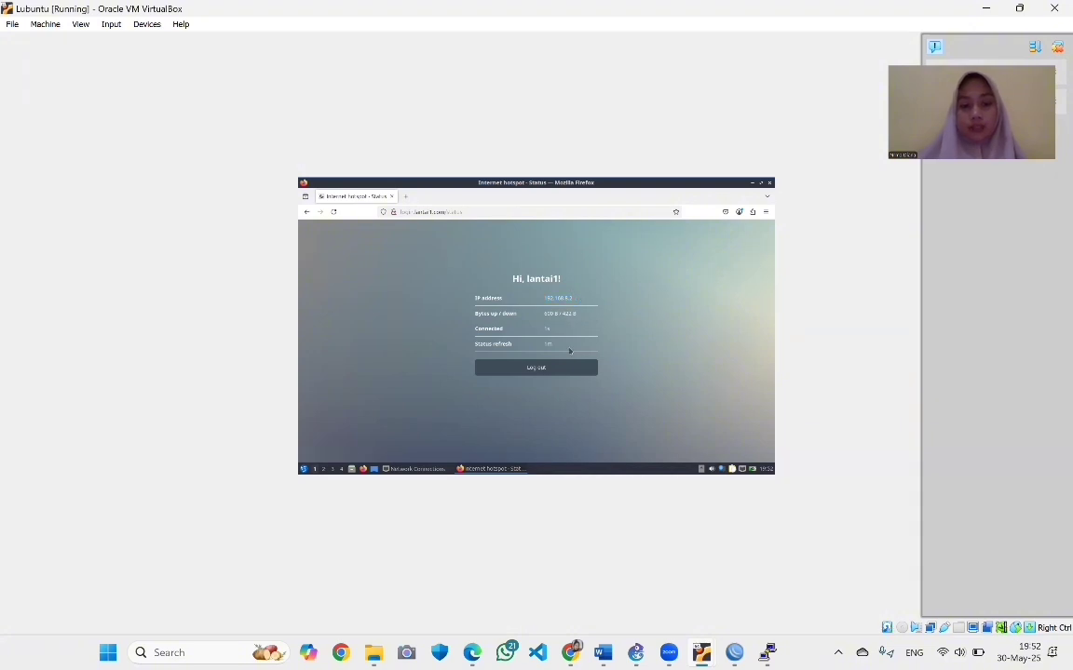
# Load kompas.com in a new Firefox tab, then open another blank tab
pyautogui.click(407, 196)
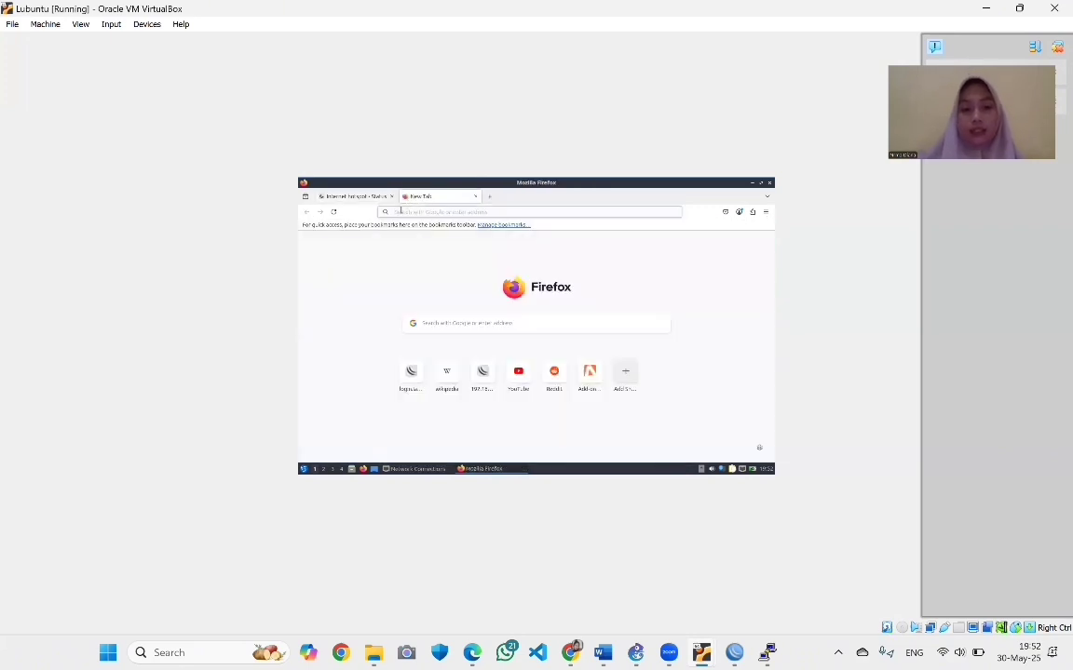
pyautogui.click(400, 212)
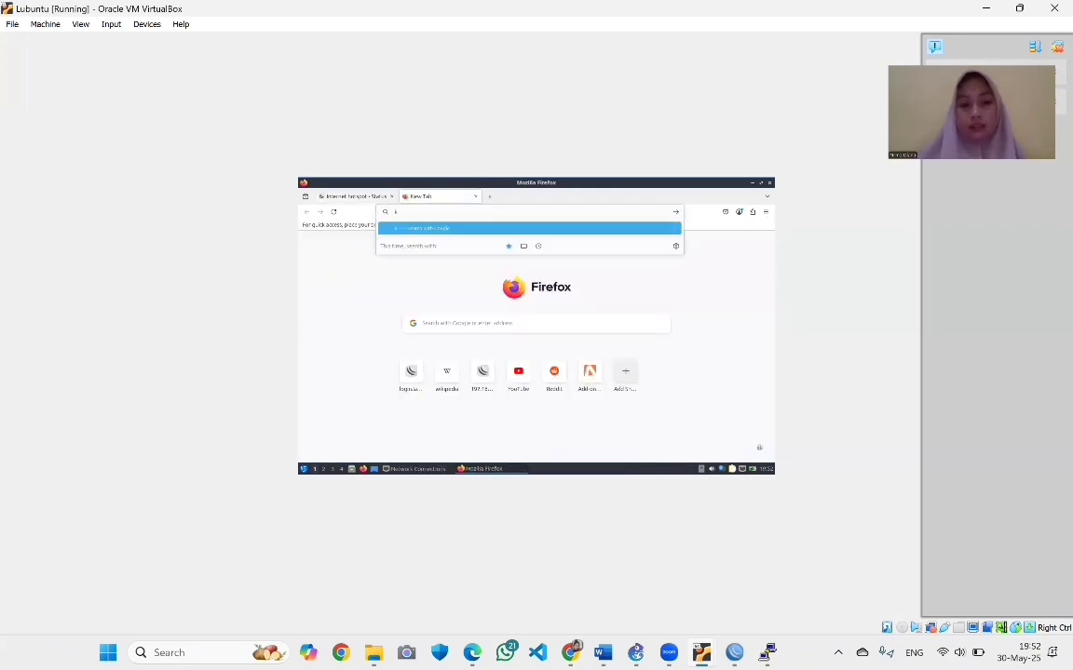
pyautogui.write('kompu')
pyautogui.write('s')
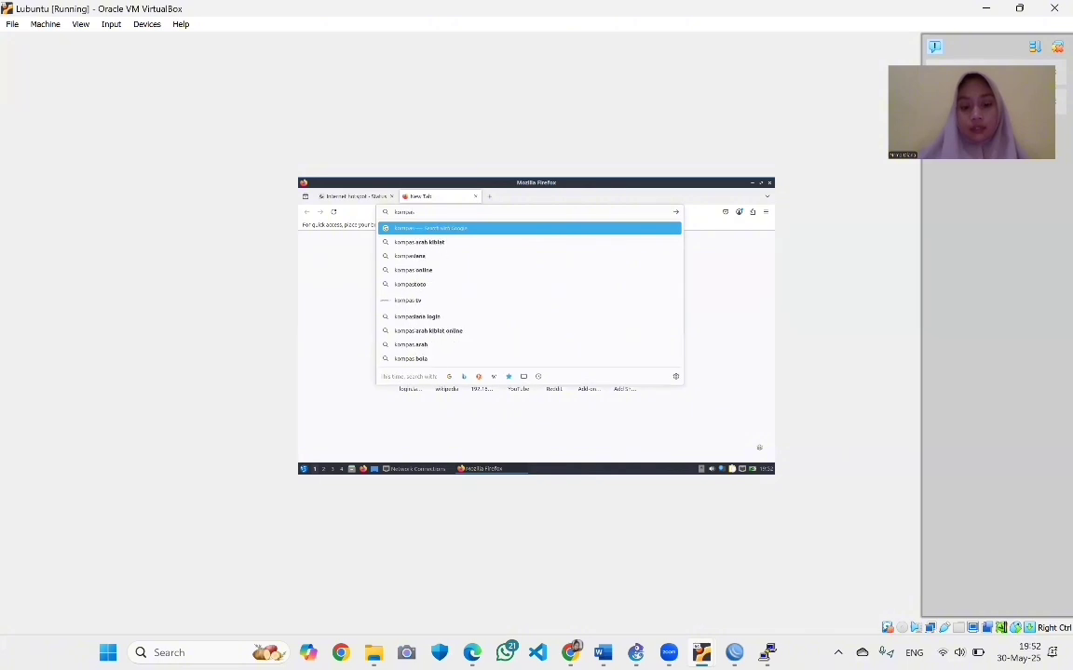
pyautogui.write('.com')
pyautogui.press('Return')
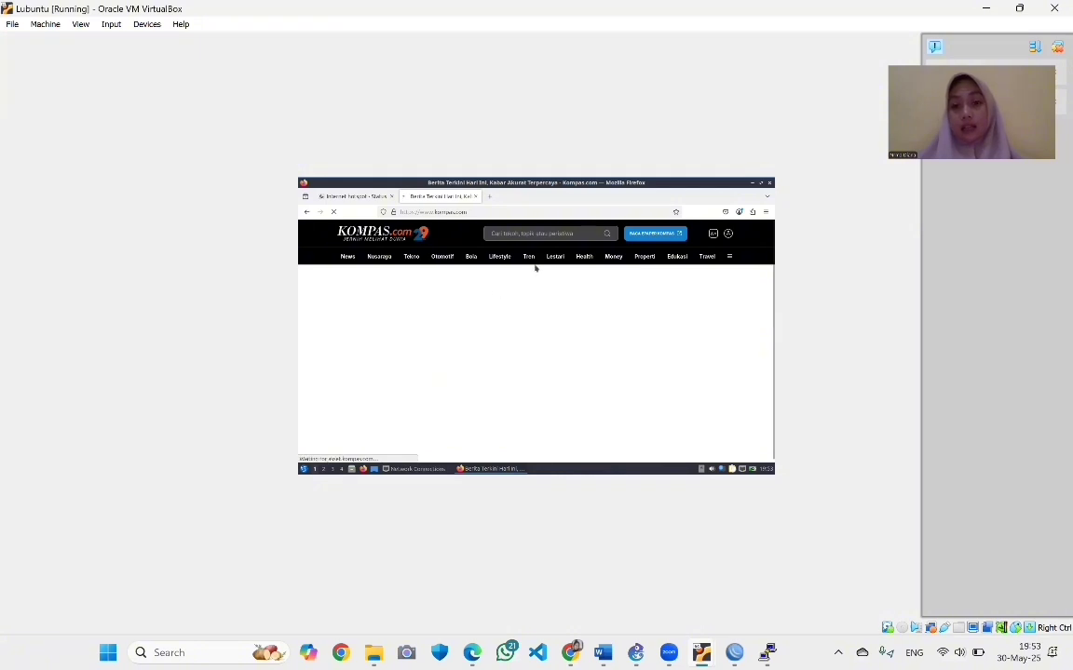
pyautogui.click(490, 197)
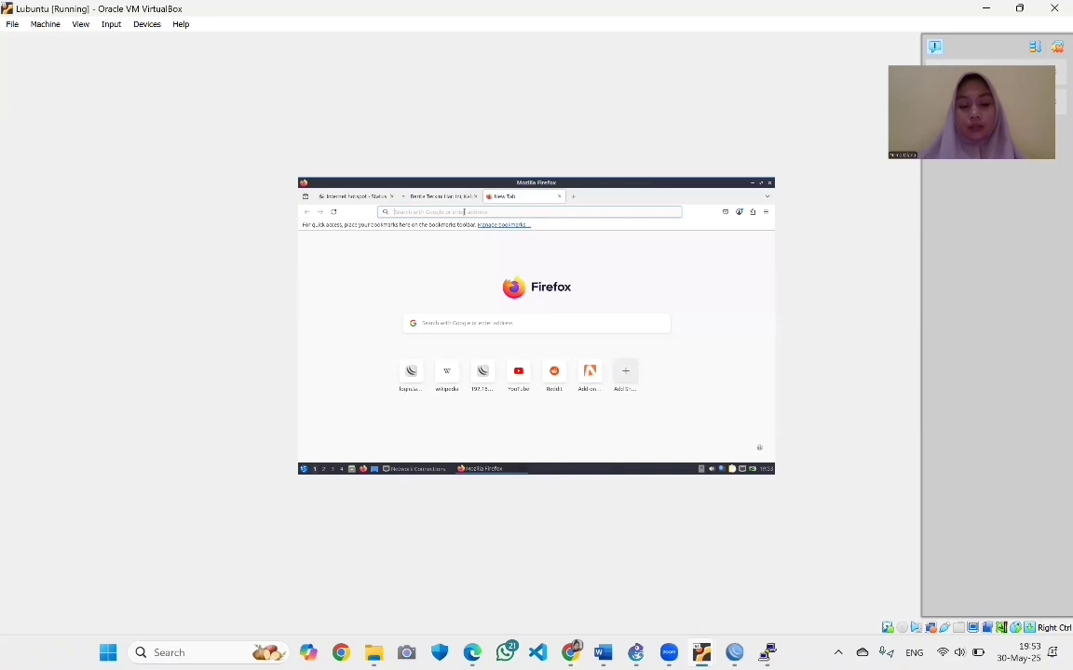
# Search Google for 'uin malang', reload the results, and cancel the translation offer
pyautogui.write('sin')
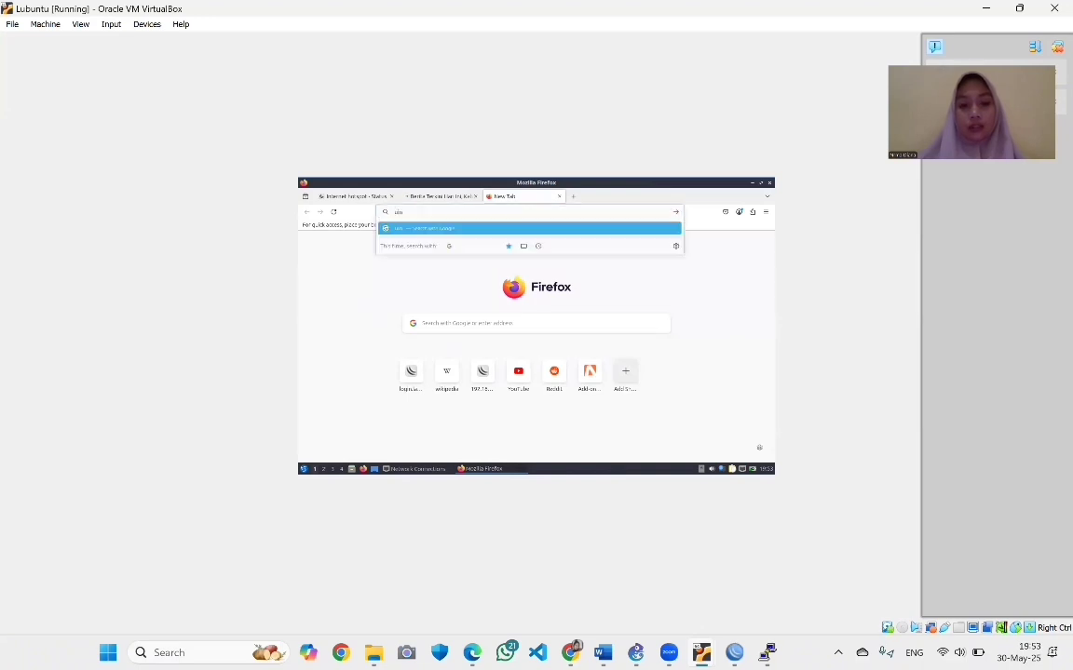
pyautogui.write(' malang')
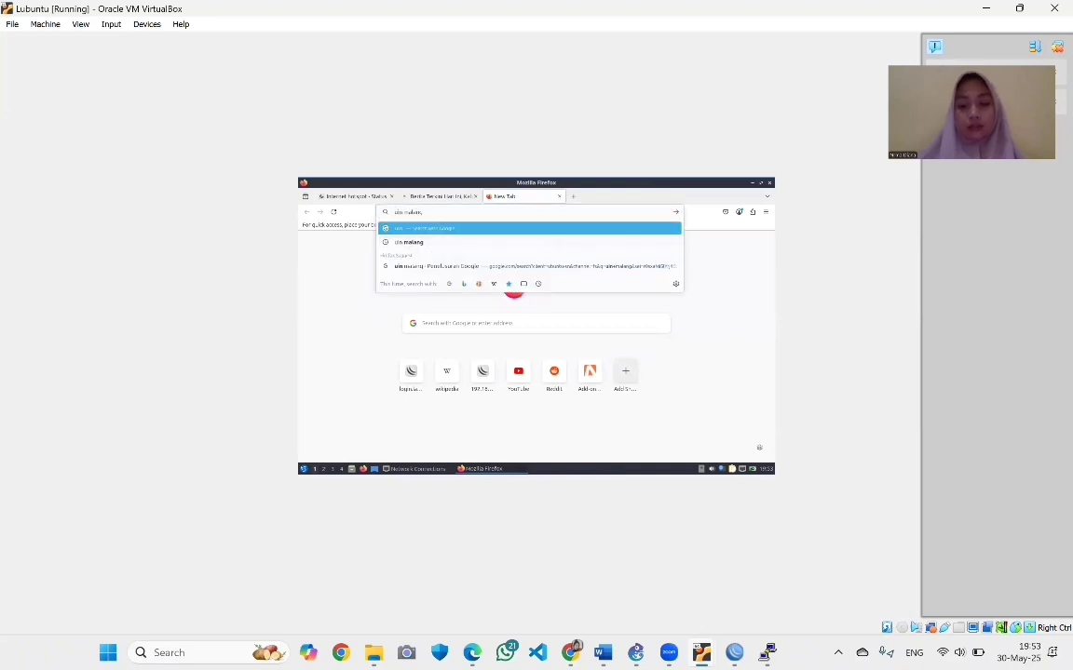
pyautogui.press('Return')
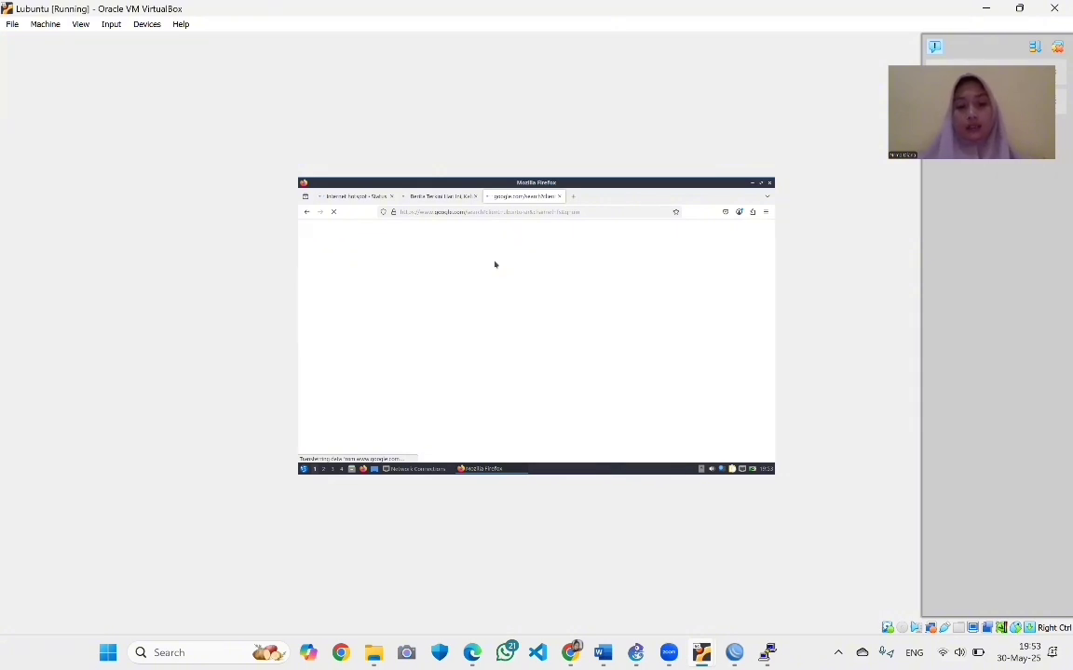
pyautogui.press('F5')
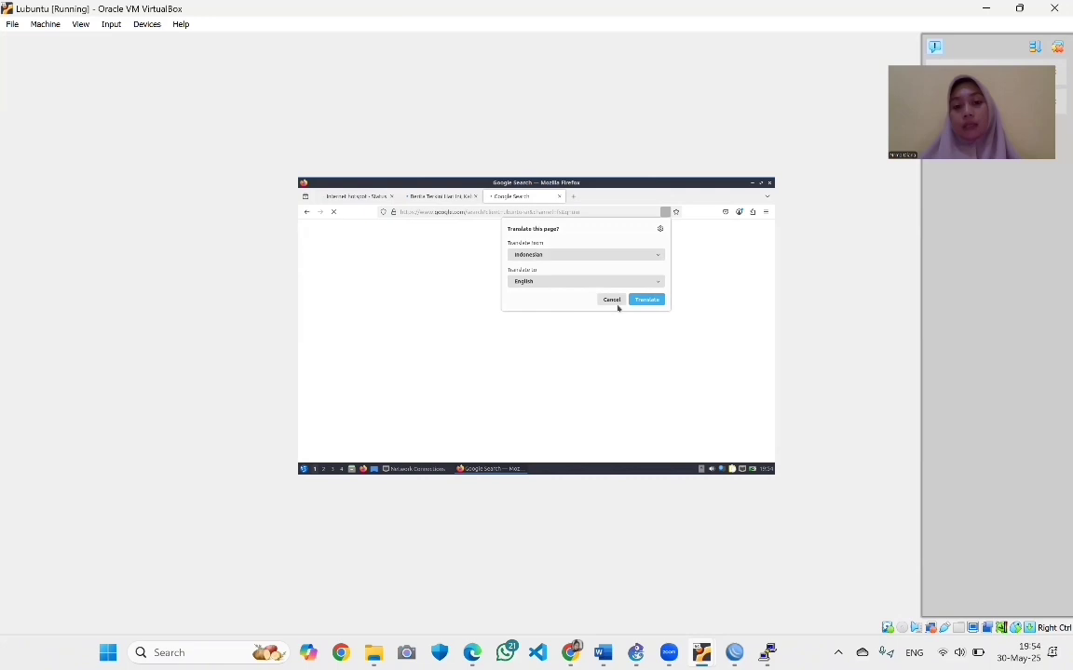
pyautogui.click(612, 300)
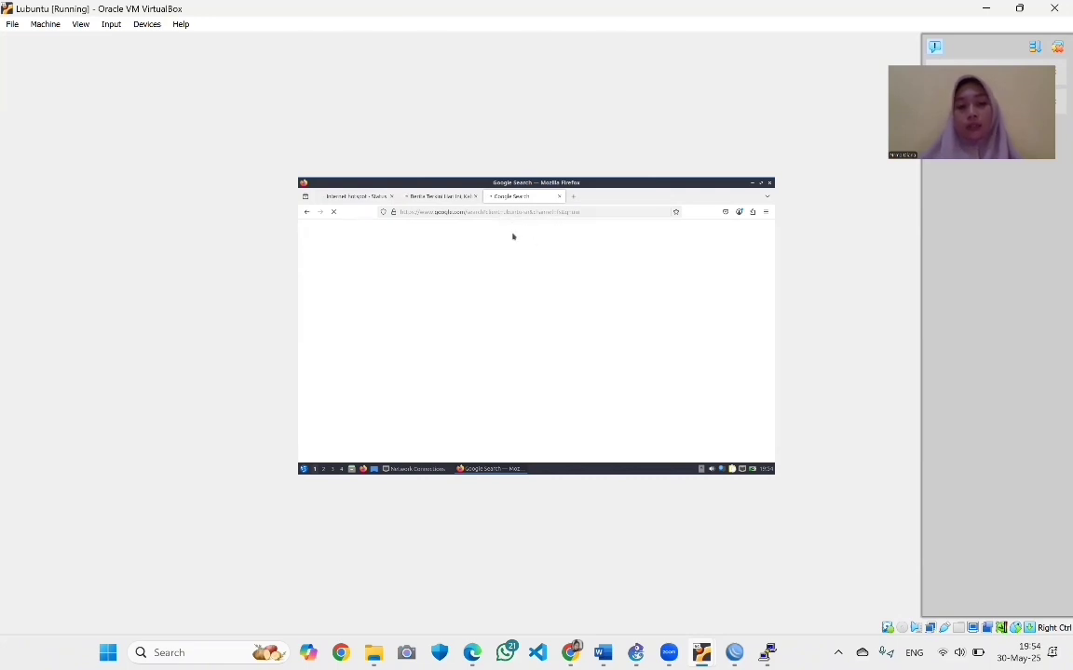
# Review the kompas.com and Google 'uin' result tabs, then switch to the Lubuntuclone VM
pyautogui.click(456, 198)
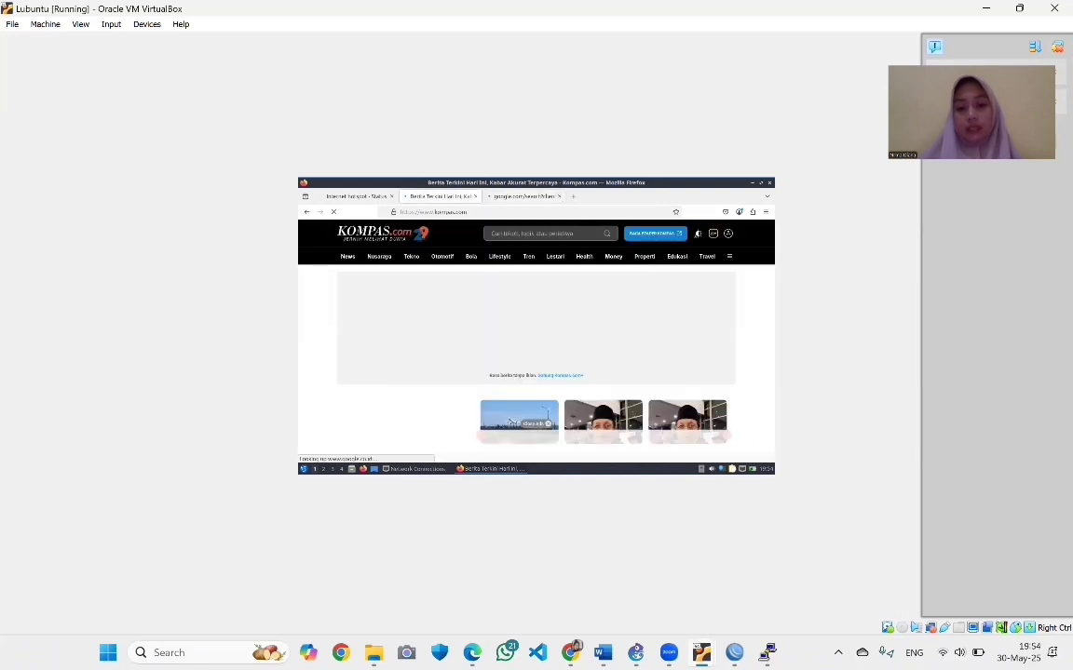
pyautogui.moveTo(702, 652)
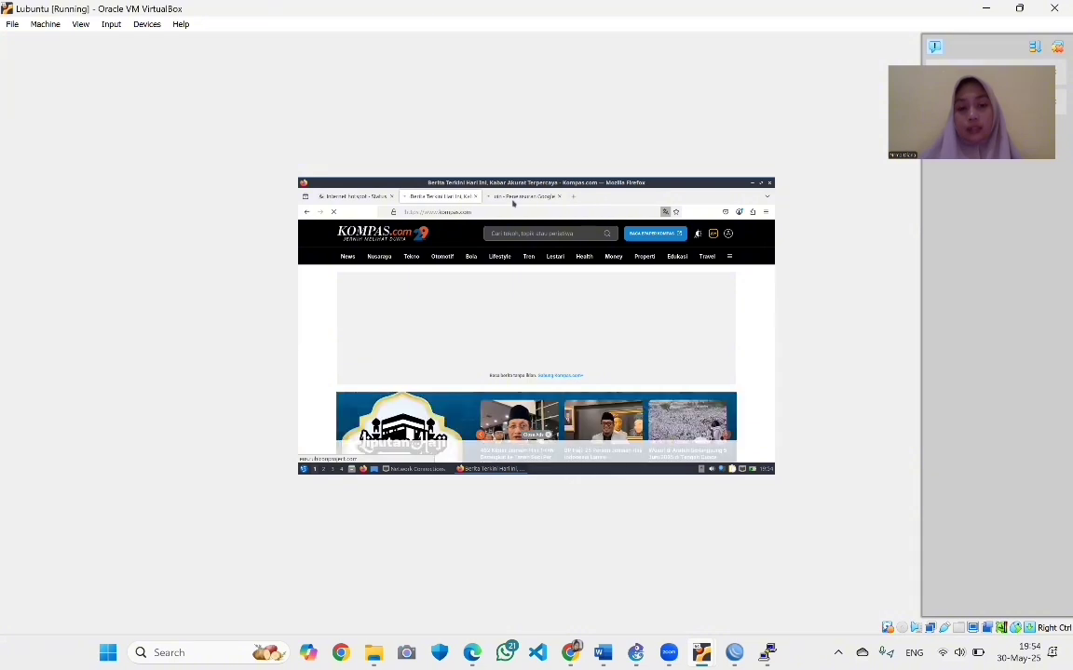
pyautogui.hotkey('ctrl', 'Tab')
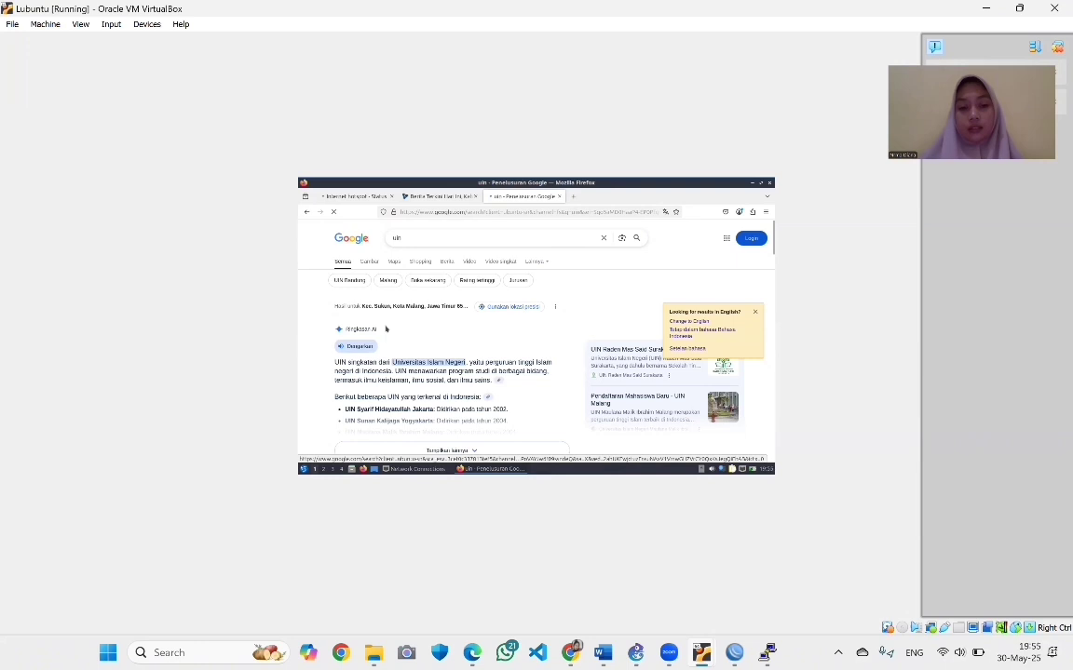
pyautogui.scroll(-4, 615, 334)
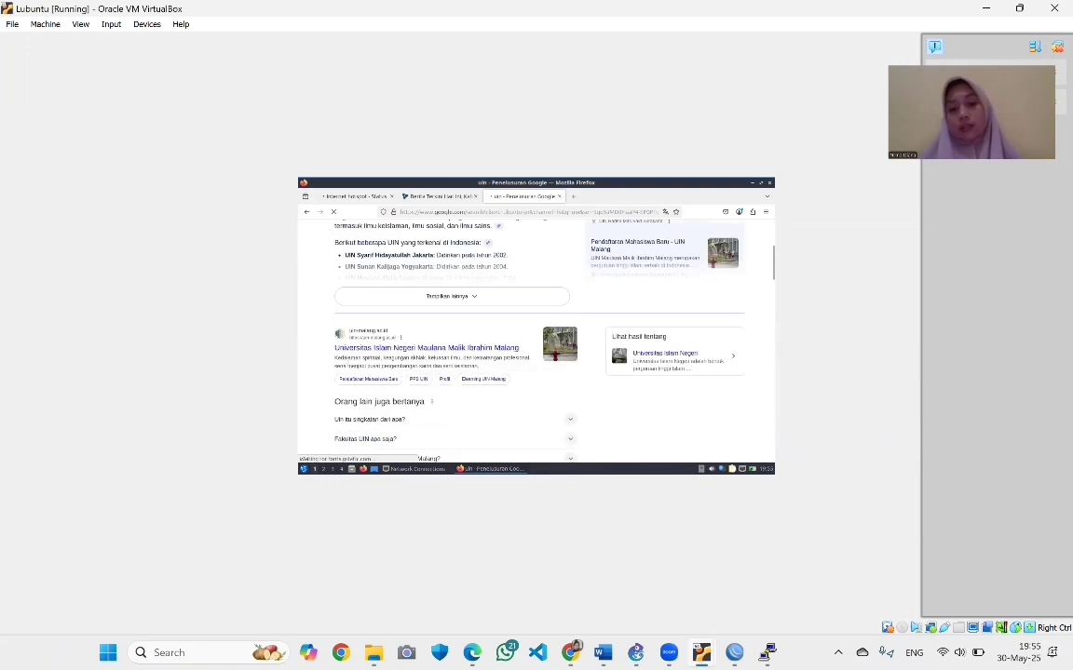
pyautogui.scroll(-1, 556, 430)
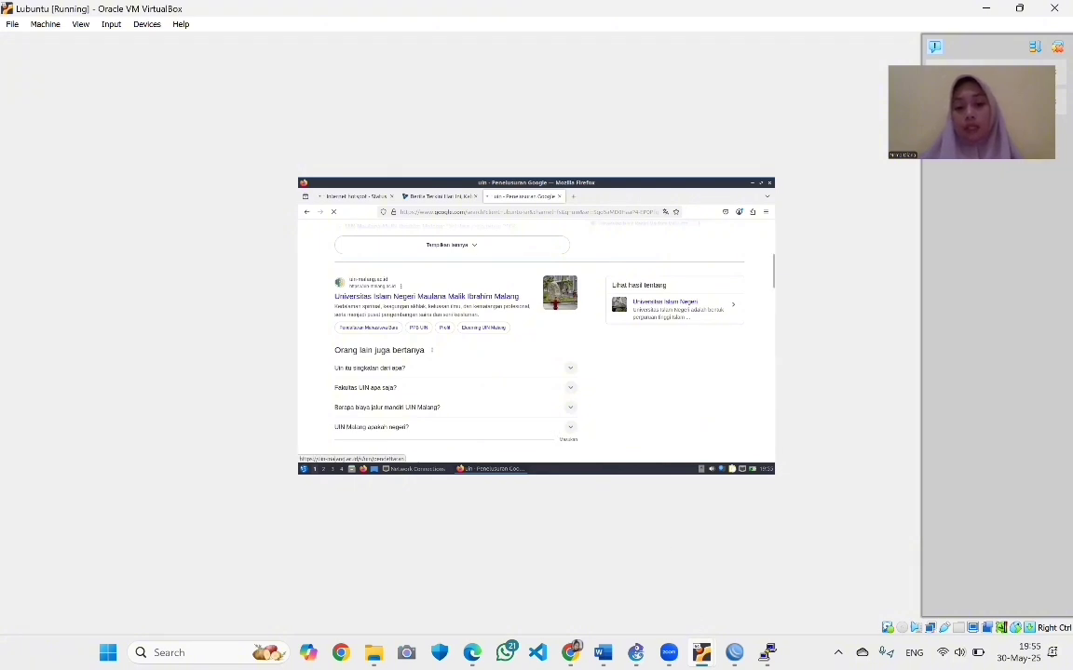
pyautogui.moveTo(700, 649)
pyautogui.click(715, 585)
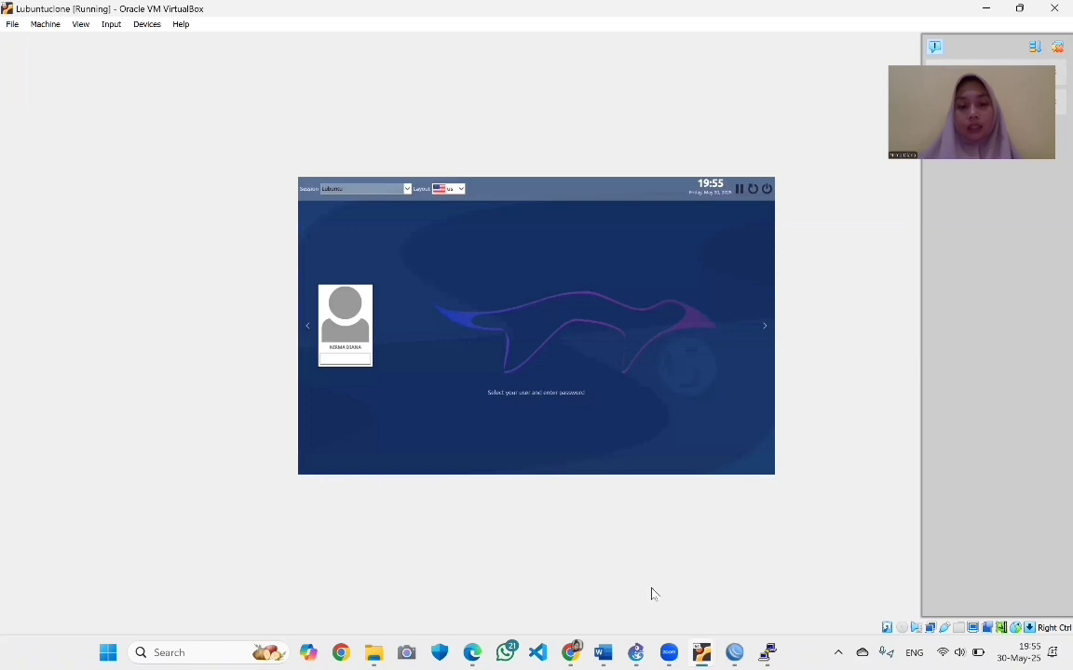
# Bring the Lubuntuclone VM forward and log in at its greeter with the user's password
pyautogui.moveTo(700, 649)
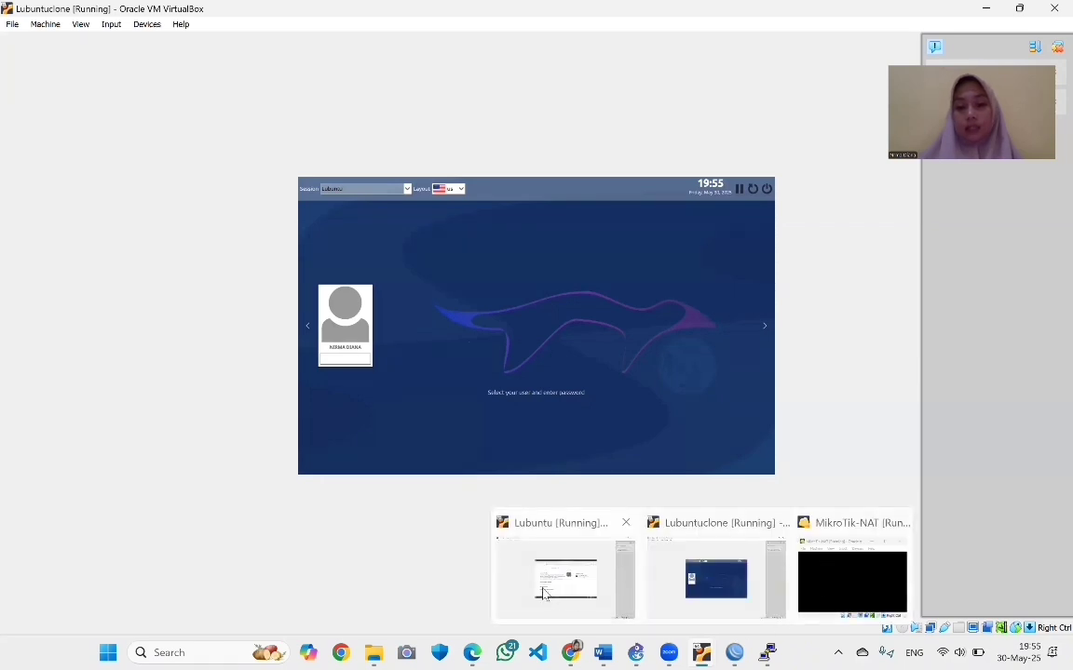
pyautogui.click(724, 565)
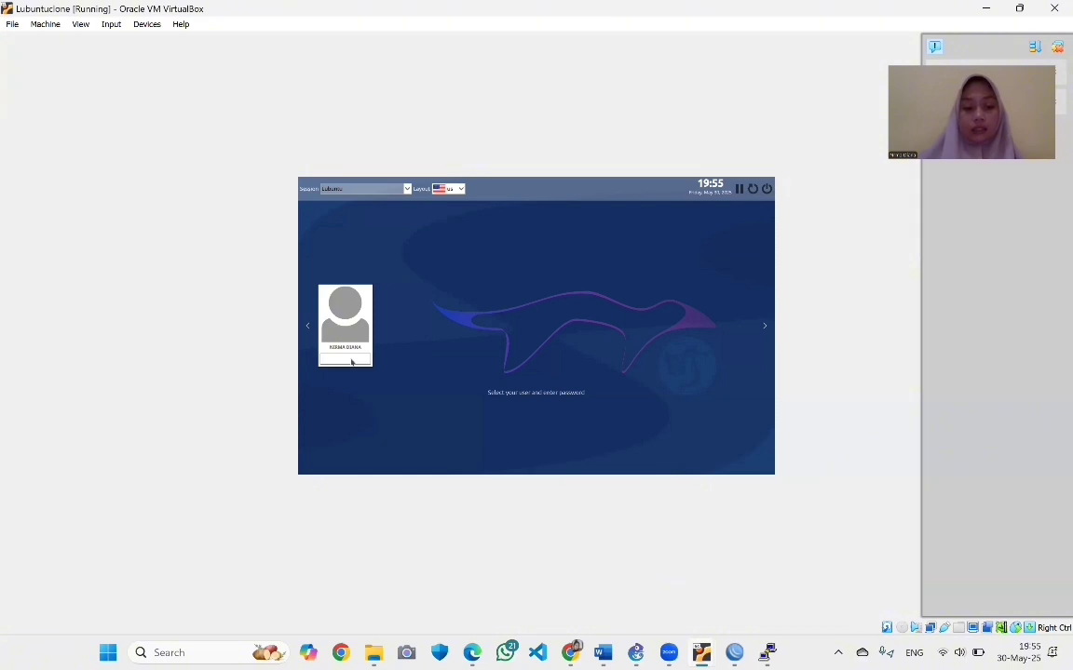
pyautogui.write('1234')
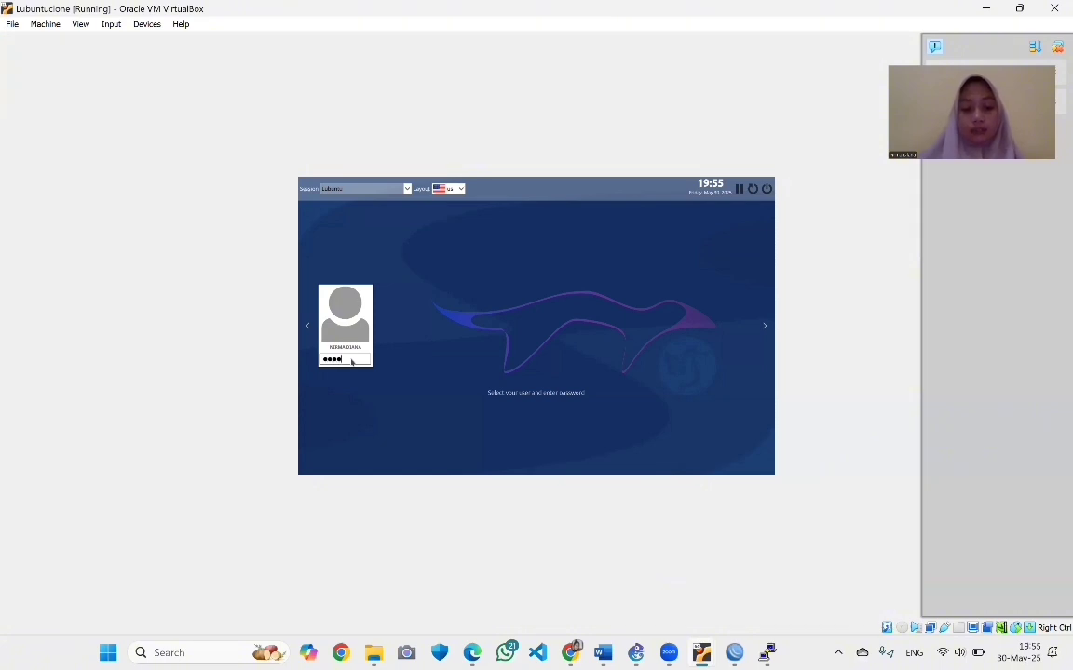
pyautogui.write('567')
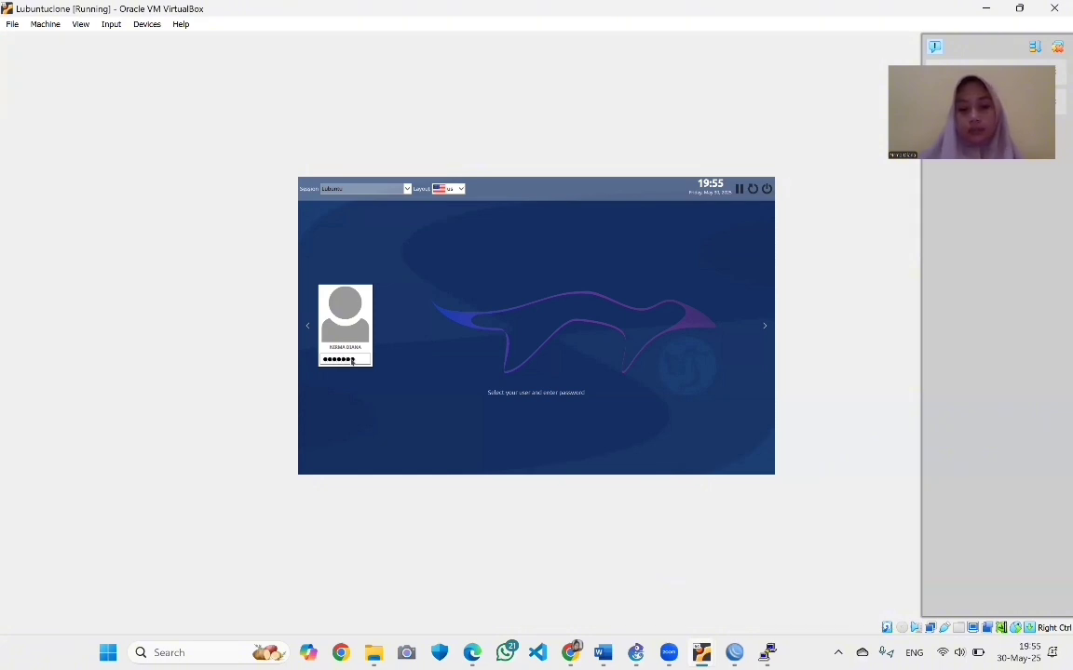
pyautogui.press('Return')
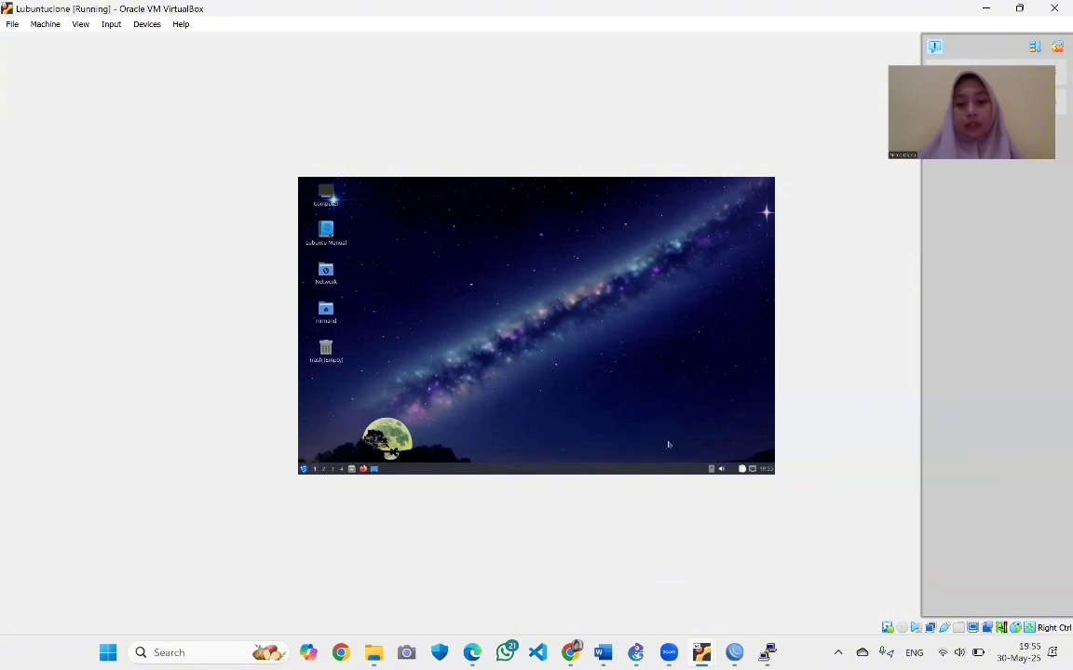
# Keep the clone's Wired connection 1 on Automatic (DHCP) IPv4 and save it
pyautogui.click(303, 469)
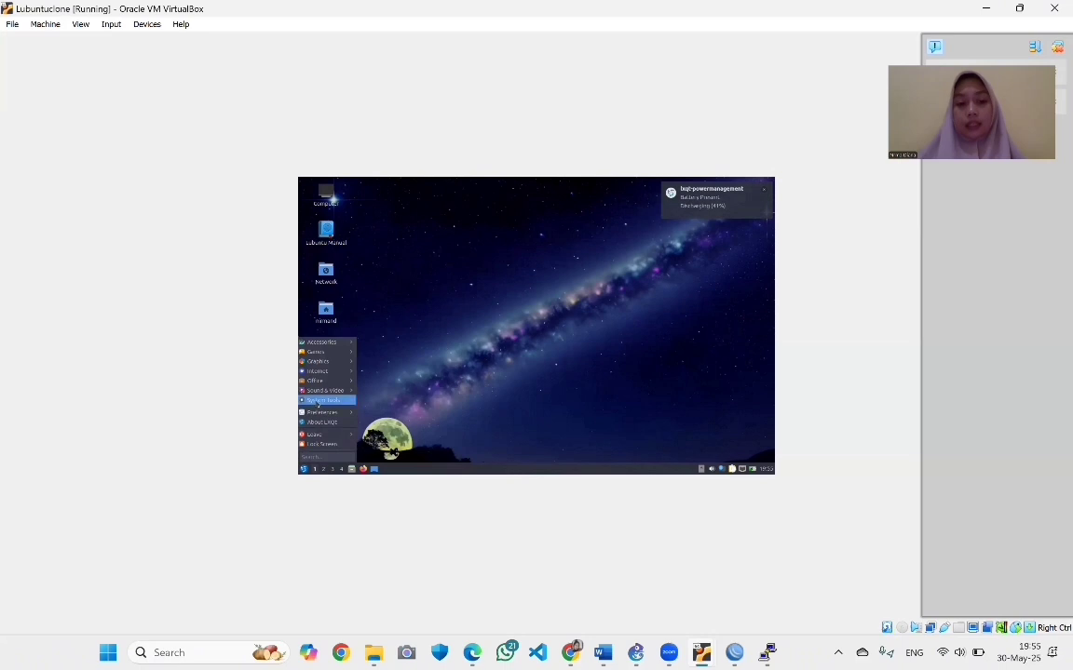
pyautogui.moveTo(317, 402)
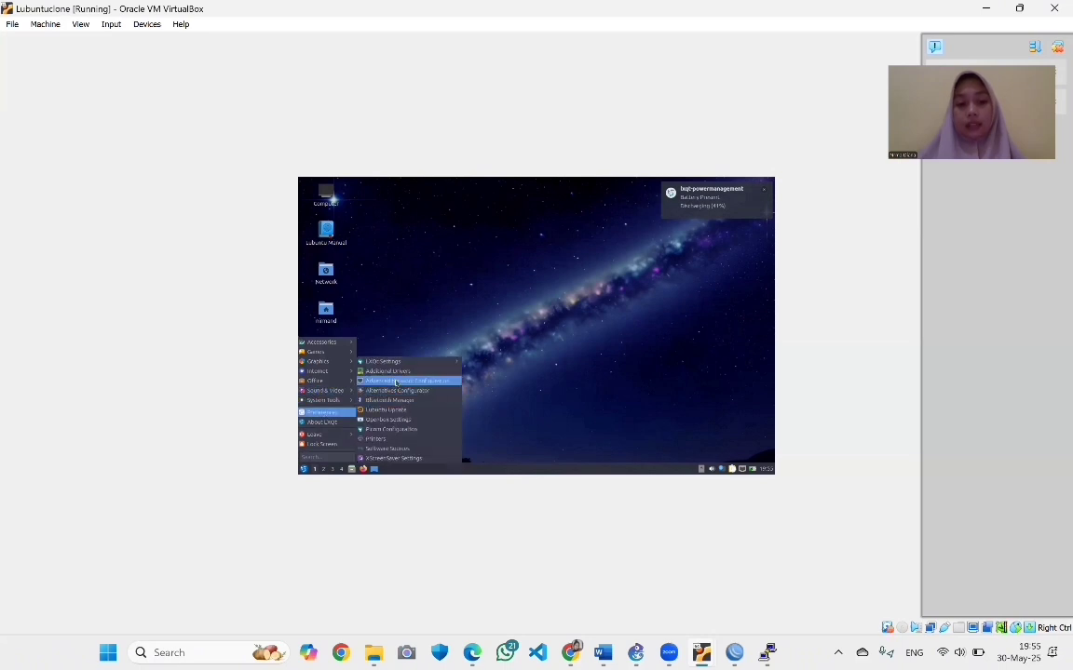
pyautogui.click(396, 382)
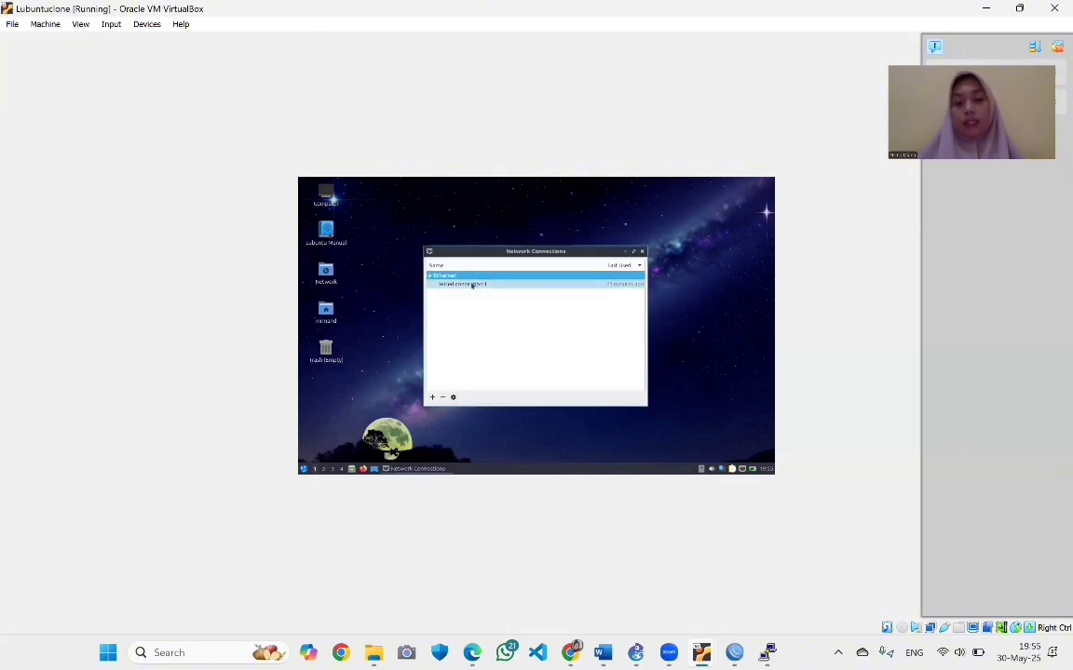
pyautogui.click(472, 284)
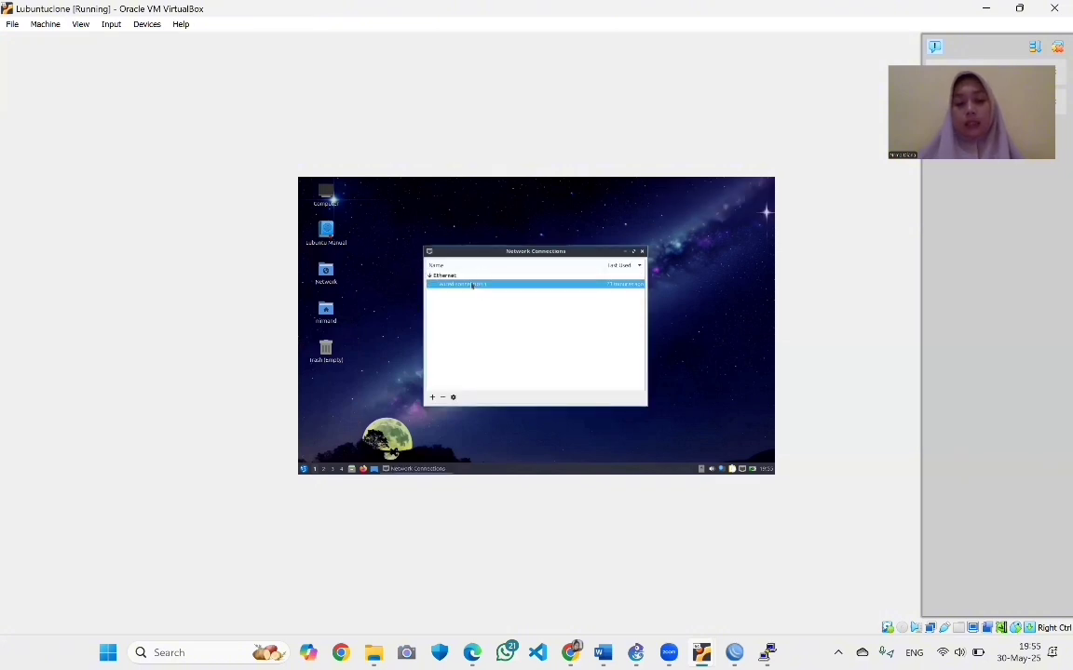
pyautogui.doubleClick(472, 284)
pyautogui.click(579, 259)
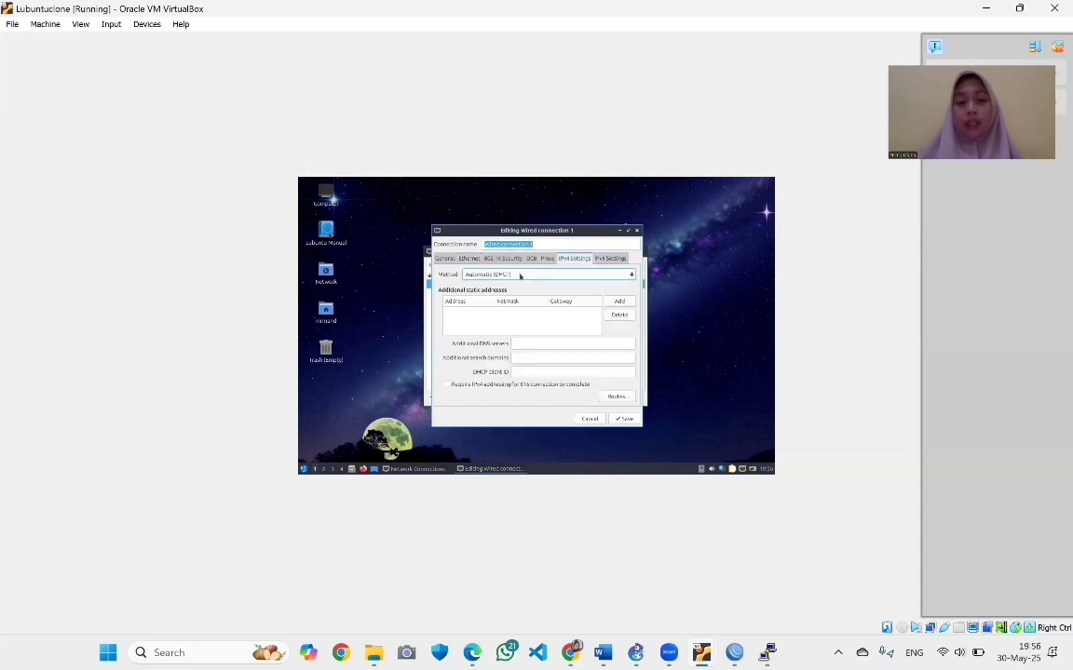
pyautogui.click(520, 276)
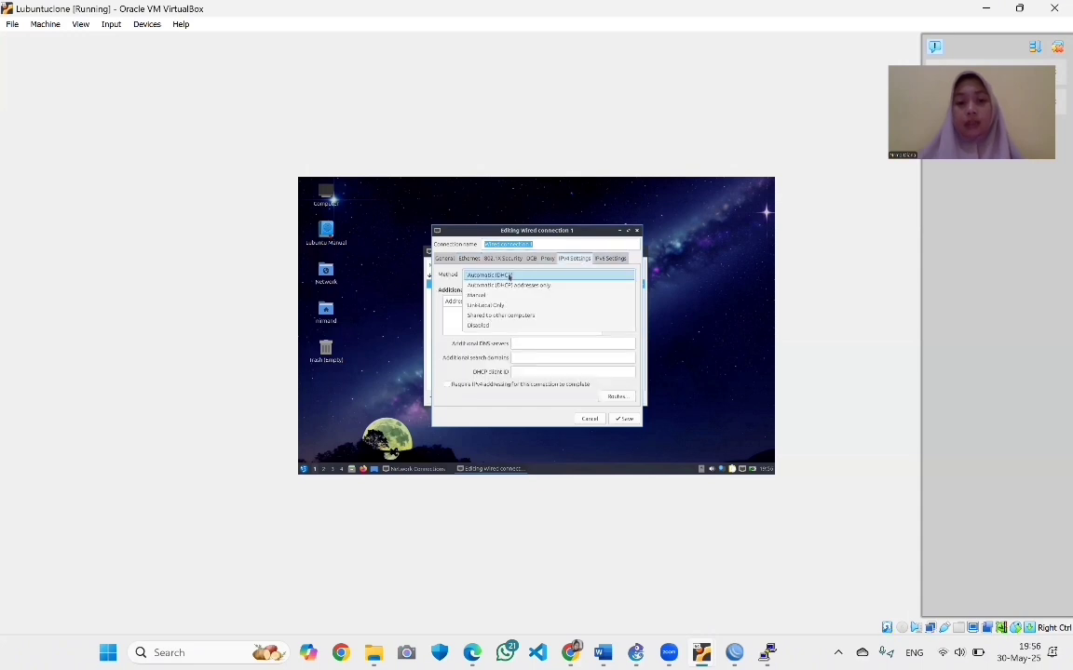
pyautogui.click(509, 275)
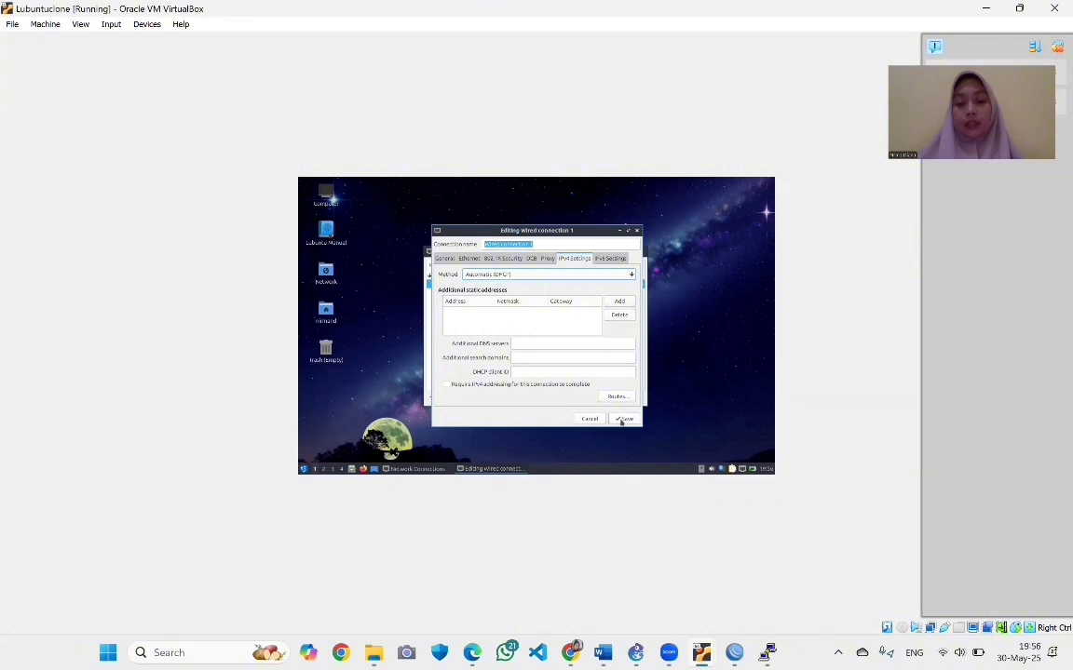
pyautogui.click(622, 419)
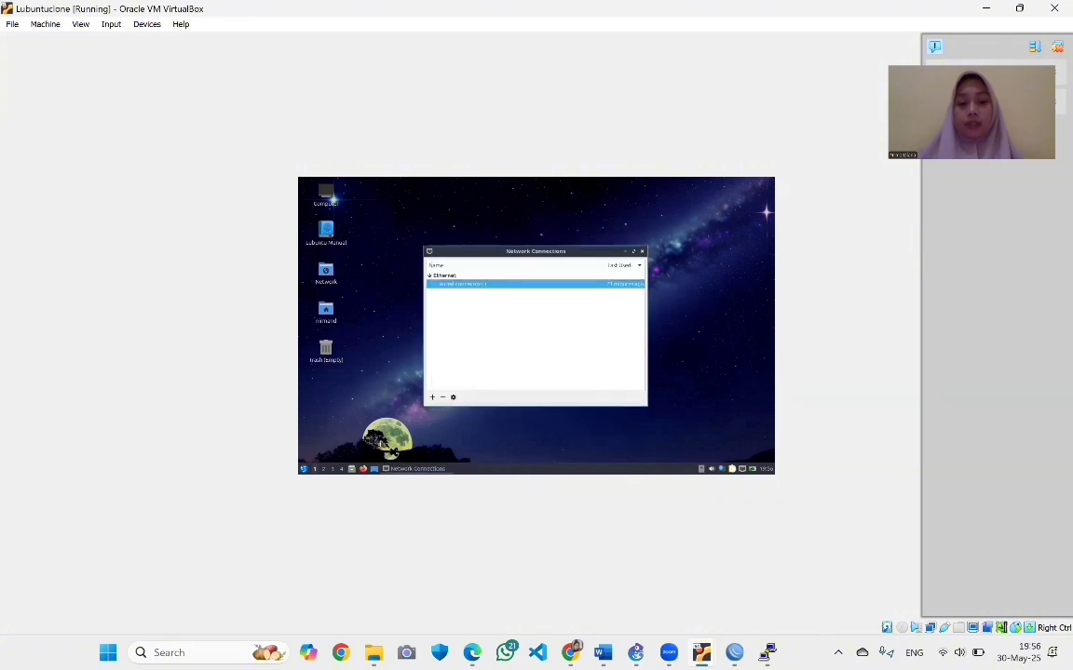
# Launch QTerminal from the System Tools menu
pyautogui.click(303, 469)
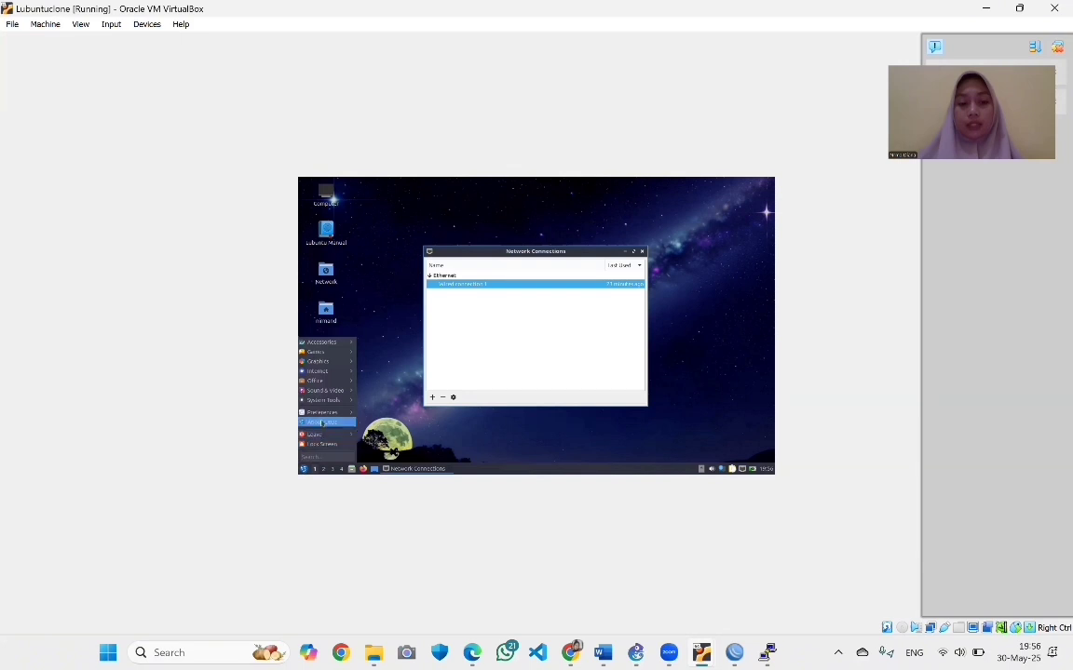
pyautogui.moveTo(321, 399)
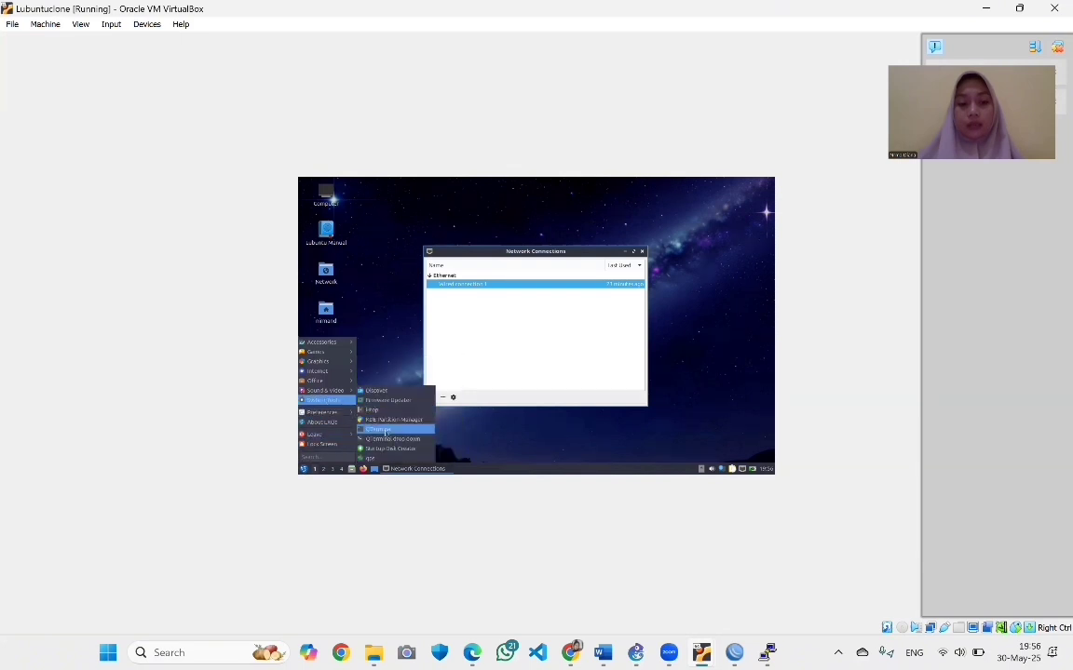
pyautogui.click(377, 430)
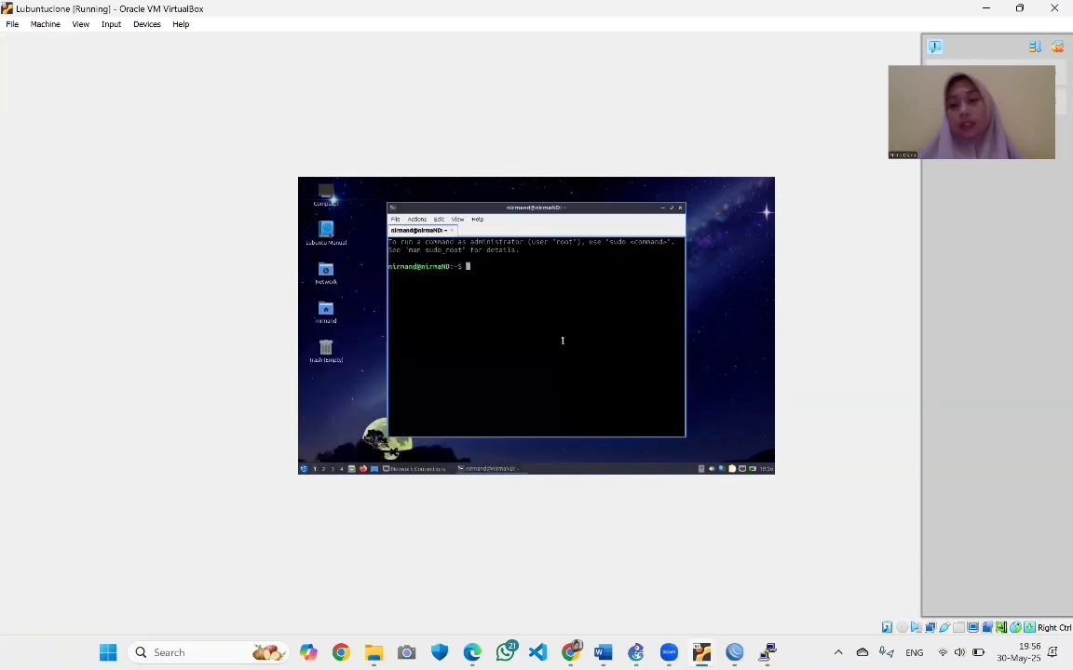
# Run 'ip a' to confirm the wired interface's dynamic 192.168.9.x address, then close the terminal
pyautogui.write('ip ')
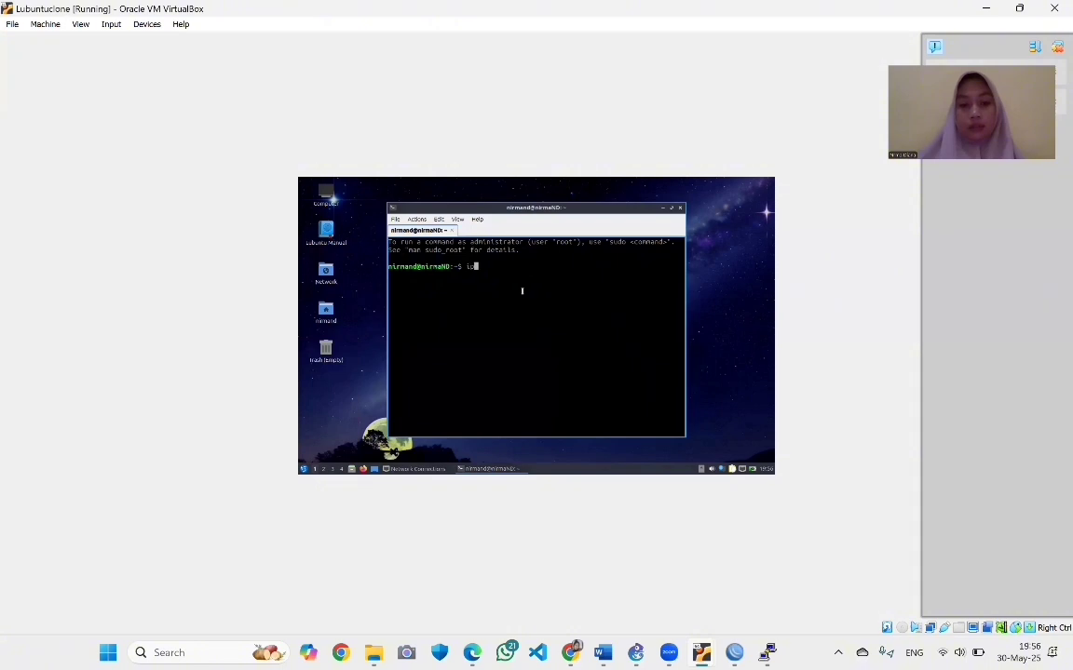
pyautogui.write('a')
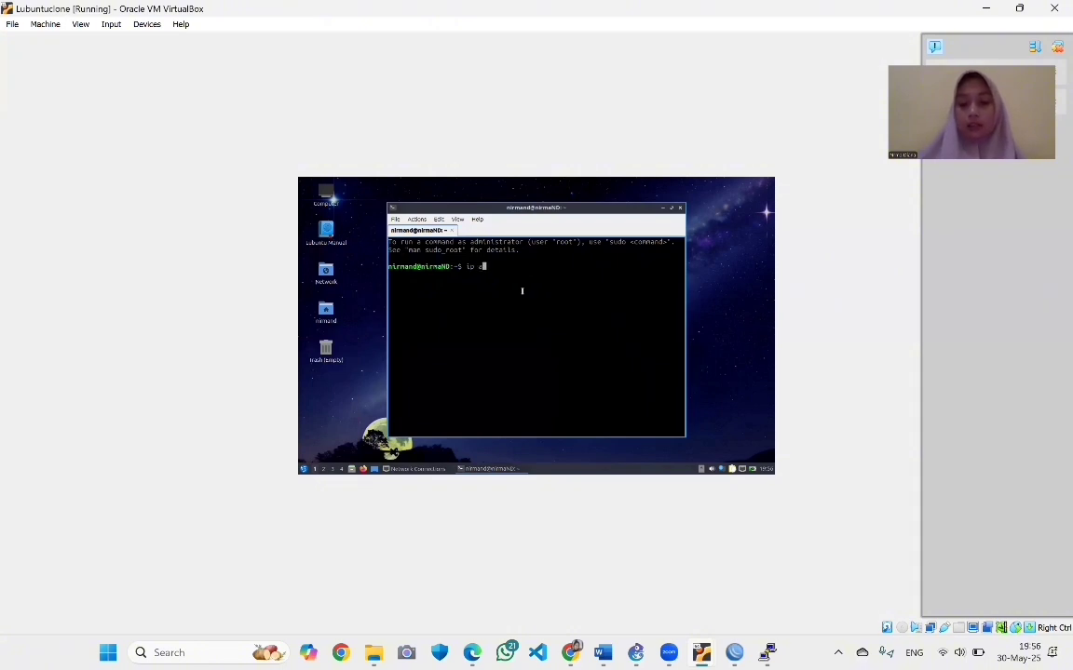
pyautogui.press('Return')
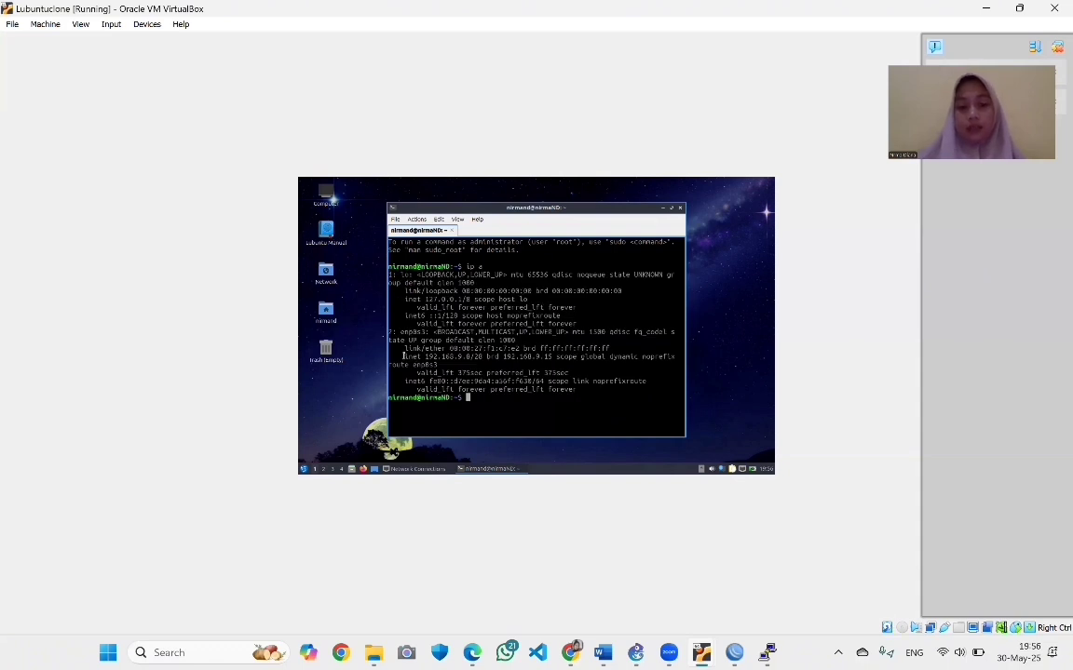
pyautogui.moveTo(403, 356); pyautogui.dragTo(468, 357)
pyautogui.click(454, 357)
pyautogui.moveTo(400, 356); pyautogui.dragTo(485, 357)
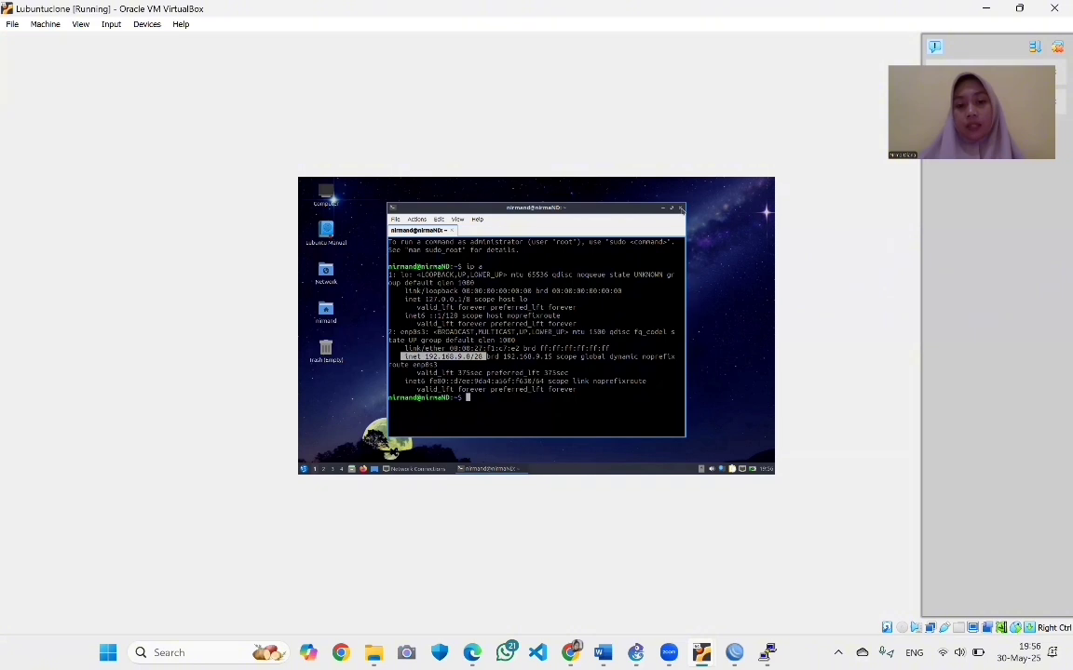
pyautogui.click(680, 209)
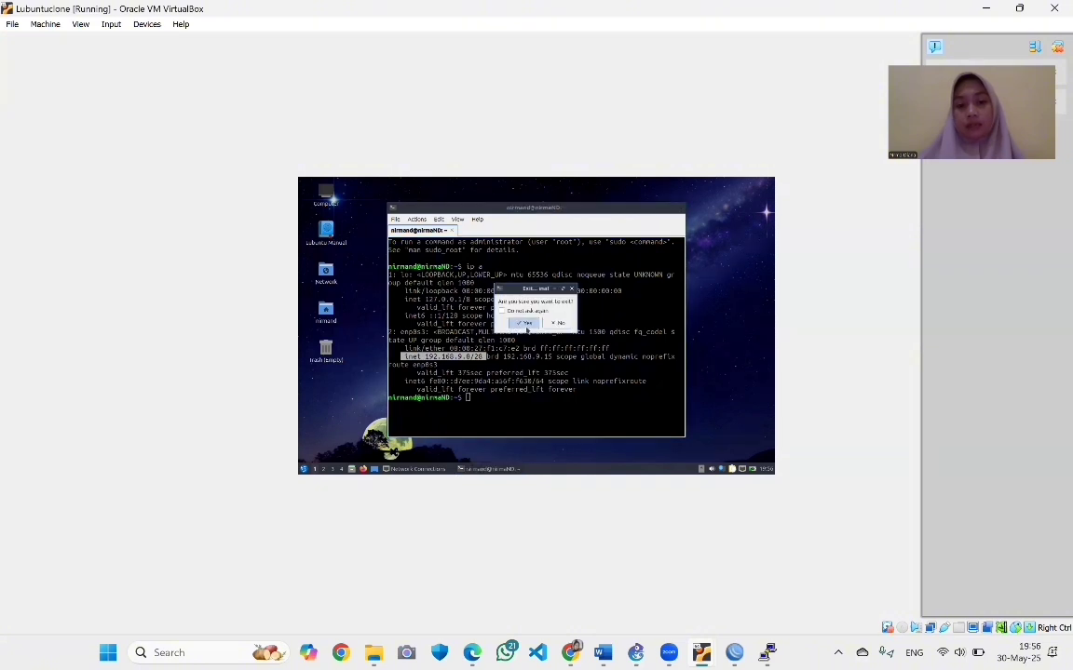
pyautogui.click(526, 326)
# Disable and re-enable networking so Wired connection 1 reconnects
pyautogui.rightClick(742, 470)
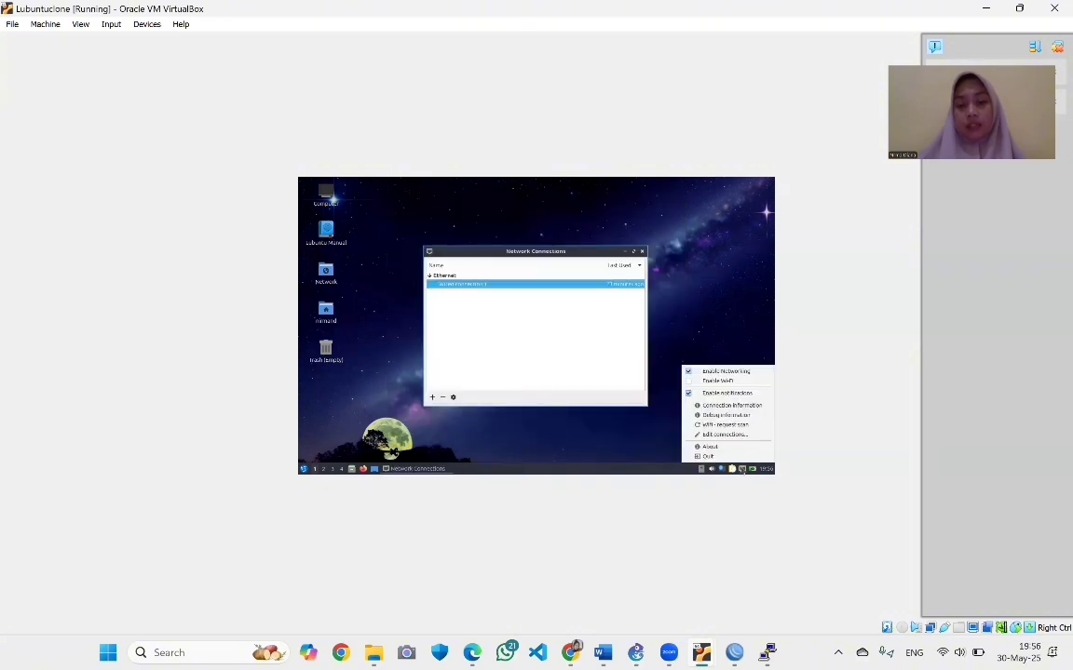
pyautogui.click(688, 373)
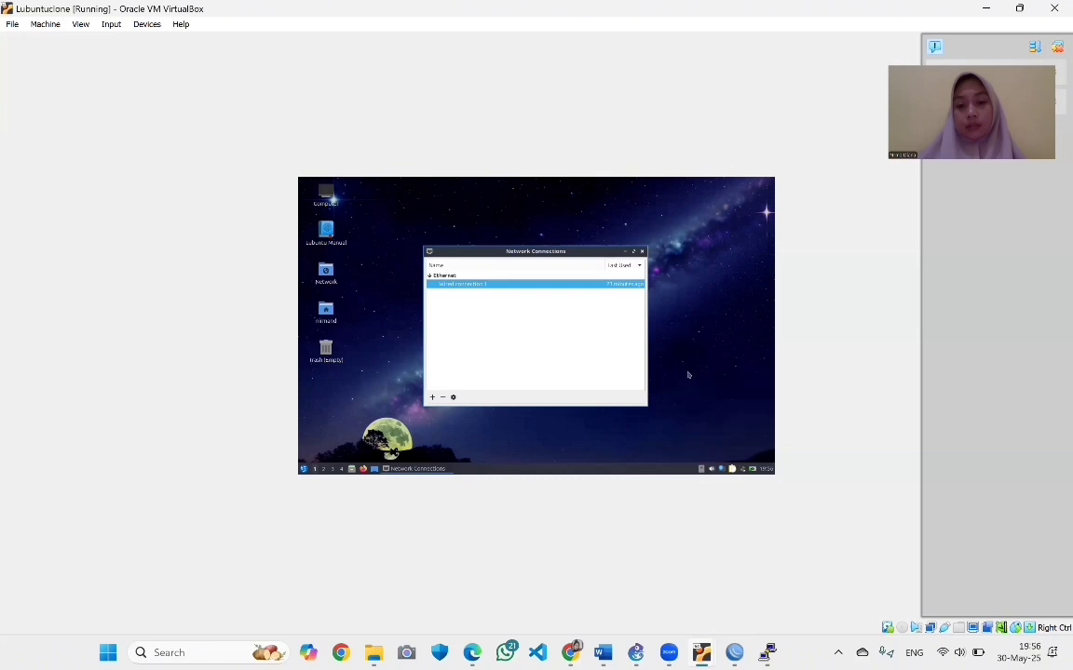
pyautogui.rightClick(741, 471)
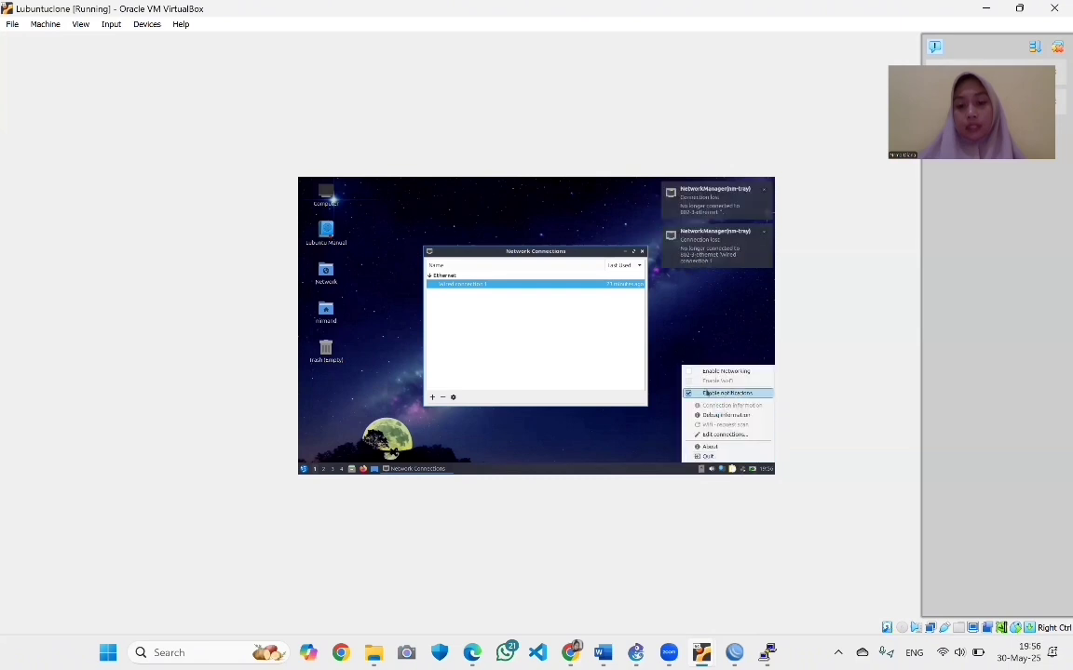
pyautogui.click(690, 373)
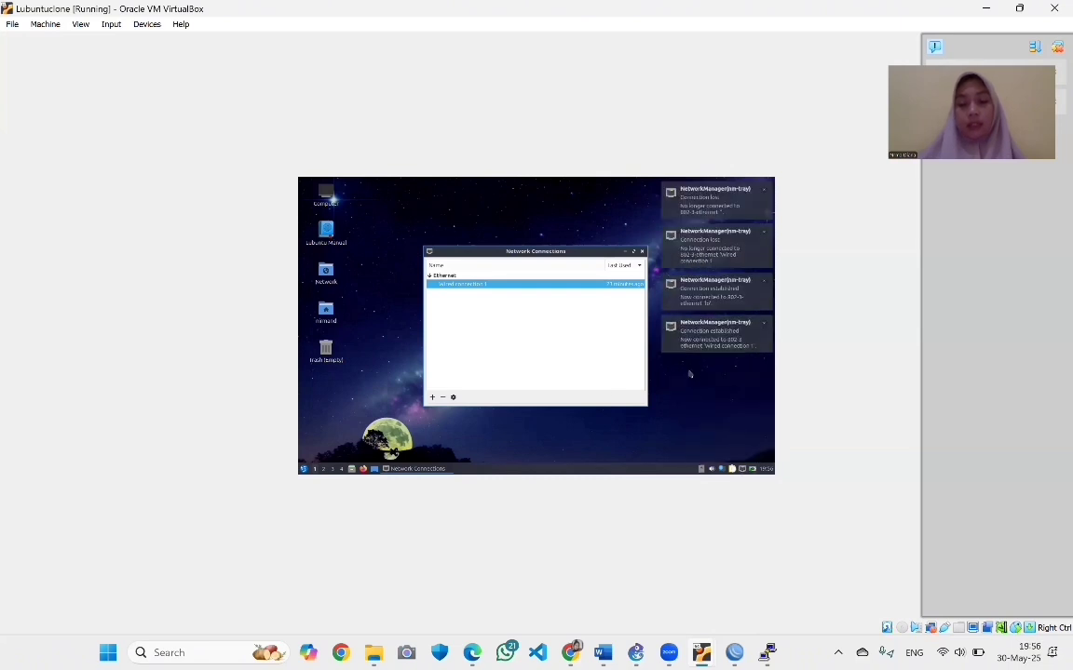
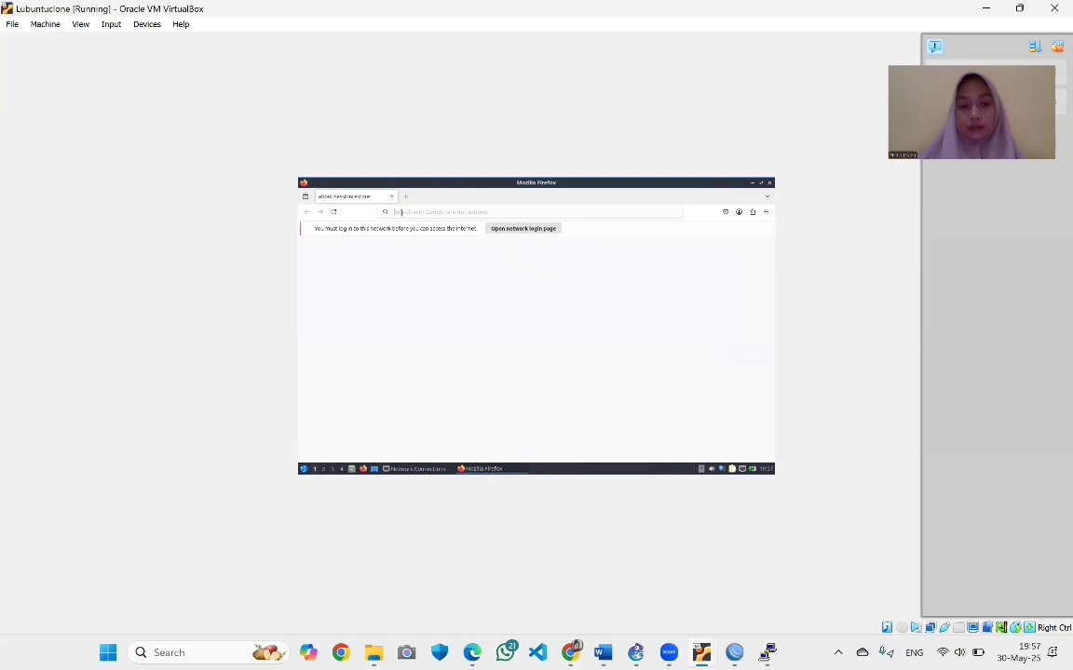
# Load the hotspot login page at login.lantai2.com in the VM's Firefox
pyautogui.write('login')
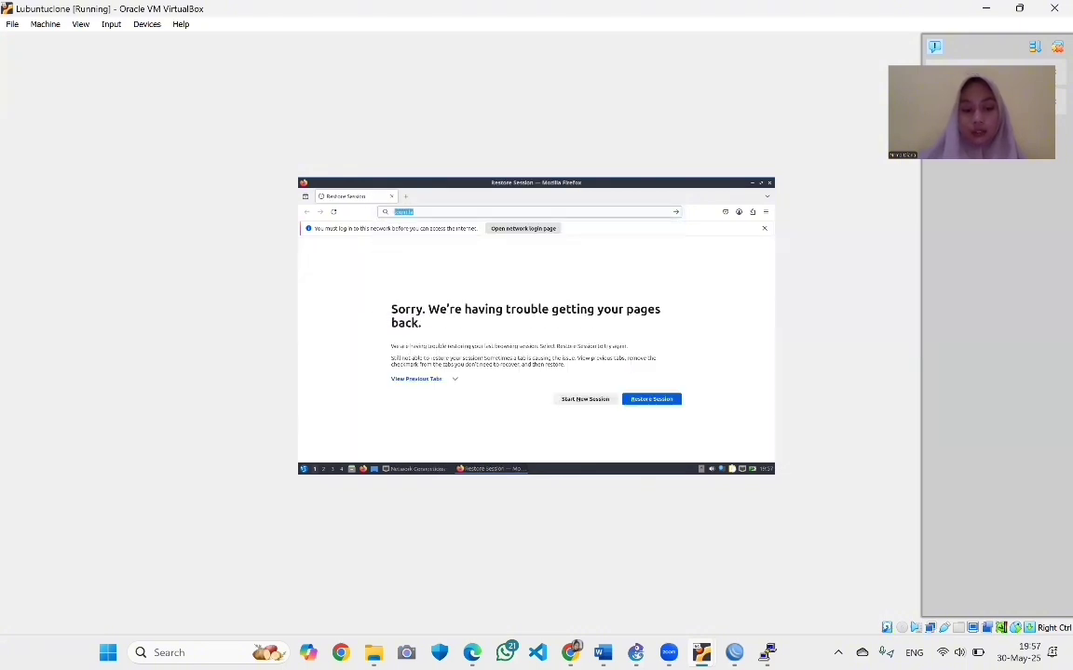
pyautogui.write('tw2.com')
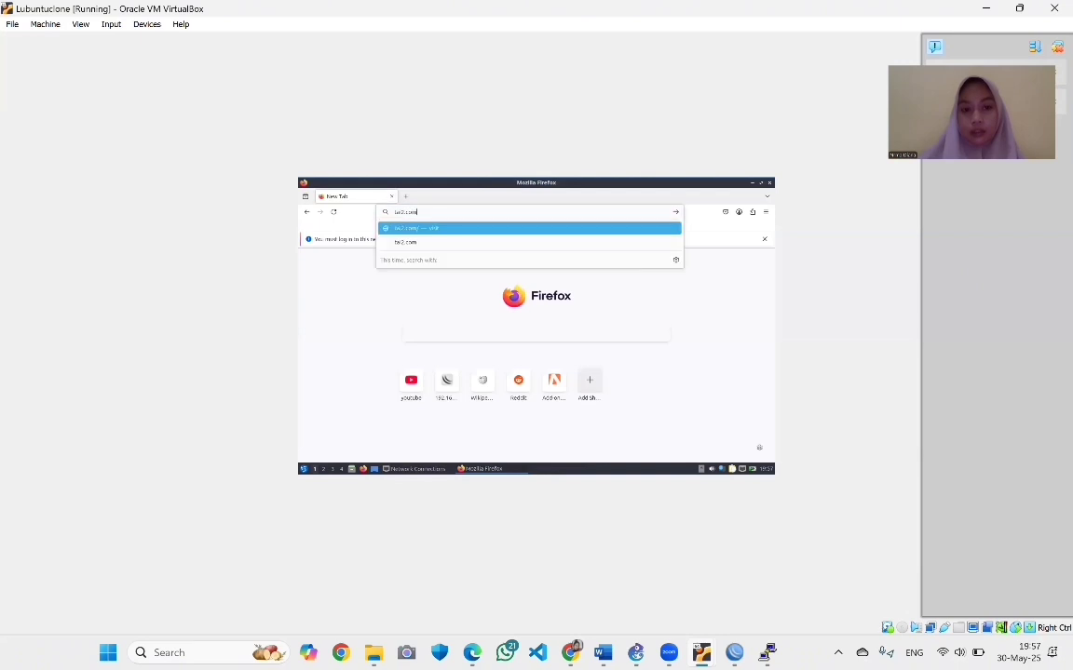
pyautogui.press('BackSpace')
pyautogui.press('BackSpace')
pyautogui.press('BackSpace')
pyautogui.press('BackSpace')
pyautogui.press('BackSpace')
pyautogui.press('BackSpace')
pyautogui.press('BackSpace')
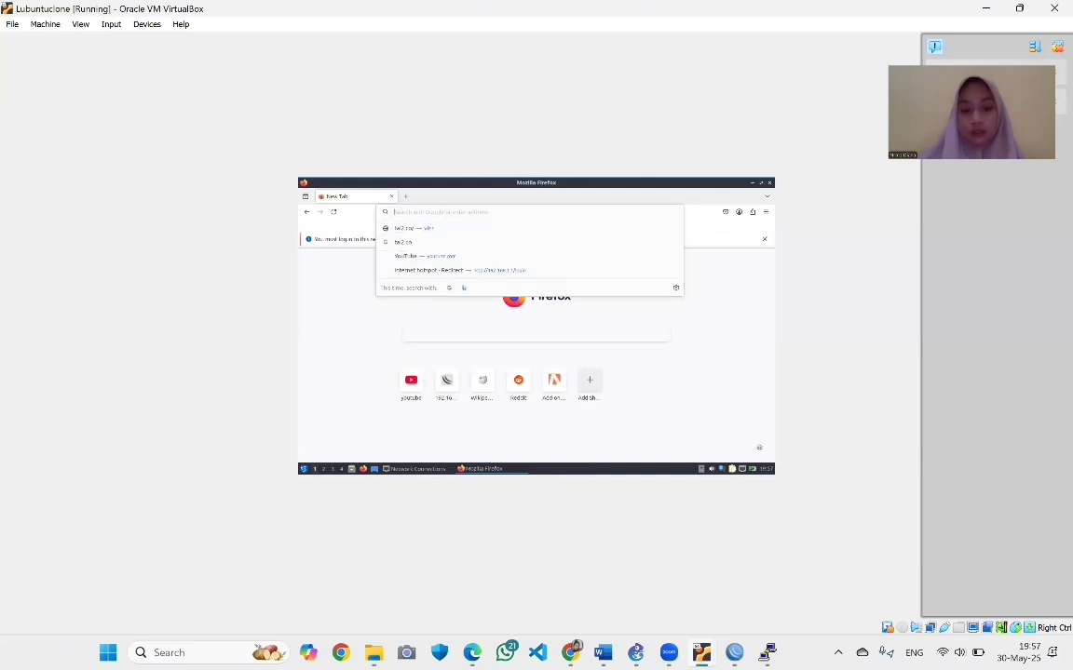
pyautogui.write('login')
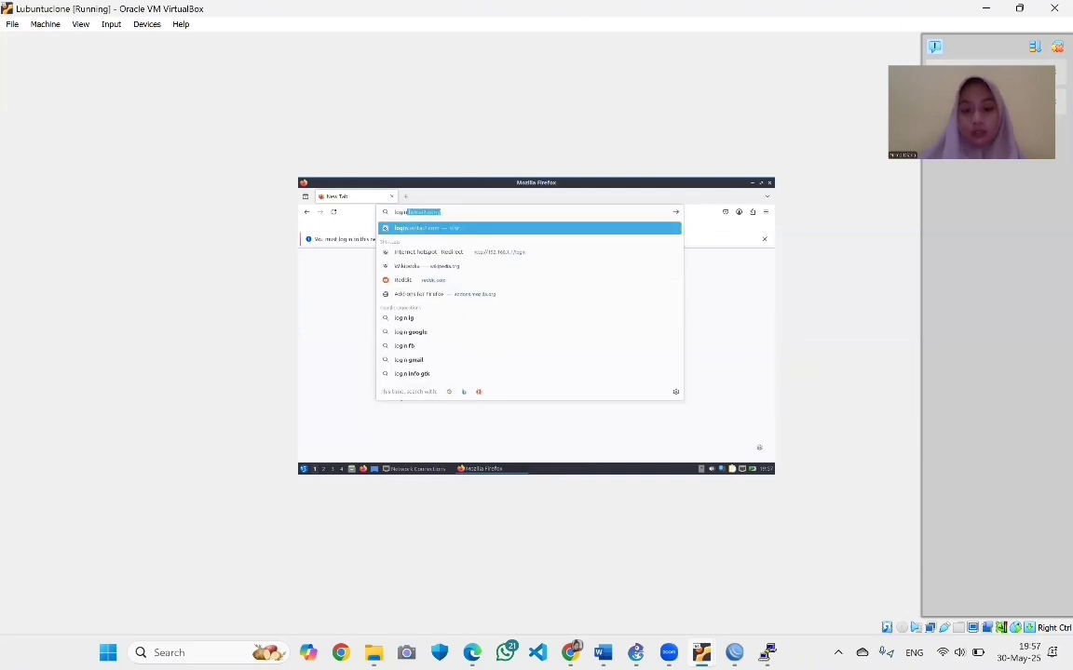
pyautogui.write('.antai')
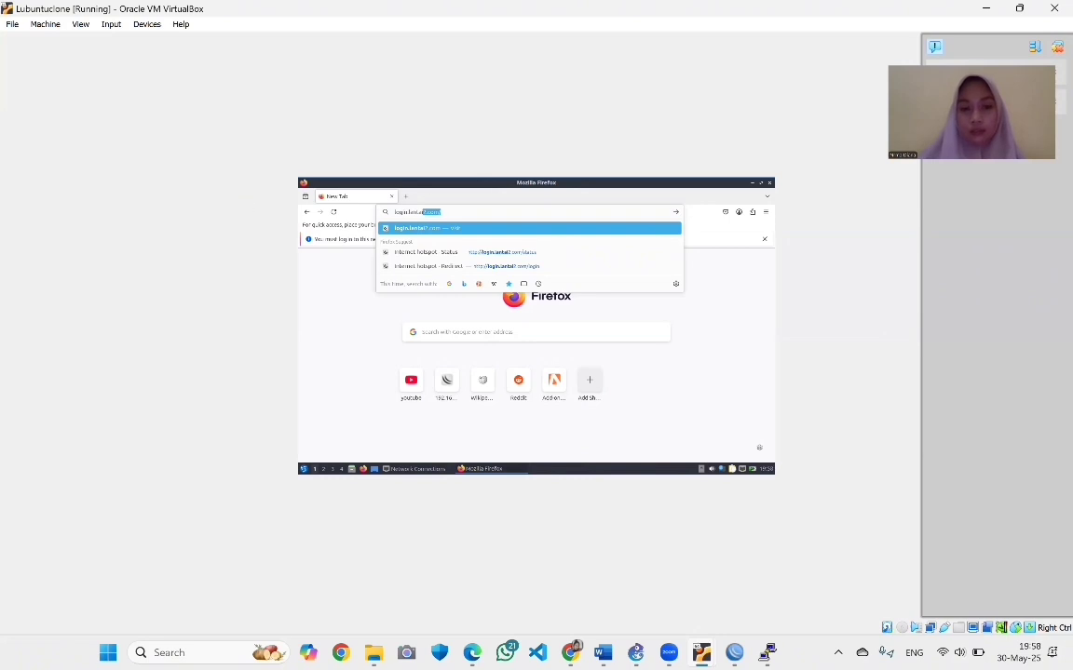
pyautogui.write('2.com')
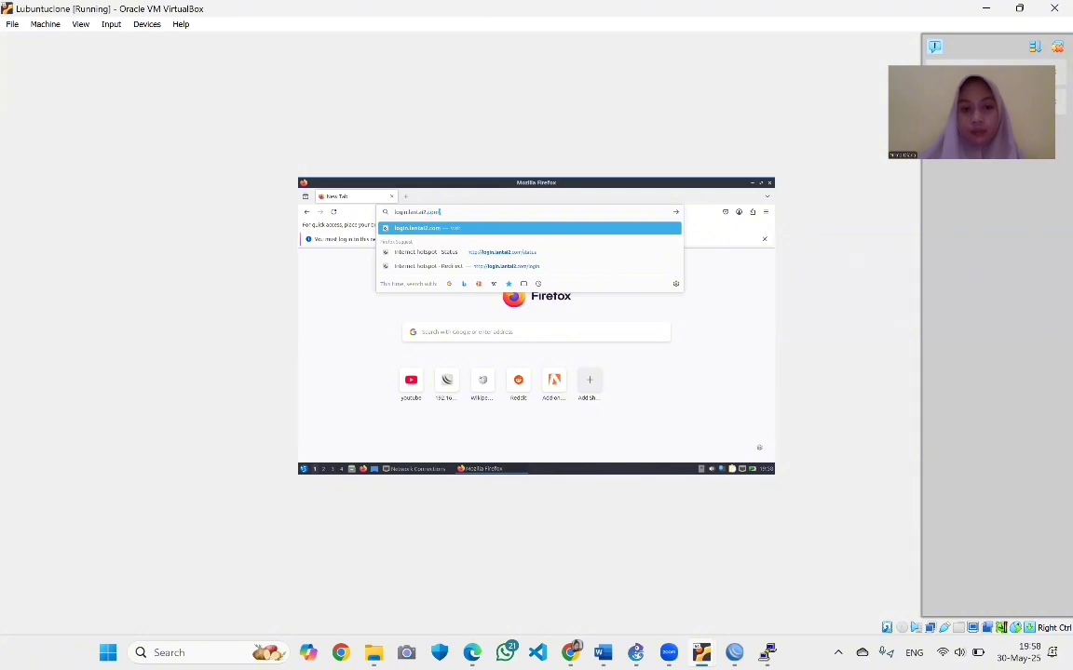
pyautogui.press('Return')
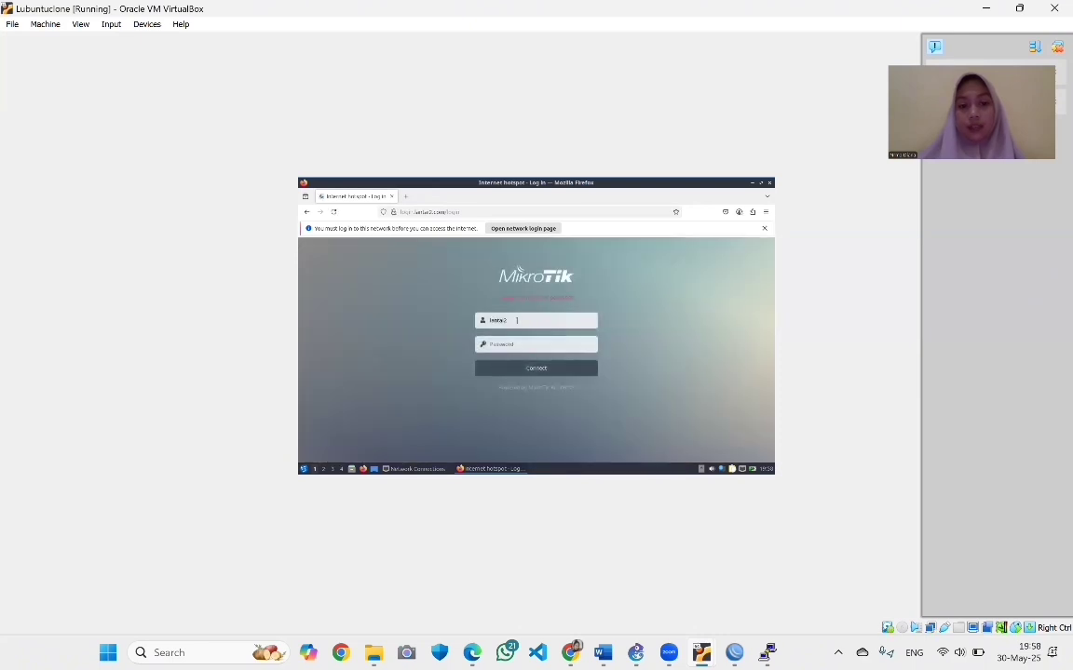
# Log in to the hotspot as user lantai2 with its password, reaching the 'Hi, lantai2!' status page
pyautogui.click(516, 321)
pyautogui.press('Return')
pyautogui.press('Return')
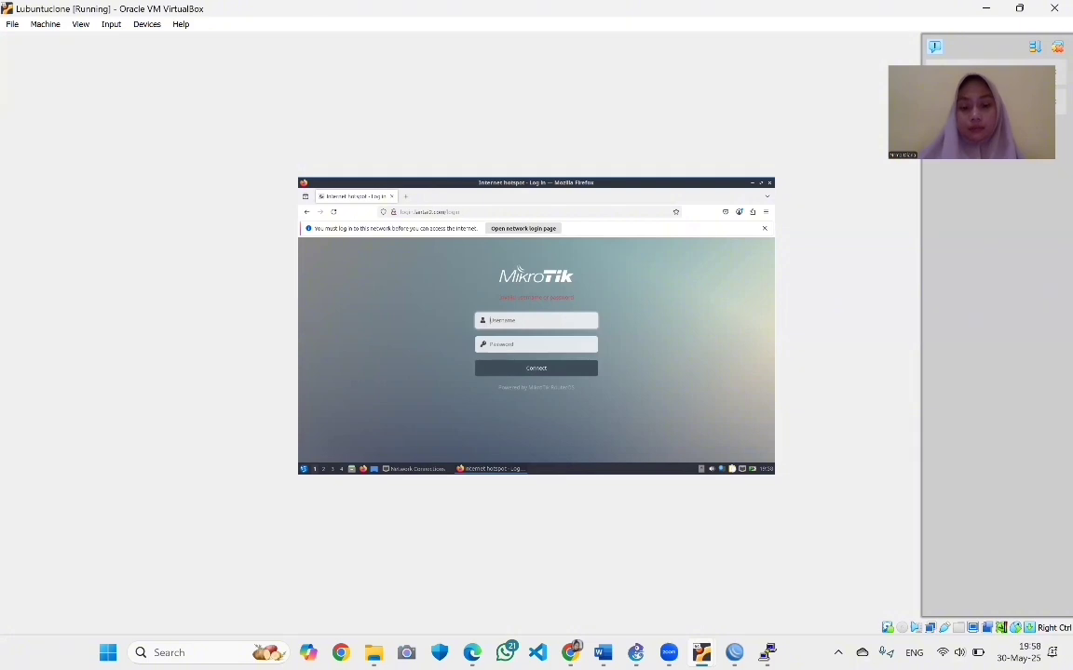
pyautogui.write('login')
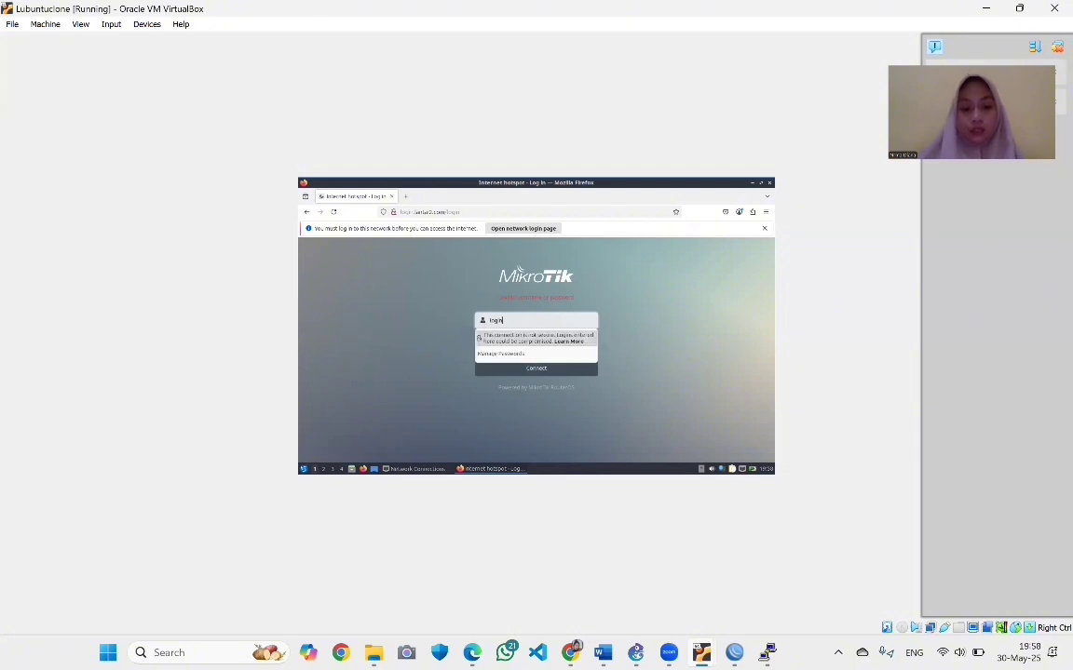
pyautogui.press('BackSpace')
pyautogui.press('BackSpace')
pyautogui.write('a')
pyautogui.click(527, 321)
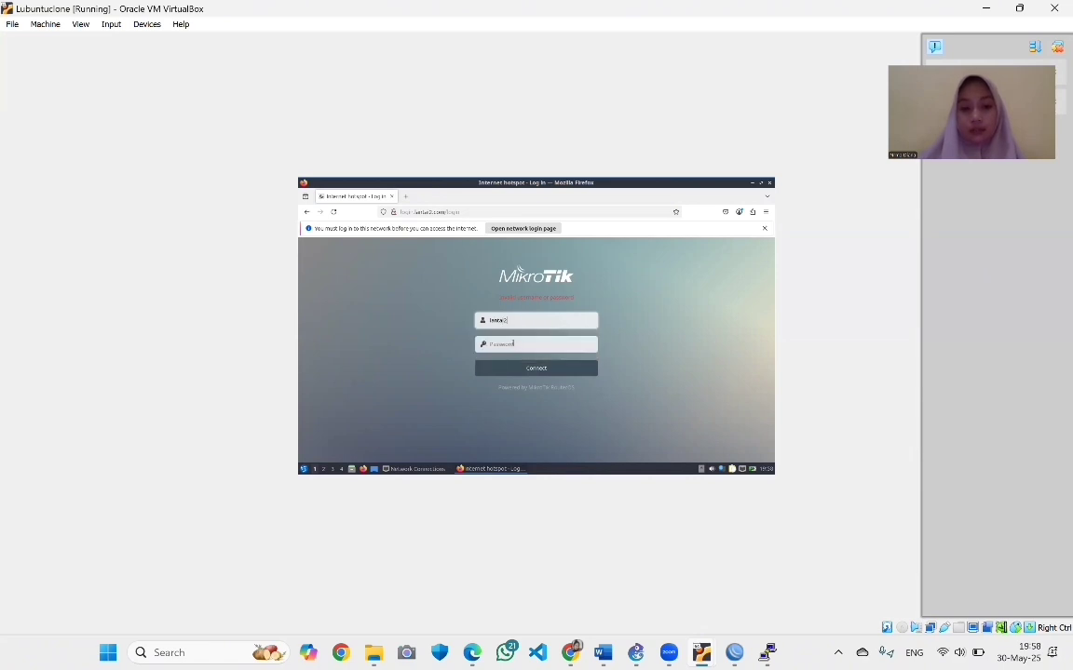
pyautogui.write('•••••')
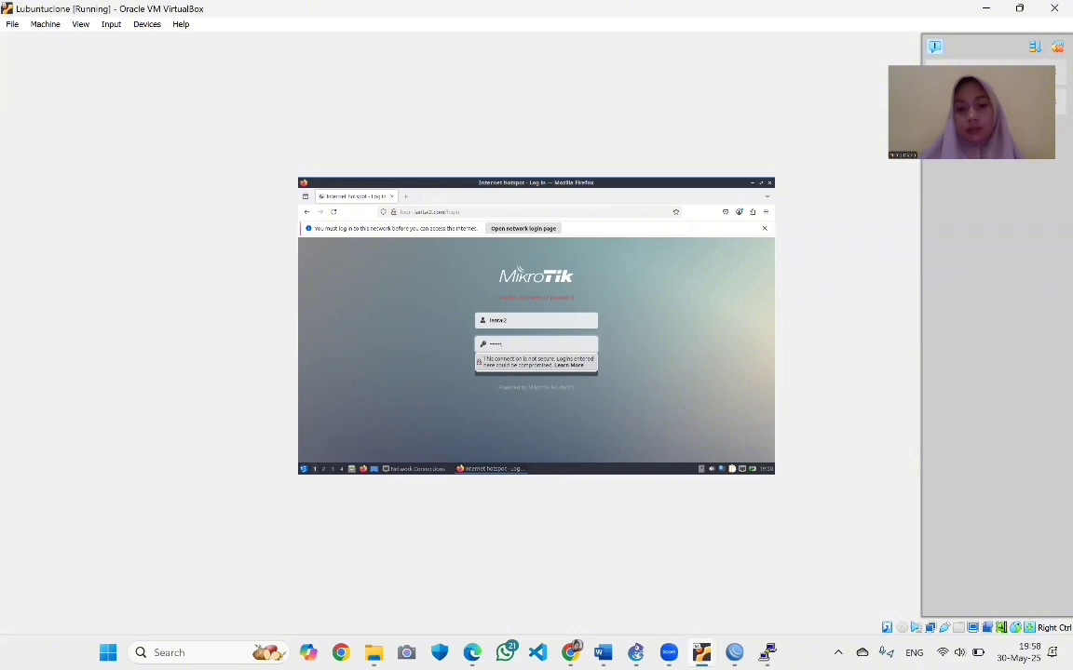
pyautogui.press('Escape')
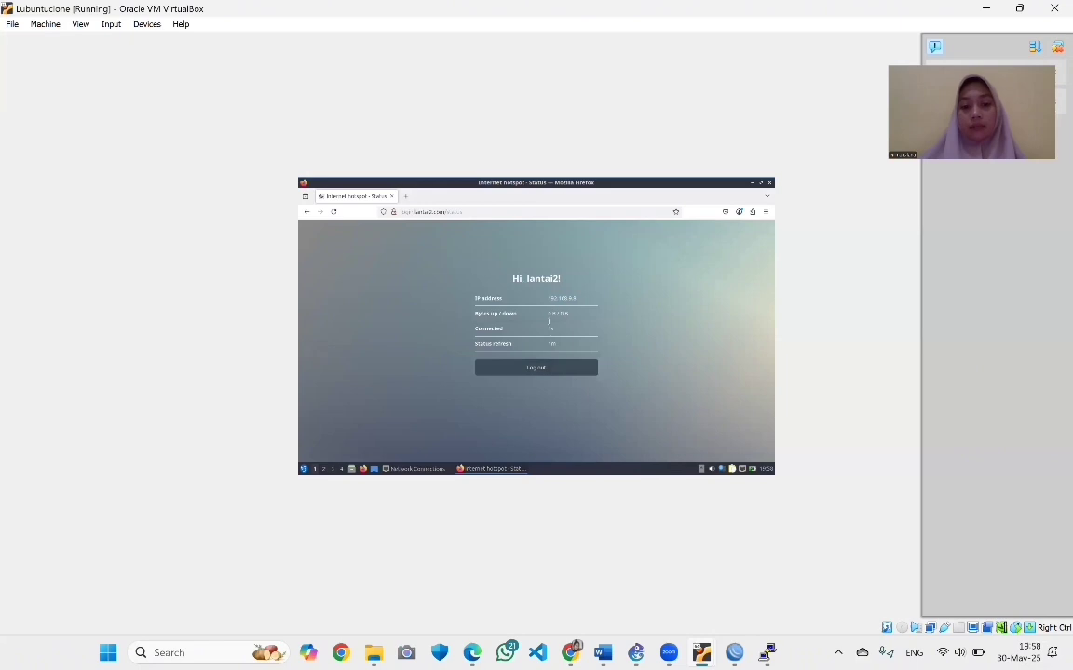
# Load google.com in a new tab to confirm internet access
pyautogui.click(405, 197)
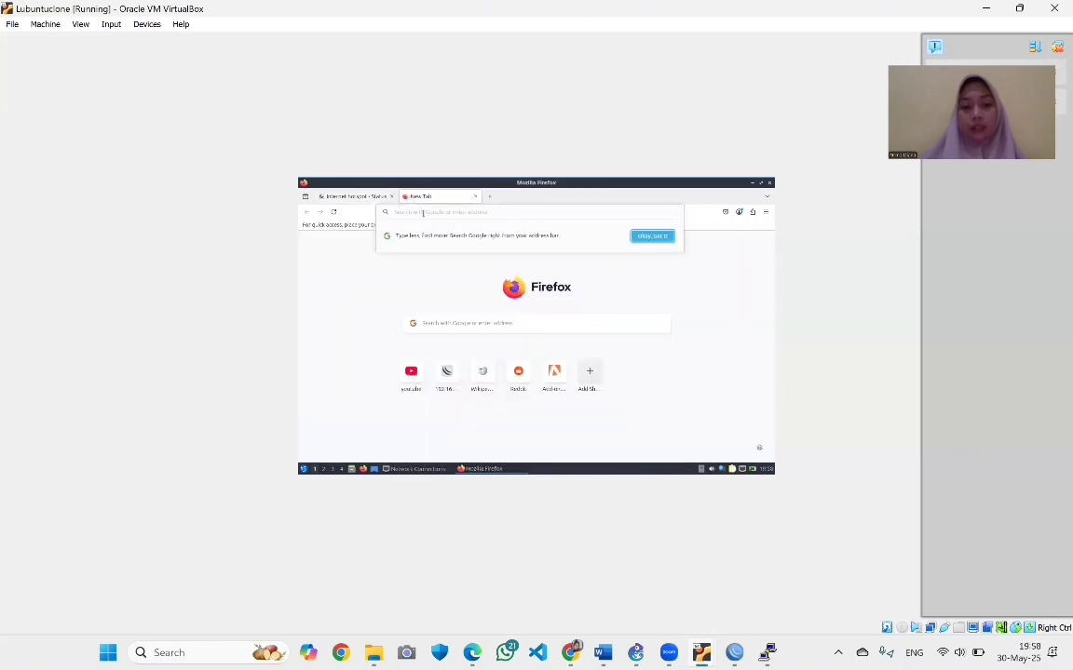
pyautogui.write('google.com')
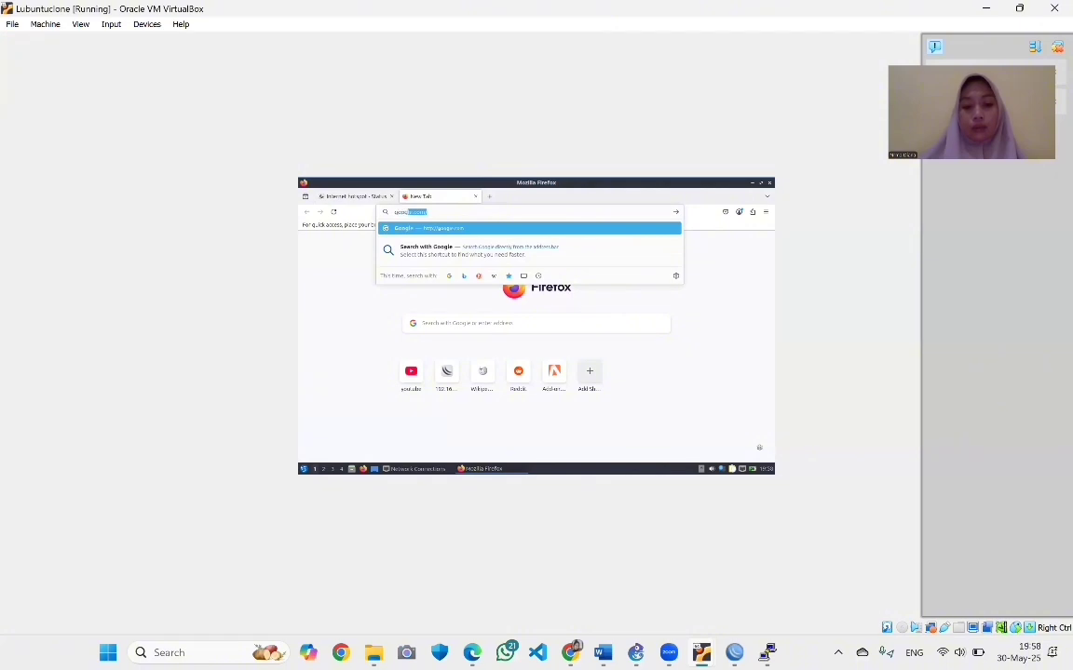
pyautogui.press('Return')
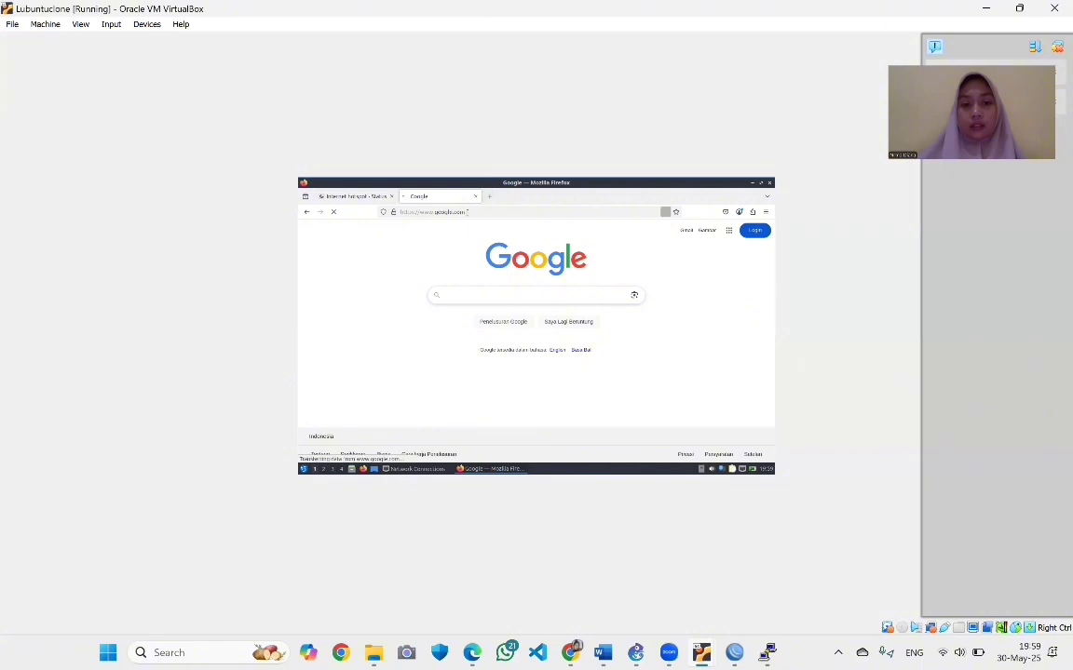
pyautogui.click(489, 200)
# Run a Google search from another tab, then bring WinBox's Hotspot Users list forward
pyautogui.click(490, 199)
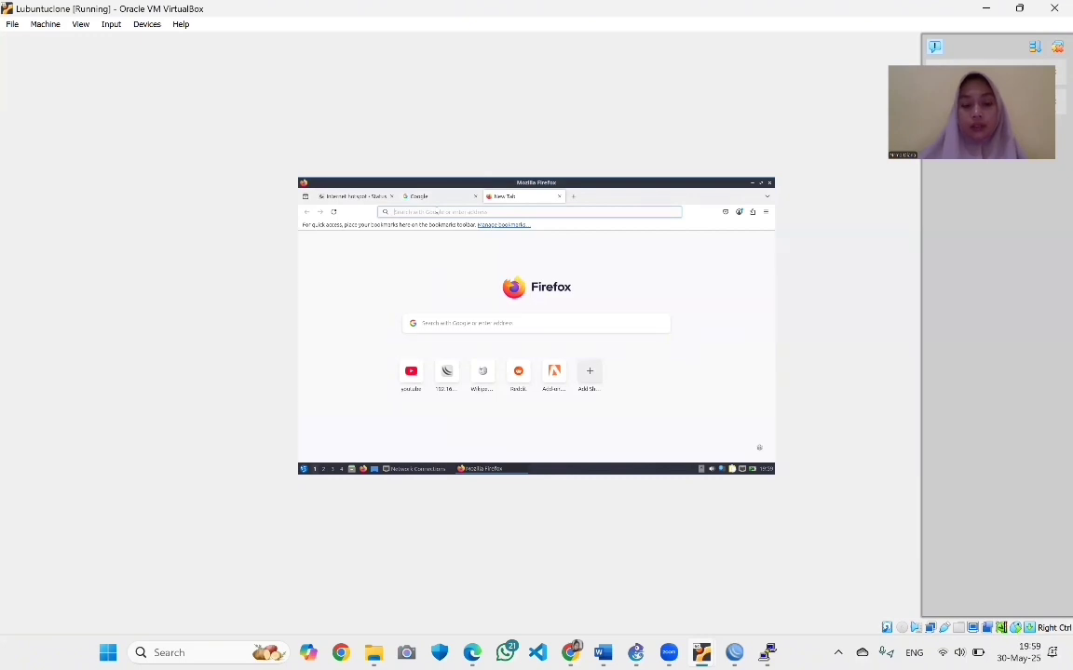
pyautogui.write('yt')
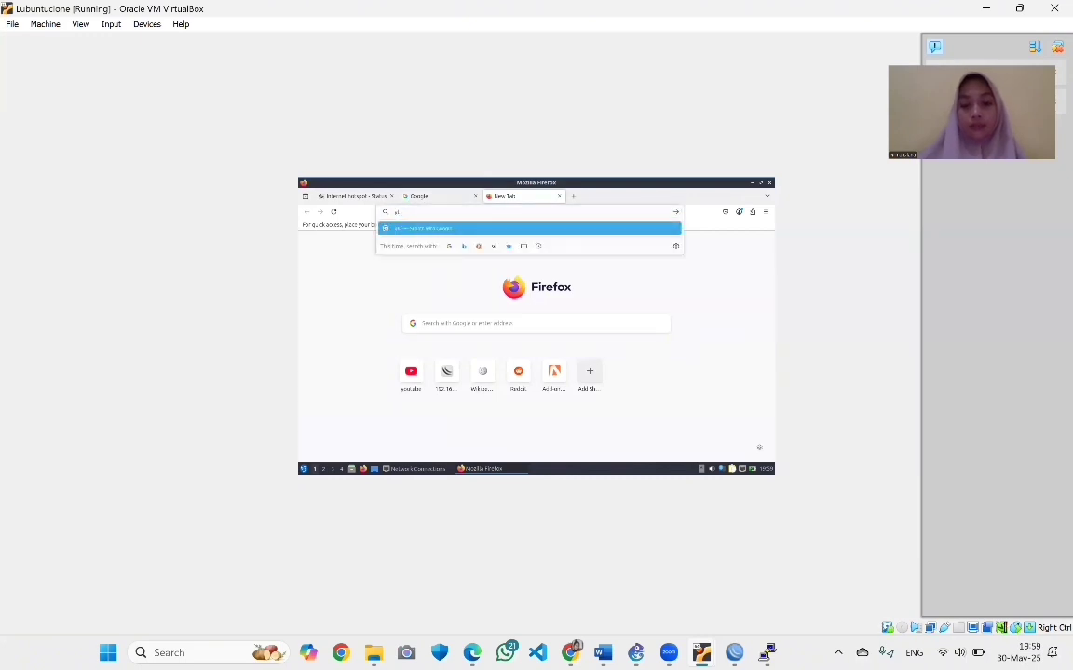
pyautogui.press('BackSpace')
pyautogui.press('Return')
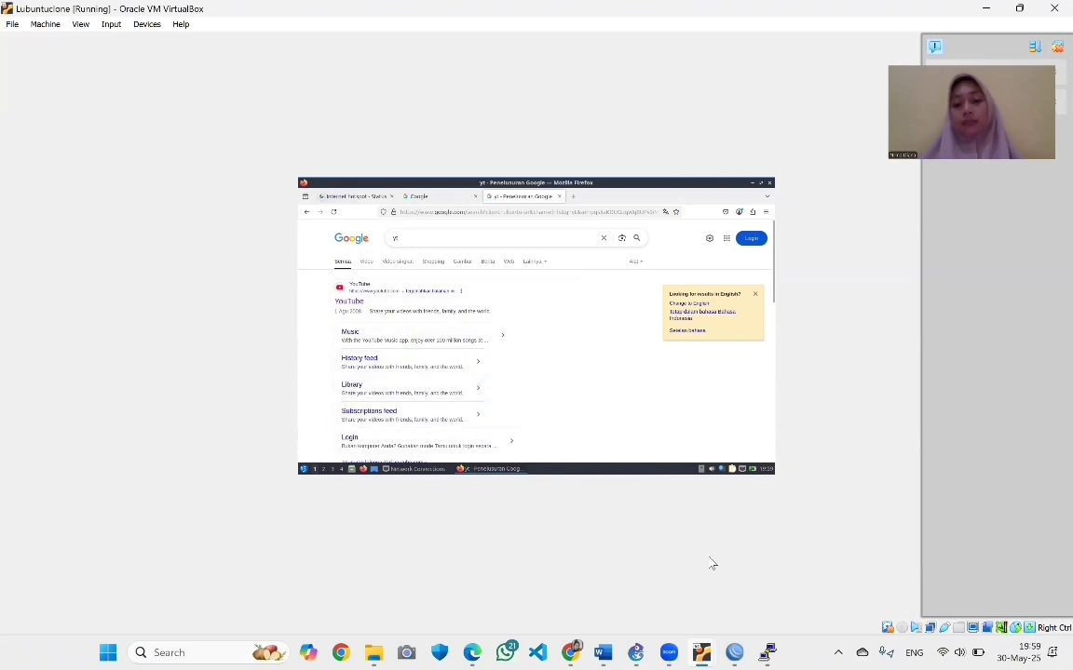
pyautogui.moveTo(735, 651)
pyautogui.click(745, 604)
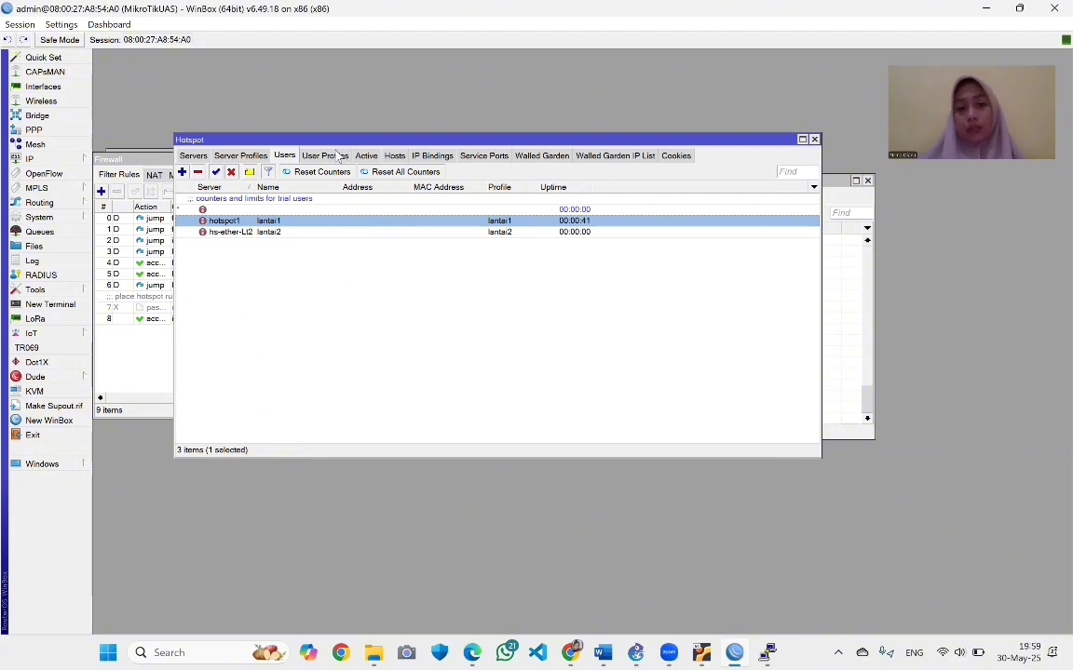
# Review the 1M/1M lantai1 and lantai2 user profiles and the NAT rules, then show DHCP leases
pyautogui.click(338, 157)
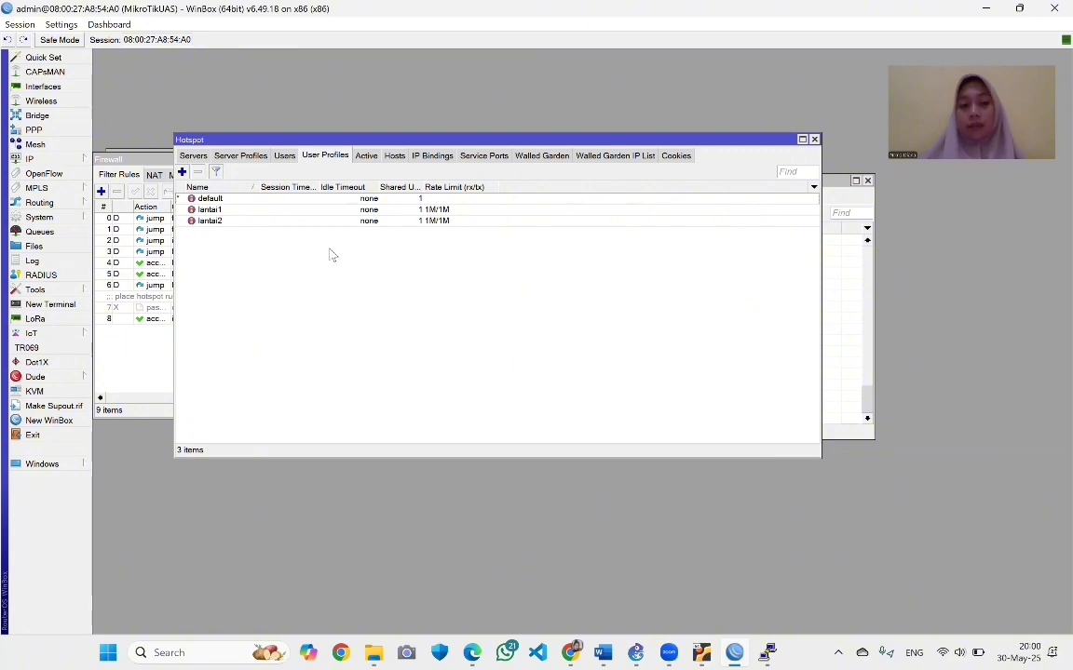
pyautogui.click(144, 354)
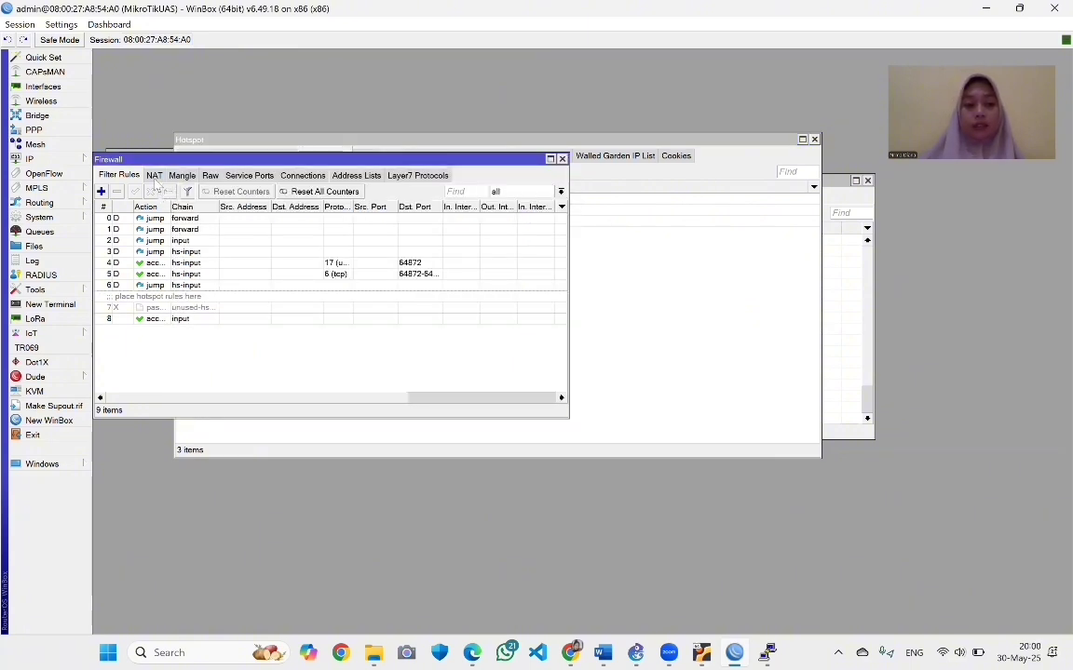
pyautogui.click(154, 176)
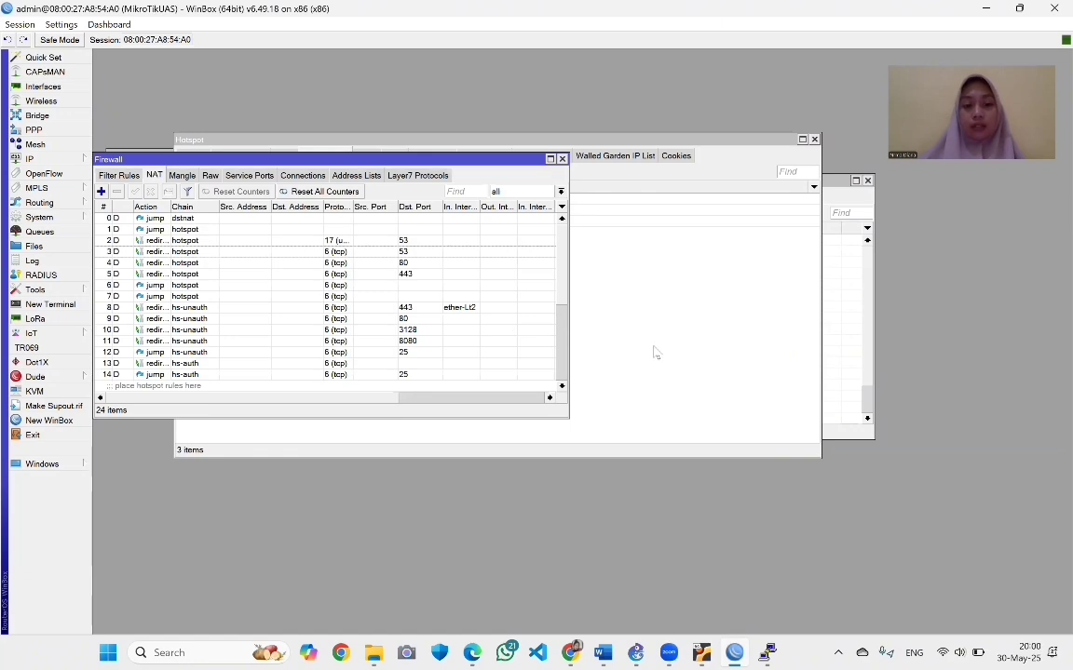
pyautogui.click(604, 321)
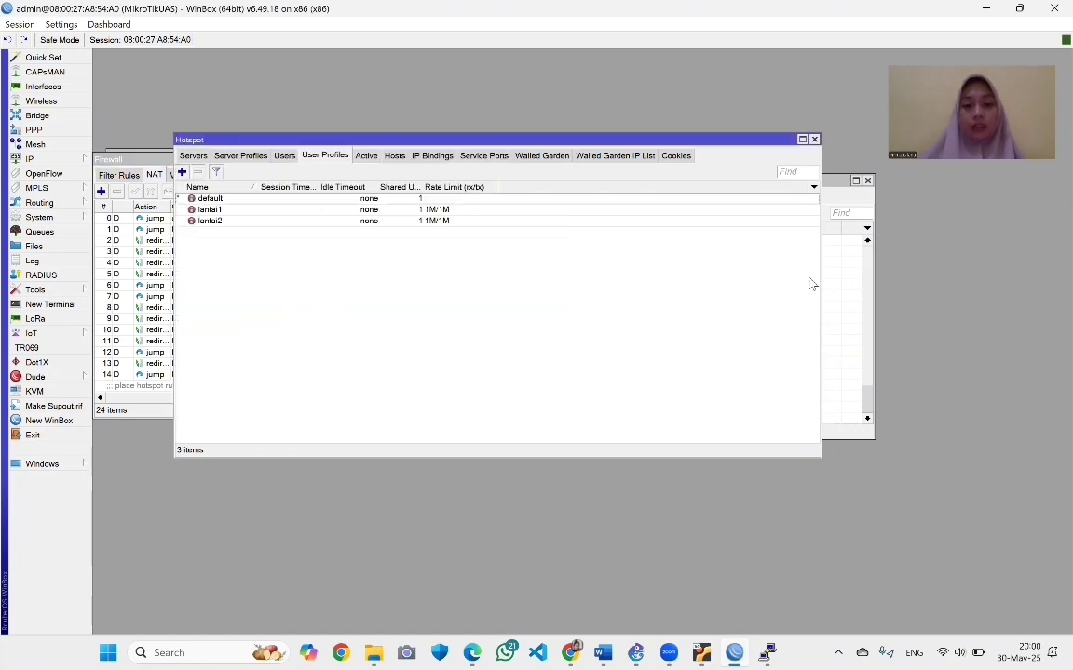
pyautogui.click(858, 302)
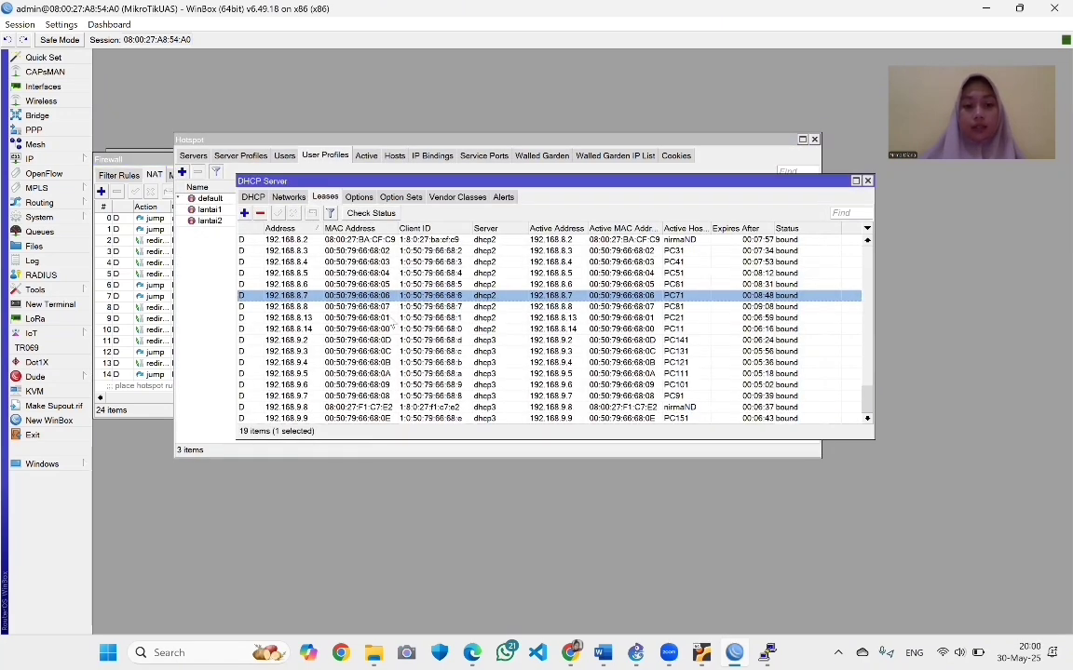
# Check the bound DHCP leases and the DHCP servers list, then open UAS TEORI JARKOM.pdf
pyautogui.scroll(-1, 393, 323)
pyautogui.scroll(-2, 393, 324)
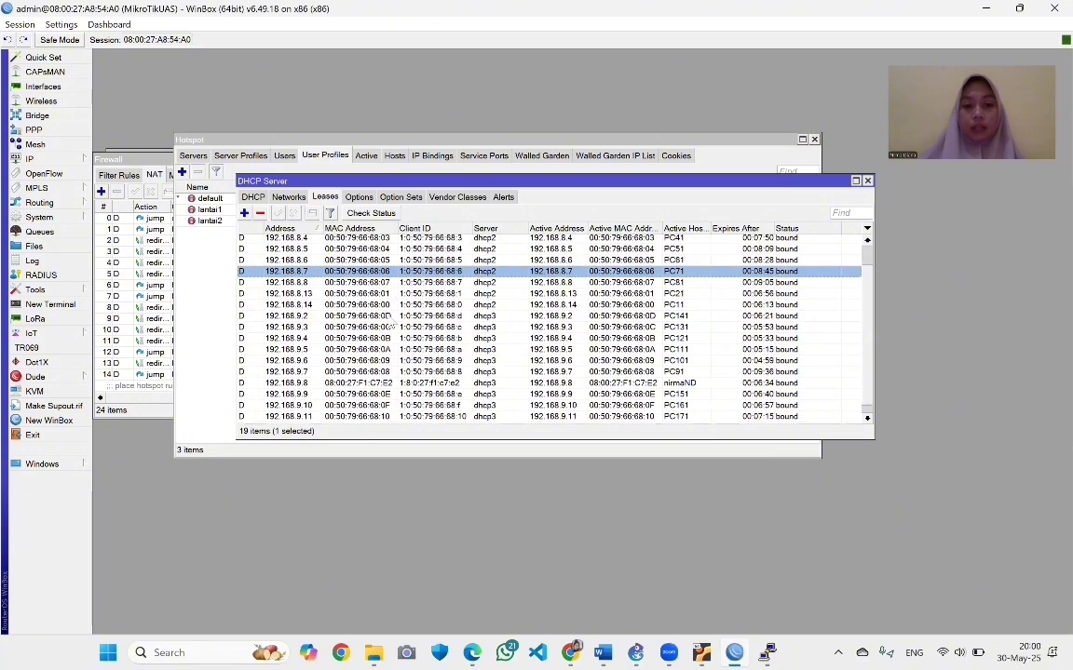
pyautogui.scroll(3, 391, 326)
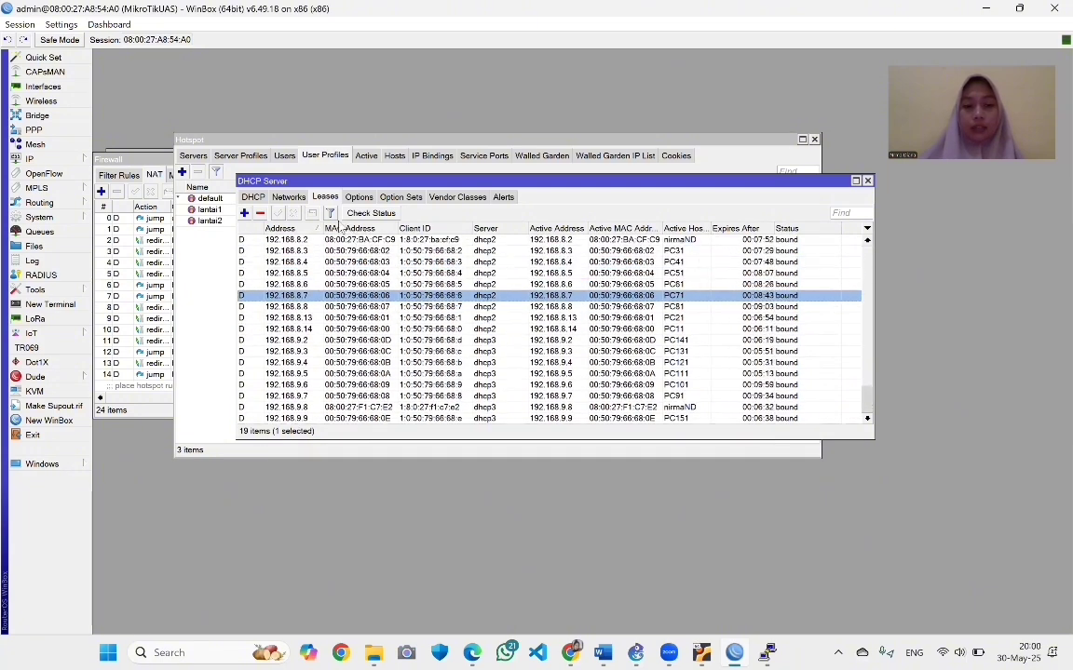
pyautogui.click(252, 197)
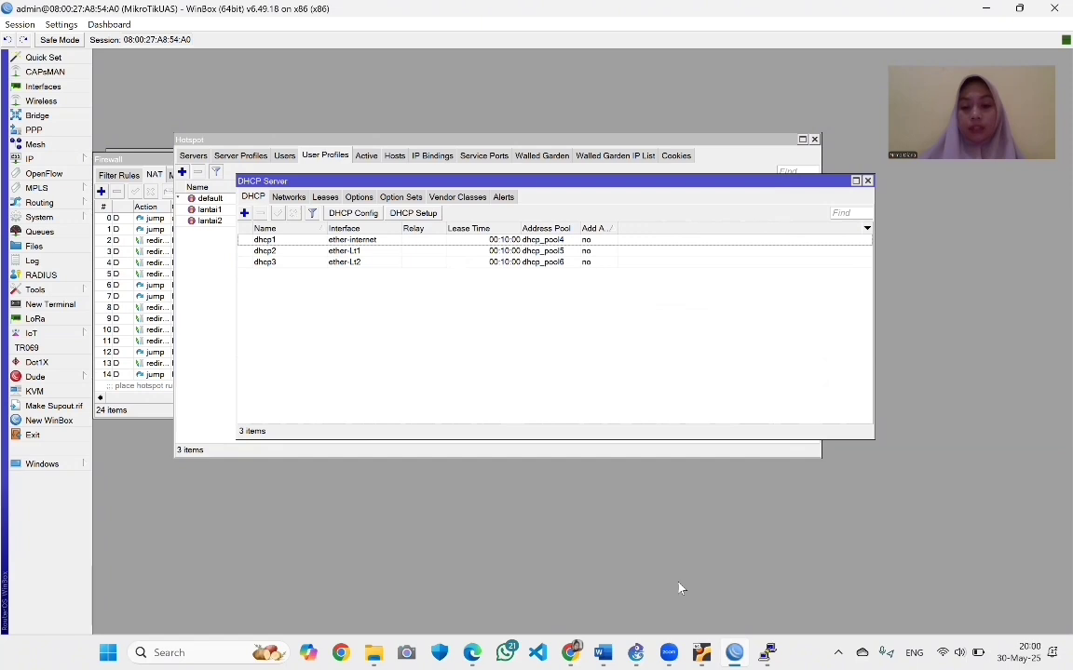
pyautogui.hotkey('alt', 'Tab')
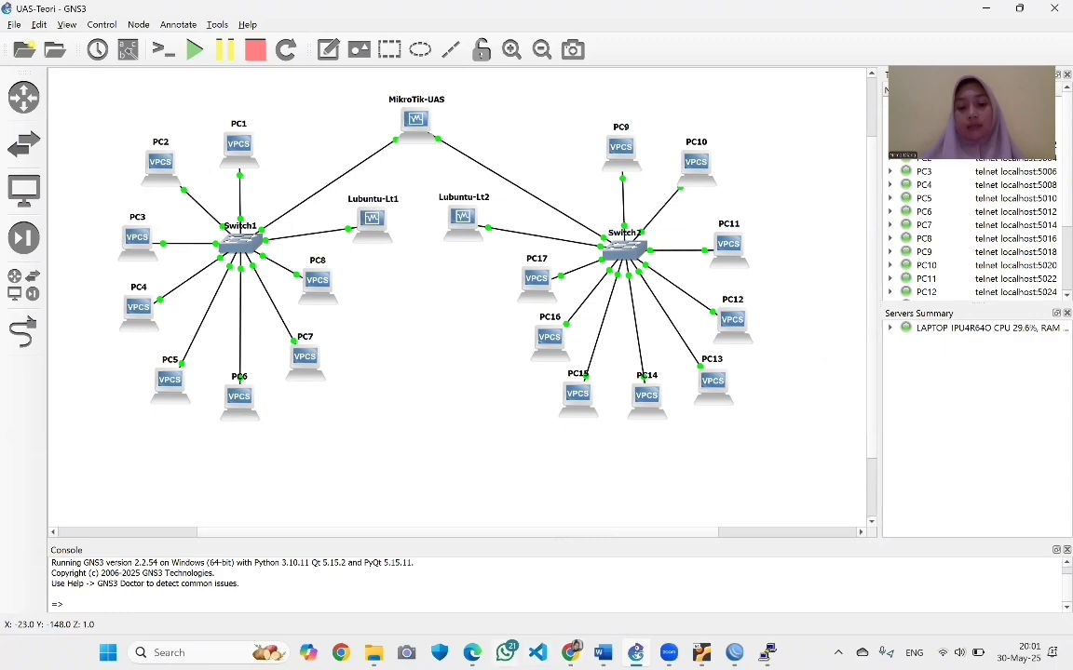
pyautogui.click(473, 652)
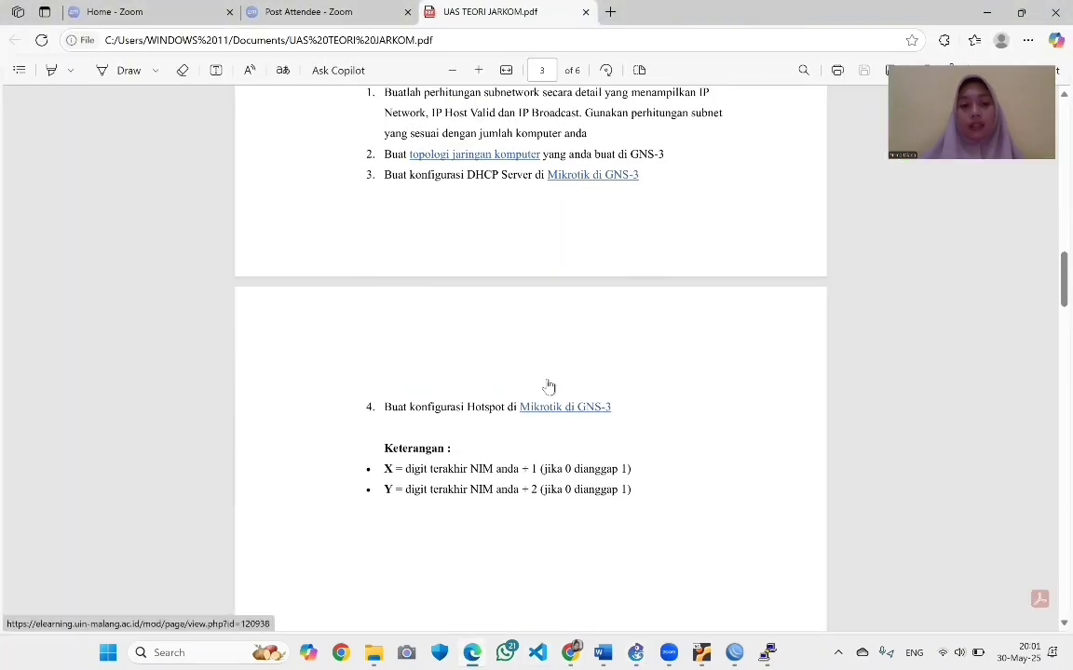
# Reread the network and hotspot requirements on PDF page 2, then return to the UAS-Teori topology
pyautogui.scroll(5, 548, 387)
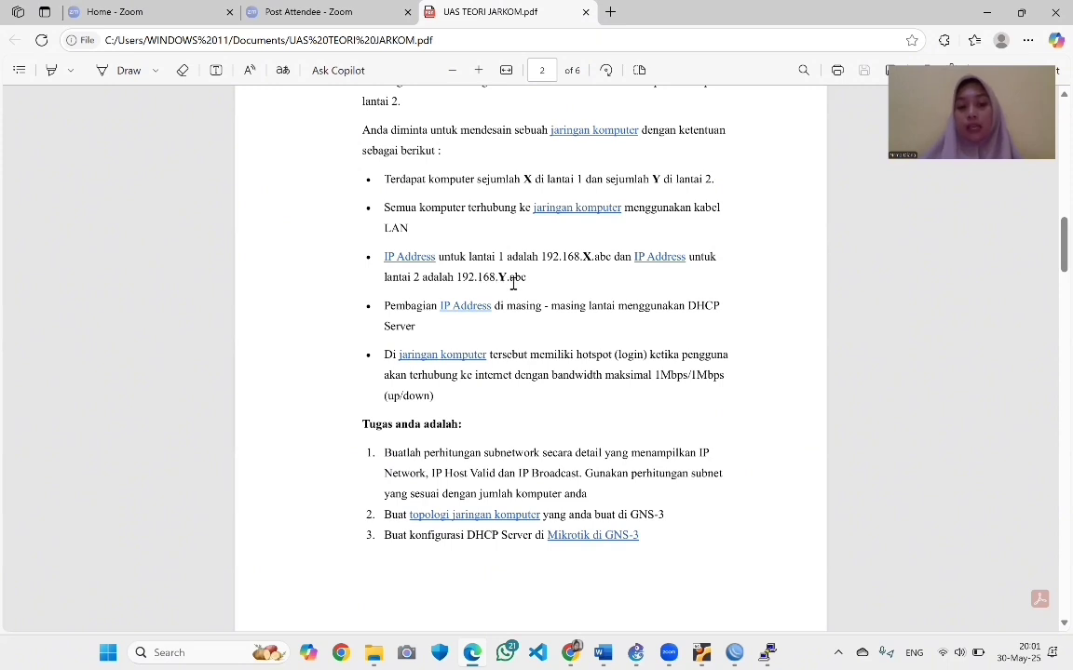
pyautogui.scroll(-2, 513, 282)
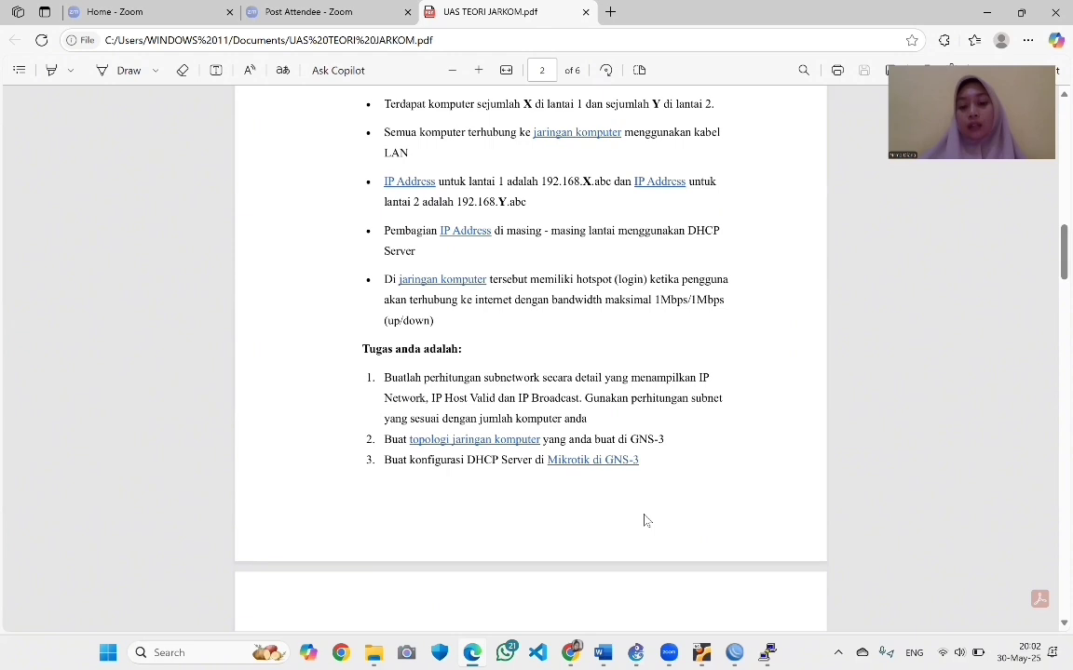
pyautogui.moveTo(636, 652)
pyautogui.click(610, 585)
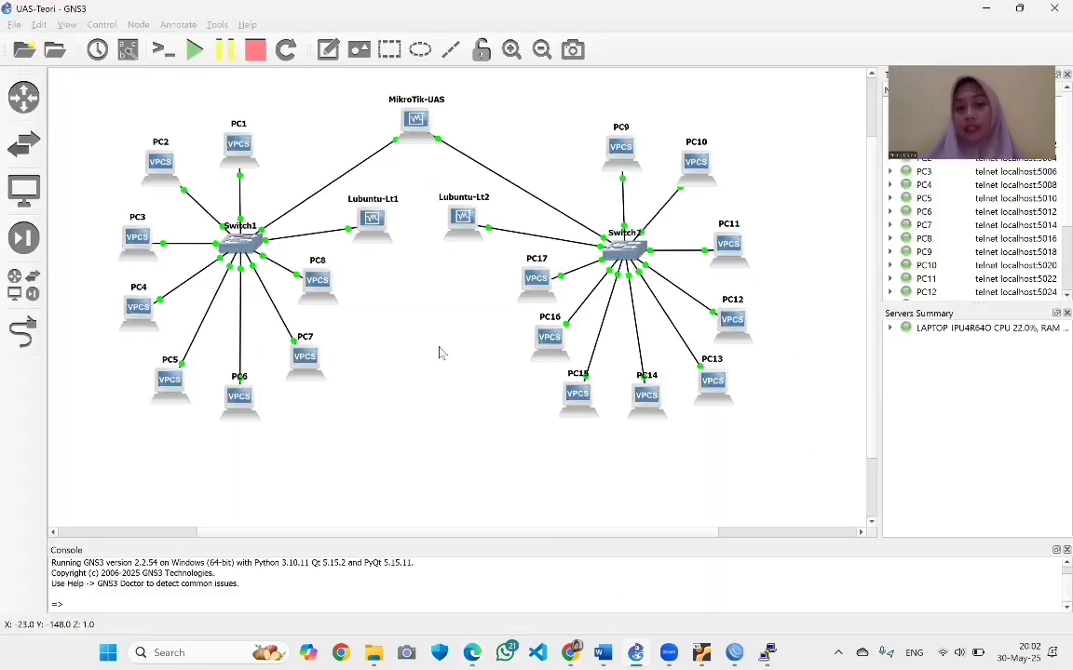